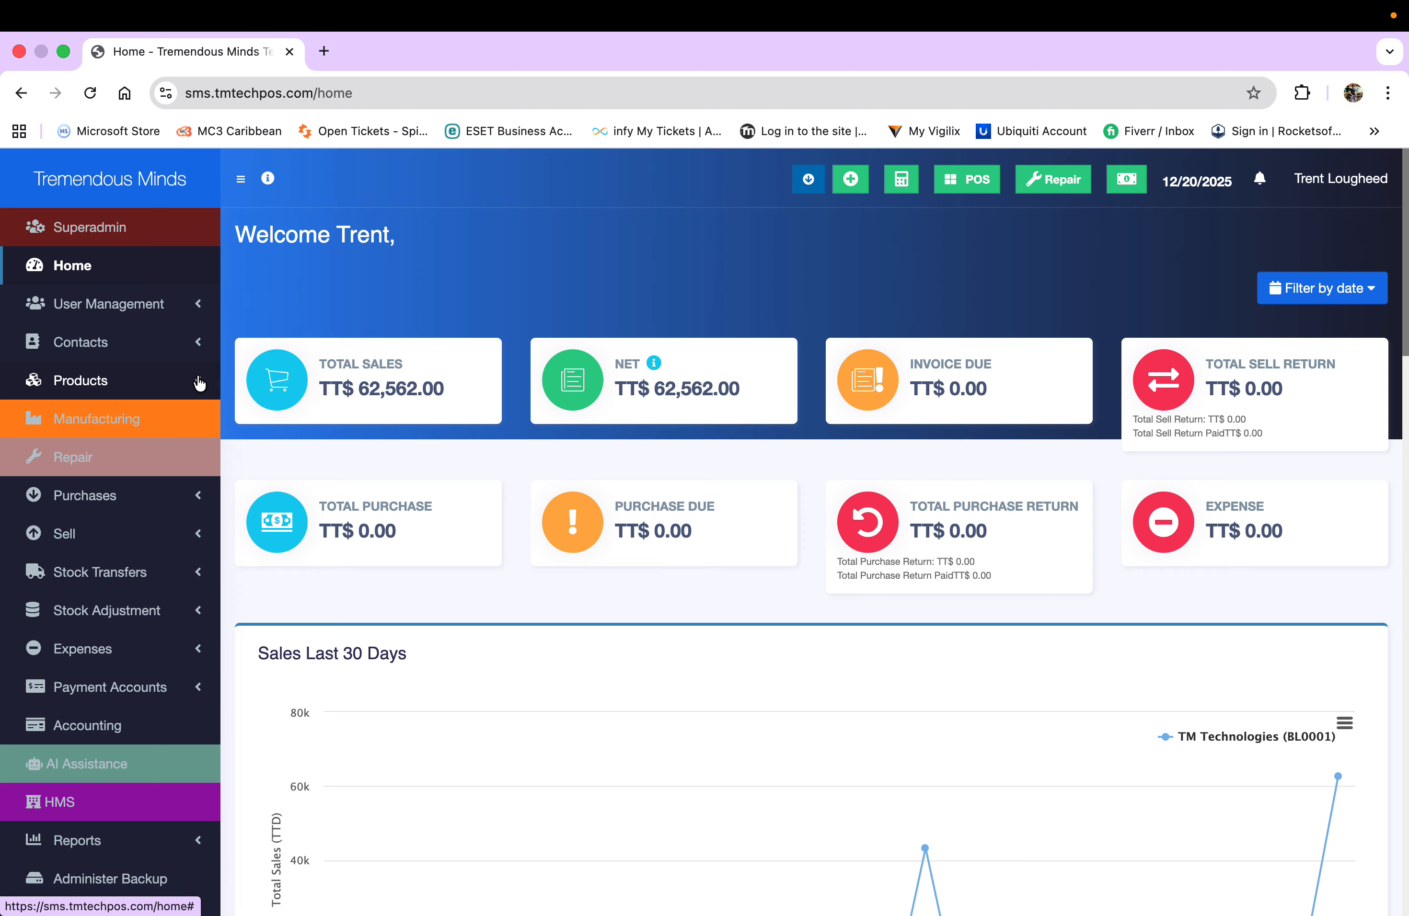
Step: Open the list of all products
{"action": "left_click", "coordinate": [199, 383]}
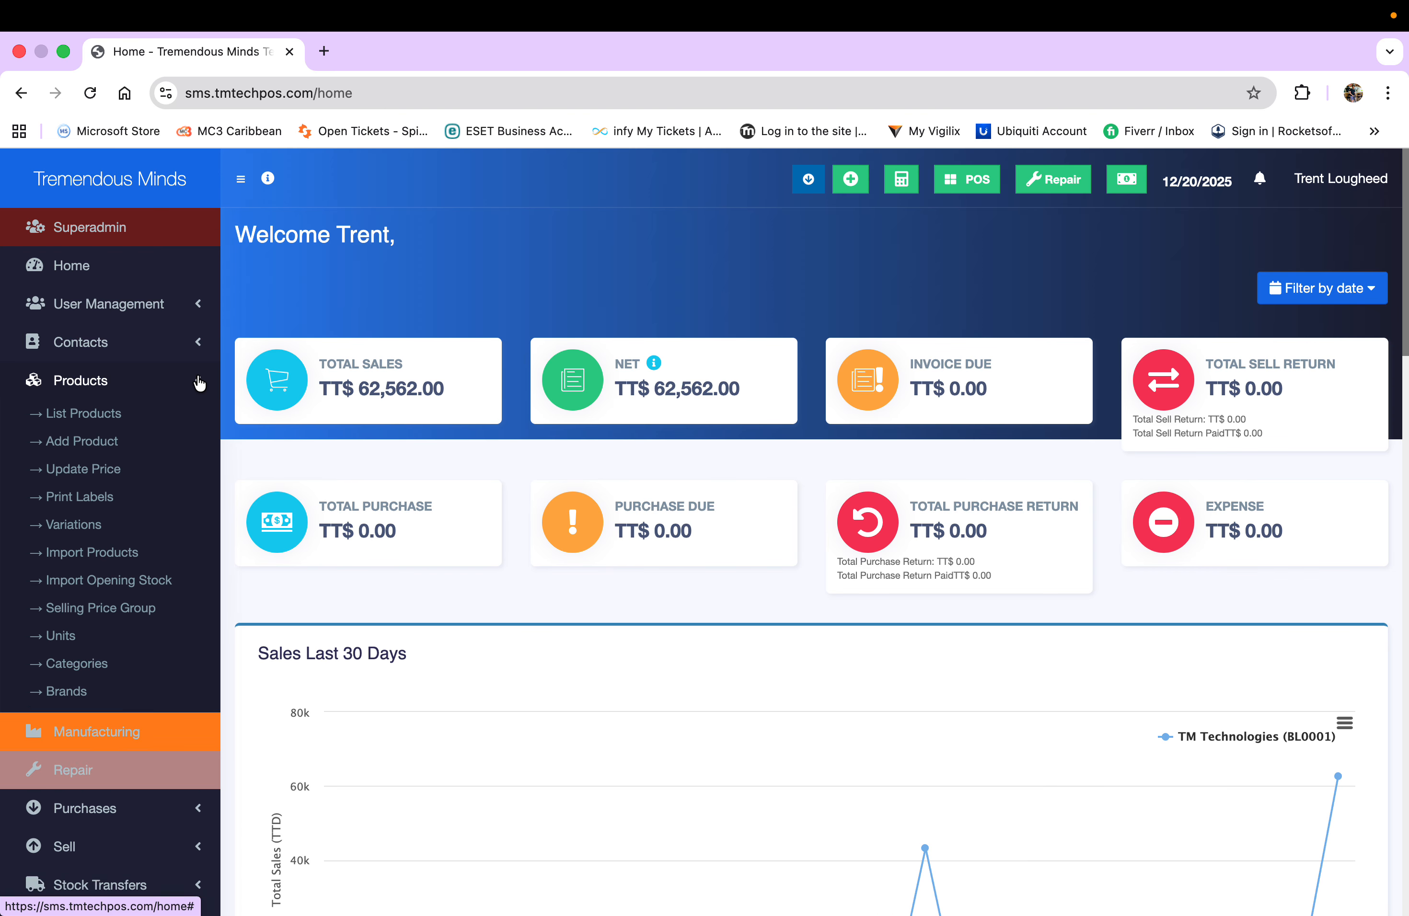
{"action": "left_click", "coordinate": [199, 383]}
{"action": "left_click", "coordinate": [199, 382]}
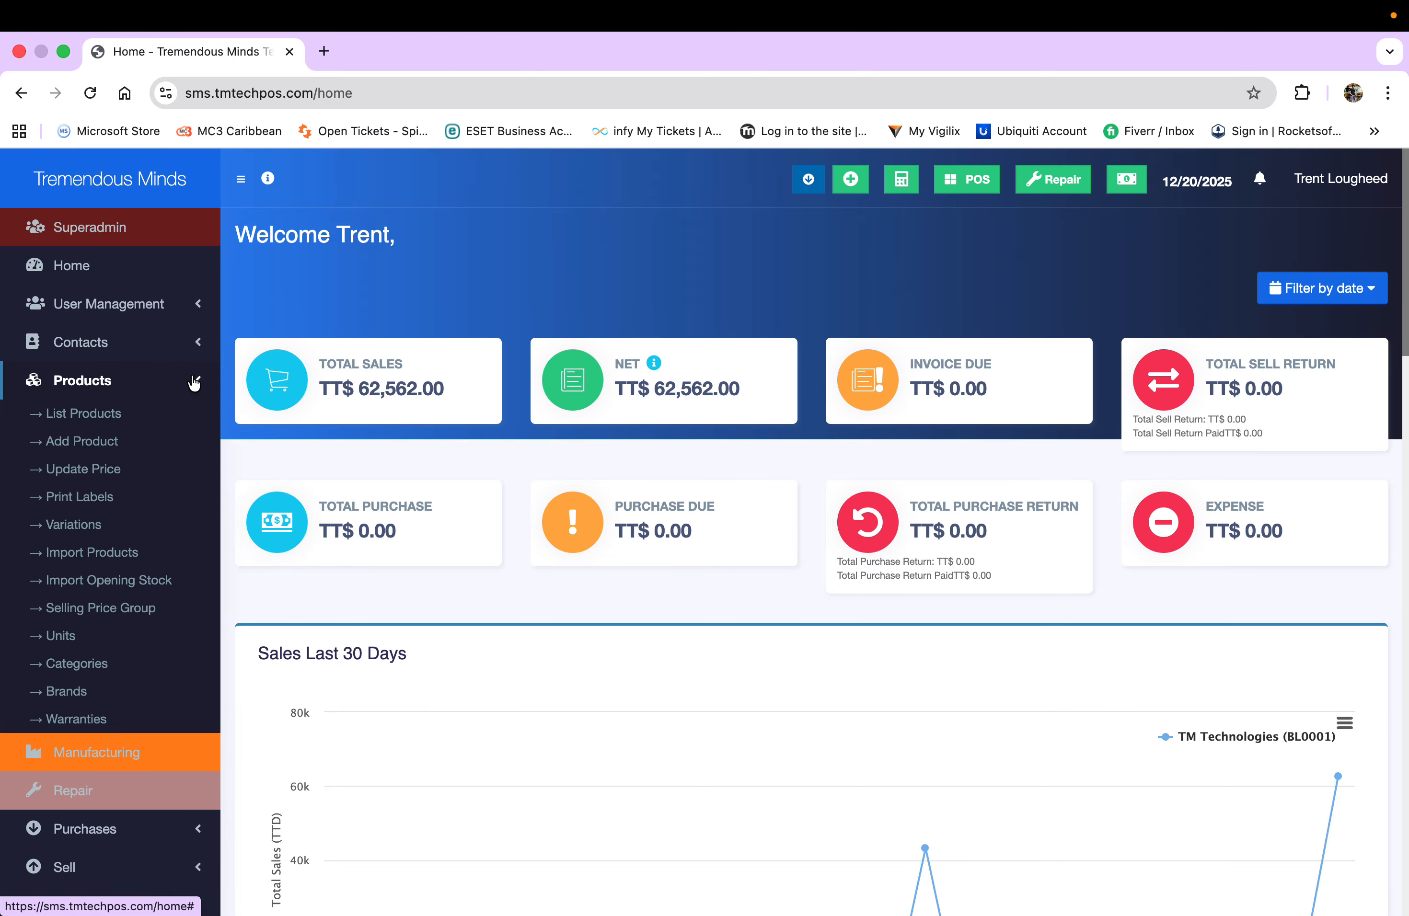
{"action": "left_click", "coordinate": [113, 415]}
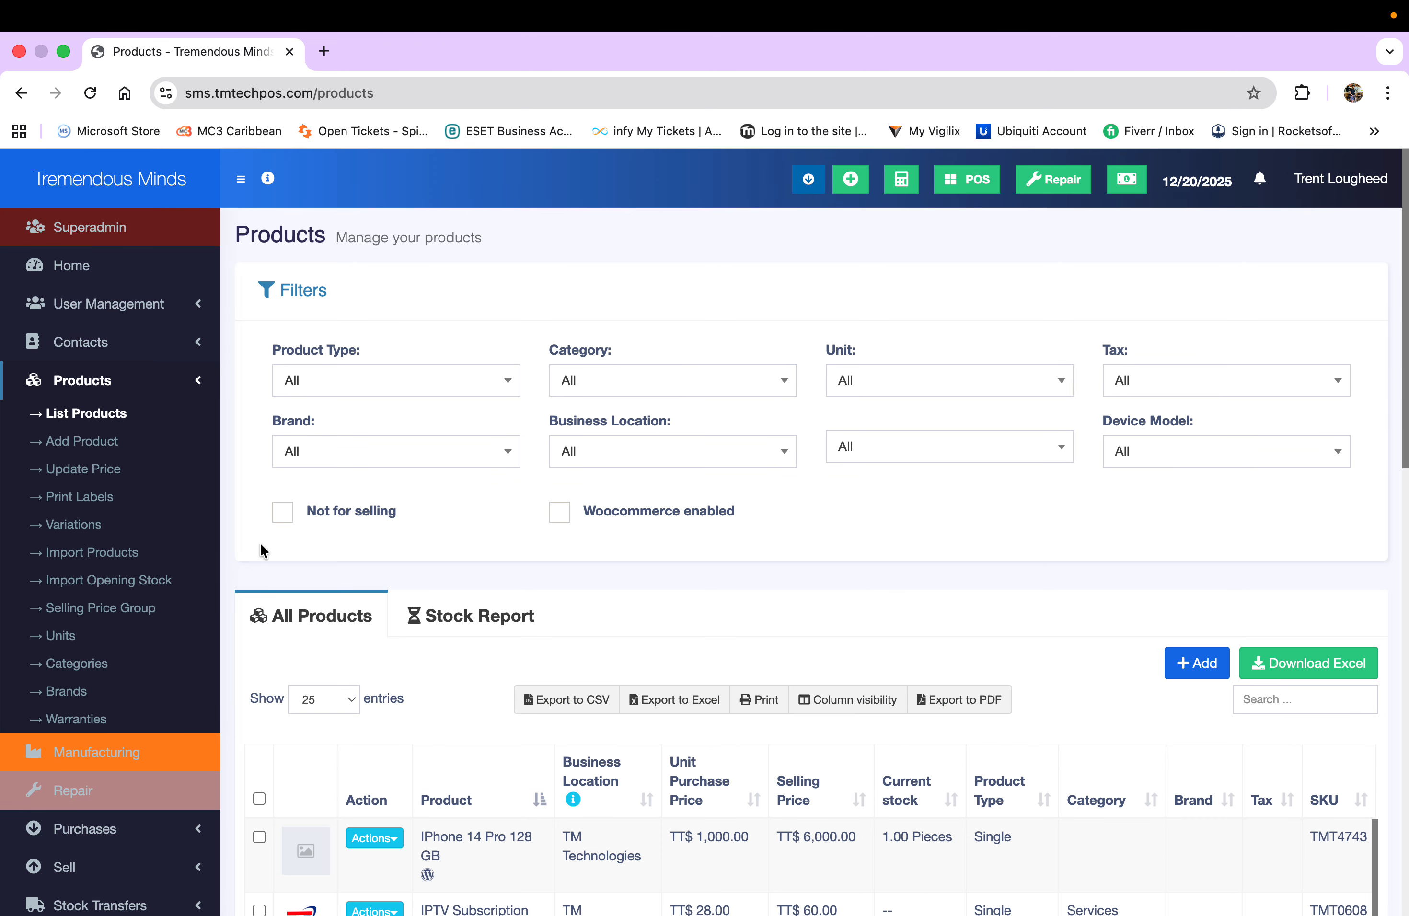
Step: Look through the product list from the filters down to the last product and back
{"action": "scroll", "coordinate": [239, 576], "scroll_direction": "down", "scroll_amount": 5}
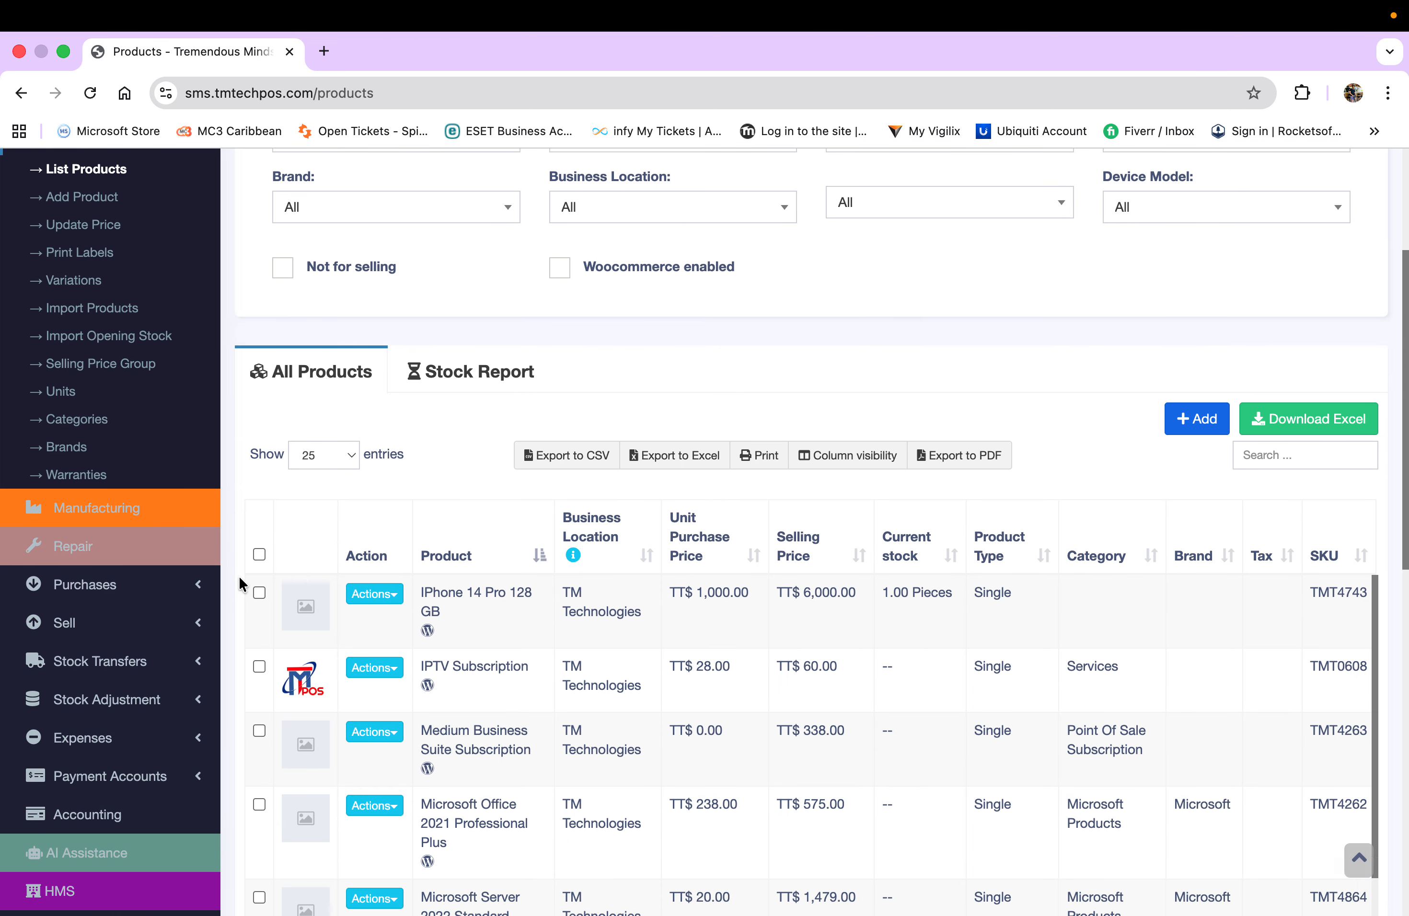
{"action": "scroll", "coordinate": [238, 576], "scroll_direction": "up", "scroll_amount": 5}
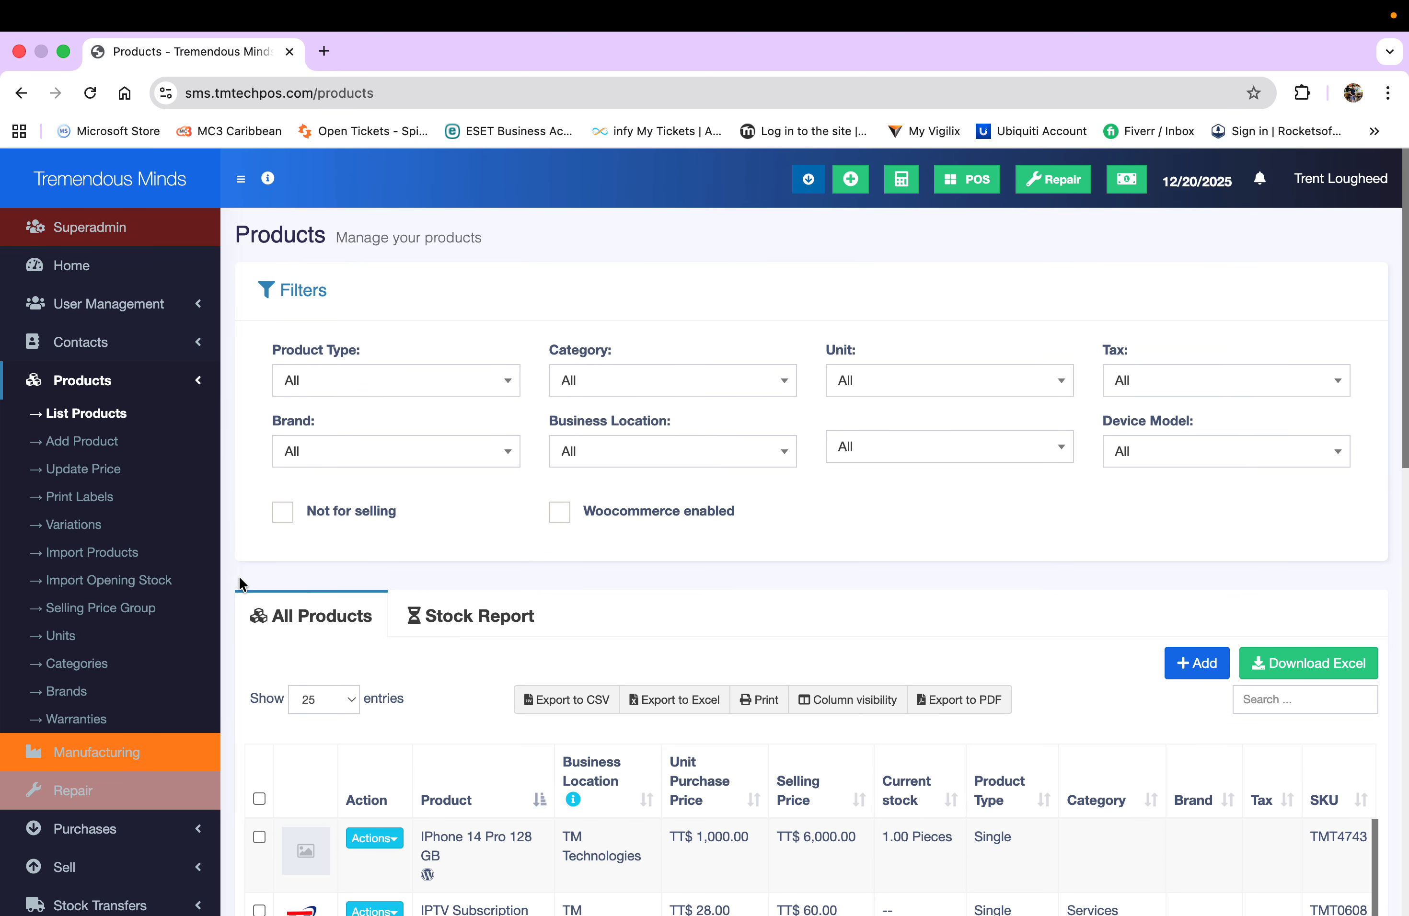
{"action": "scroll", "coordinate": [238, 581], "scroll_direction": "down", "scroll_amount": 5}
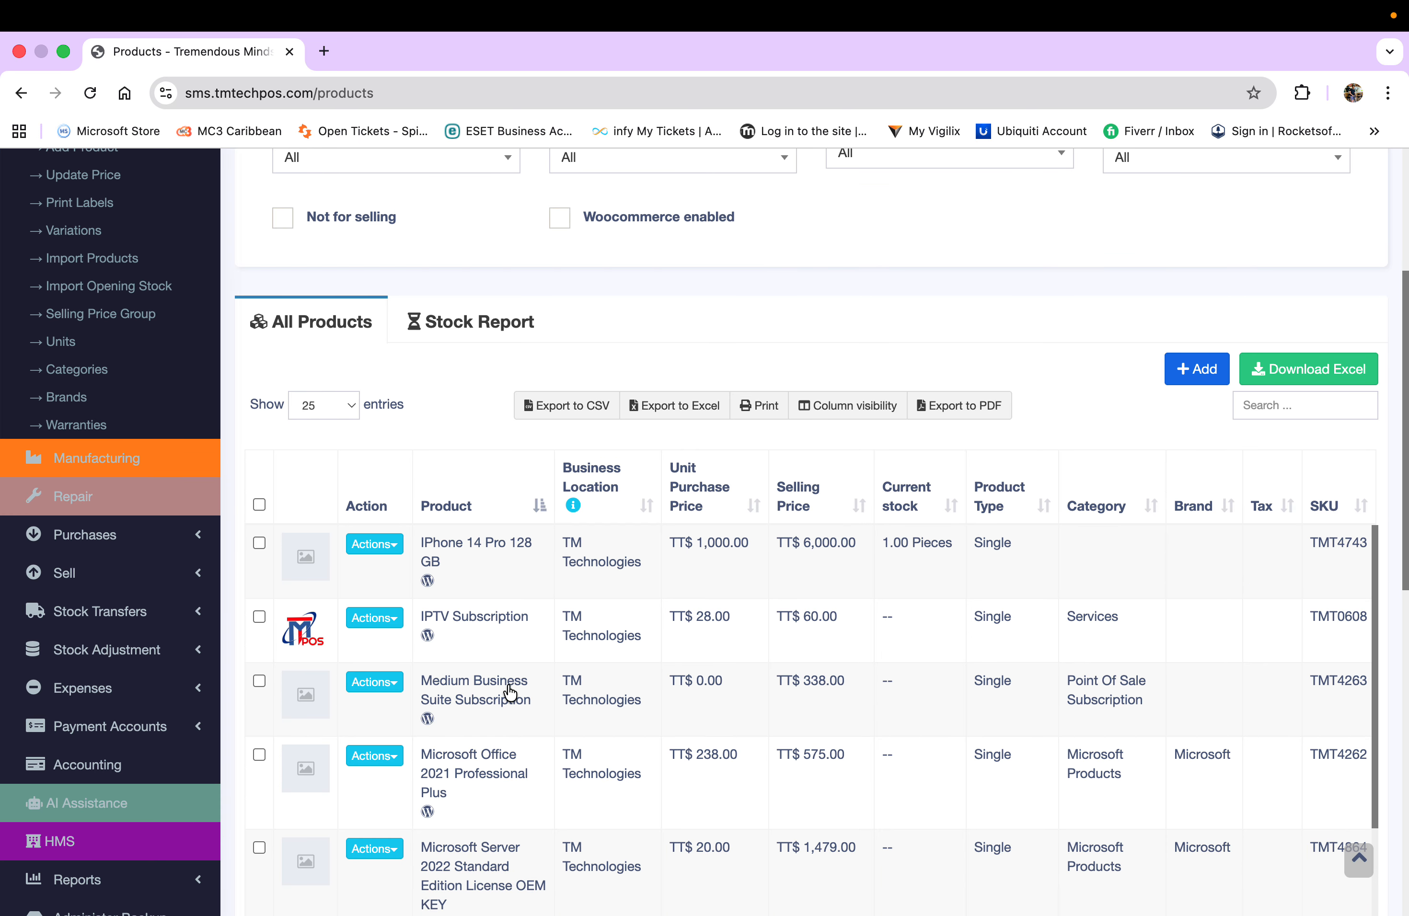
{"action": "scroll", "coordinate": [510, 692], "scroll_direction": "down", "scroll_amount": 2}
{"action": "scroll", "coordinate": [510, 692], "scroll_direction": "down", "scroll_amount": 10}
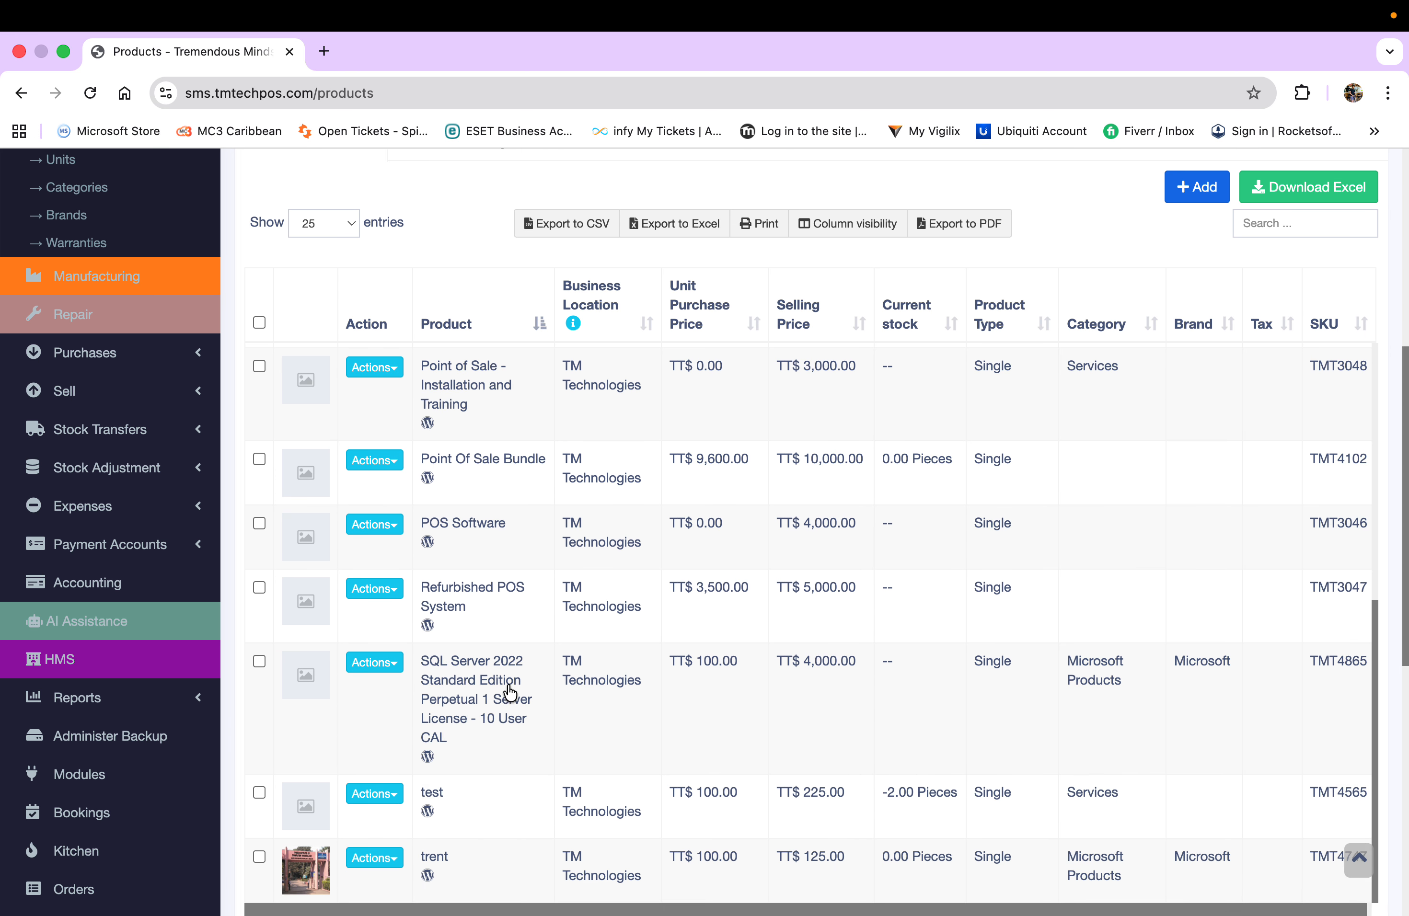
{"action": "scroll", "coordinate": [510, 692], "scroll_direction": "up", "scroll_amount": 15}
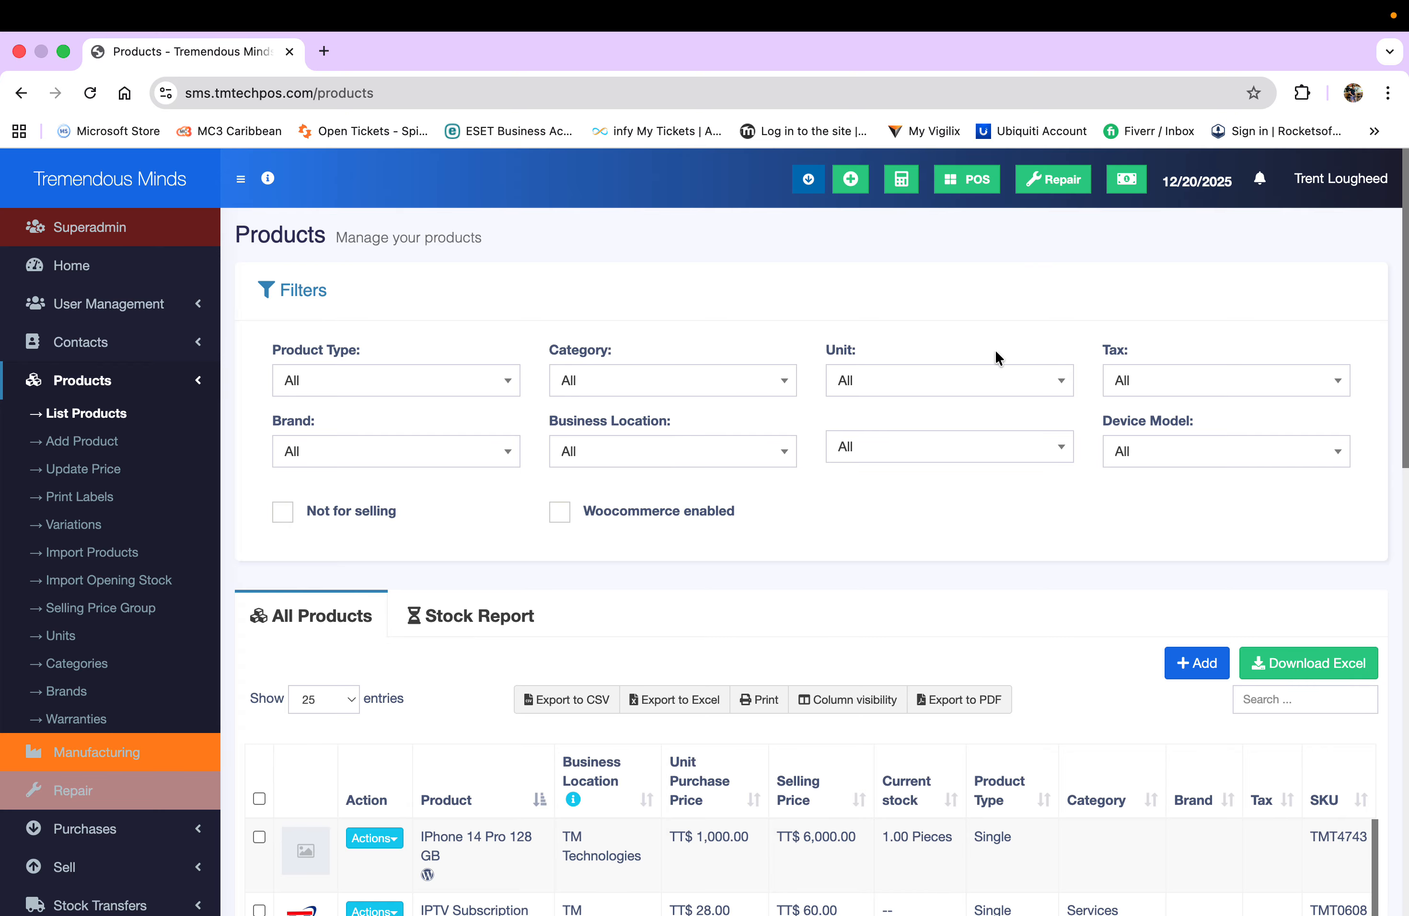
Step: Check the Product Type and Business Location filter options, and briefly filter the products by Not for selling
{"action": "left_click", "coordinate": [707, 384]}
{"action": "left_click", "coordinate": [476, 386]}
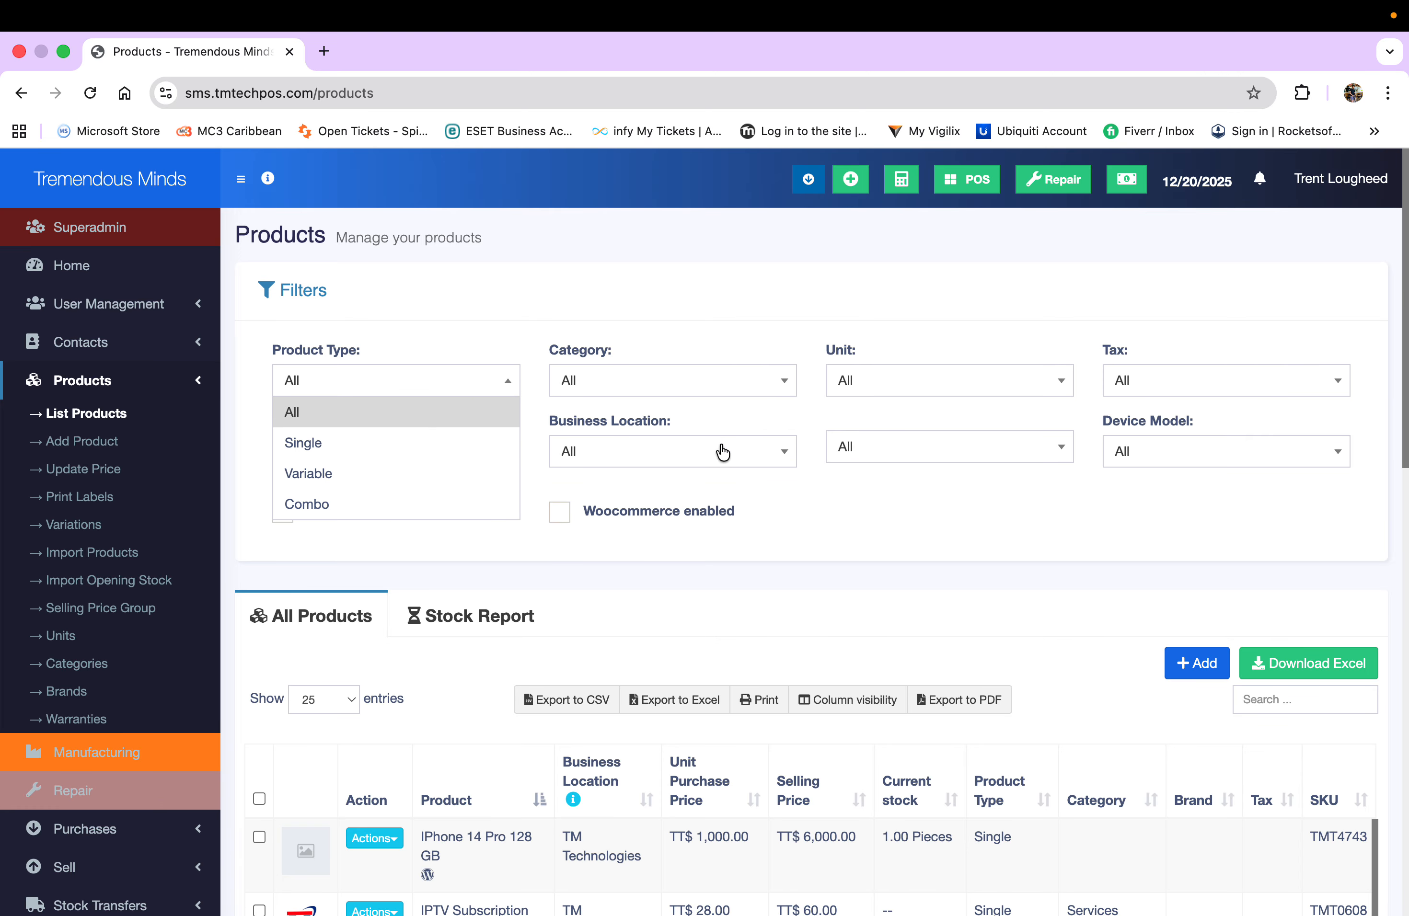
{"action": "left_click", "coordinate": [773, 461]}
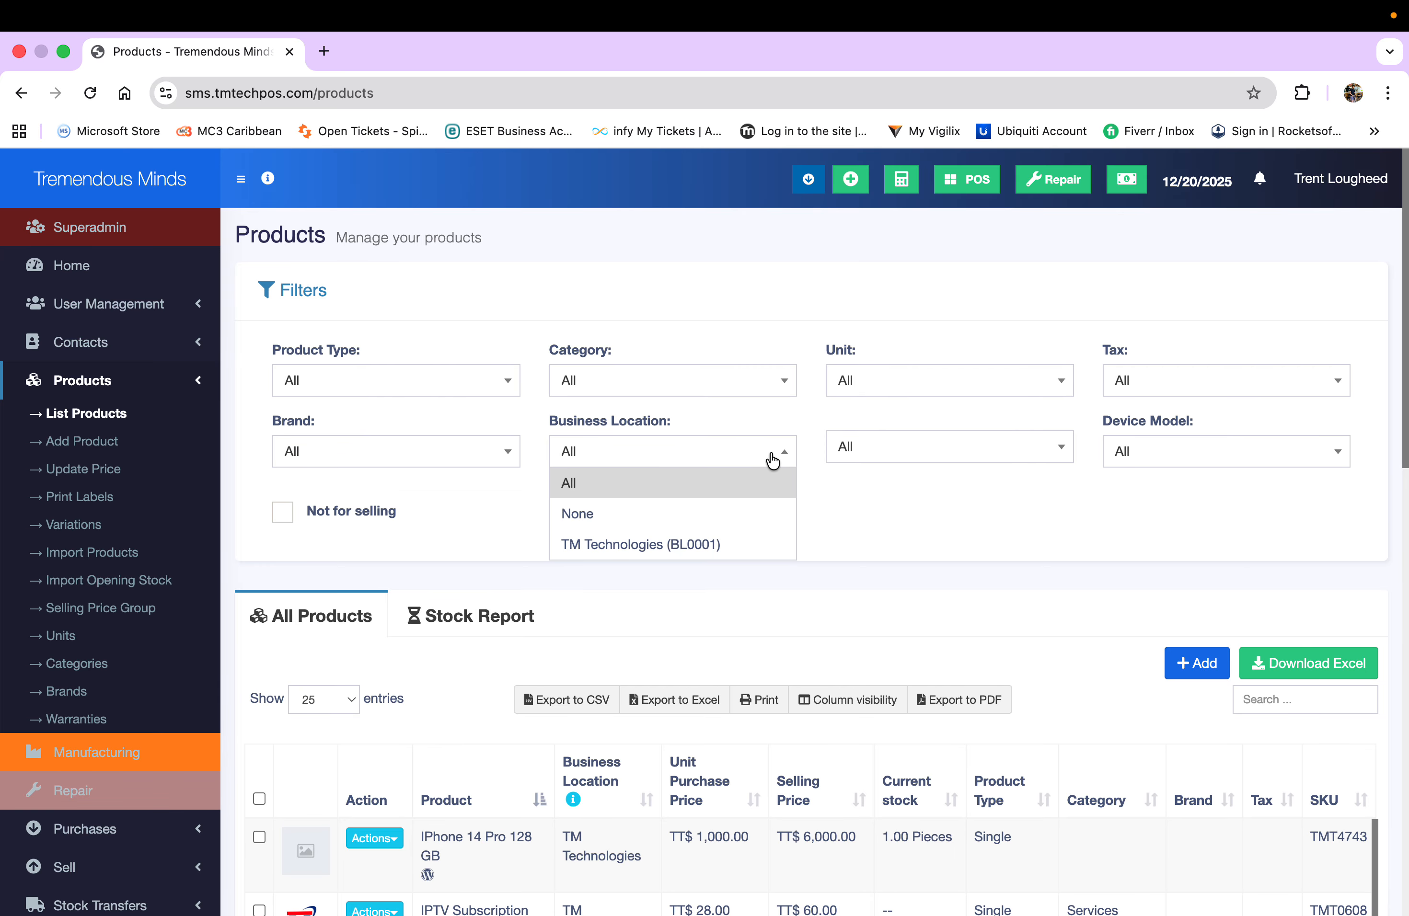
{"action": "left_click", "coordinate": [773, 461]}
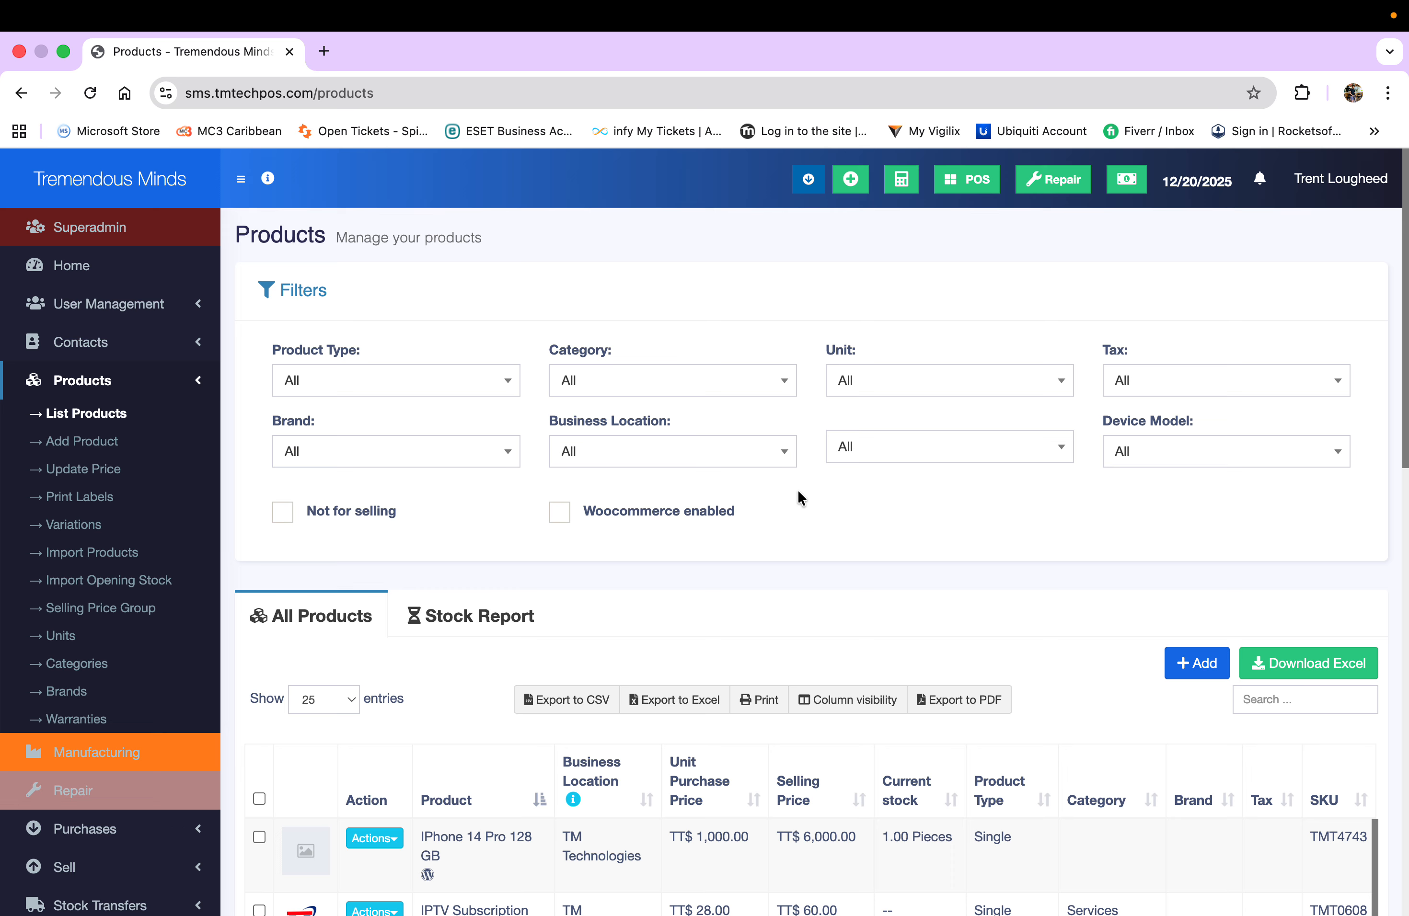
{"action": "left_click", "coordinate": [287, 521]}
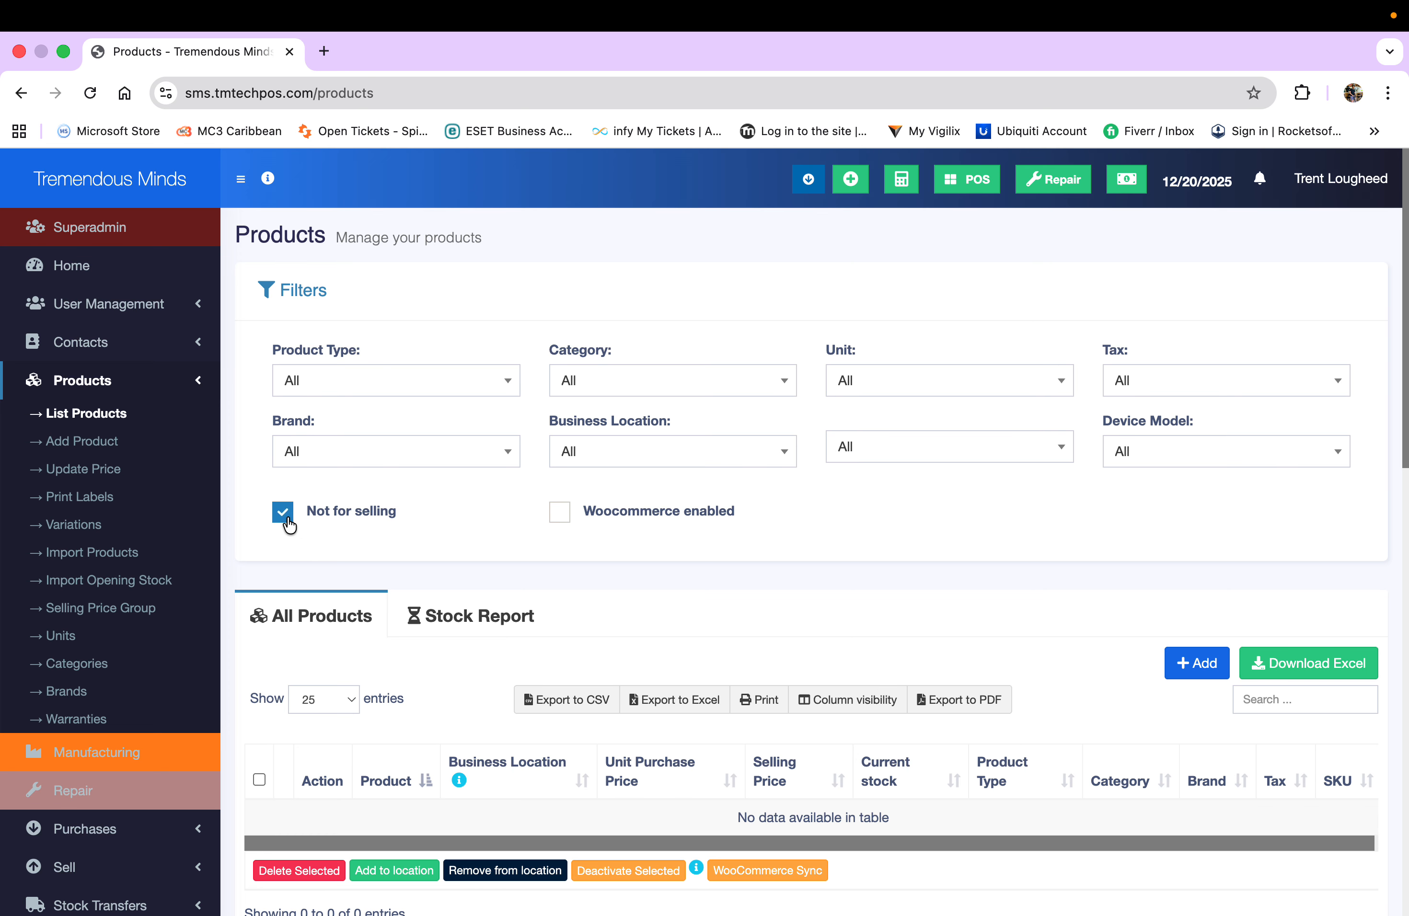
{"action": "left_click", "coordinate": [286, 521]}
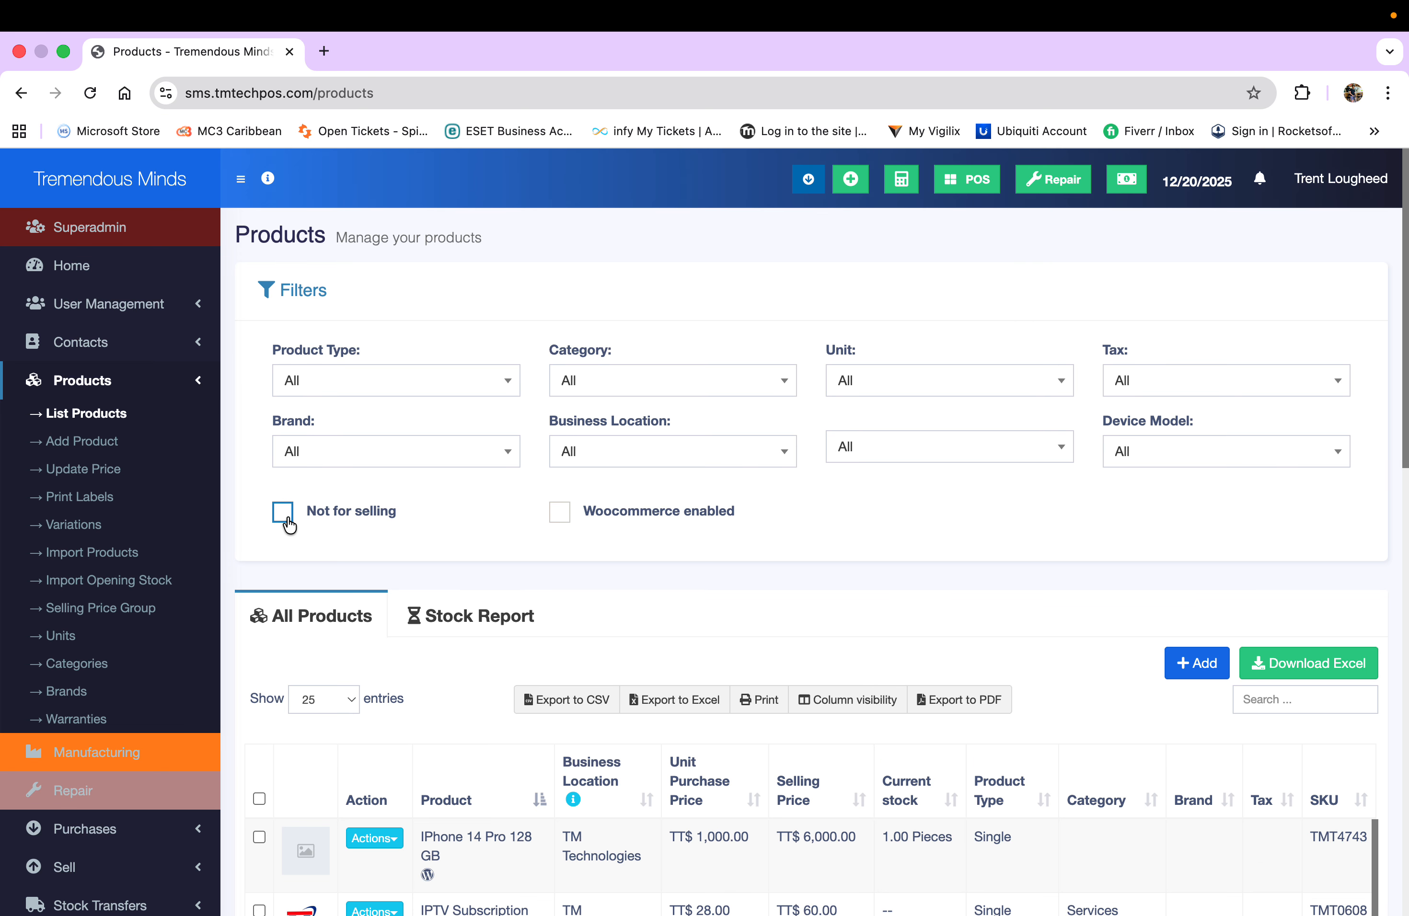
Step: Examine the product table down to its bulk operations and check the options for entries shown per page
{"action": "scroll", "coordinate": [443, 527], "scroll_direction": "down", "scroll_amount": 5}
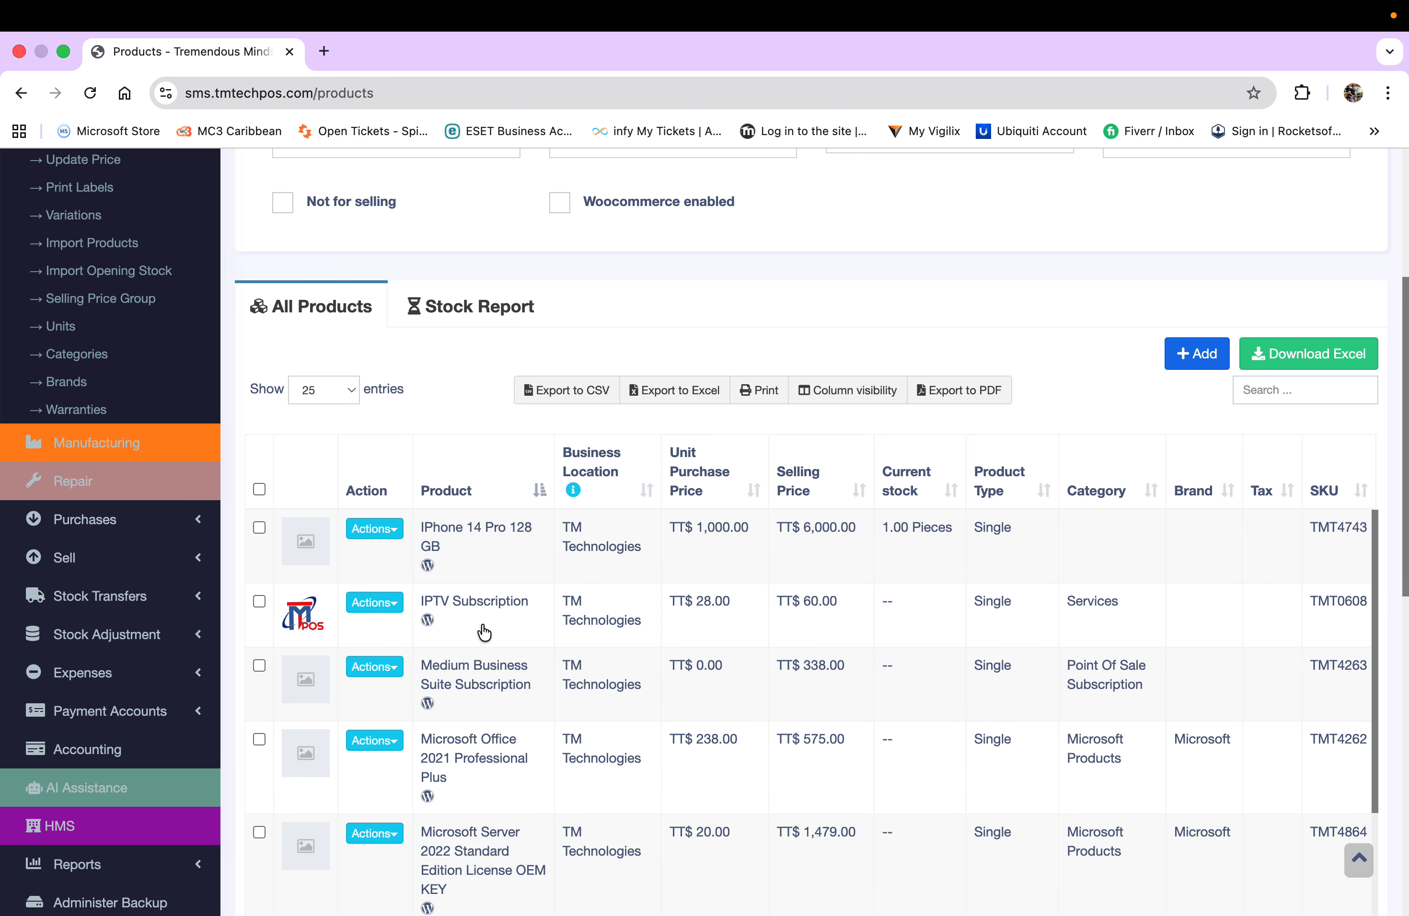
{"action": "scroll", "coordinate": [482, 629], "scroll_direction": "down", "scroll_amount": 10}
{"action": "scroll", "coordinate": [484, 632], "scroll_direction": "down", "scroll_amount": 10}
{"action": "scroll", "coordinate": [485, 633], "scroll_direction": "up", "scroll_amount": 10}
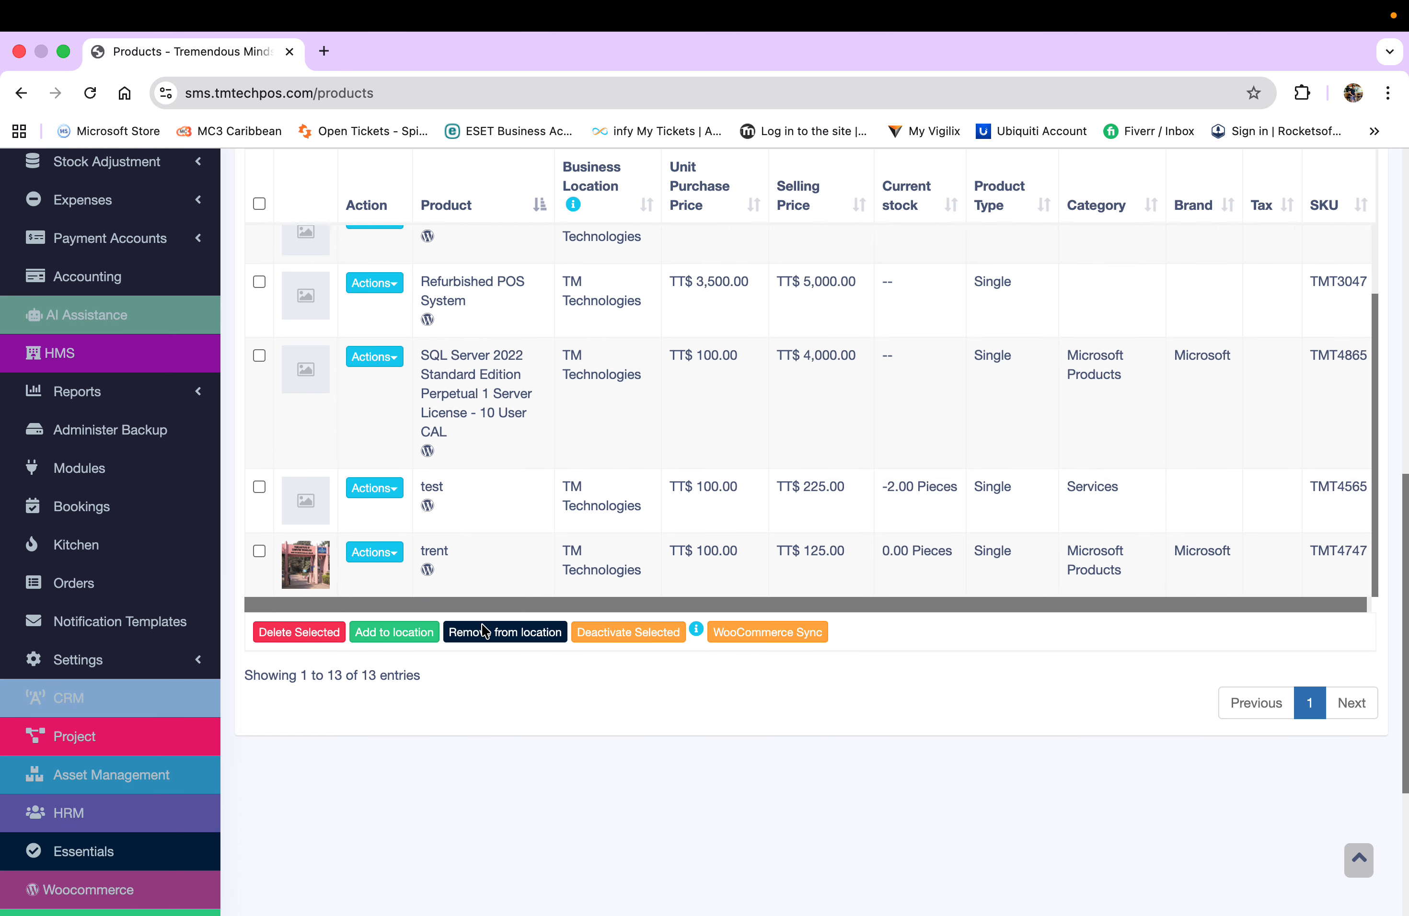
{"action": "scroll", "coordinate": [485, 633], "scroll_direction": "up", "scroll_amount": 10}
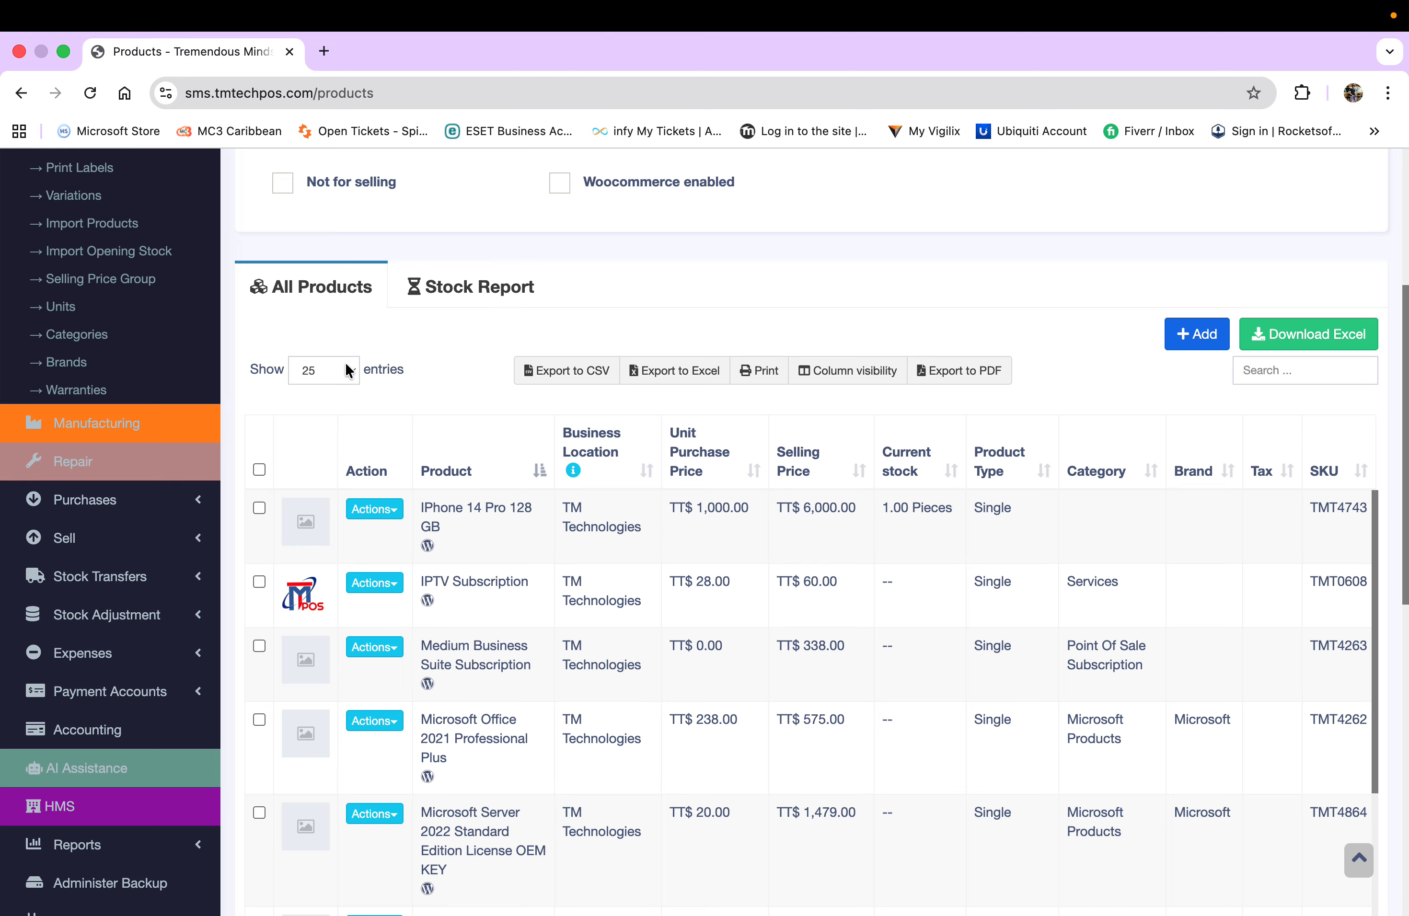
{"action": "left_click", "coordinate": [351, 371]}
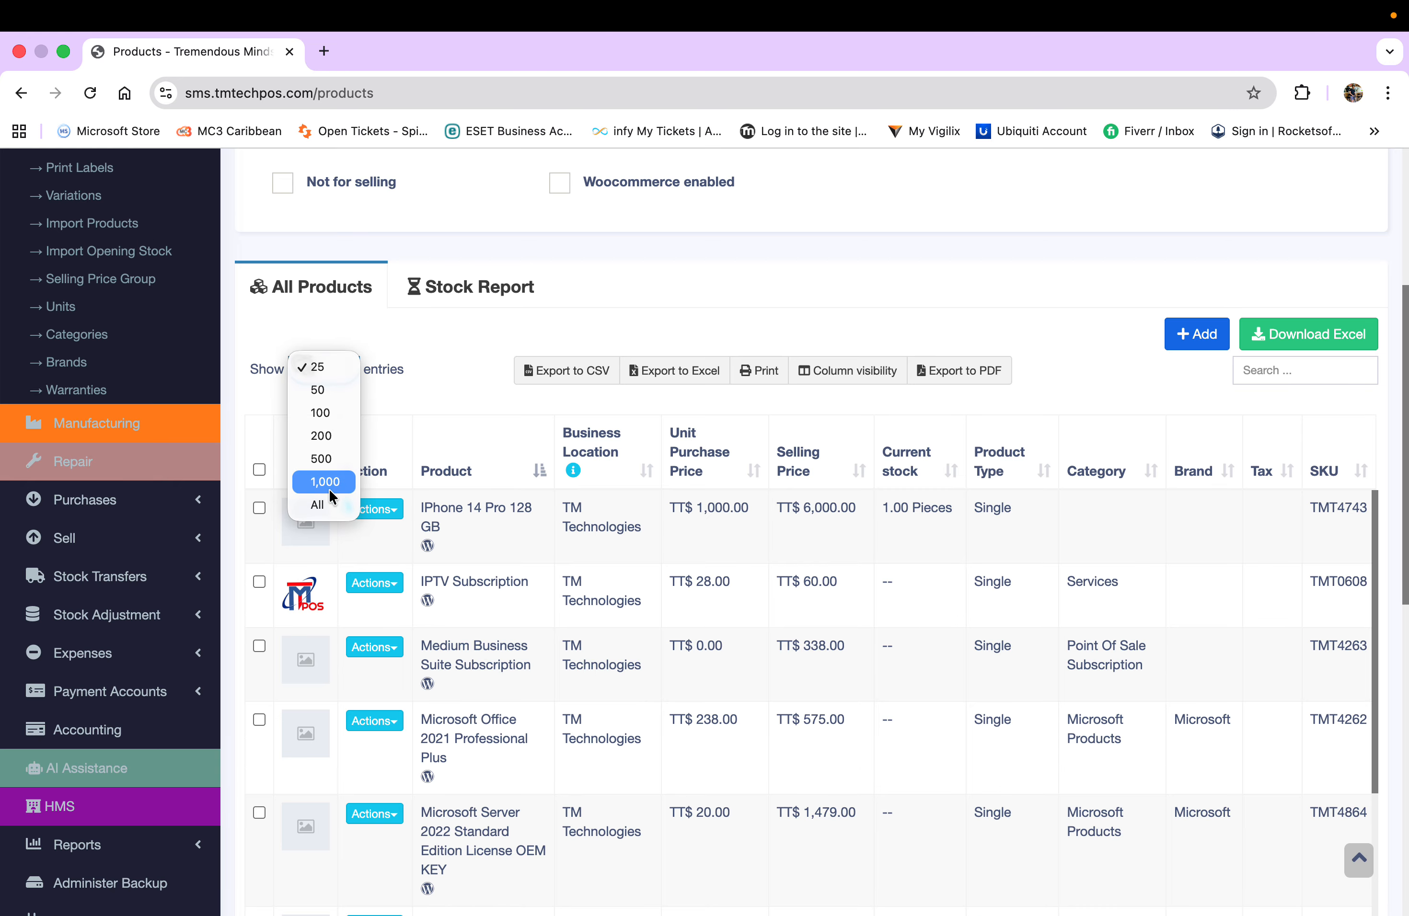
{"action": "left_click", "coordinate": [476, 394]}
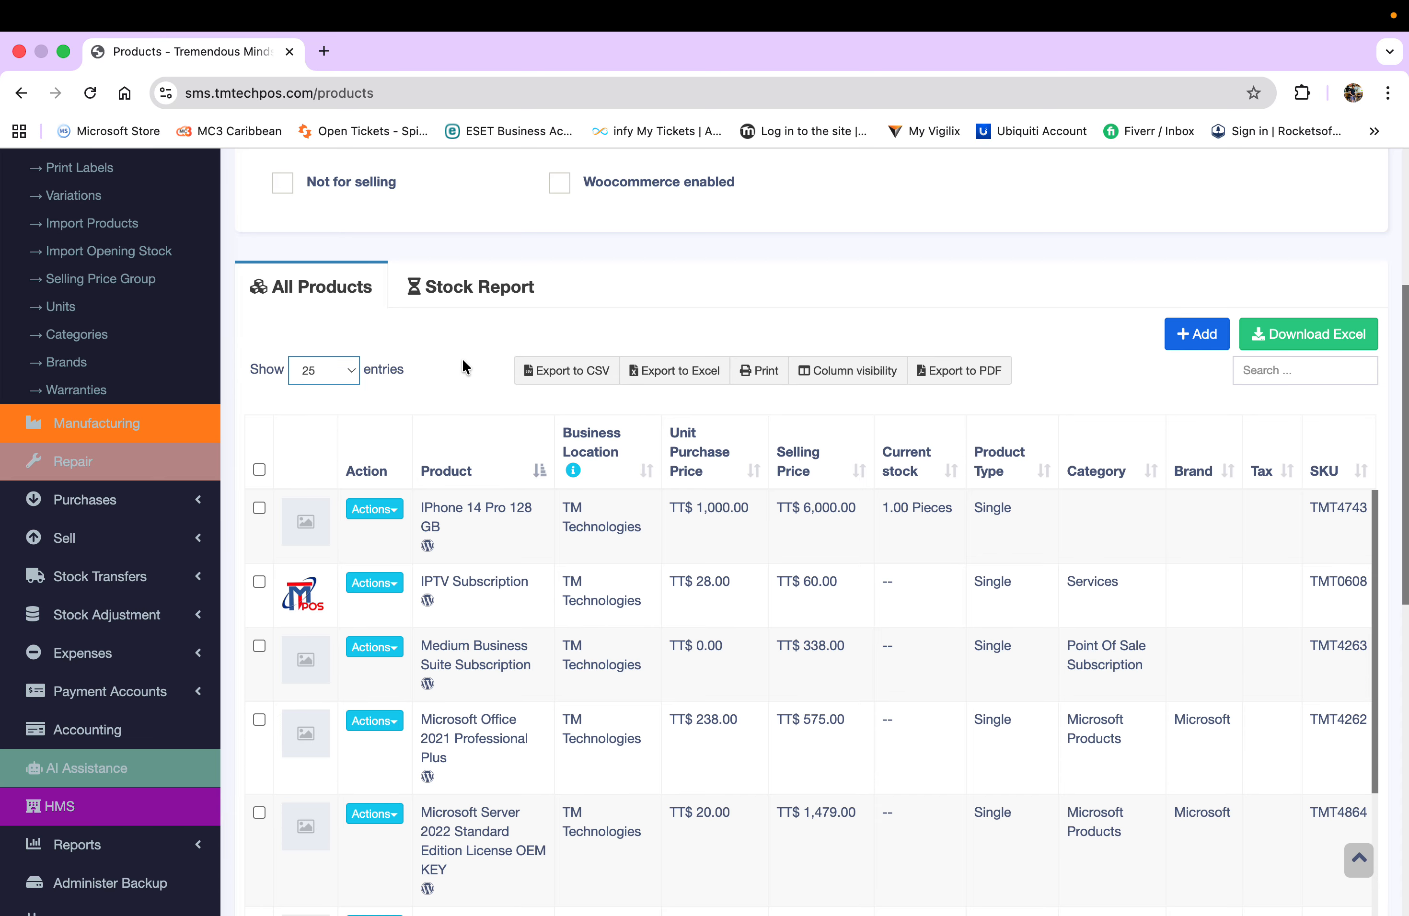
Step: Open the Stock Report and examine its product rows, stock value columns, totals and search field
{"action": "left_click", "coordinate": [469, 265]}
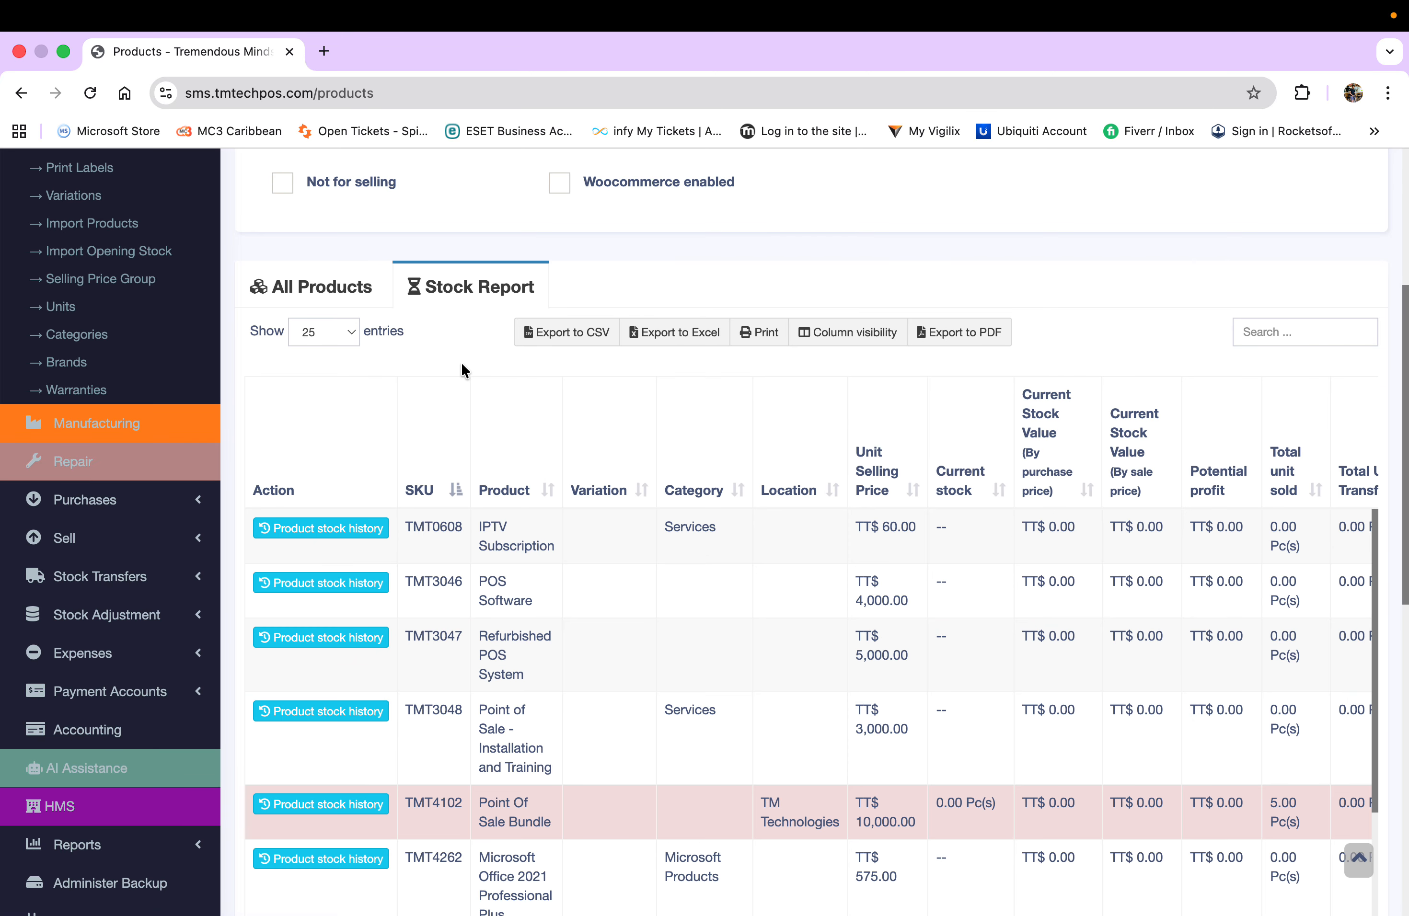
{"action": "scroll", "coordinate": [462, 367], "scroll_direction": "down", "scroll_amount": 1}
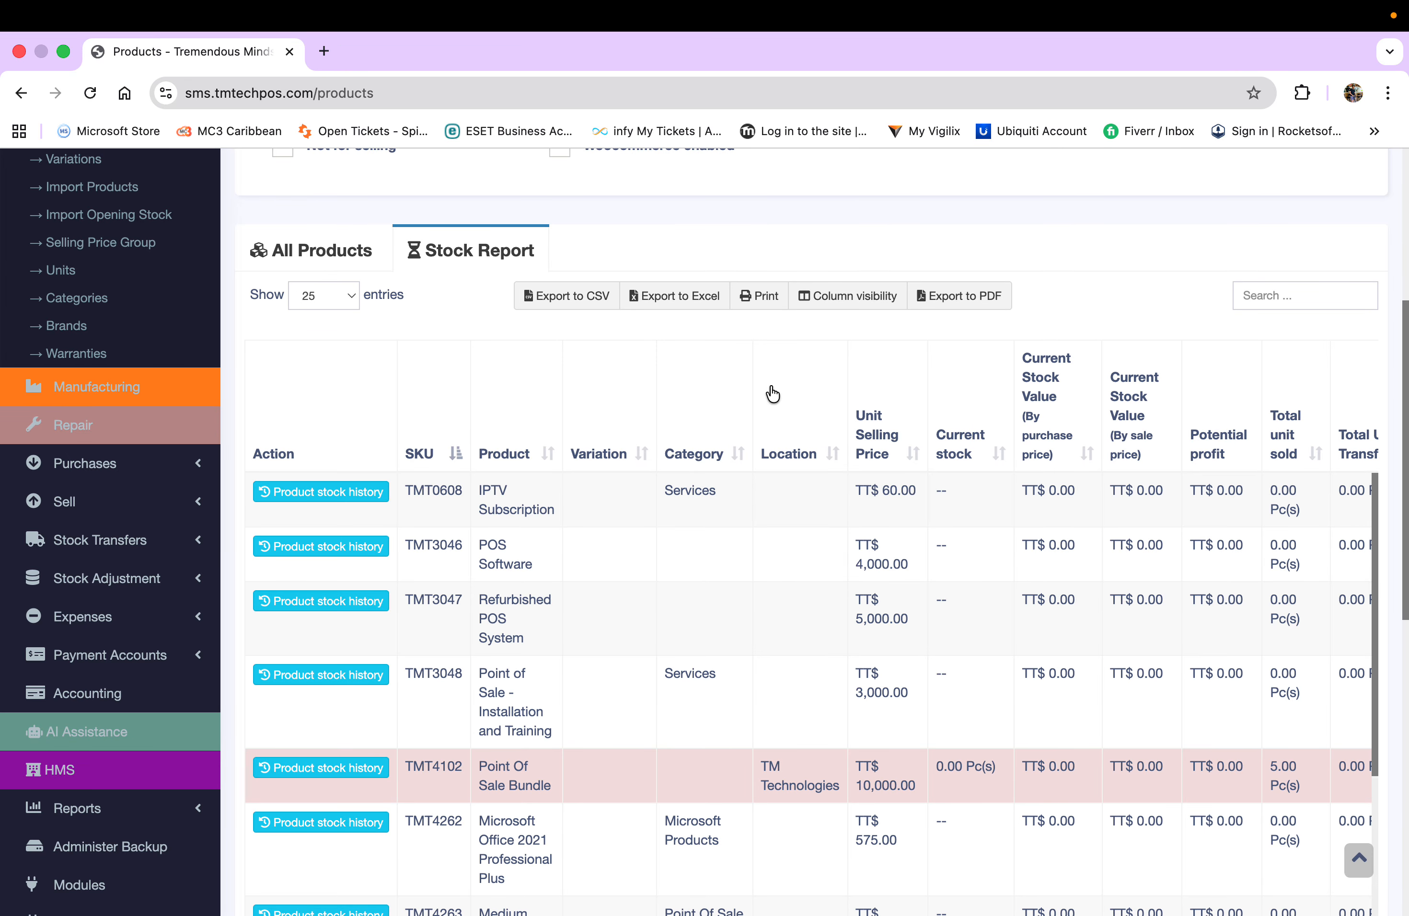
{"action": "scroll", "coordinate": [772, 394], "scroll_direction": "down", "scroll_amount": 10}
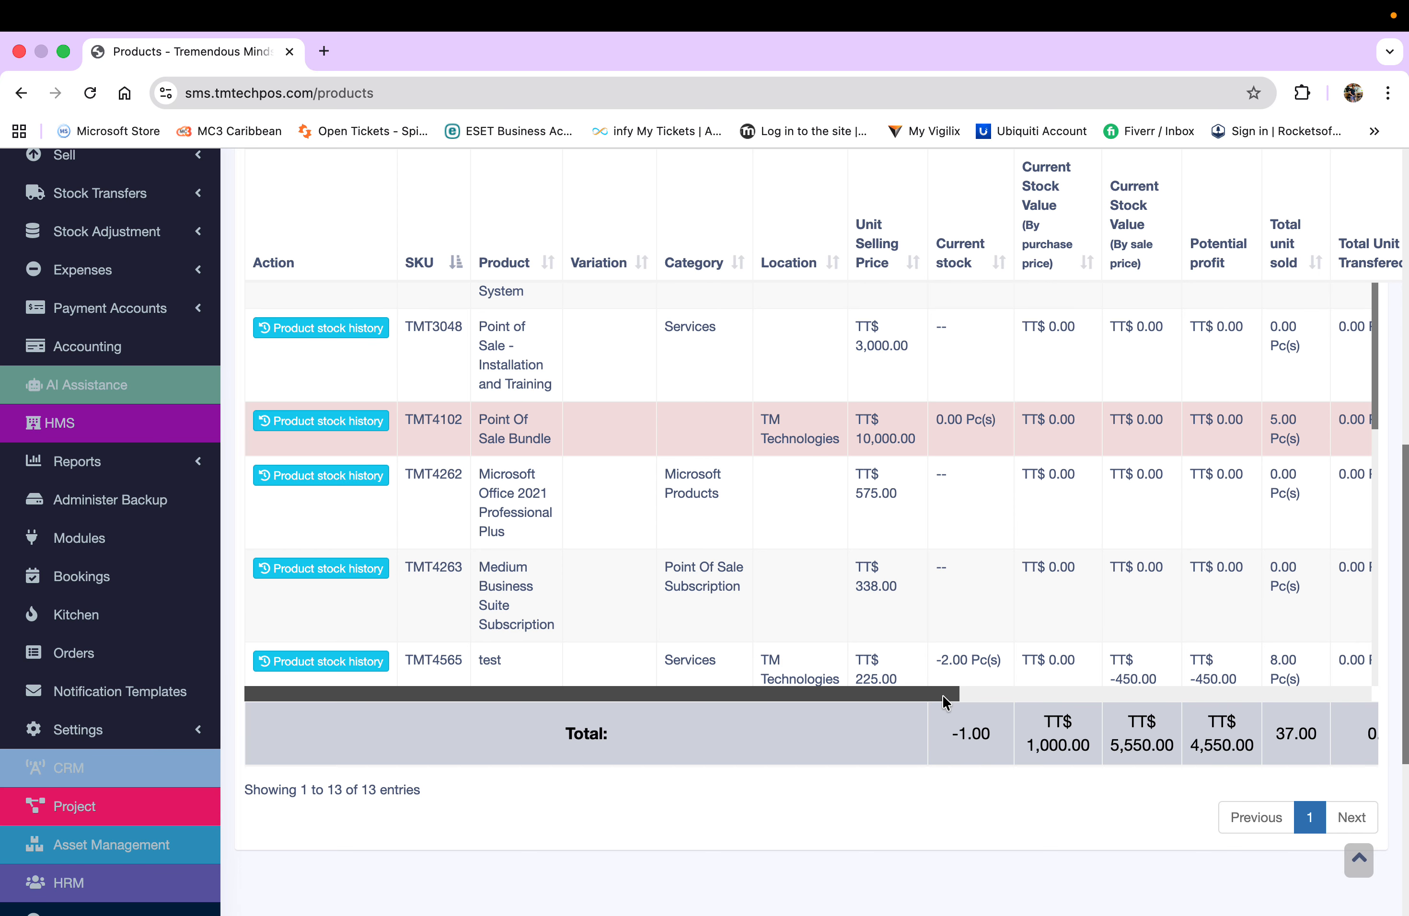
{"action": "left_click_drag", "start_coordinate": [943, 702], "coordinate": [920, 727]}
{"action": "left_click_drag", "start_coordinate": [932, 694], "coordinate": [974, 702]}
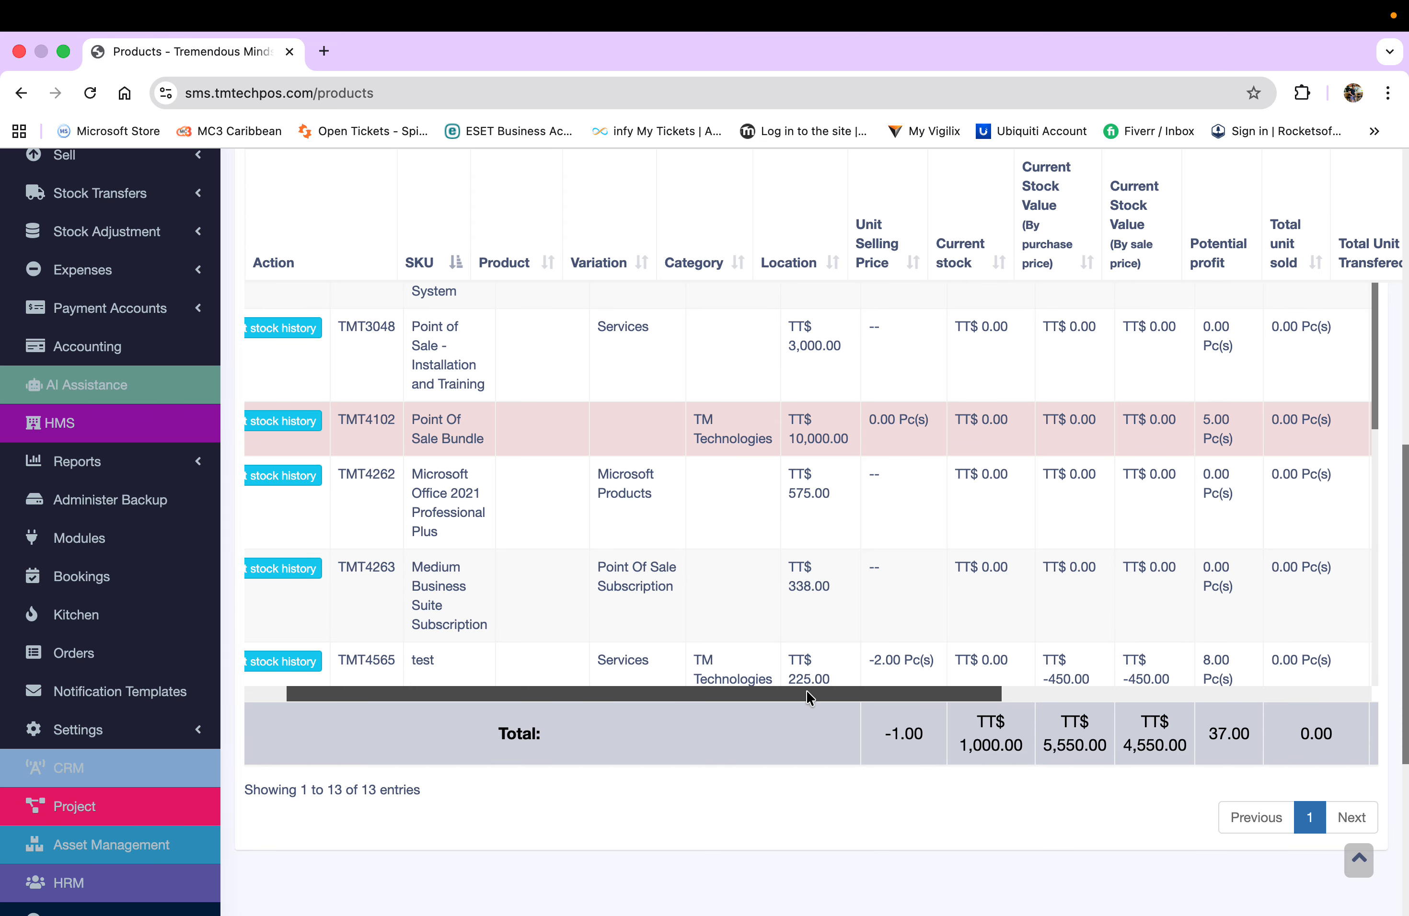
{"action": "left_click_drag", "start_coordinate": [807, 697], "coordinate": [731, 688]}
{"action": "scroll", "coordinate": [664, 684], "scroll_direction": "up", "scroll_amount": 4}
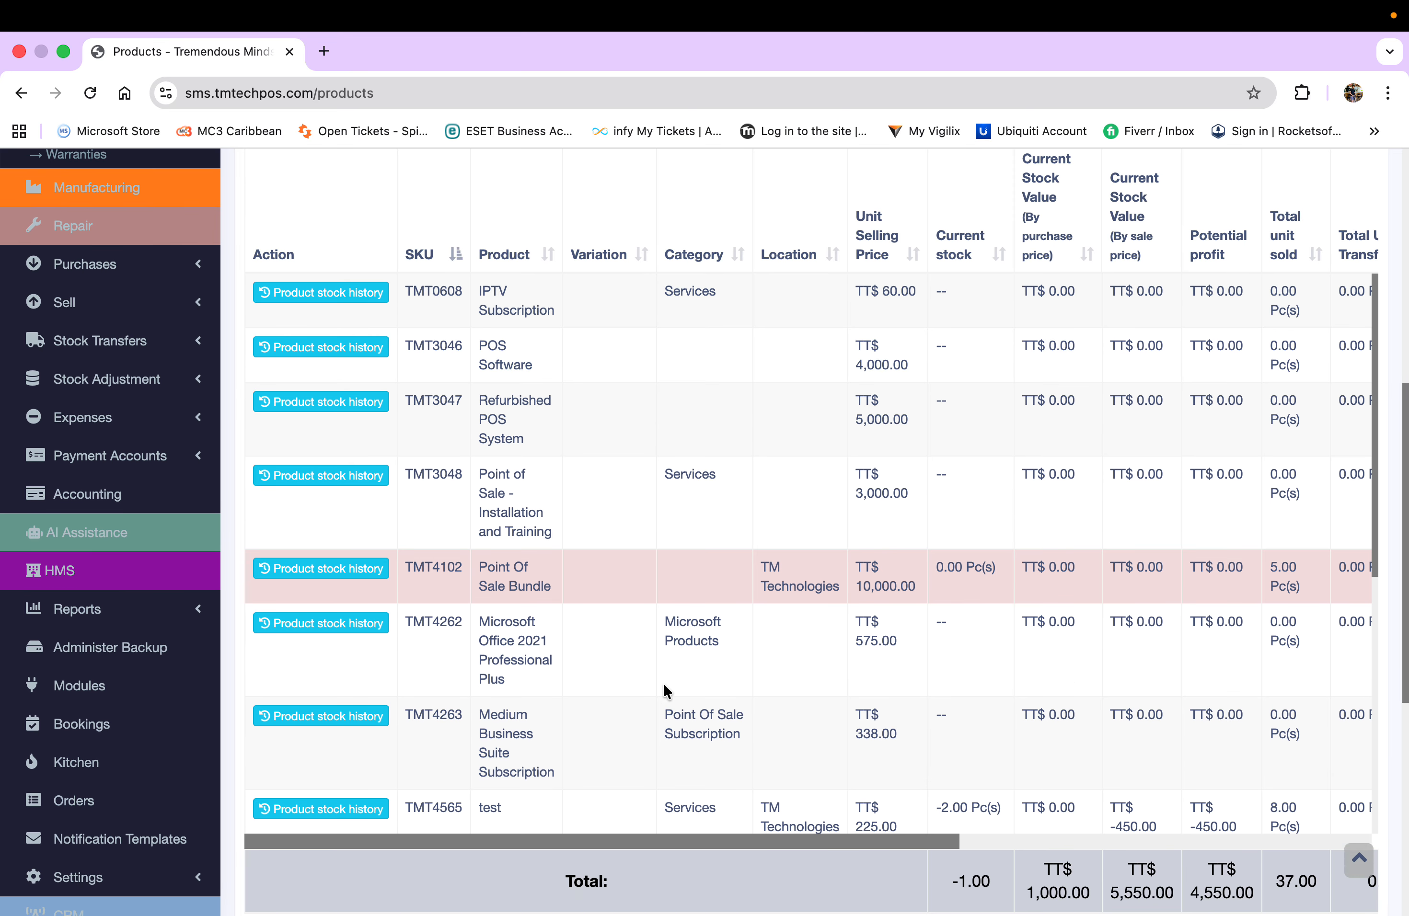
{"action": "scroll", "coordinate": [664, 686], "scroll_direction": "up", "scroll_amount": 1}
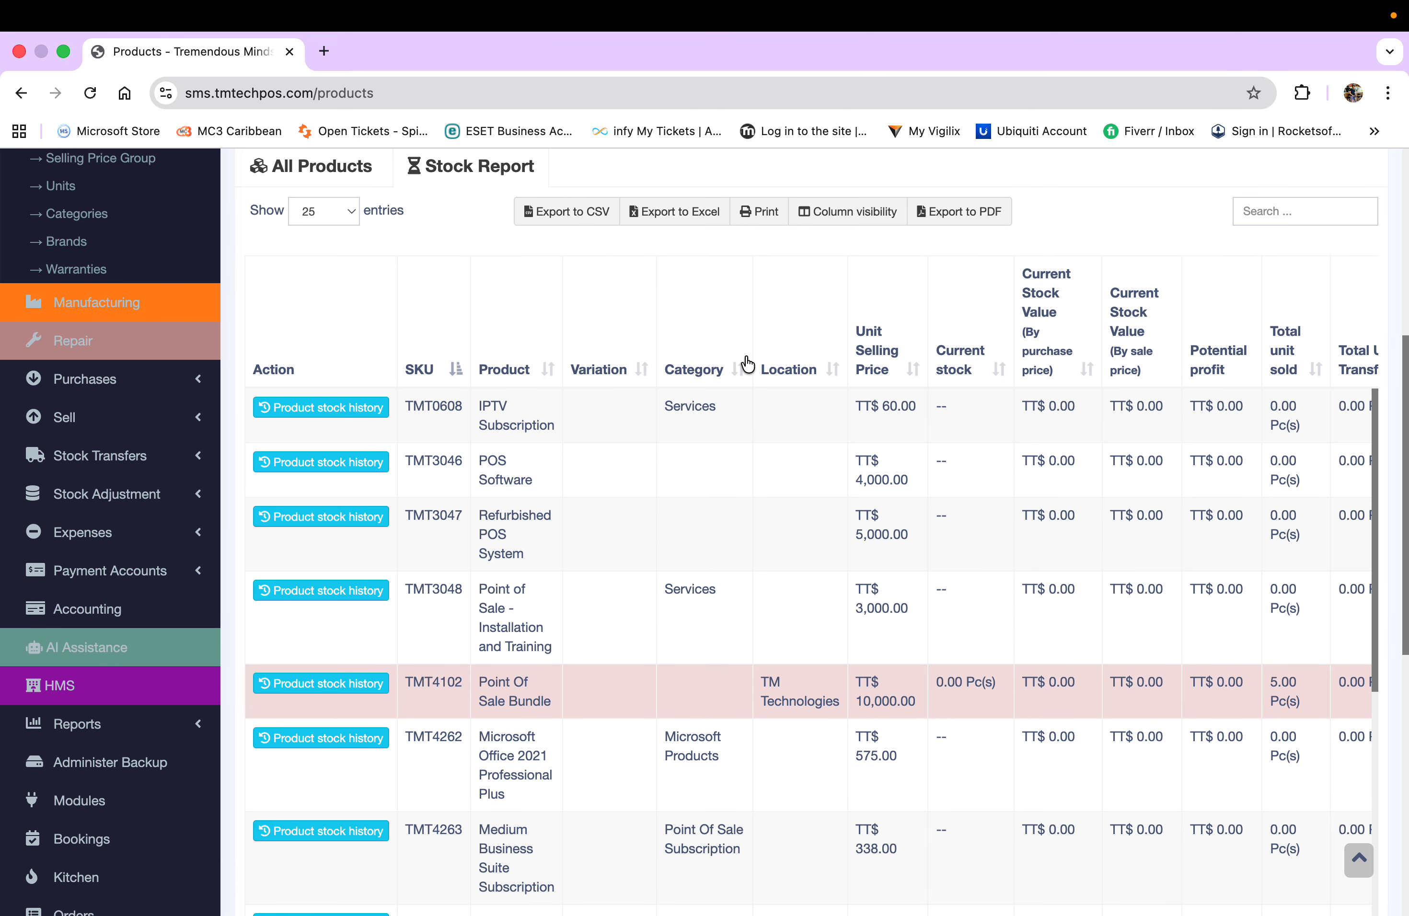
{"action": "scroll", "coordinate": [838, 289], "scroll_direction": "up", "scroll_amount": 2}
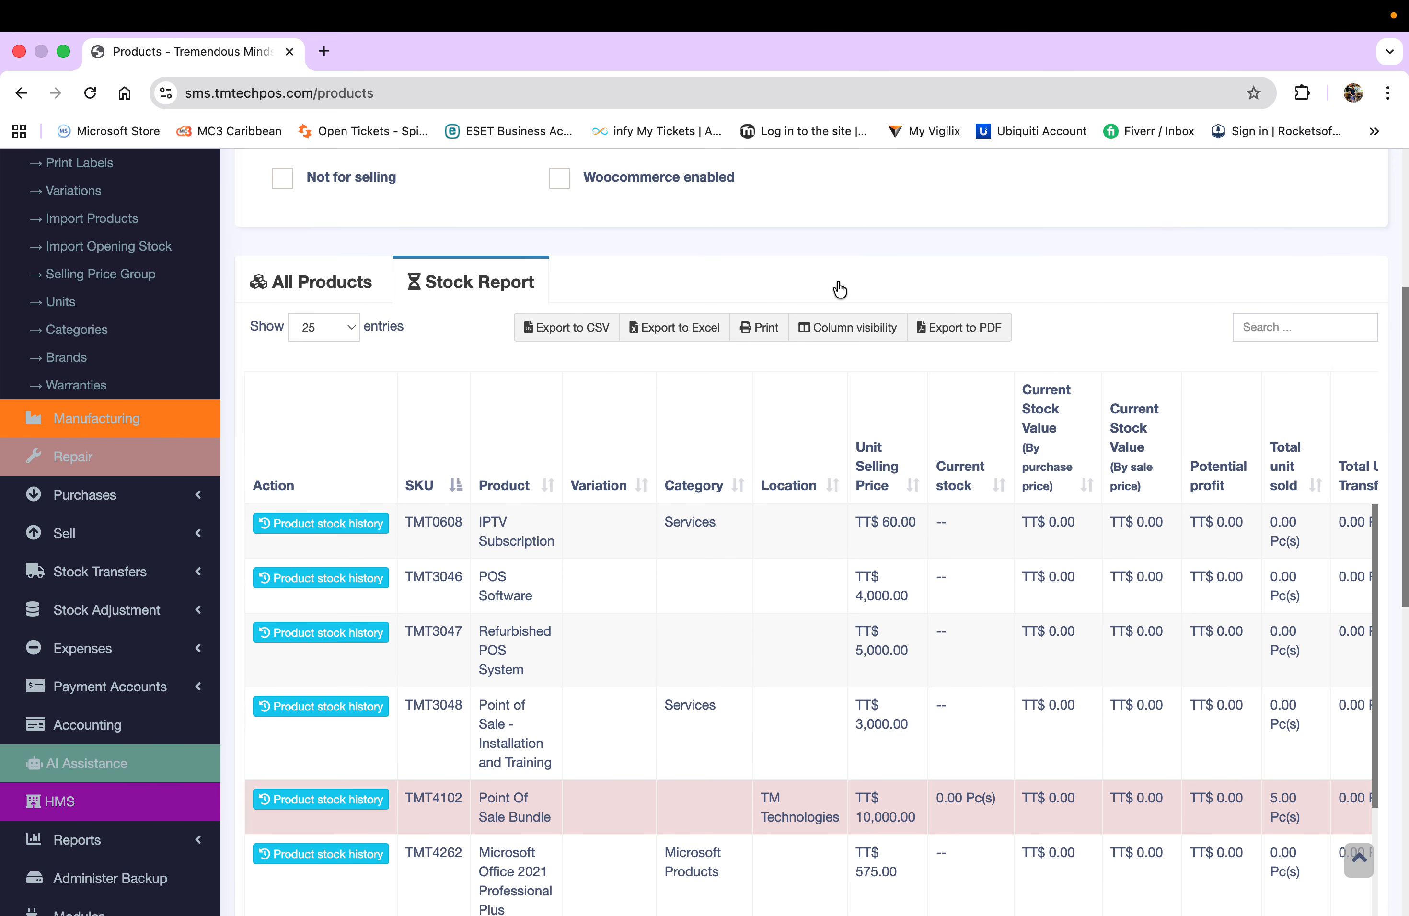
{"action": "scroll", "coordinate": [839, 289], "scroll_direction": "up", "scroll_amount": 2}
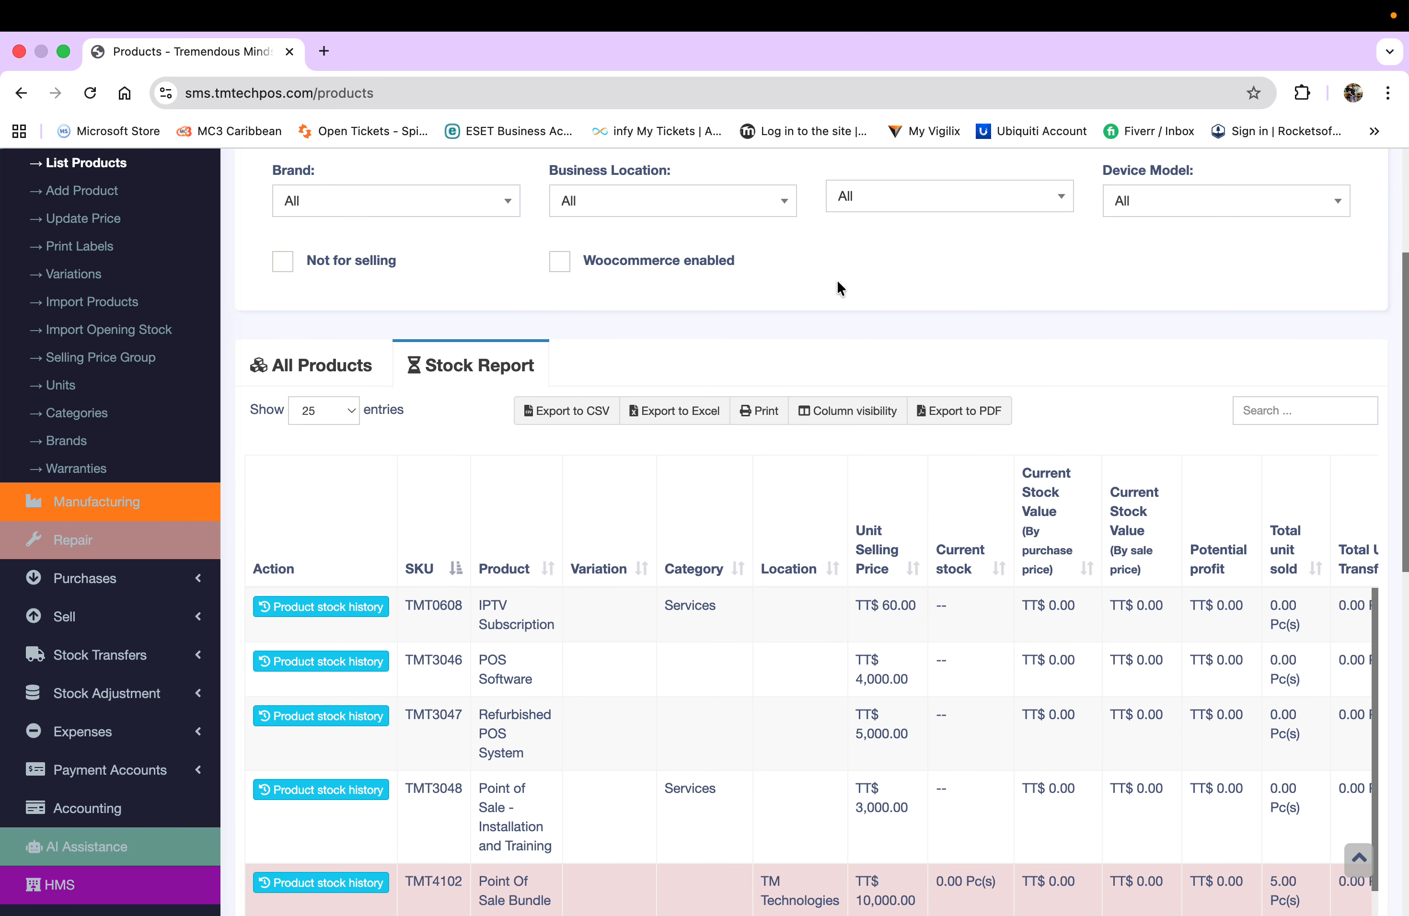
{"action": "left_click", "coordinate": [1274, 409]}
{"action": "scroll", "coordinate": [595, 671], "scroll_direction": "down", "scroll_amount": 4}
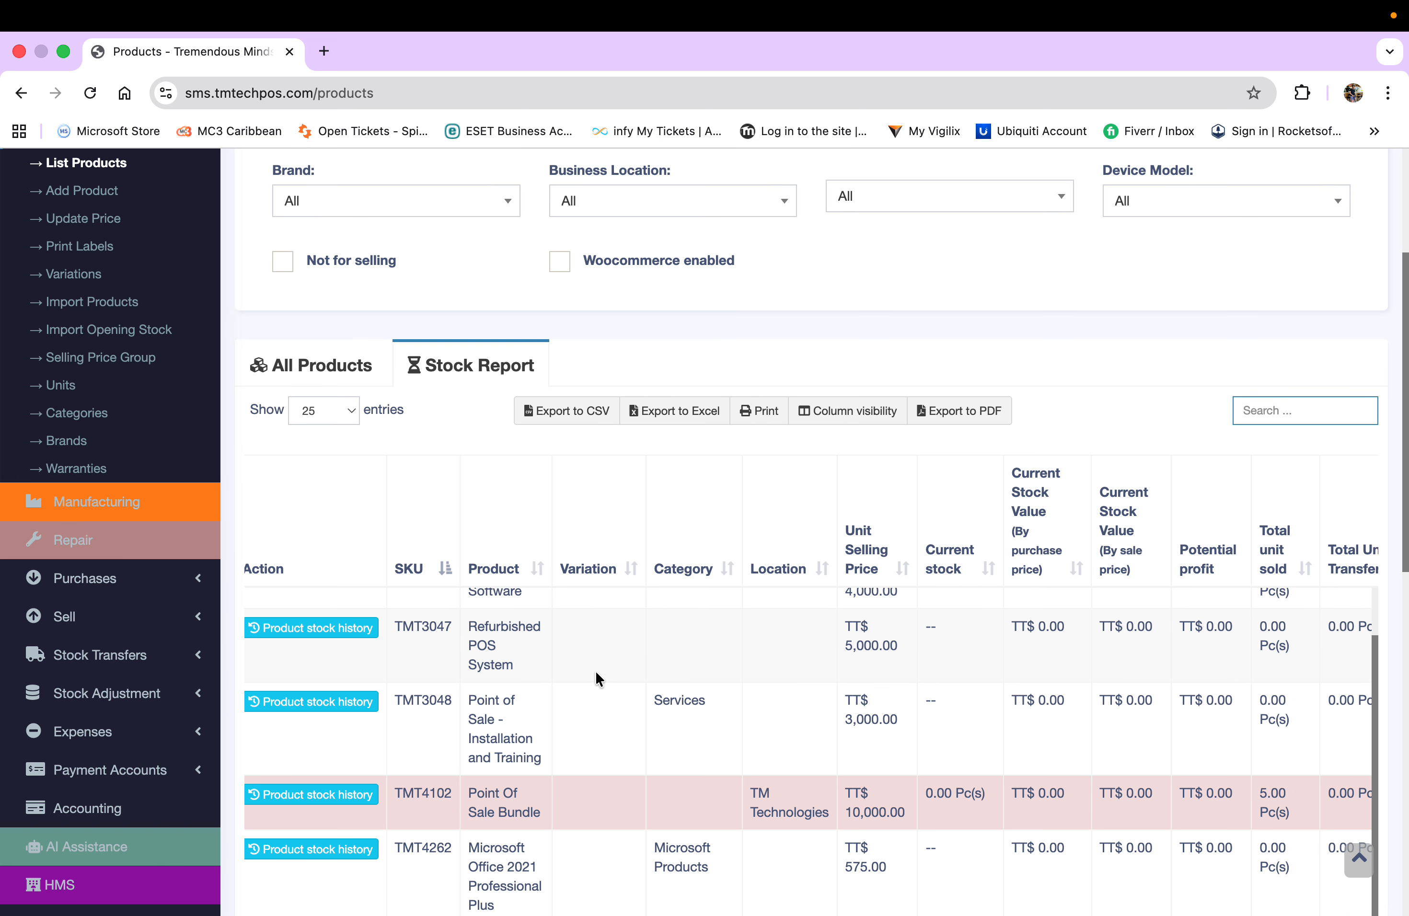
{"action": "scroll", "coordinate": [596, 679], "scroll_direction": "up", "scroll_amount": 4}
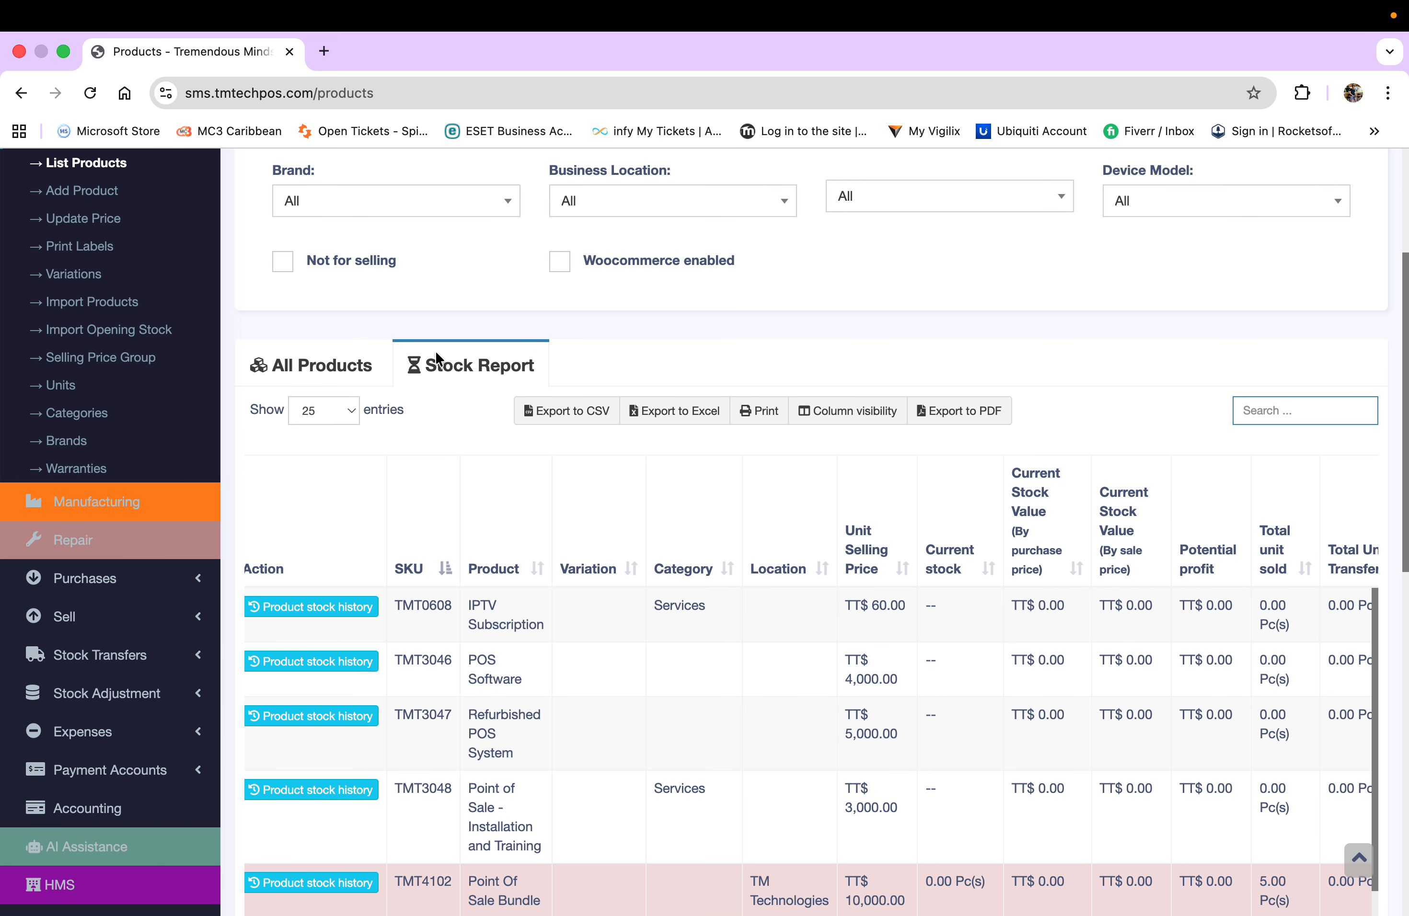
Step: Return to All Products, view the details of the IPhone 14 Pro 128 GB, and close them
{"action": "left_click", "coordinate": [345, 365]}
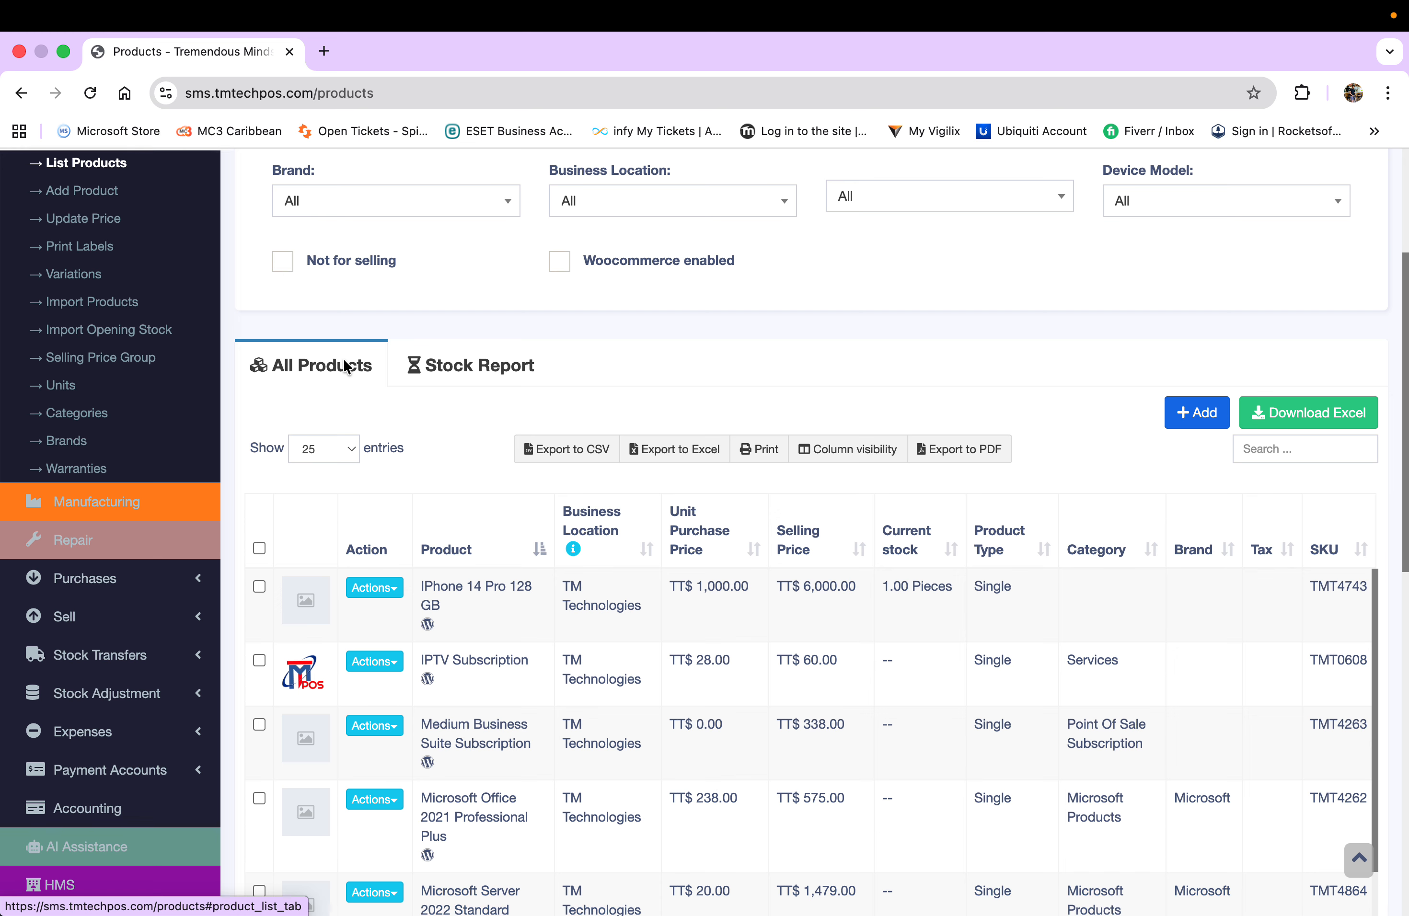
{"action": "scroll", "coordinate": [474, 409], "scroll_direction": "down", "scroll_amount": 3}
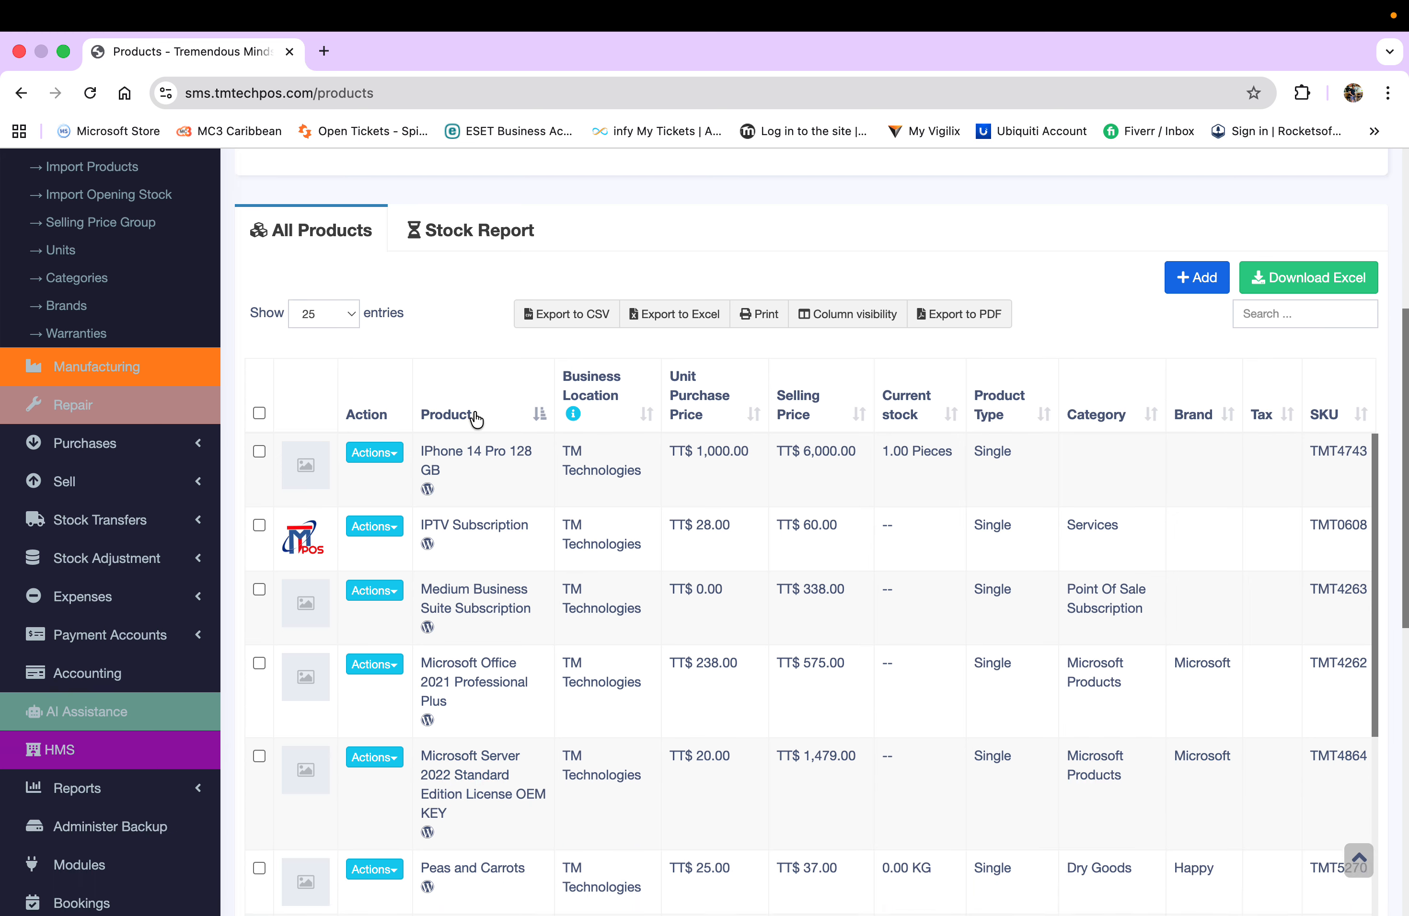
{"action": "scroll", "coordinate": [476, 419], "scroll_direction": "down", "scroll_amount": 1}
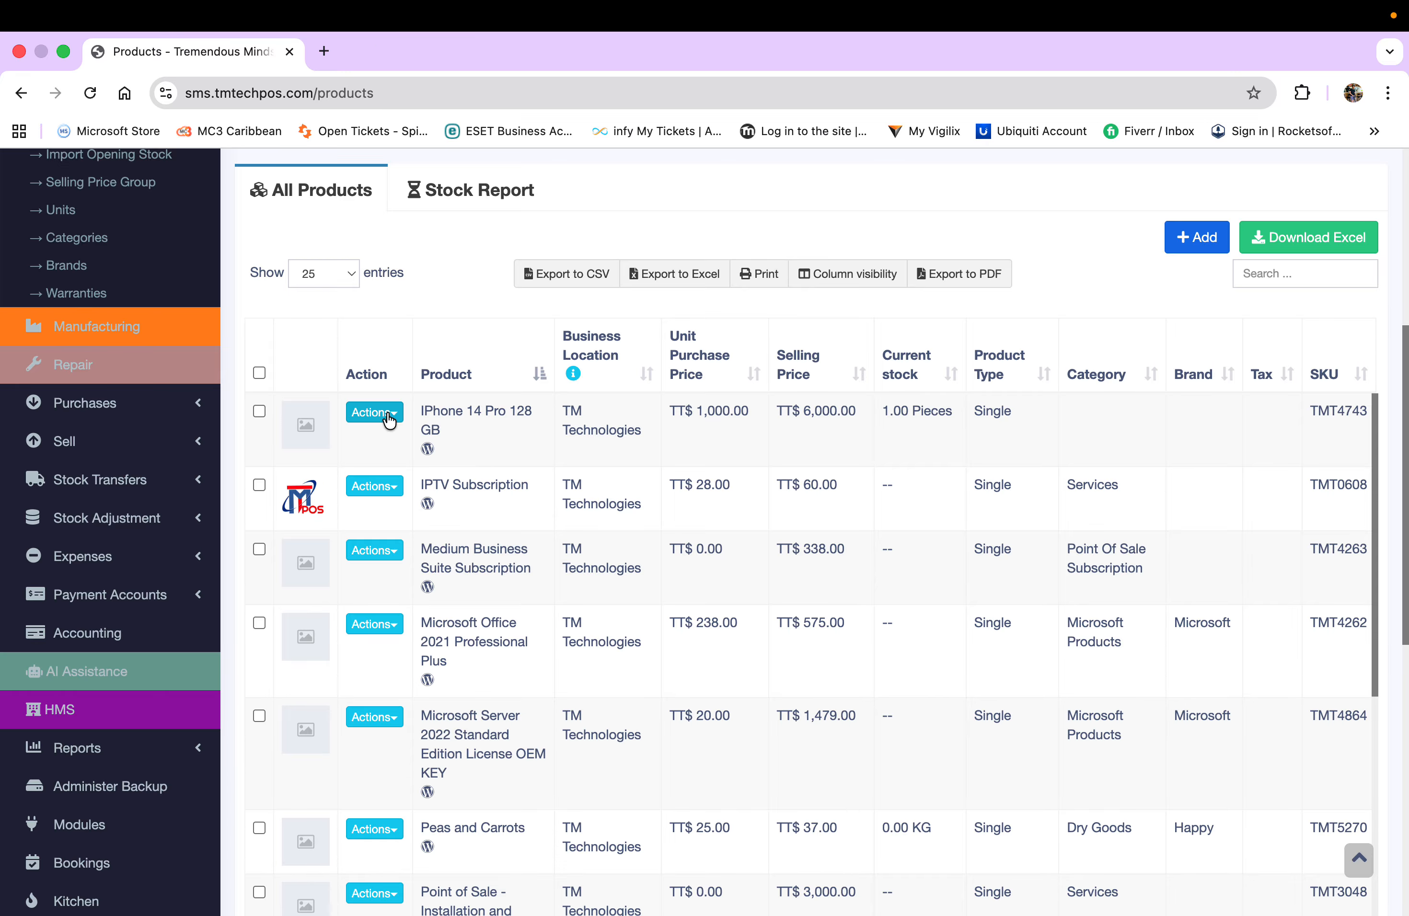
{"action": "left_click", "coordinate": [390, 419]}
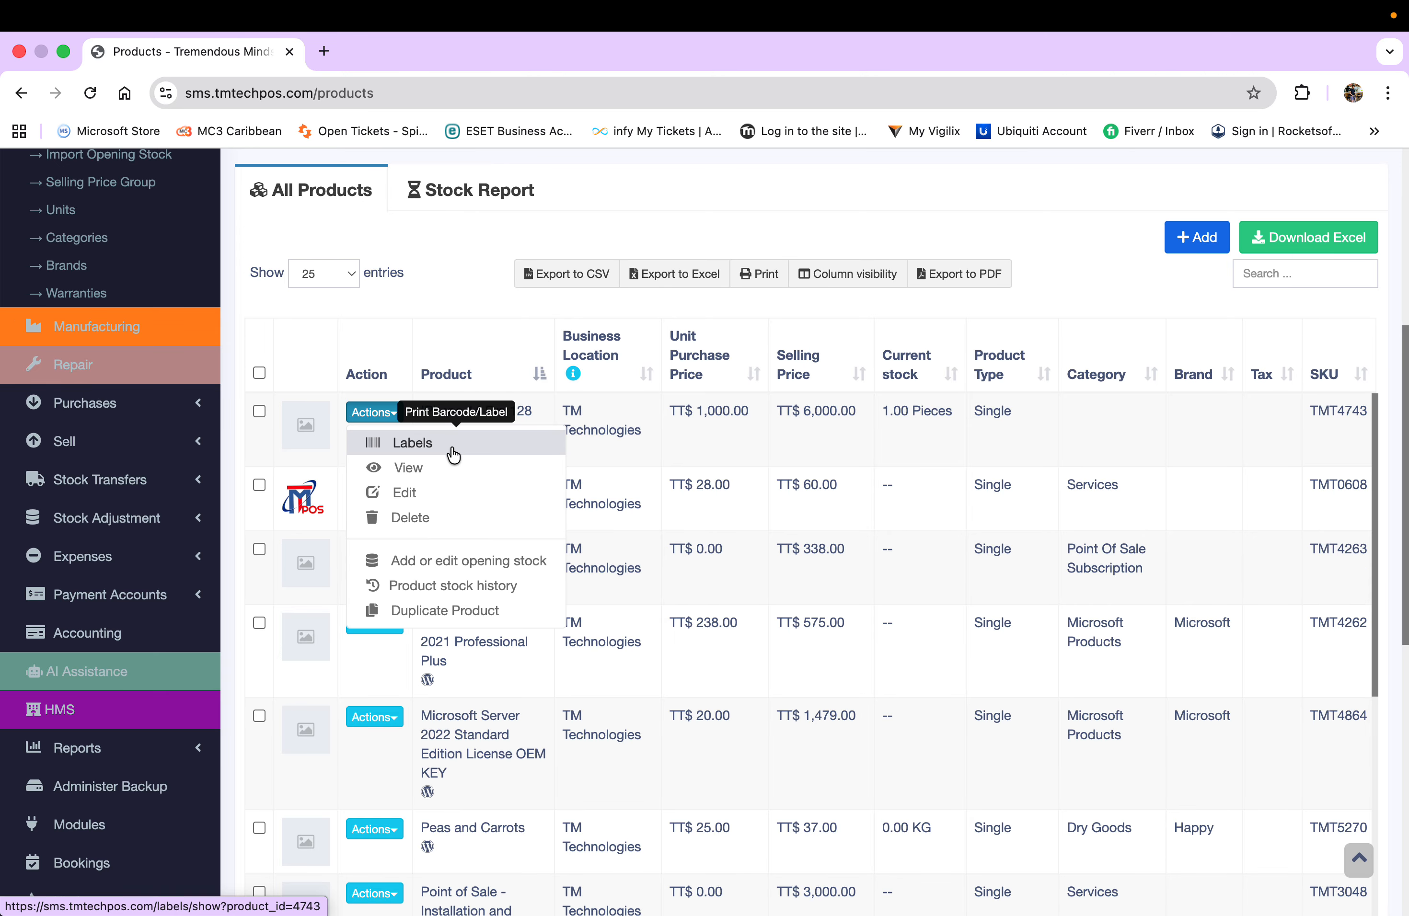
{"action": "left_click", "coordinate": [448, 471]}
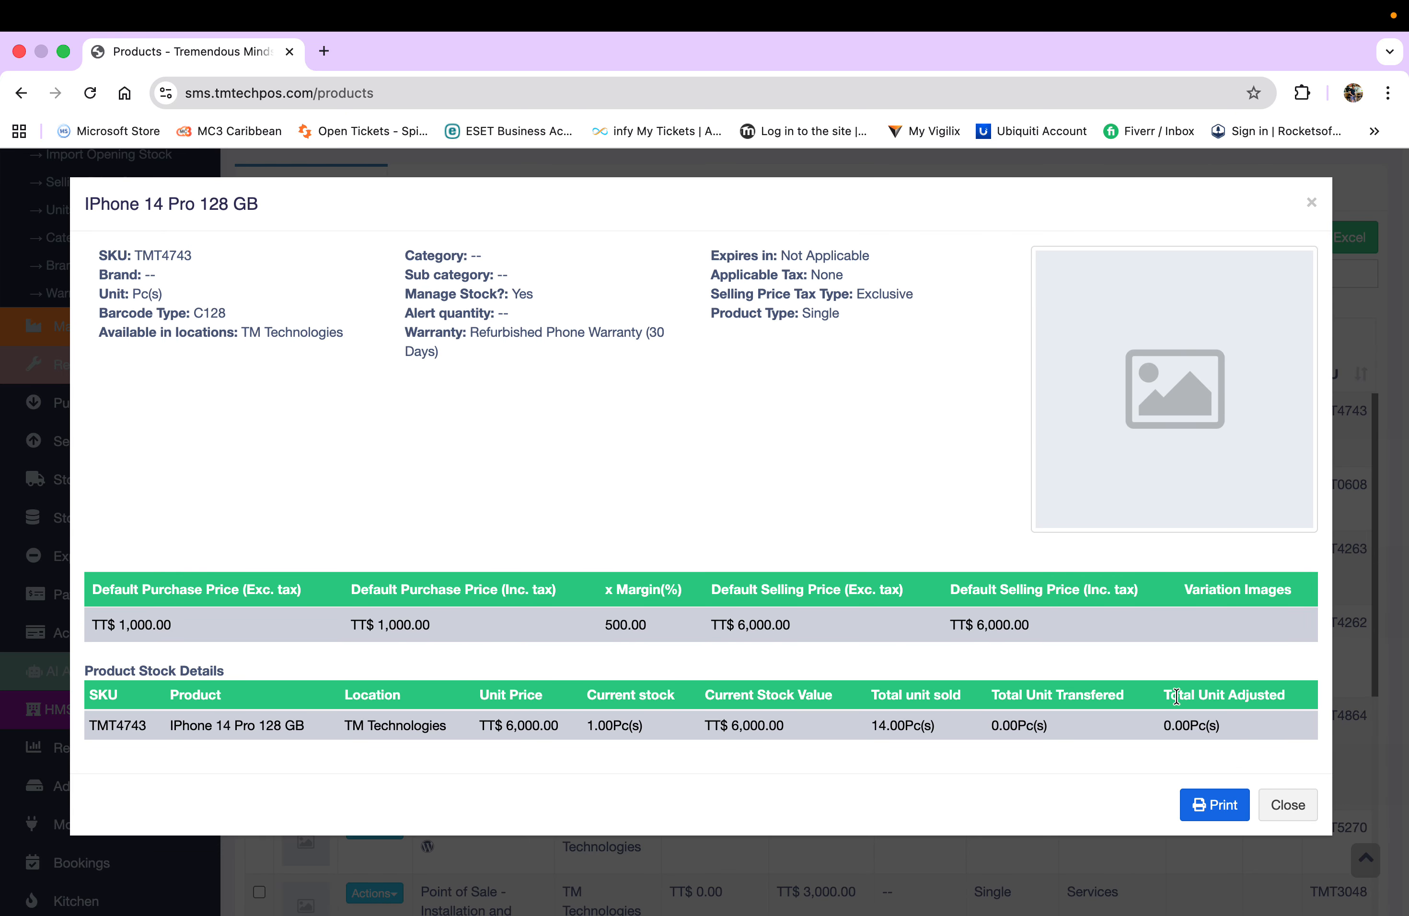
{"action": "left_click", "coordinate": [1287, 820]}
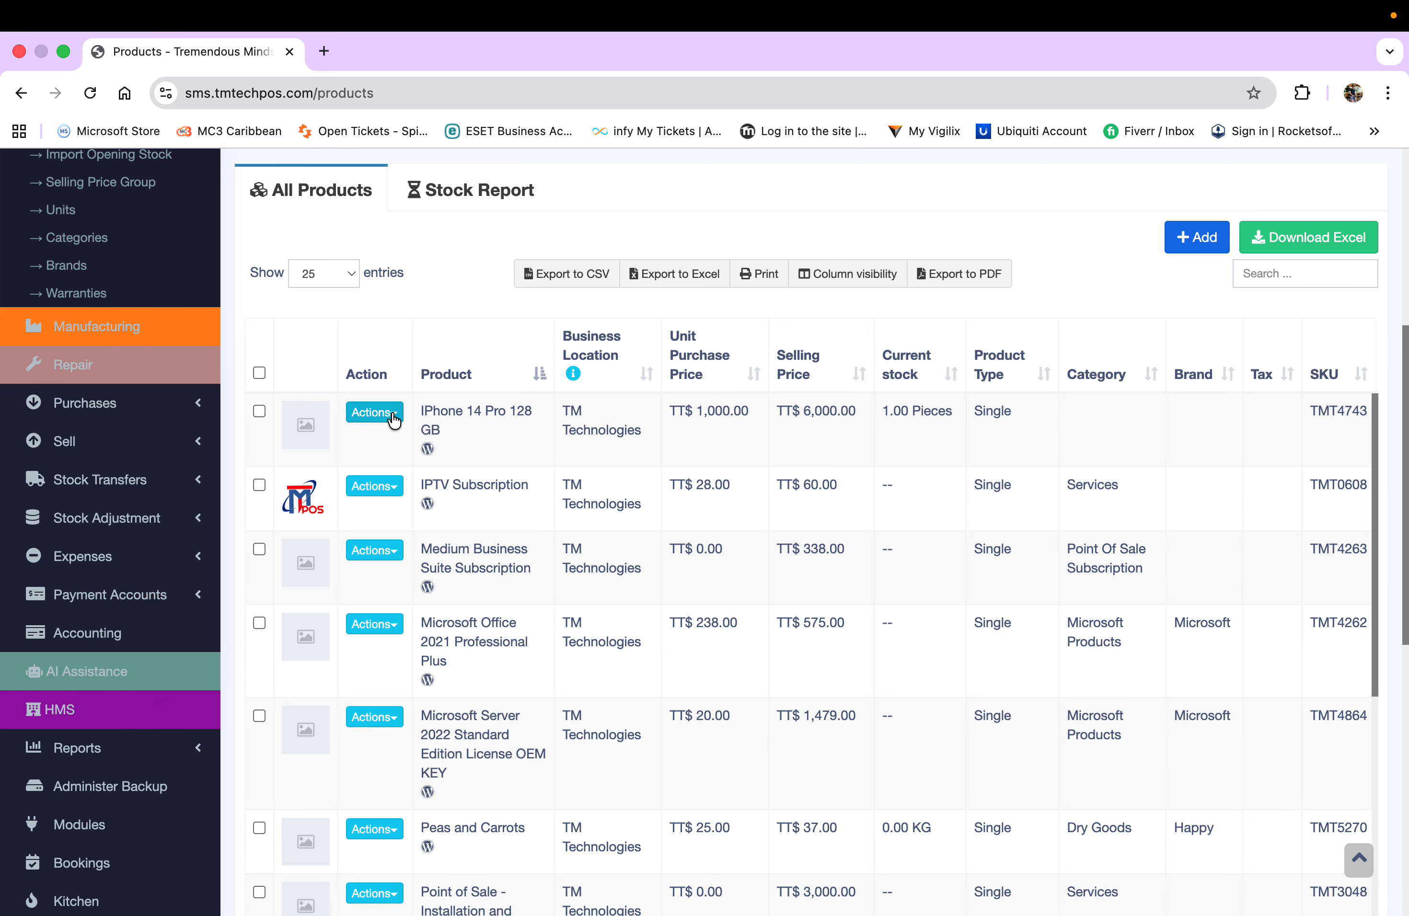
Step: Try to delete the IPhone 14 Pro 128 GB product from the list and accept the confirmation
{"action": "left_click", "coordinate": [393, 420]}
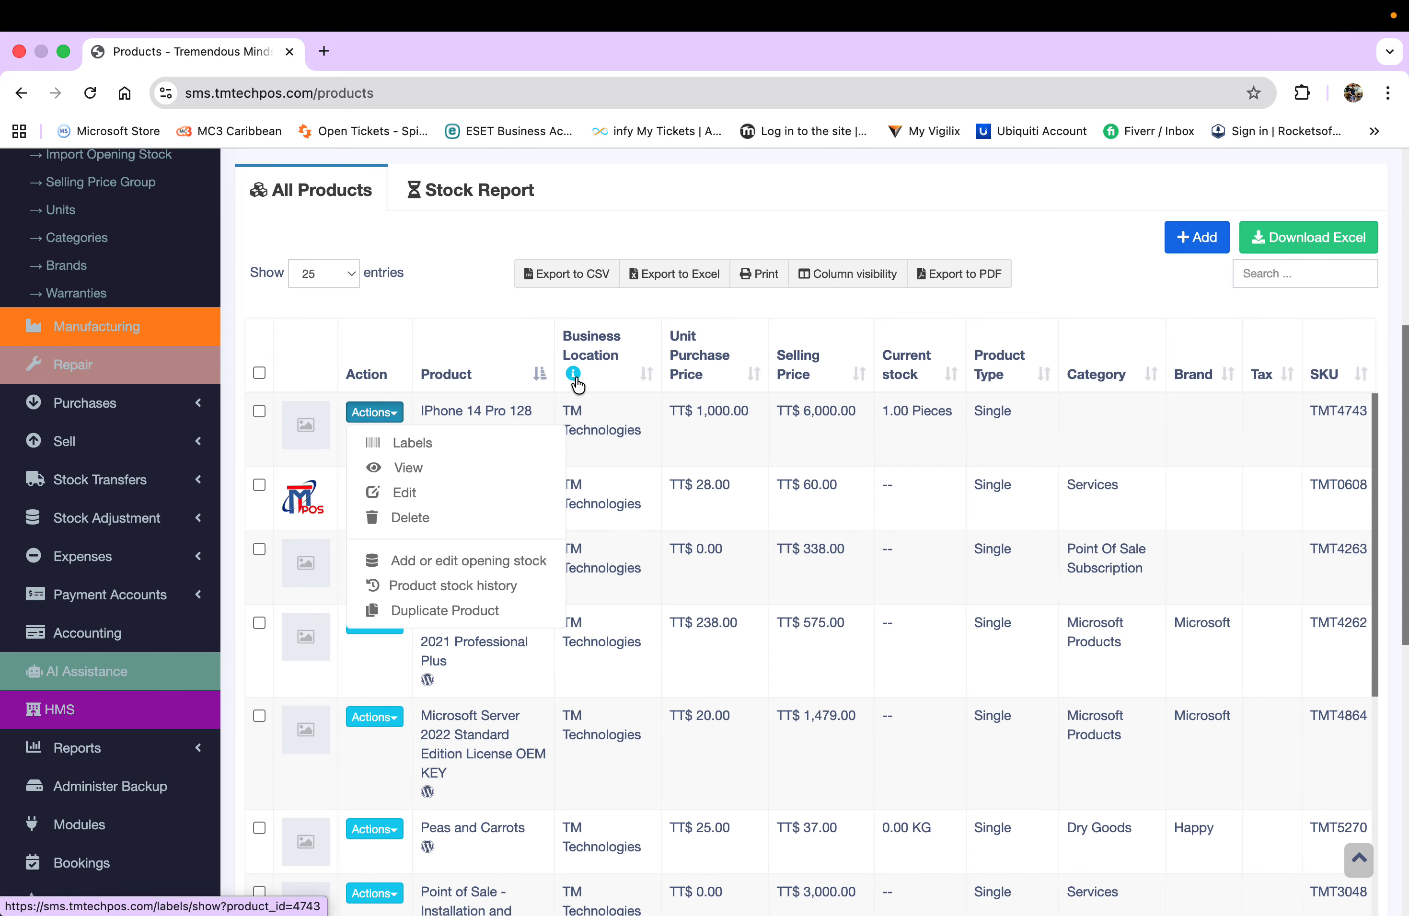
{"action": "left_click", "coordinate": [420, 517]}
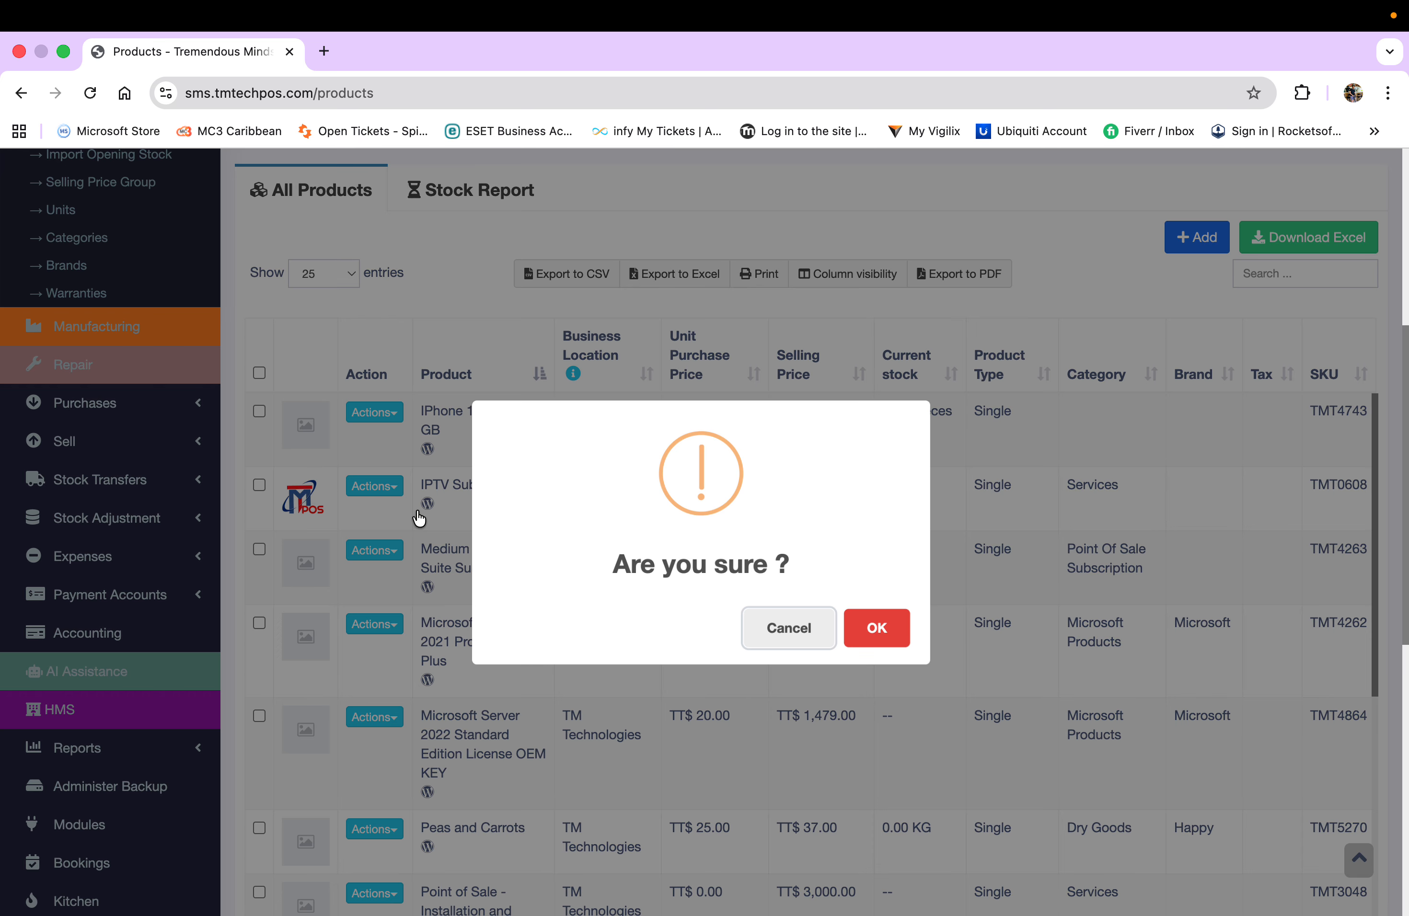
{"action": "left_click", "coordinate": [876, 627]}
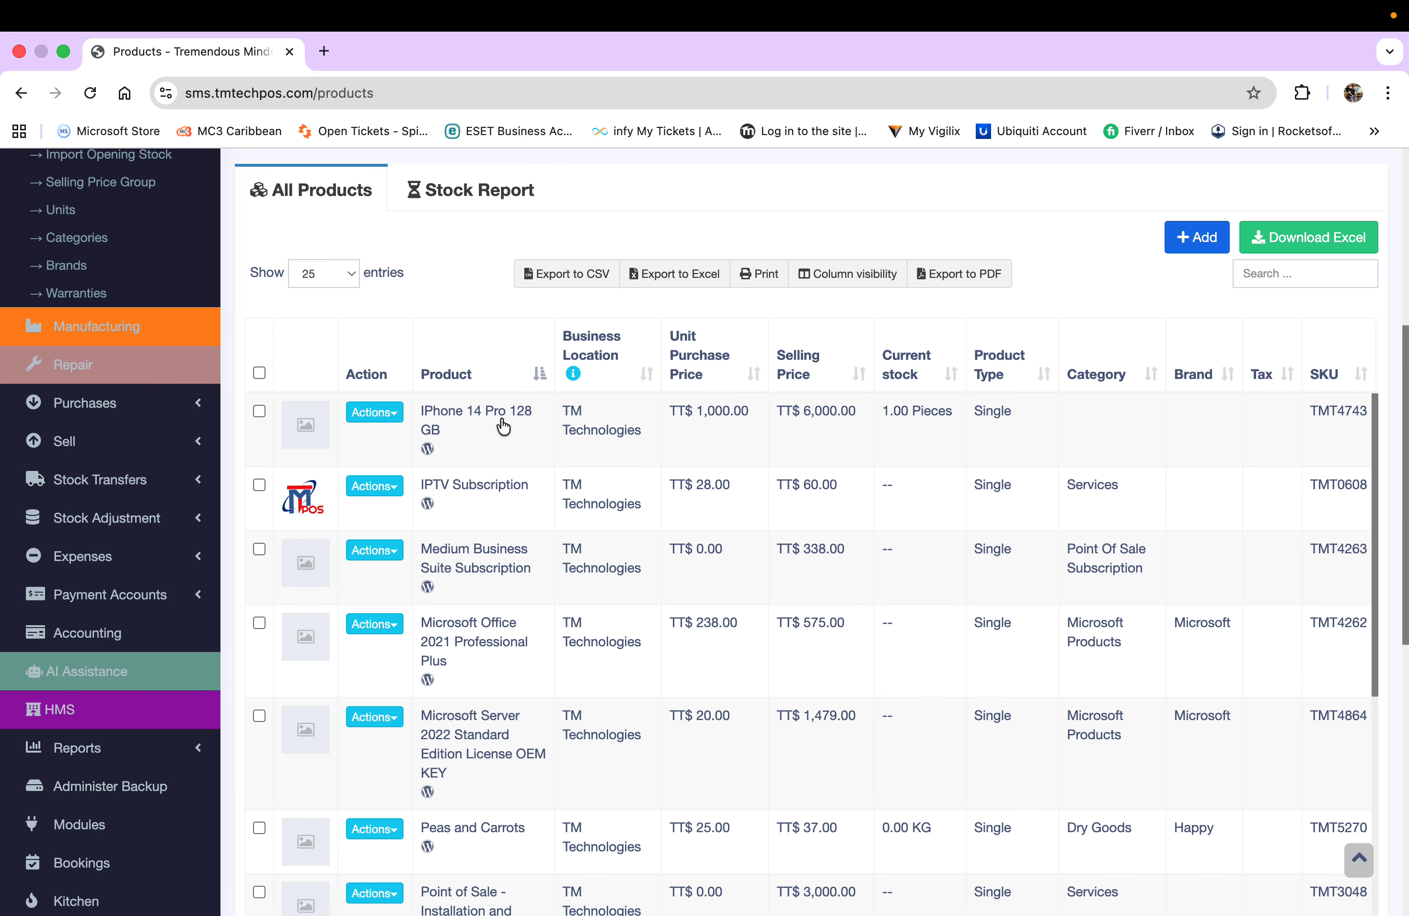
Step: Check the remaining actions offered for the IPhone 14 Pro 128 GB, including opening stock, stock history and duplication, without choosing one
{"action": "scroll", "coordinate": [503, 426], "scroll_direction": "up", "scroll_amount": 3}
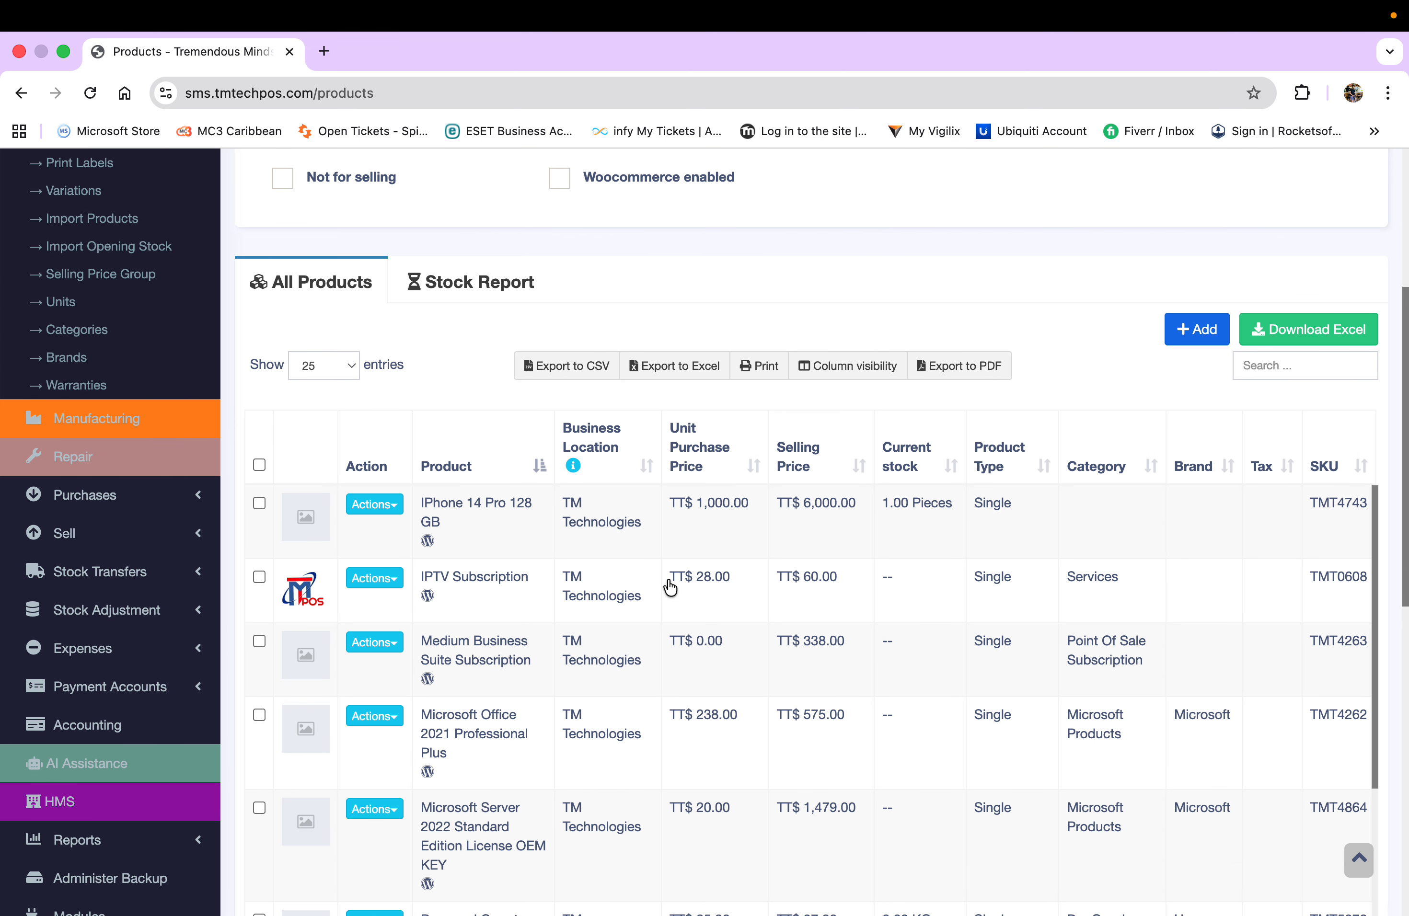
{"action": "left_click", "coordinate": [379, 511]}
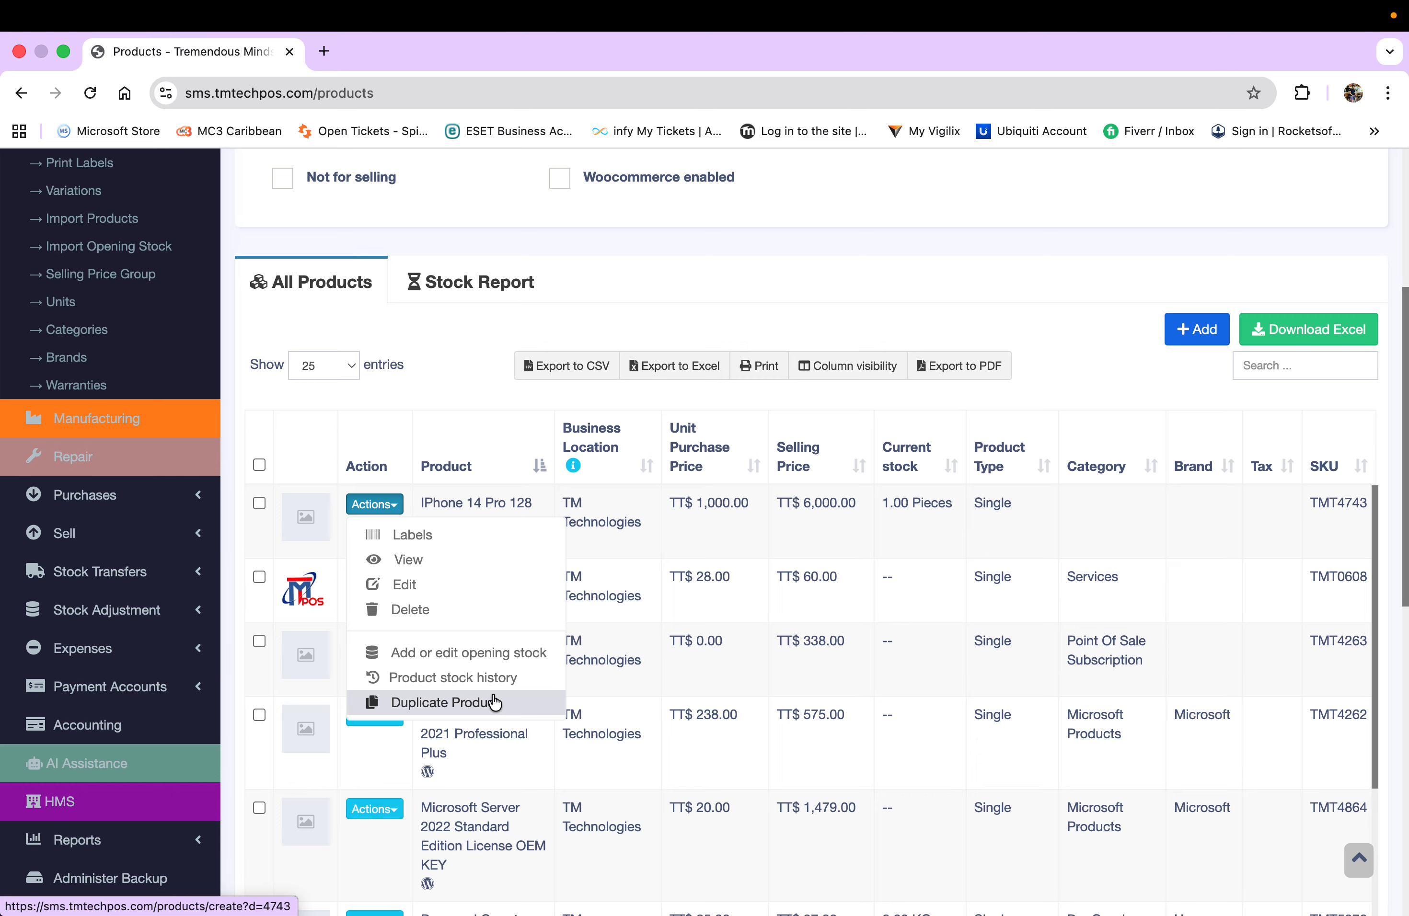
{"action": "left_click", "coordinate": [926, 257]}
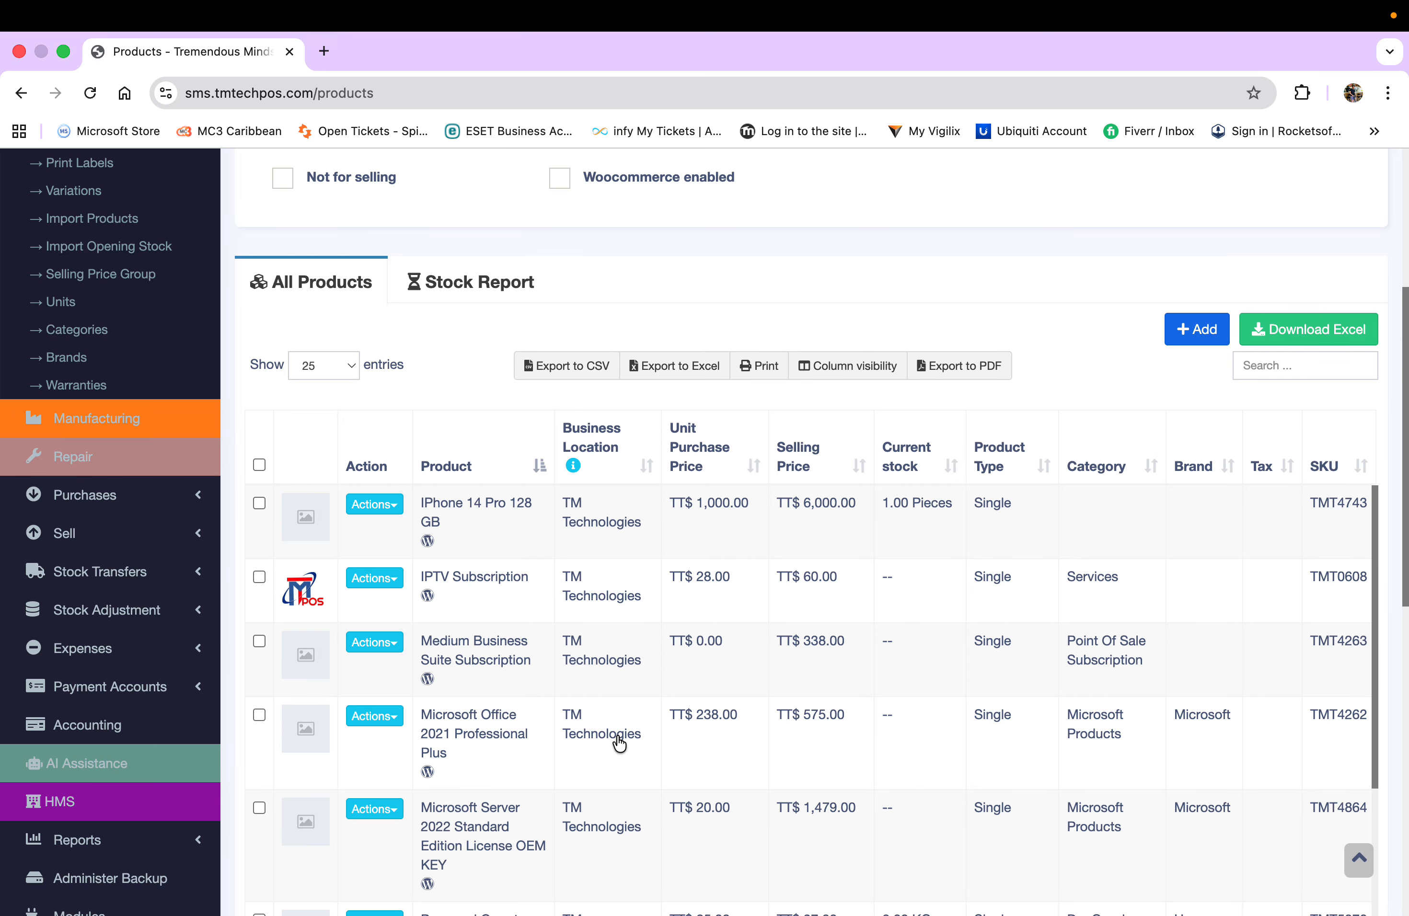
Step: Open the Stock Report again and examine its product rows, stock values and totals
{"action": "scroll", "coordinate": [473, 352], "scroll_direction": "down", "scroll_amount": 5}
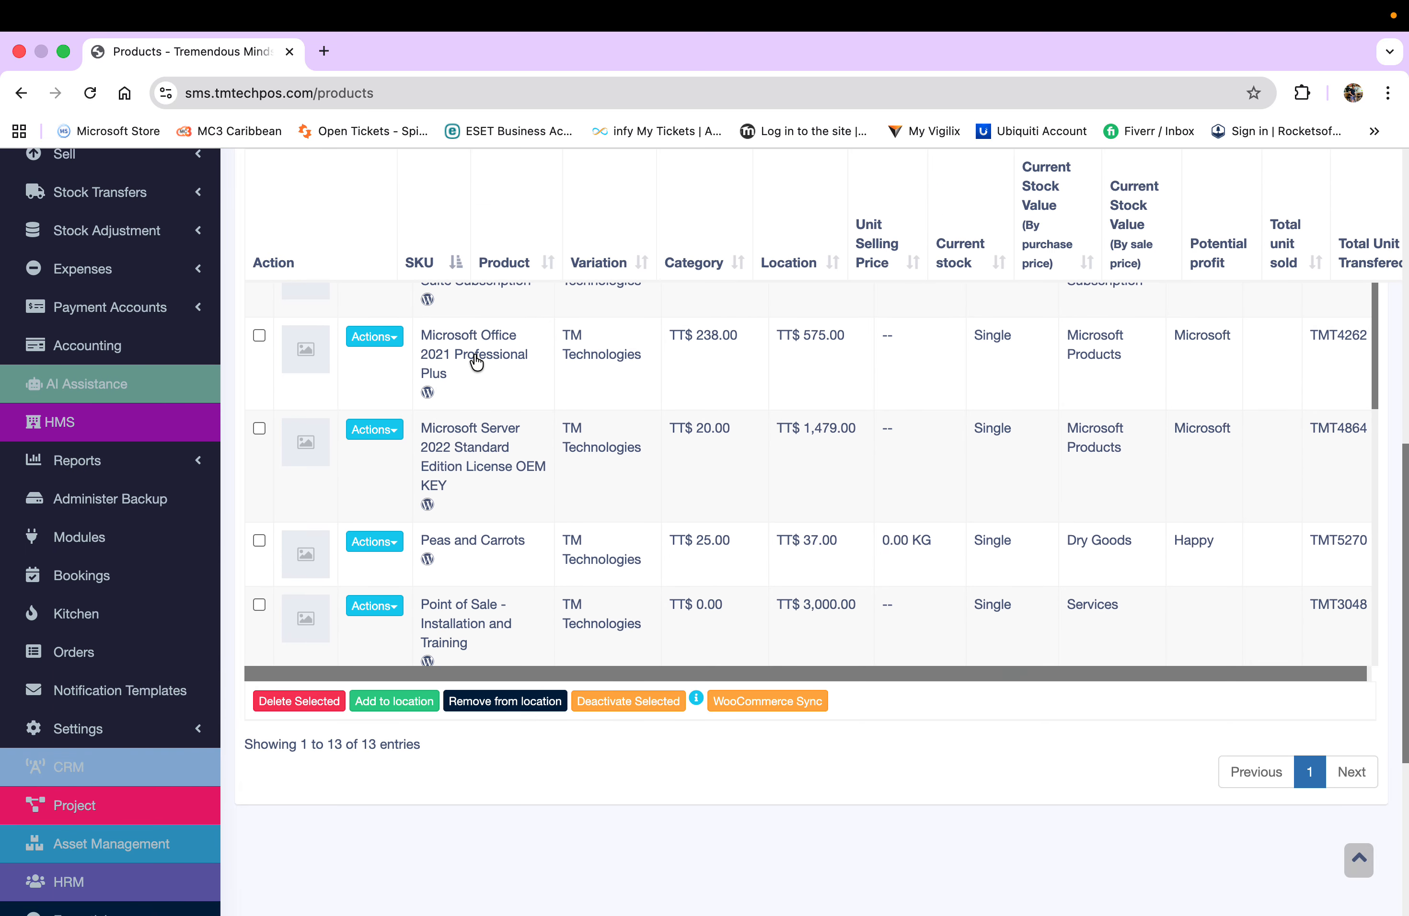
{"action": "scroll", "coordinate": [474, 352], "scroll_direction": "up", "scroll_amount": 7}
{"action": "left_click", "coordinate": [457, 403]}
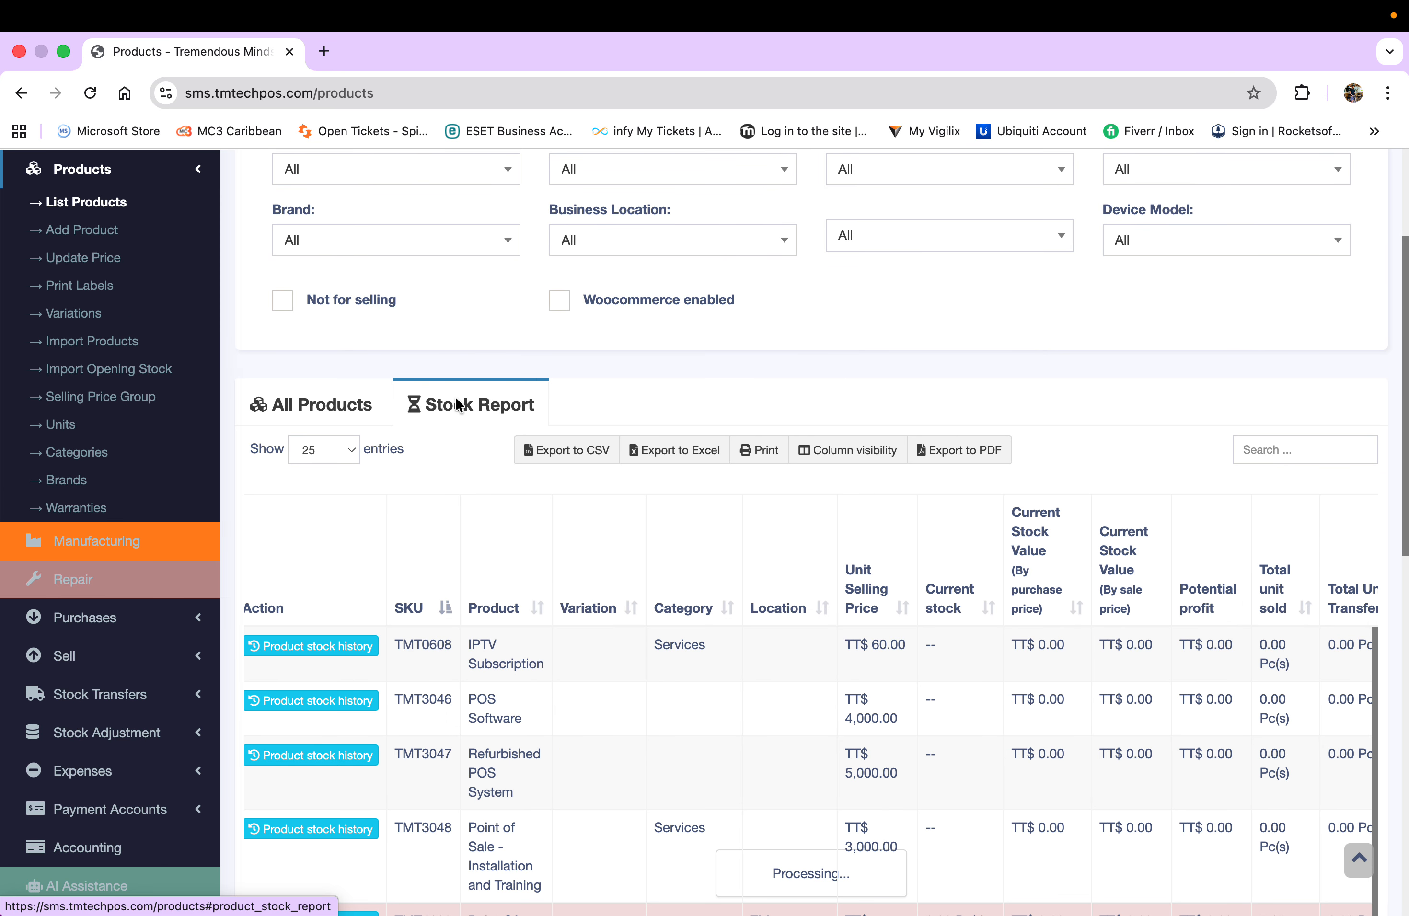
{"action": "scroll", "coordinate": [484, 475], "scroll_direction": "down", "scroll_amount": 5}
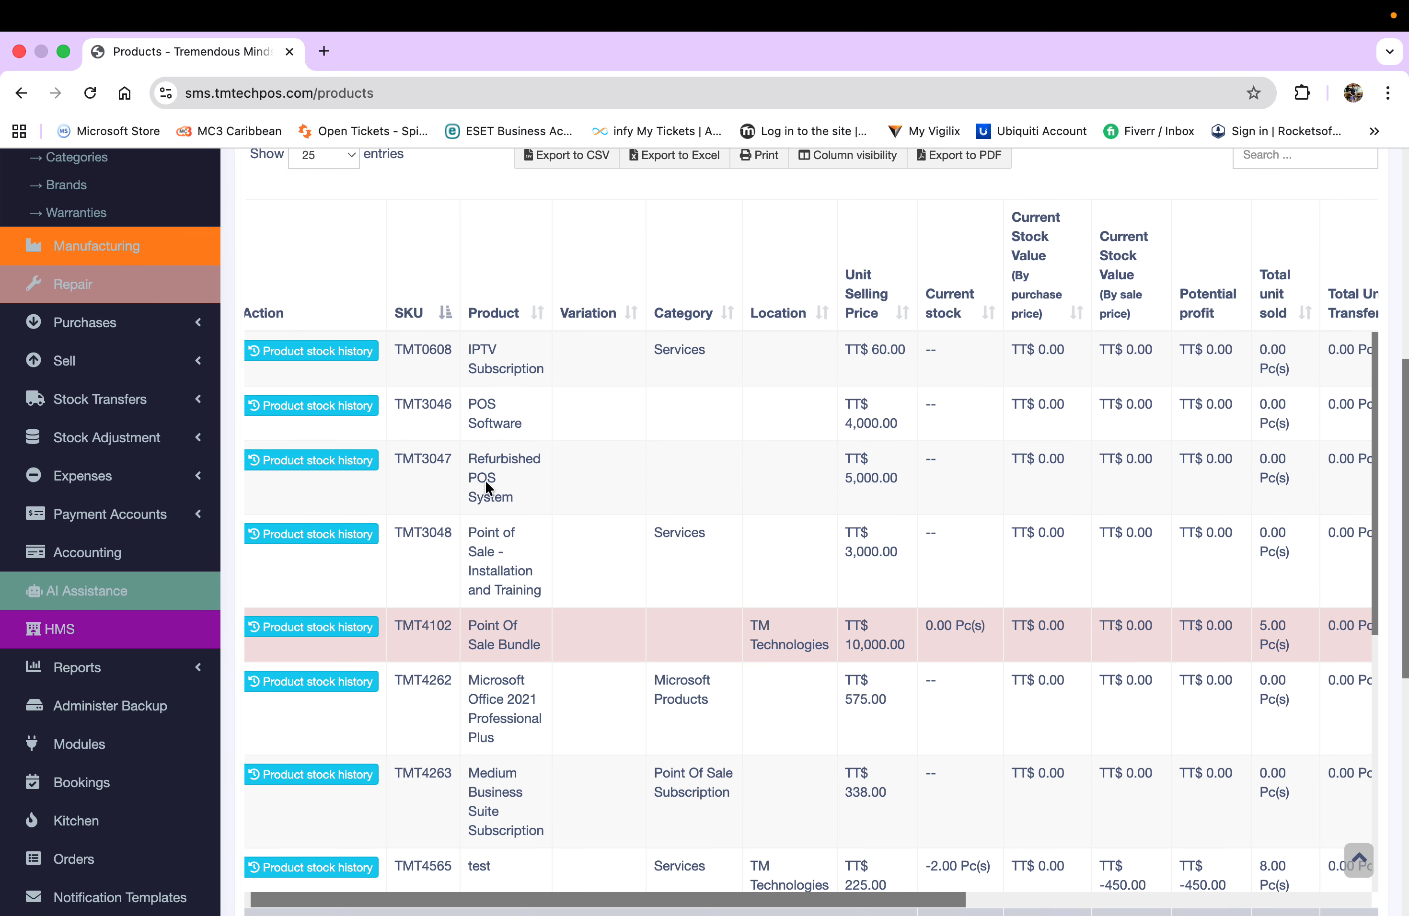
{"action": "scroll", "coordinate": [683, 632], "scroll_direction": "down", "scroll_amount": 3}
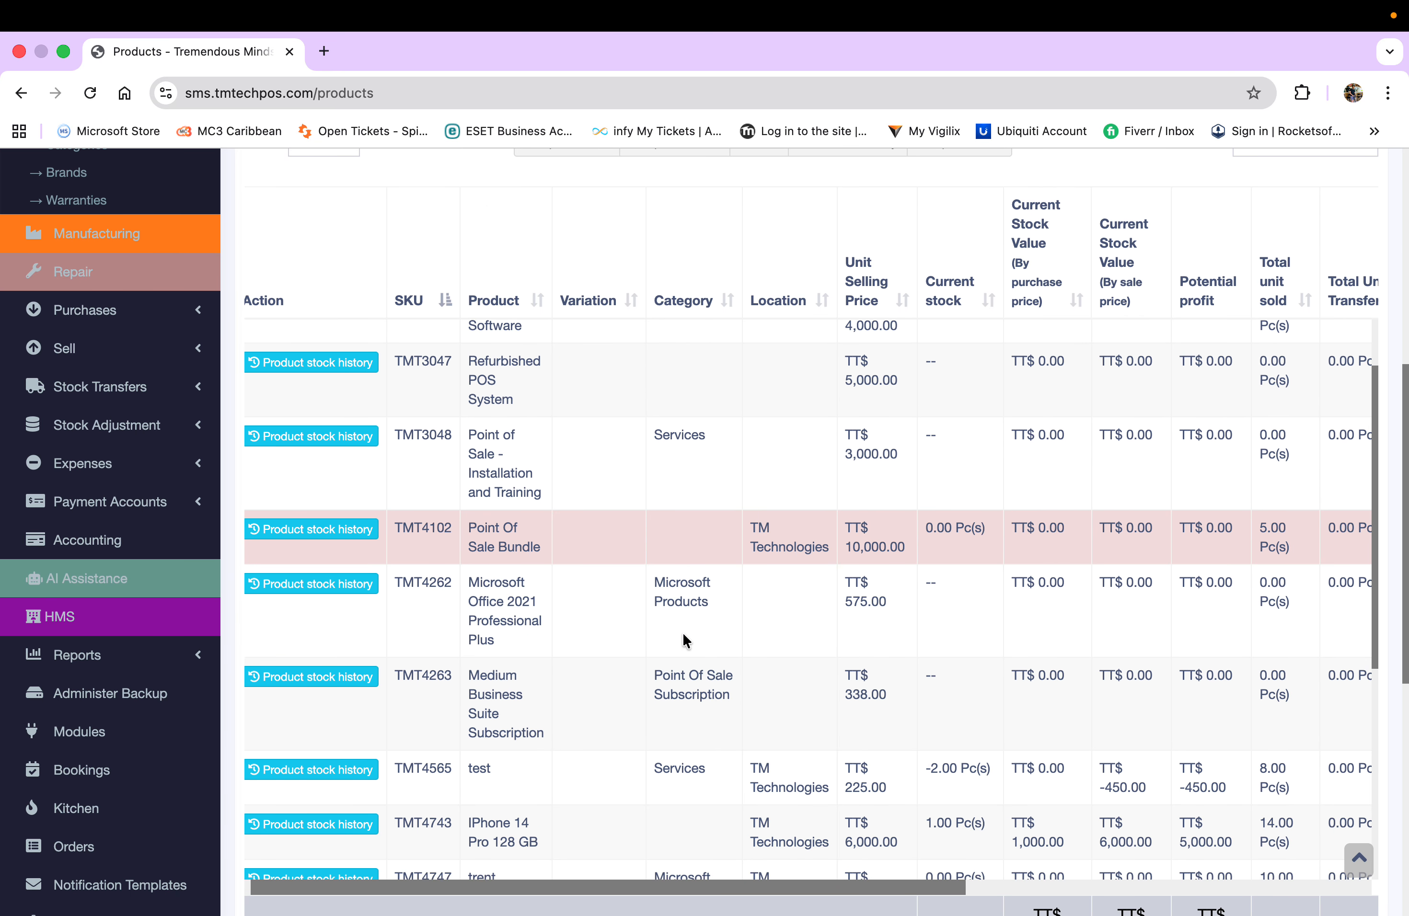
{"action": "scroll", "coordinate": [654, 447], "scroll_direction": "down", "scroll_amount": 1}
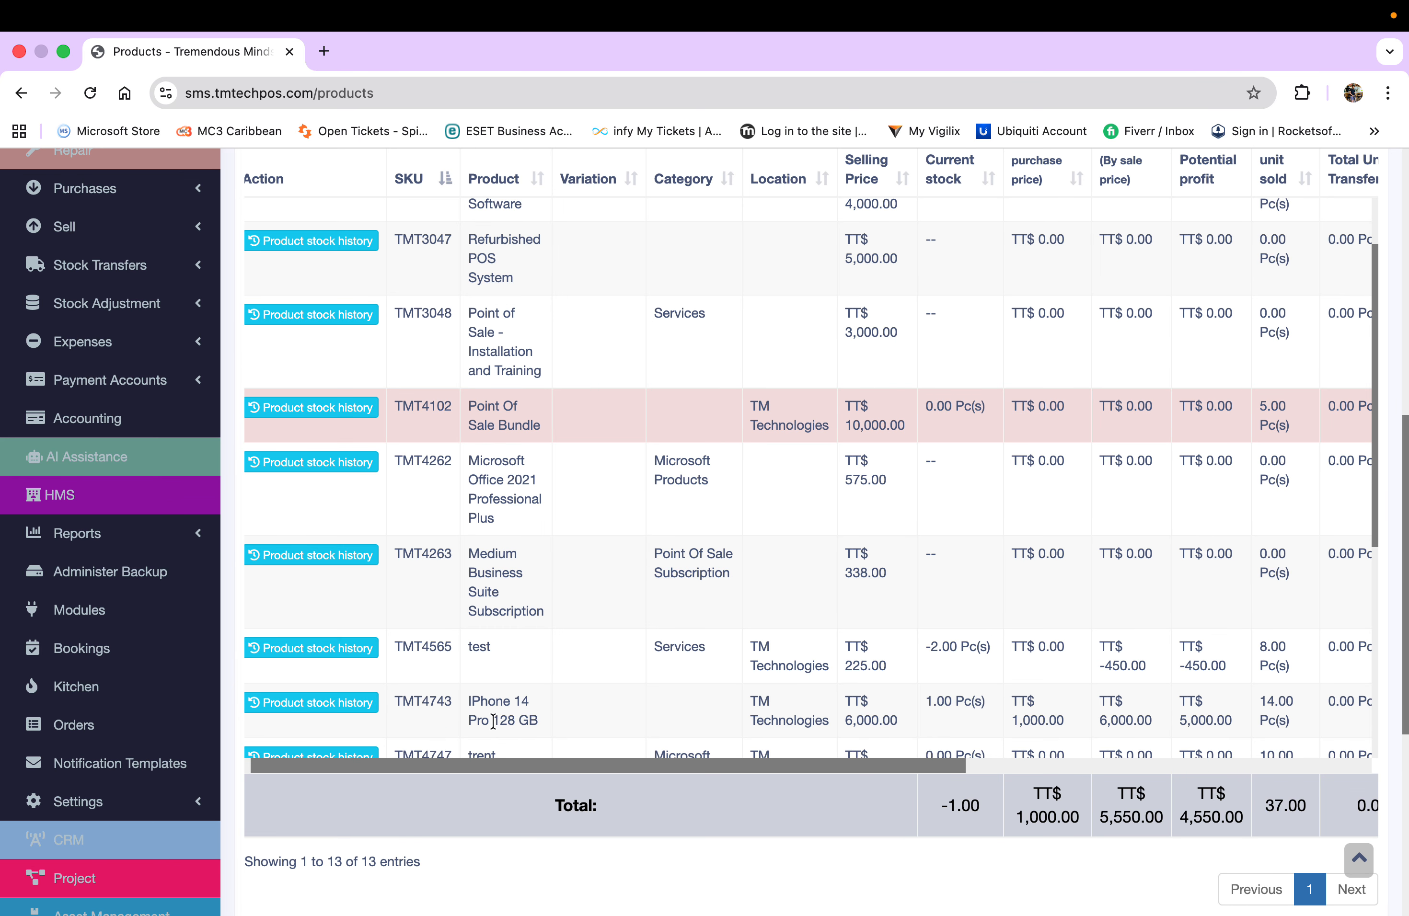
{"action": "scroll", "coordinate": [528, 788], "scroll_direction": "up", "scroll_amount": 10}
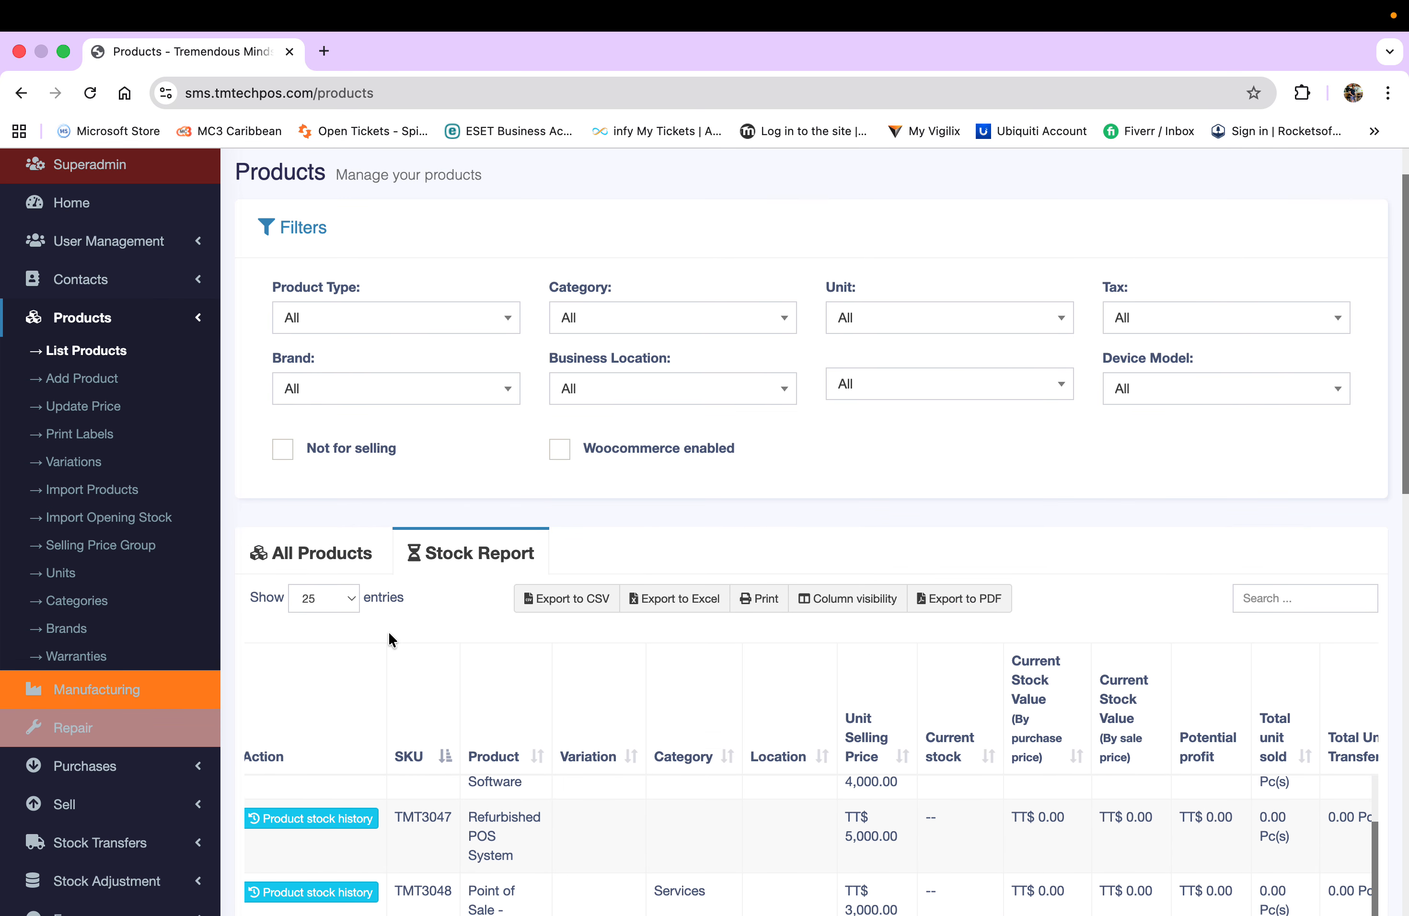
{"action": "scroll", "coordinate": [382, 663], "scroll_direction": "down", "scroll_amount": 10}
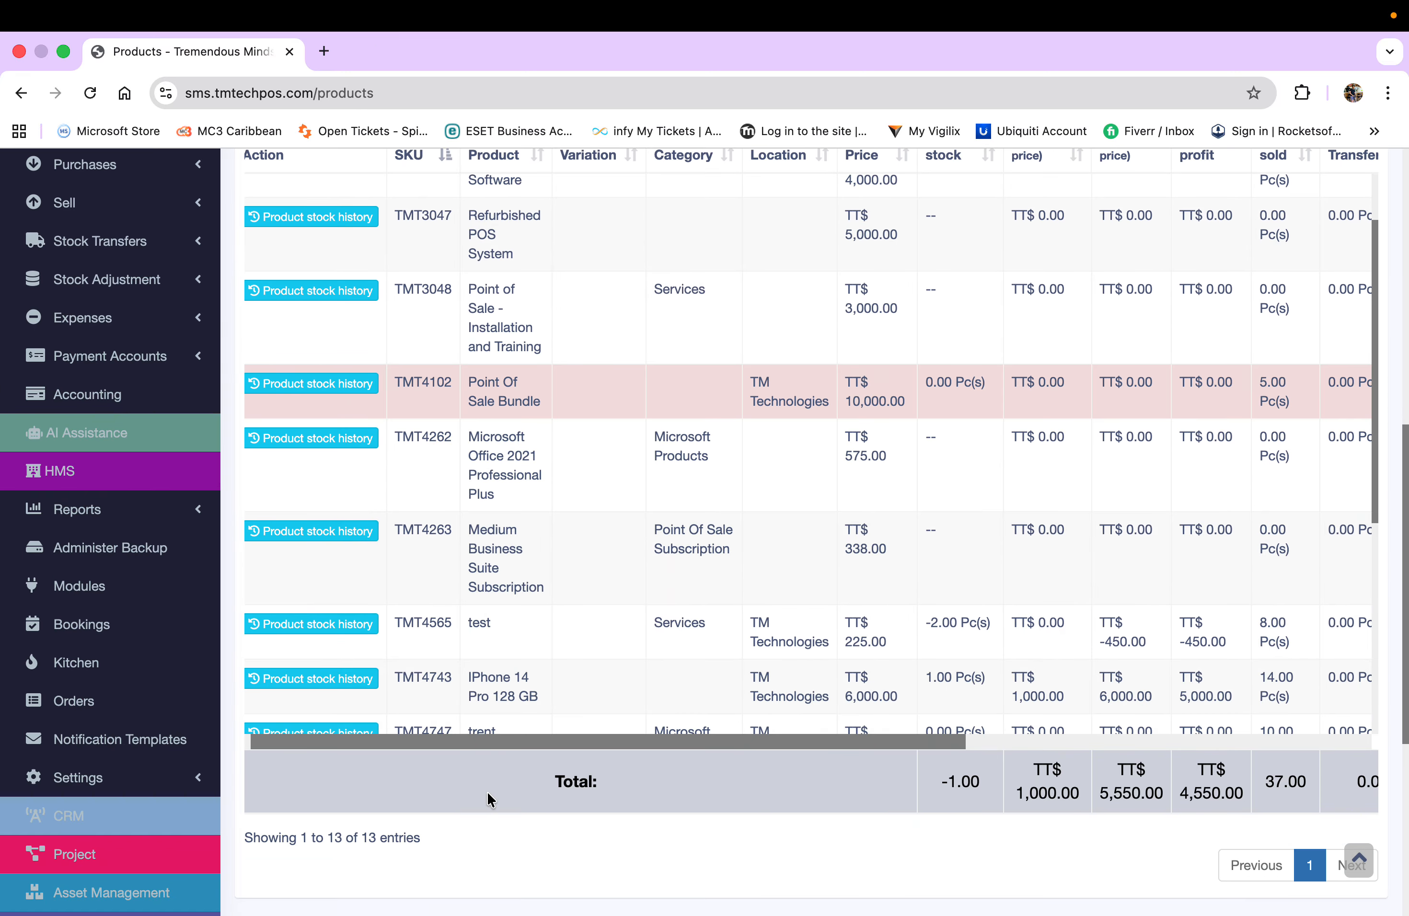
{"action": "scroll", "coordinate": [487, 791], "scroll_direction": "up", "scroll_amount": 11}
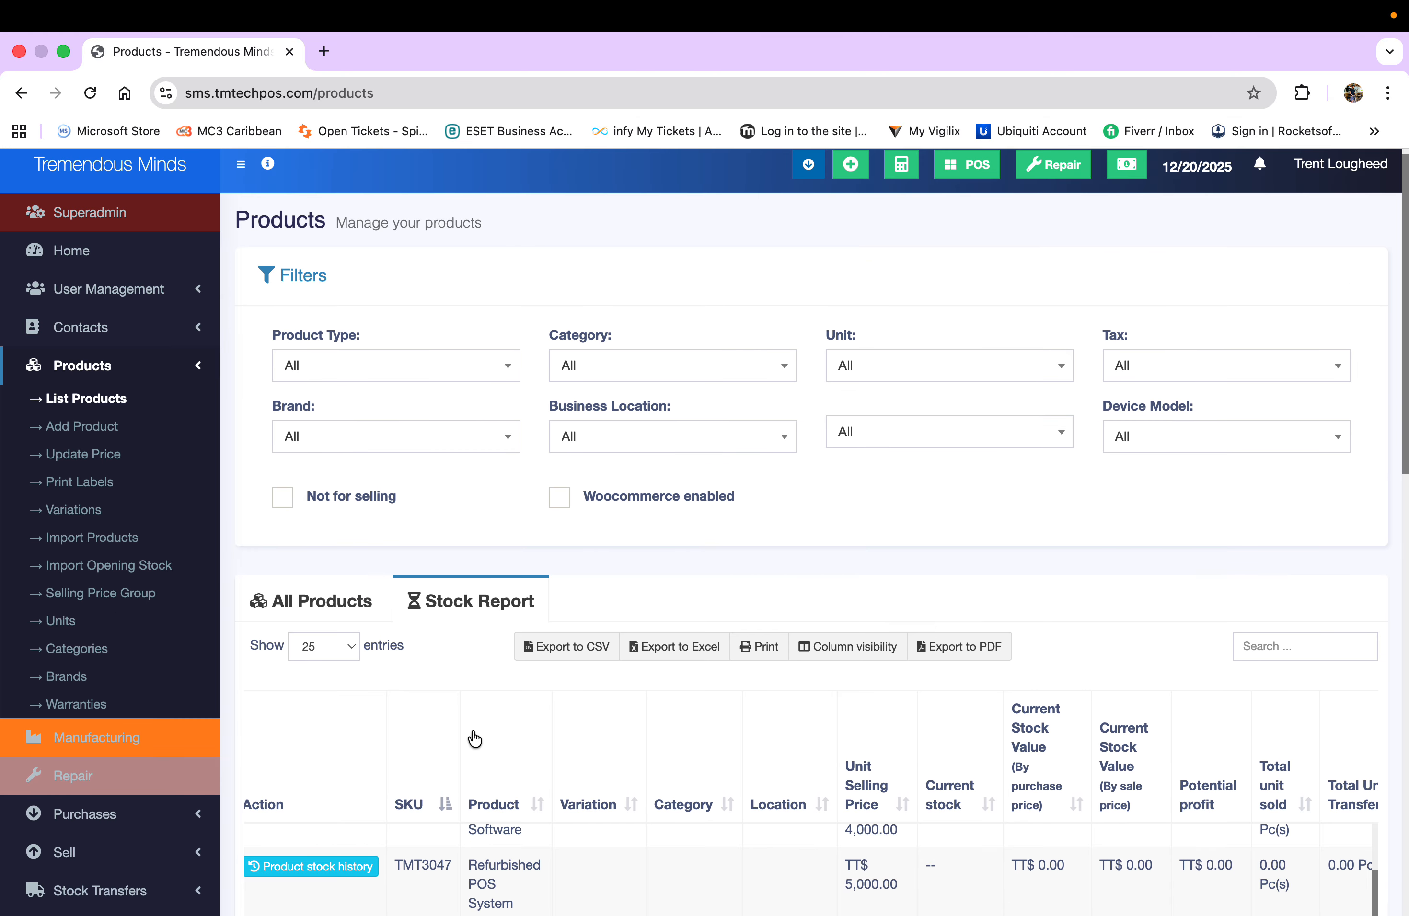
Step: Set the Stock Report to show All entries and review its rows and totals
{"action": "left_click", "coordinate": [347, 653]}
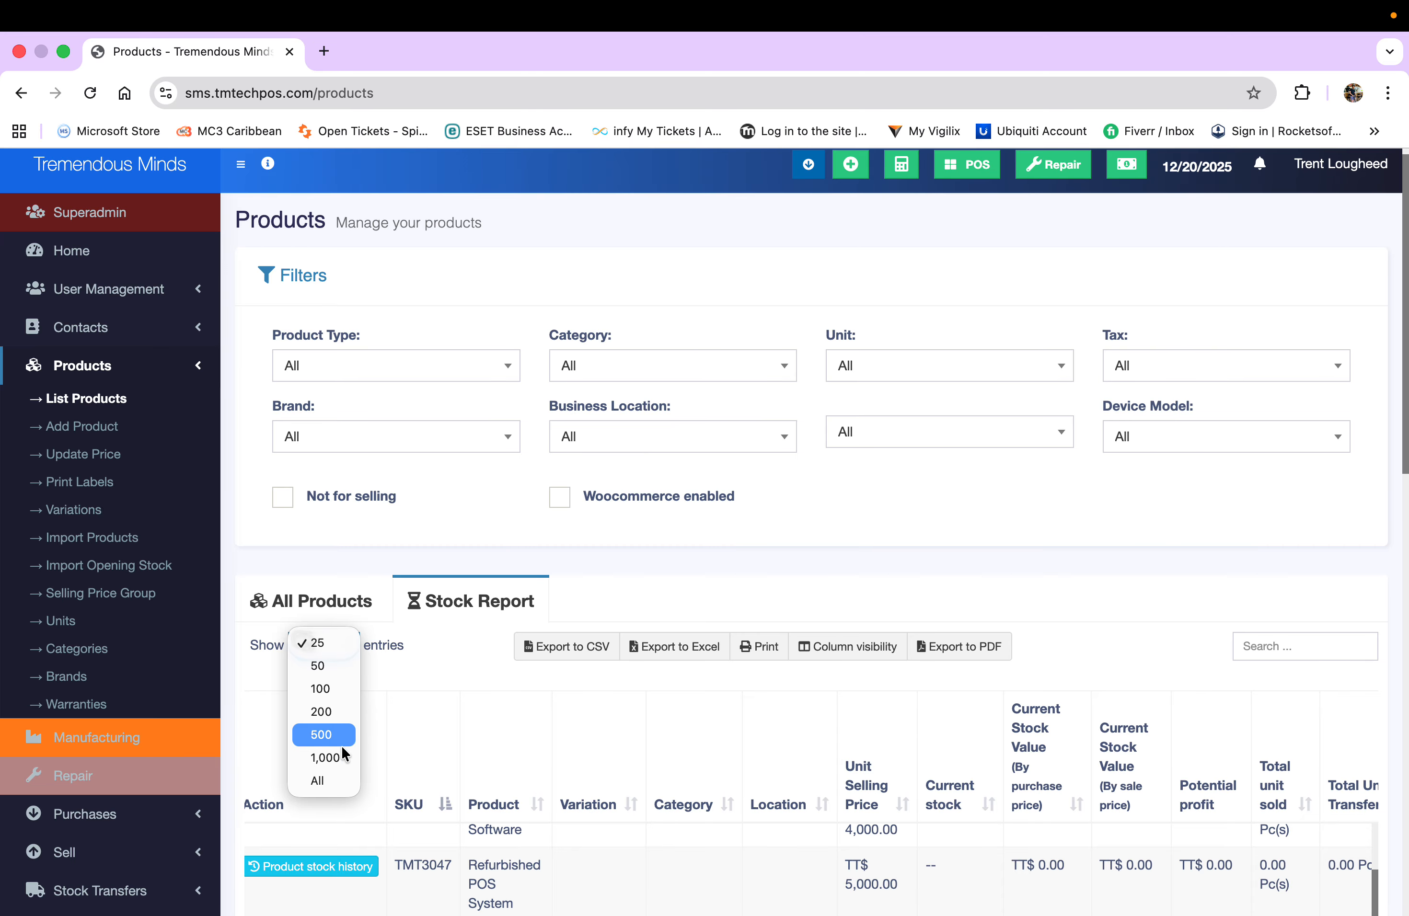
{"action": "left_click", "coordinate": [331, 779]}
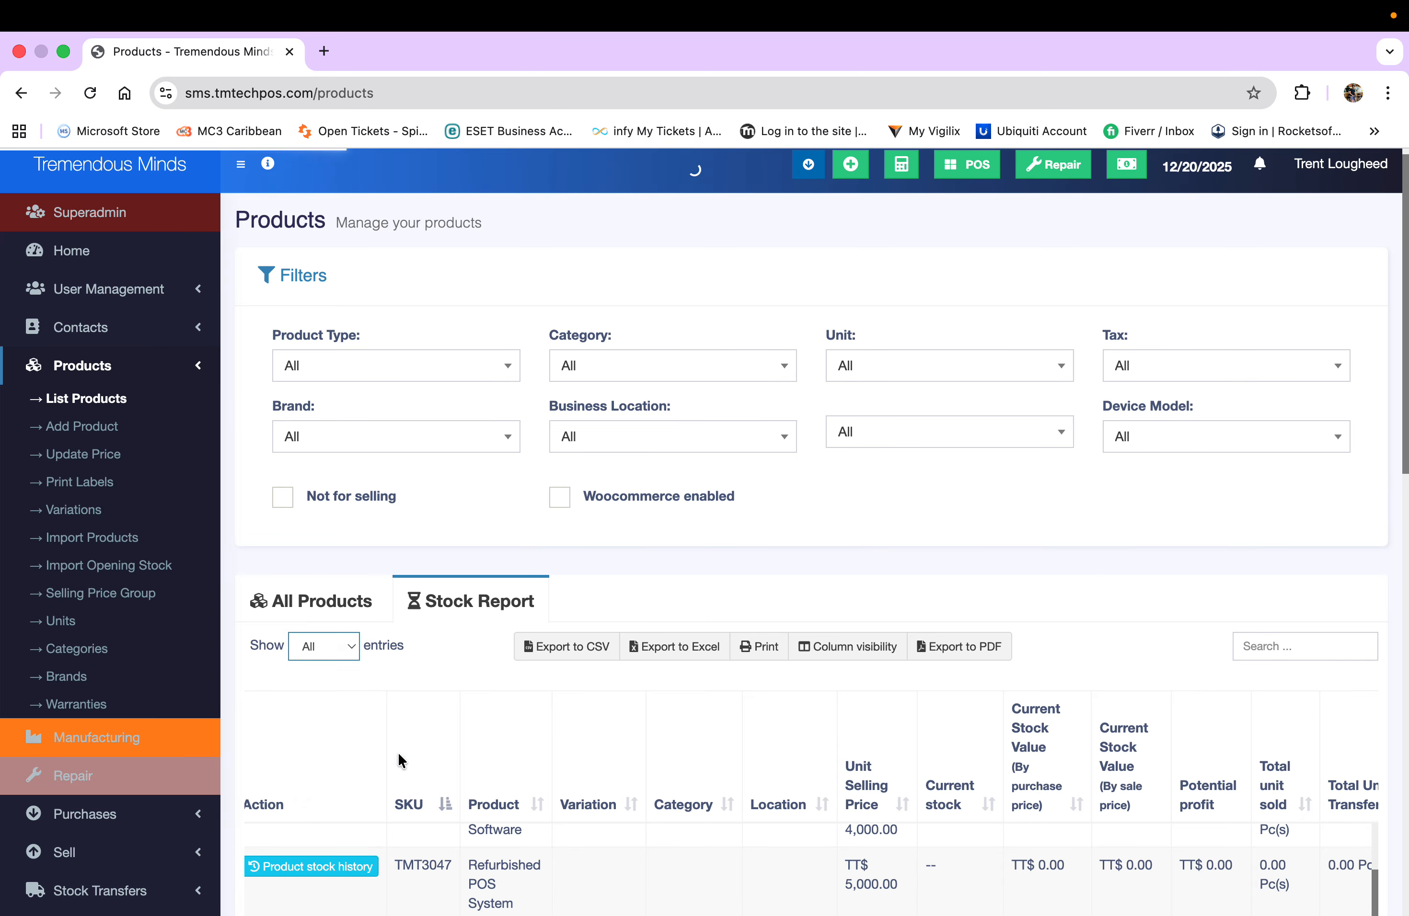
{"action": "scroll", "coordinate": [451, 725], "scroll_direction": "down", "scroll_amount": 9}
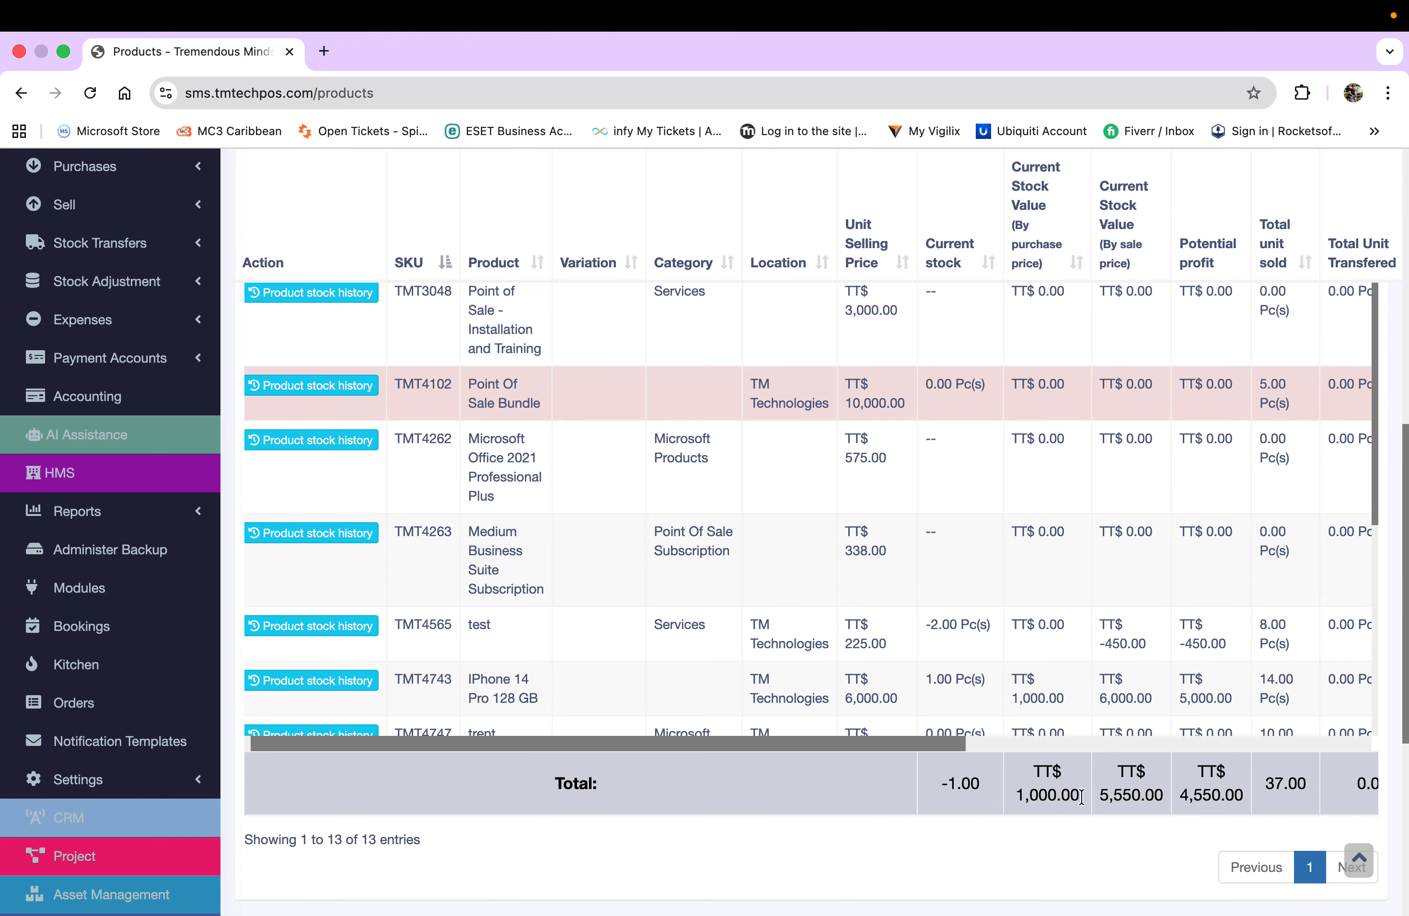
{"action": "scroll", "coordinate": [758, 797], "scroll_direction": "up", "scroll_amount": 9}
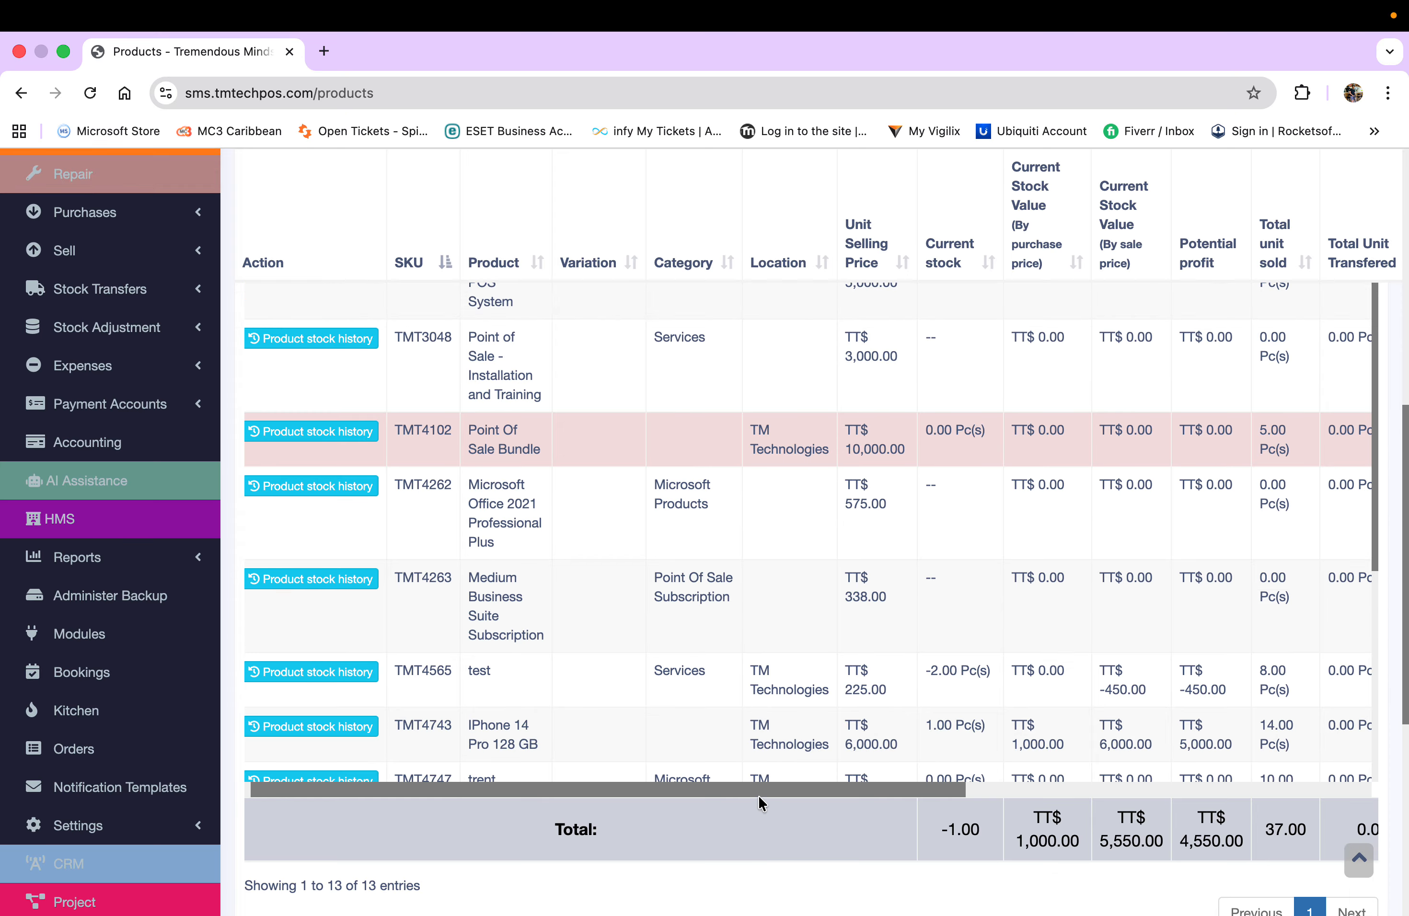
{"action": "scroll", "coordinate": [660, 768], "scroll_direction": "down", "scroll_amount": 4}
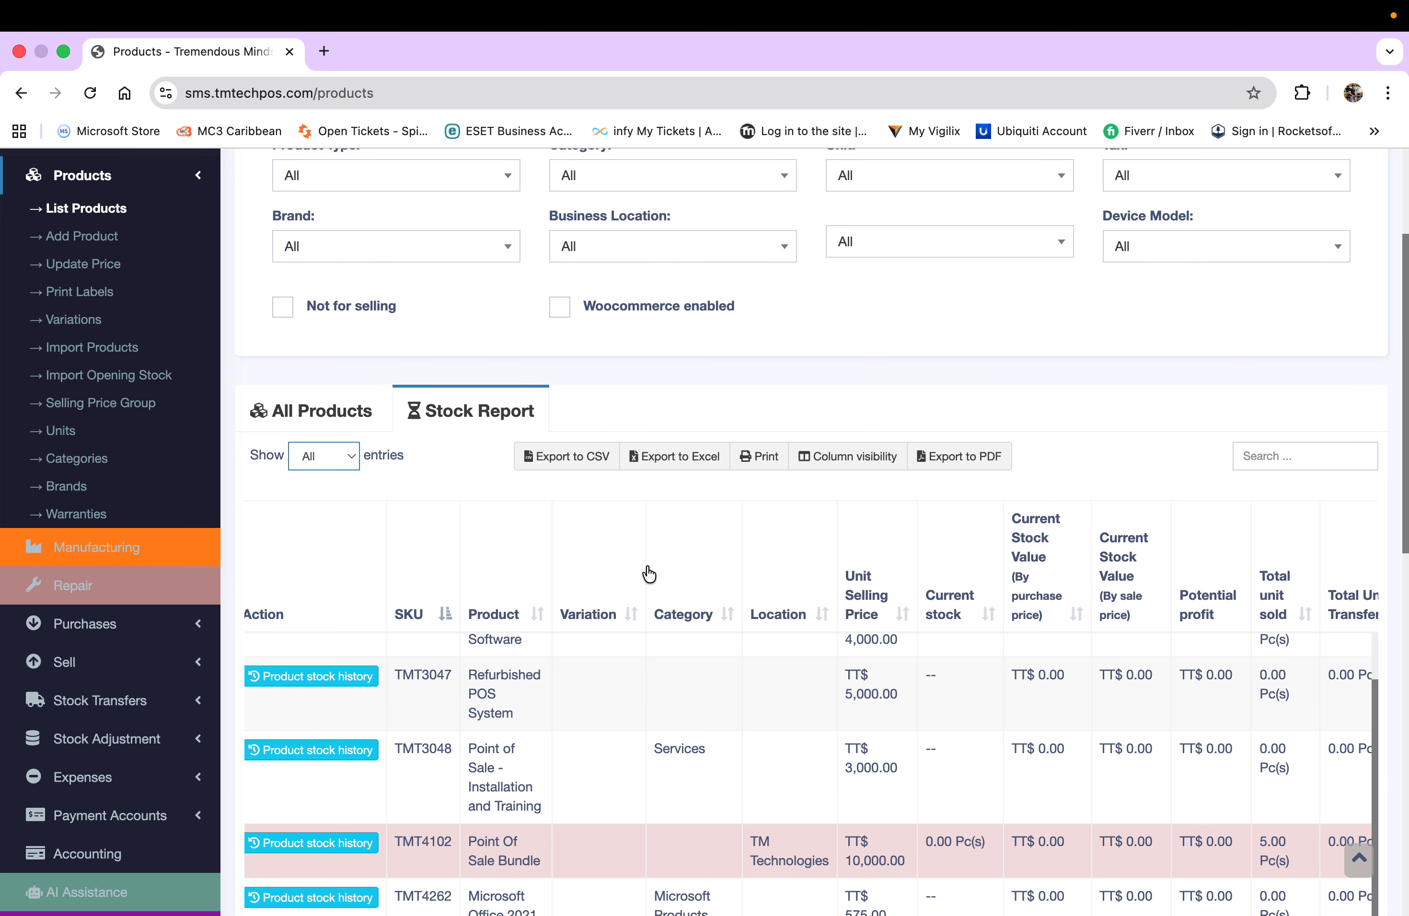
Step: Start a CSV export of the Stock Report, cancel saving the file, and check the column visibility options
{"action": "left_click", "coordinate": [337, 408]}
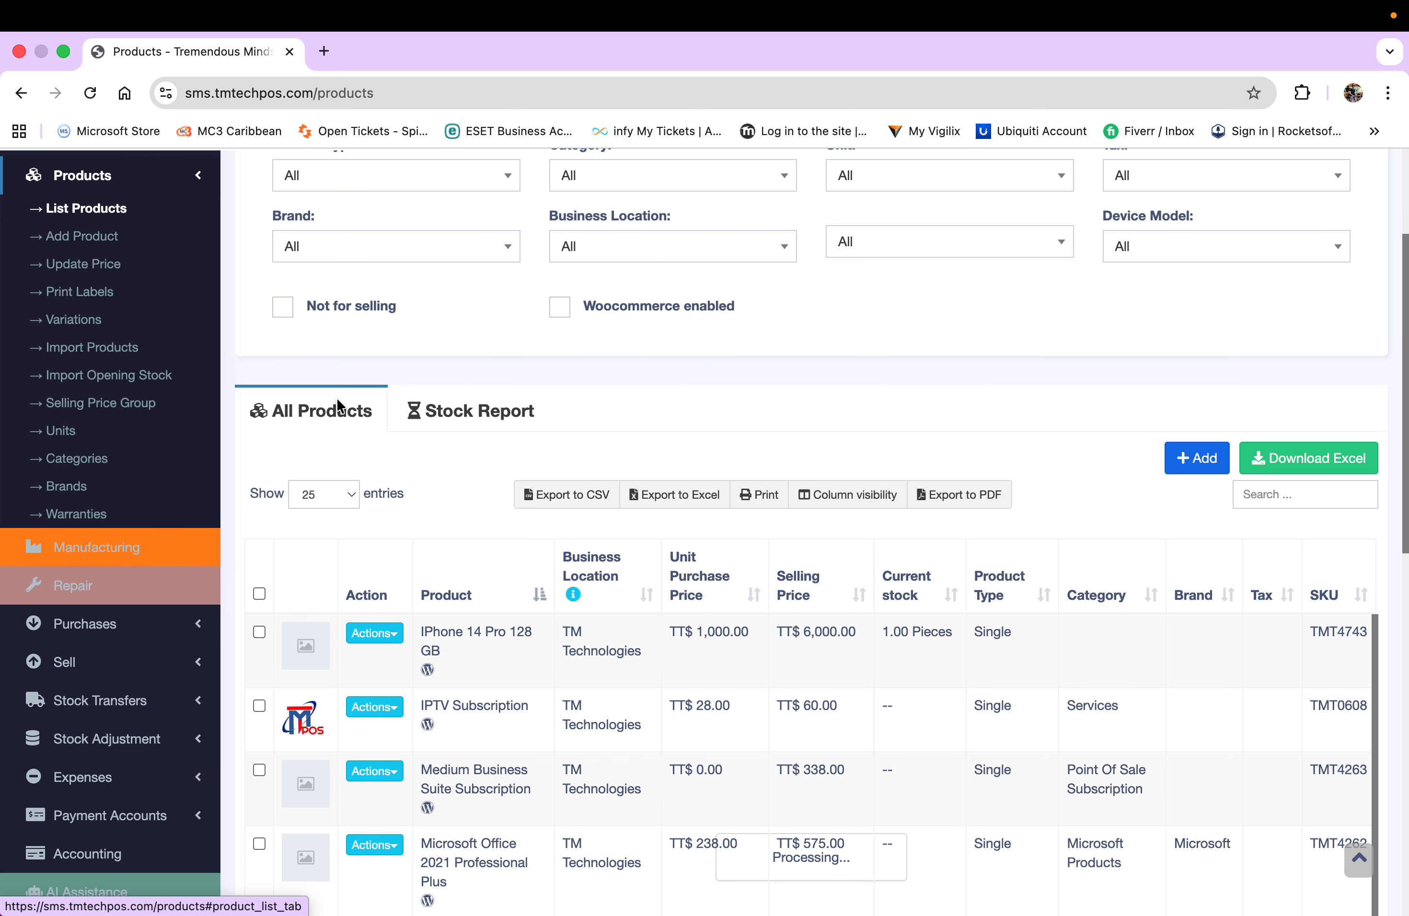
{"action": "left_click", "coordinate": [487, 410]}
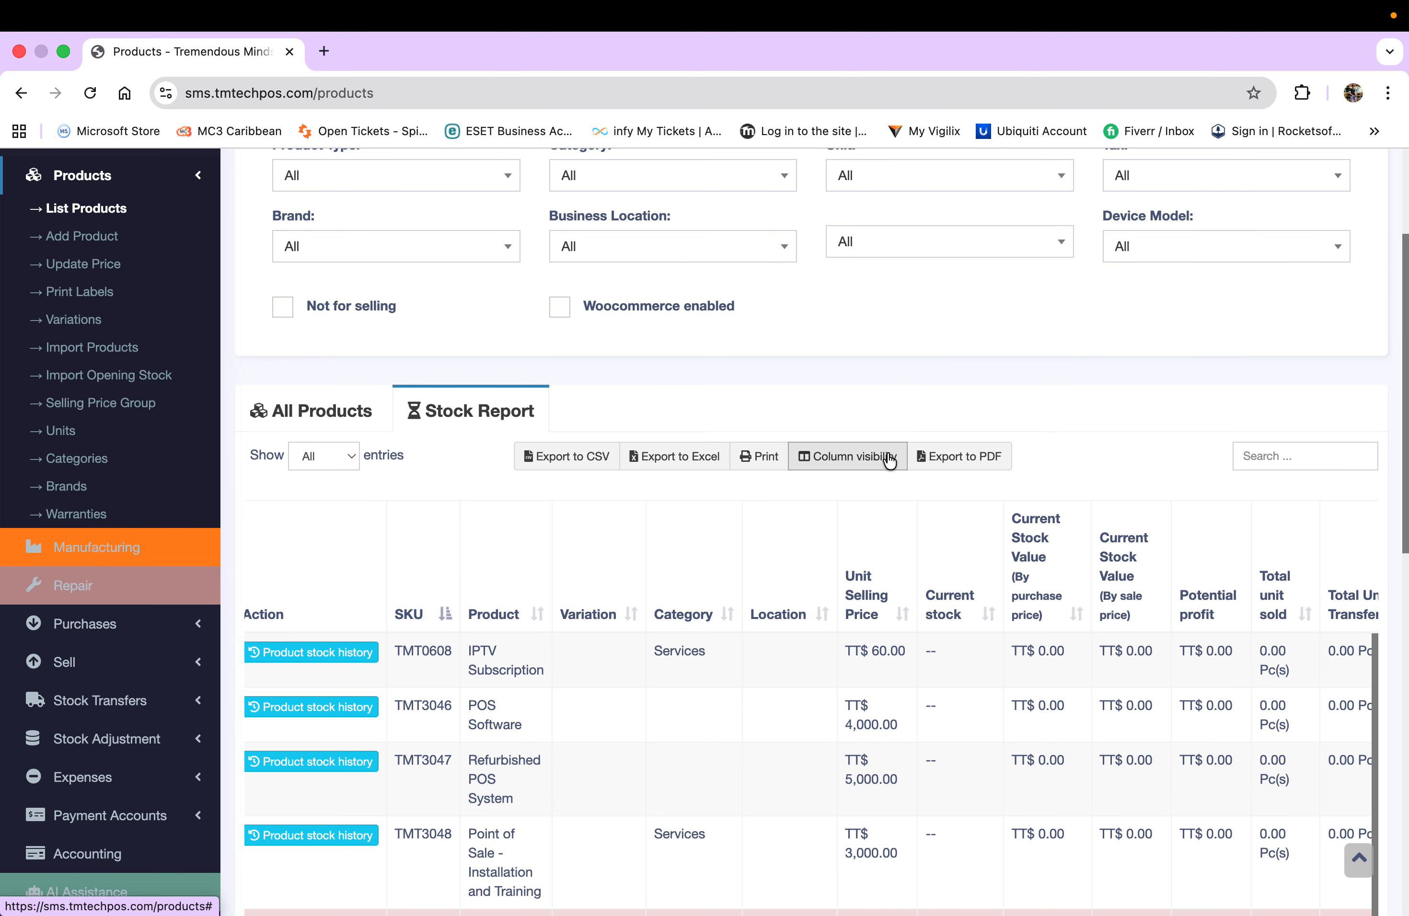
{"action": "left_click", "coordinate": [559, 459]}
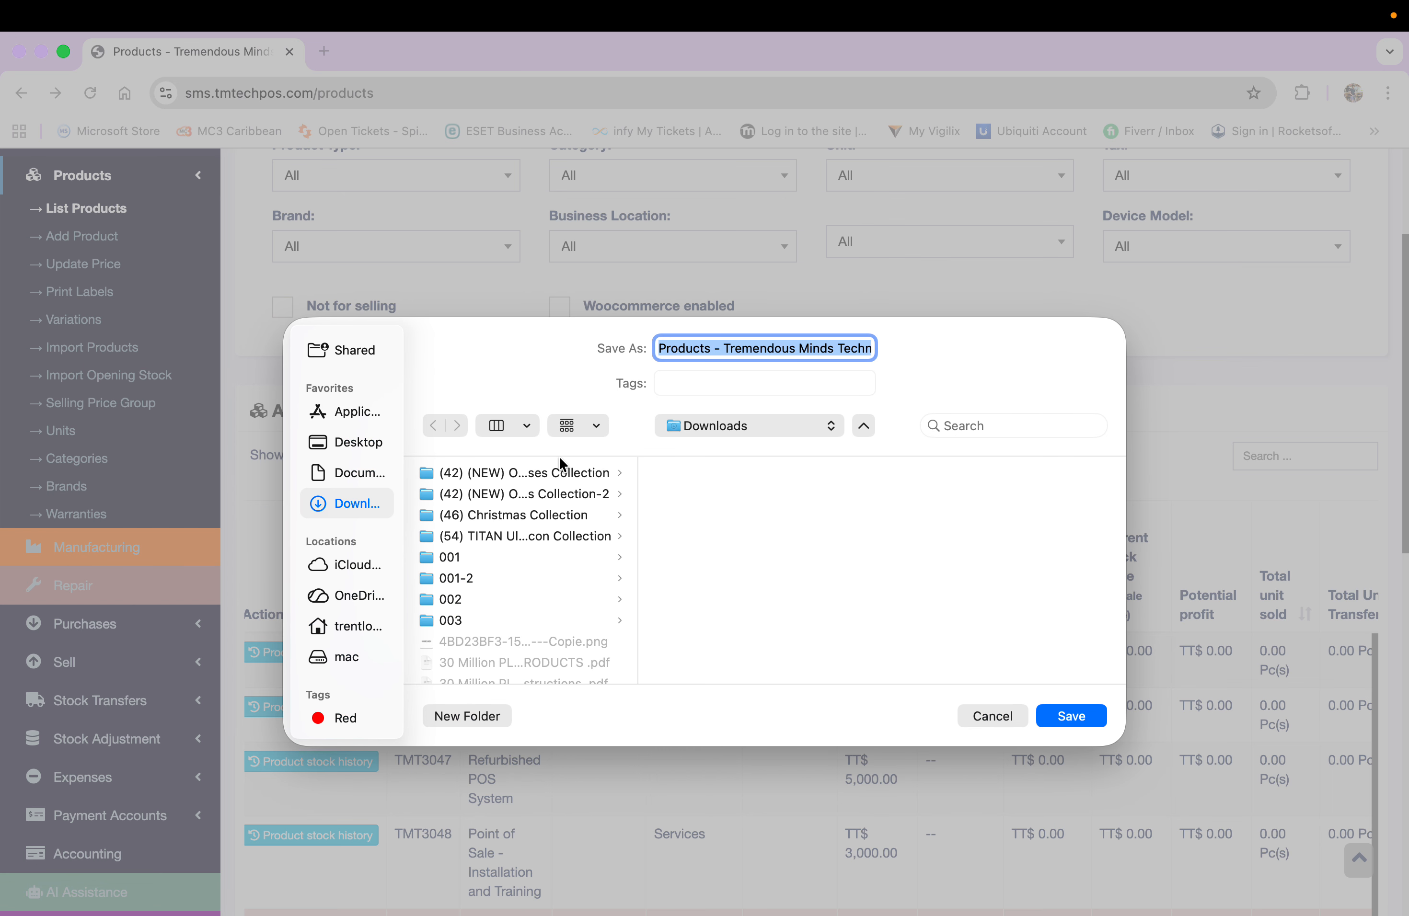
{"action": "left_click", "coordinate": [986, 714]}
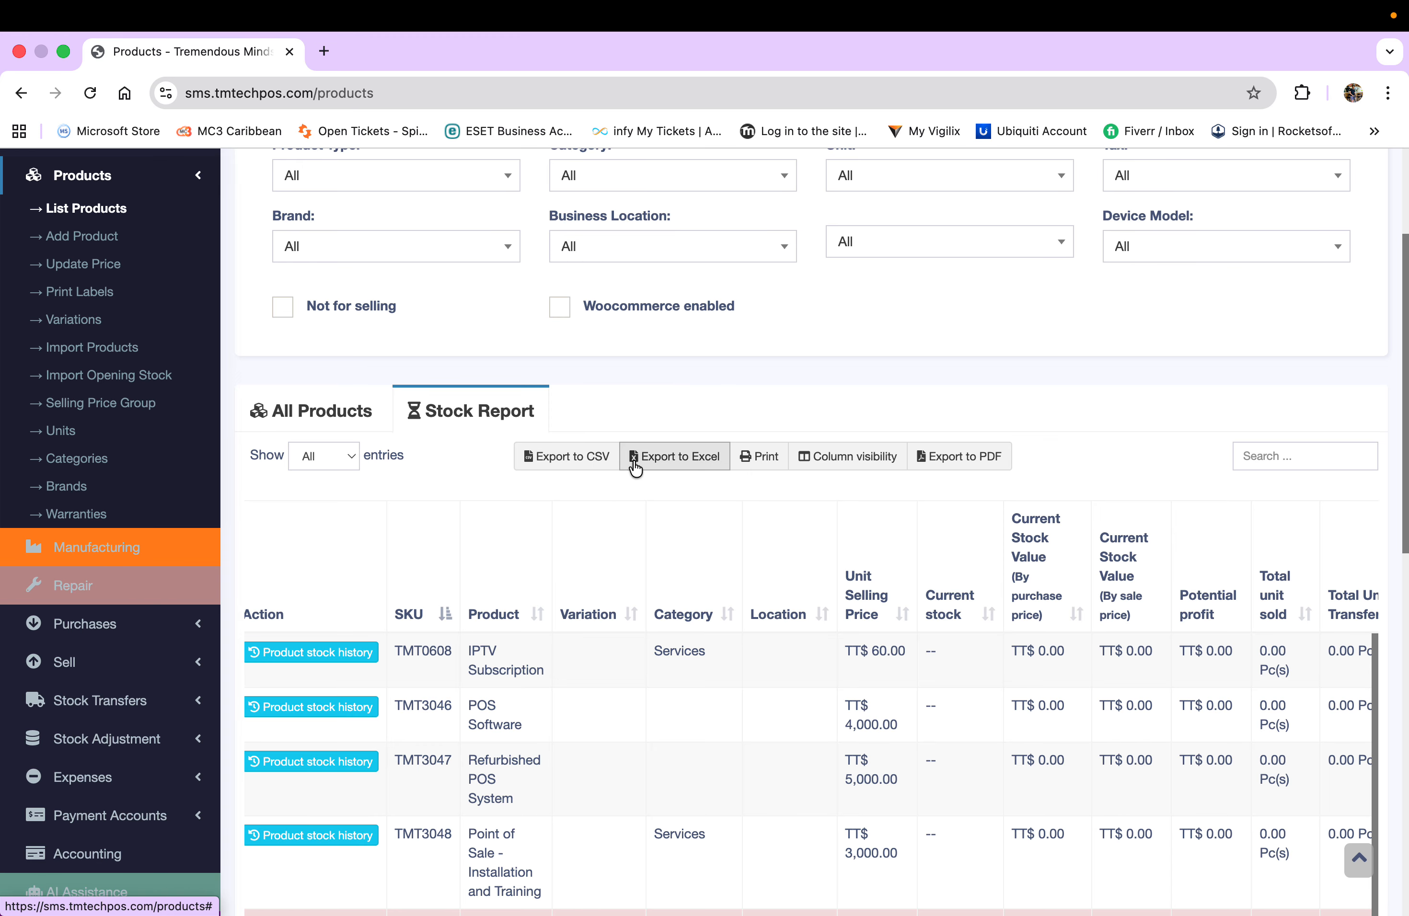
{"action": "left_click", "coordinate": [872, 471]}
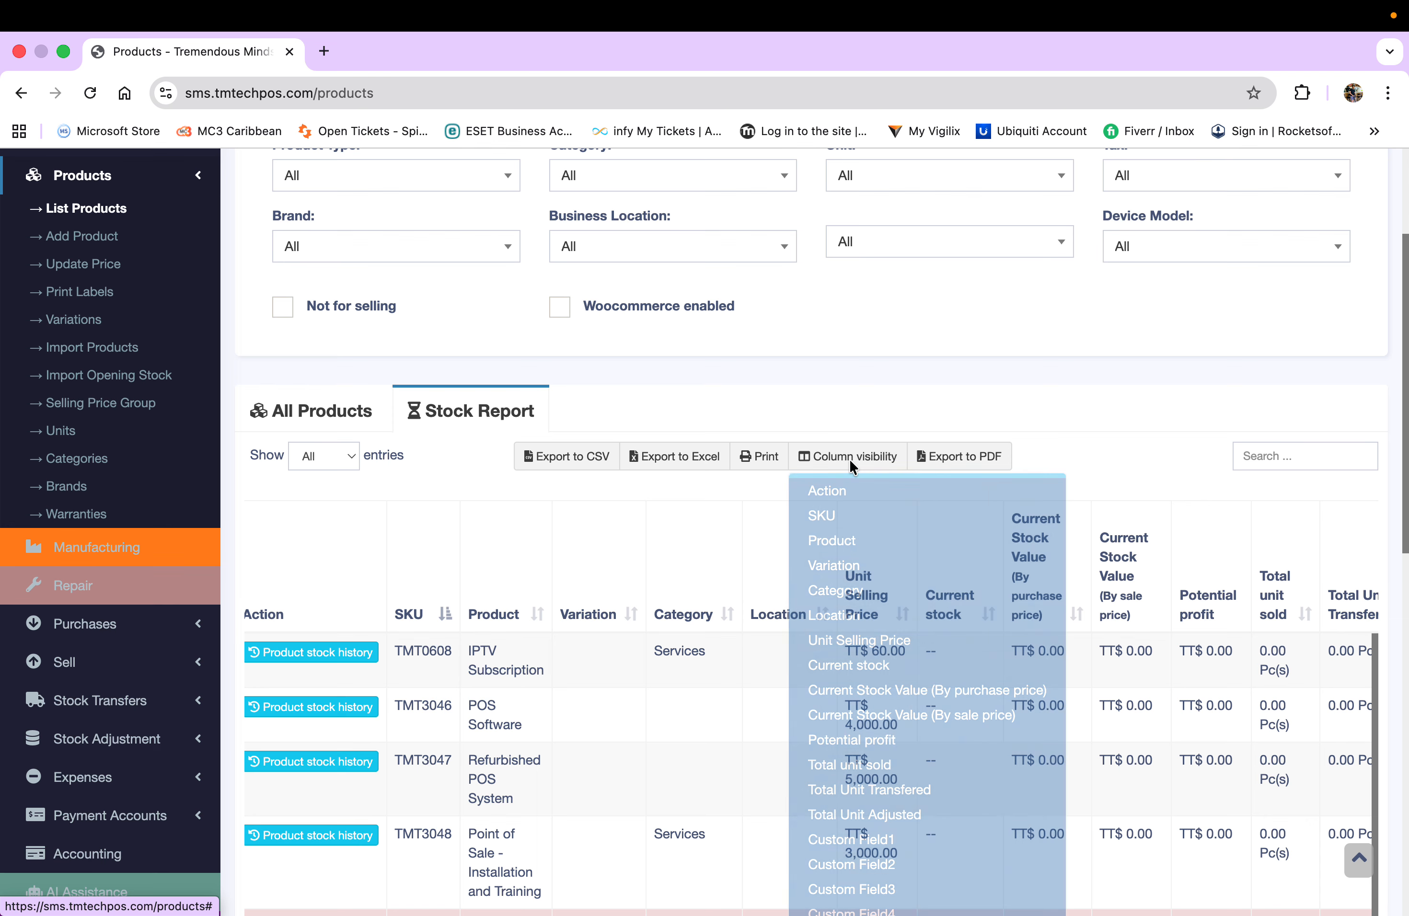
{"action": "left_click", "coordinate": [704, 504]}
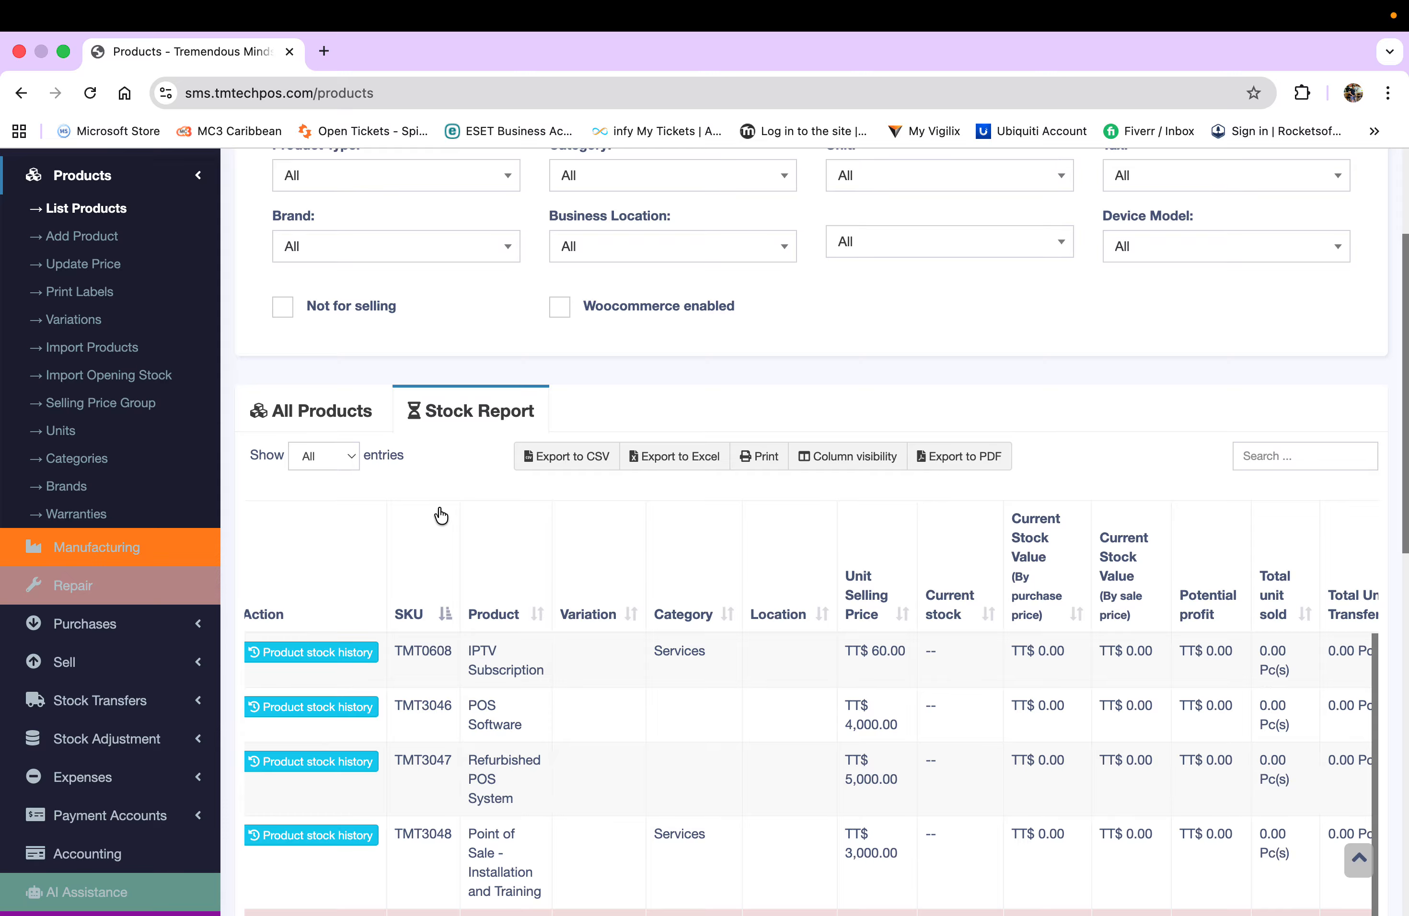
Step: Open the form for adding a new product from All Products, and leave it for the product list without saving
{"action": "left_click", "coordinate": [350, 416]}
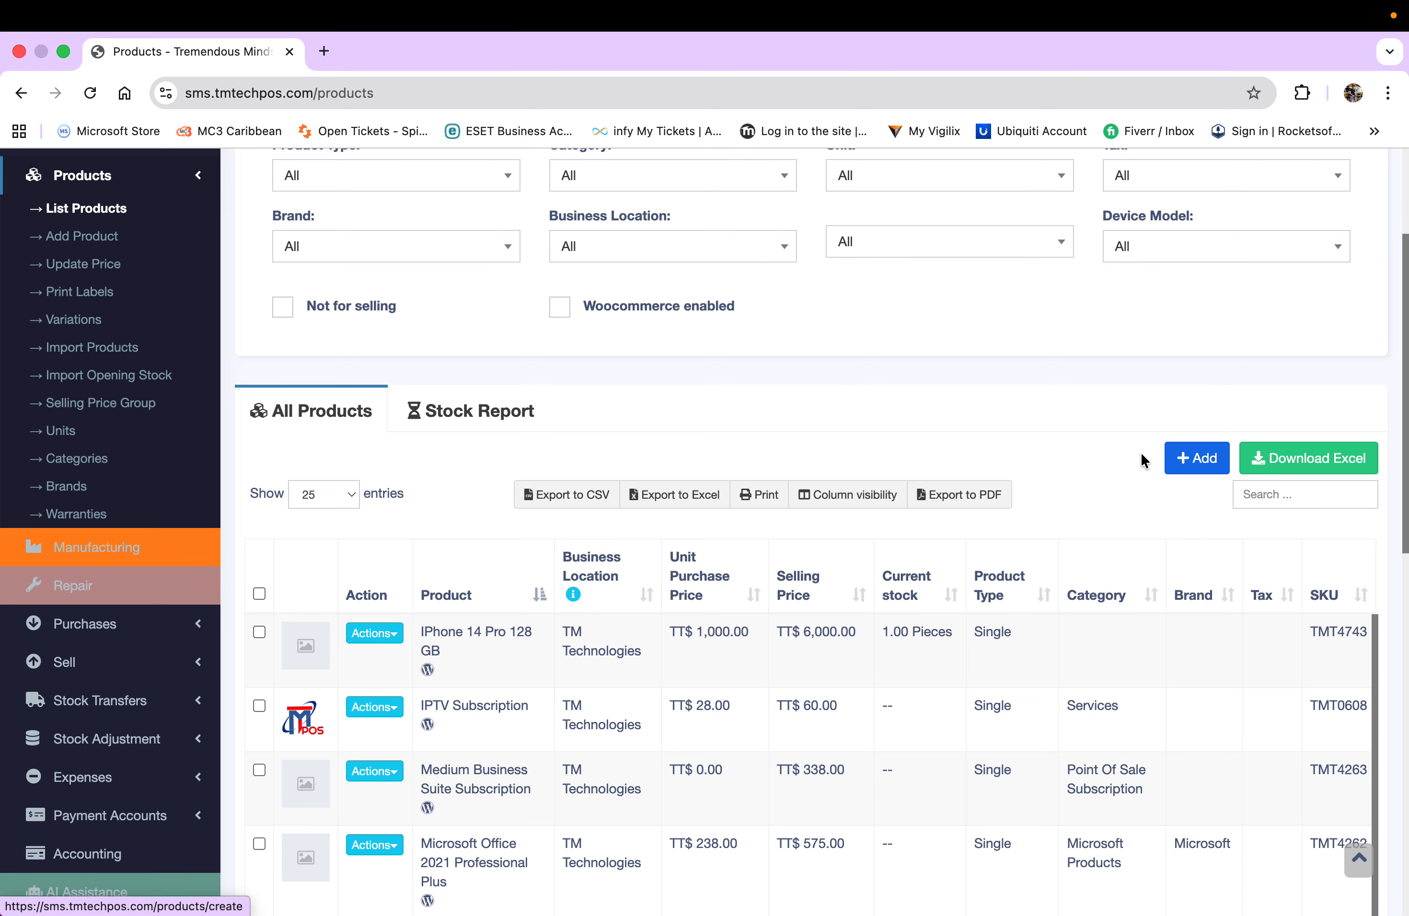
{"action": "left_click", "coordinate": [1199, 468]}
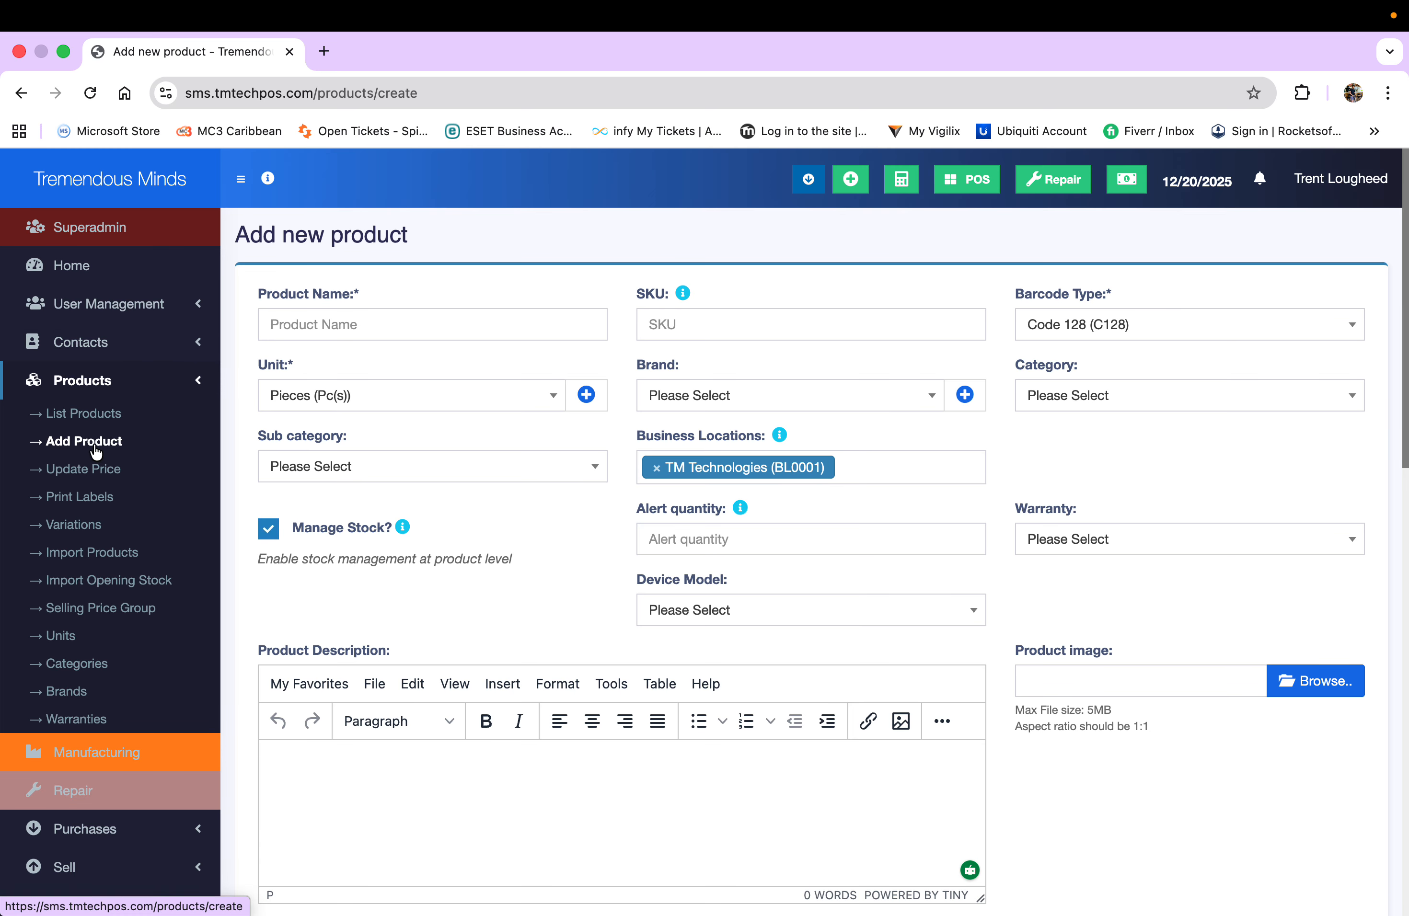
{"action": "left_click", "coordinate": [98, 415]}
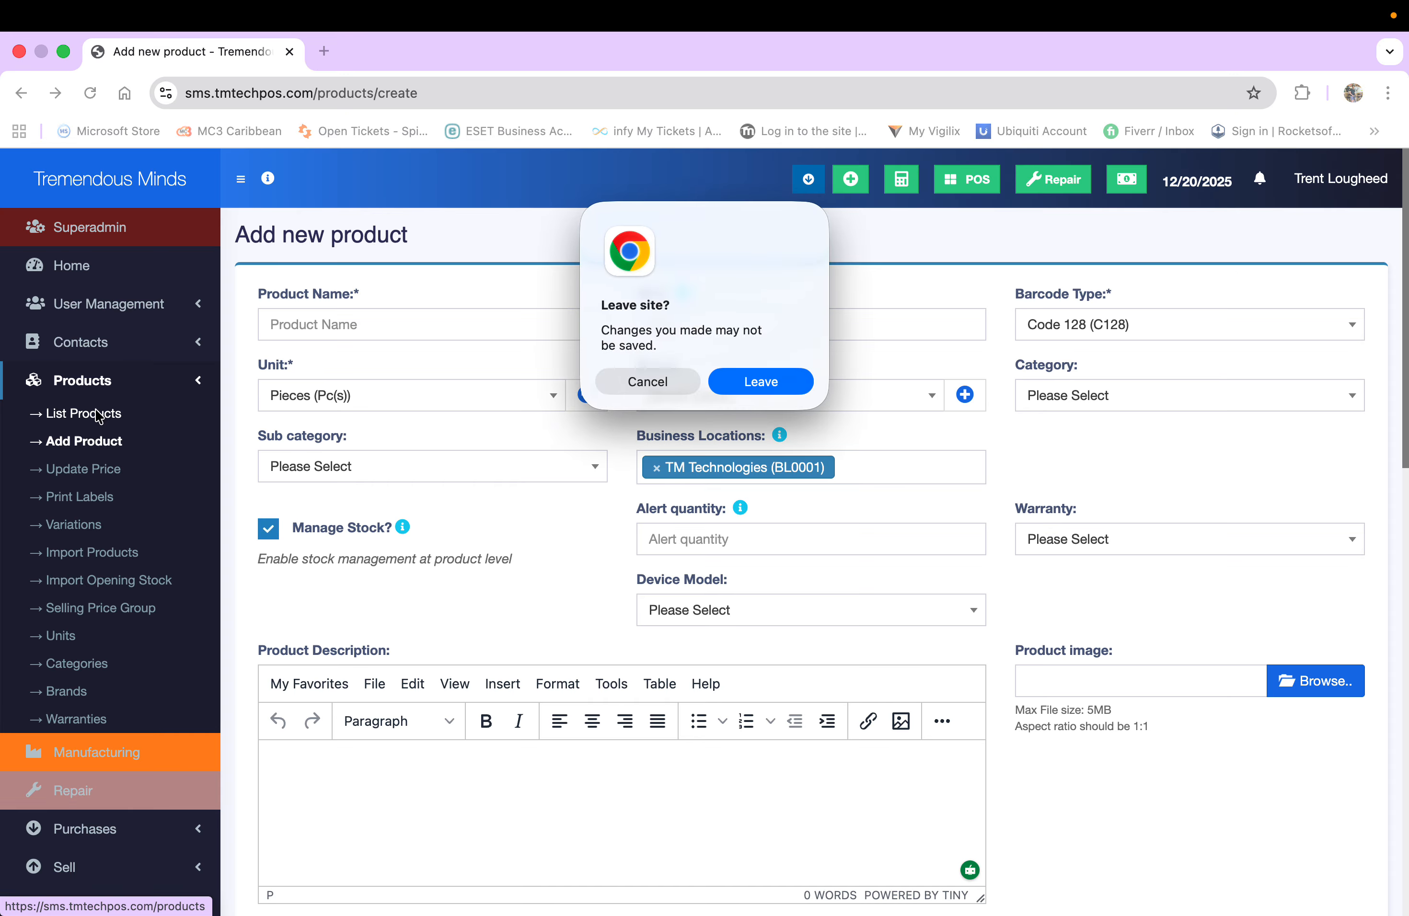
{"action": "left_click", "coordinate": [765, 384]}
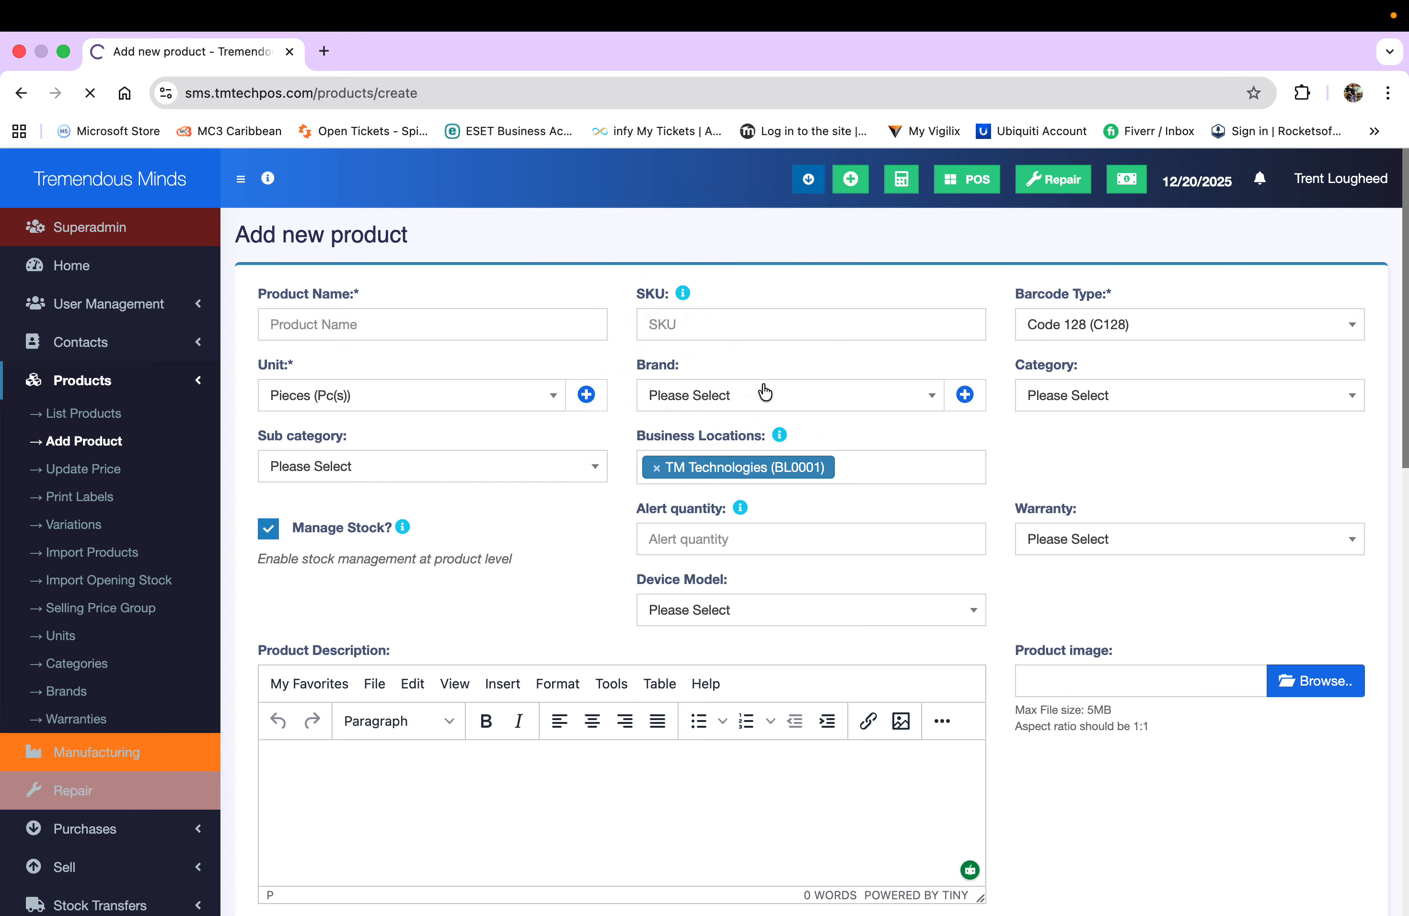
Step: Select Peas and Carrots and Point of Sale - Installation and Training for the bulk operations, and clear the selection
{"action": "scroll", "coordinate": [789, 608], "scroll_direction": "down", "scroll_amount": 2}
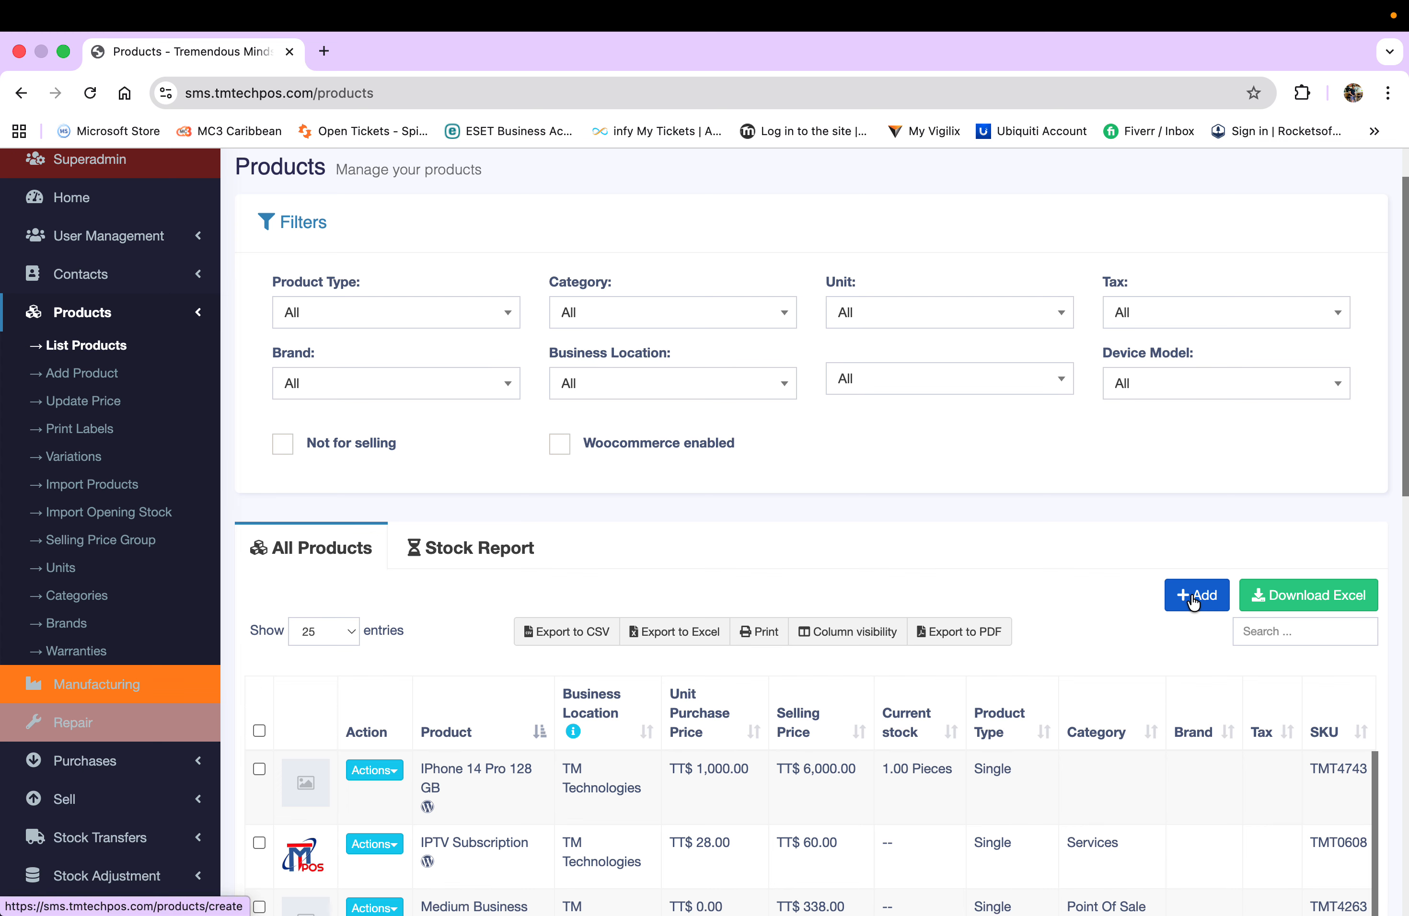
{"action": "scroll", "coordinate": [840, 547], "scroll_direction": "down", "scroll_amount": 10}
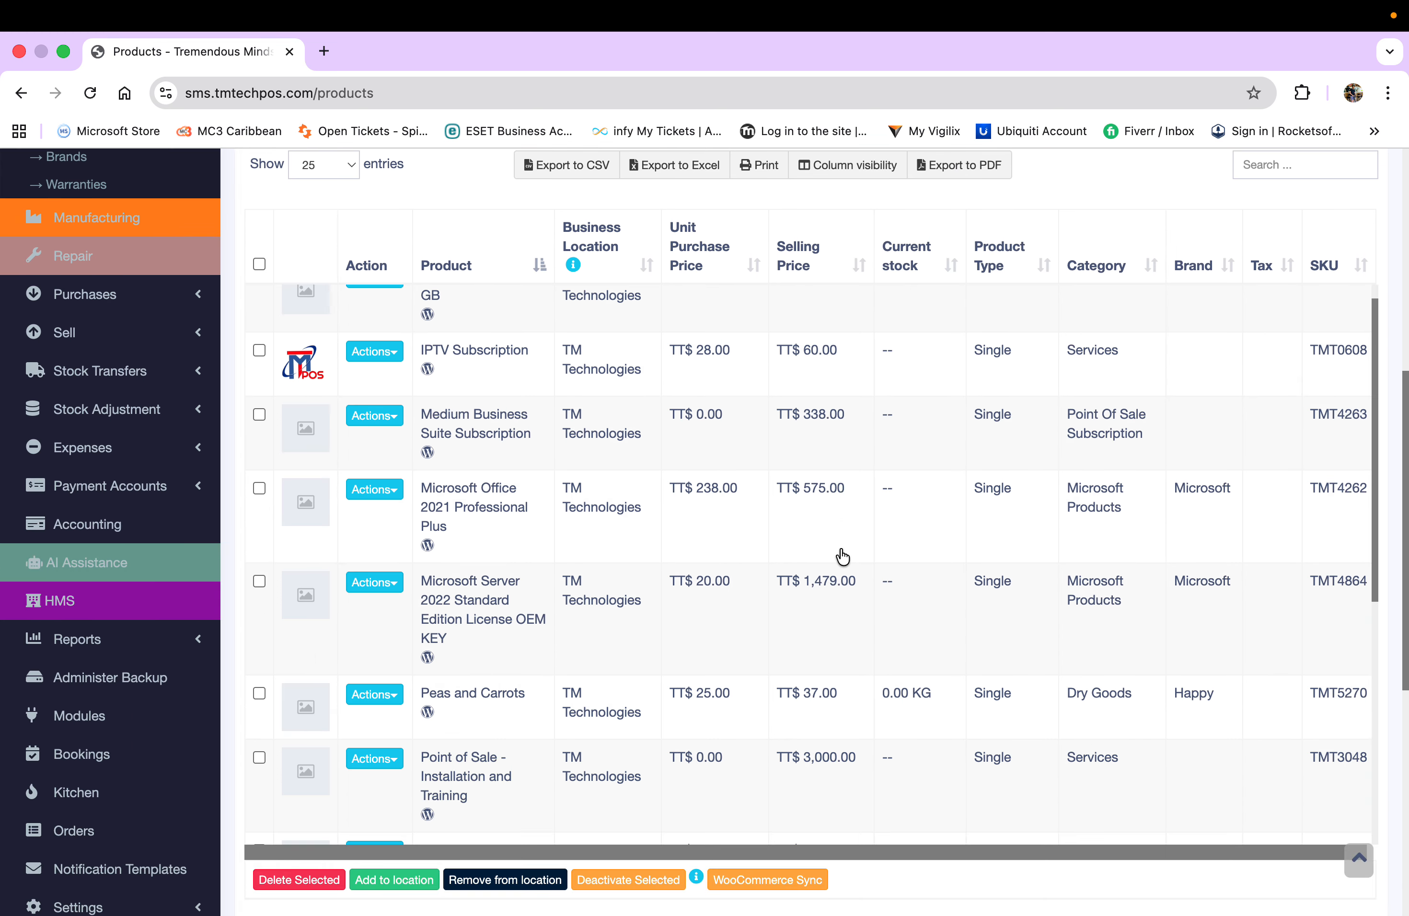
{"action": "scroll", "coordinate": [917, 865], "scroll_direction": "down", "scroll_amount": 3}
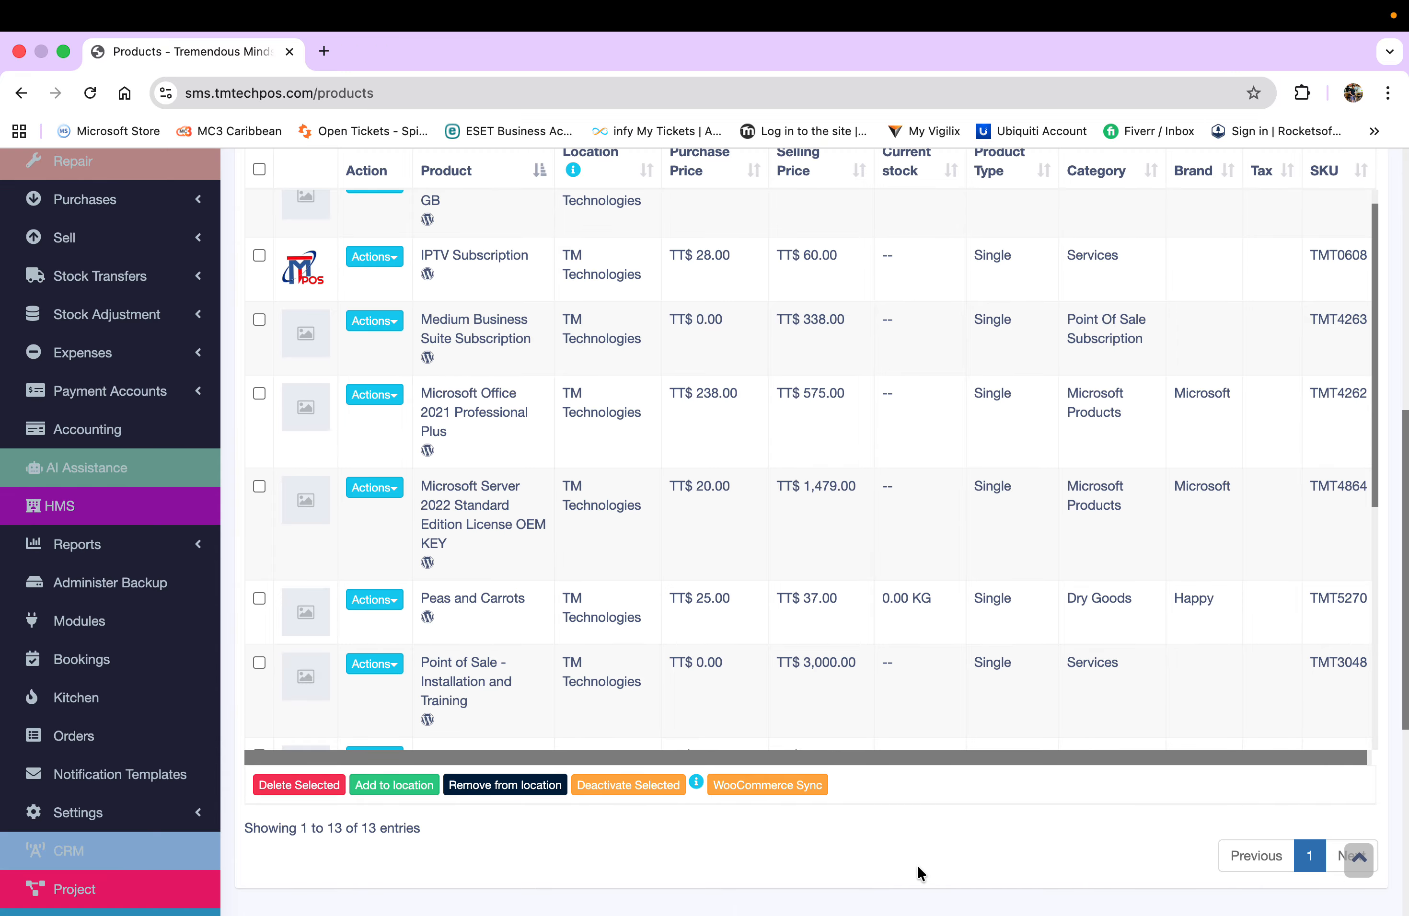
{"action": "left_click", "coordinate": [259, 660]}
{"action": "left_click", "coordinate": [260, 599]}
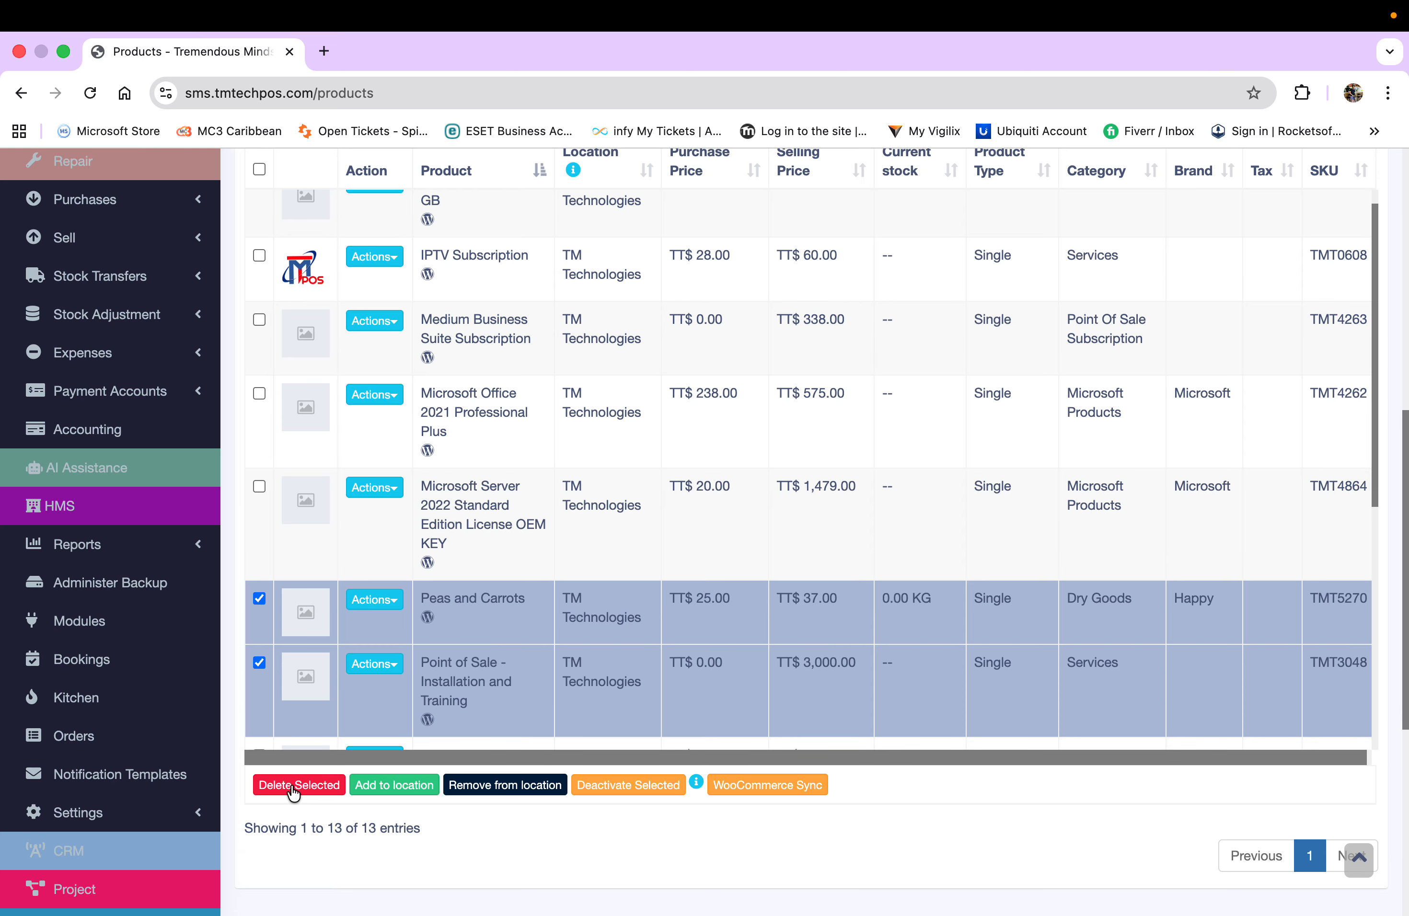
{"action": "left_click", "coordinate": [259, 598]}
{"action": "left_click", "coordinate": [259, 662]}
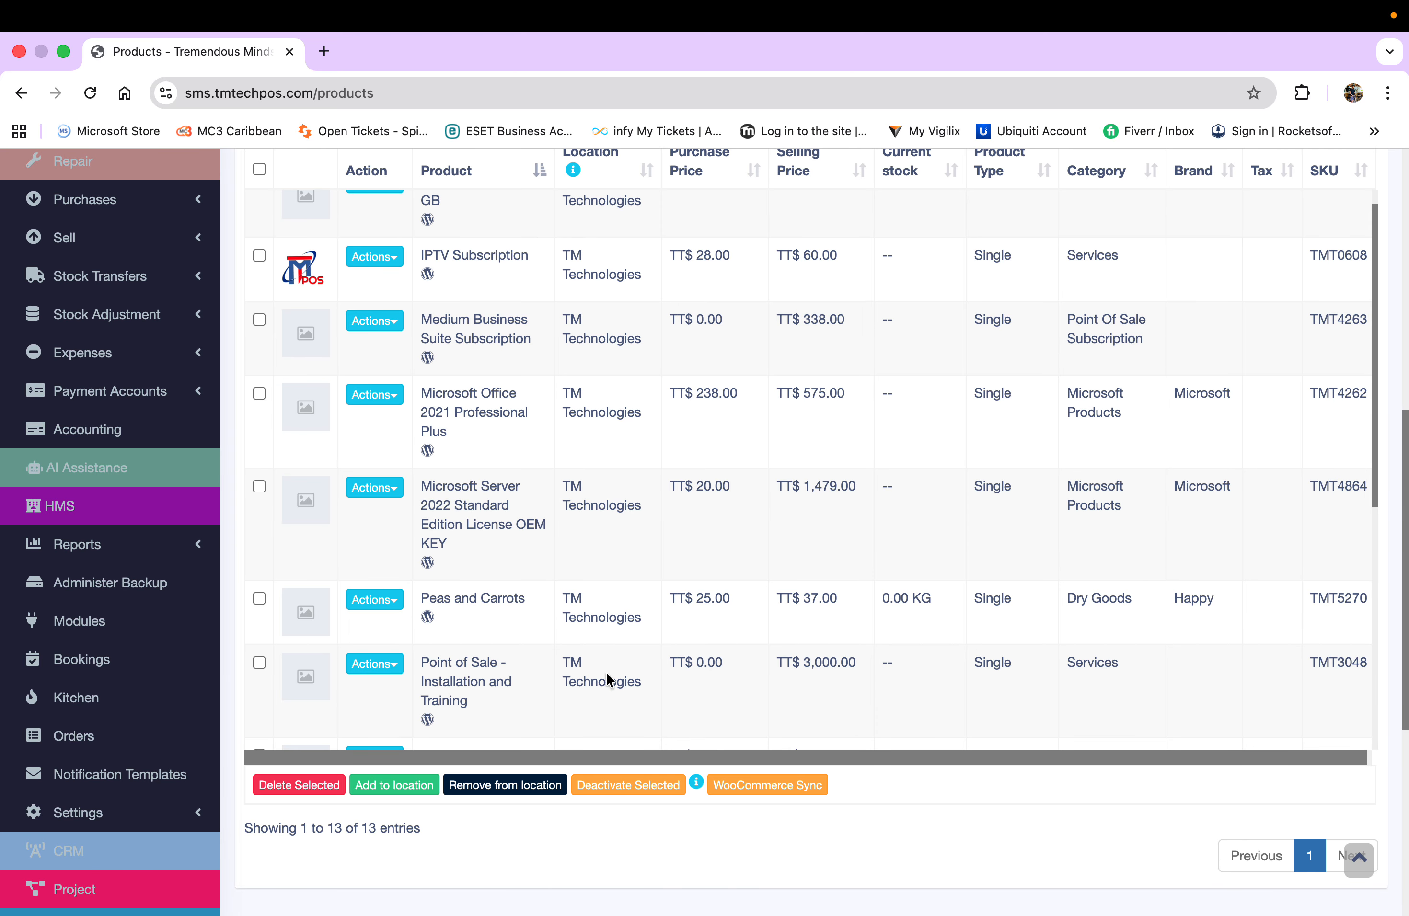
Step: Select Peas and Carrots, choose TM Technologies (BL0001) as a business location to add to it, and close the dialog without saving
{"action": "left_click", "coordinate": [403, 791]}
{"action": "left_click", "coordinate": [259, 599]}
{"action": "left_click", "coordinate": [382, 787]}
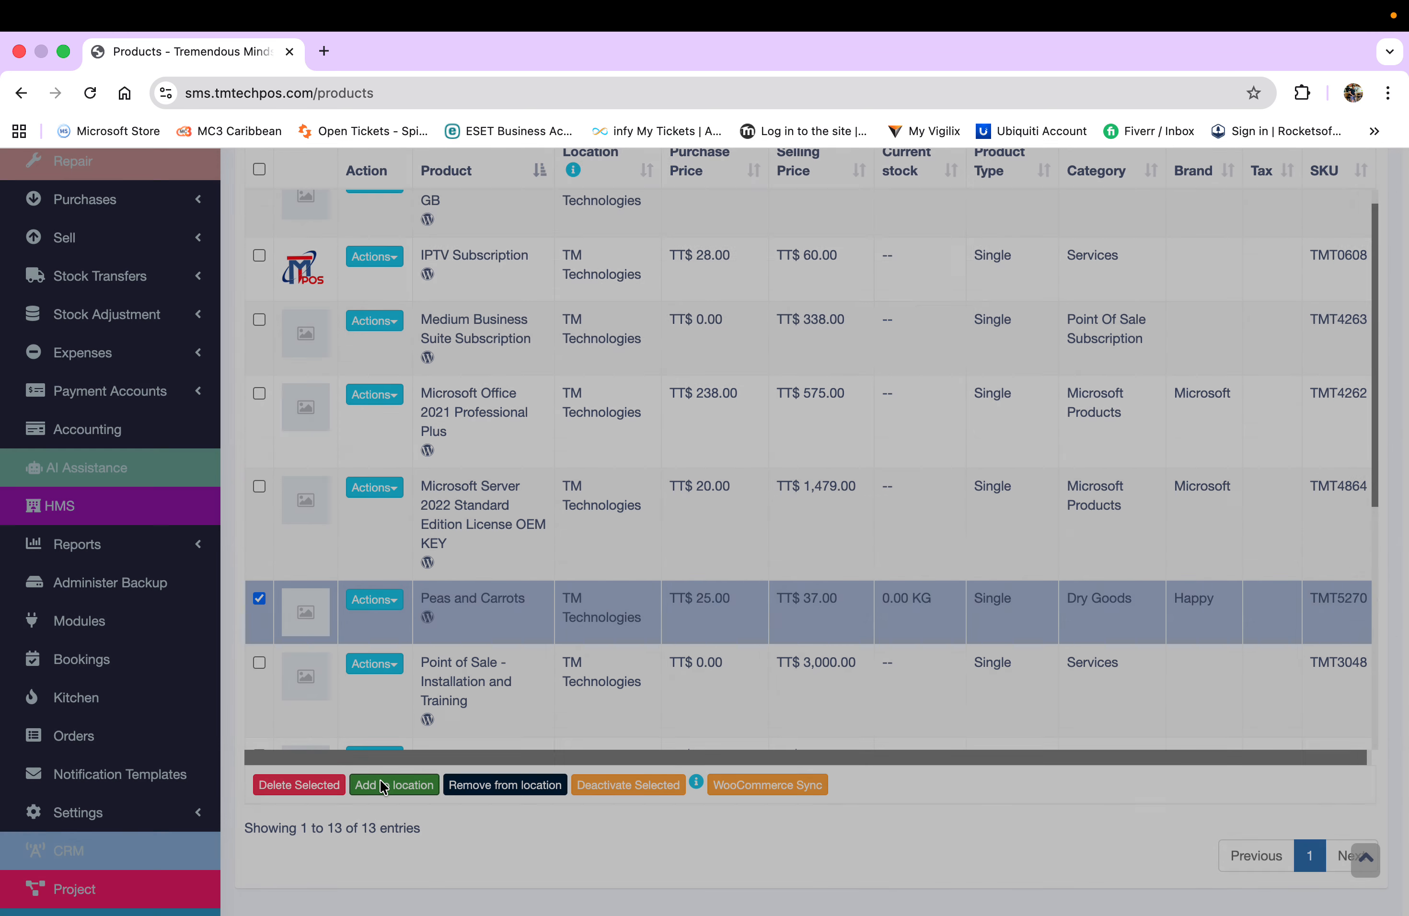
{"action": "left_click", "coordinate": [762, 278]}
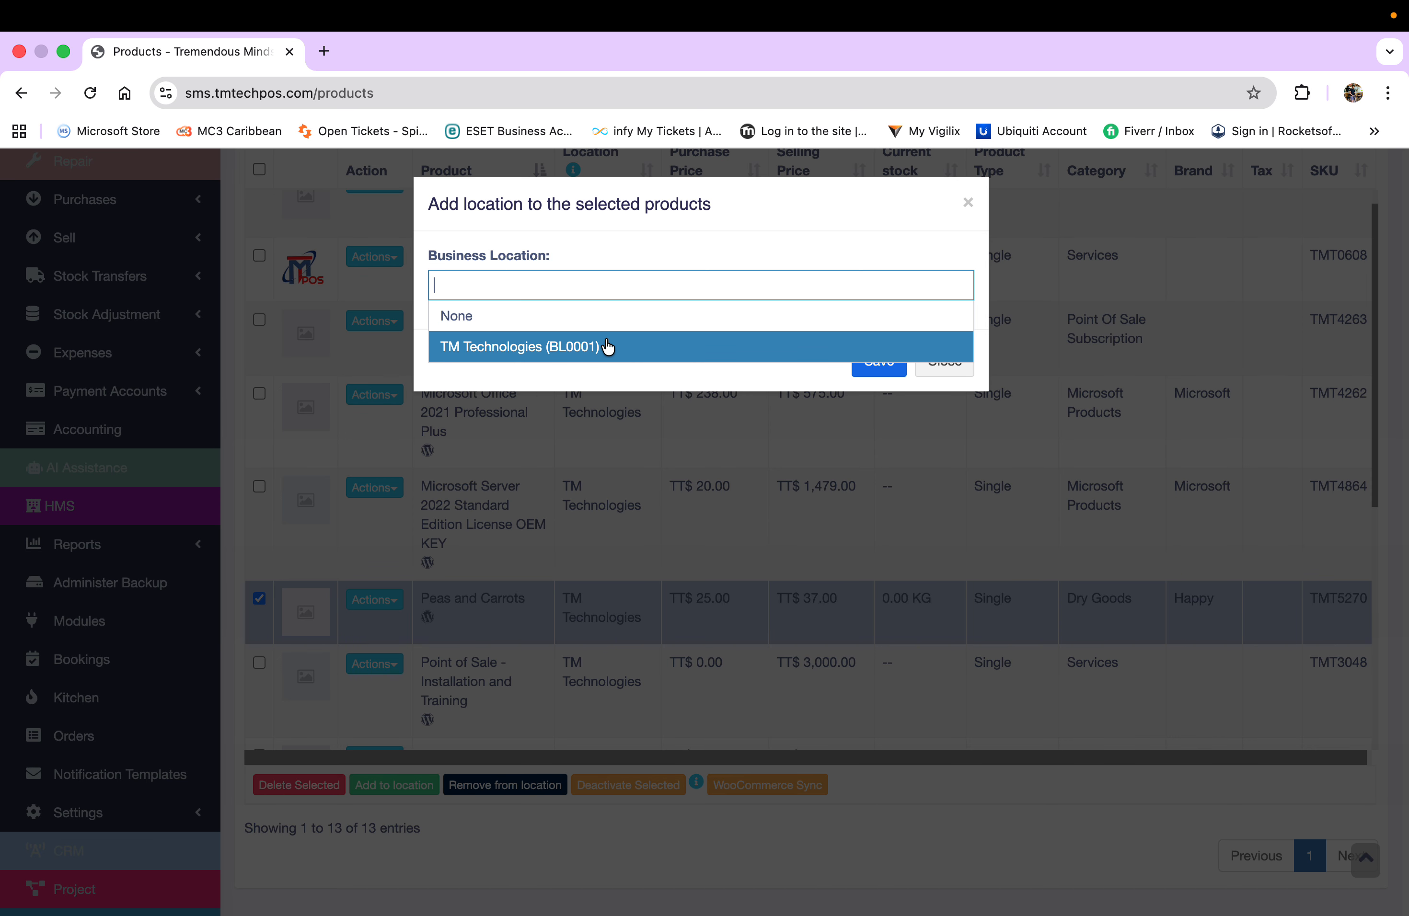
{"action": "left_click", "coordinate": [566, 345]}
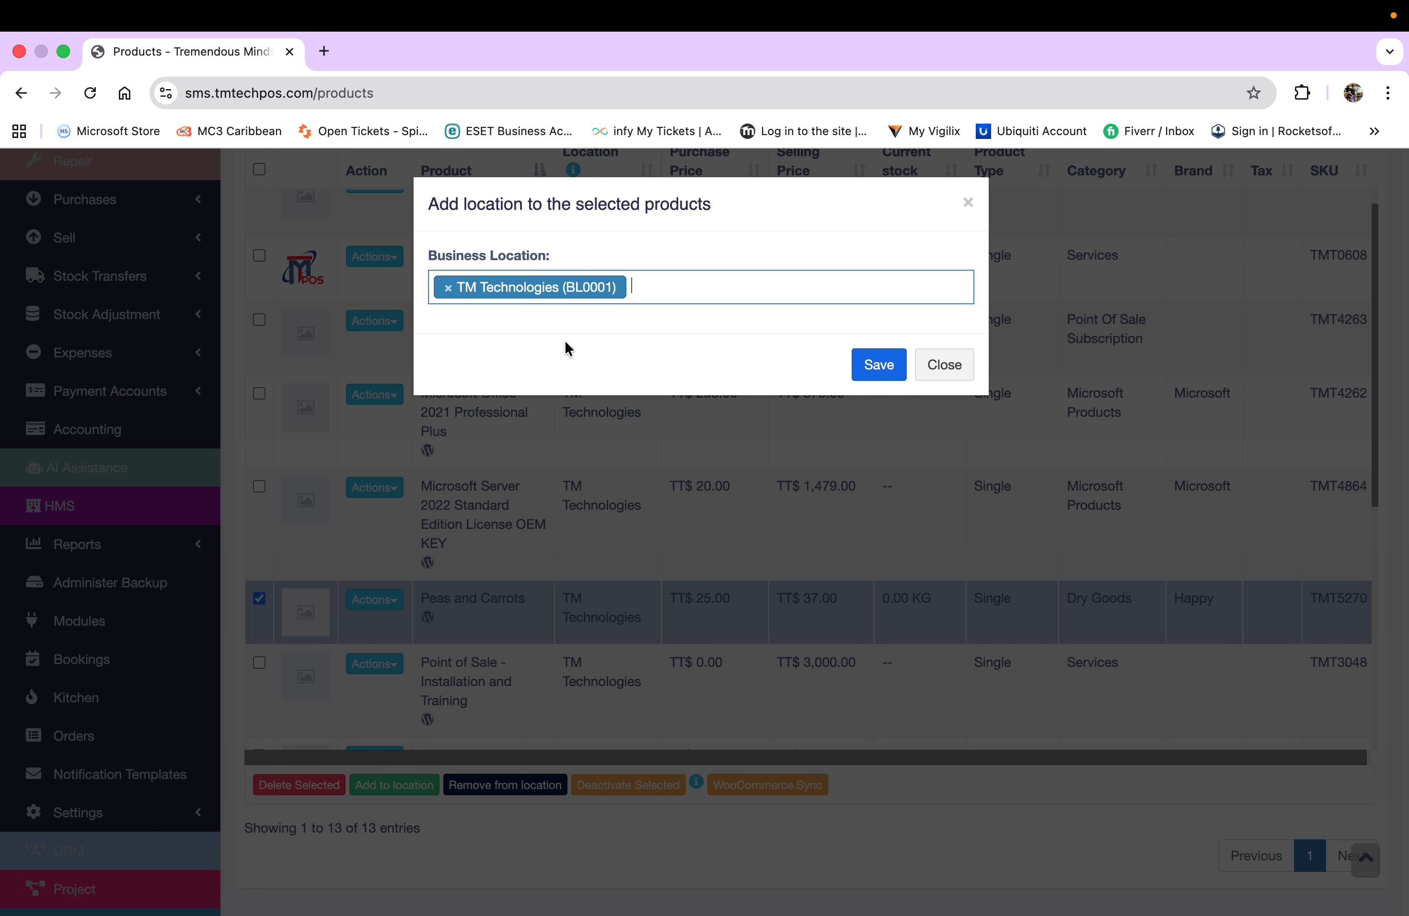
{"action": "left_click", "coordinate": [964, 365]}
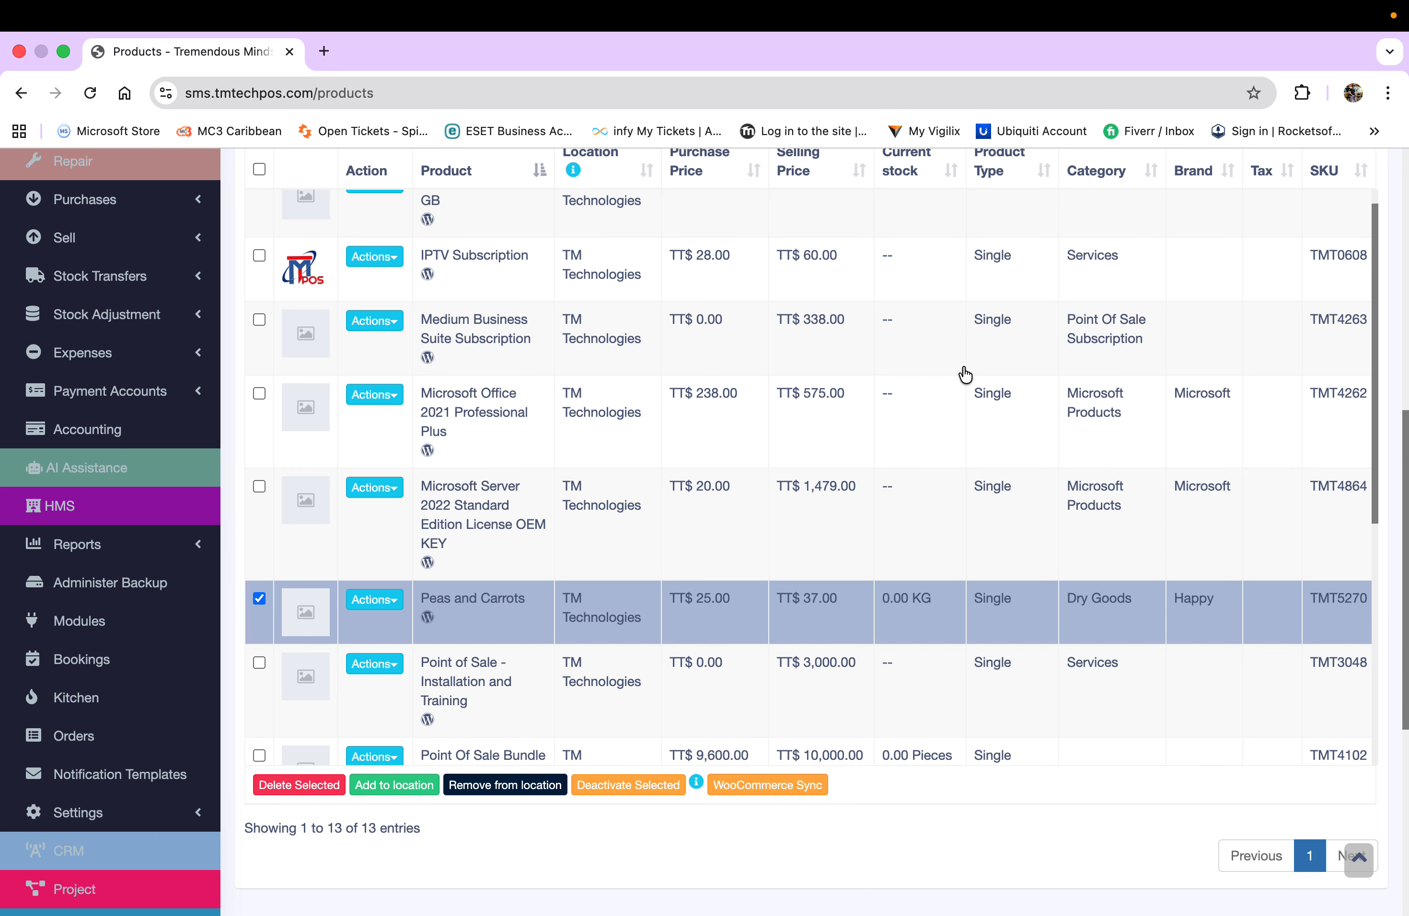
Step: Remove the TM Technologies (BL0001) business location from the selected Peas and Carrots product, and check its row
{"action": "left_click", "coordinate": [509, 786]}
{"action": "left_click", "coordinate": [626, 293]}
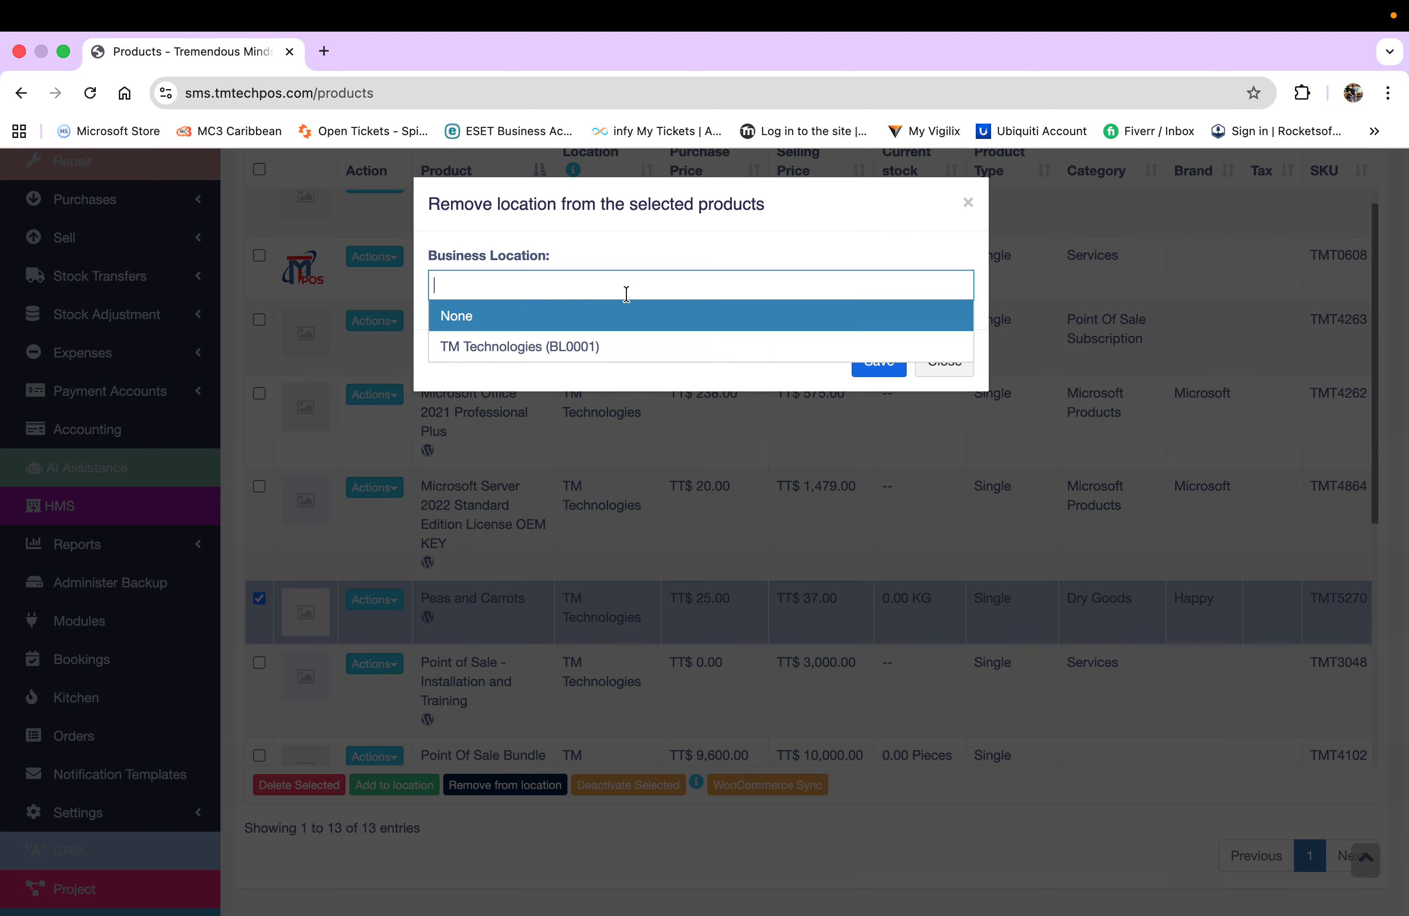
{"action": "left_click", "coordinate": [621, 348]}
{"action": "left_click", "coordinate": [878, 366]}
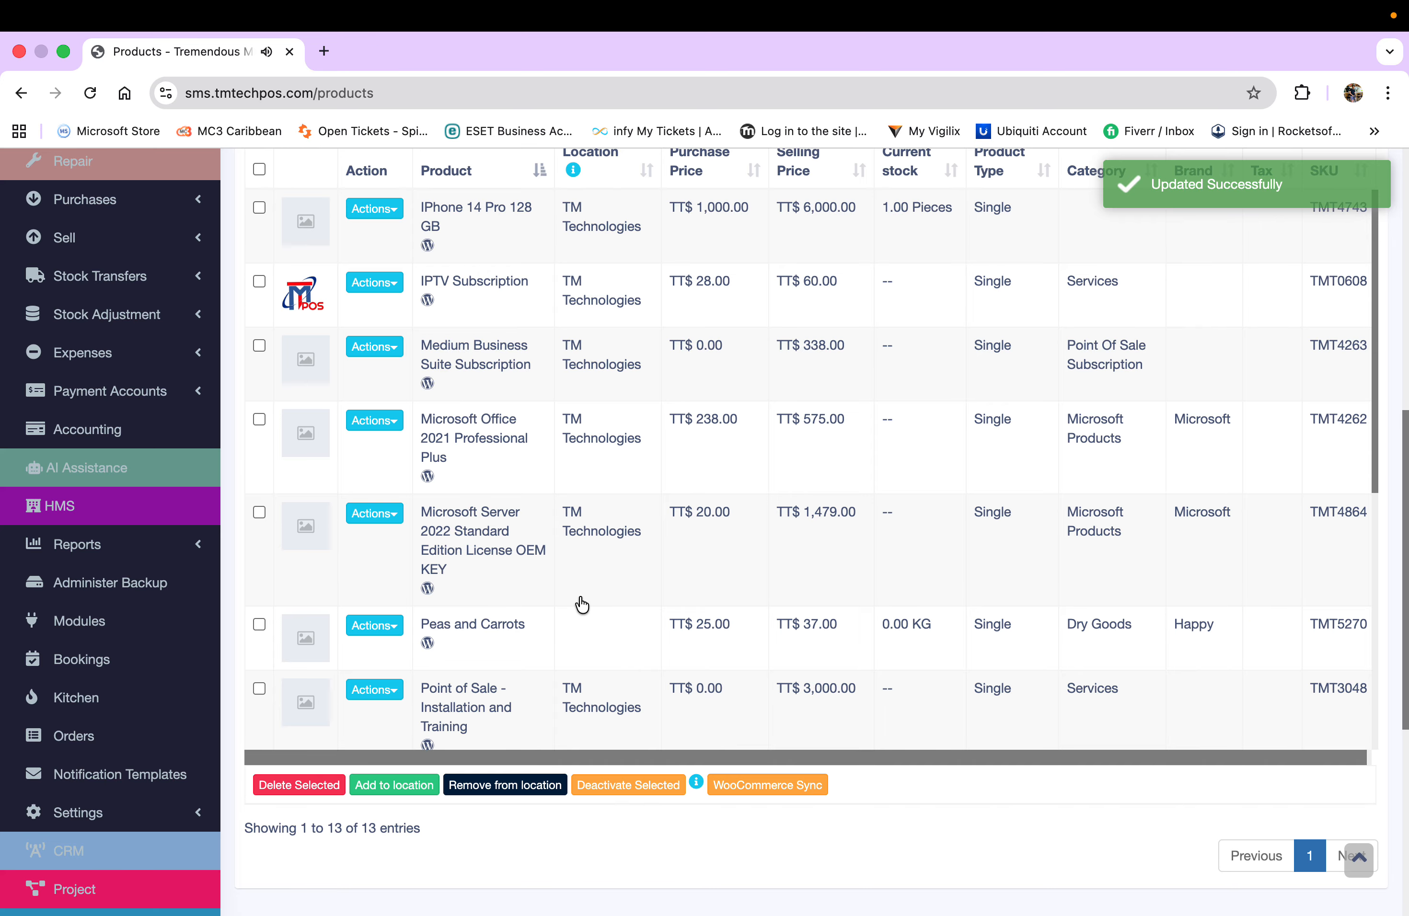
{"action": "scroll", "coordinate": [581, 604], "scroll_direction": "down", "scroll_amount": 3}
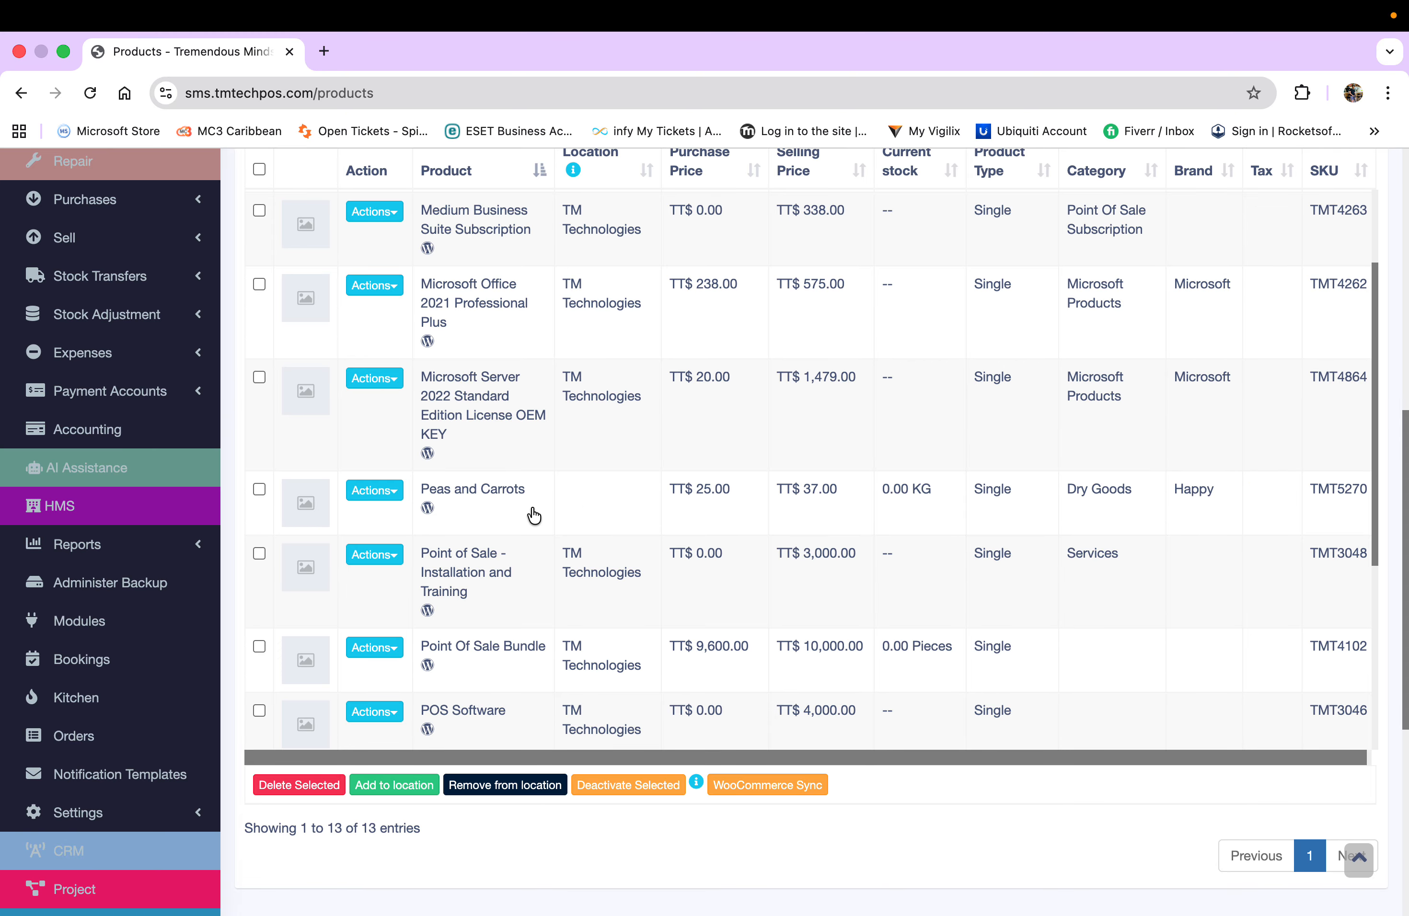
Step: Select Peas and Carrots and add the TM Technologies (BL0001) business location to it
{"action": "left_click", "coordinate": [259, 490]}
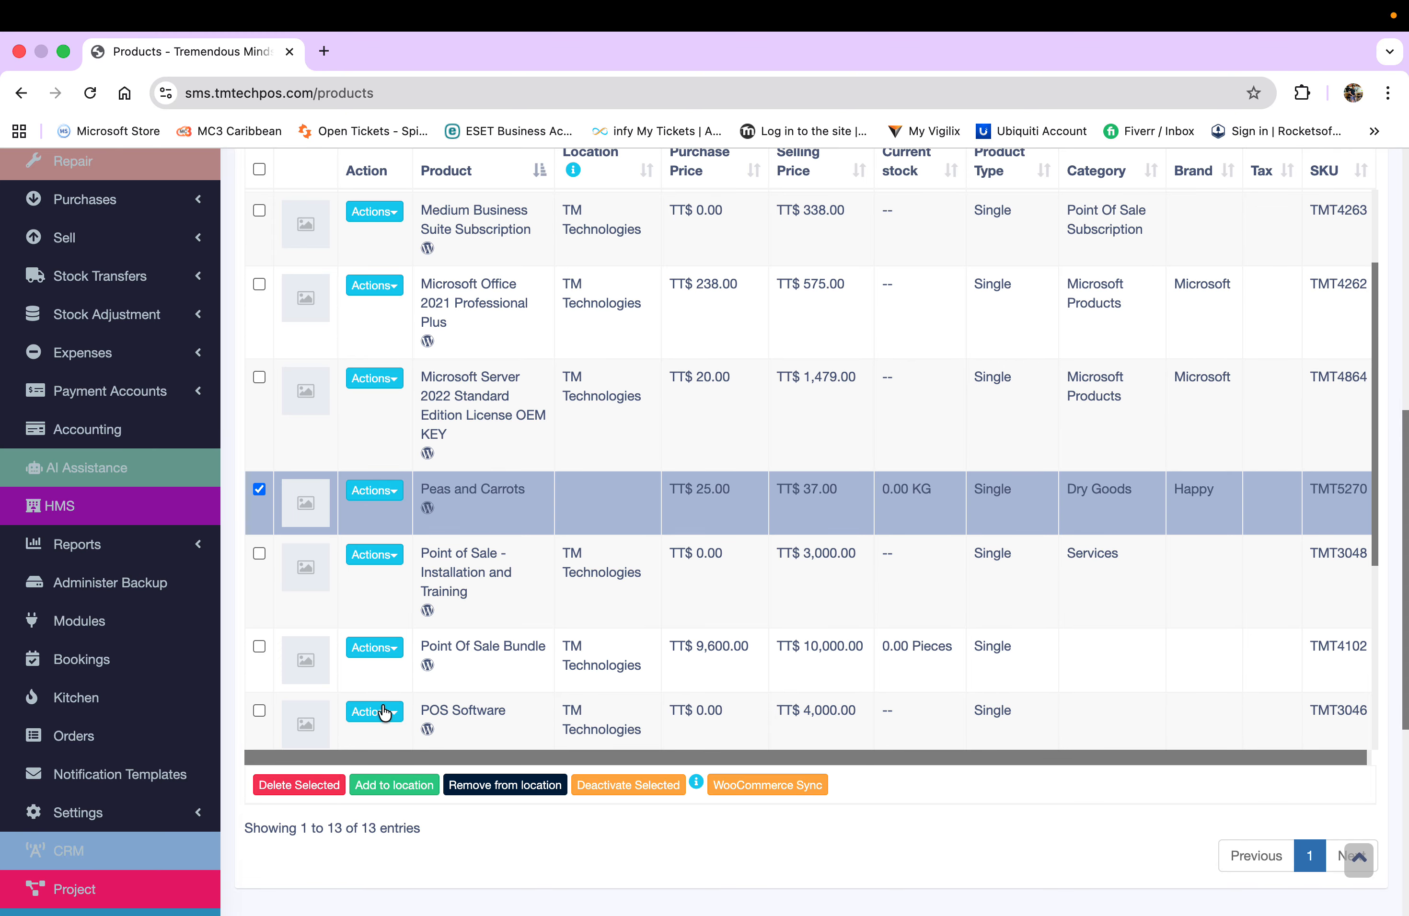
{"action": "left_click", "coordinate": [389, 785]}
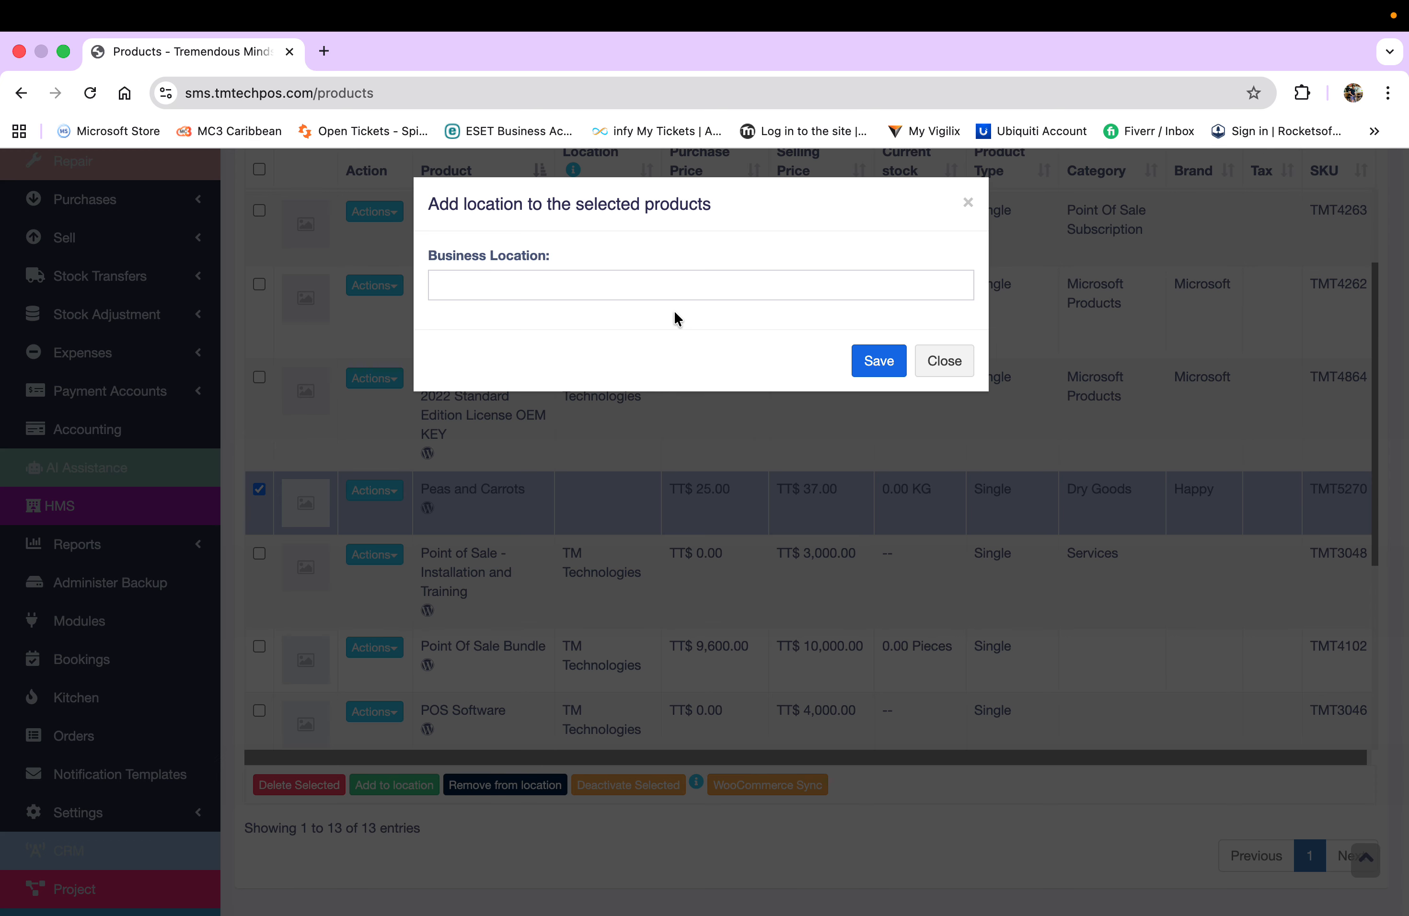
{"action": "left_click", "coordinate": [698, 287]}
{"action": "left_click", "coordinate": [652, 350]}
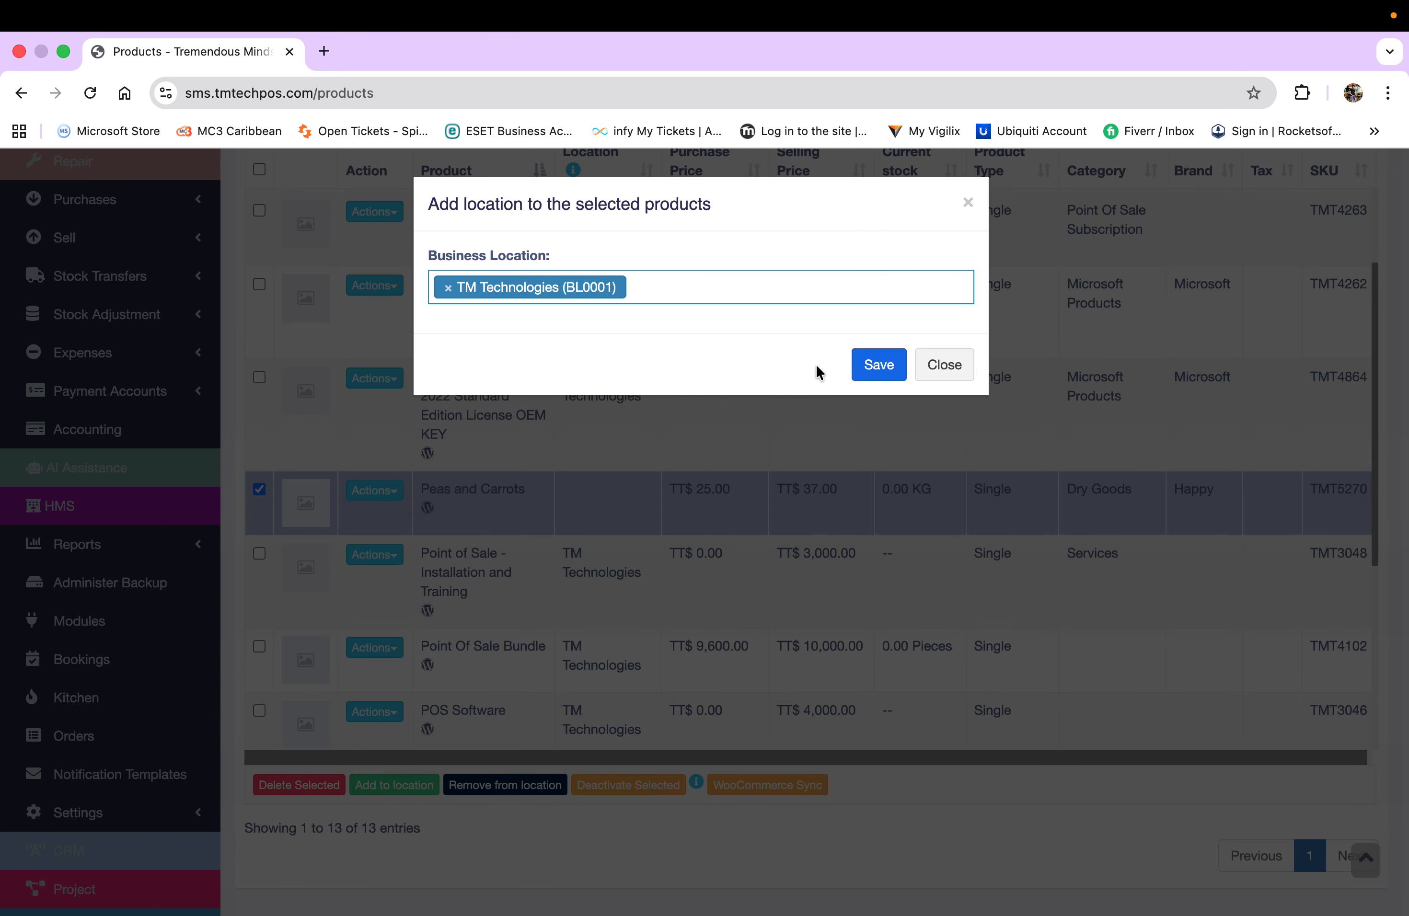
{"action": "left_click", "coordinate": [884, 369]}
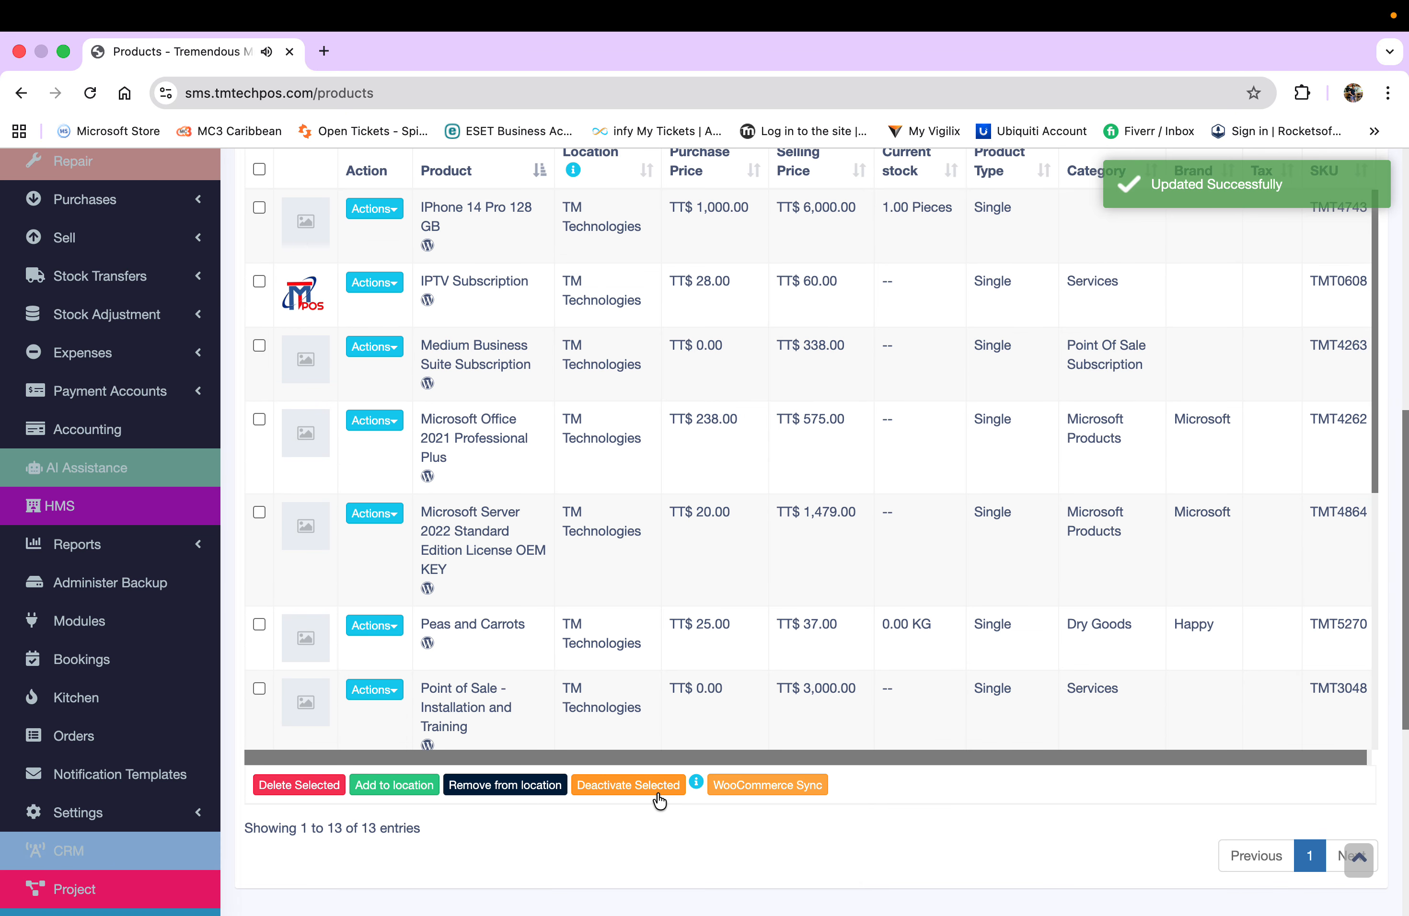
Step: Deactivate Peas and Carrots with the bulk operation, and review the product list
{"action": "left_click", "coordinate": [259, 624]}
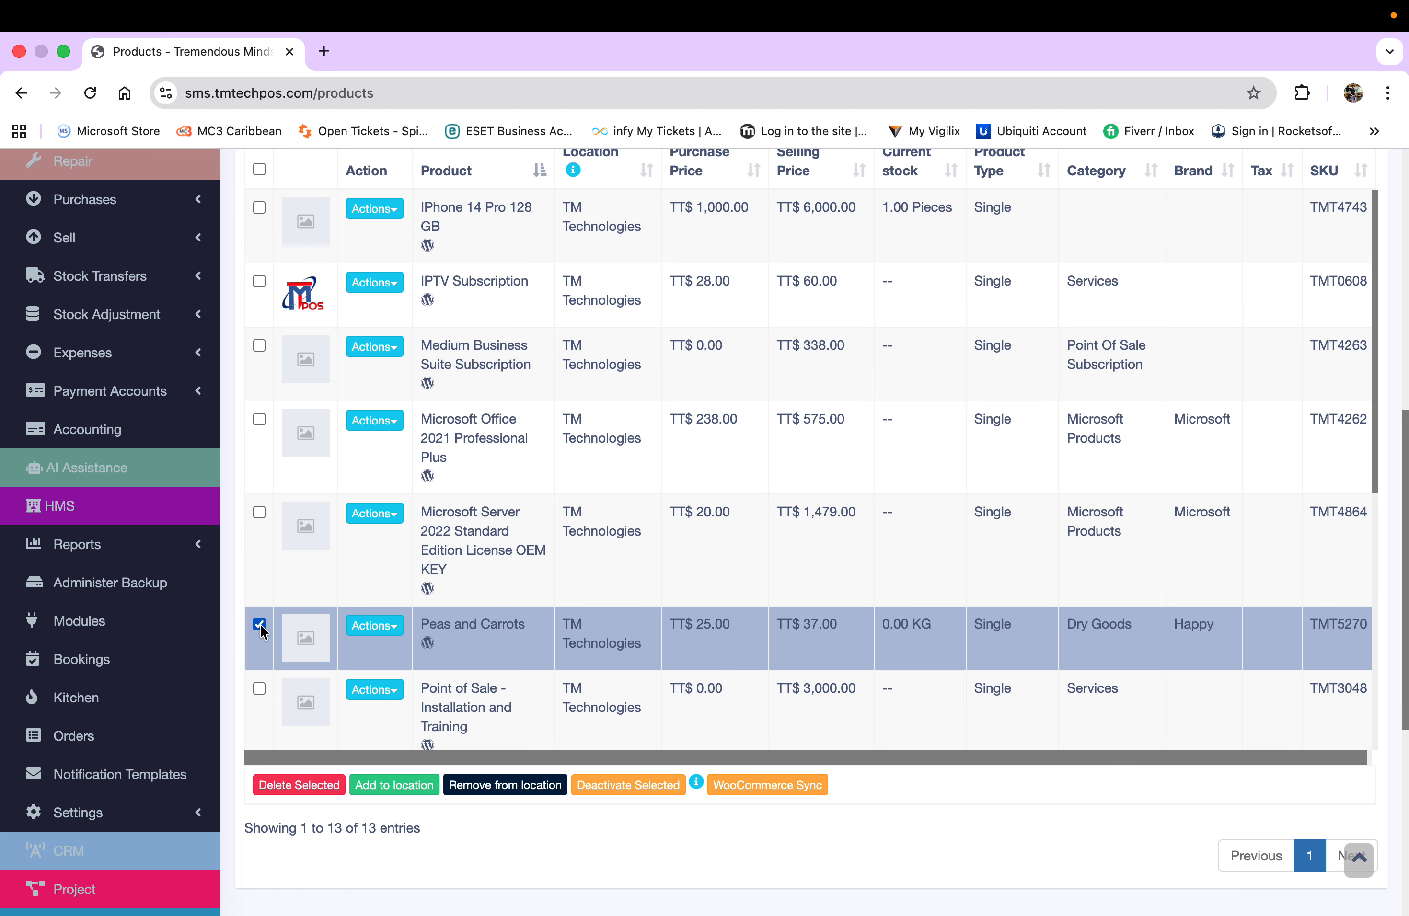
{"action": "left_click", "coordinate": [642, 795]}
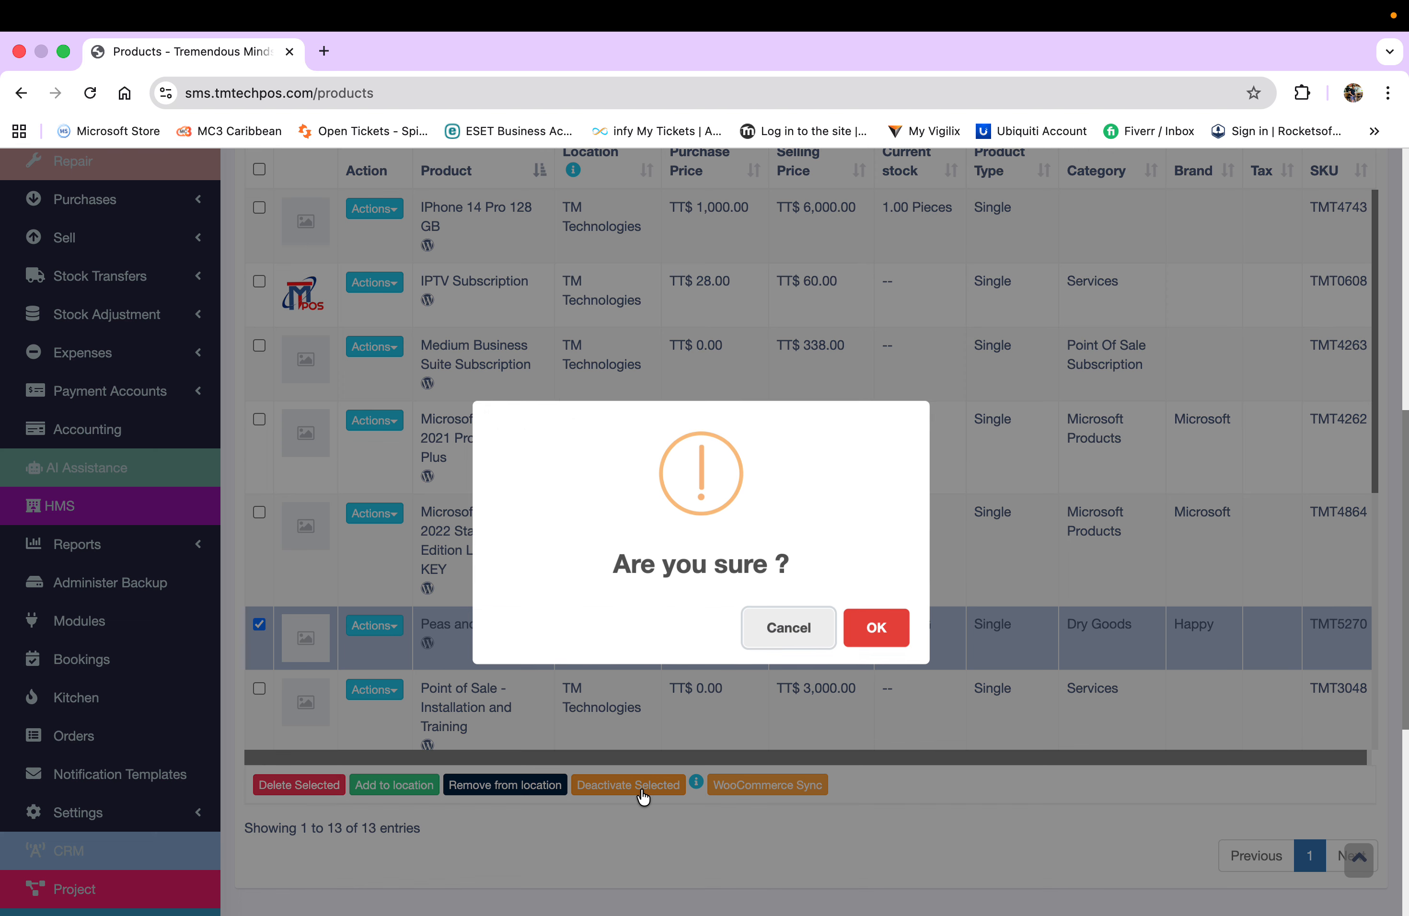
{"action": "left_click", "coordinate": [876, 628]}
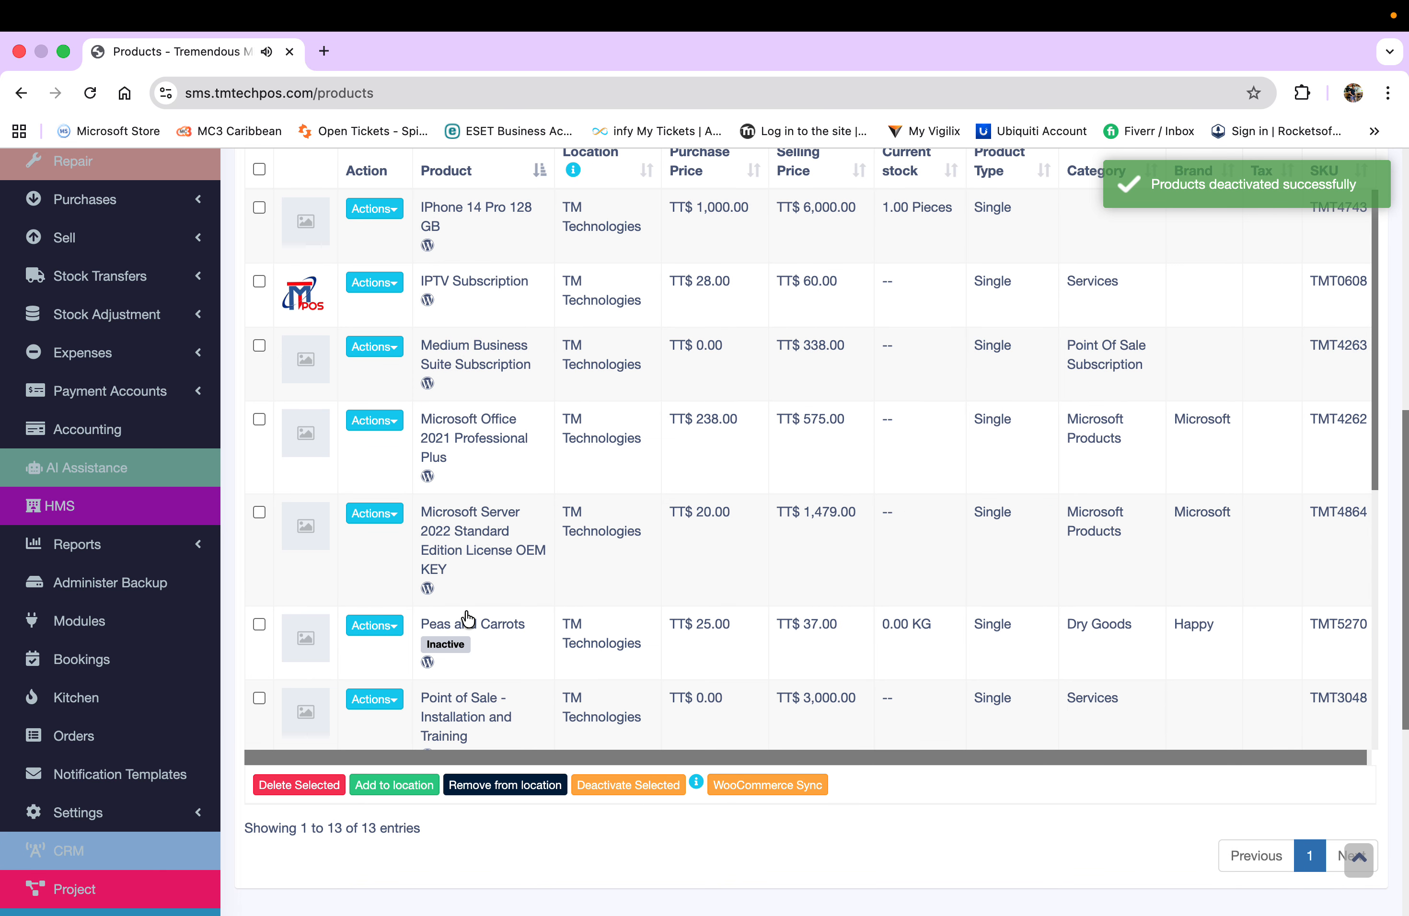
{"action": "scroll", "coordinate": [467, 620], "scroll_direction": "down", "scroll_amount": 2}
{"action": "scroll", "coordinate": [467, 620], "scroll_direction": "down", "scroll_amount": 12}
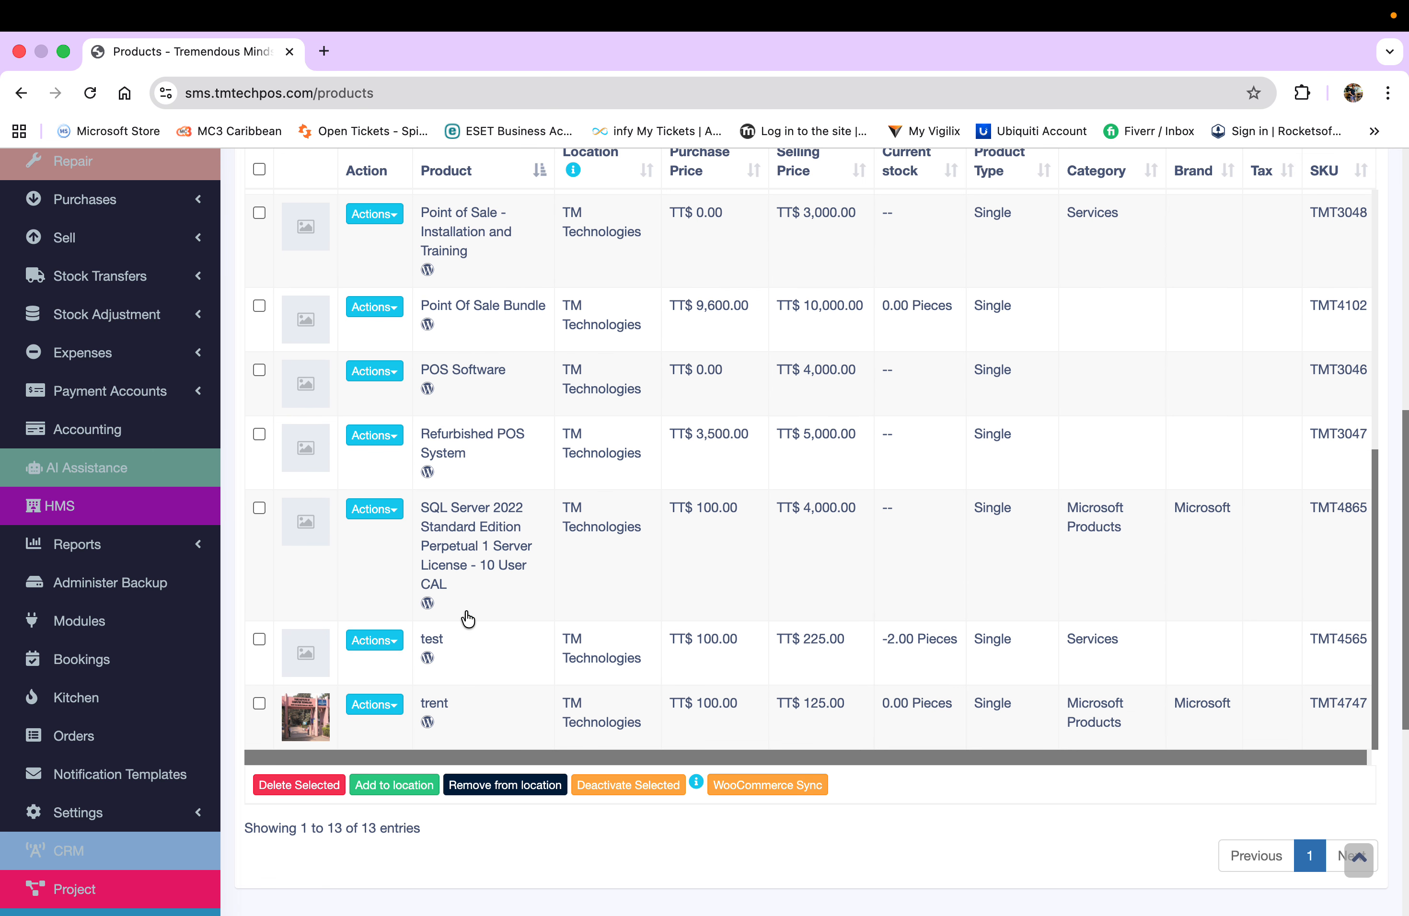
{"action": "scroll", "coordinate": [468, 620], "scroll_direction": "up", "scroll_amount": 9}
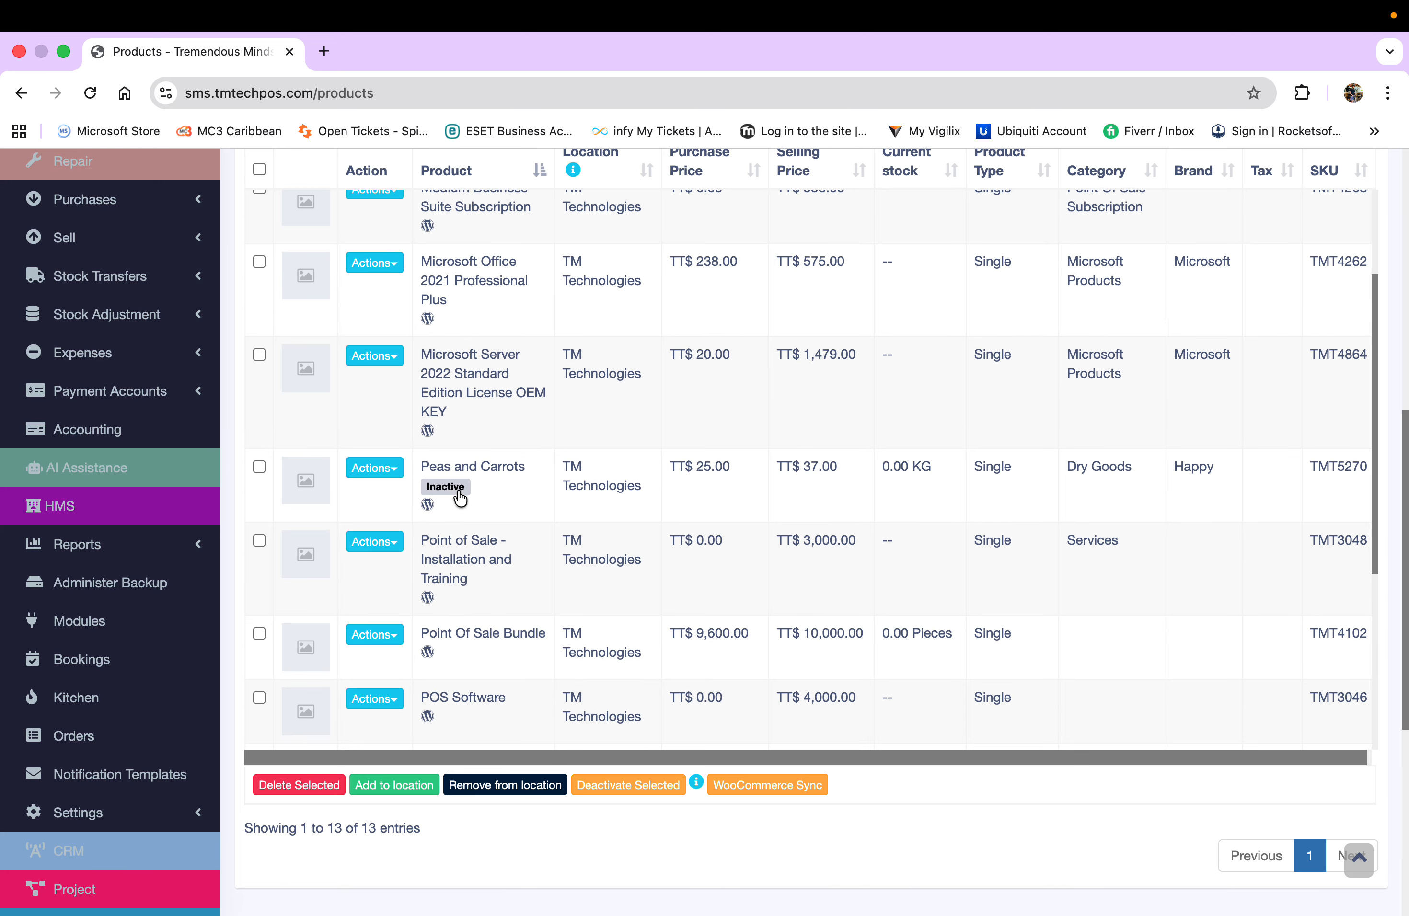
Step: Select the inactive Peas and Carrots product, check its available actions, and clear the selection
{"action": "left_click", "coordinate": [259, 467]}
{"action": "left_click", "coordinate": [386, 471]}
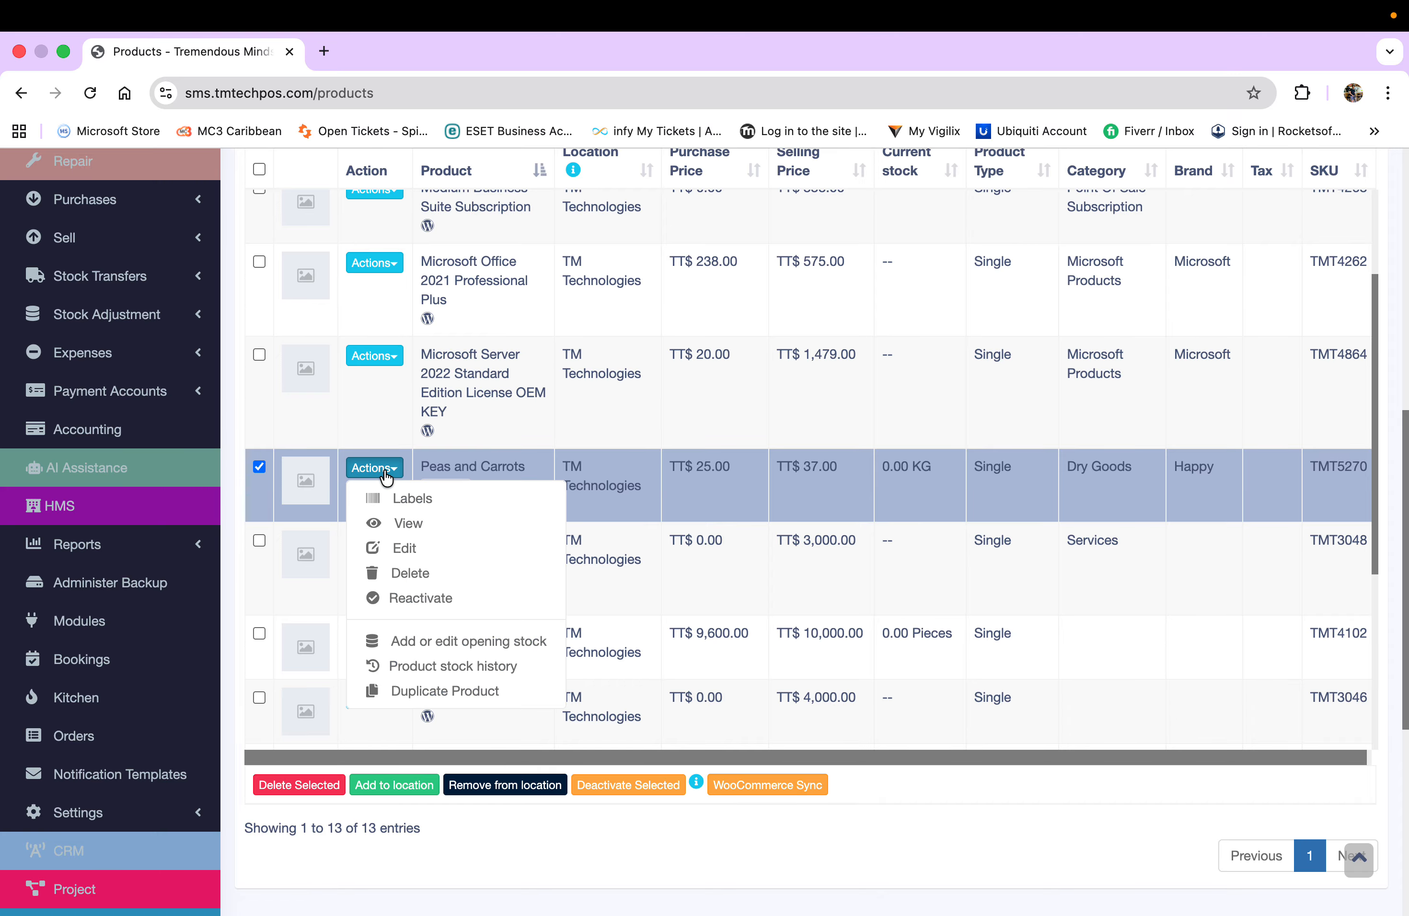
{"action": "left_click", "coordinate": [385, 473]}
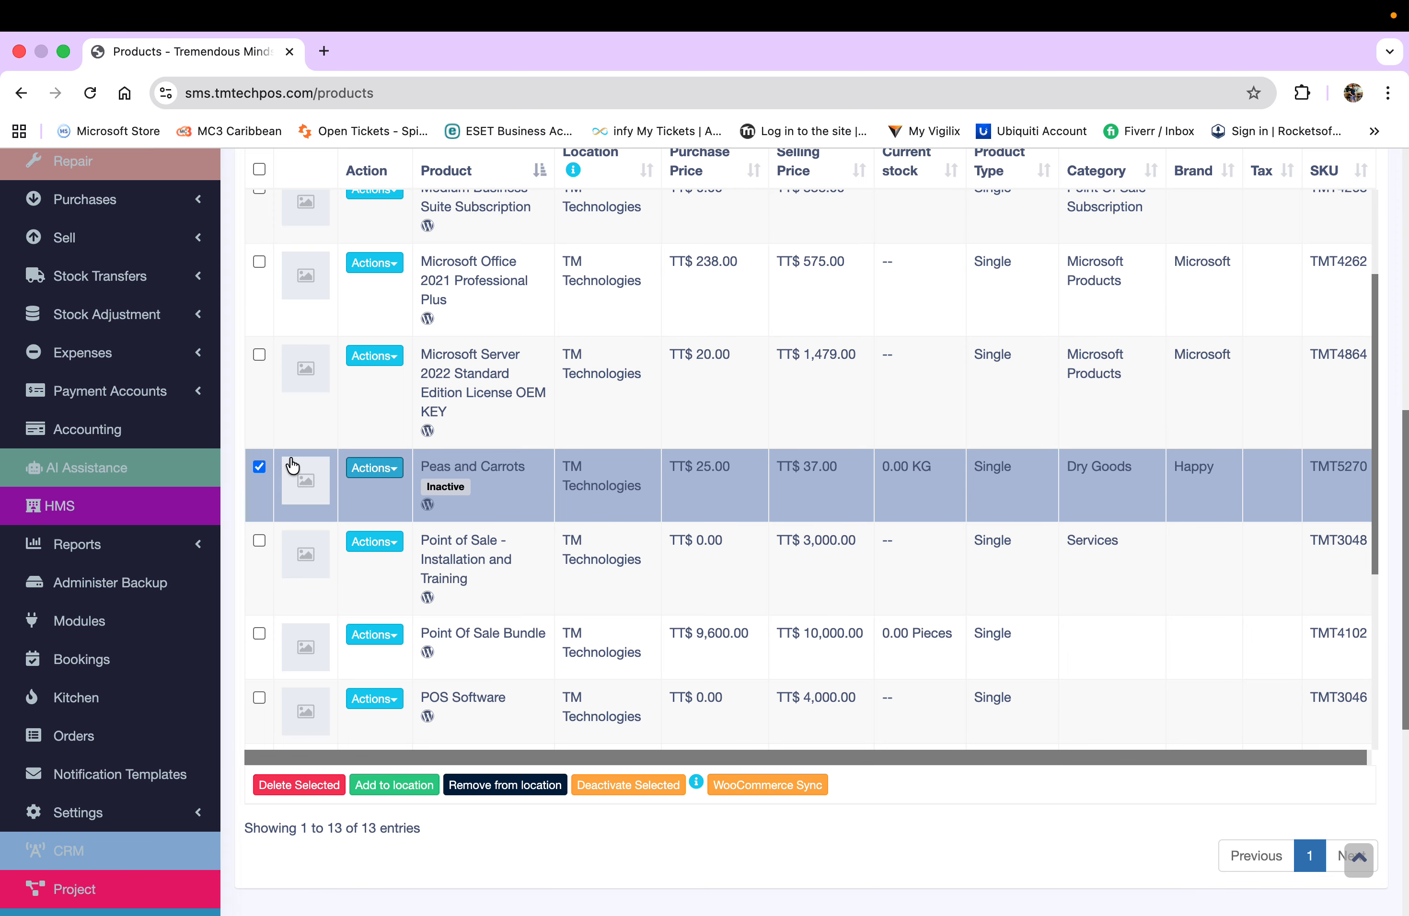
{"action": "left_click", "coordinate": [259, 468]}
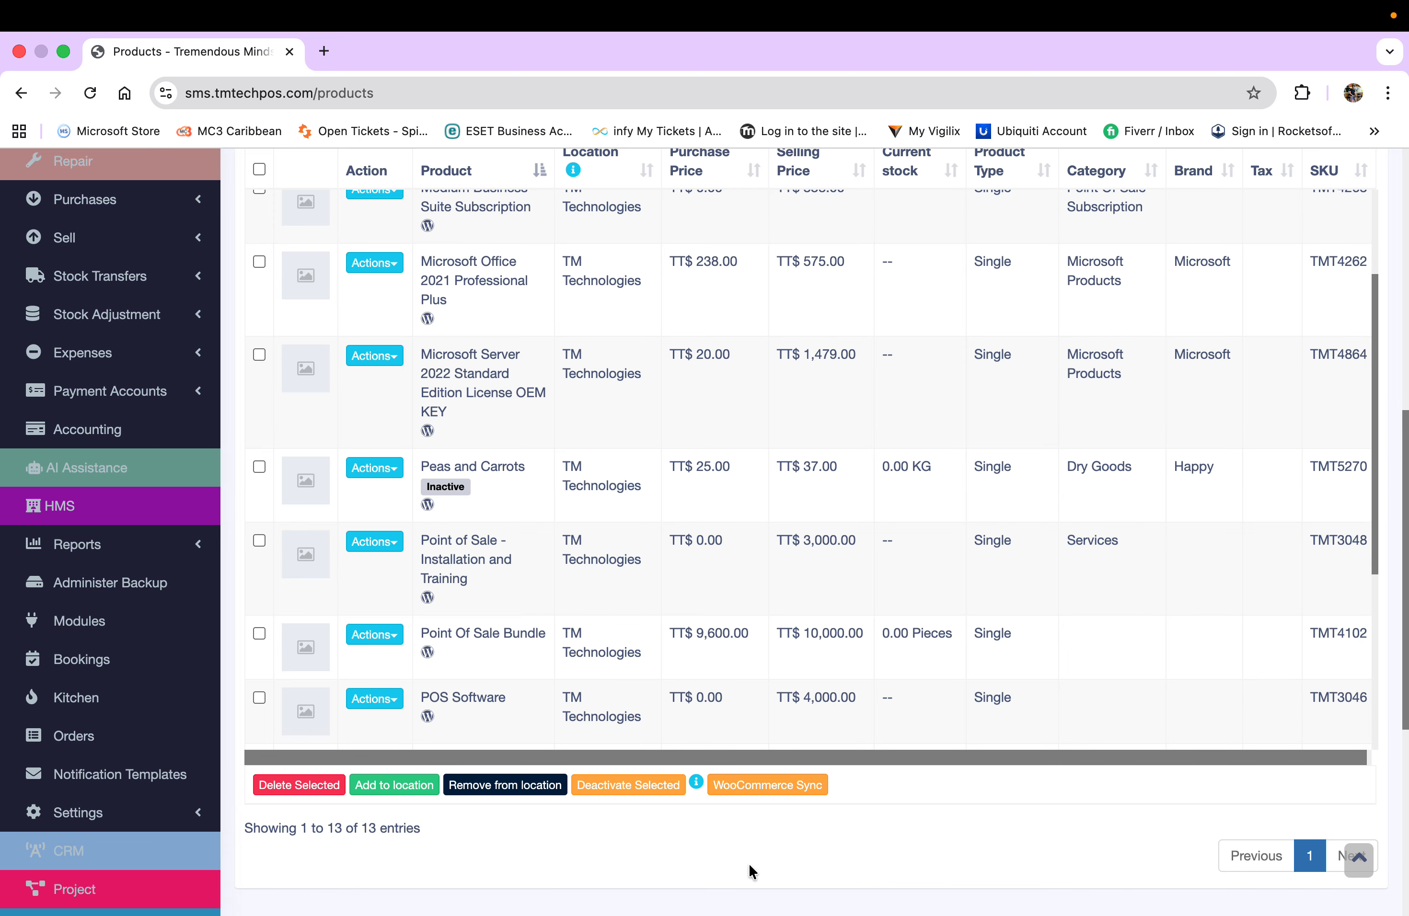
Step: Open the Add Product form from the Products section
{"action": "scroll", "coordinate": [749, 858], "scroll_direction": "down", "scroll_amount": 2}
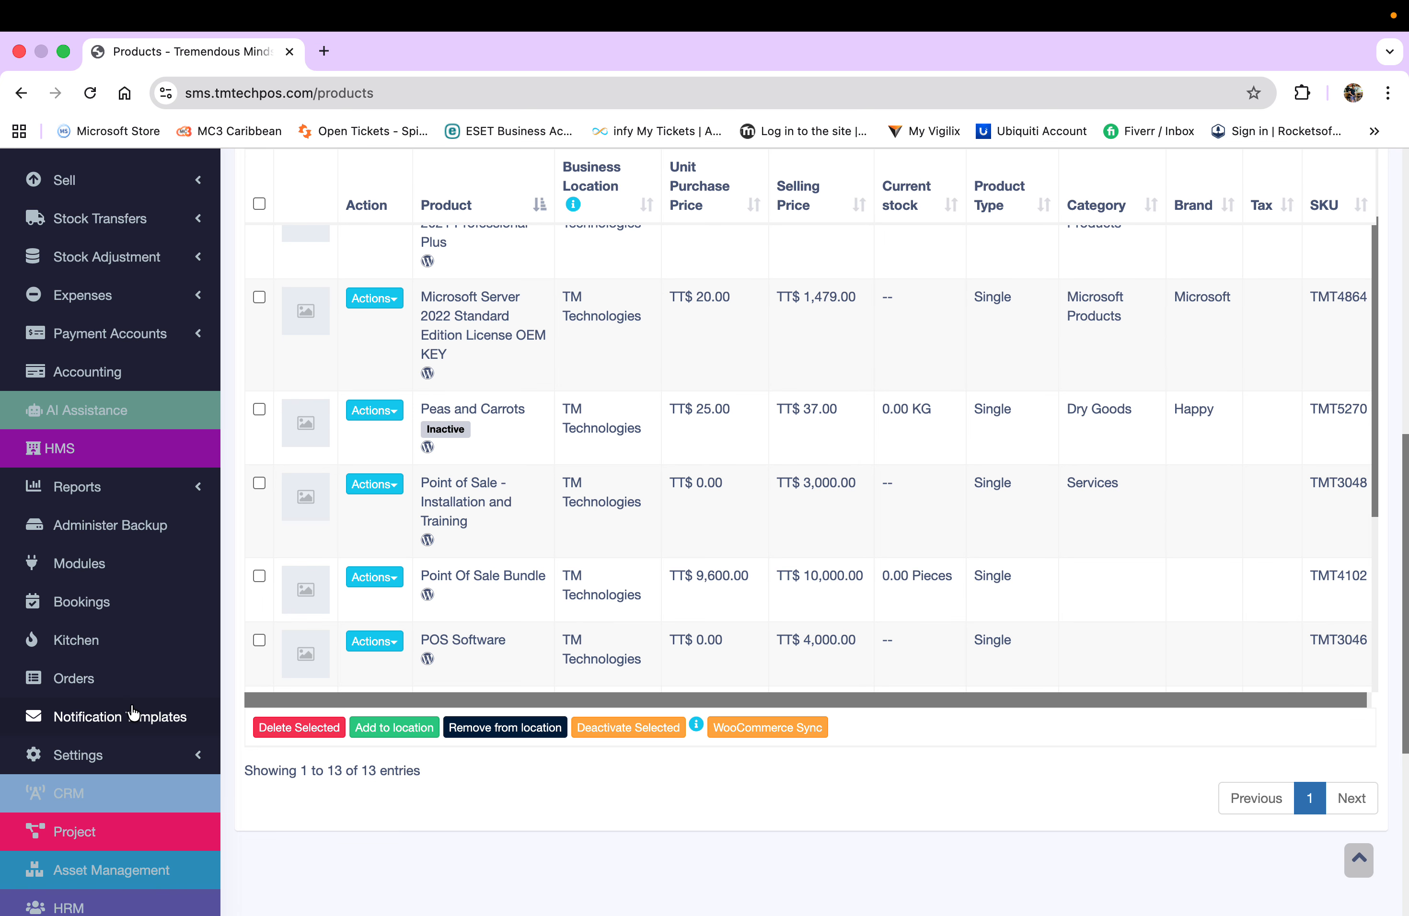
{"action": "scroll", "coordinate": [116, 714], "scroll_direction": "down", "scroll_amount": 3}
{"action": "scroll", "coordinate": [113, 712], "scroll_direction": "up", "scroll_amount": 5}
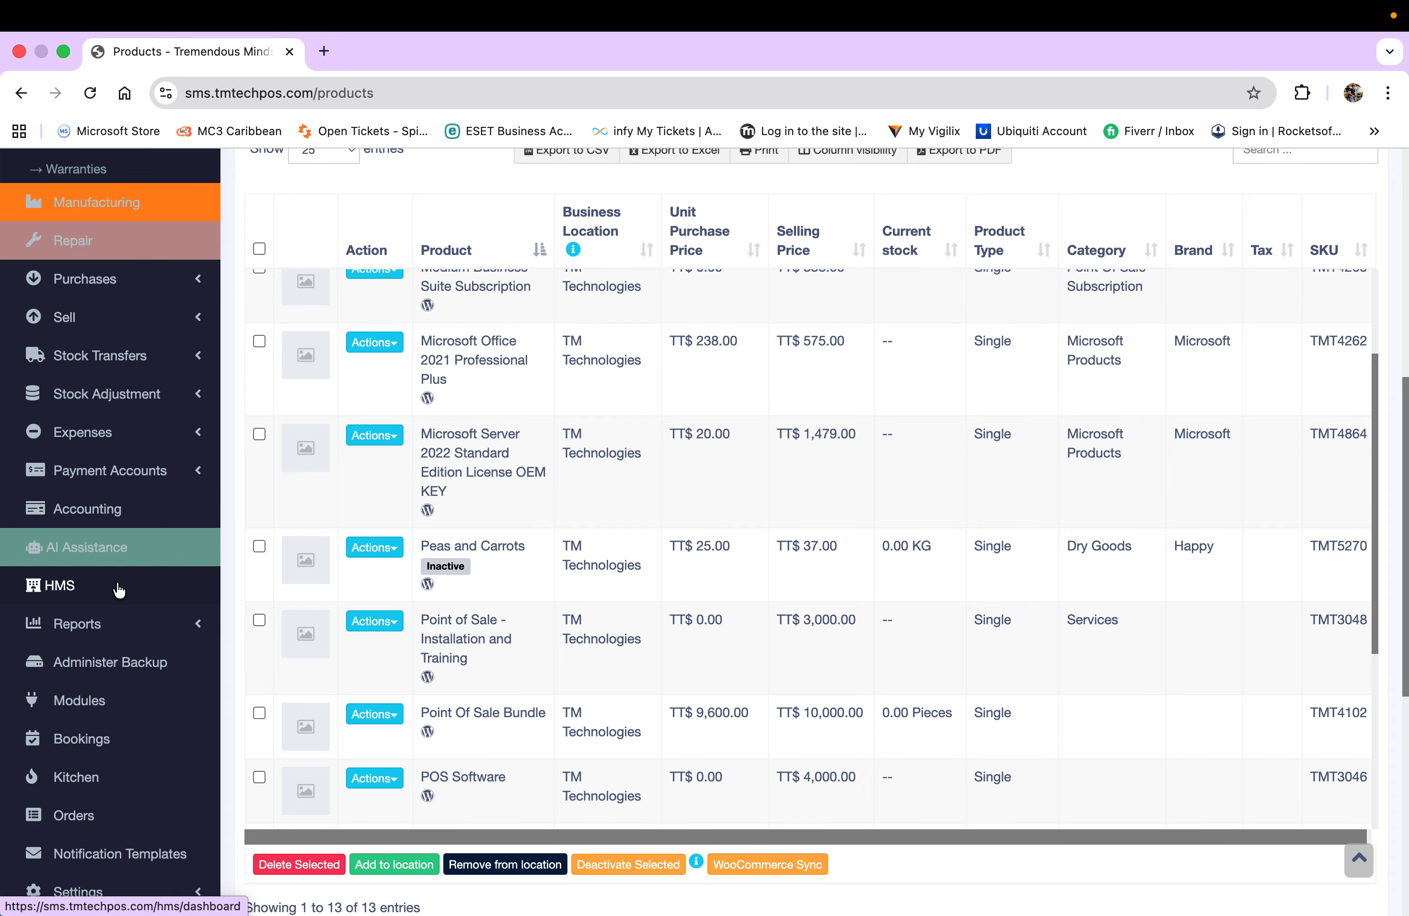
{"action": "scroll", "coordinate": [118, 589], "scroll_direction": "down", "scroll_amount": 2}
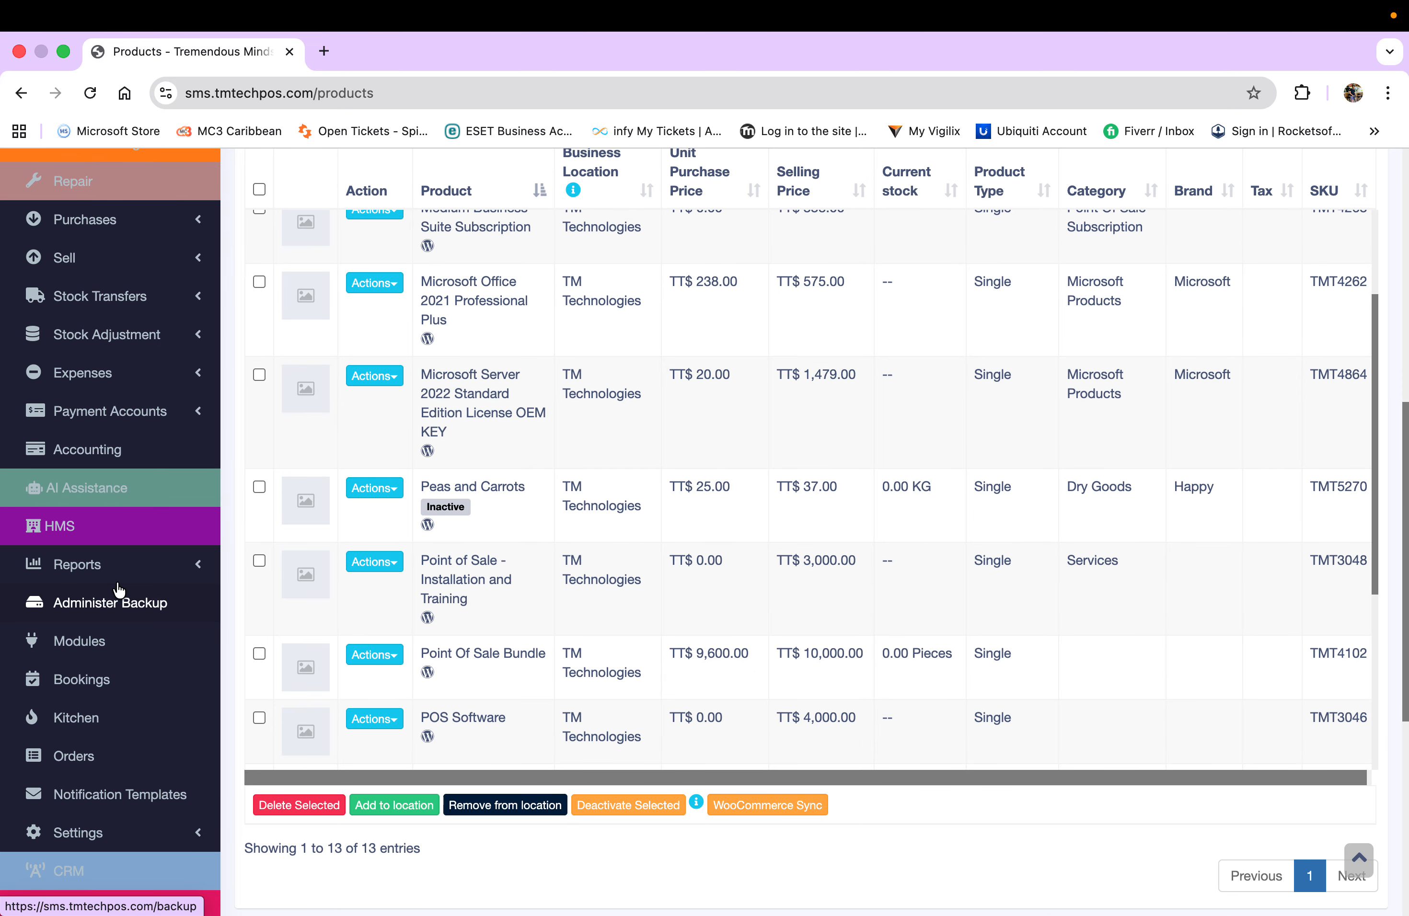
{"action": "scroll", "coordinate": [119, 589], "scroll_direction": "up", "scroll_amount": 3}
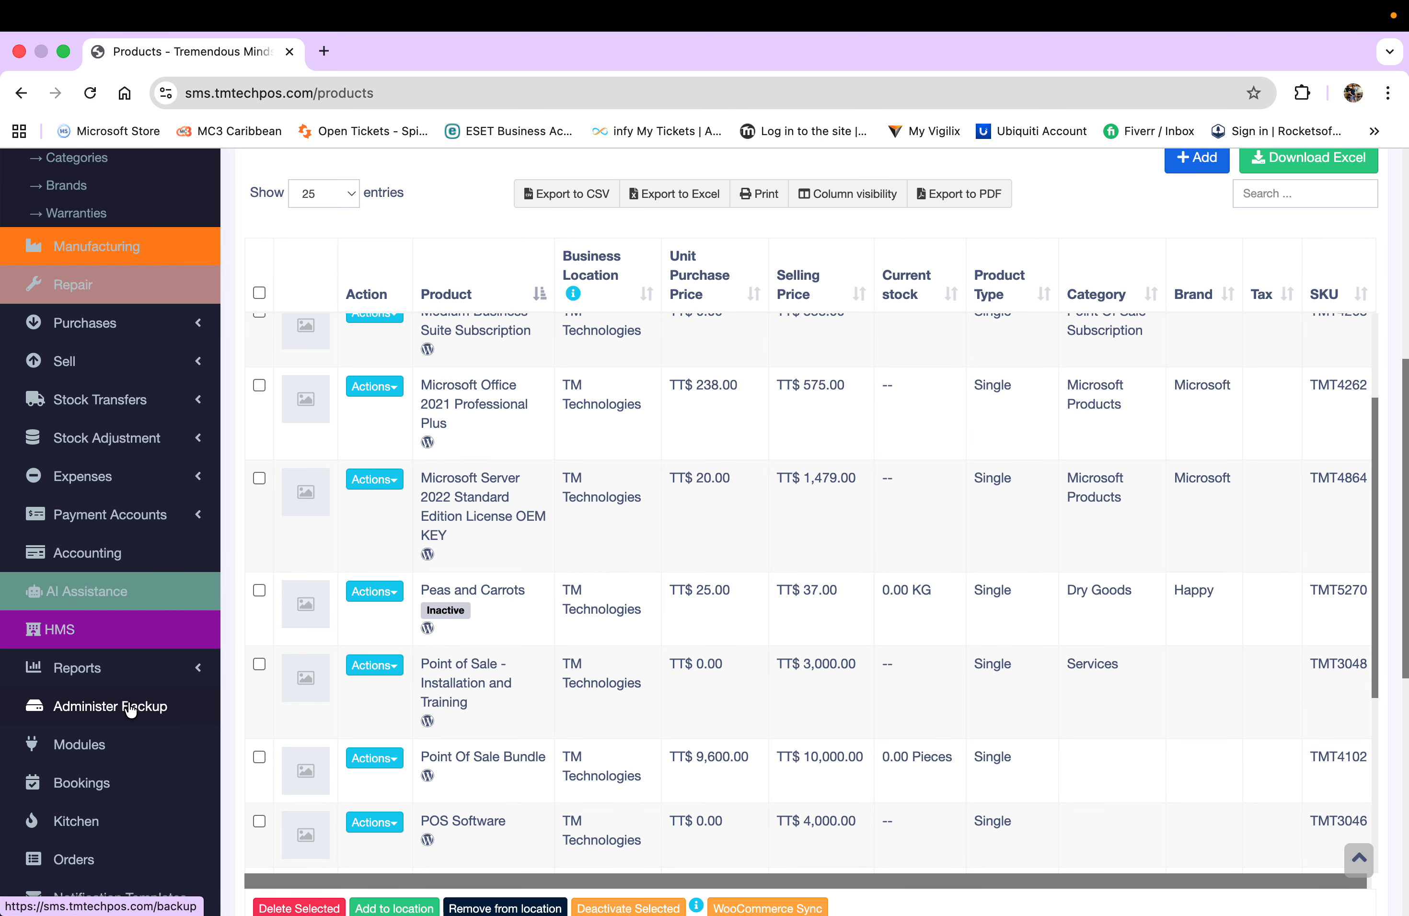
{"action": "scroll", "coordinate": [43, 447], "scroll_direction": "up", "scroll_amount": 5}
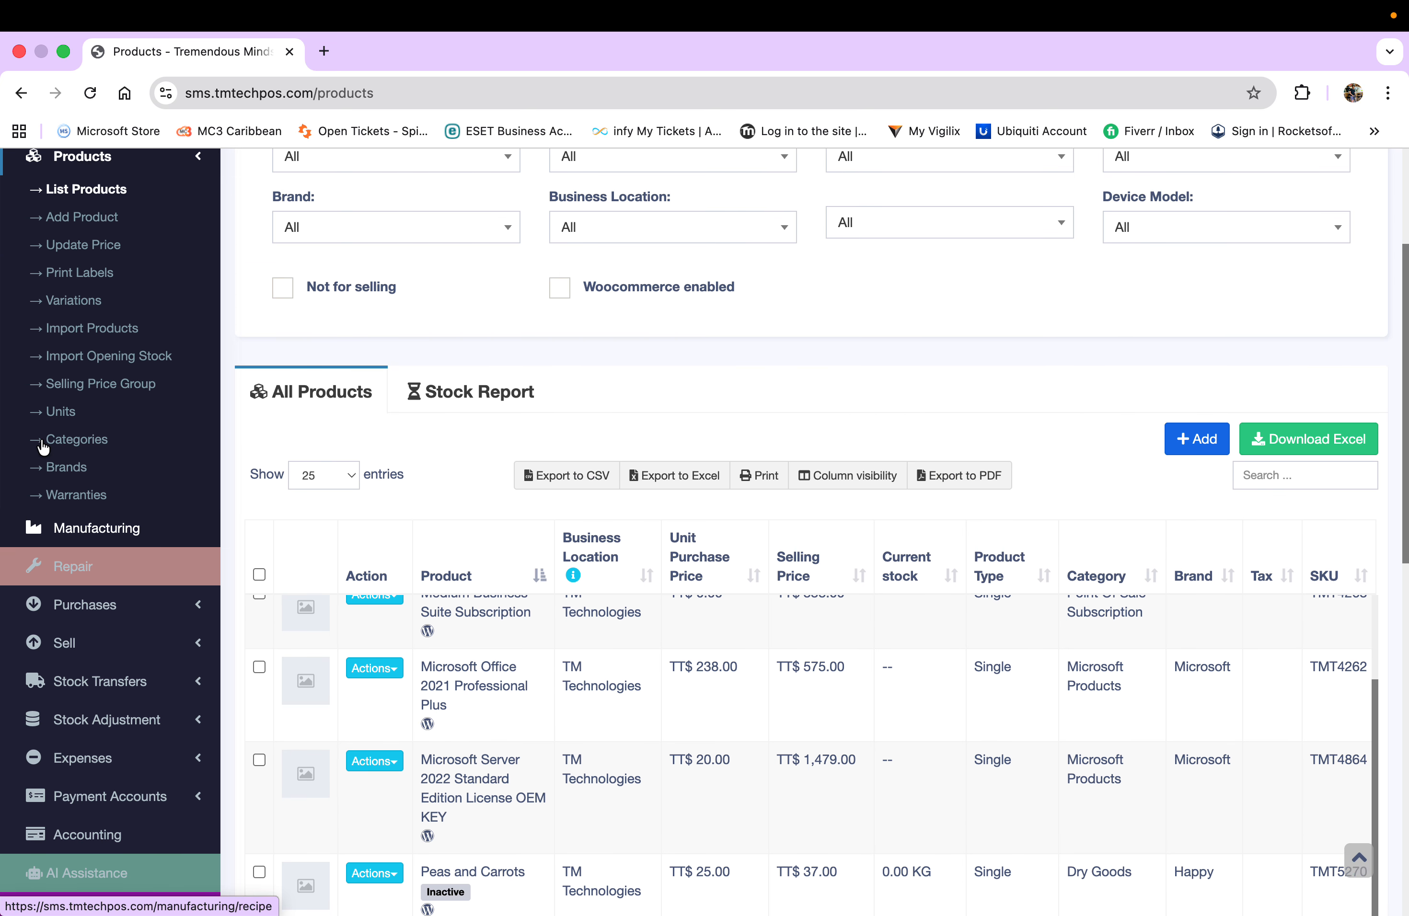
{"action": "scroll", "coordinate": [42, 448], "scroll_direction": "up", "scroll_amount": 1}
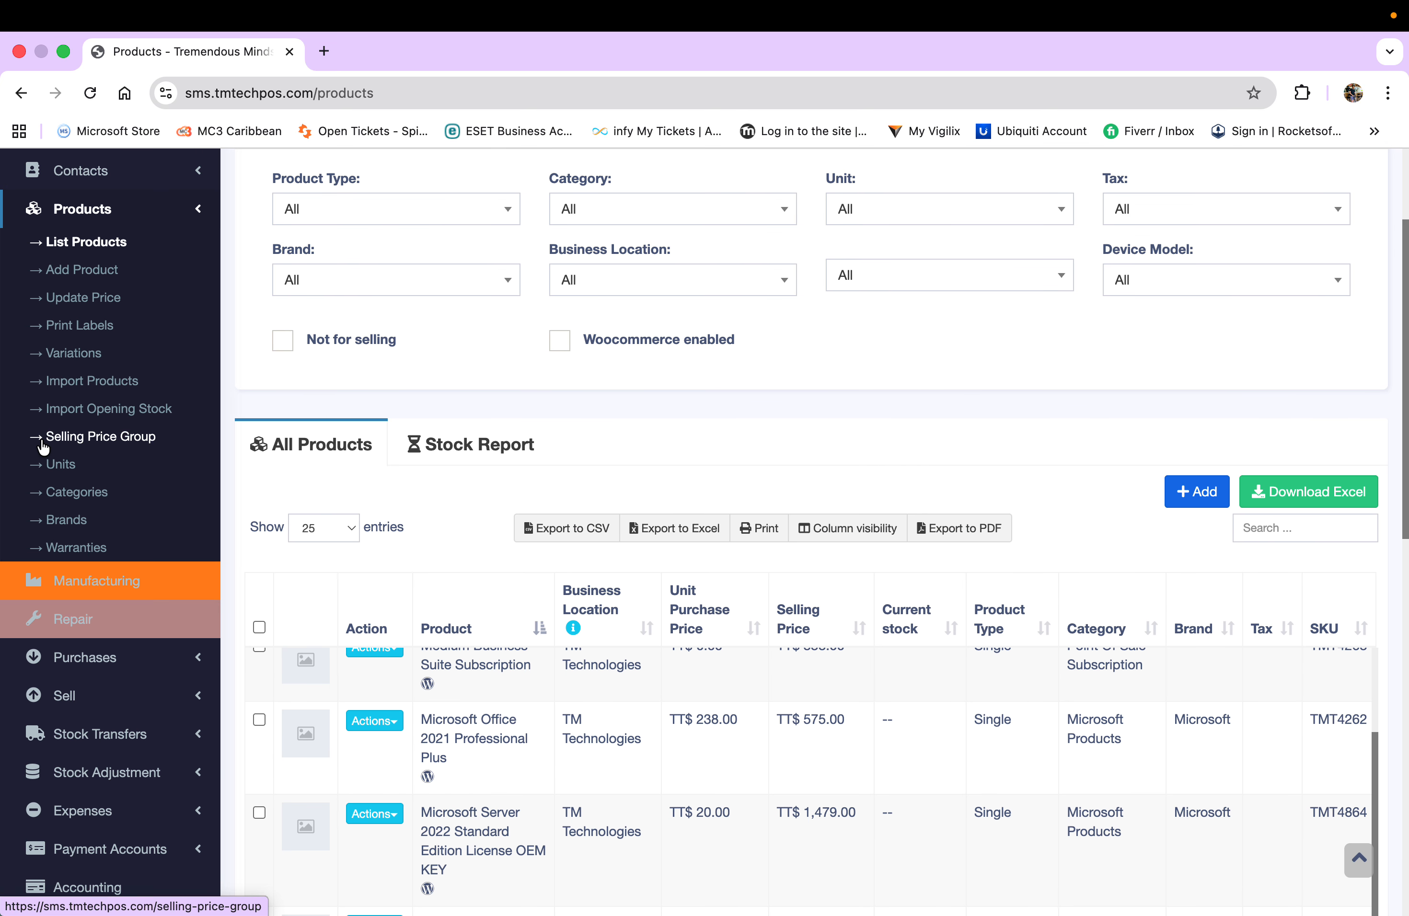
{"action": "left_click", "coordinate": [88, 273]}
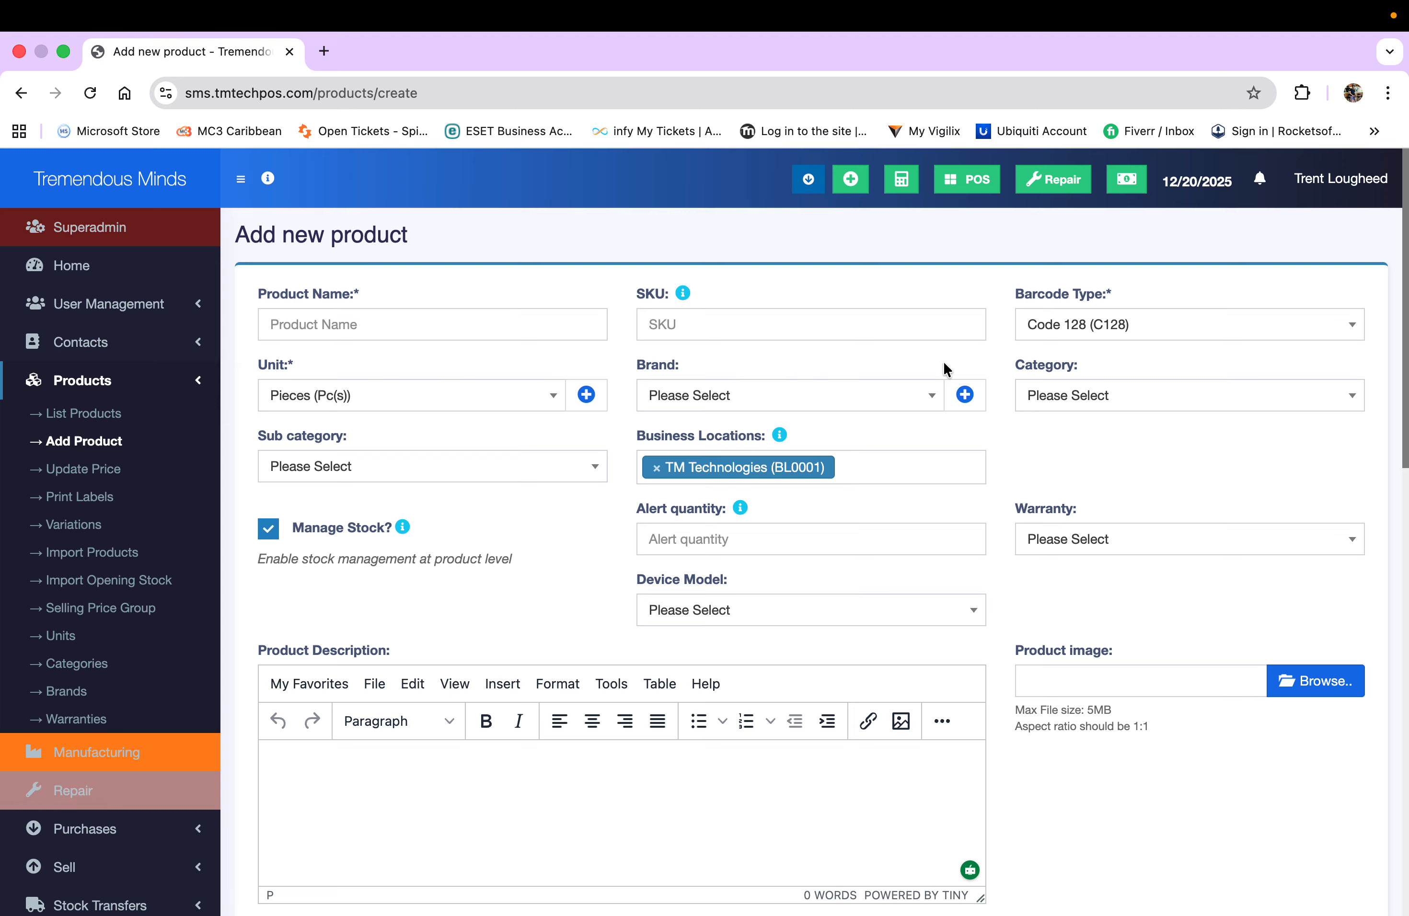
Step: Examine the Product Name field and the category choices in the new product form without entering anything
{"action": "left_click", "coordinate": [424, 319]}
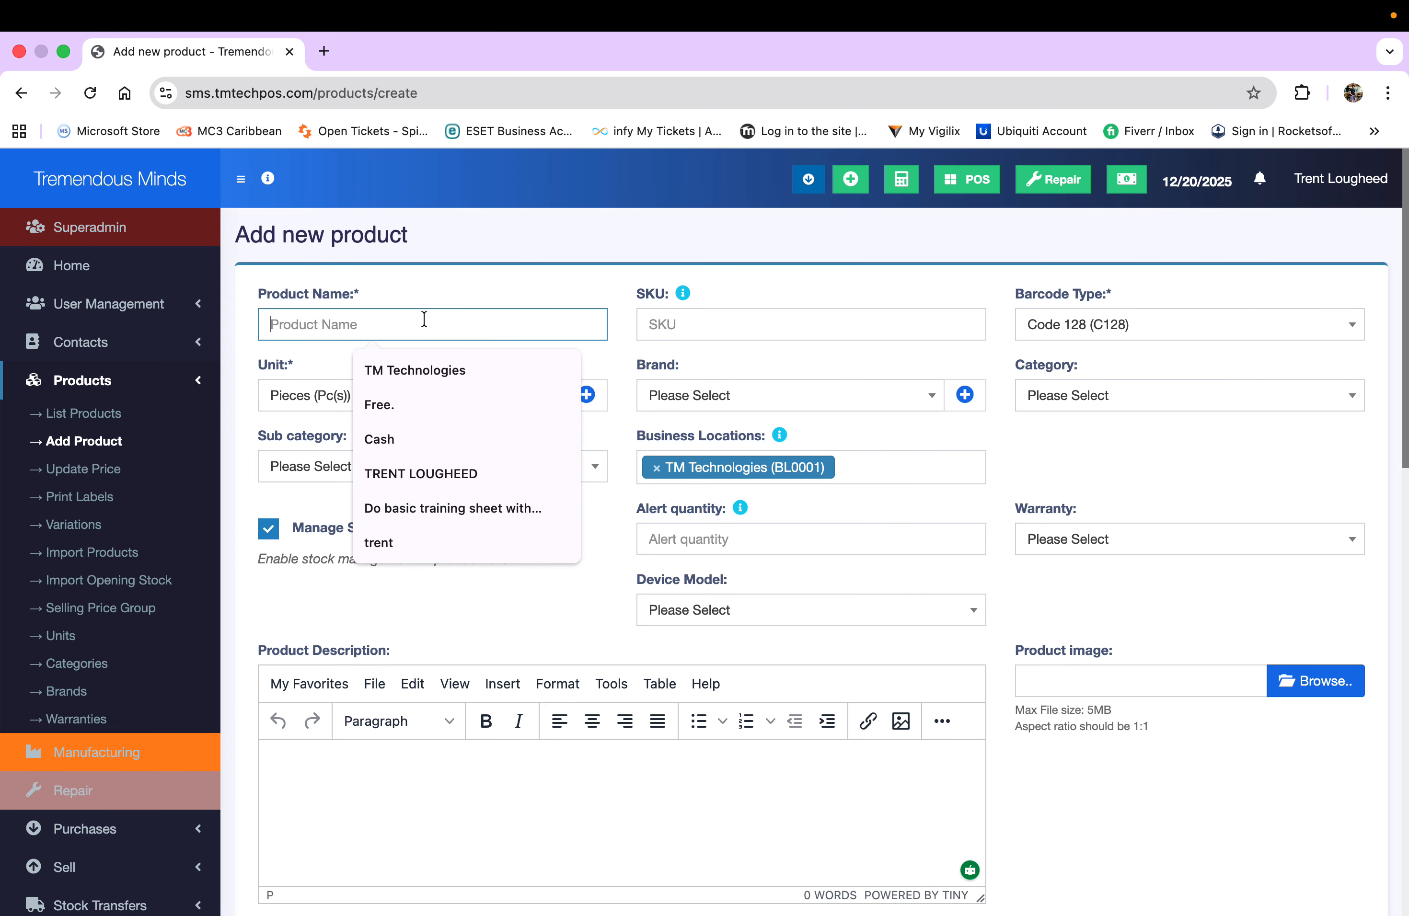
{"action": "left_click", "coordinate": [487, 290]}
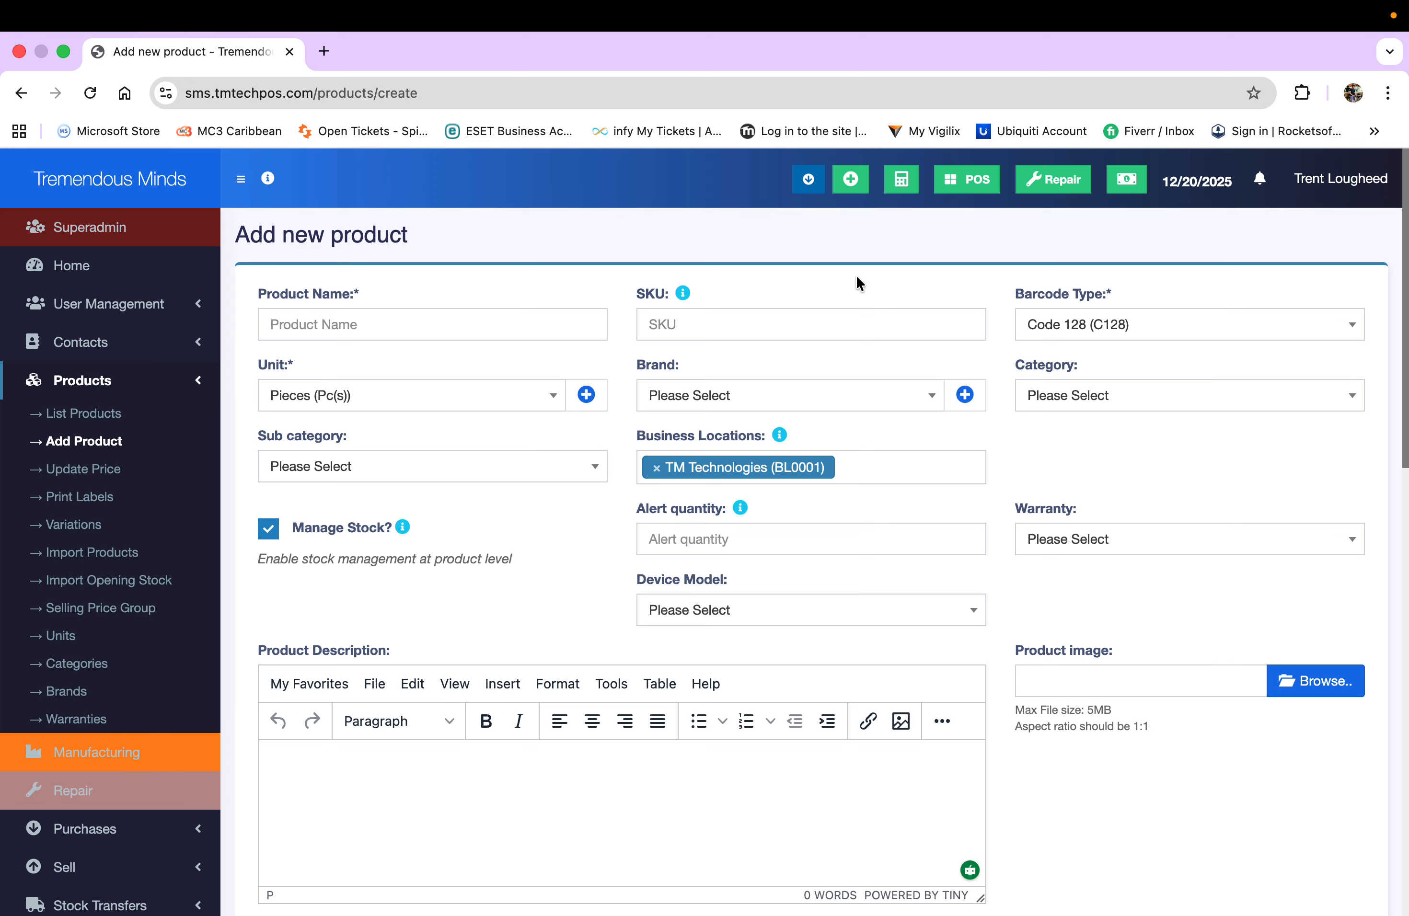
{"action": "left_click", "coordinate": [1128, 397]}
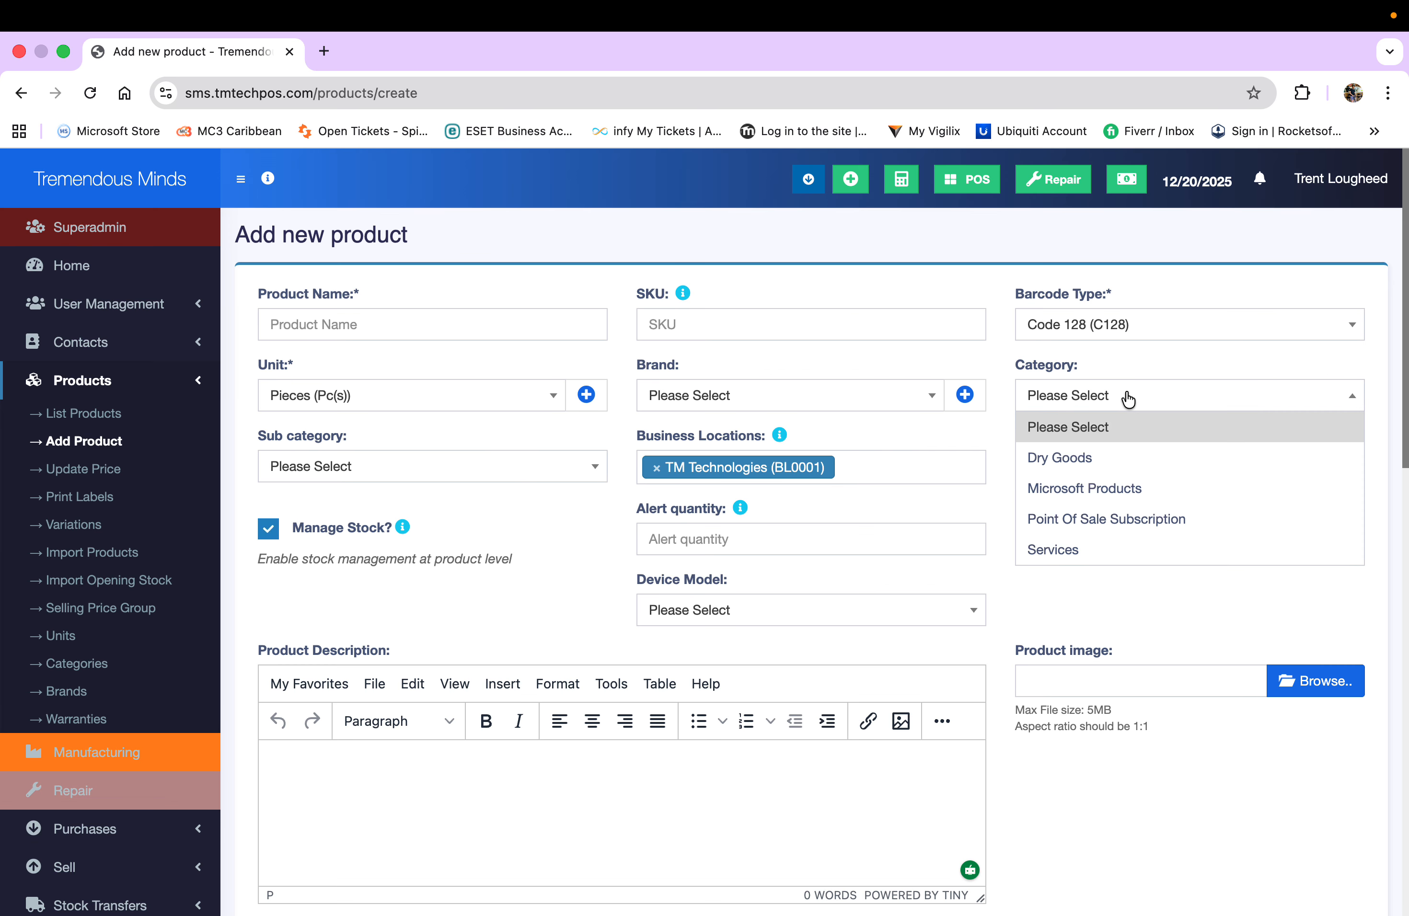
{"action": "left_click", "coordinate": [1128, 397]}
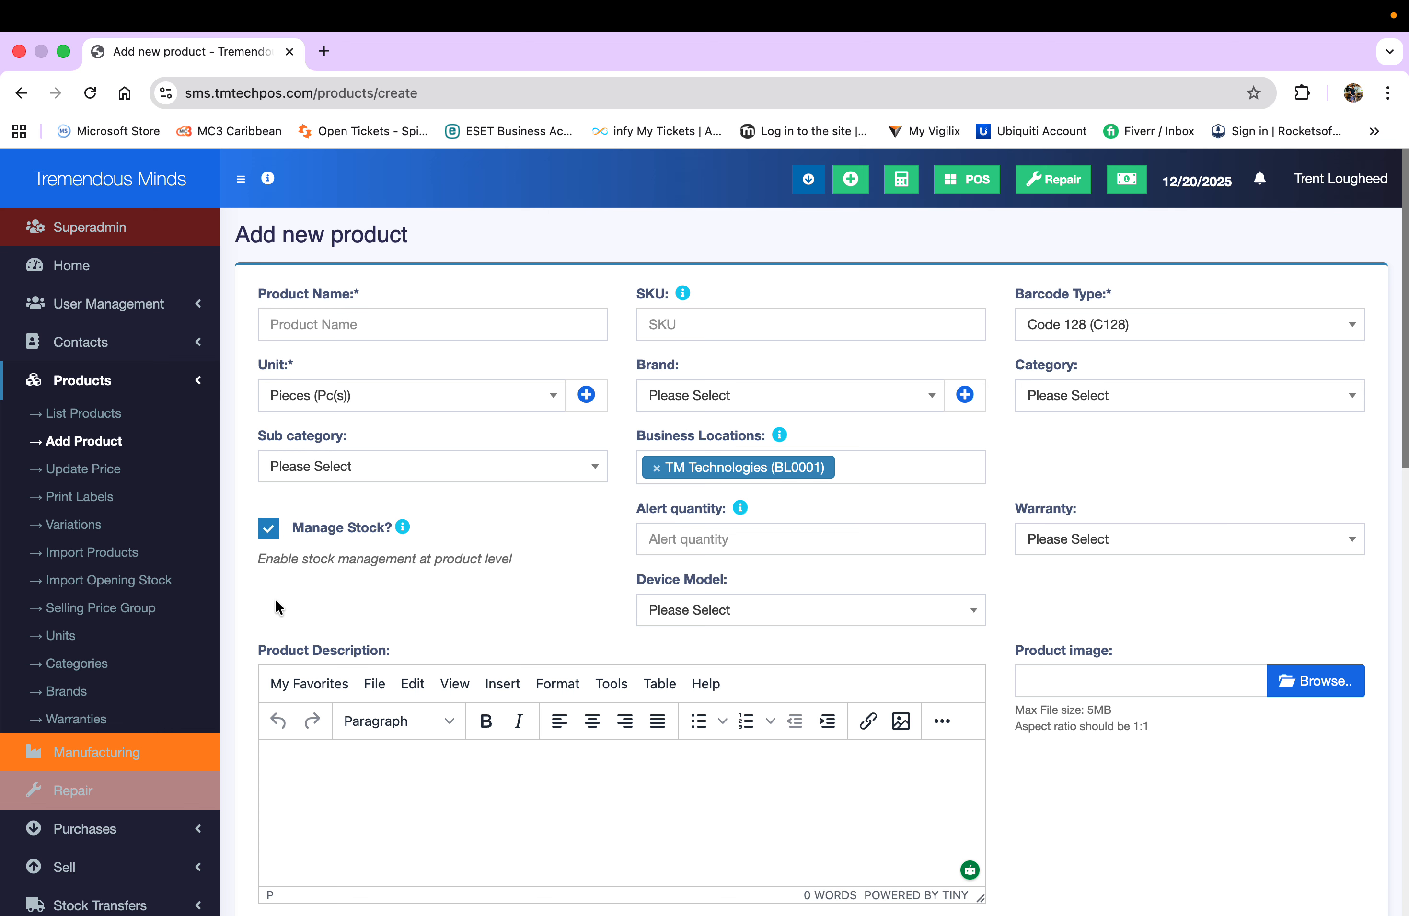
Step: Leave the new product form without saving and go to the product Categories list
{"action": "left_click", "coordinate": [84, 667]}
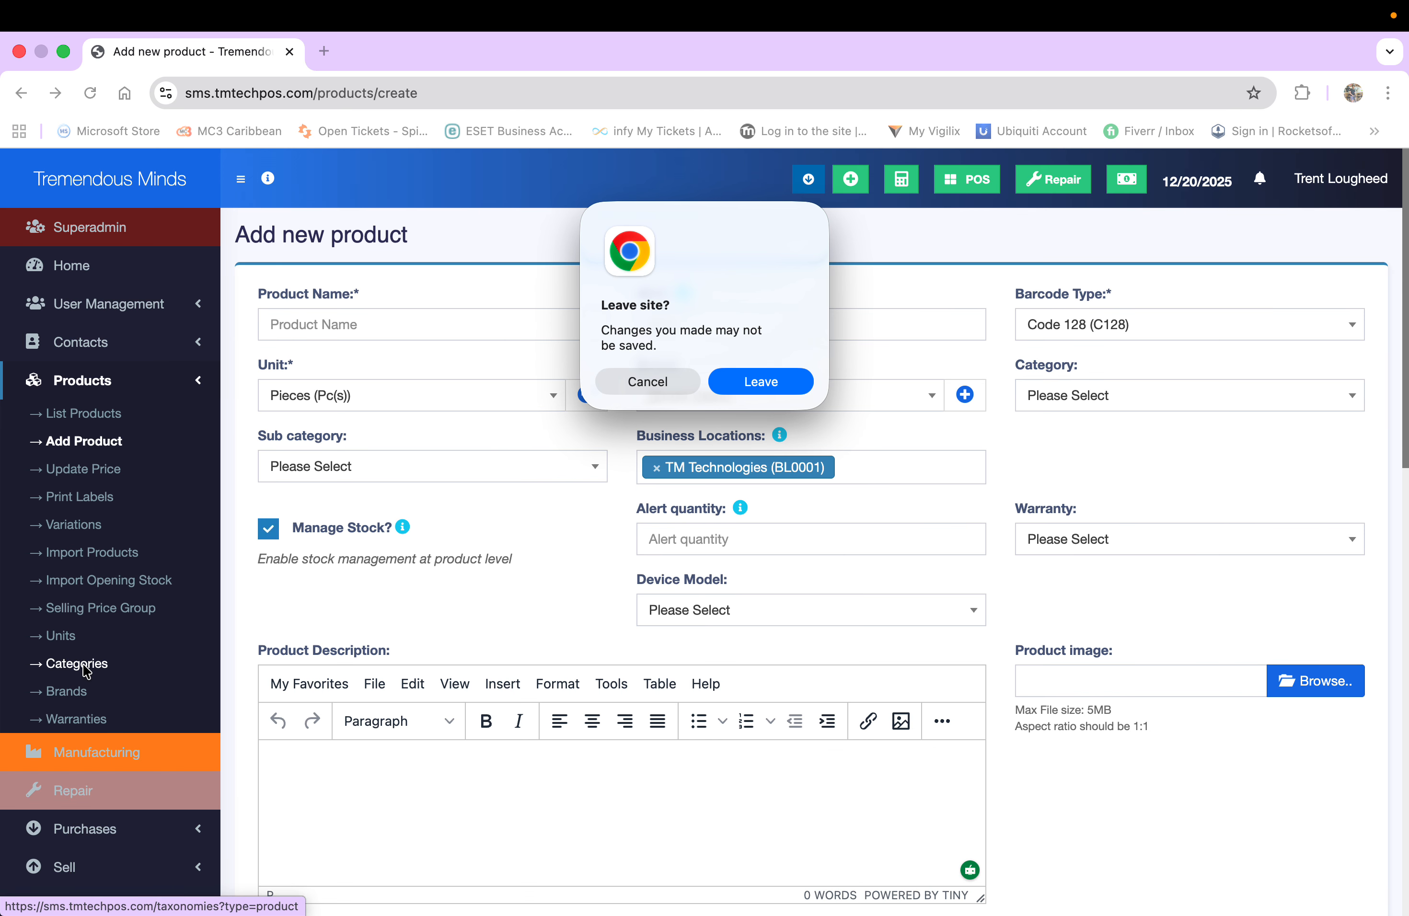
{"action": "left_click", "coordinate": [669, 384]}
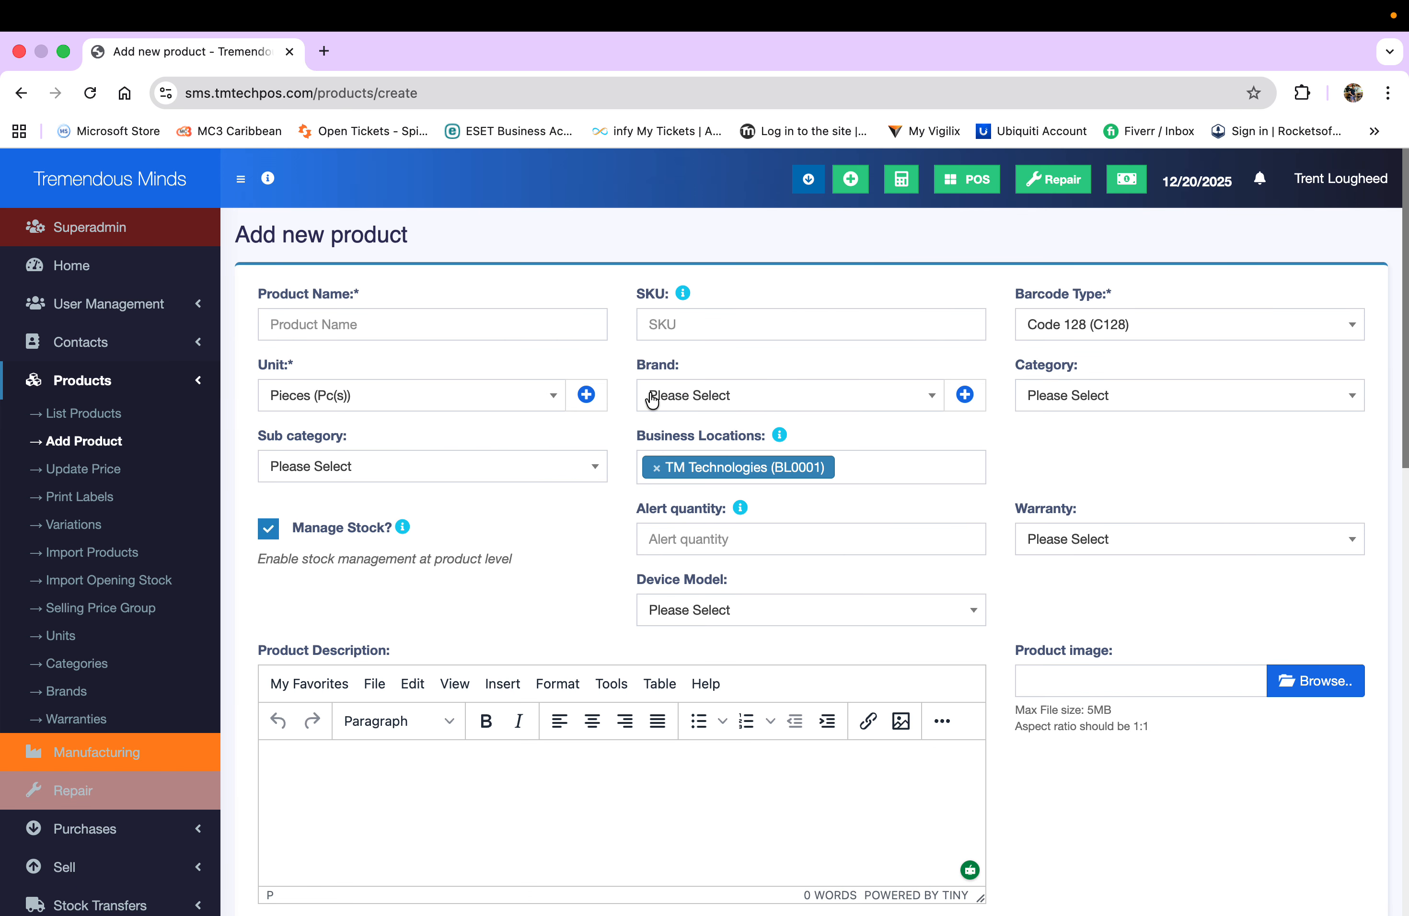
{"action": "left_click", "coordinate": [87, 666]}
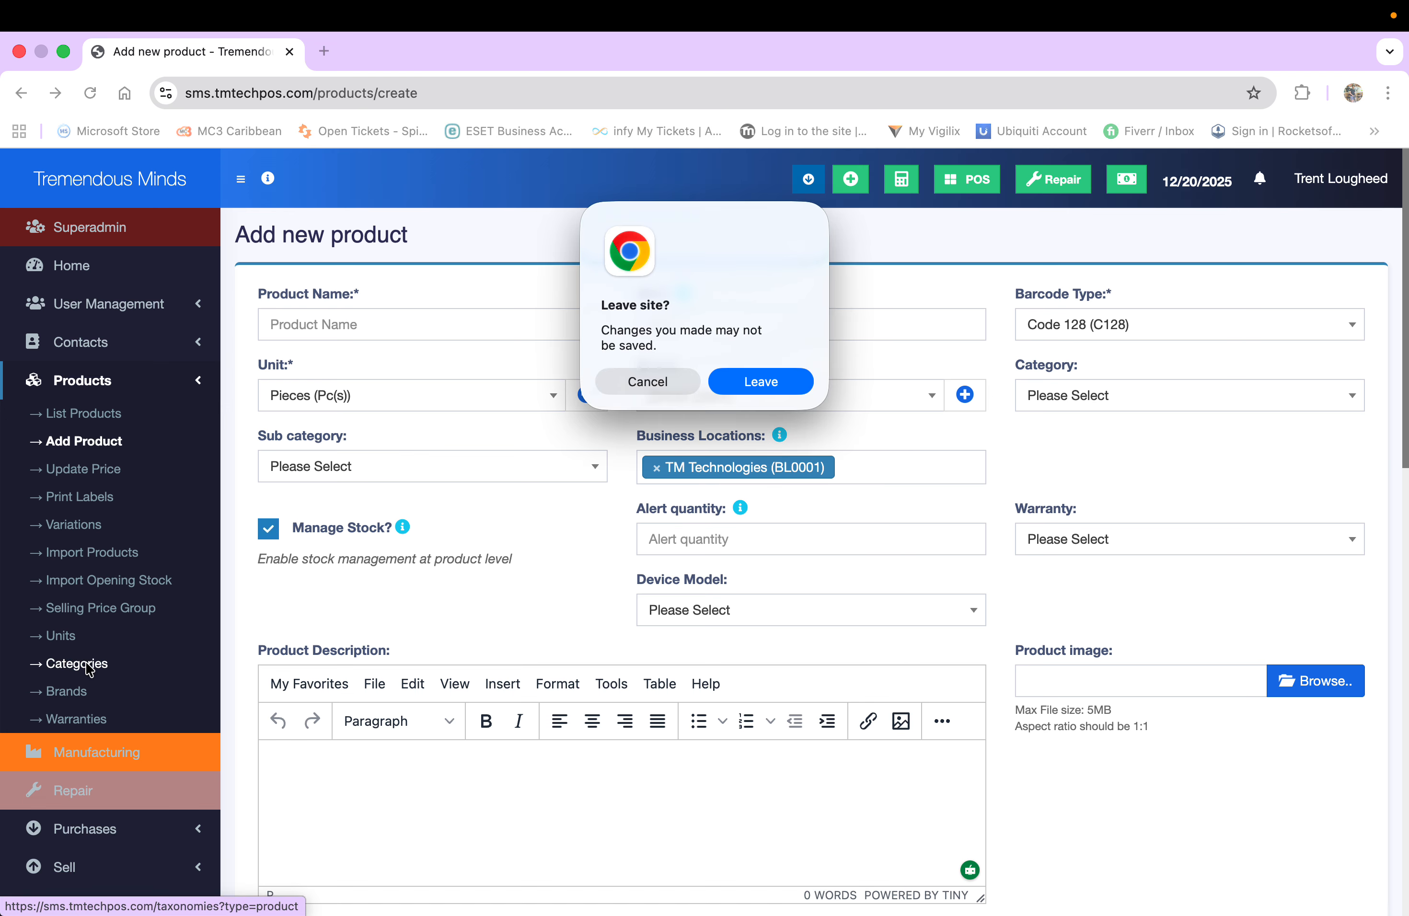
{"action": "left_click", "coordinate": [716, 384]}
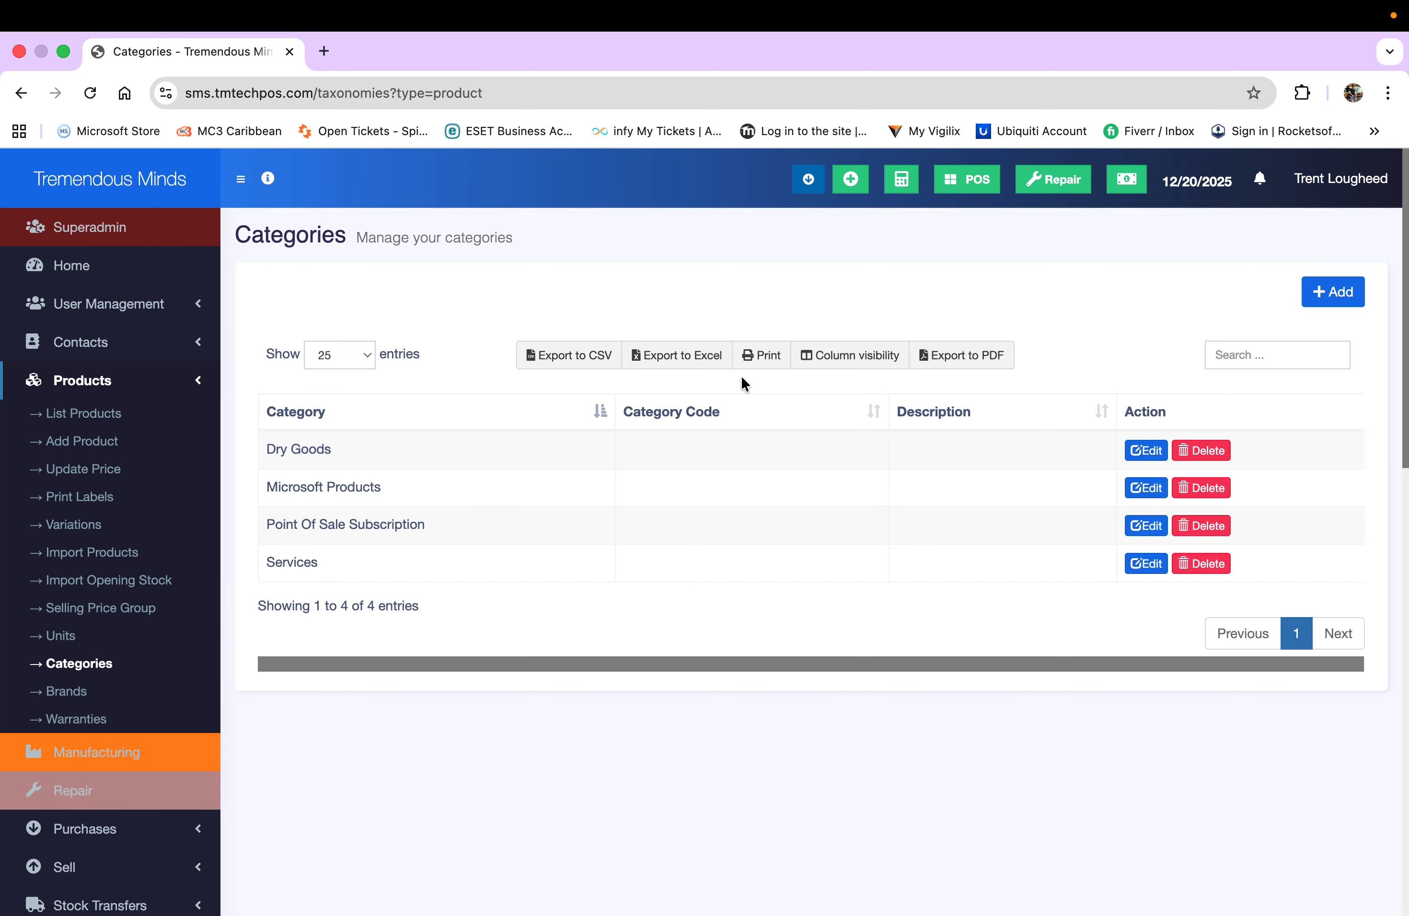
Step: Start a new product category named "tutorial" with the description "tutorial purposes", leaving the category code blank
{"action": "left_click", "coordinate": [1335, 292]}
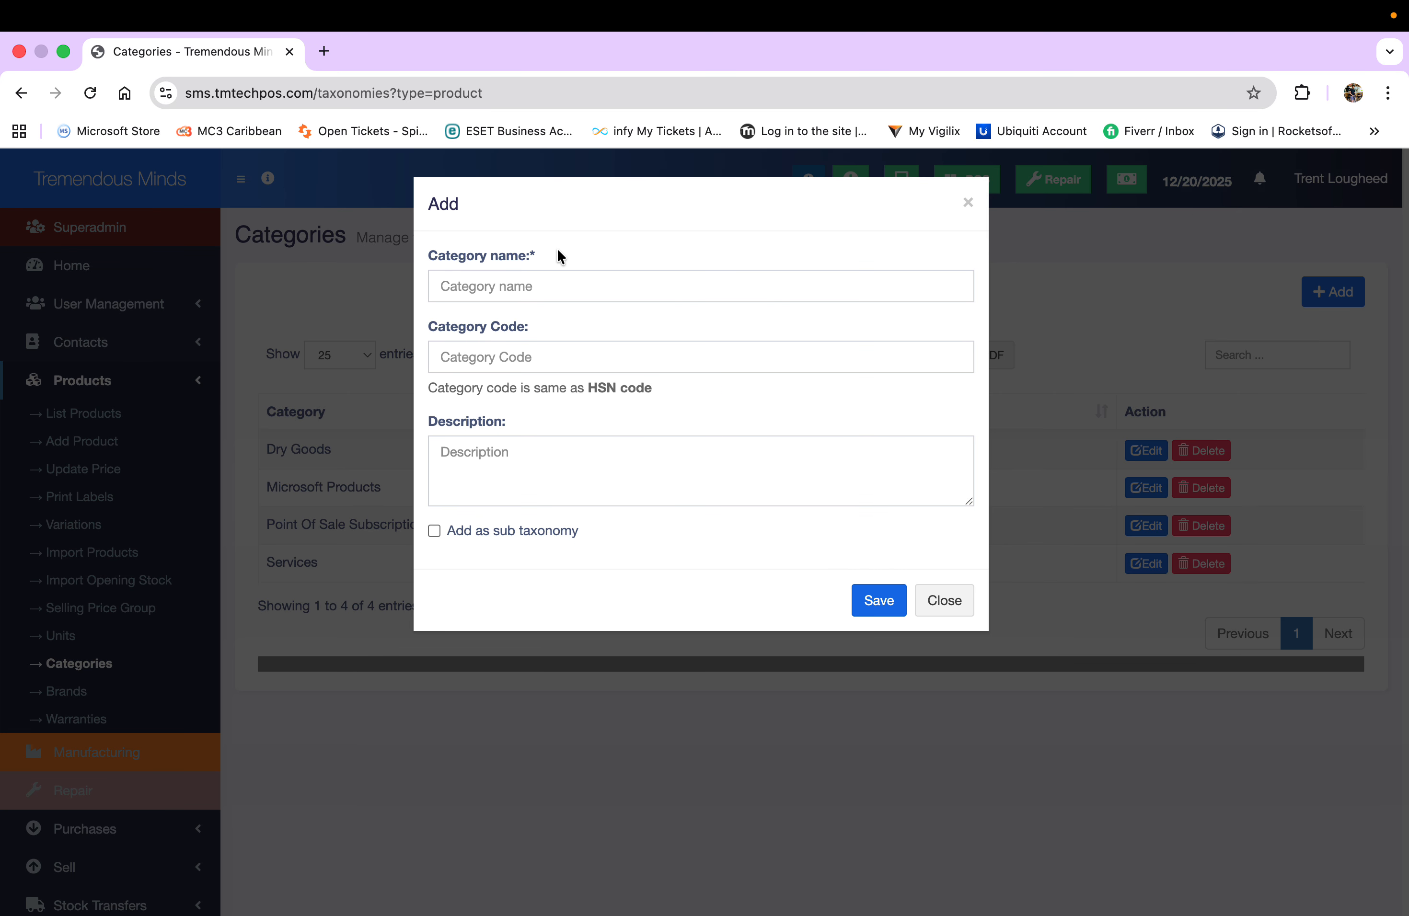
{"action": "left_click", "coordinate": [520, 288]}
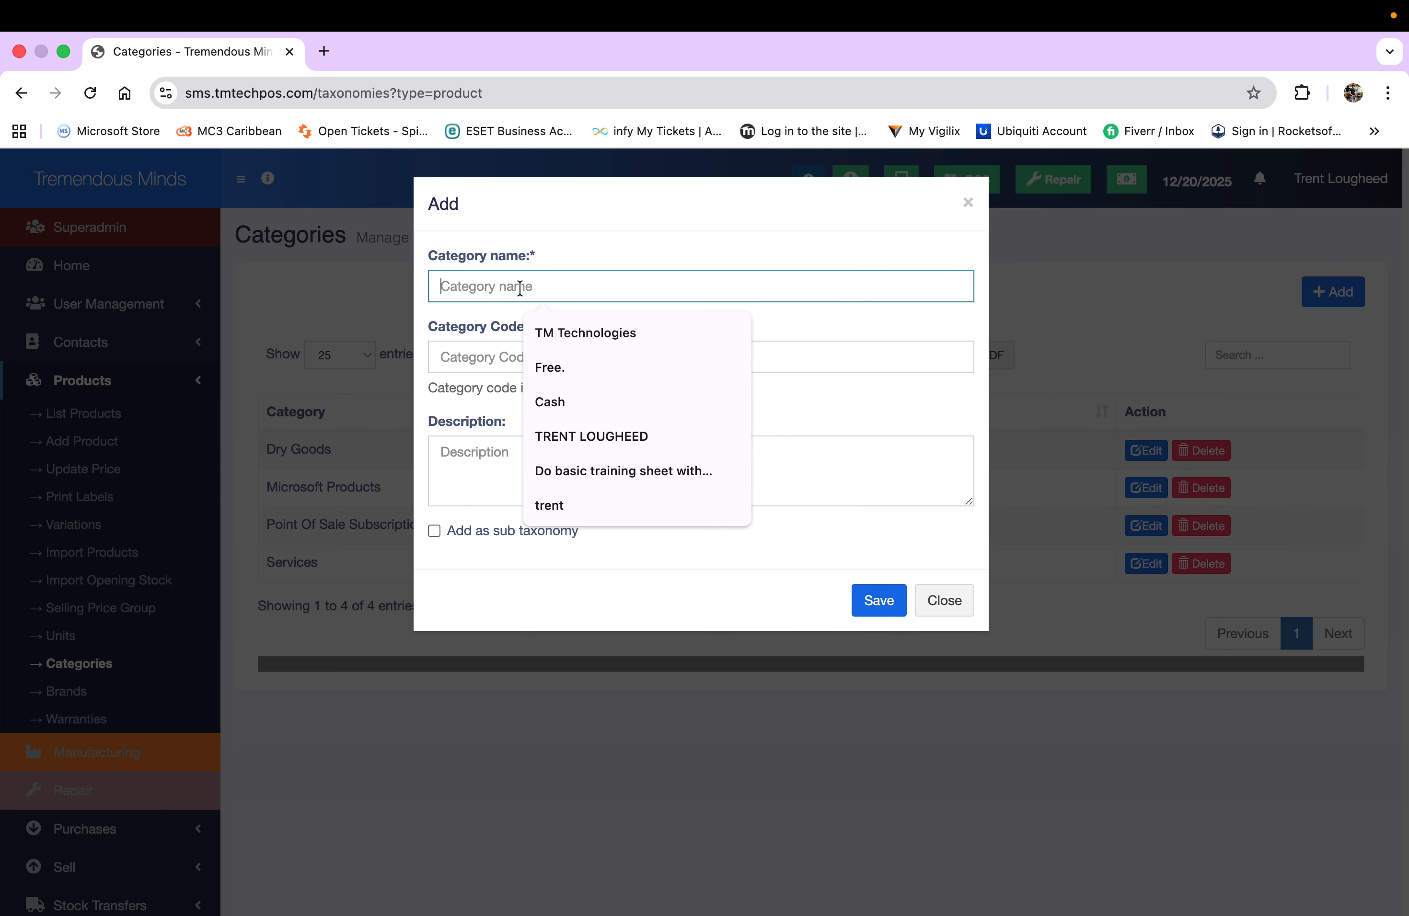
{"action": "type", "text": "tutori"}
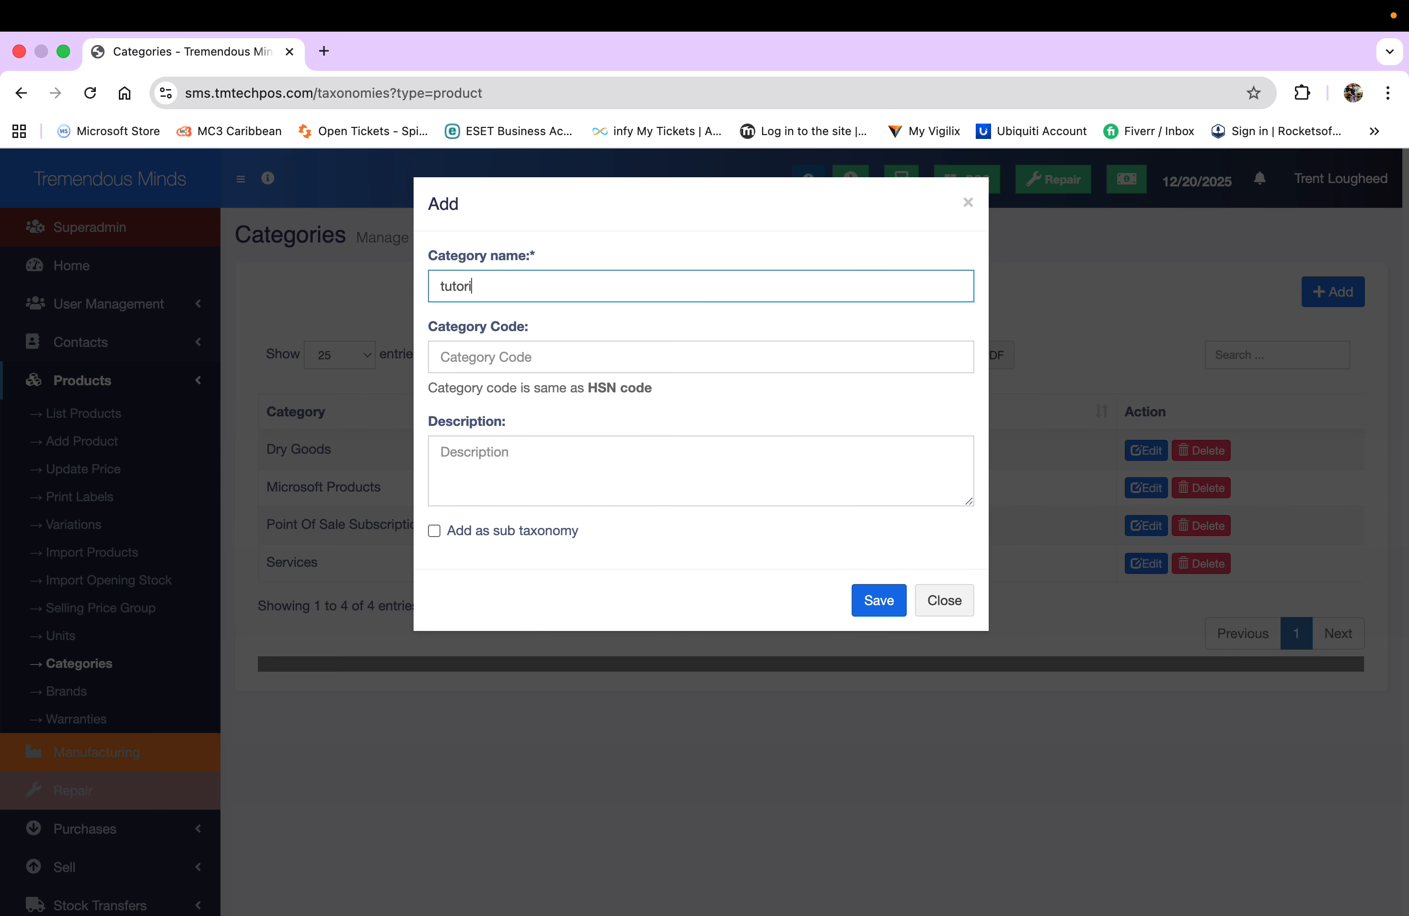
{"action": "type", "text": "al"}
{"action": "left_click", "coordinate": [488, 354]}
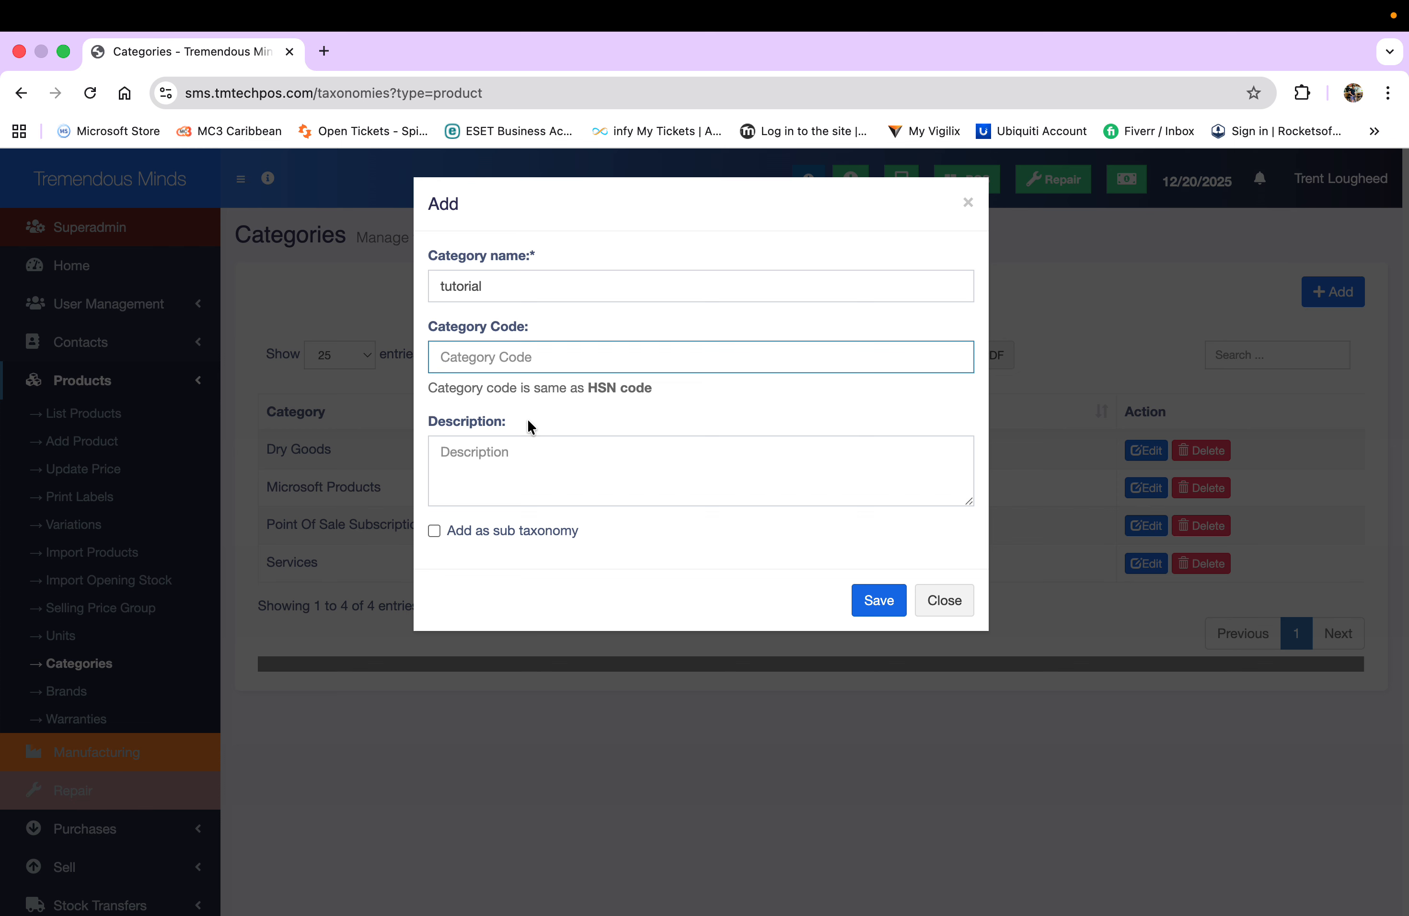
{"action": "left_click", "coordinate": [461, 453]}
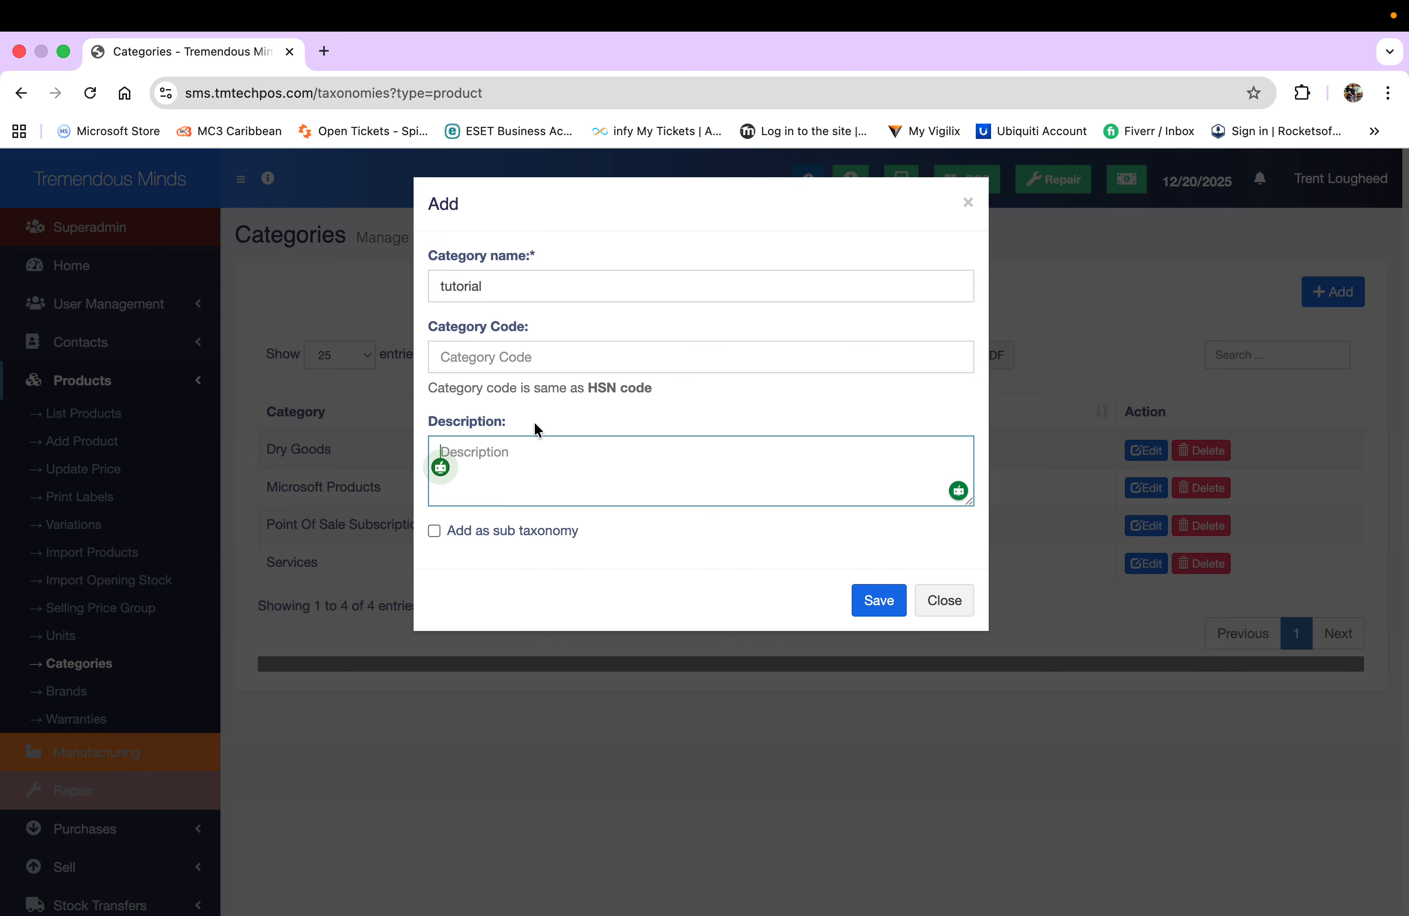
{"action": "left_click", "coordinate": [546, 418]}
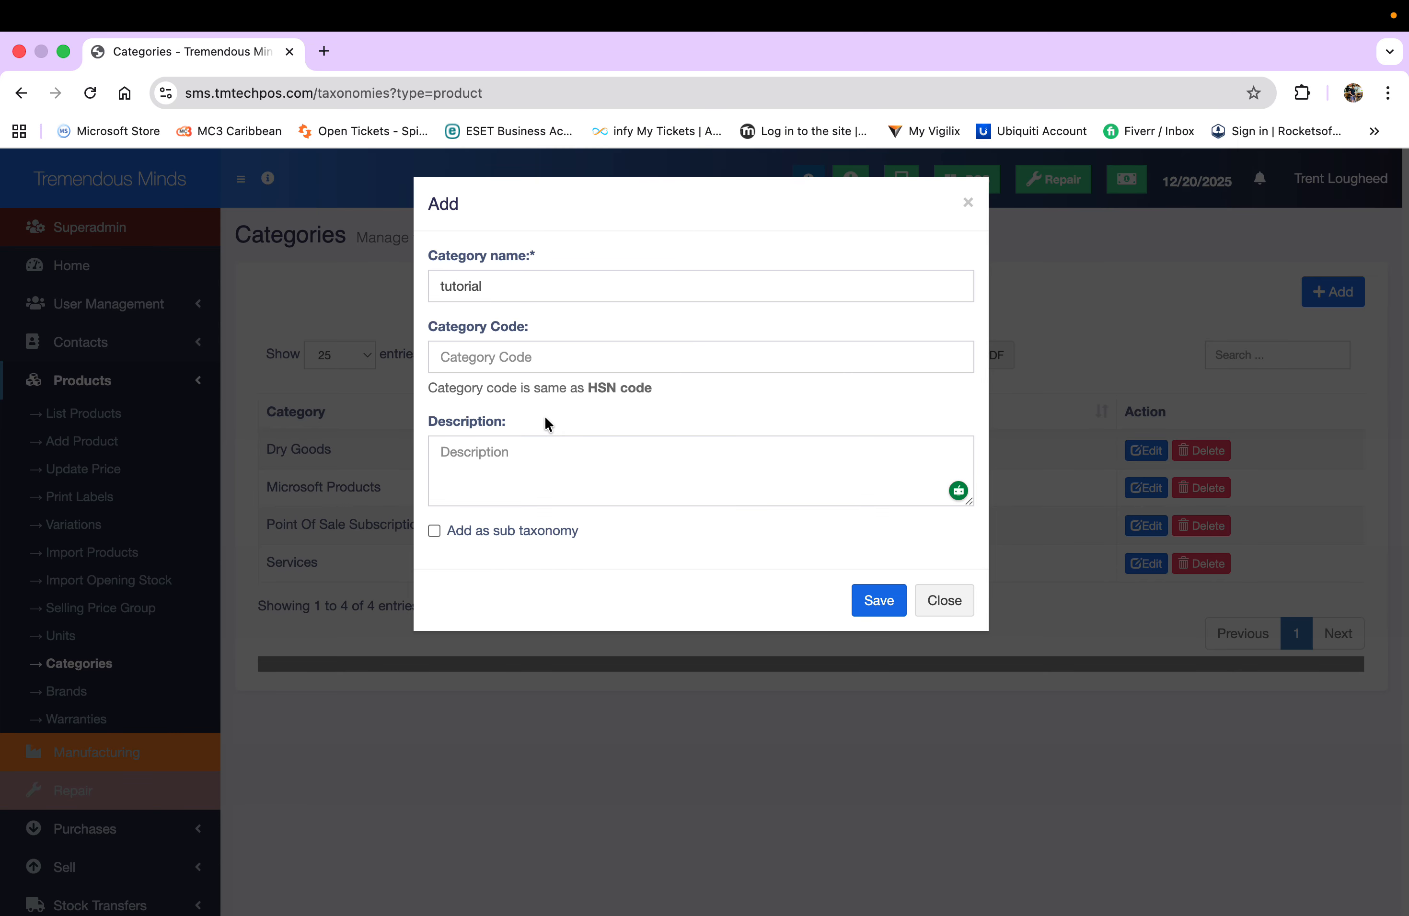
{"action": "left_click", "coordinate": [467, 467]}
{"action": "type", "text": "tuto"}
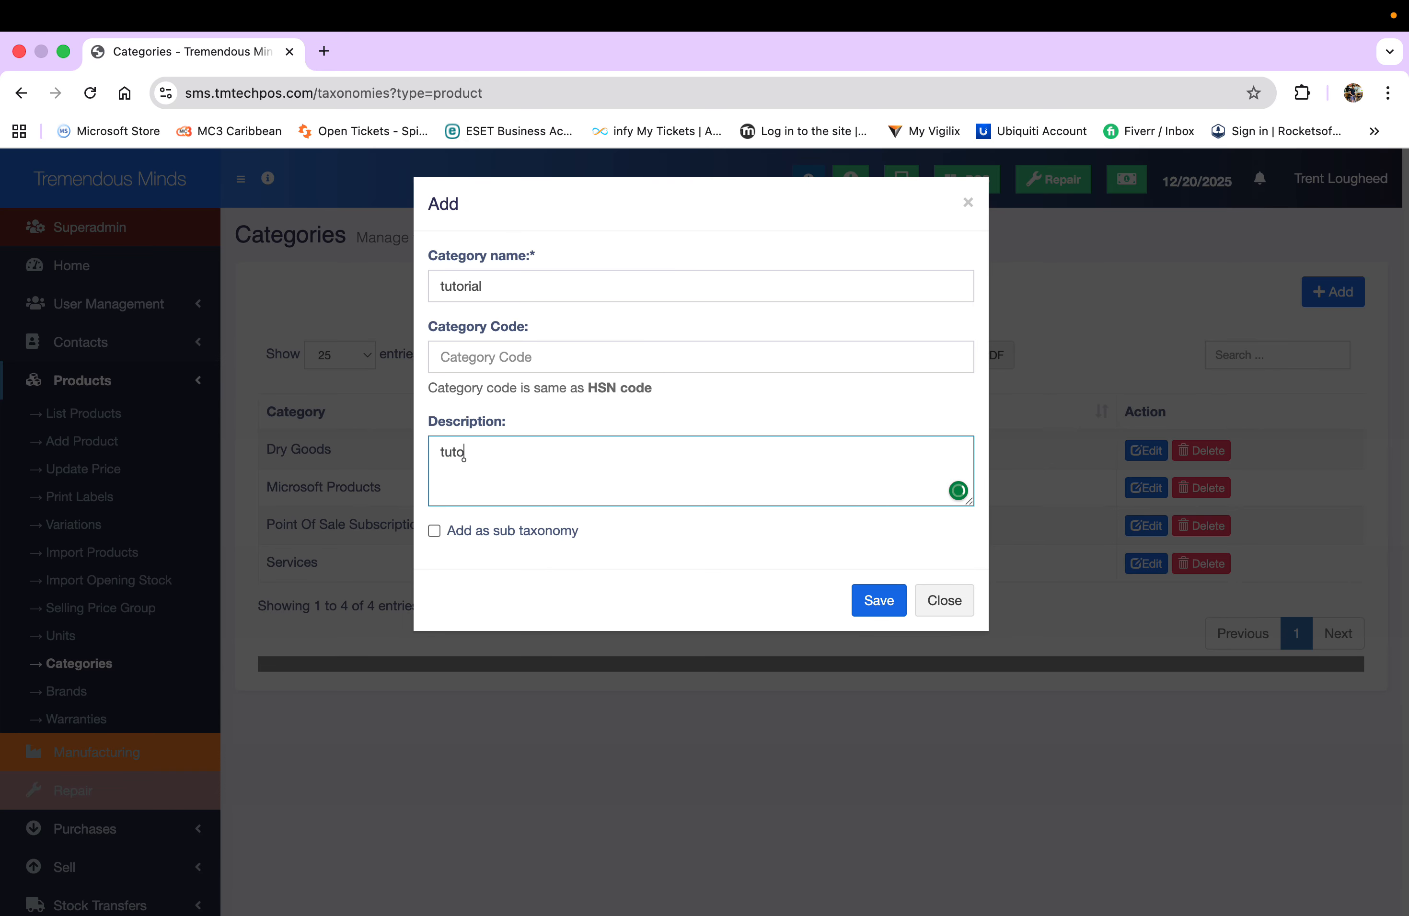
{"action": "type", "text": "rial purposes"}
Step: Try adding the category as a sub taxonomy of Services, and turn that option off again
{"action": "left_click", "coordinate": [434, 531]}
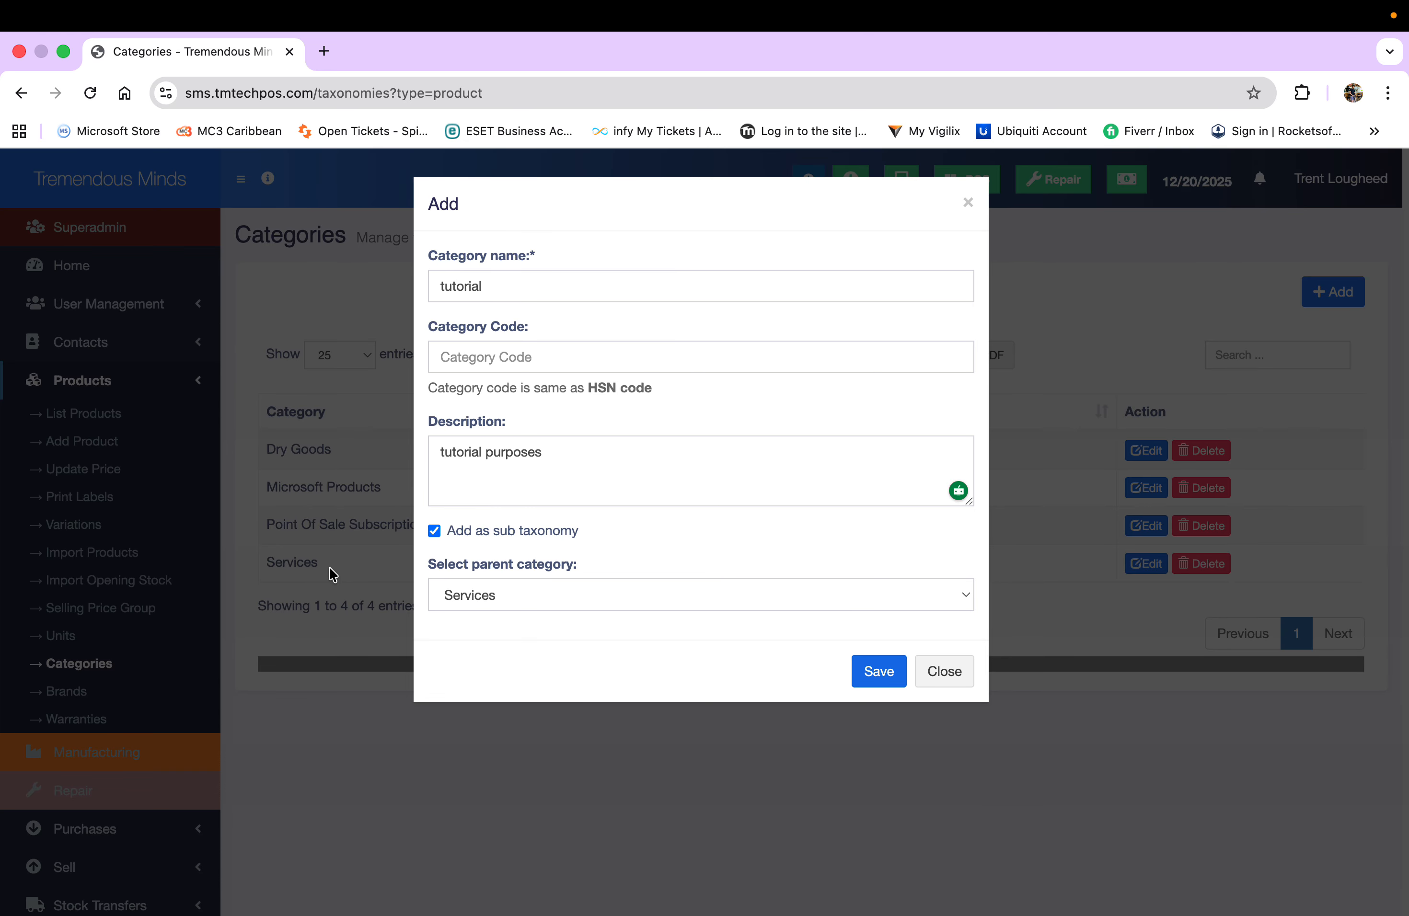
{"action": "left_click", "coordinate": [514, 597]}
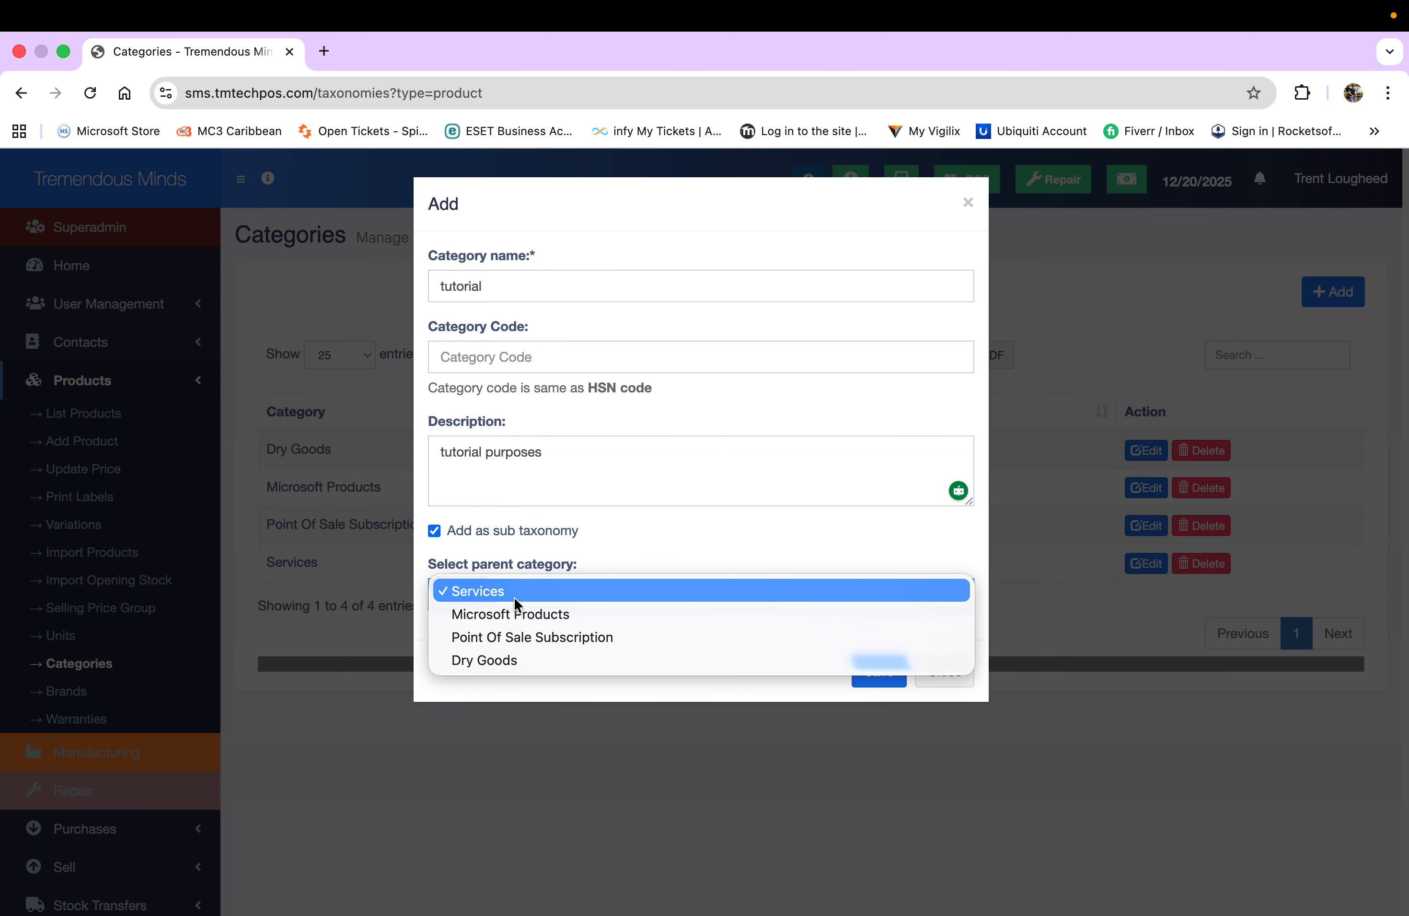
{"action": "left_click", "coordinate": [529, 595]}
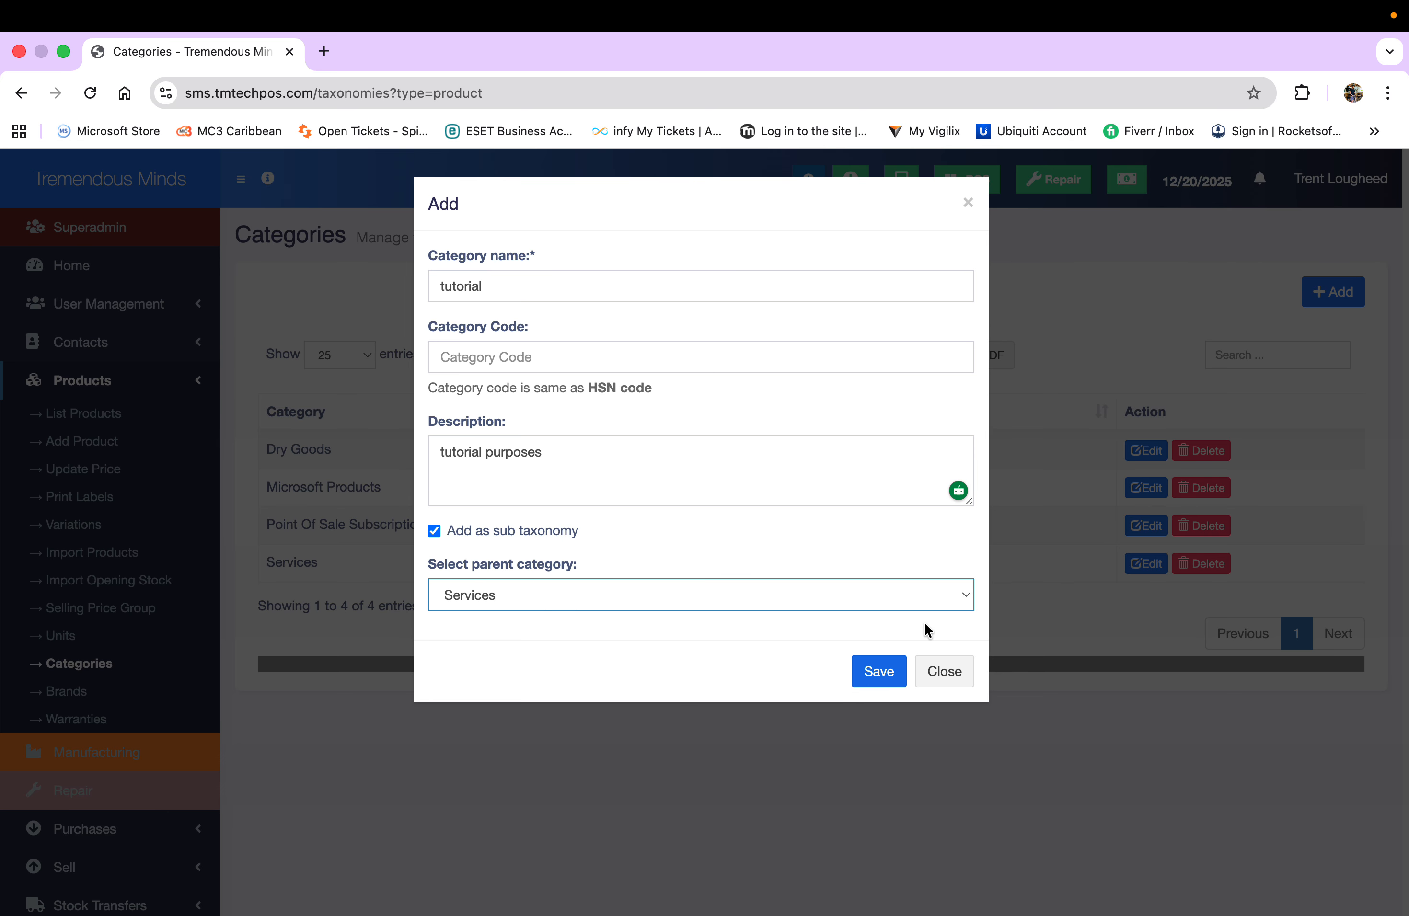
{"action": "left_click", "coordinate": [433, 531]}
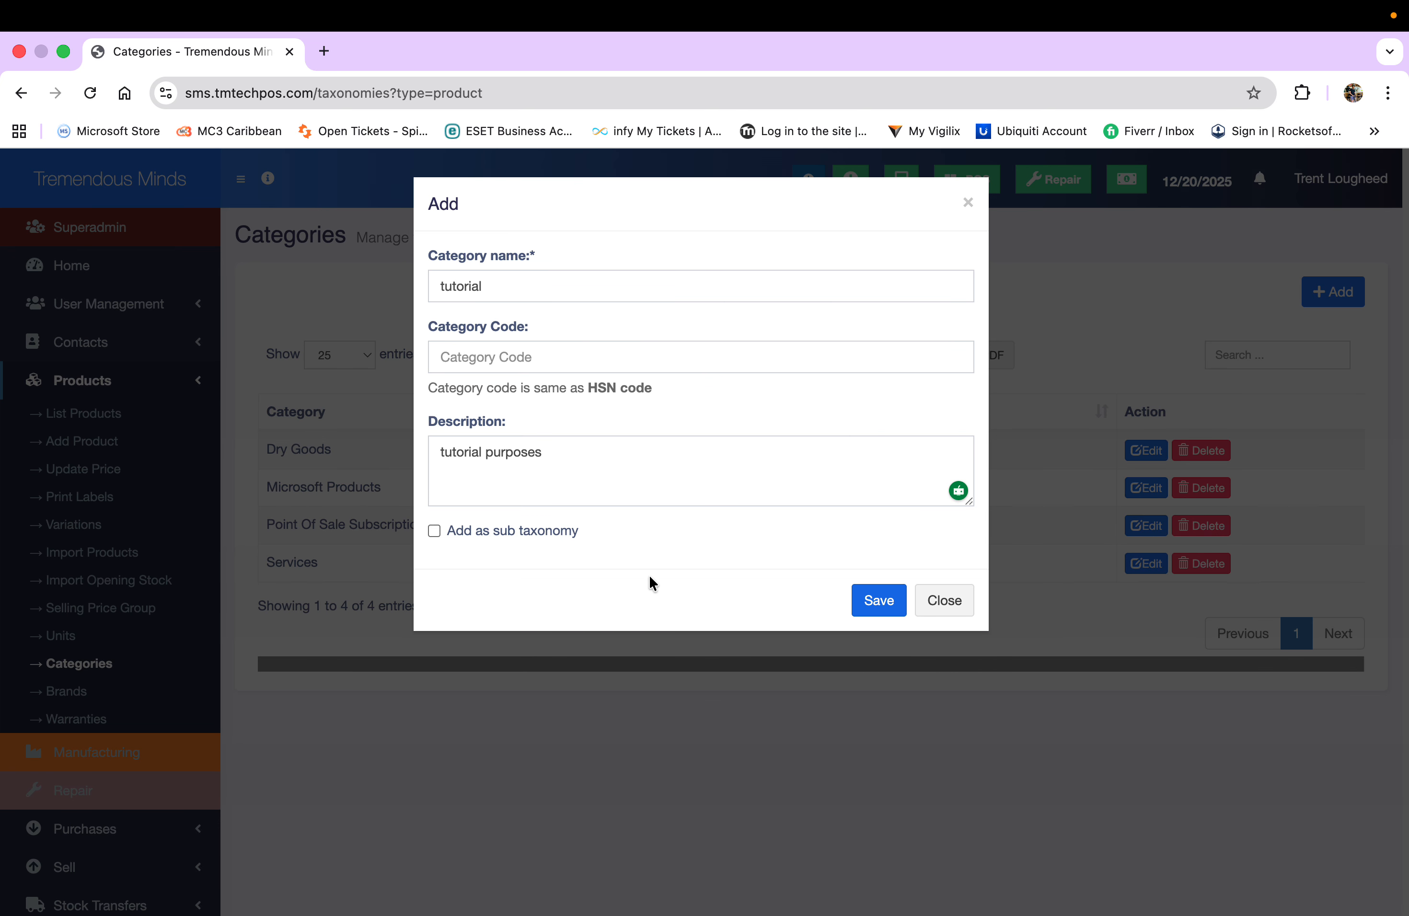
Step: Save the new tutorial category and go to the product Units list
{"action": "left_click", "coordinate": [880, 601]}
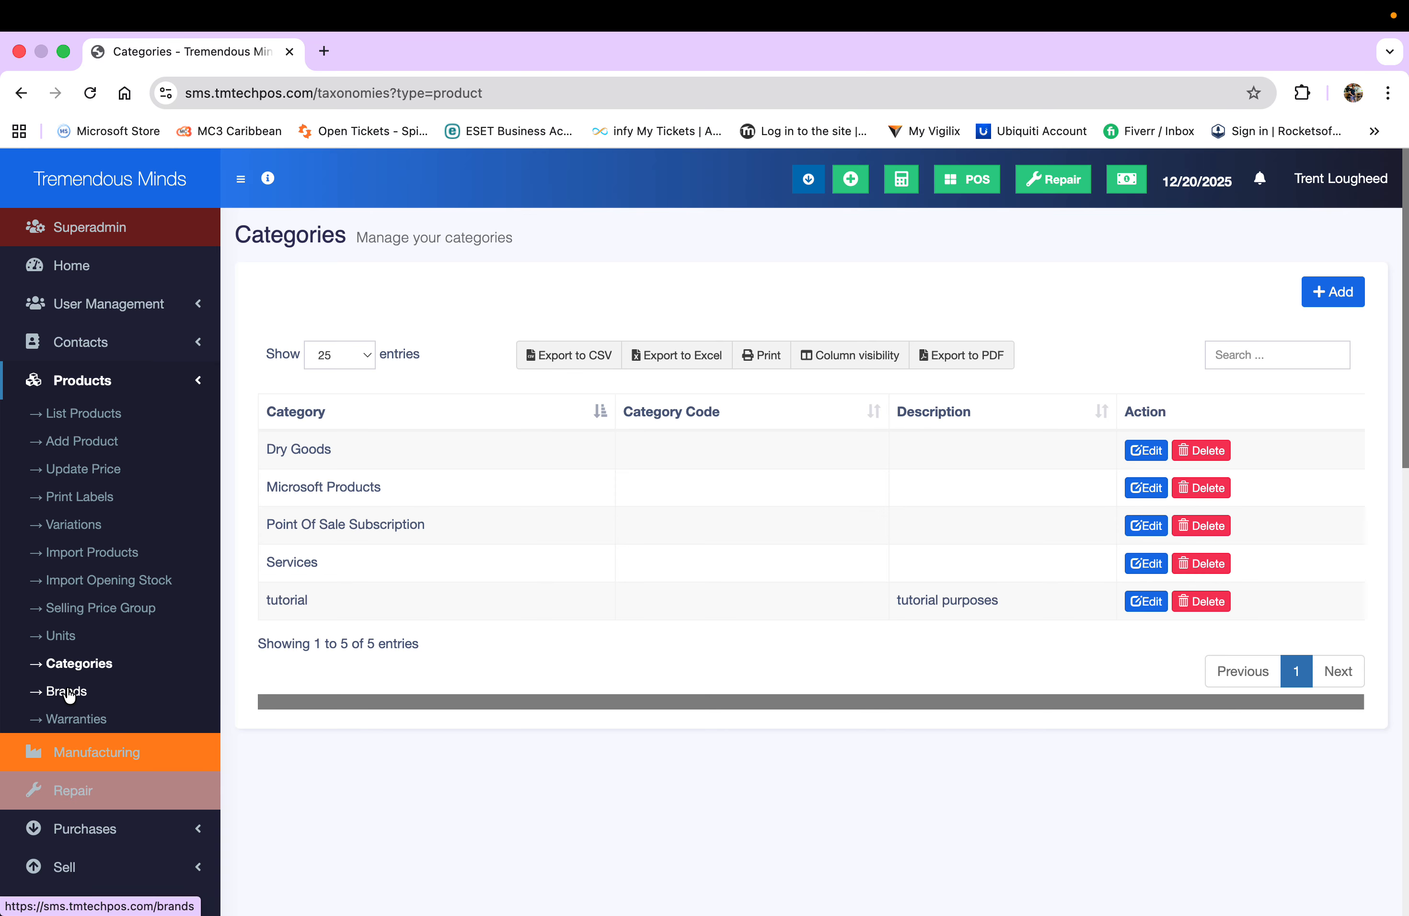
{"action": "left_click", "coordinate": [69, 645]}
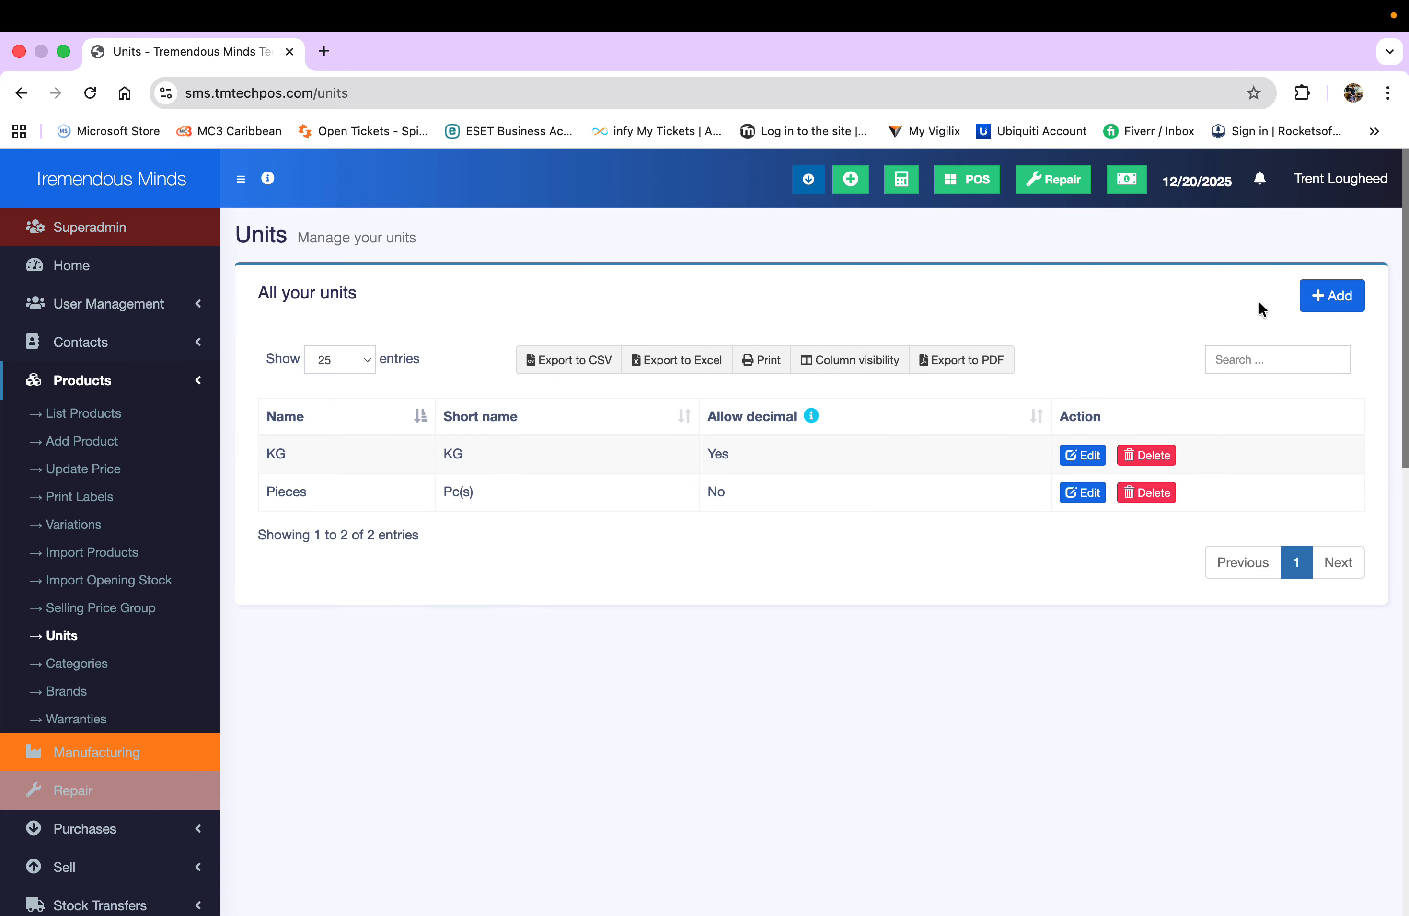
Step: Start a new unit named "Lb" with the short name "LB" and allow decimals
{"action": "left_click", "coordinate": [1332, 297]}
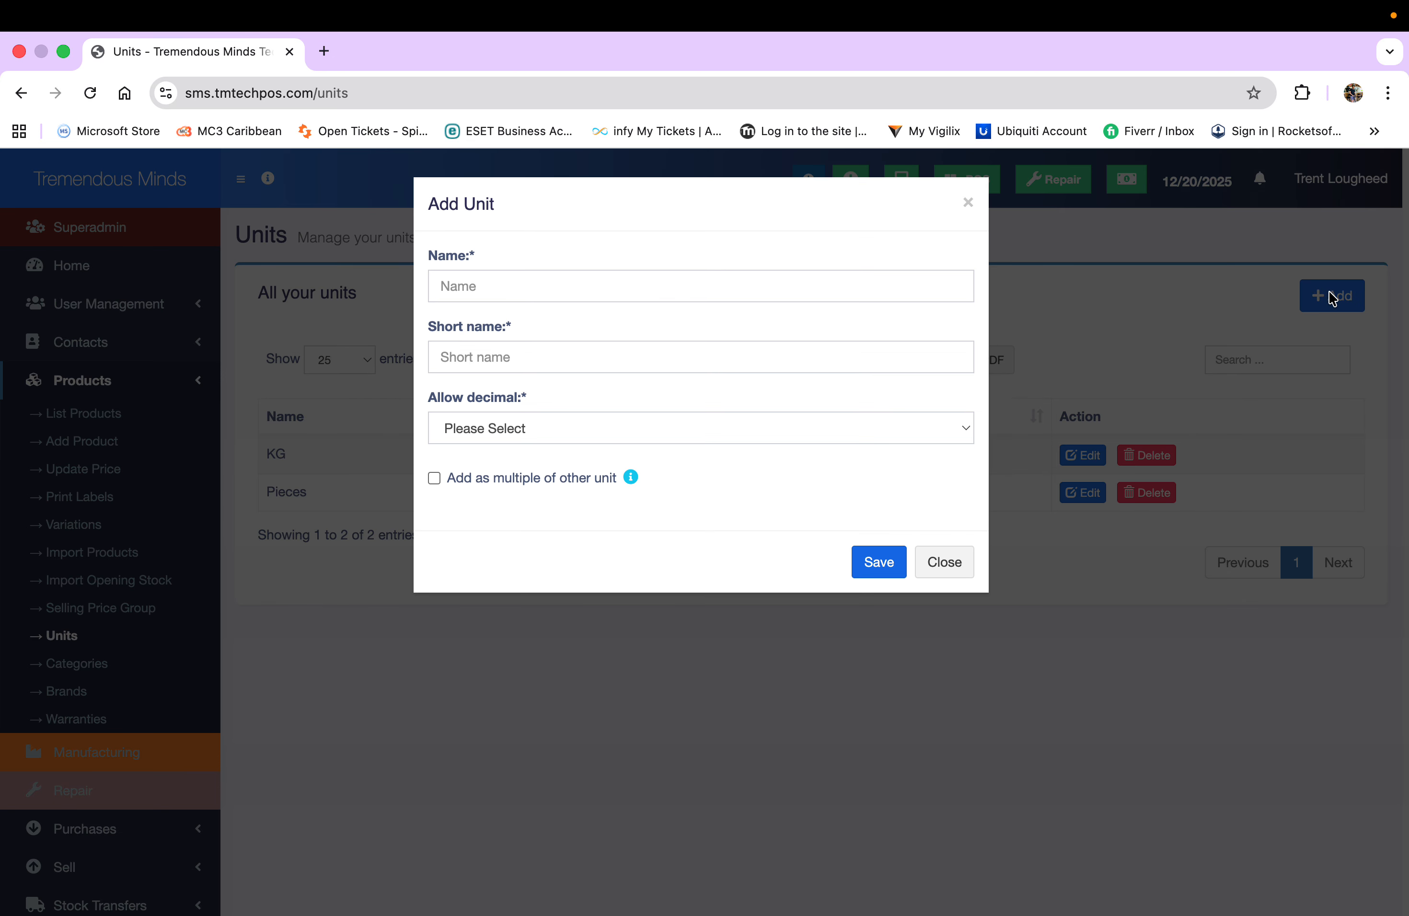
{"action": "left_click", "coordinate": [560, 283]}
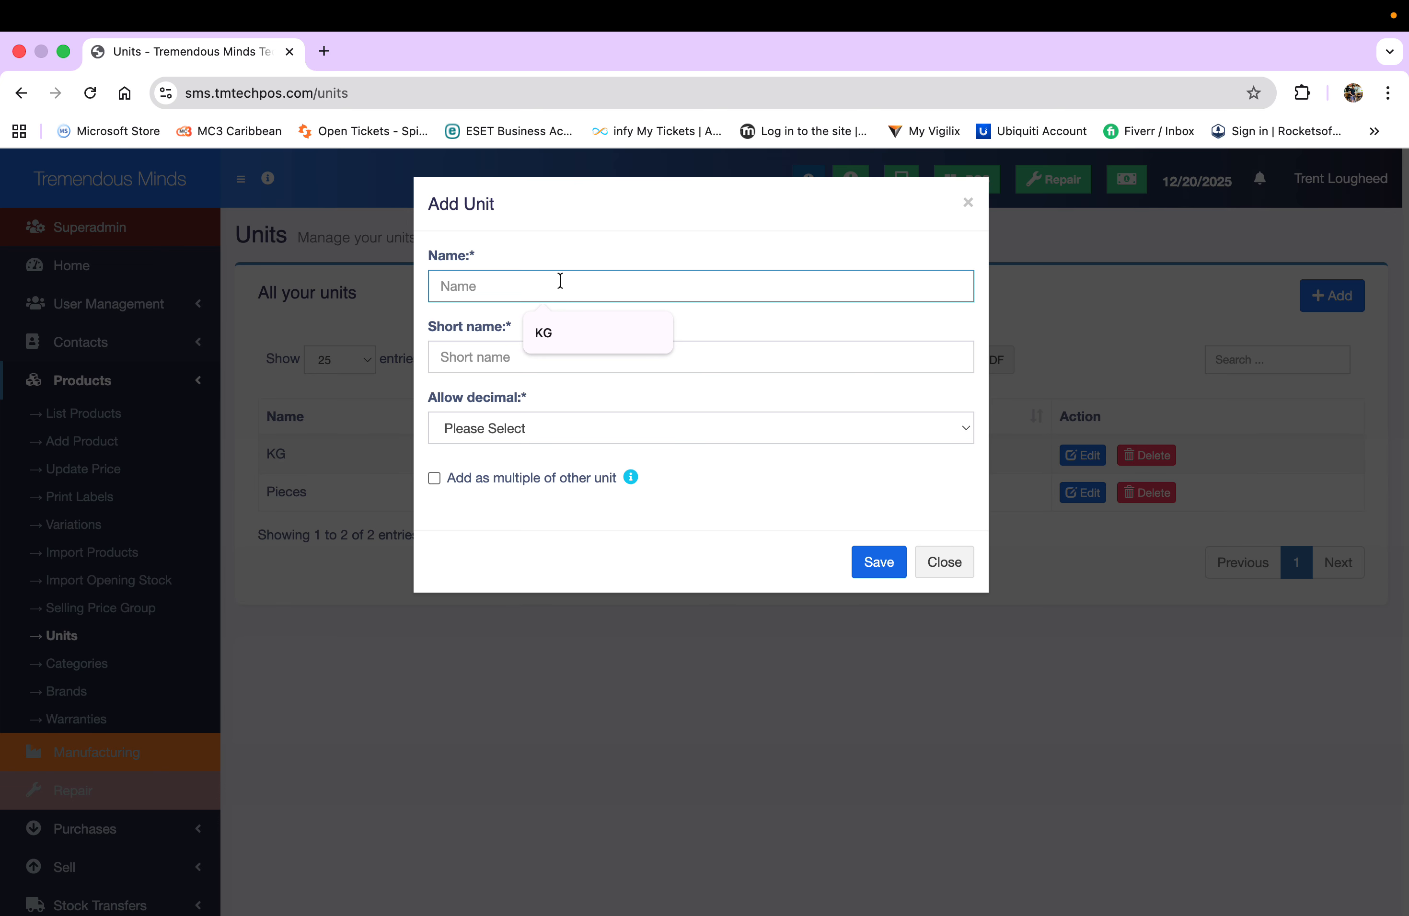
{"action": "type", "text": "Lb"}
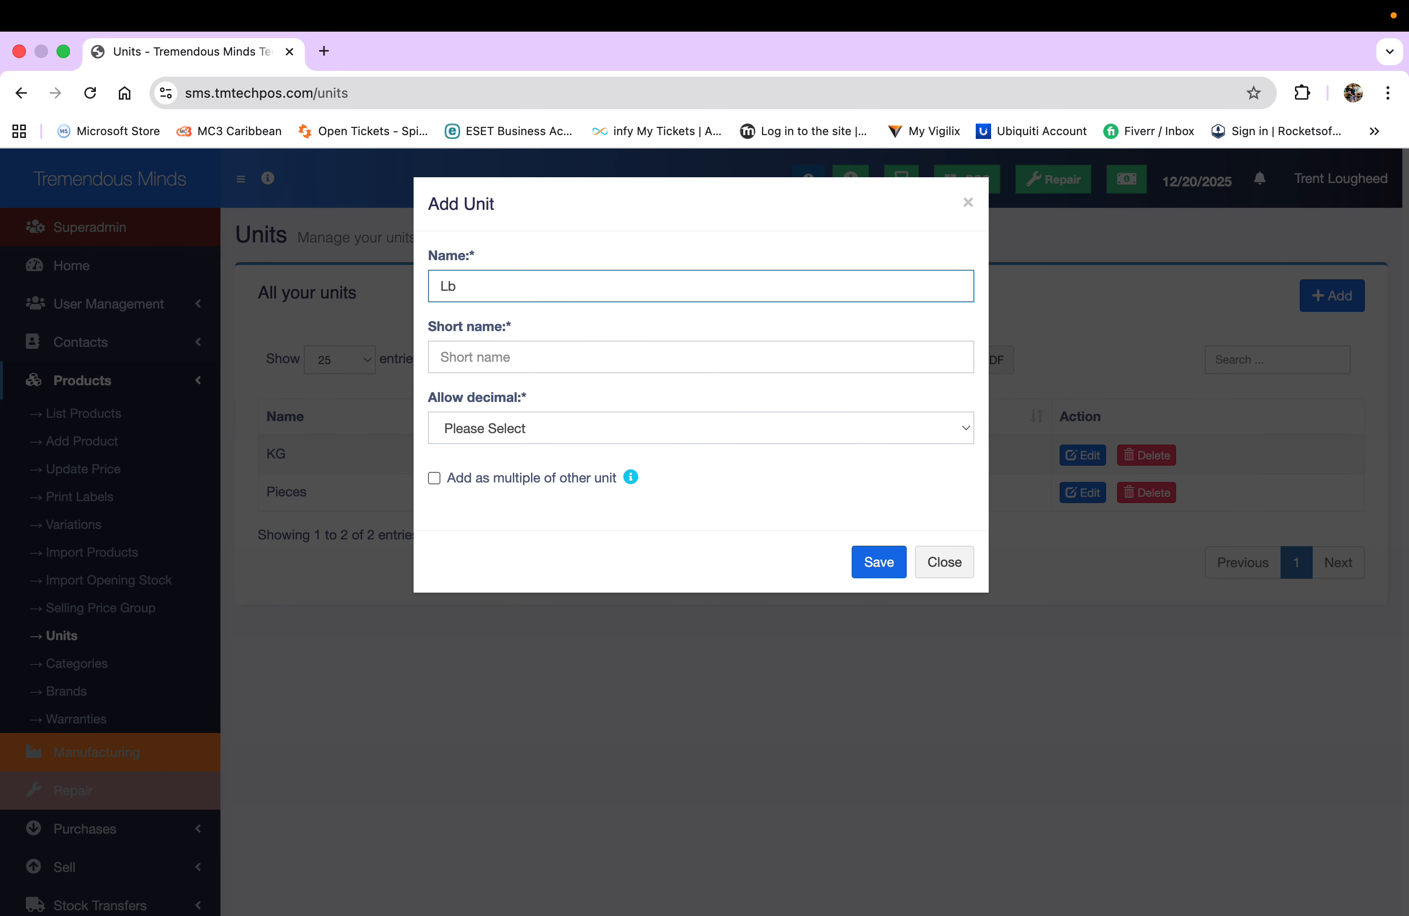
{"action": "left_click", "coordinate": [466, 357]}
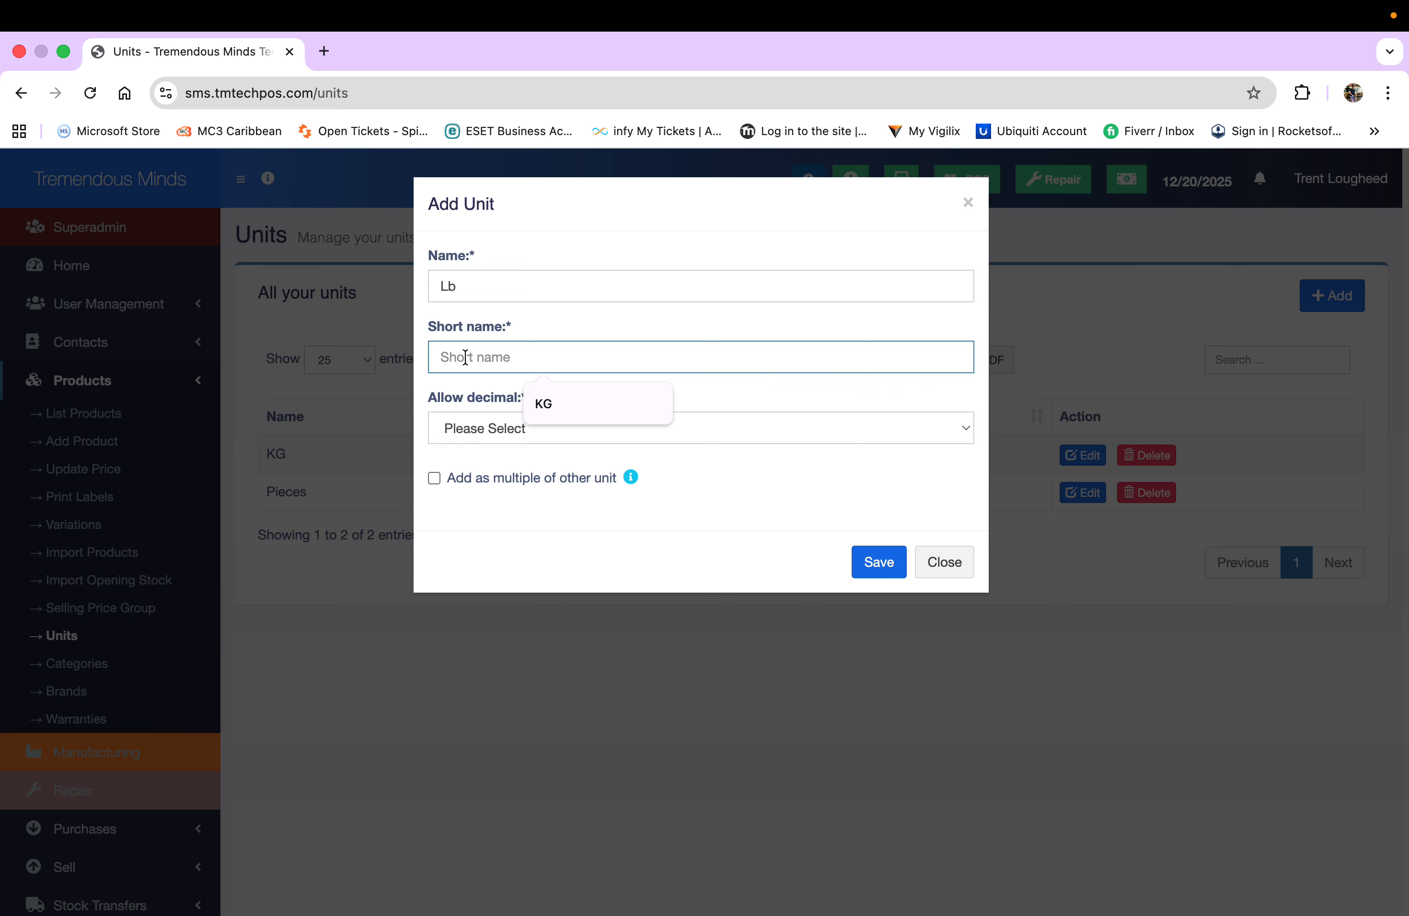
{"action": "type", "text": "LB"}
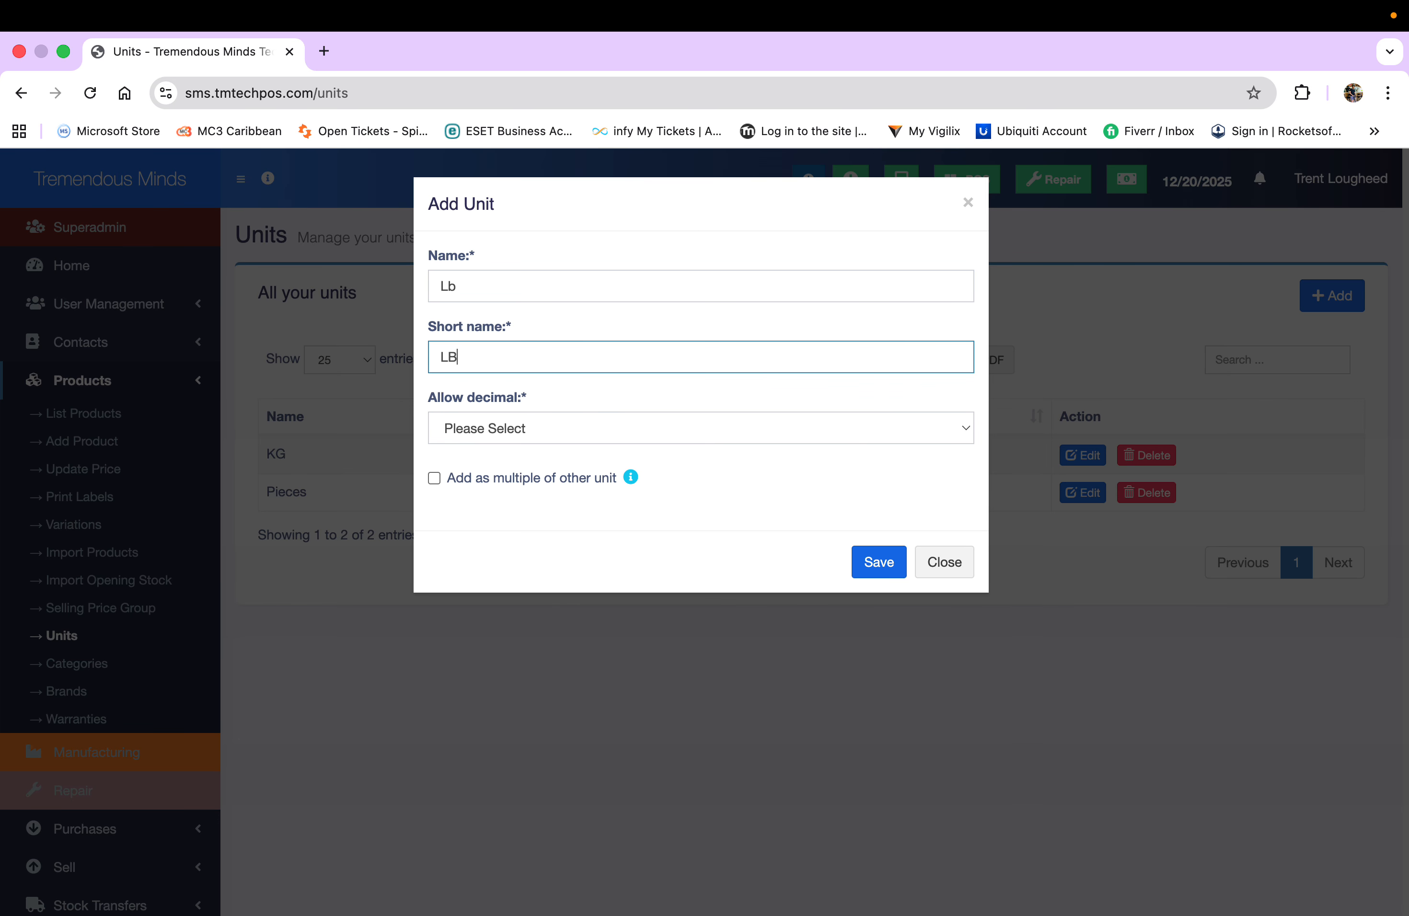
{"action": "left_click", "coordinate": [566, 428]}
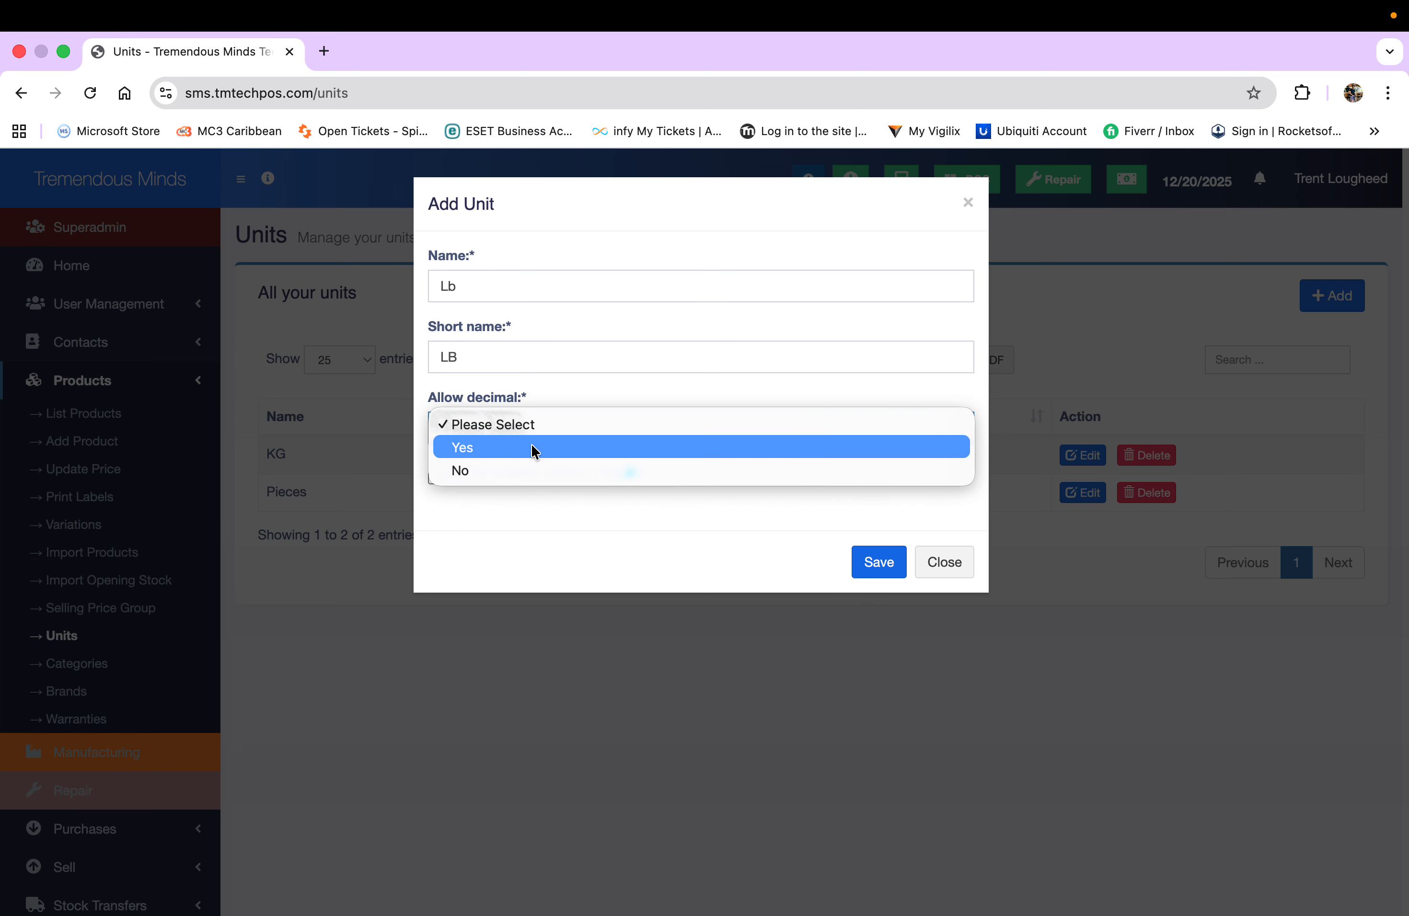
{"action": "left_click", "coordinate": [503, 452]}
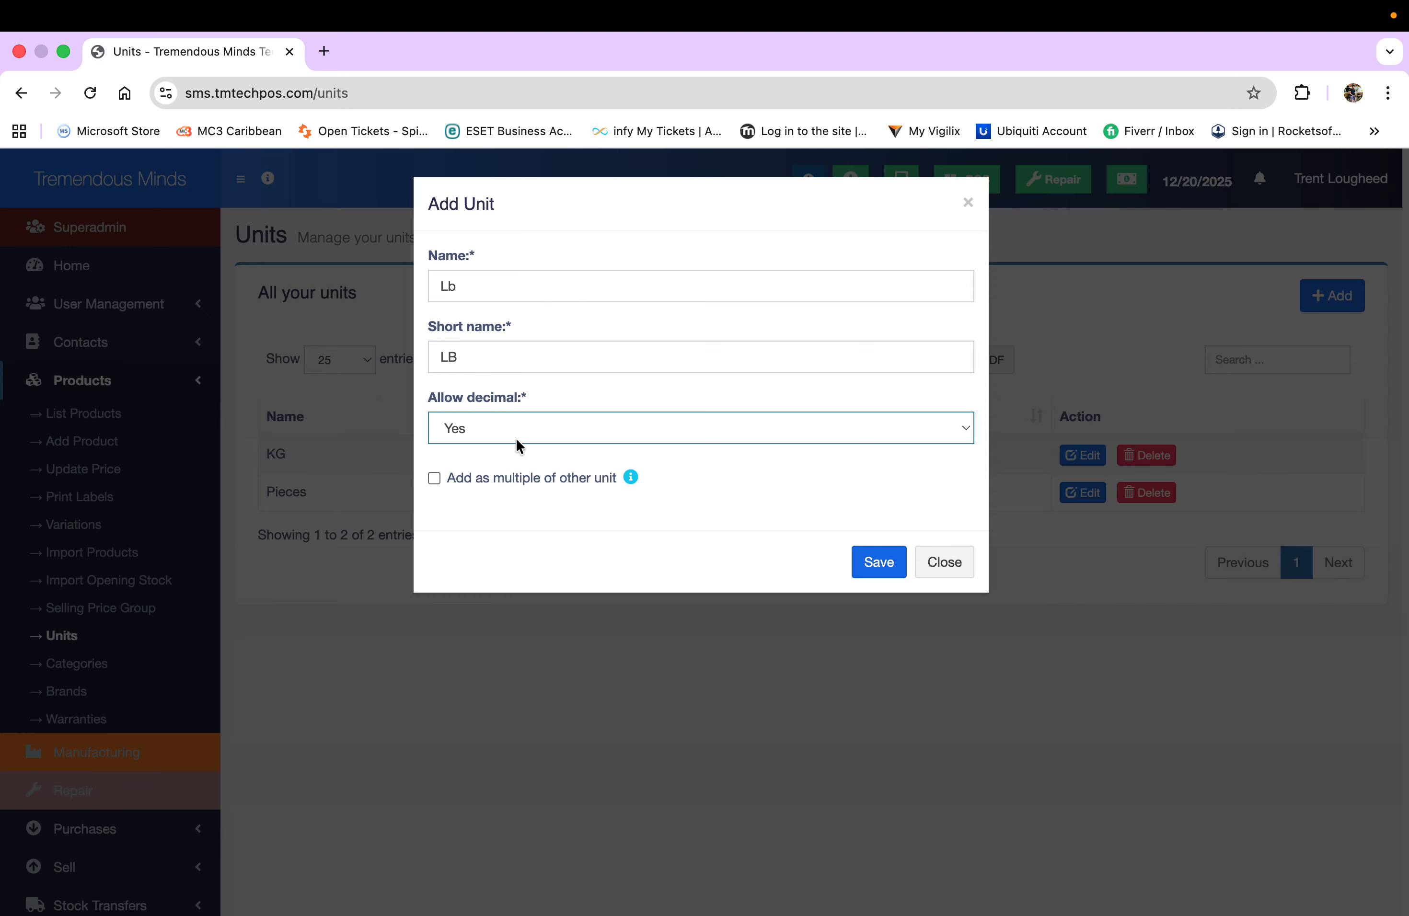
Step: Change the new unit's name to "g" and its short name to "Grams"
{"action": "mouse_move", "coordinate": [629, 479]}
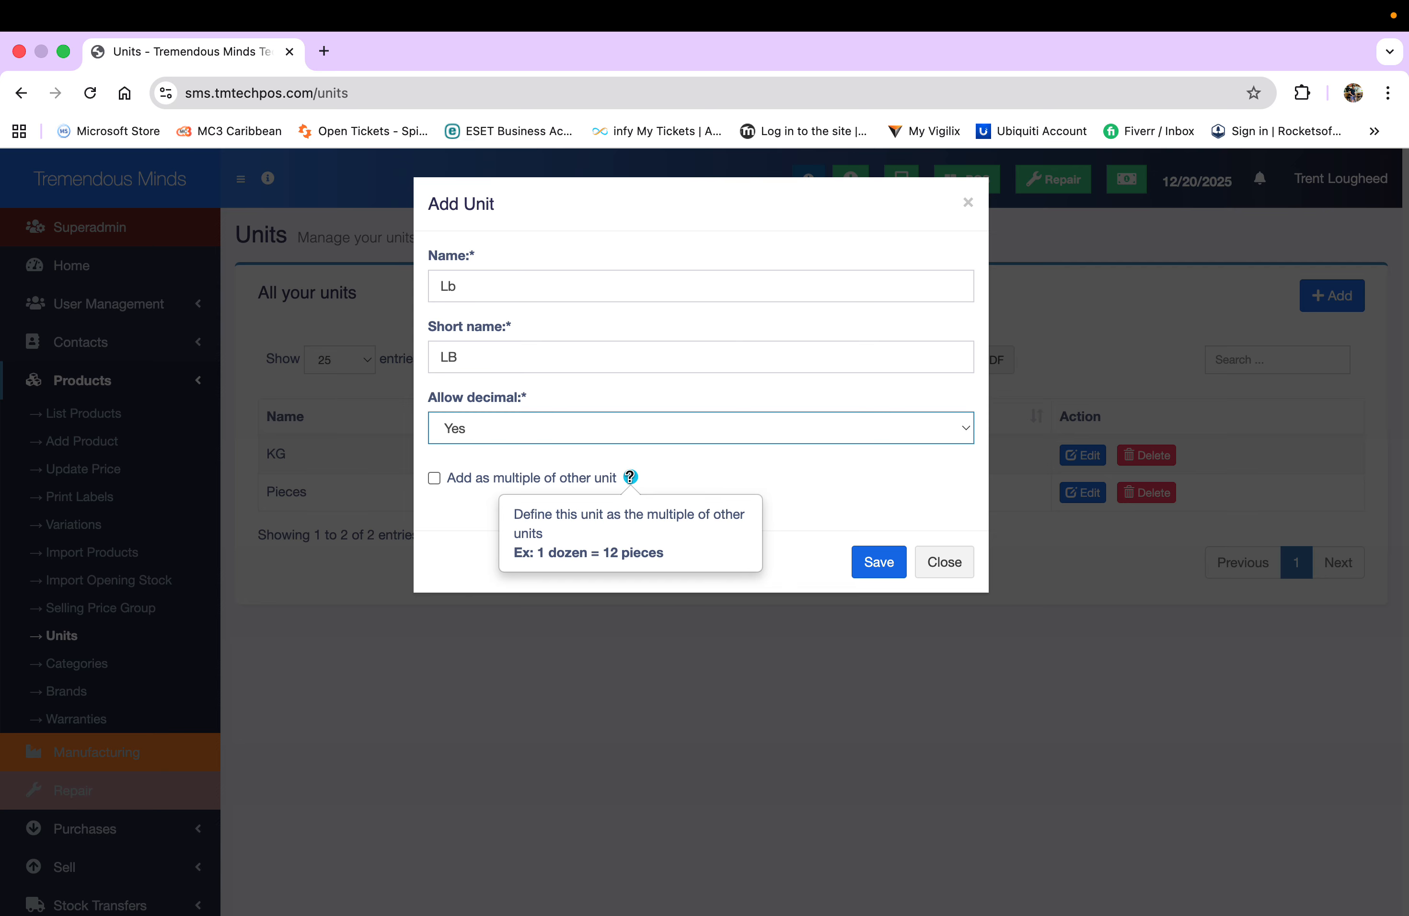
{"action": "double_click", "coordinate": [482, 279]}
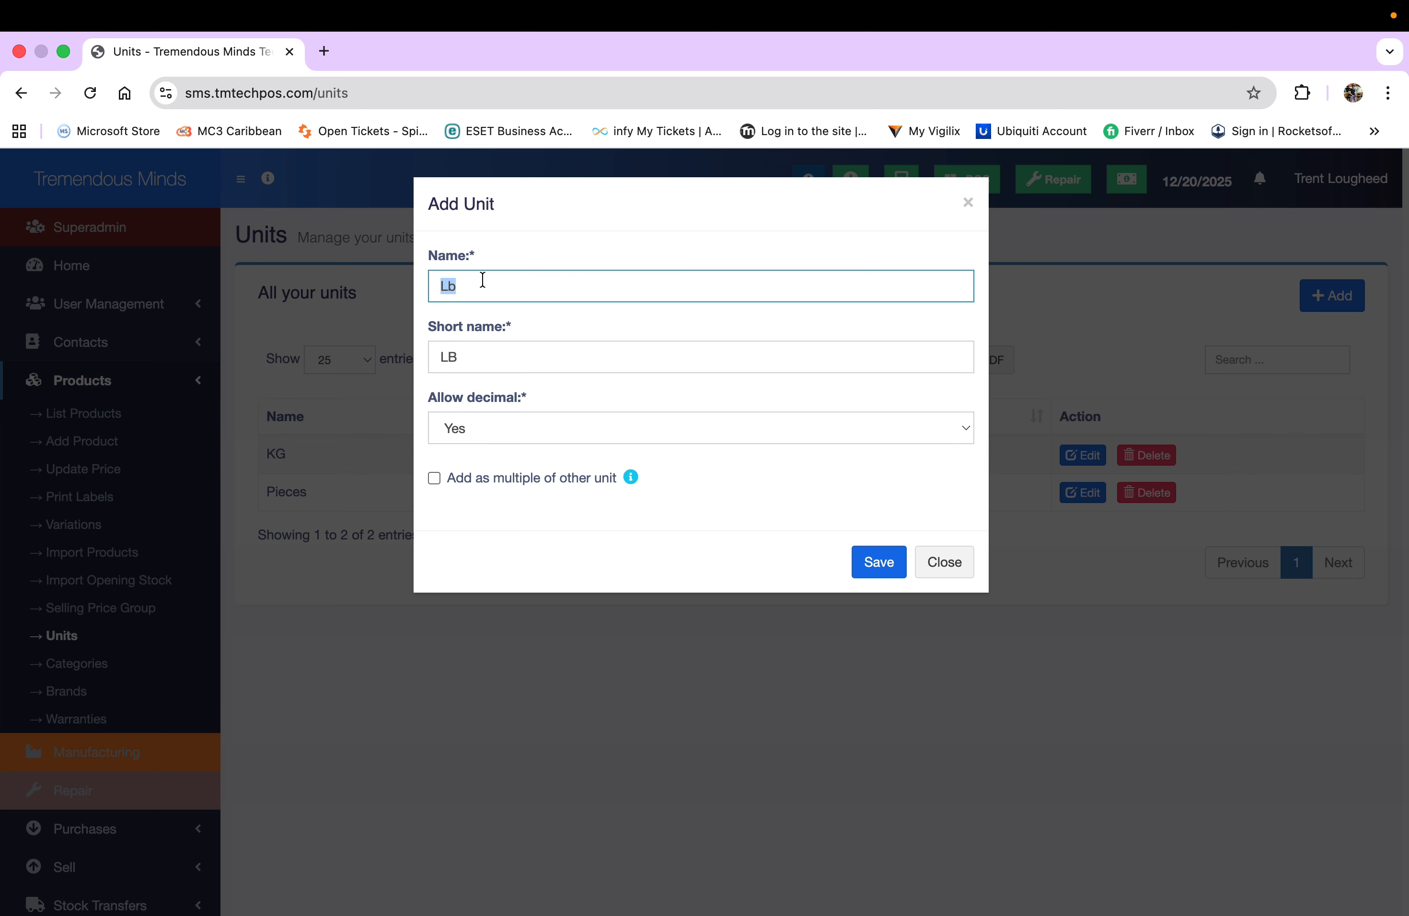
{"action": "type", "text": "G"}
{"action": "key", "text": "BackSpace"}
{"action": "type", "text": "g"}
{"action": "double_click", "coordinate": [466, 352]}
{"action": "type", "text": "Grams"}
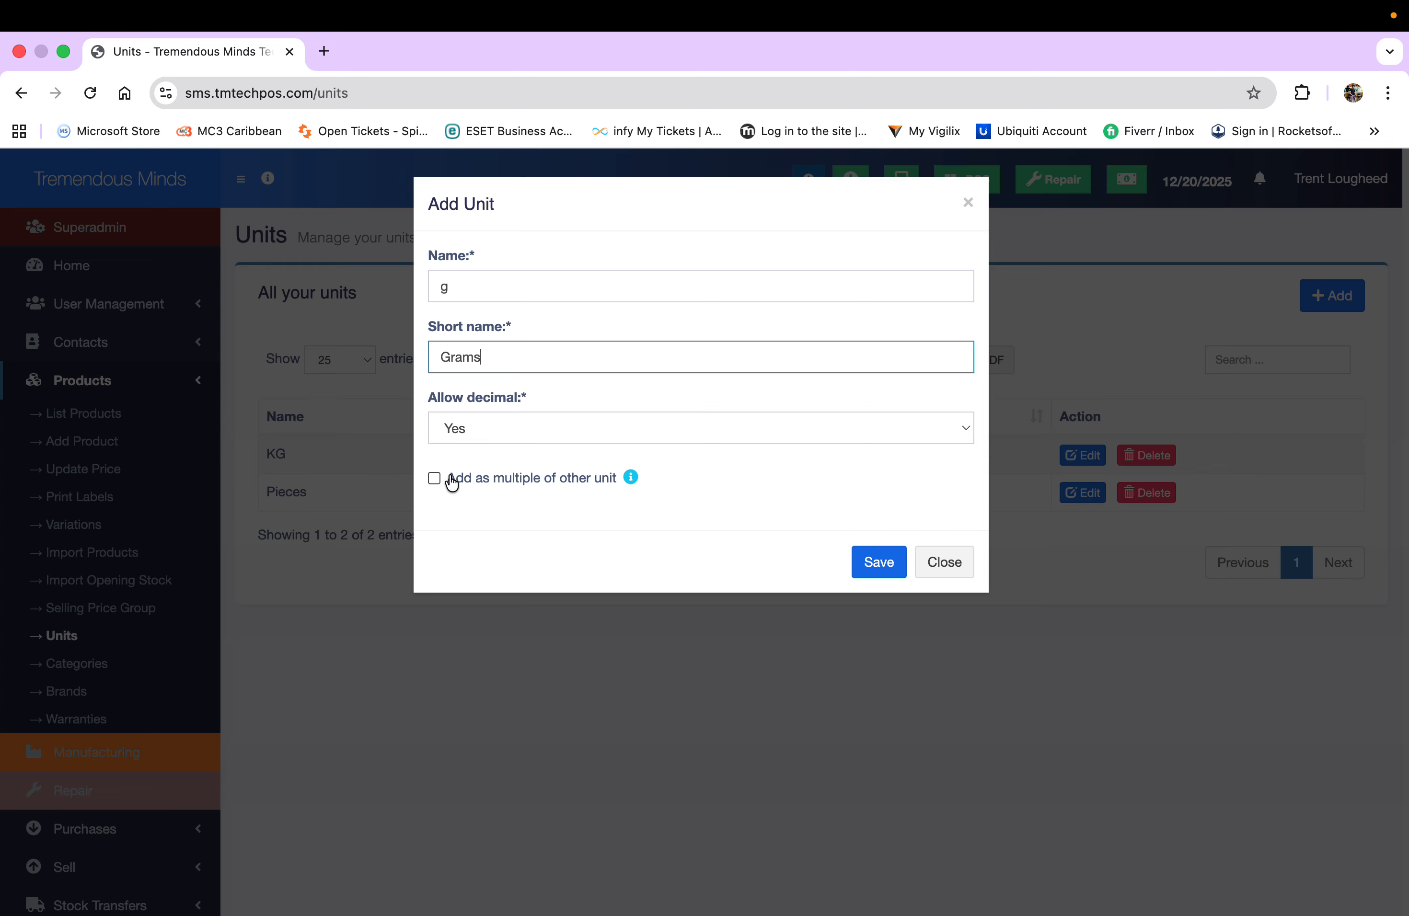
Step: Define the new unit as a multiple of another unit, 1 g equal to 1000 KG, and save it
{"action": "left_click", "coordinate": [434, 480]}
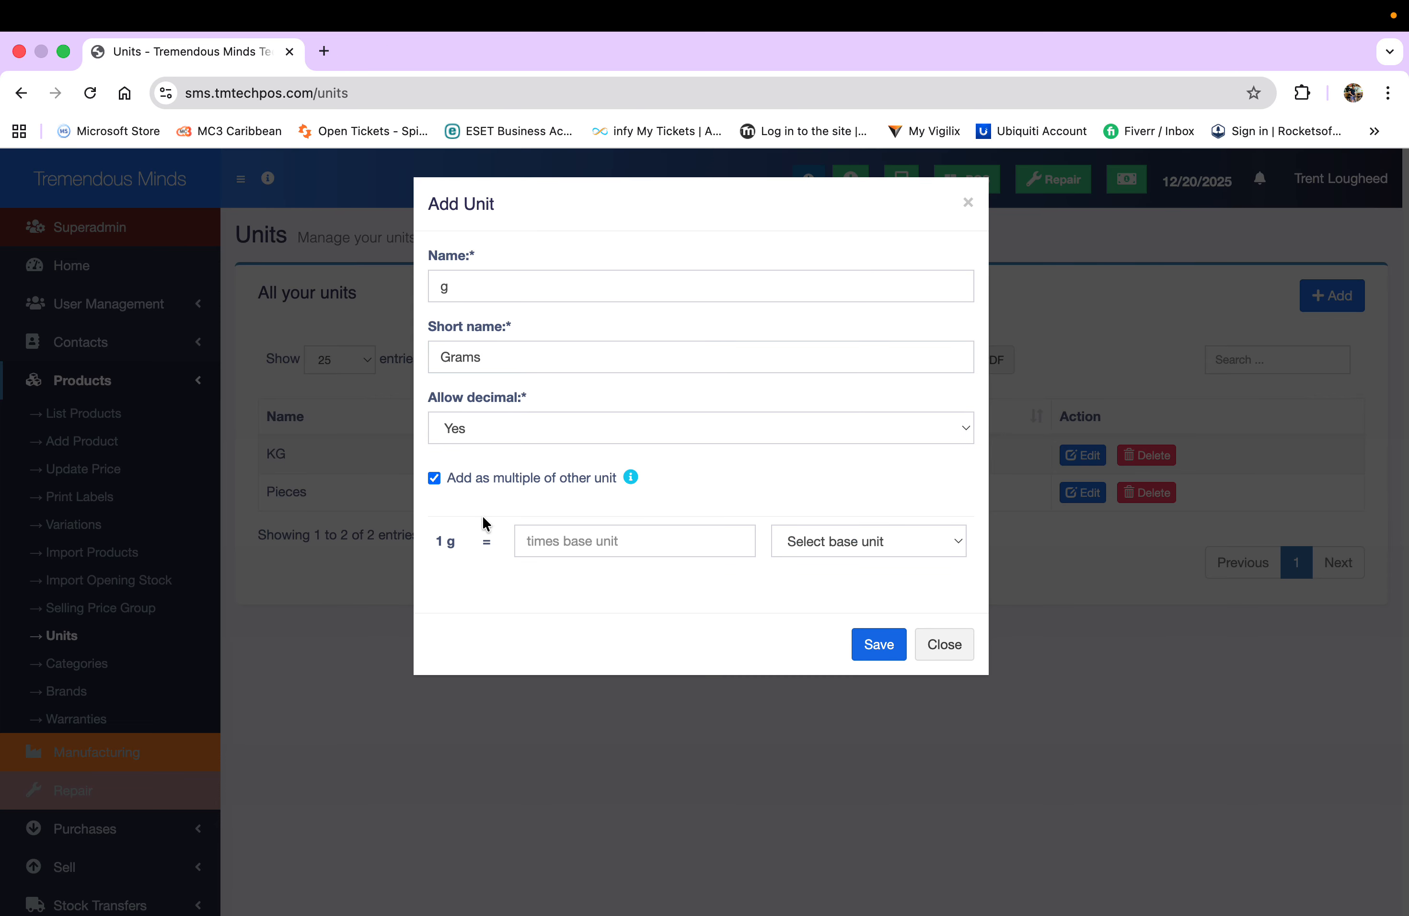
{"action": "left_click", "coordinate": [556, 539]}
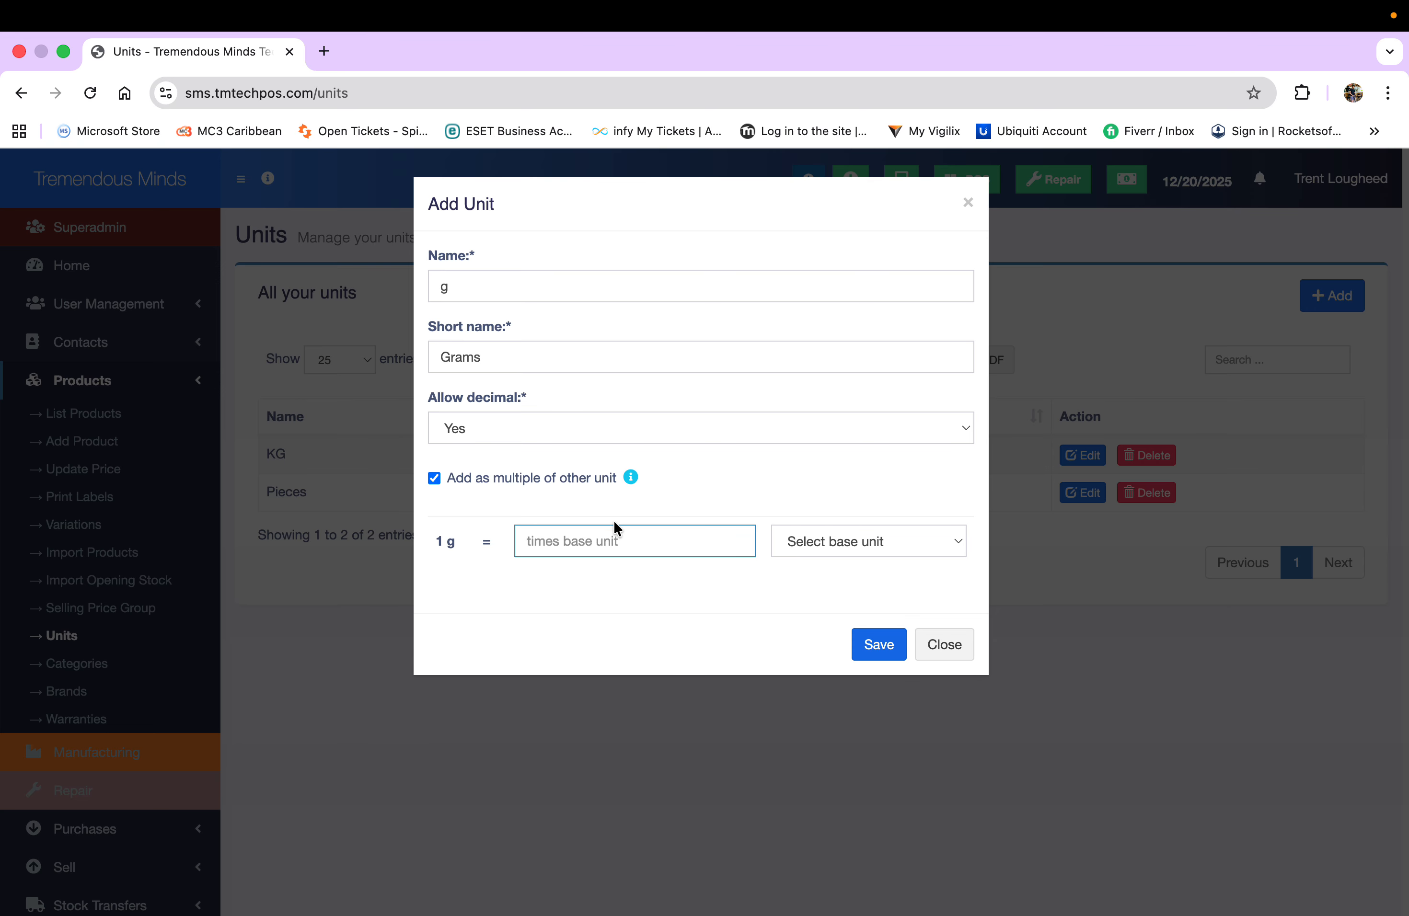
{"action": "left_click", "coordinate": [835, 540]}
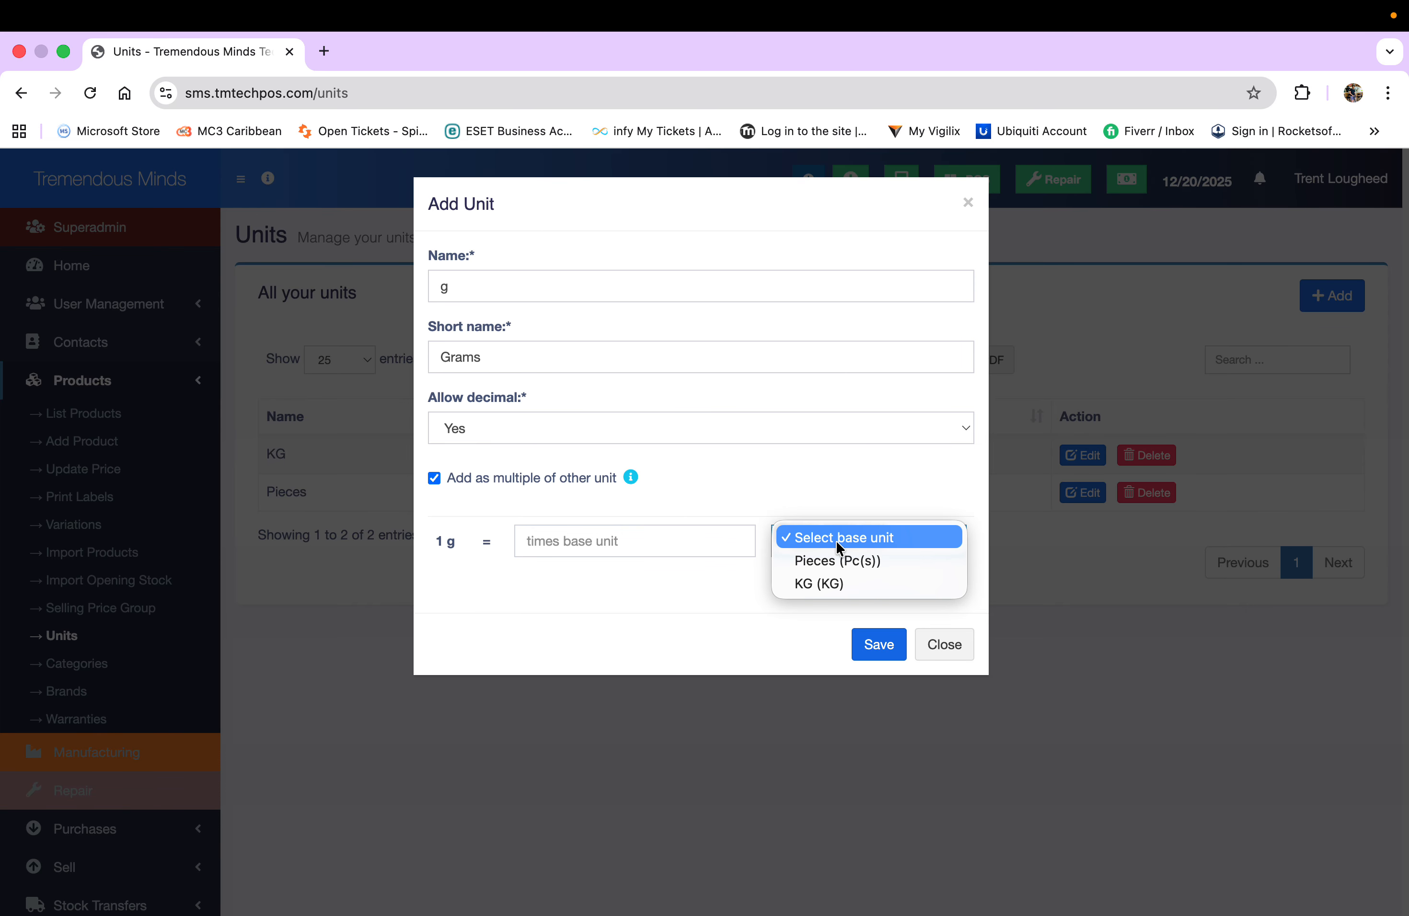
{"action": "left_click", "coordinate": [831, 585]}
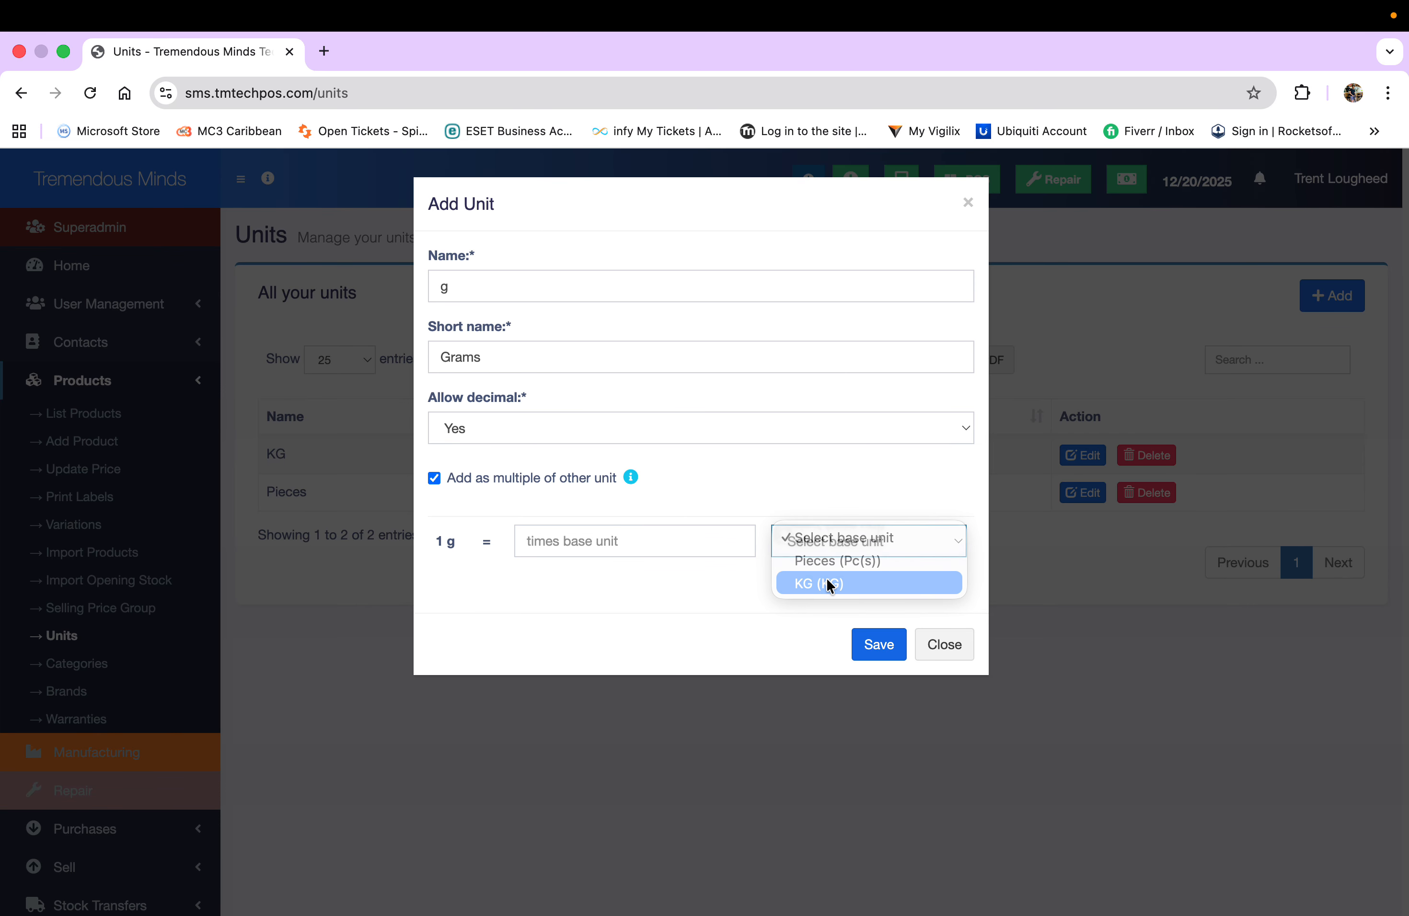
{"action": "left_click", "coordinate": [549, 540]}
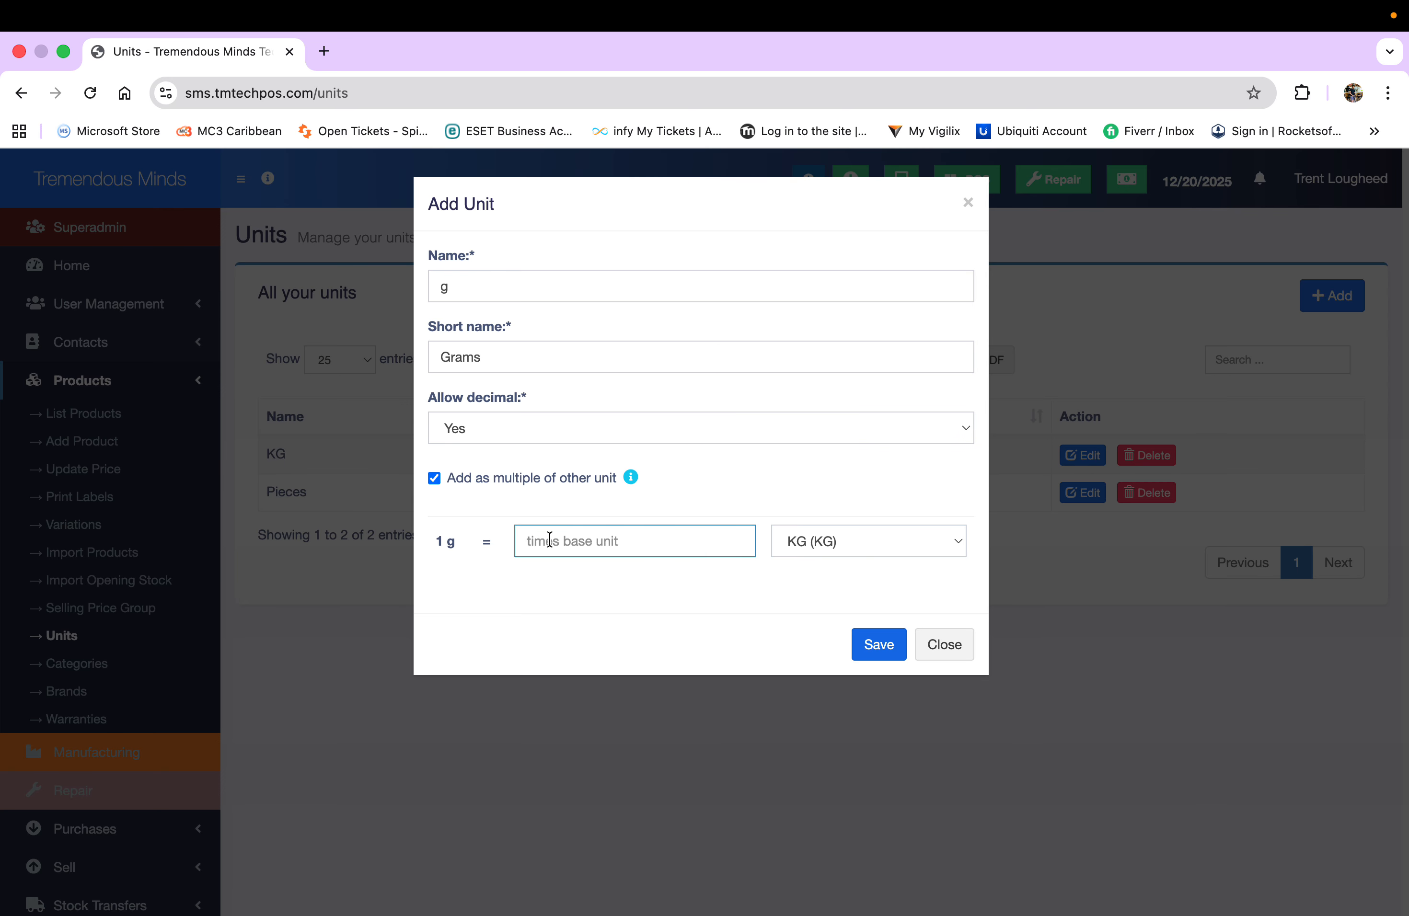
{"action": "type", "text": "1000"}
{"action": "left_click", "coordinate": [877, 647]}
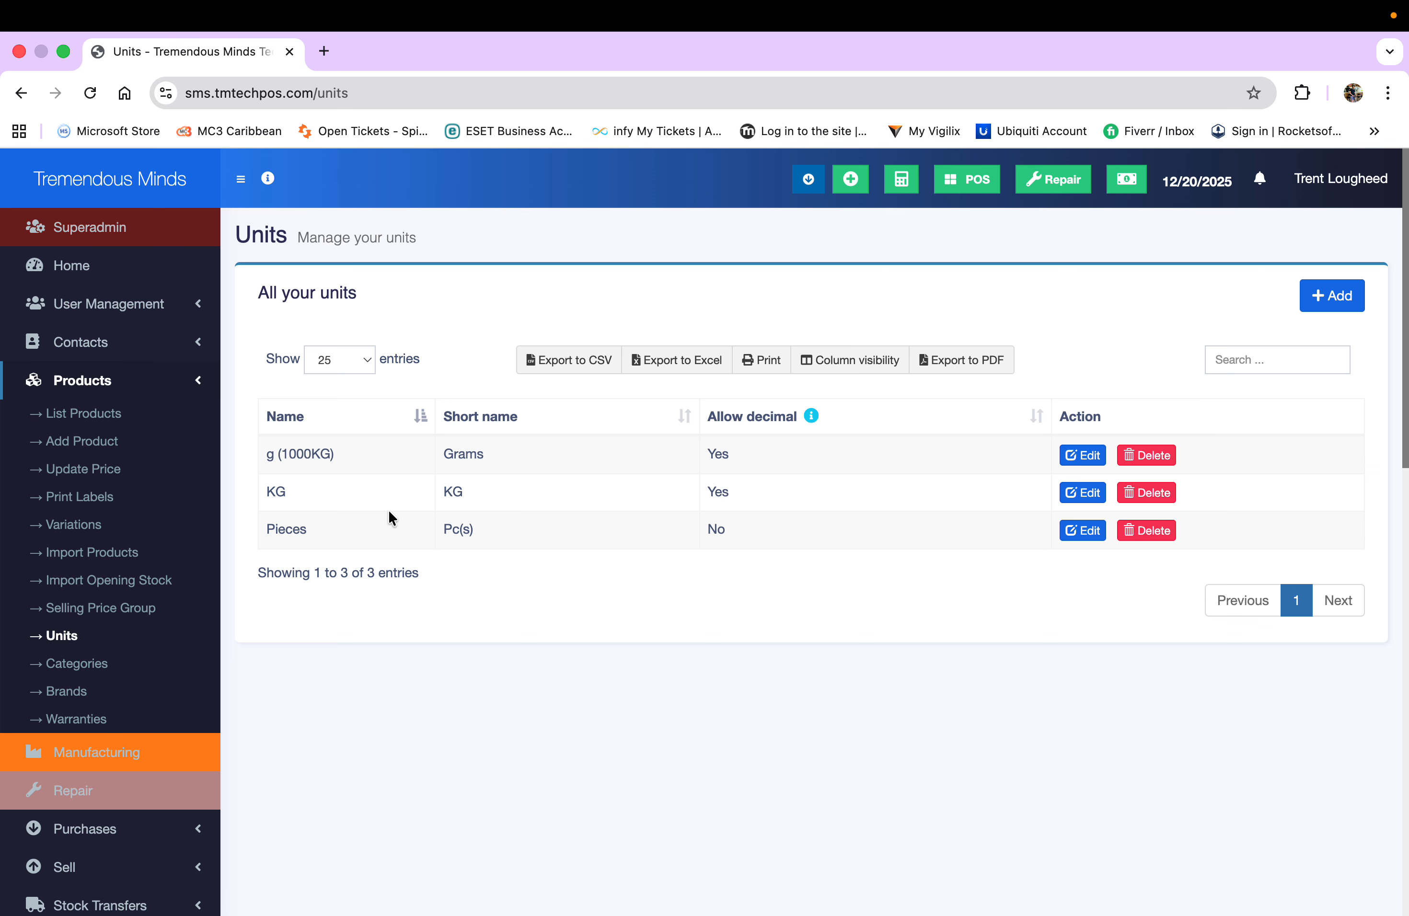
Step: Go to the product Brands list and add a brand named "tutorial" without a short description, then save it
{"action": "left_click", "coordinate": [78, 692]}
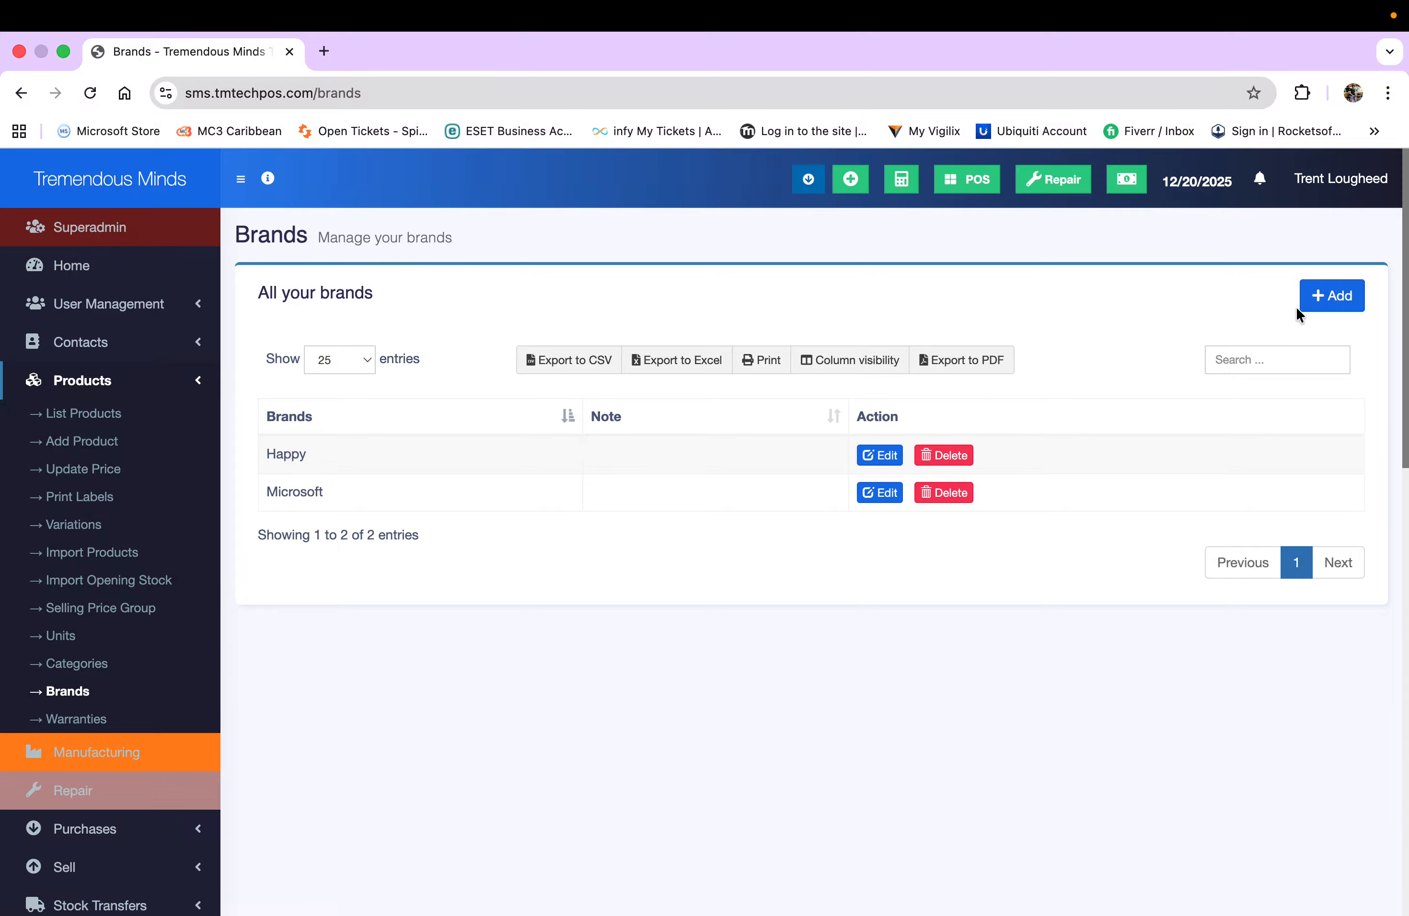
{"action": "left_click", "coordinate": [1317, 302]}
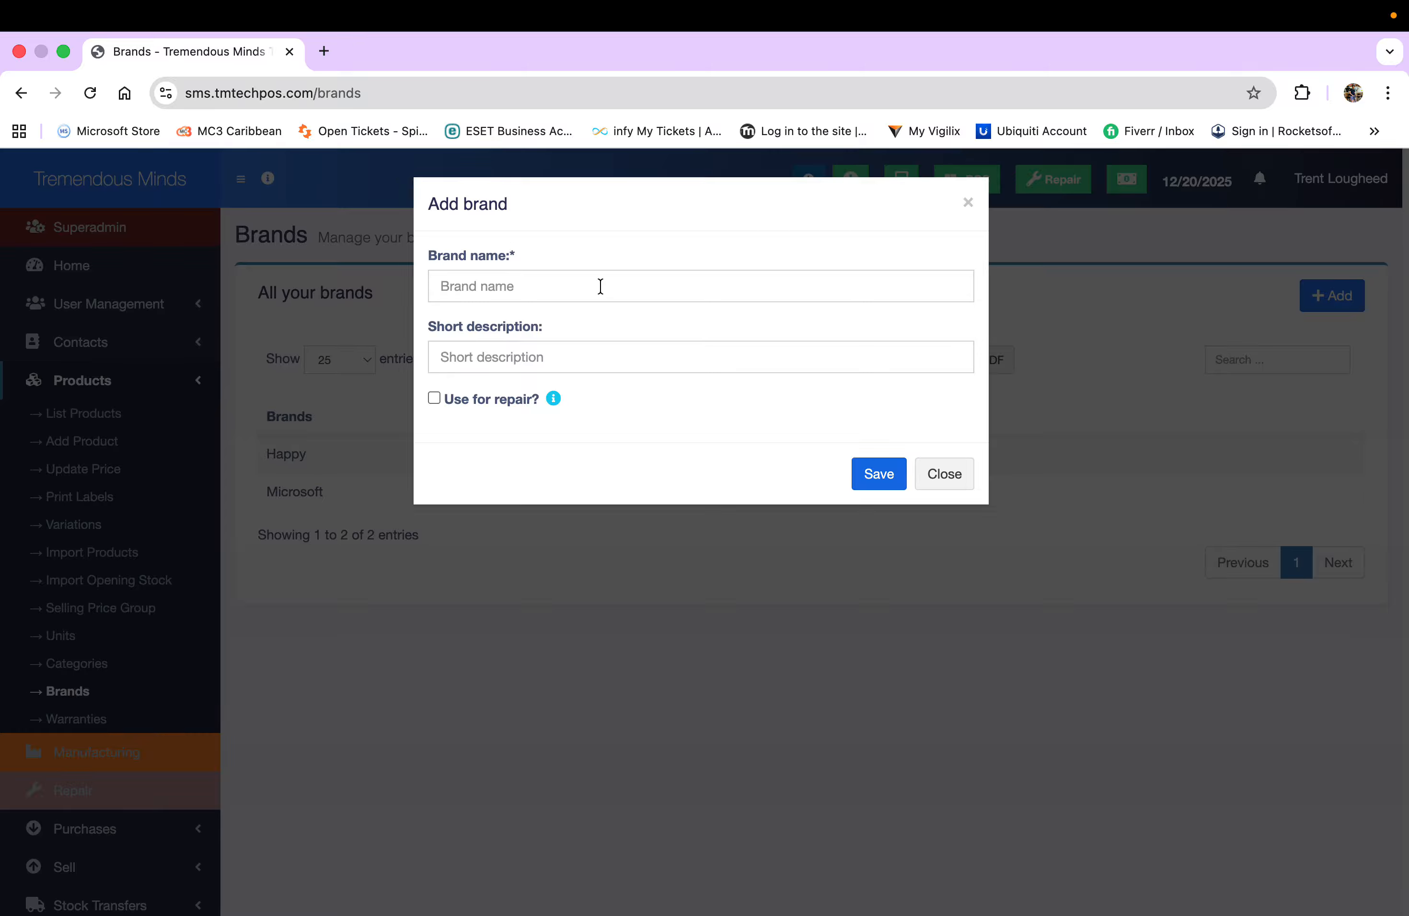
{"action": "left_click", "coordinate": [600, 286]}
{"action": "type", "text": "tut"}
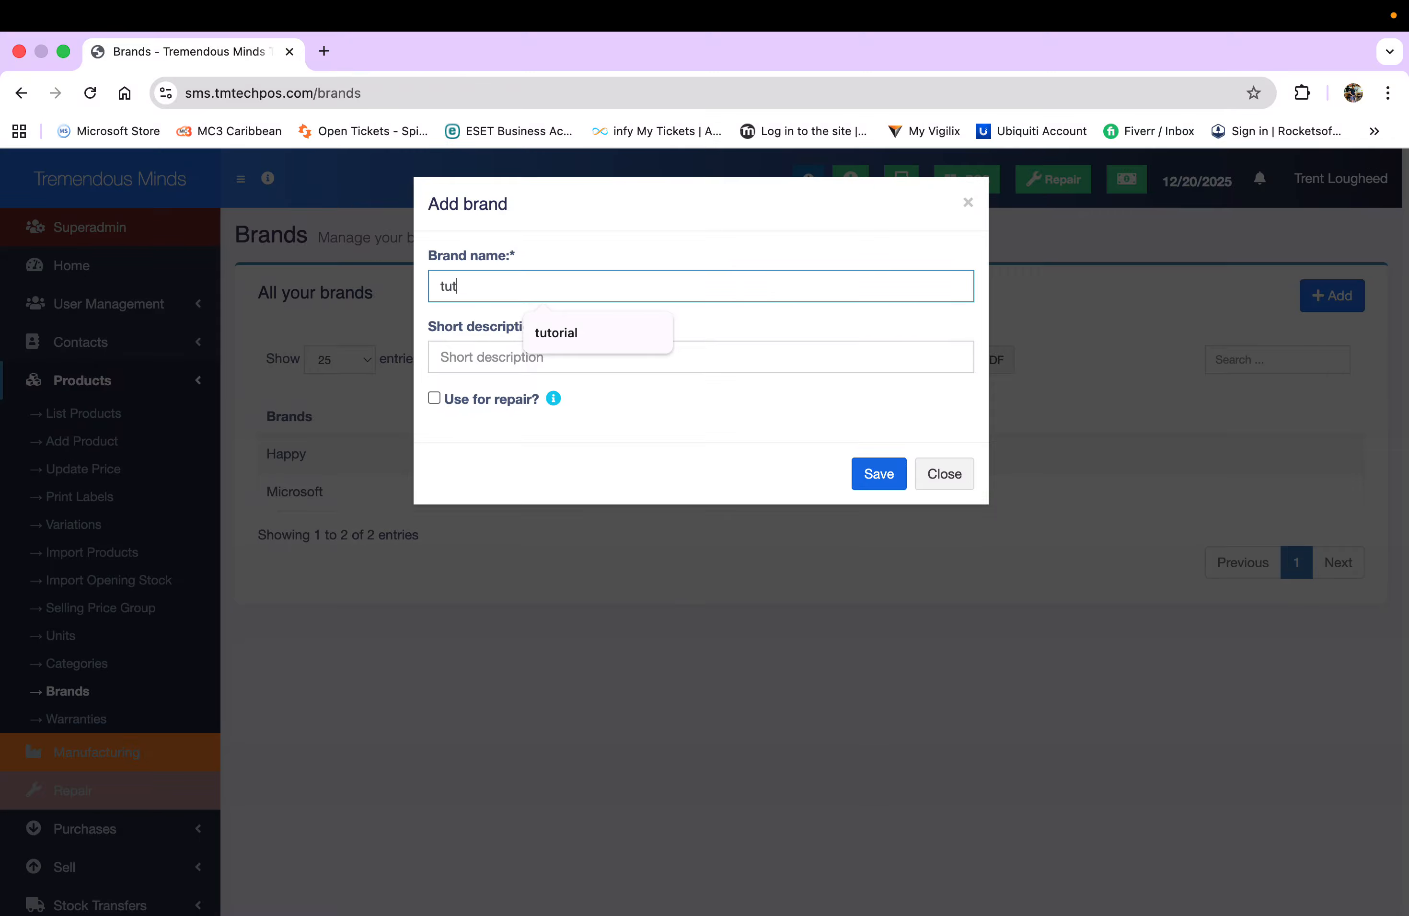
{"action": "left_click", "coordinate": [606, 330]}
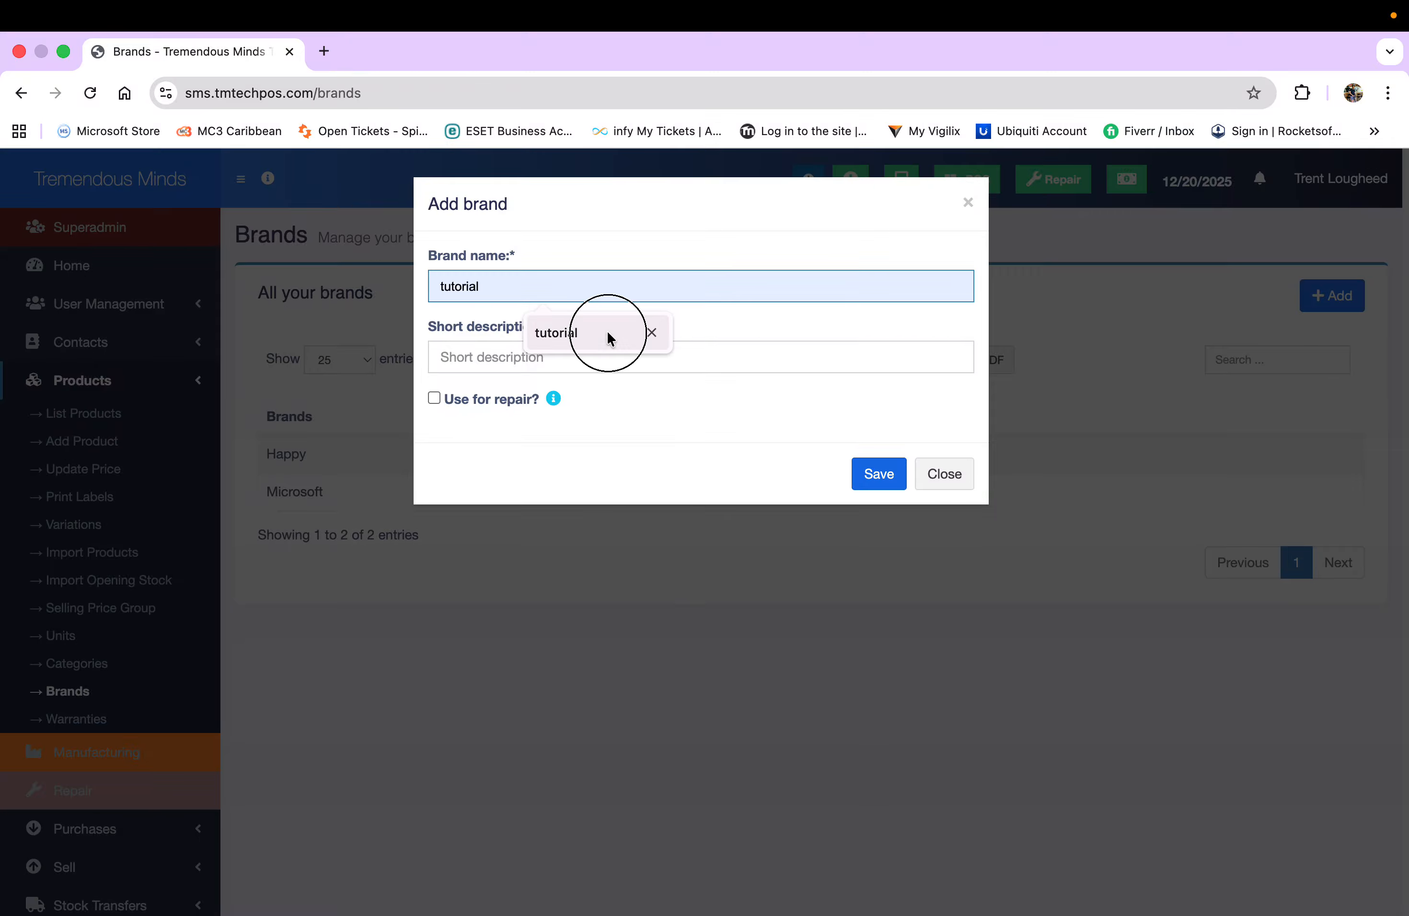
{"action": "left_click", "coordinate": [473, 361]}
{"action": "left_click", "coordinate": [455, 452]}
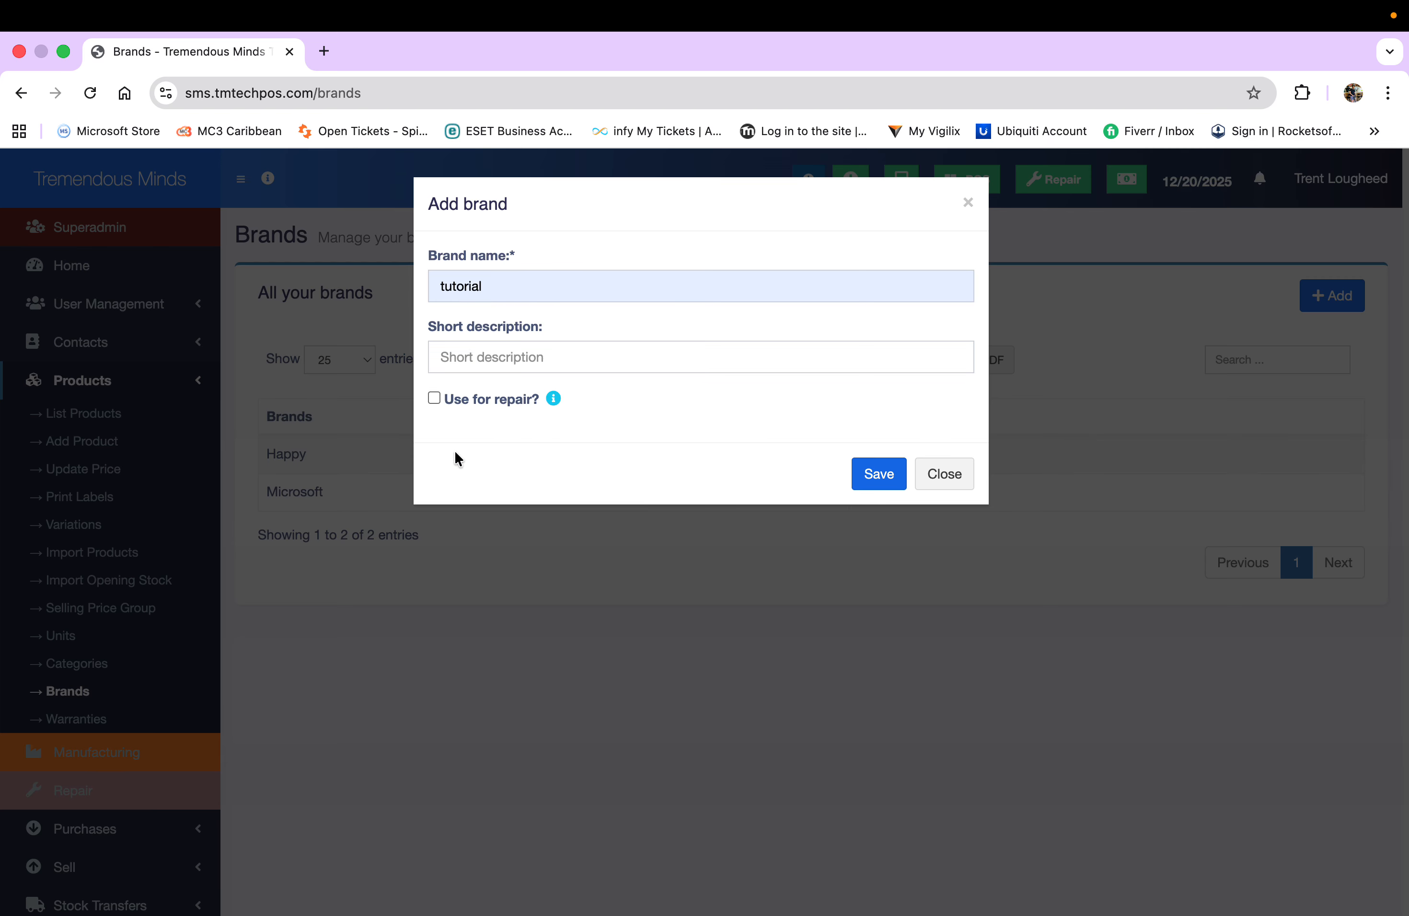
{"action": "mouse_move", "coordinate": [552, 401]}
{"action": "left_click", "coordinate": [495, 360]}
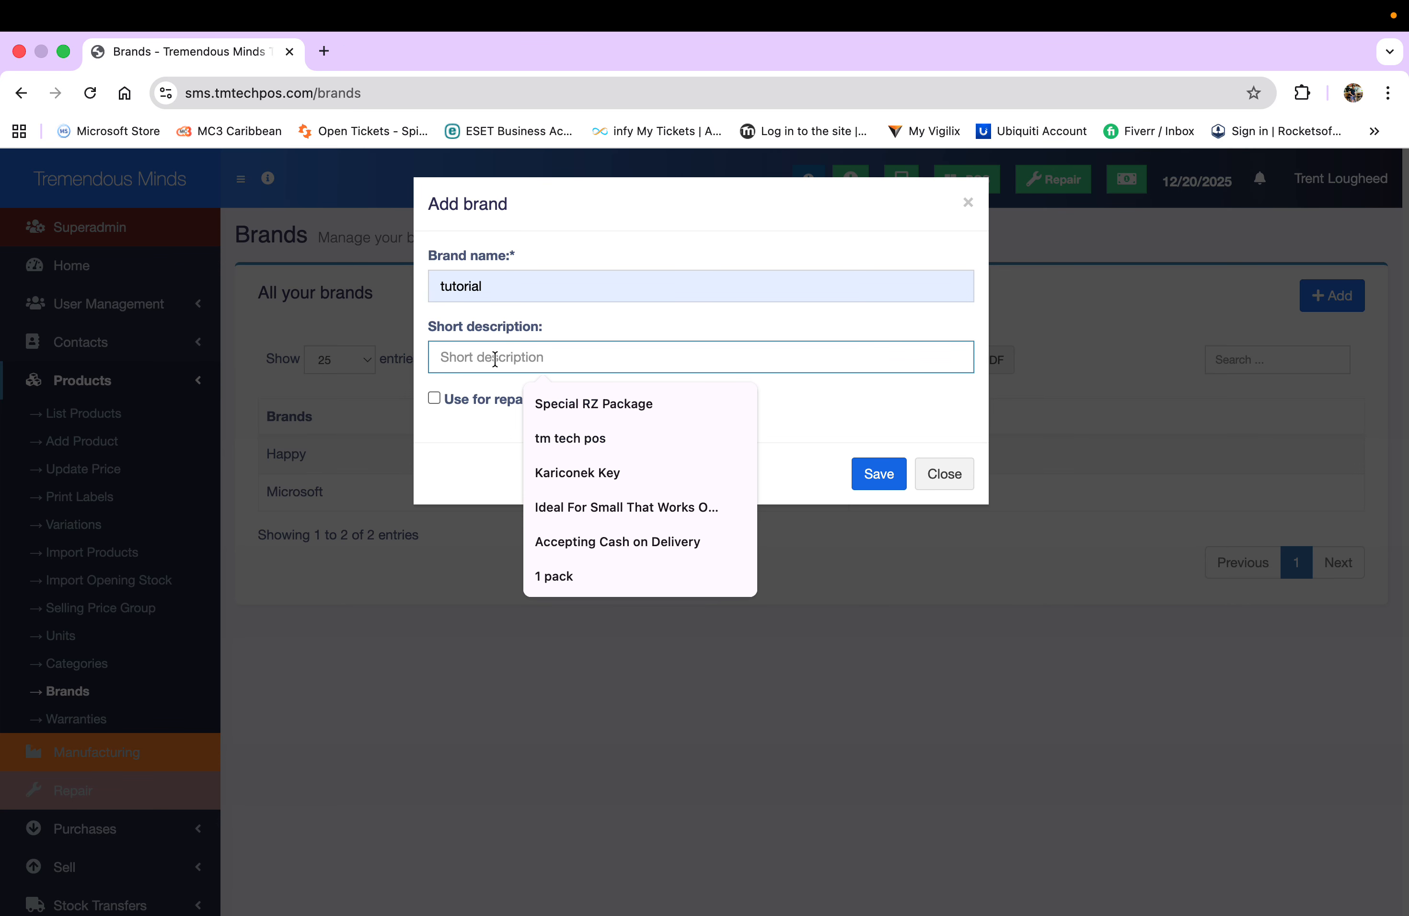
{"action": "left_click", "coordinate": [801, 407]}
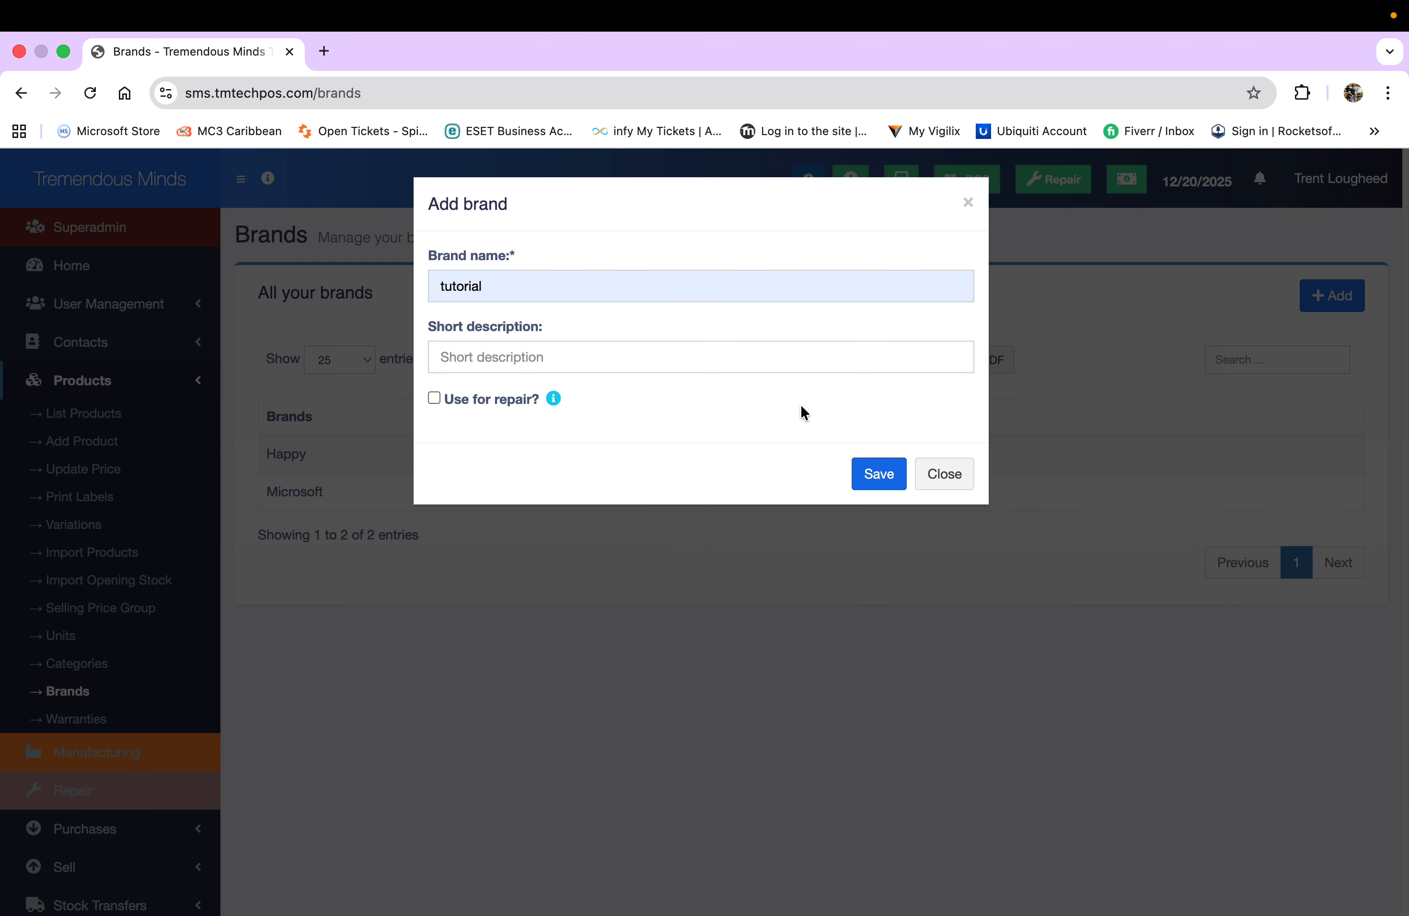
{"action": "left_click", "coordinate": [876, 475]}
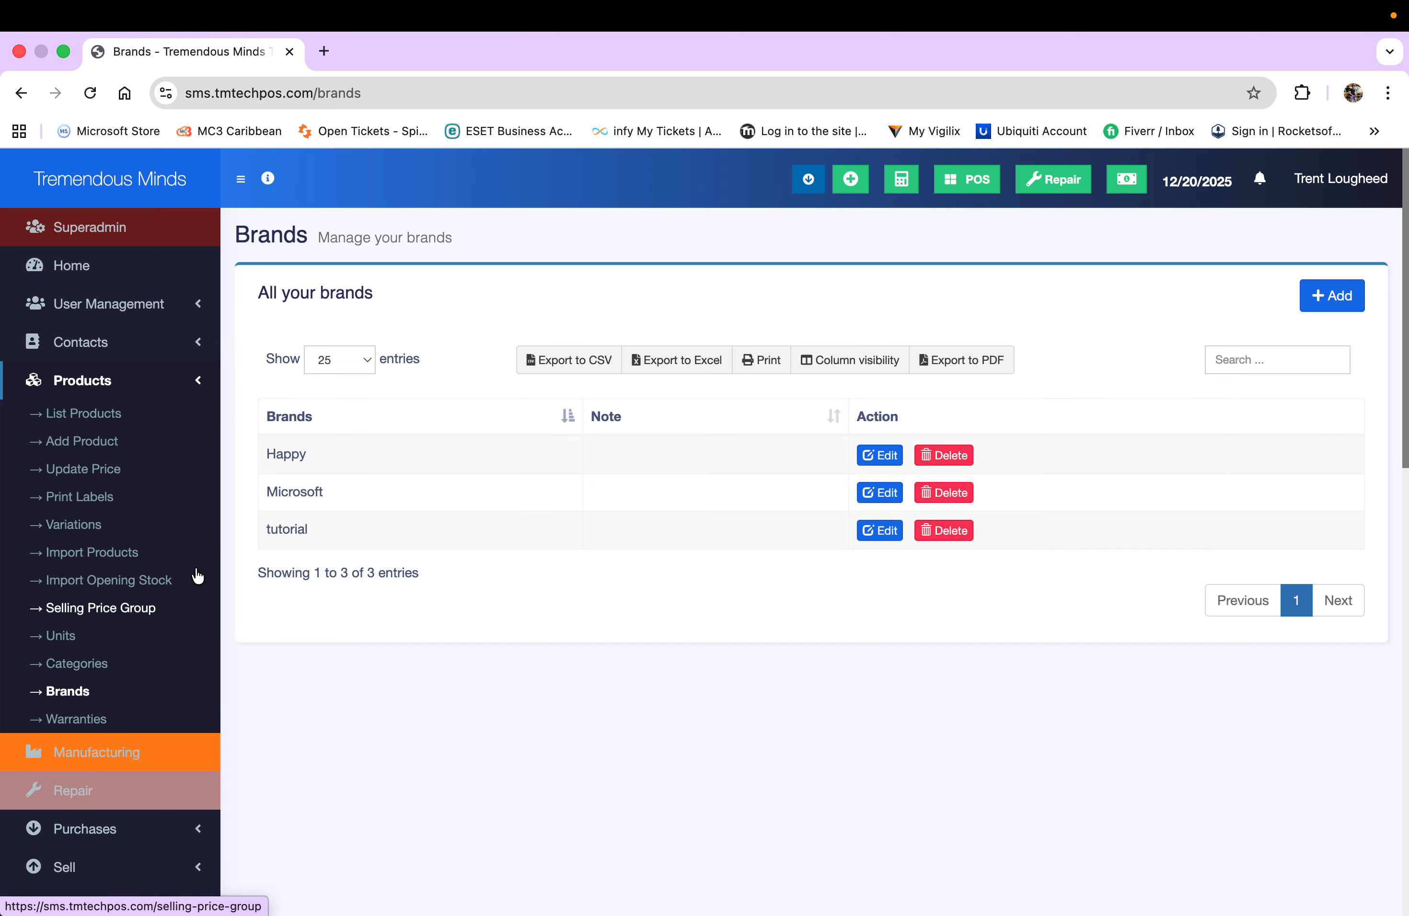
Step: Start adding a new product and name it "tutorial"
{"action": "left_click", "coordinate": [89, 443]}
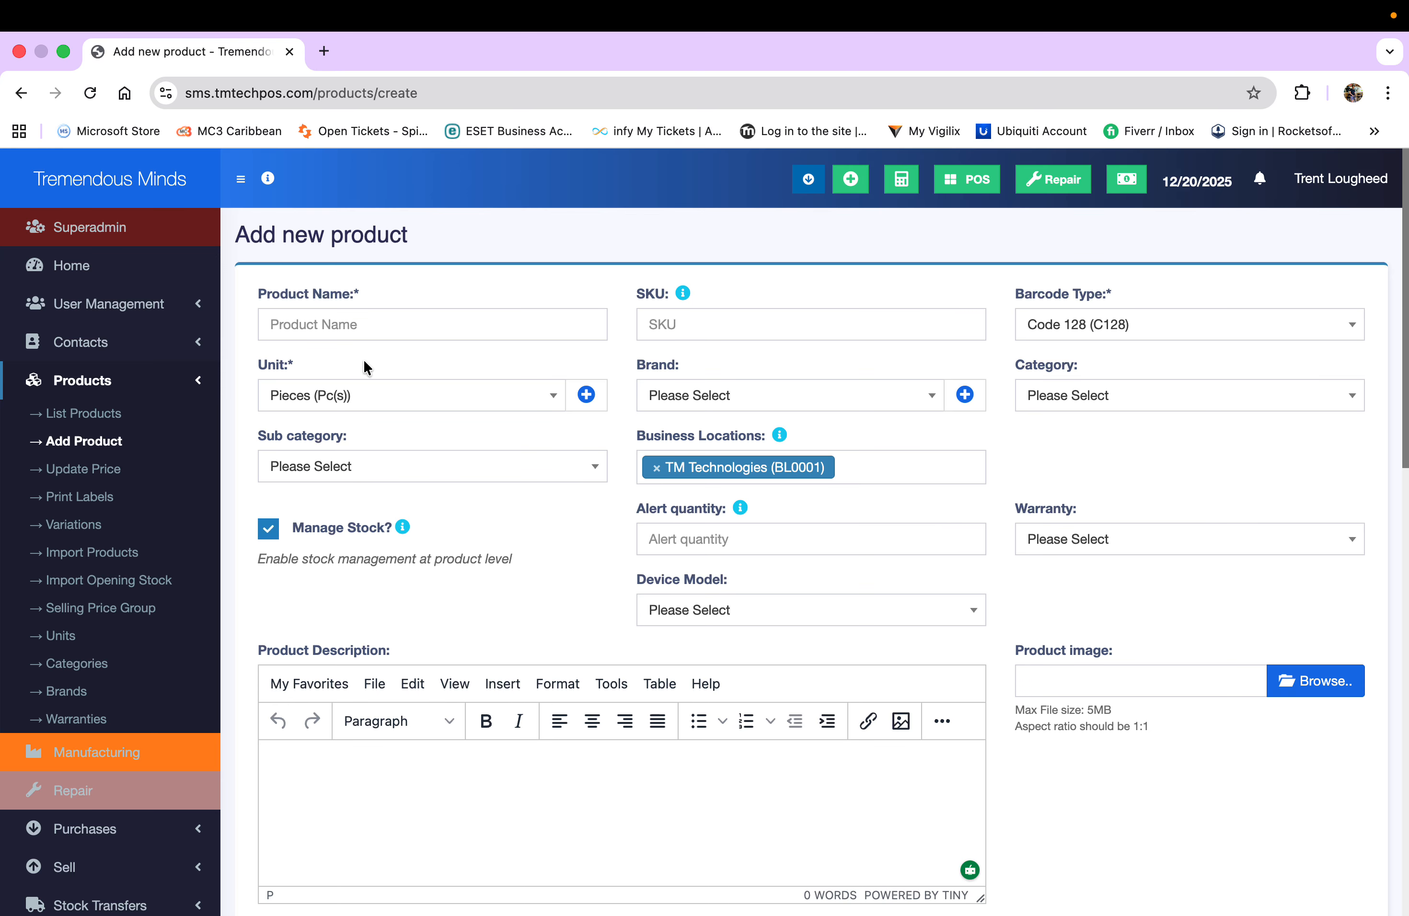
{"action": "scroll", "coordinate": [364, 360], "scroll_direction": "down", "scroll_amount": 1}
{"action": "scroll", "coordinate": [364, 360], "scroll_direction": "up", "scroll_amount": 1}
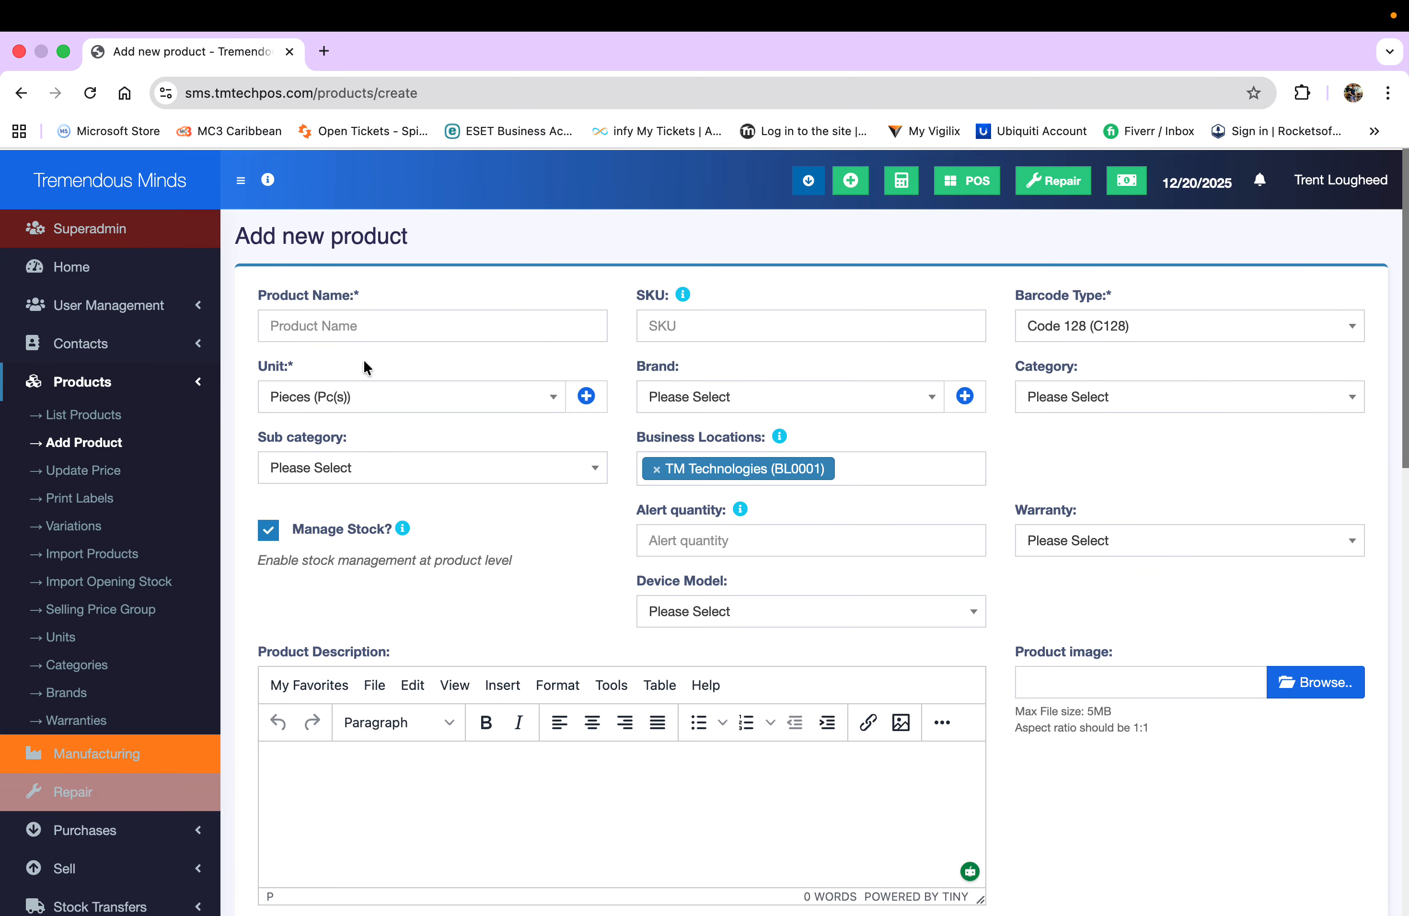
{"action": "left_click", "coordinate": [355, 325]}
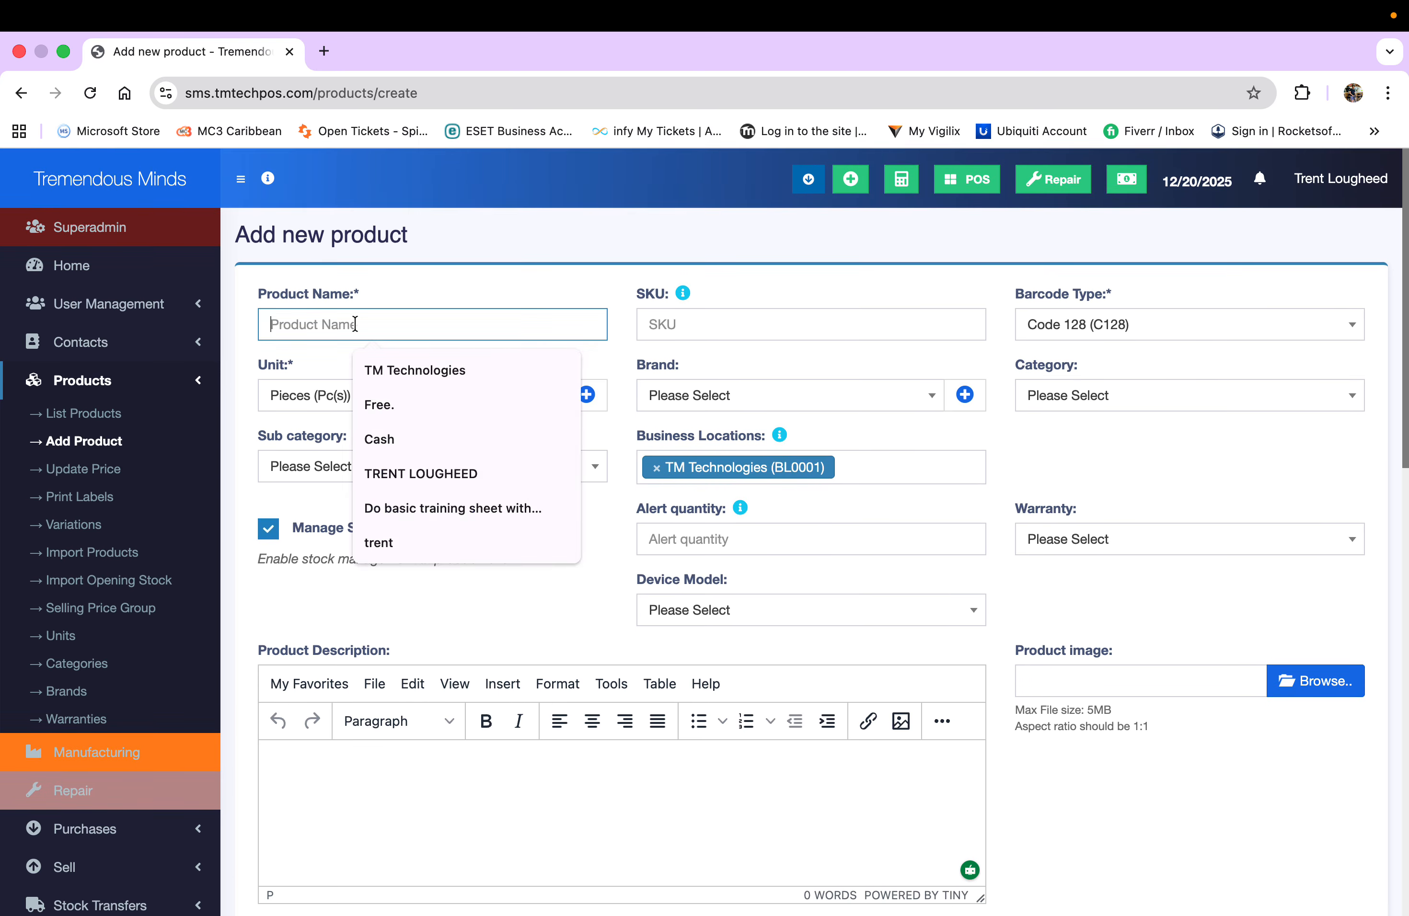
{"action": "type", "text": "tuto"}
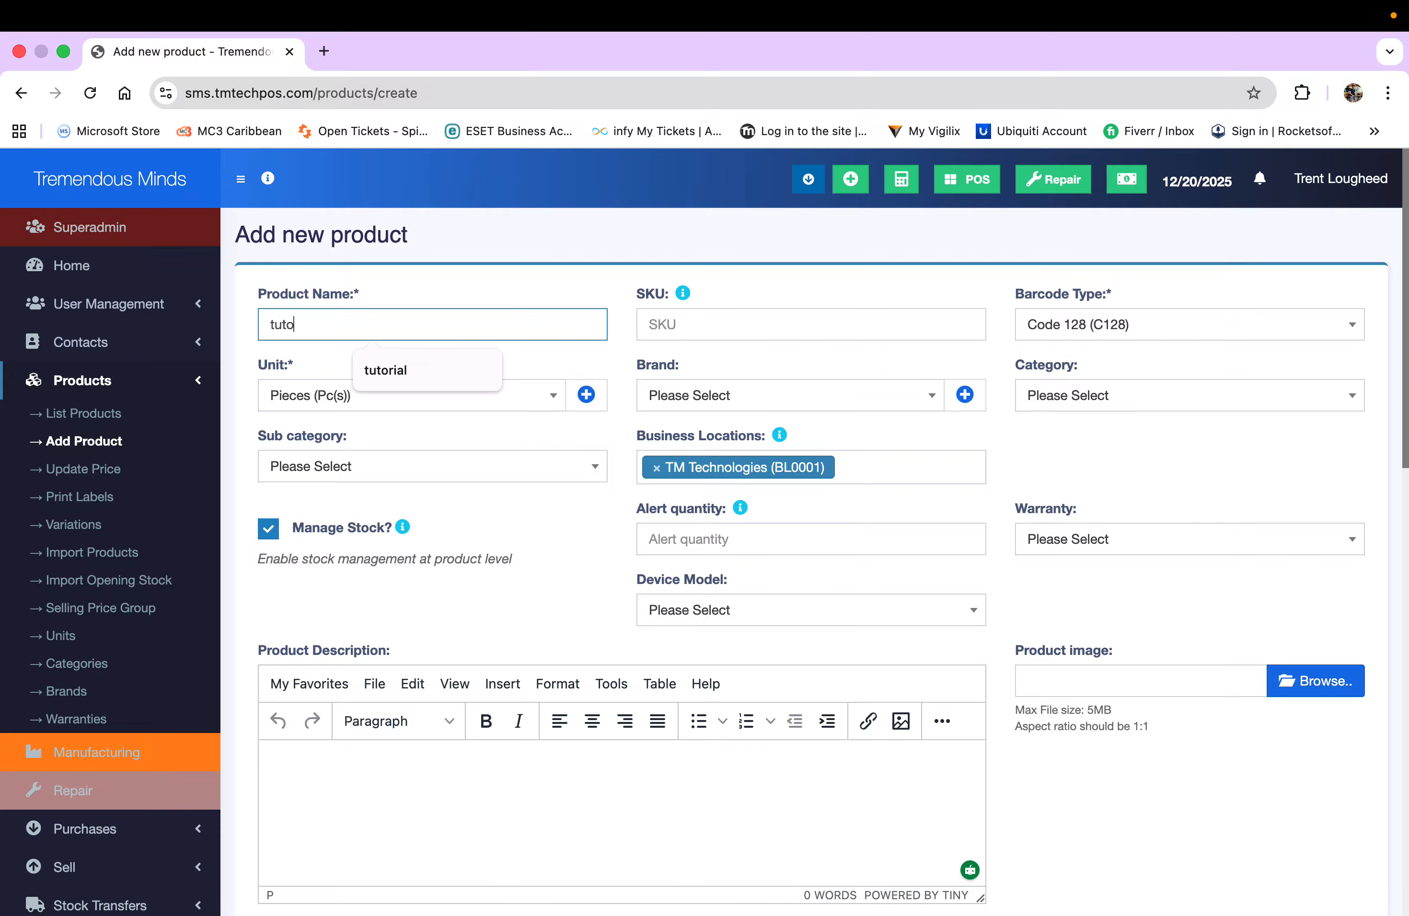
{"action": "type", "text": "rial"}
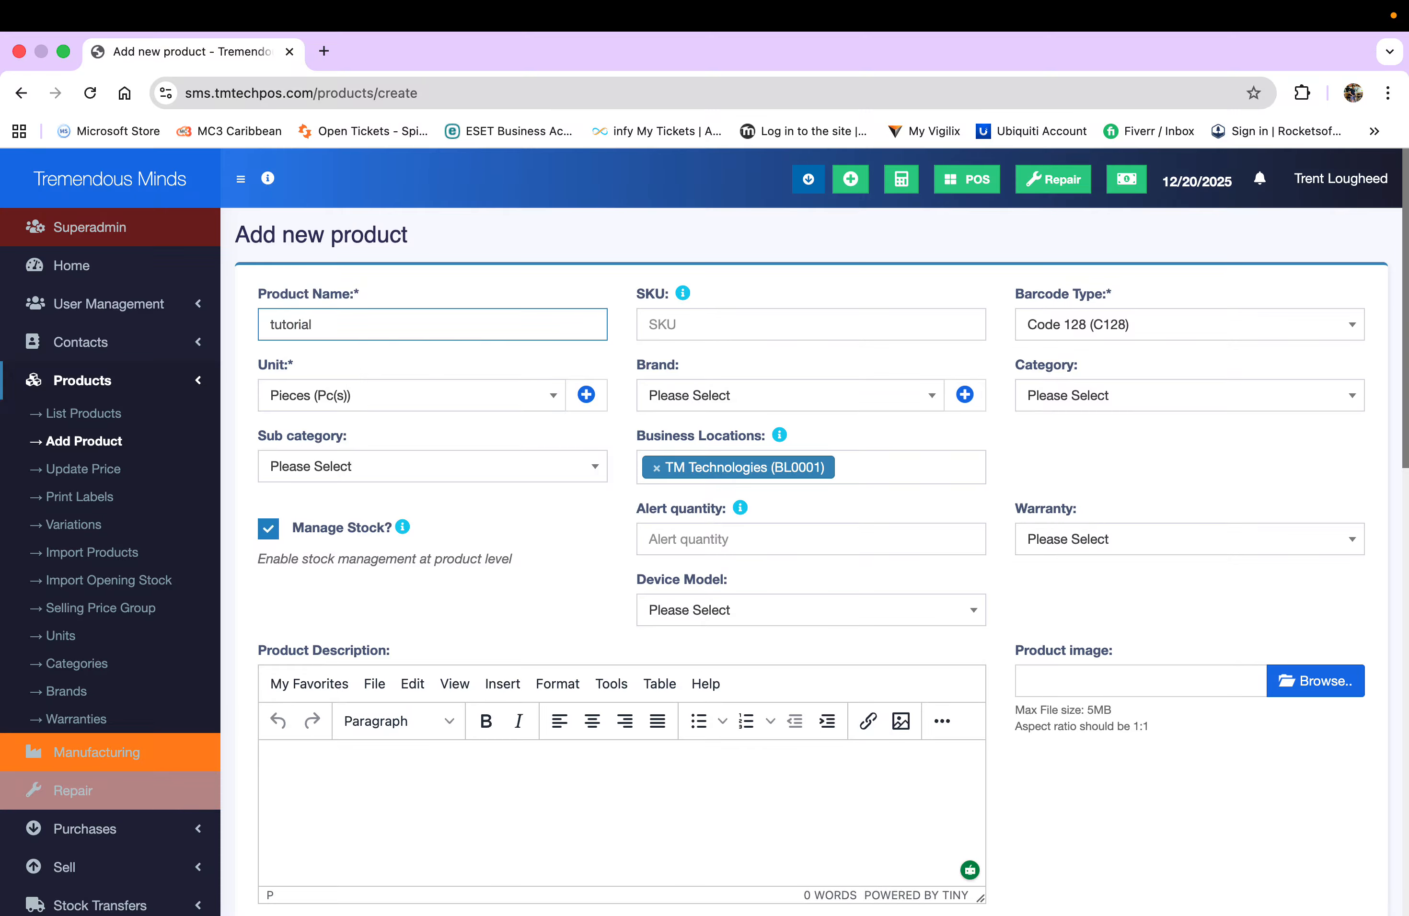
Step: Set the new product's SKU to "tut101" and keep the barcode type Code 128 (C128)
{"action": "left_click", "coordinate": [683, 332]}
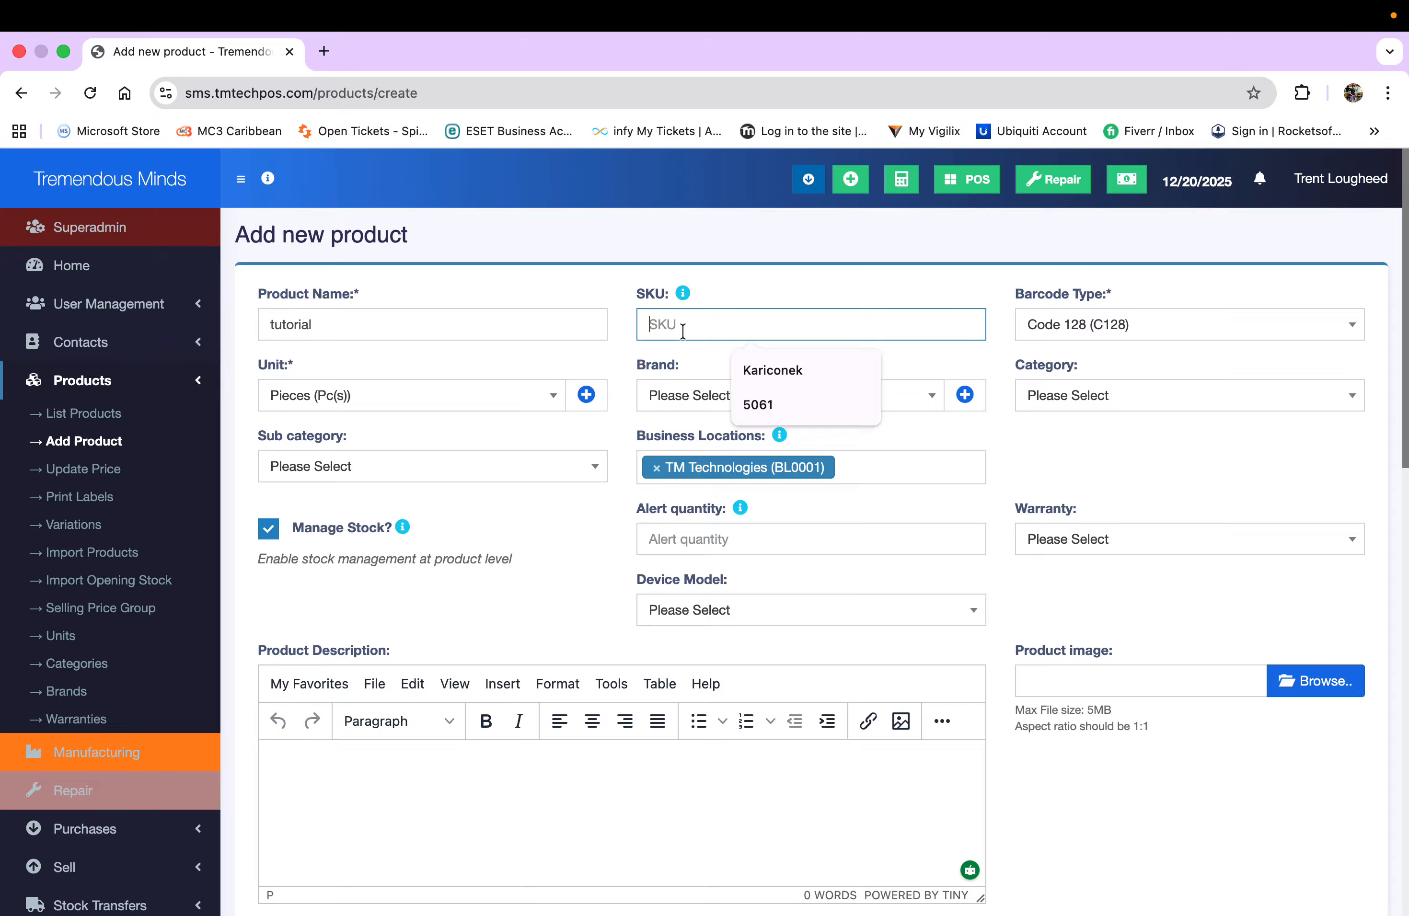
{"action": "type", "text": "tut"}
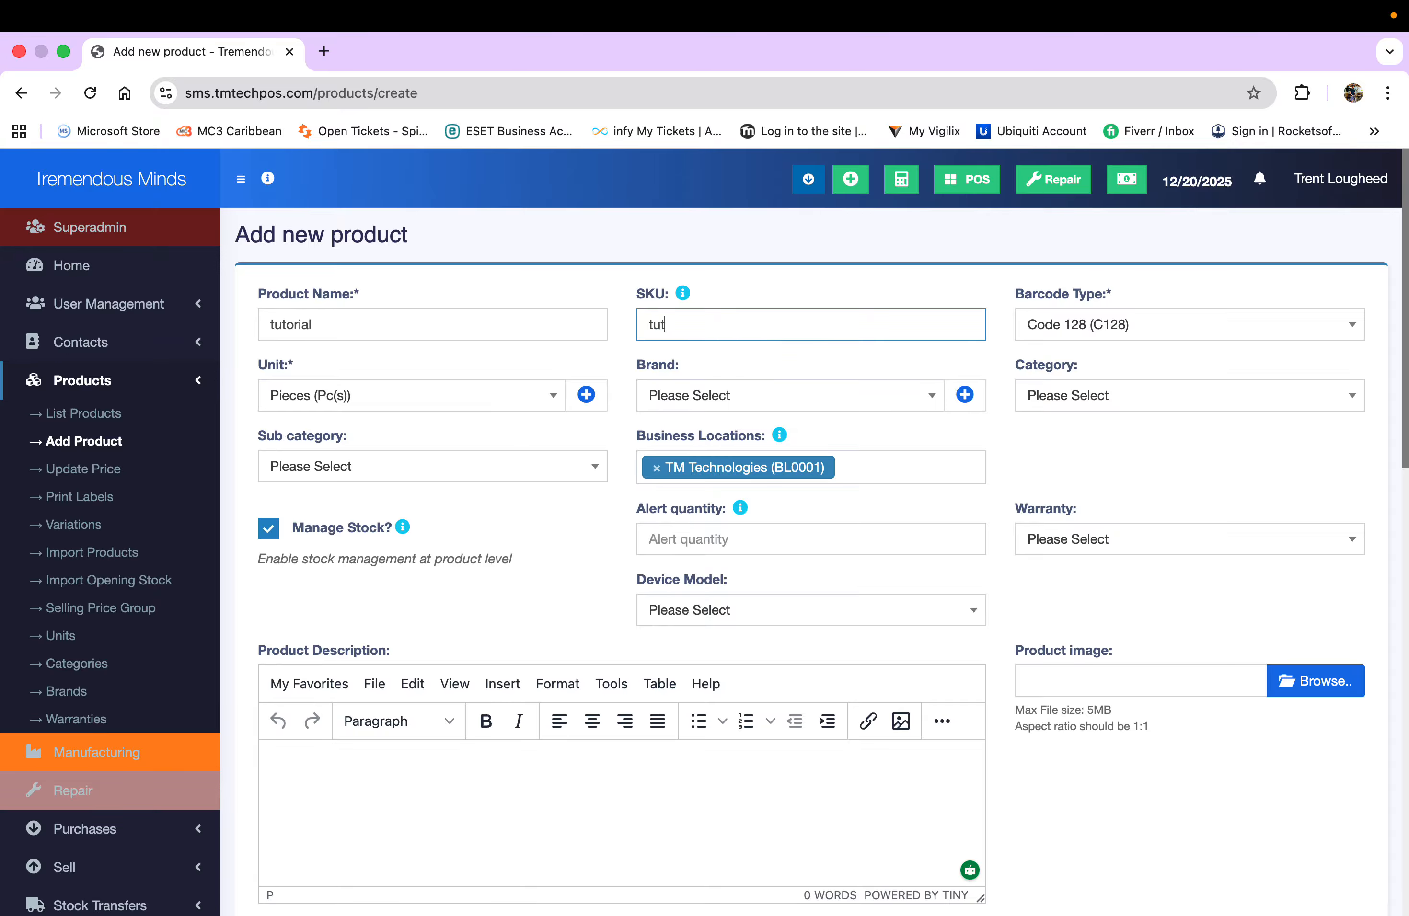
{"action": "type", "text": "101"}
{"action": "left_click", "coordinate": [1120, 330]}
{"action": "left_click", "coordinate": [1120, 333]}
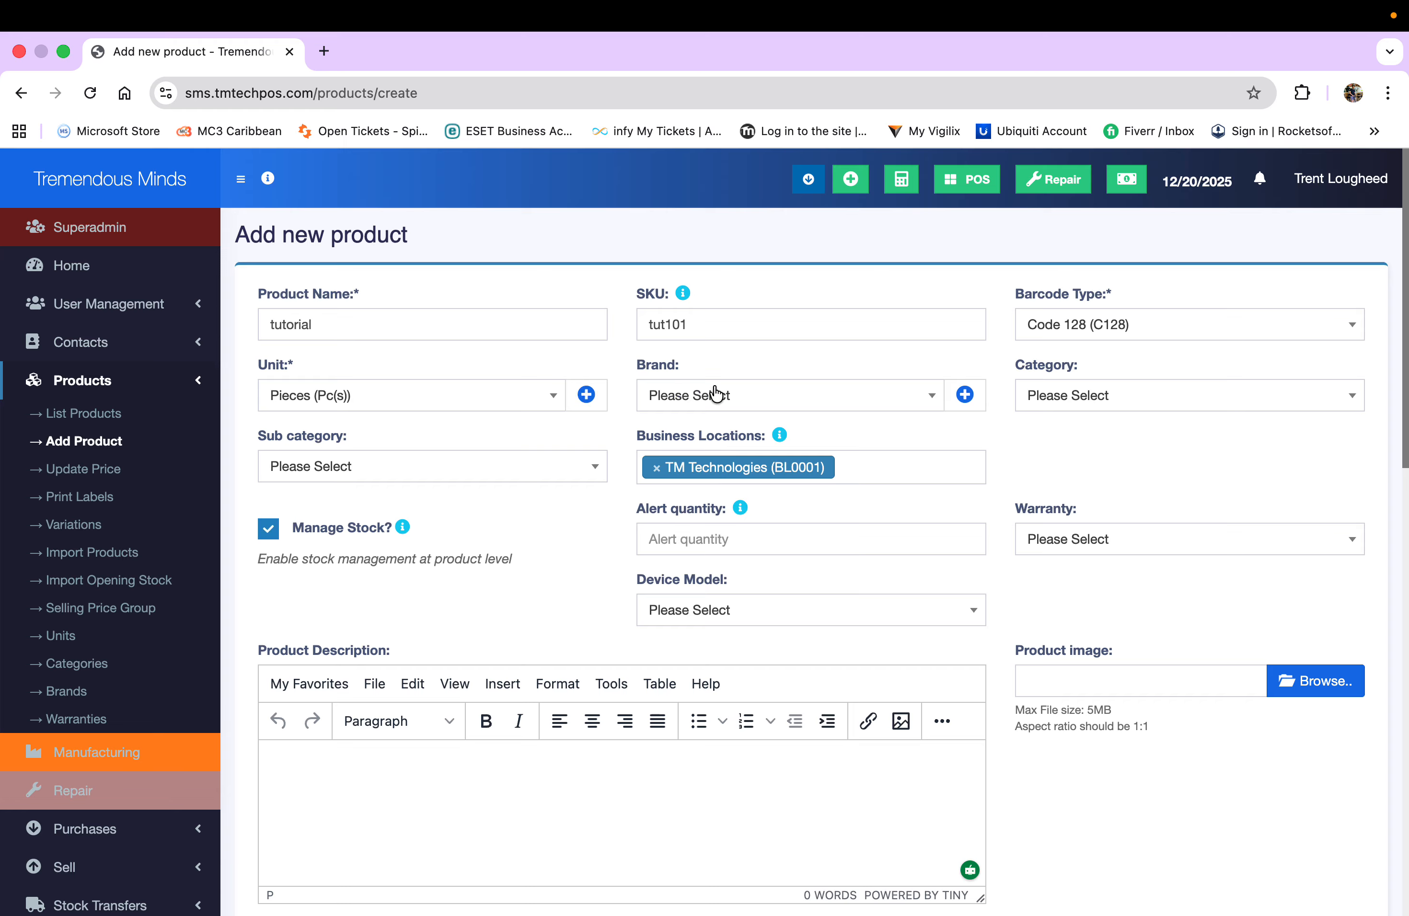
Step: Assign the "tutorial" brand and the "tutorial" category to the product, leaving the sub category at None
{"action": "left_click", "coordinate": [730, 397]}
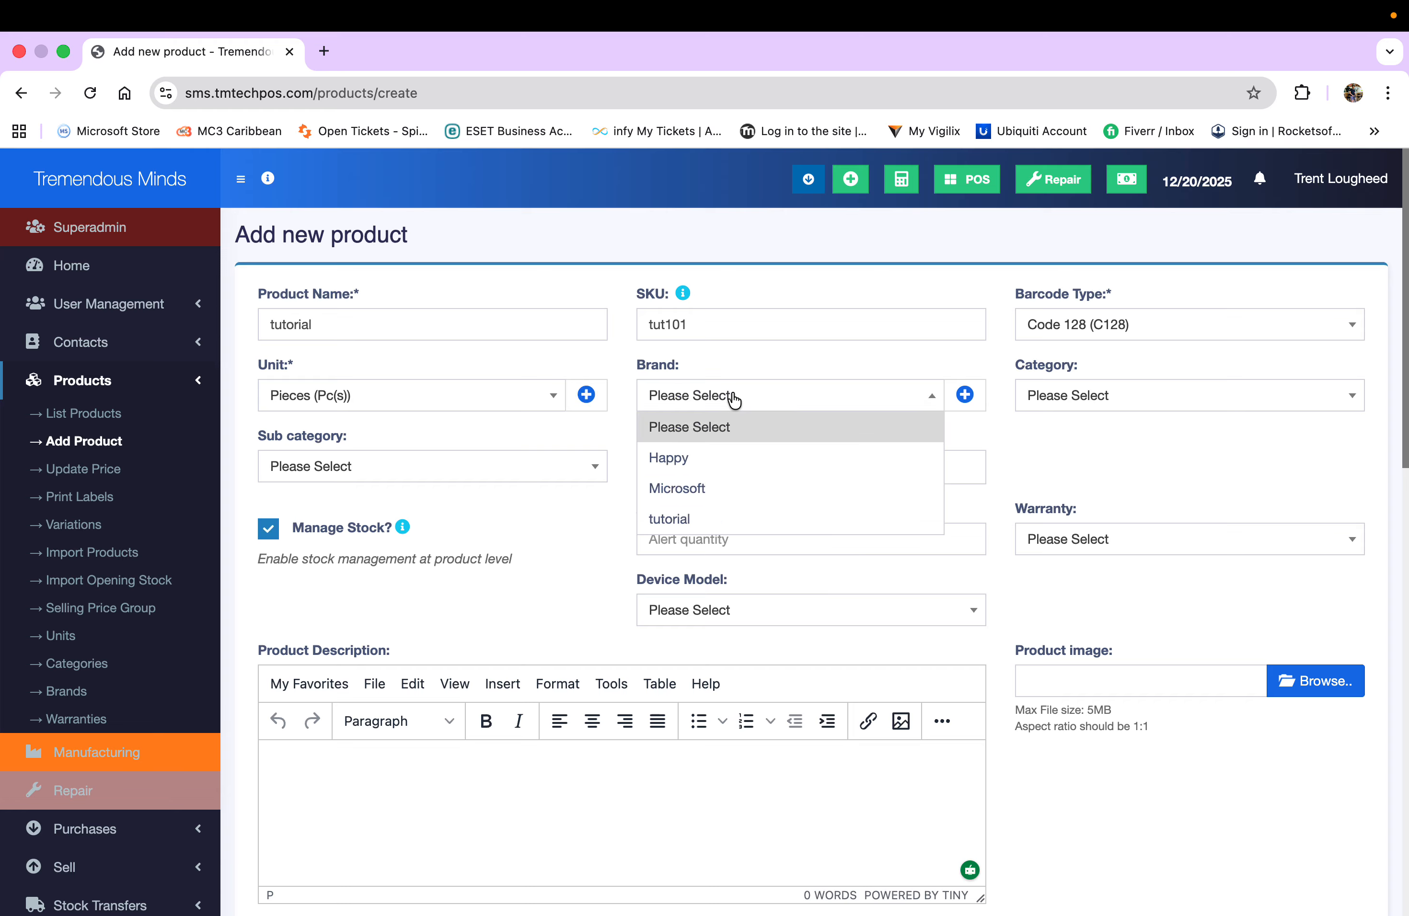
{"action": "left_click", "coordinate": [708, 519]}
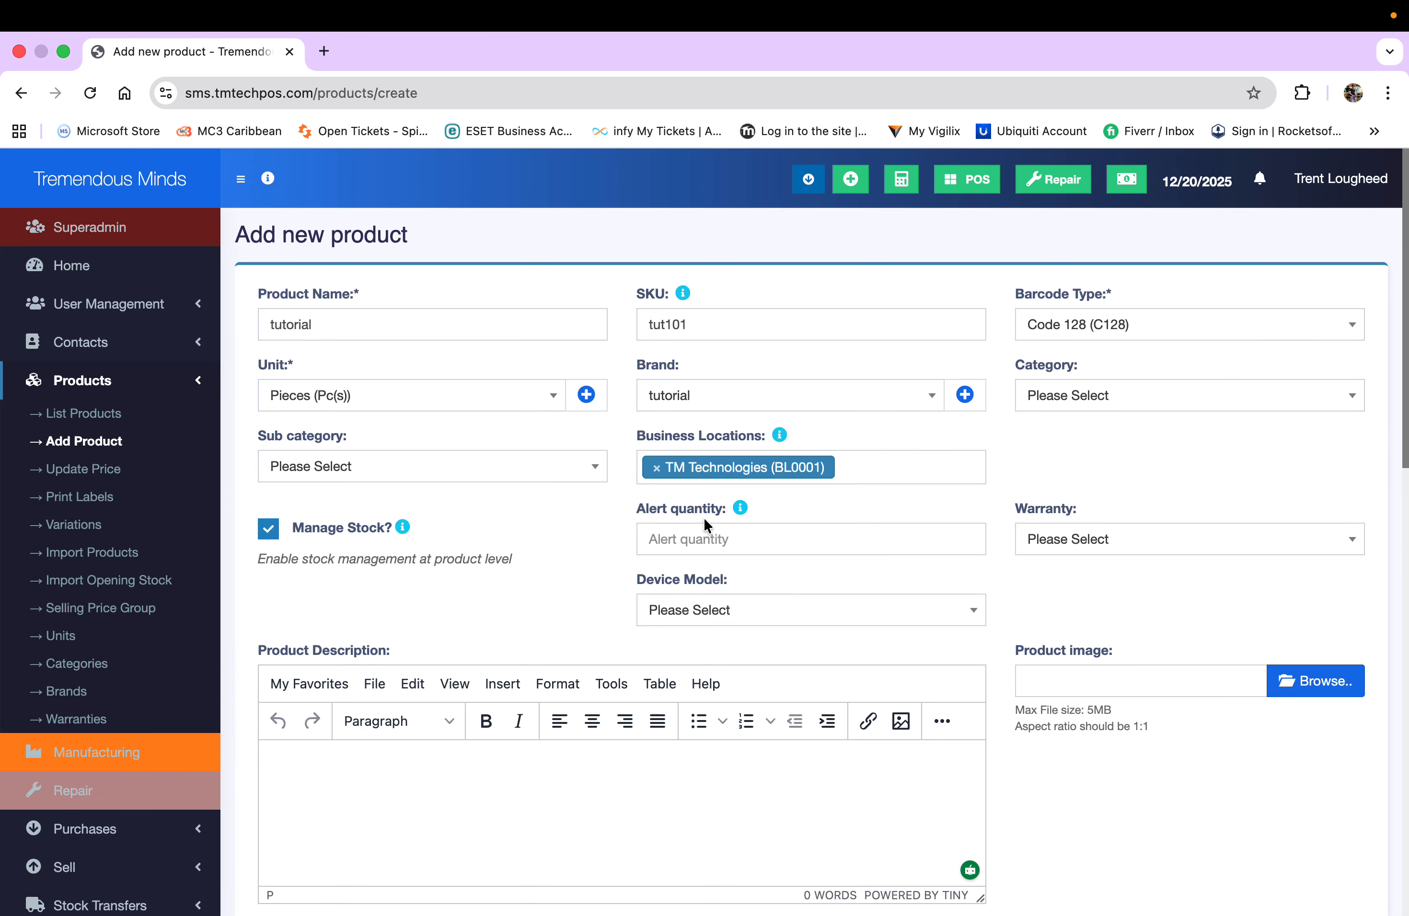
{"action": "left_click", "coordinate": [1110, 404]}
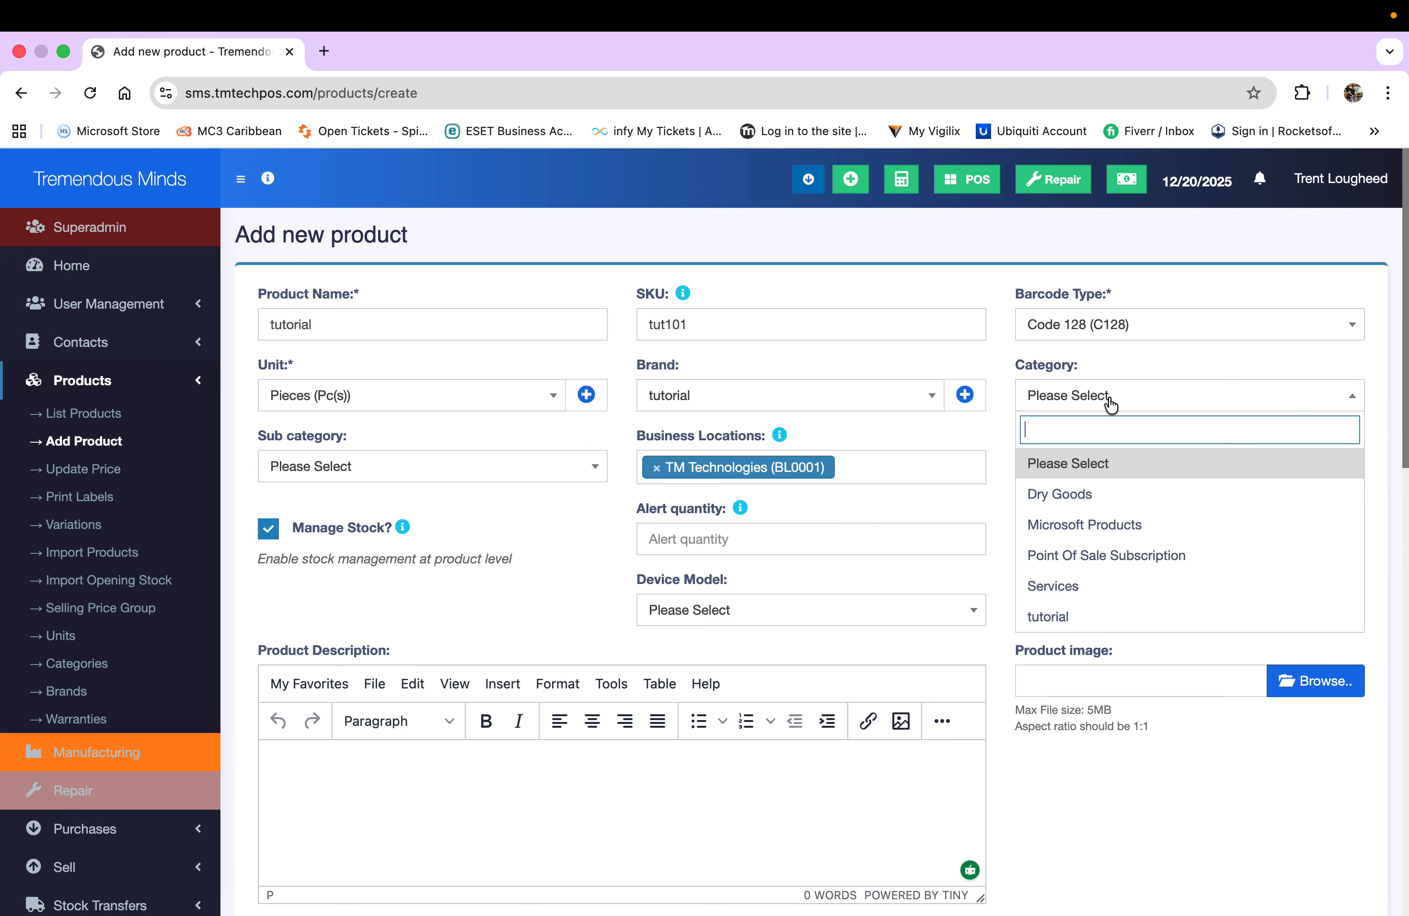
{"action": "left_click", "coordinate": [1068, 614]}
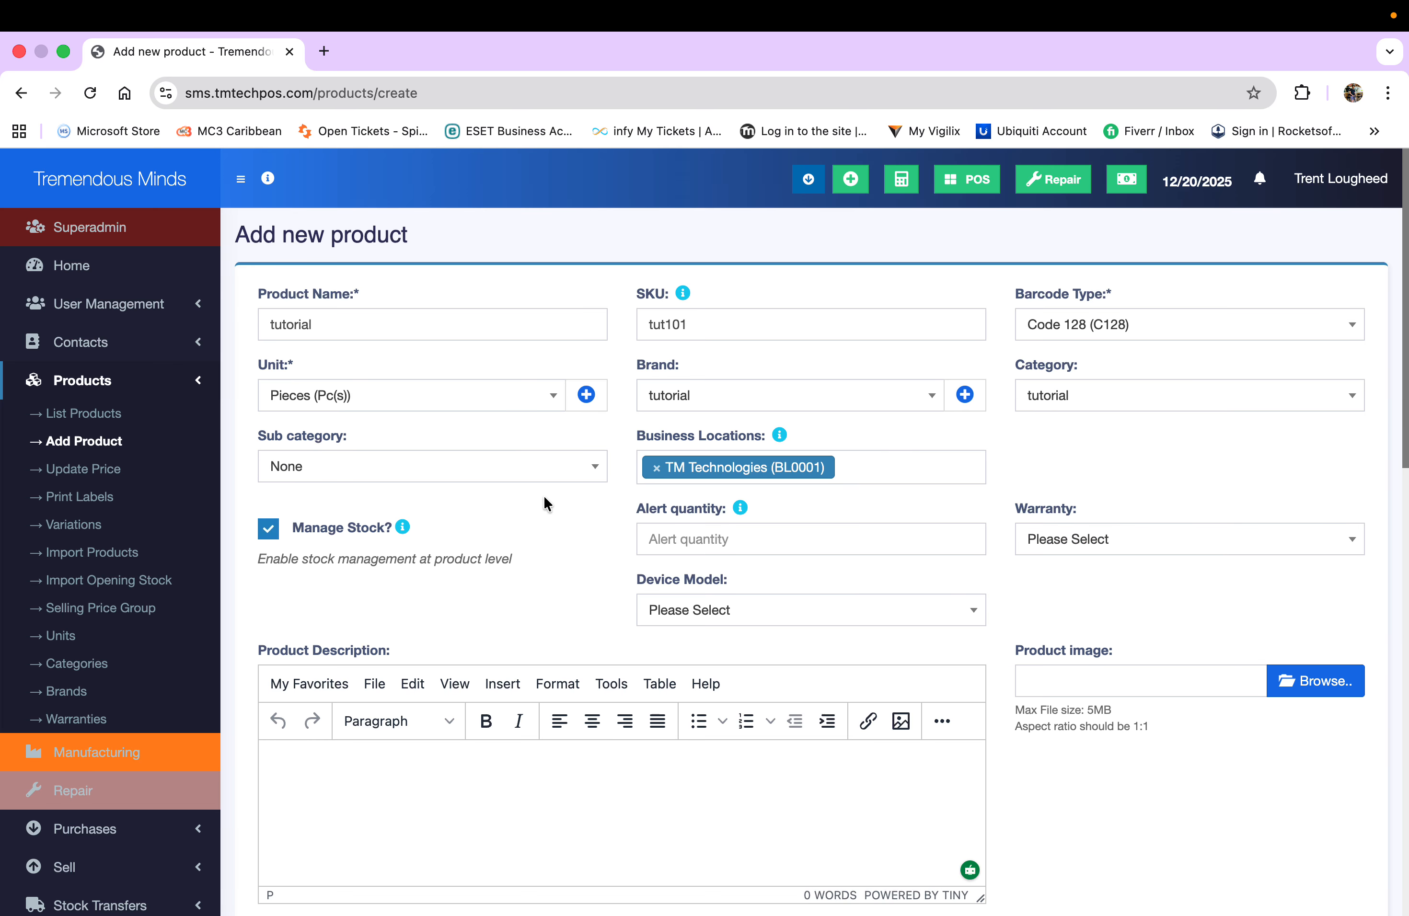
{"action": "left_click", "coordinate": [583, 475]}
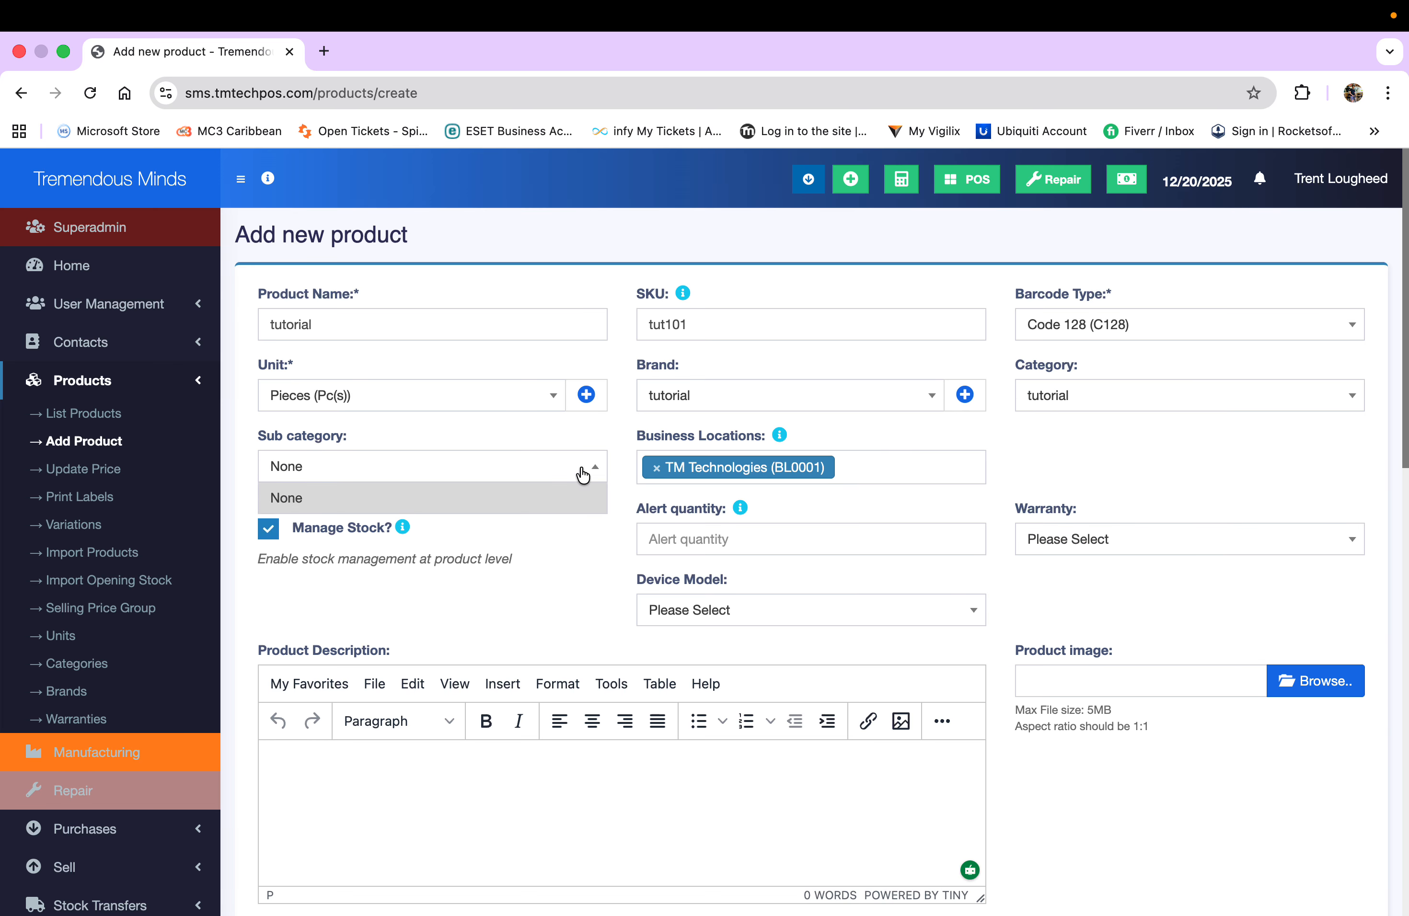
{"action": "left_click", "coordinate": [582, 475]}
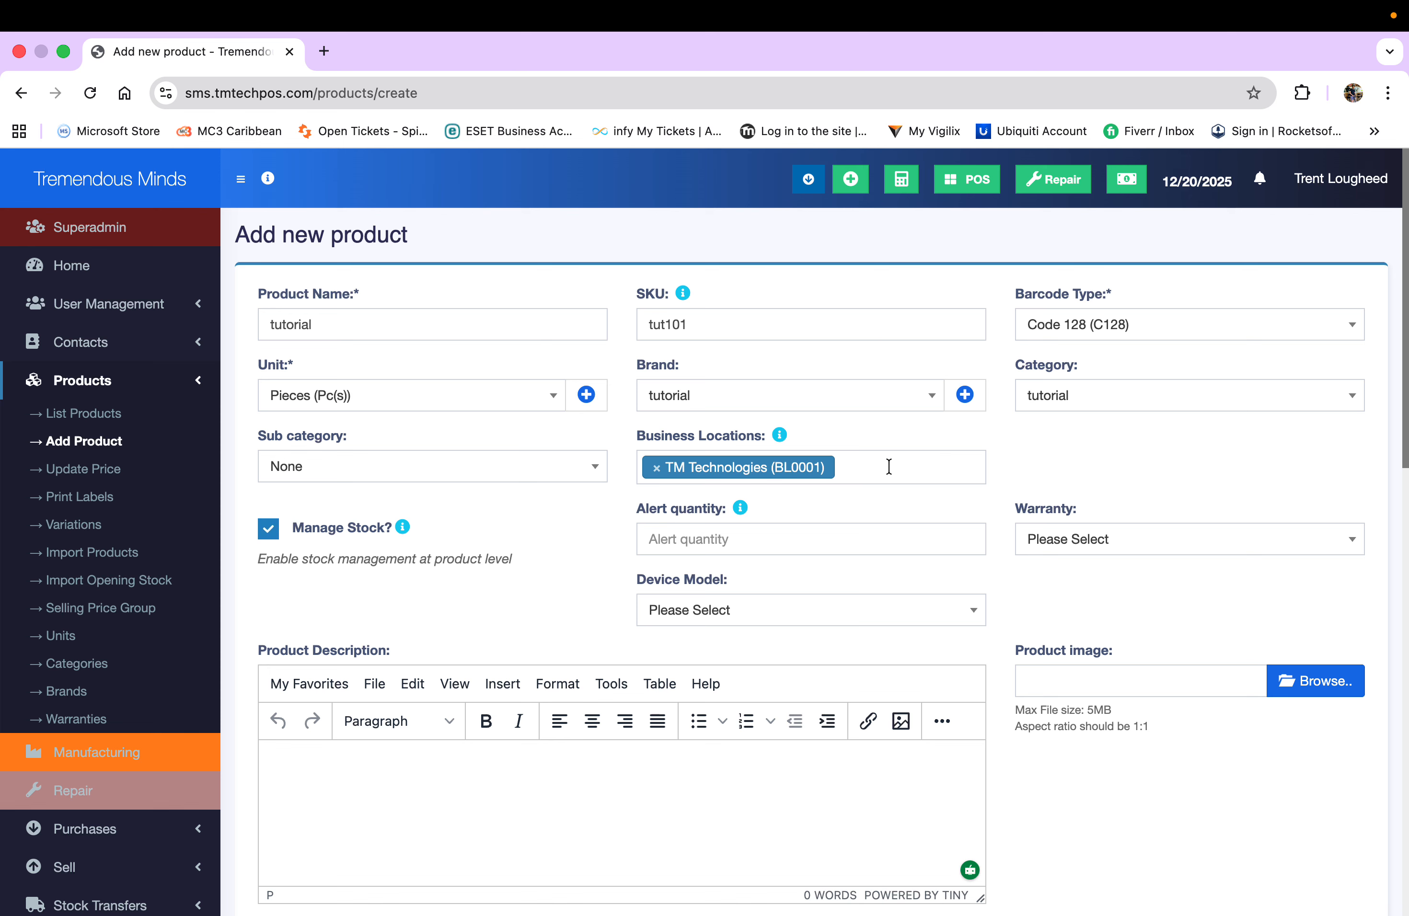
Step: Set the product's stock alert quantity to 50
{"action": "left_click", "coordinate": [666, 537]}
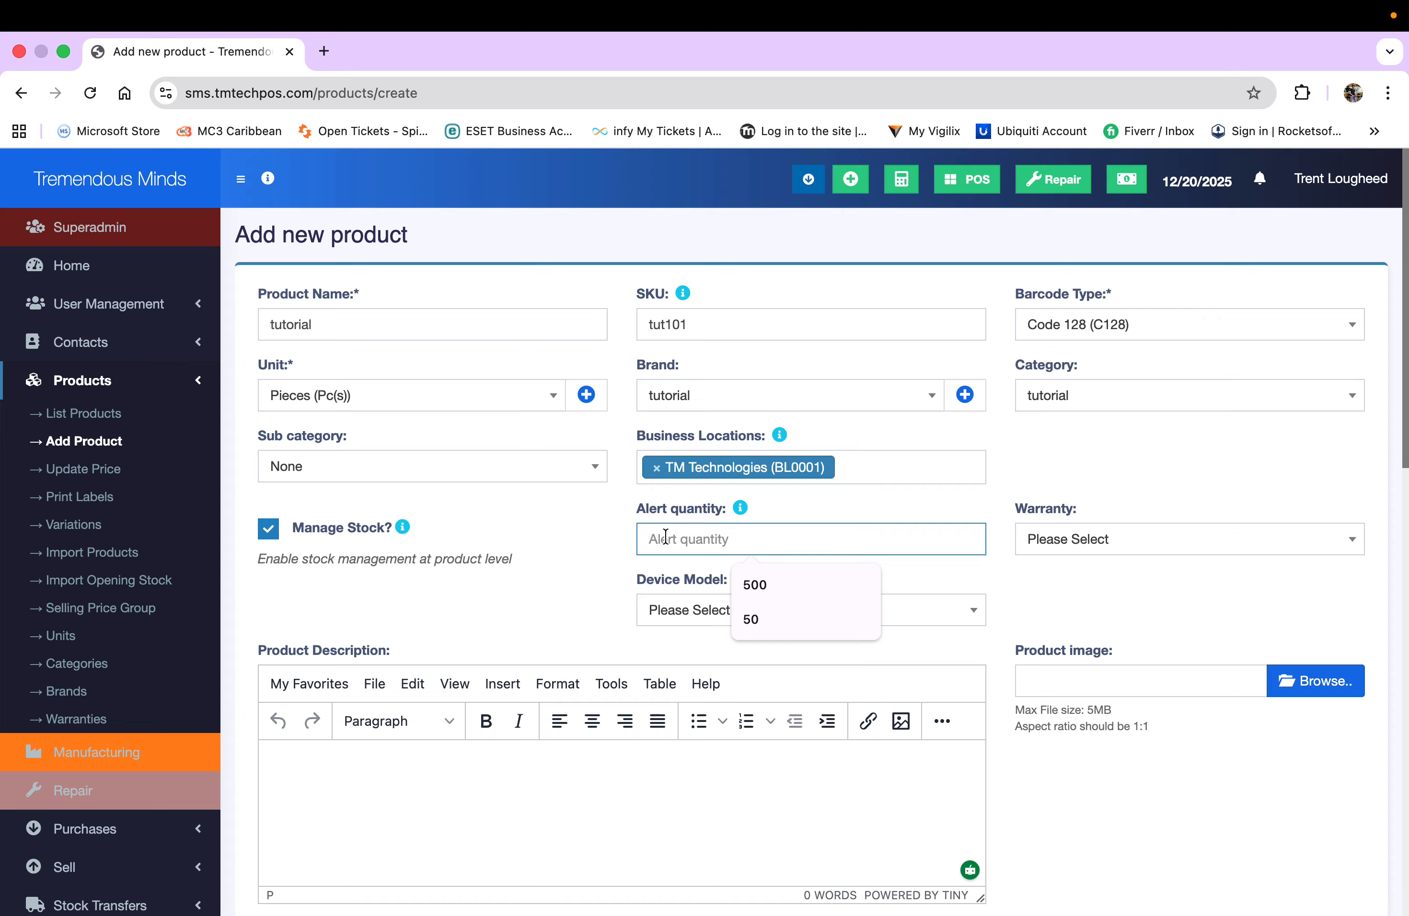
{"action": "type", "text": "50"}
{"action": "left_click", "coordinate": [604, 550]}
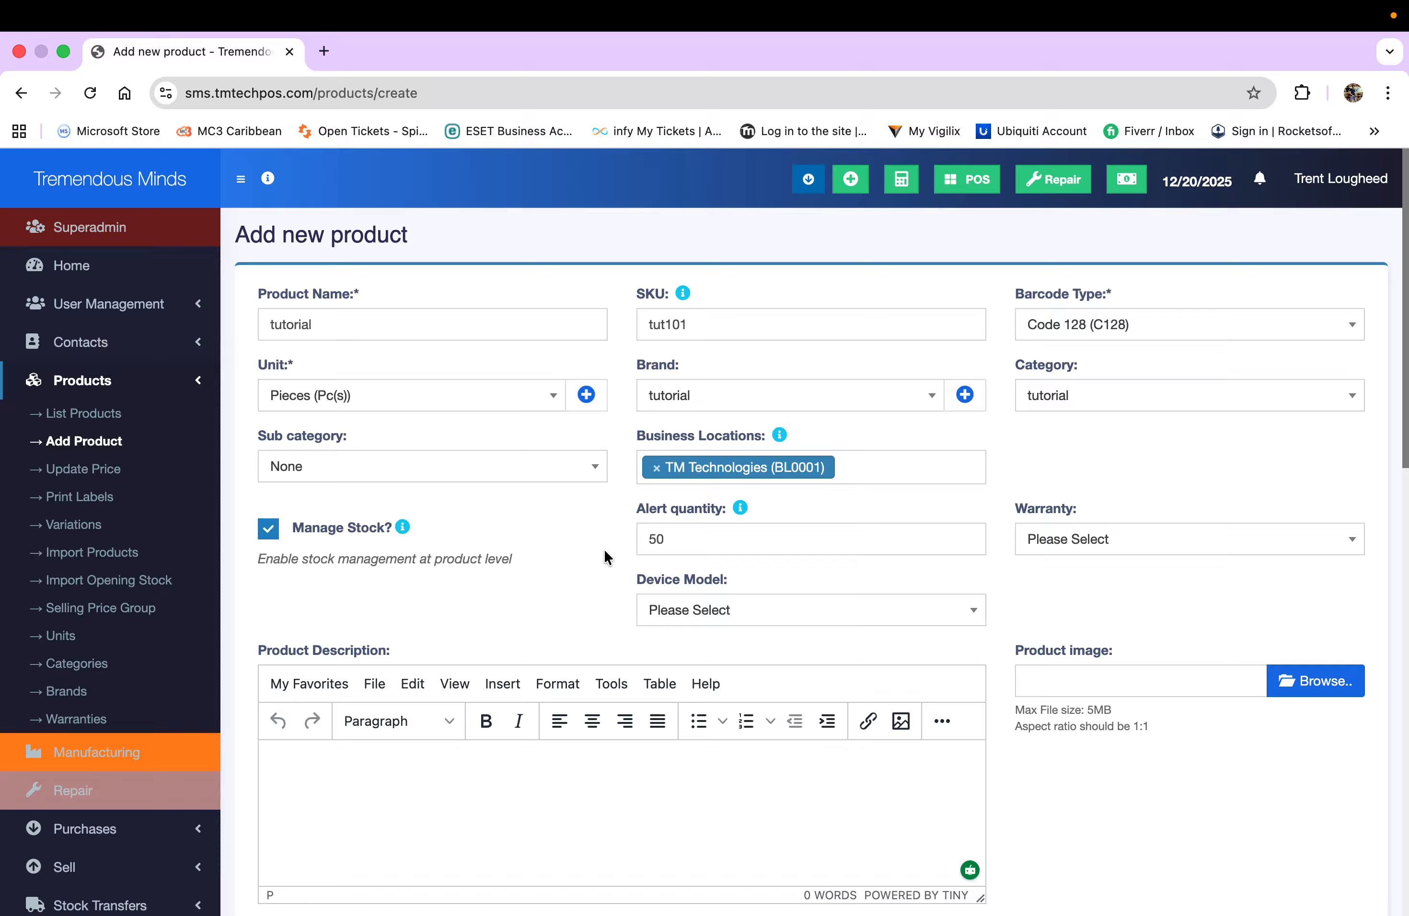
Step: Examine the warranty and device model choices, and the product form's image, description, brochure and serial number fields
{"action": "left_click", "coordinate": [1082, 547]}
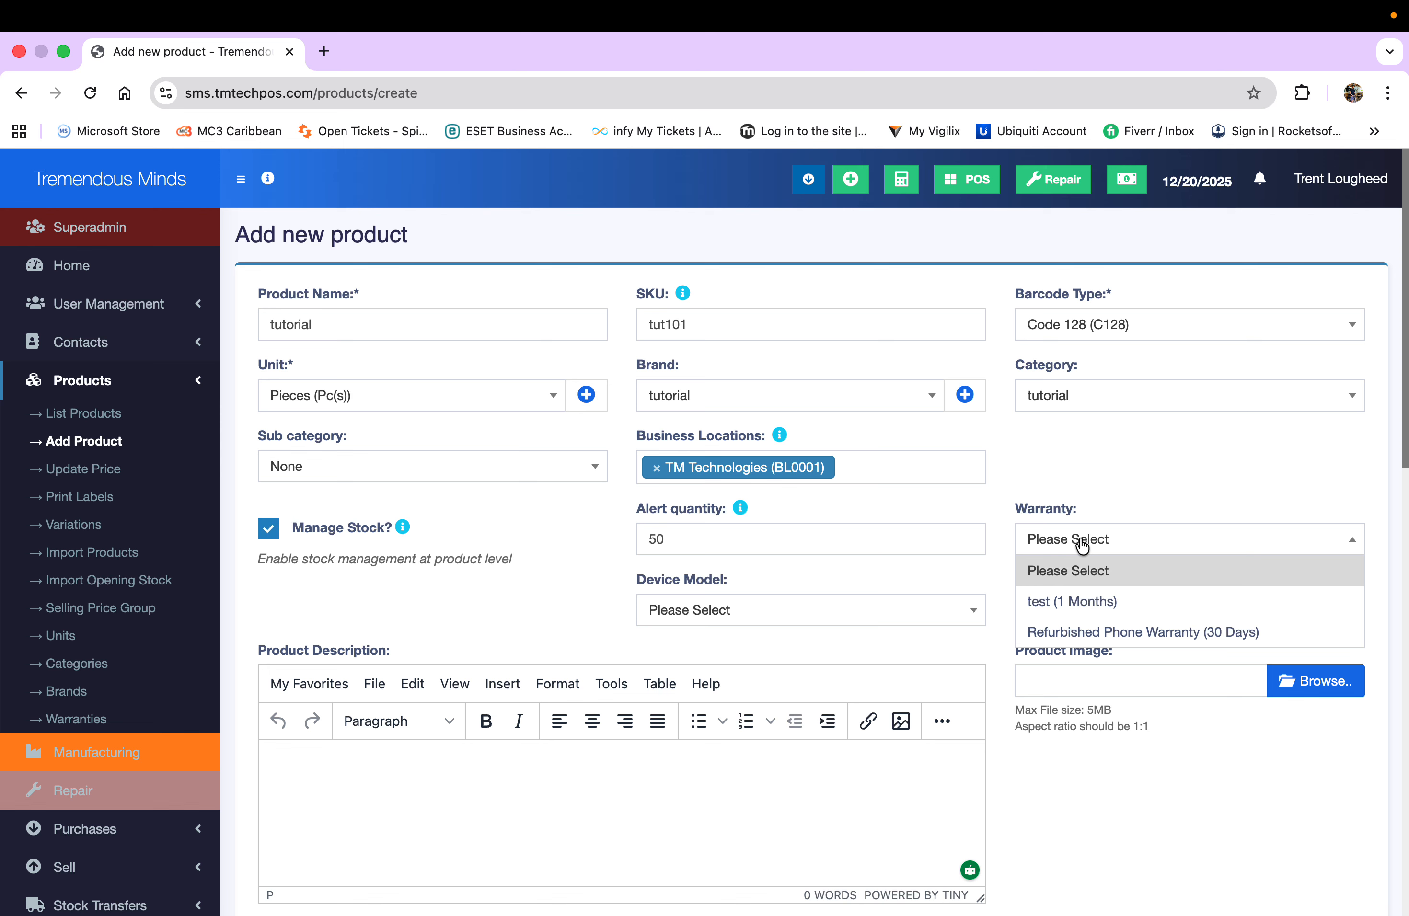
{"action": "left_click", "coordinate": [794, 607]}
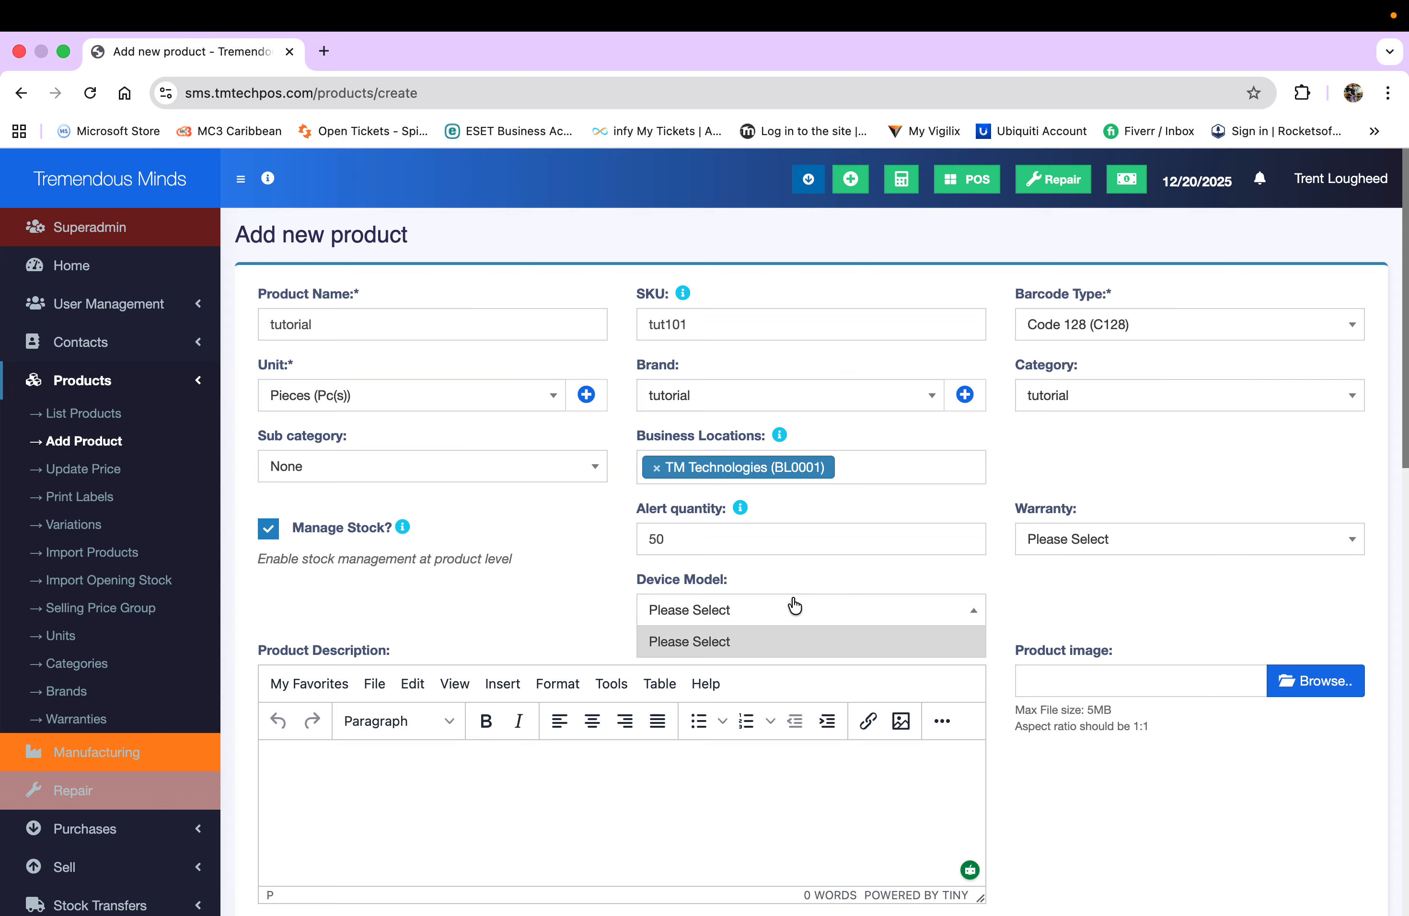
{"action": "left_click", "coordinate": [543, 589]}
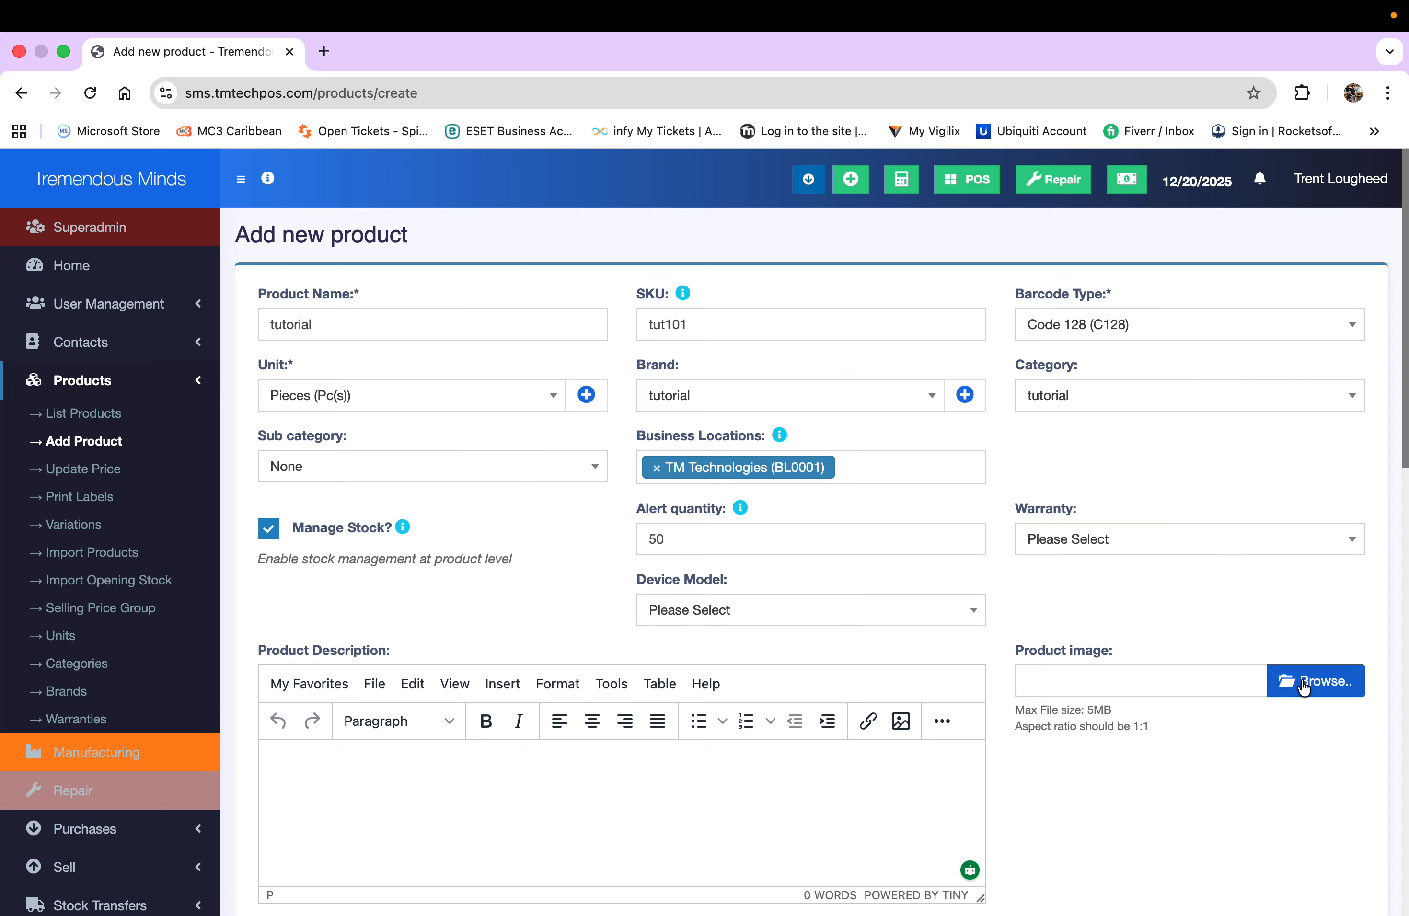
{"action": "scroll", "coordinate": [1111, 592], "scroll_direction": "down", "scroll_amount": 2}
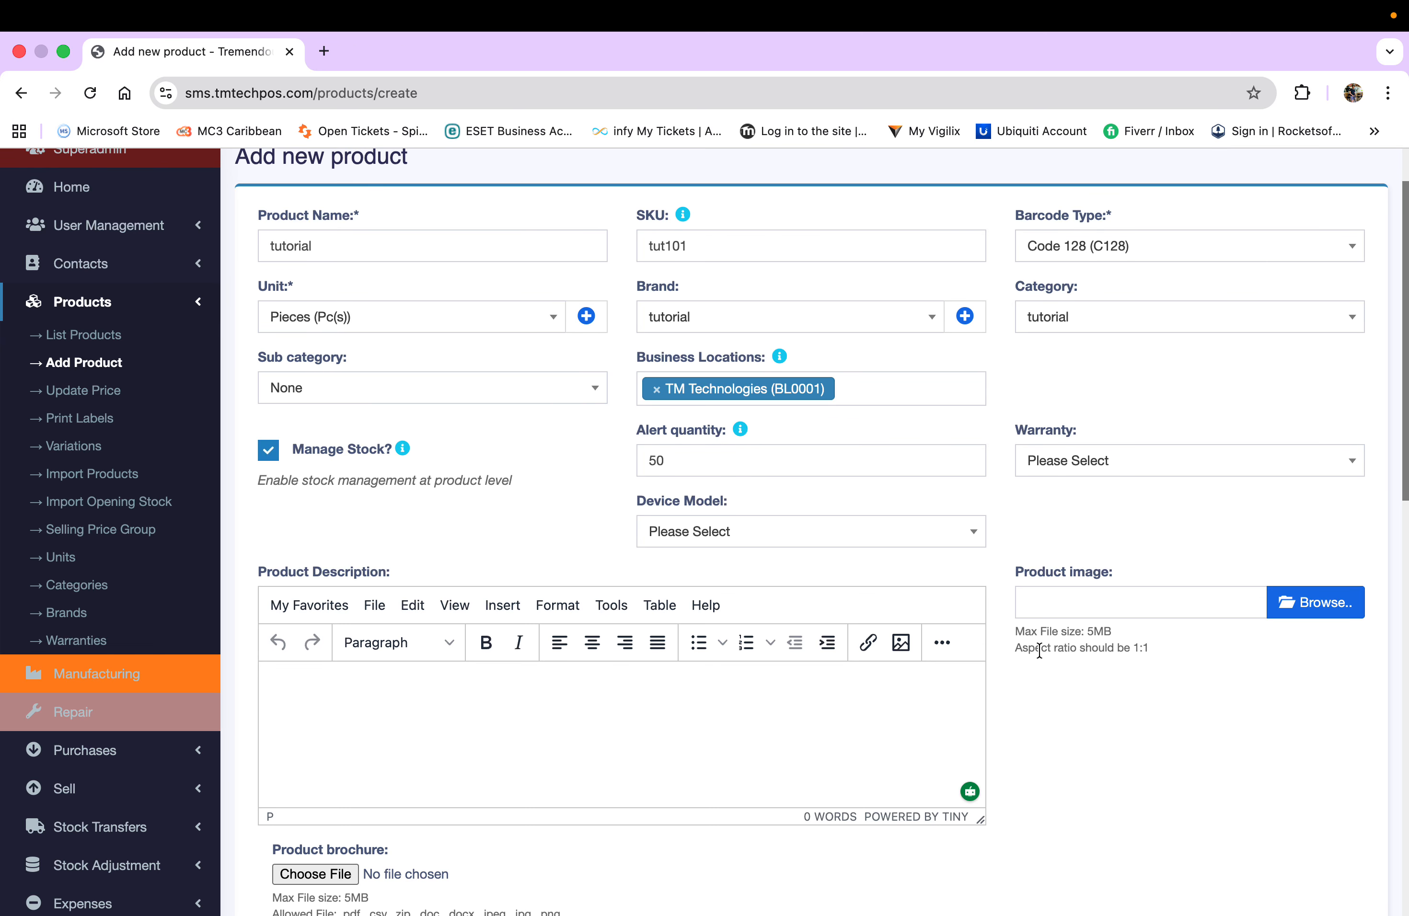
{"action": "scroll", "coordinate": [1053, 691], "scroll_direction": "down", "scroll_amount": 2}
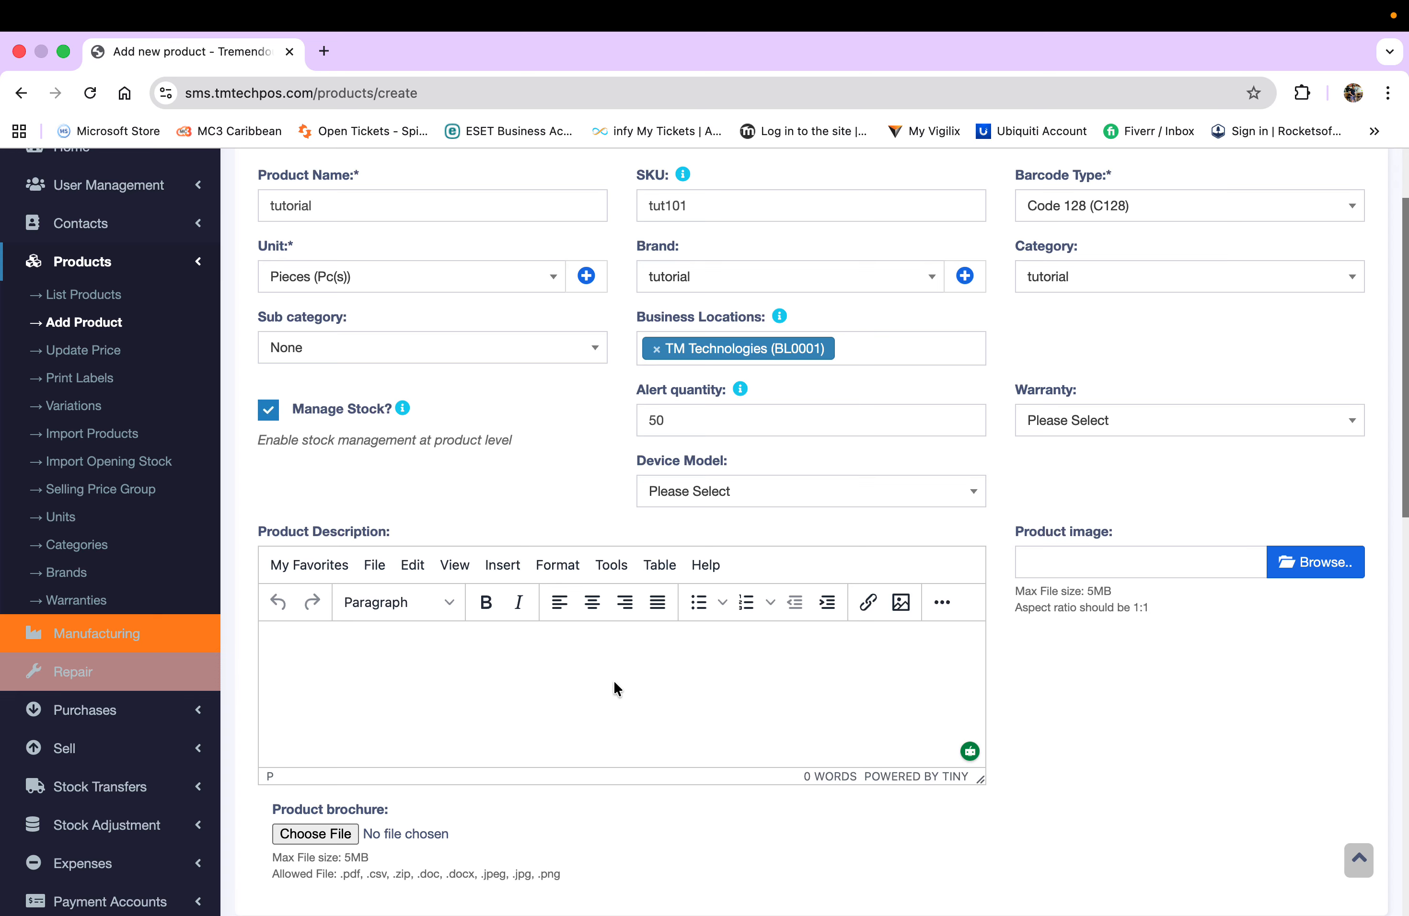
{"action": "left_click", "coordinate": [454, 660]}
{"action": "scroll", "coordinate": [325, 646], "scroll_direction": "down", "scroll_amount": 5}
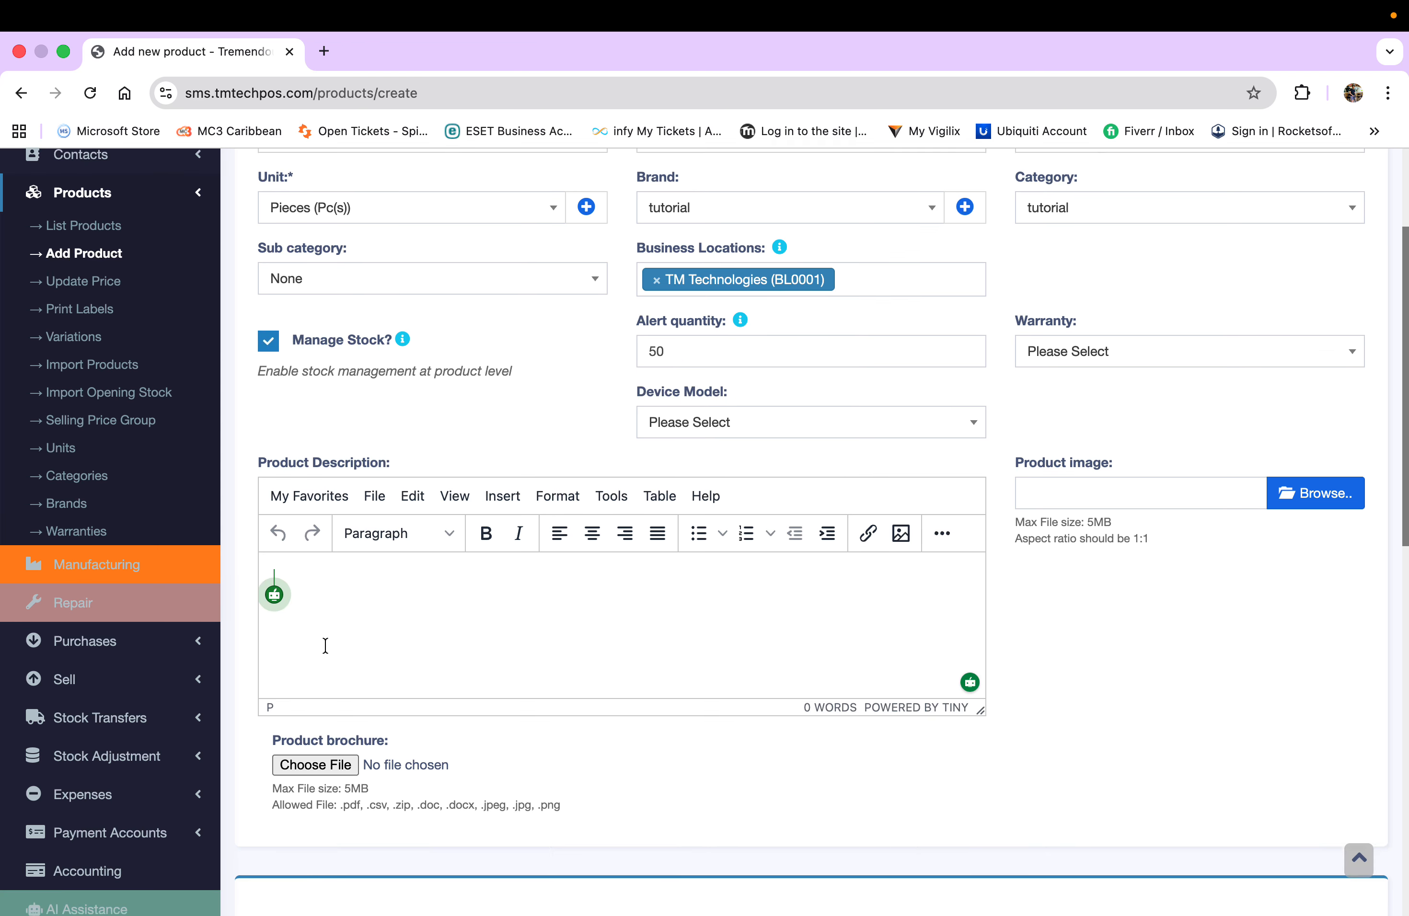
{"action": "scroll", "coordinate": [325, 644], "scroll_direction": "down", "scroll_amount": 3}
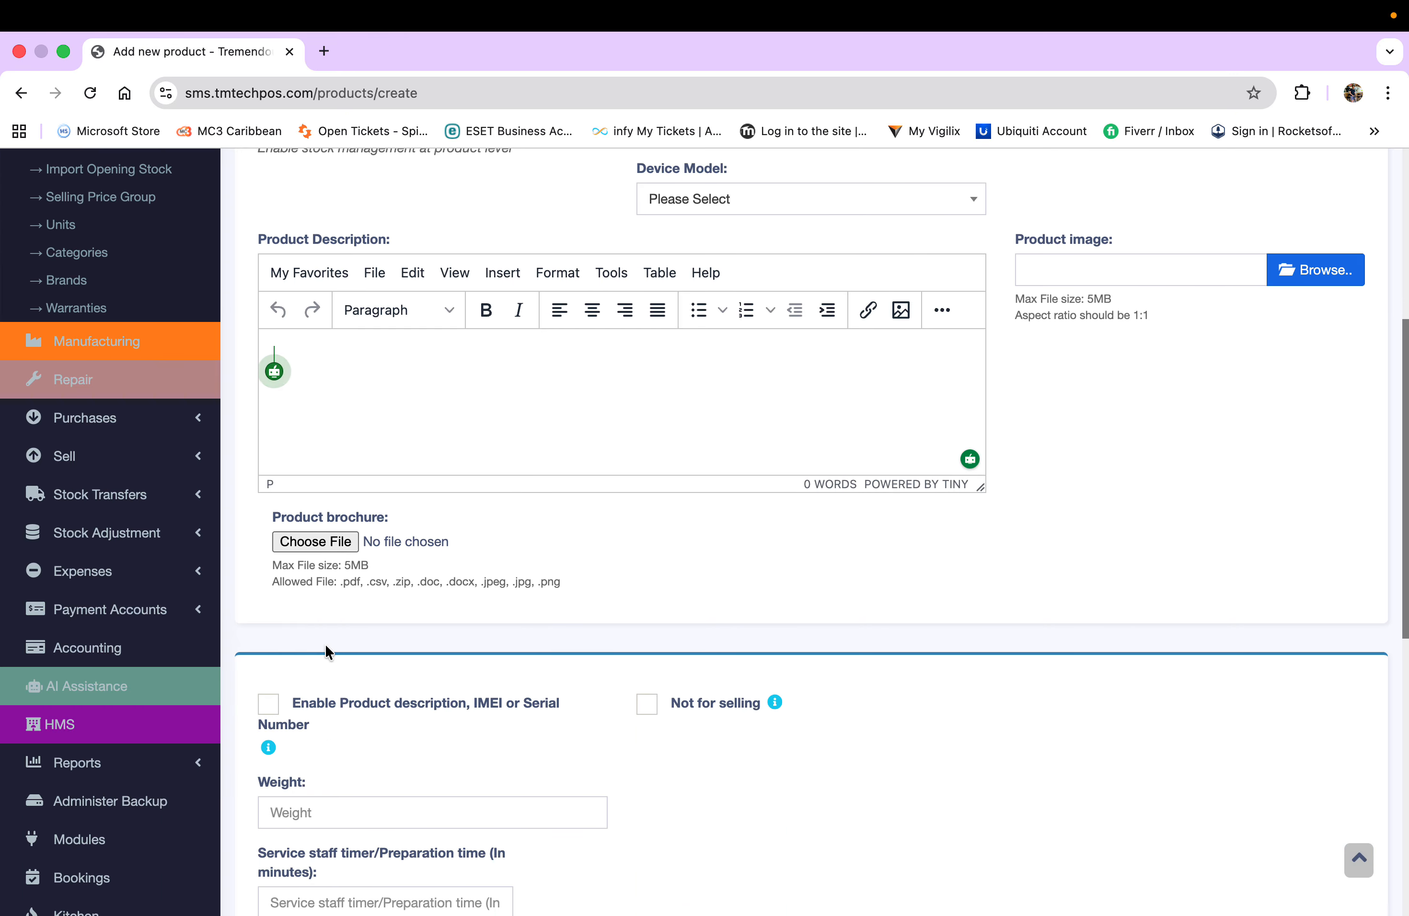
{"action": "scroll", "coordinate": [325, 645], "scroll_direction": "down", "scroll_amount": 5}
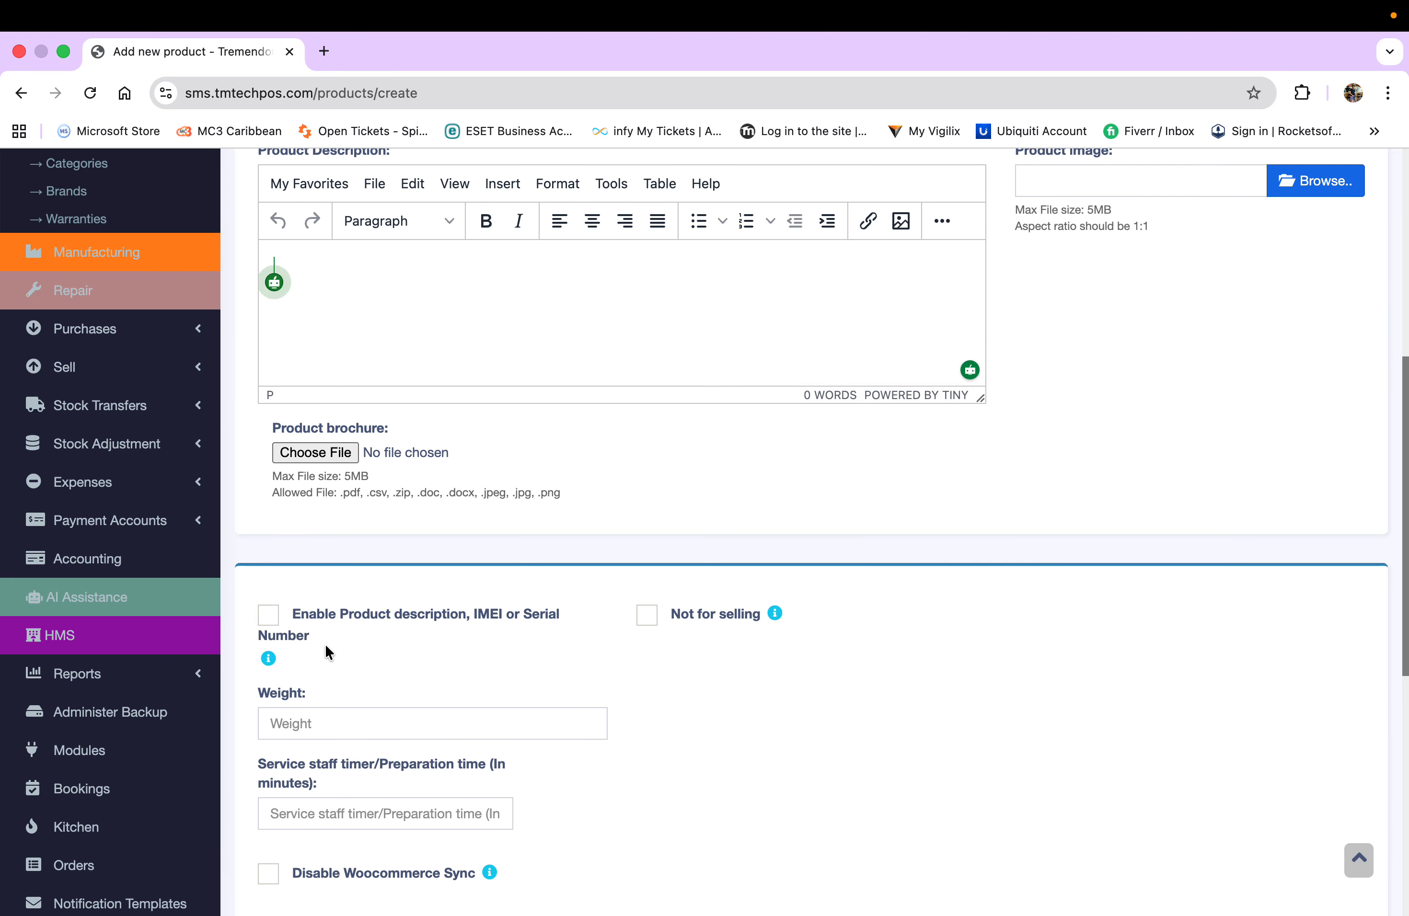
{"action": "scroll", "coordinate": [437, 589], "scroll_direction": "down", "scroll_amount": 3}
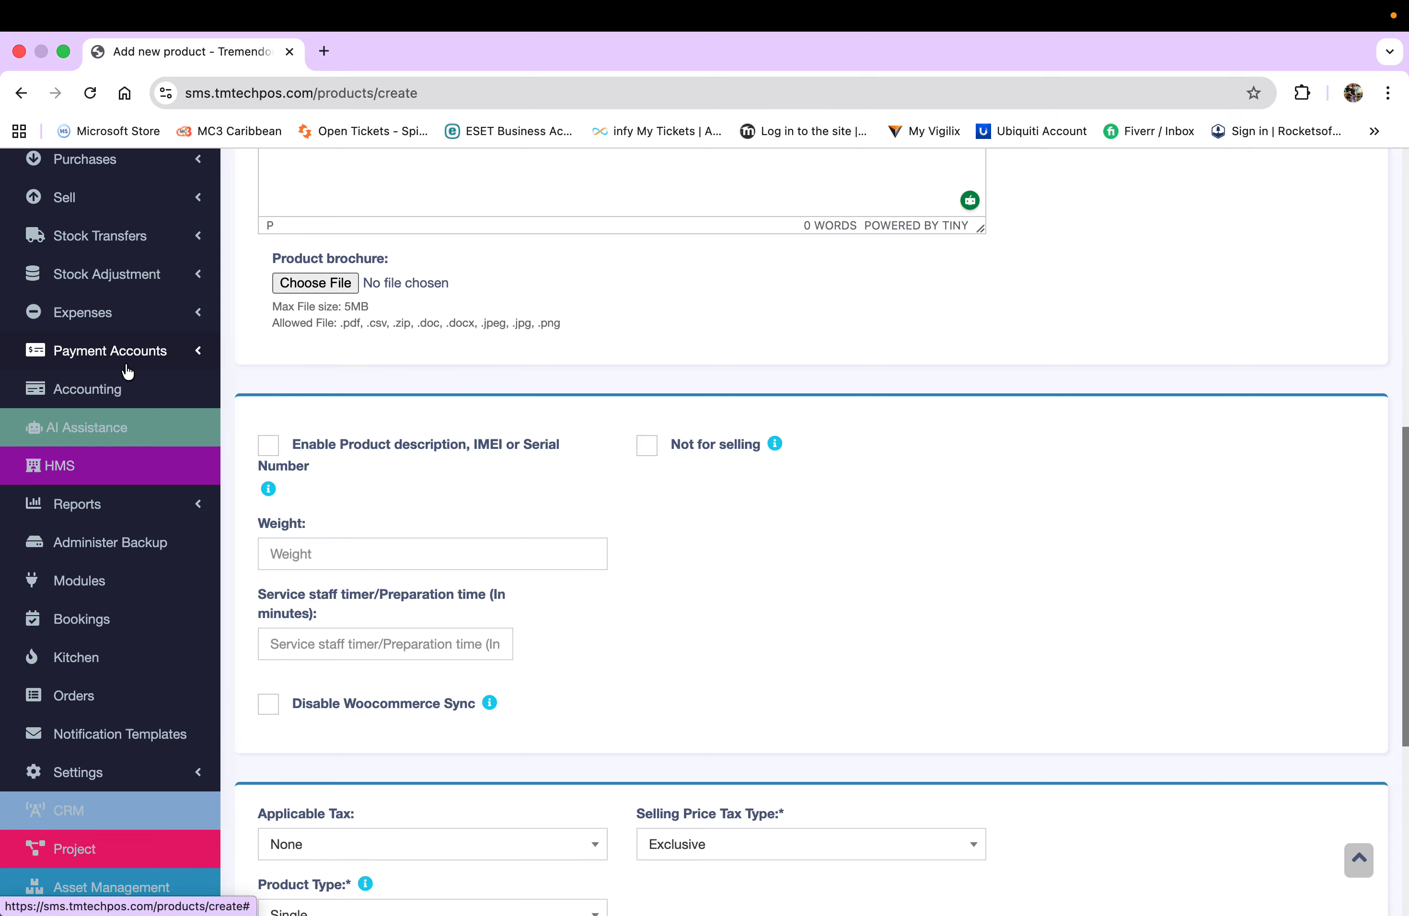
Step: Mark the product as not for selling and leave its weight empty
{"action": "left_click", "coordinate": [648, 450]}
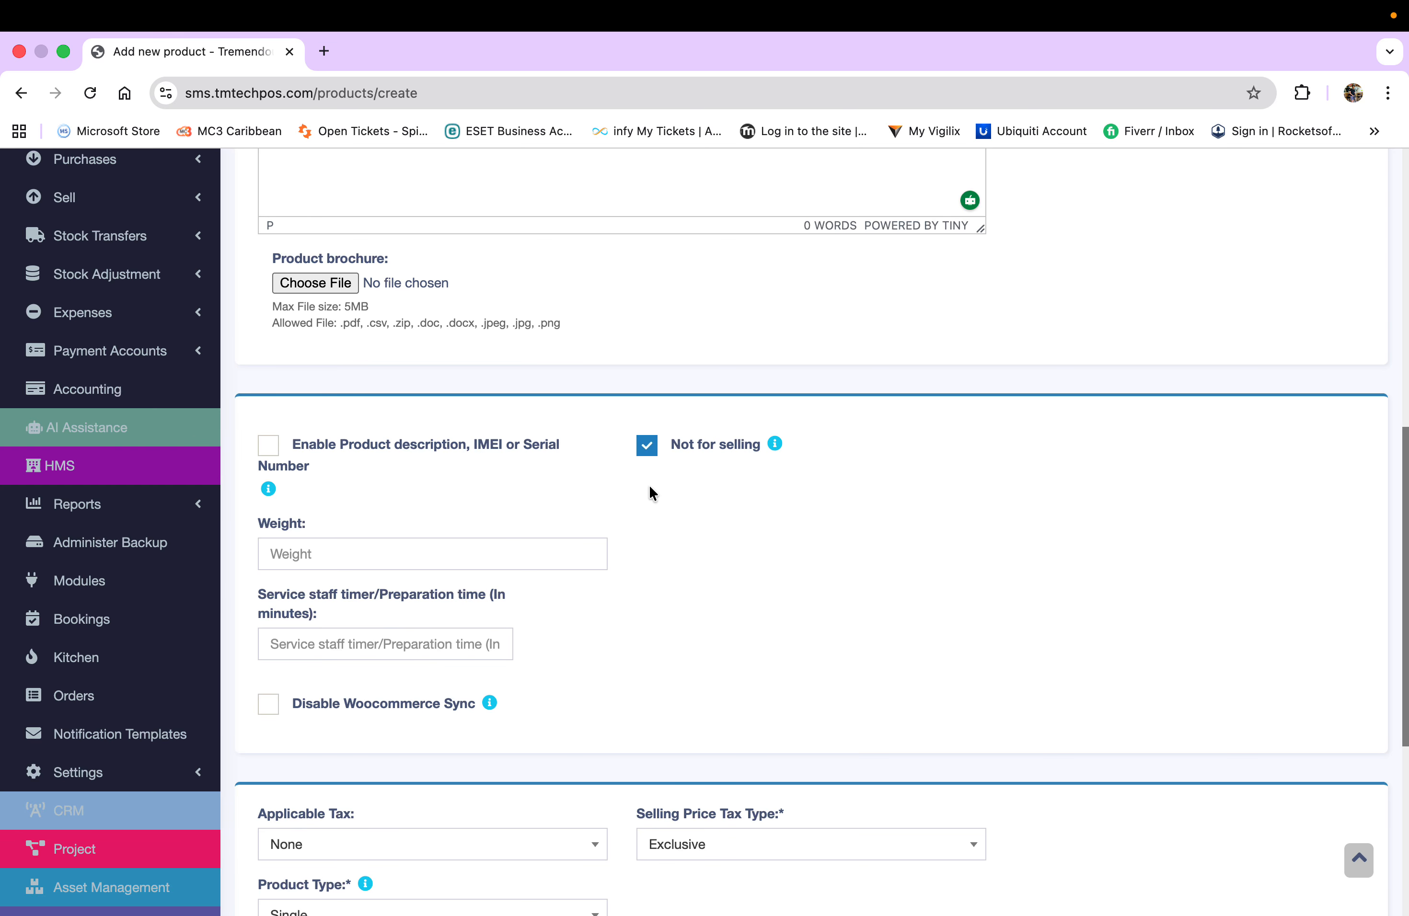
{"action": "left_click", "coordinate": [399, 546]}
{"action": "scroll", "coordinate": [771, 581], "scroll_direction": "down", "scroll_amount": 1}
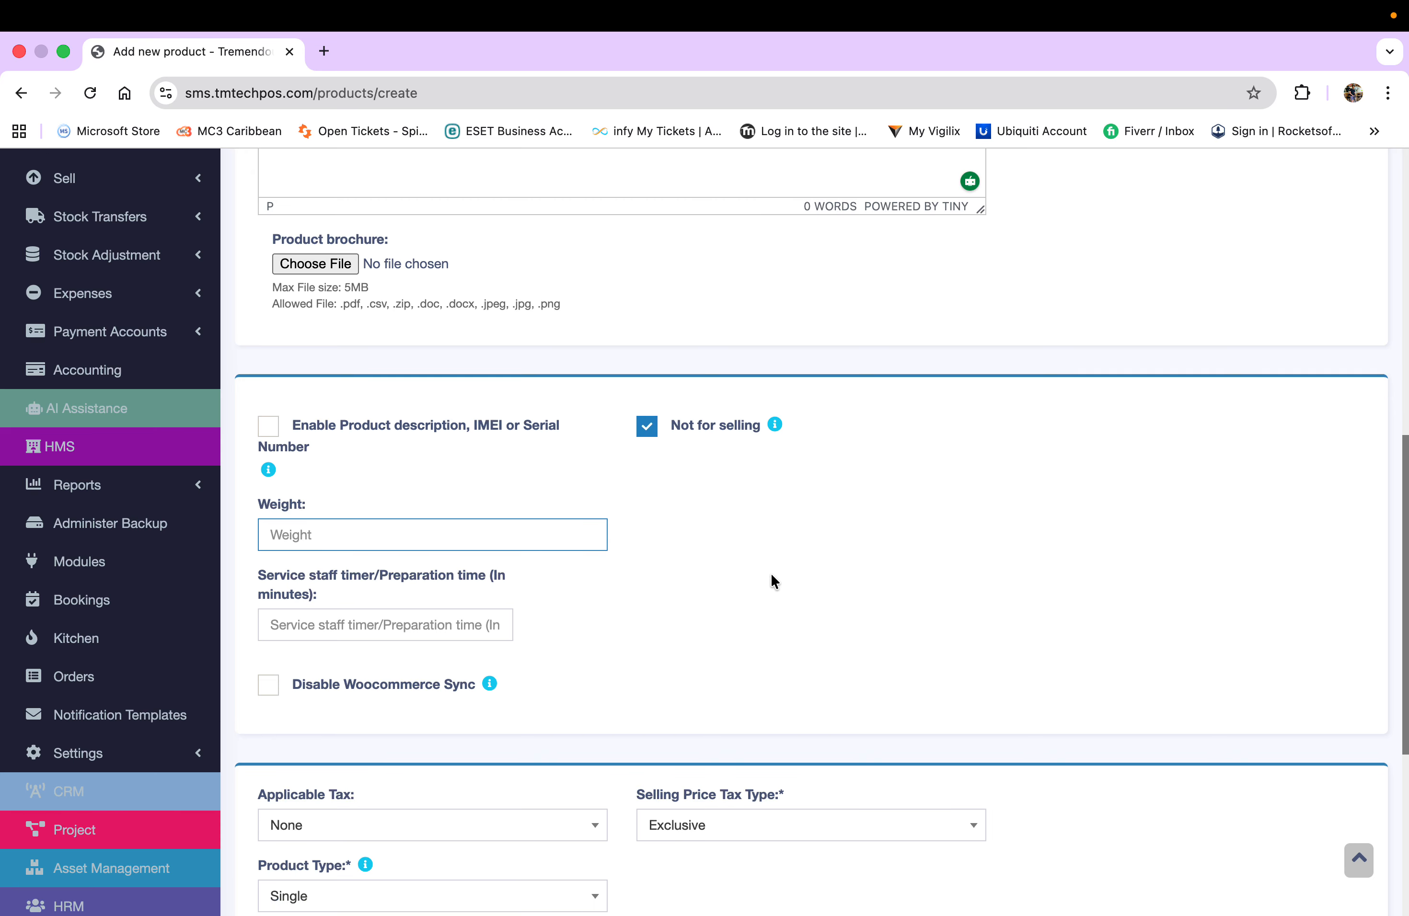
Step: Clear the product's Not for selling option and leave the service staff preparation time empty
{"action": "left_click", "coordinate": [647, 429]}
{"action": "scroll", "coordinate": [795, 470], "scroll_direction": "up", "scroll_amount": 2}
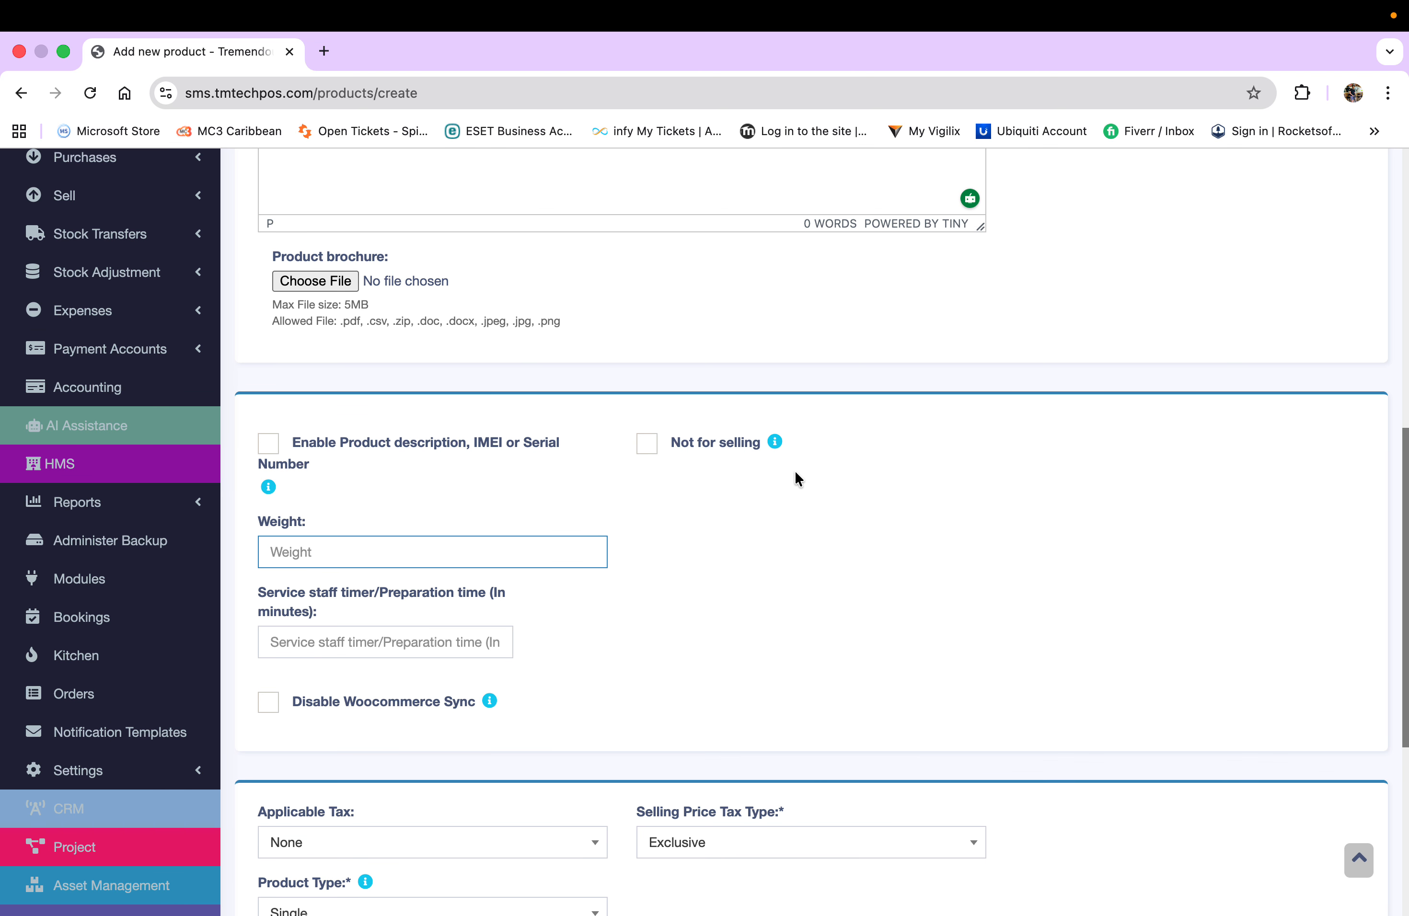
{"action": "scroll", "coordinate": [795, 470], "scroll_direction": "down", "scroll_amount": 3}
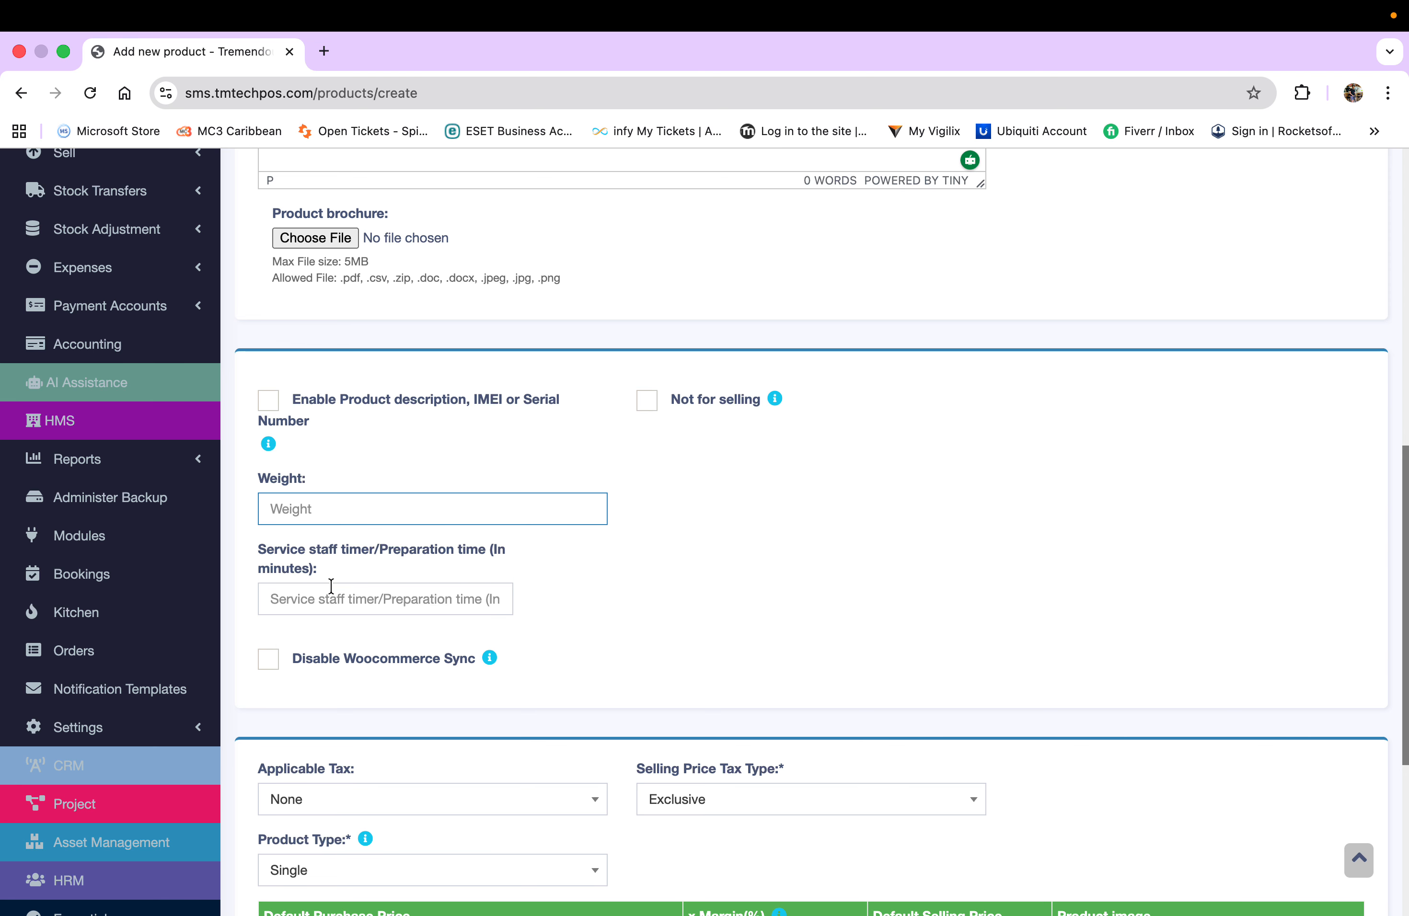
{"action": "left_click", "coordinate": [318, 595]}
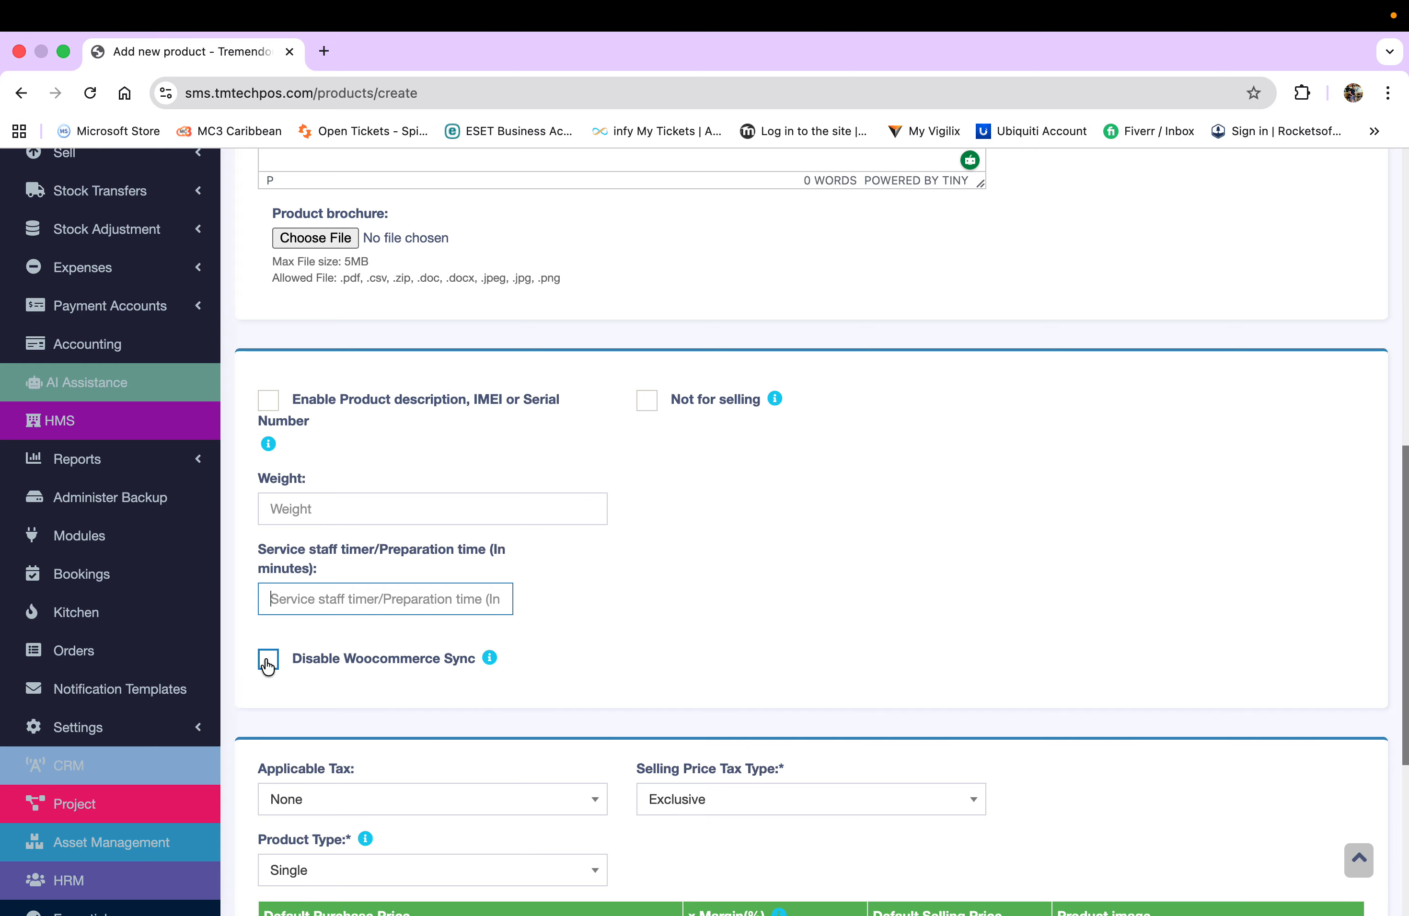
Step: Set the product's applicable tax to VAT and keep the selling price tax type as Exclusive
{"action": "scroll", "coordinate": [655, 613], "scroll_direction": "down", "scroll_amount": 5}
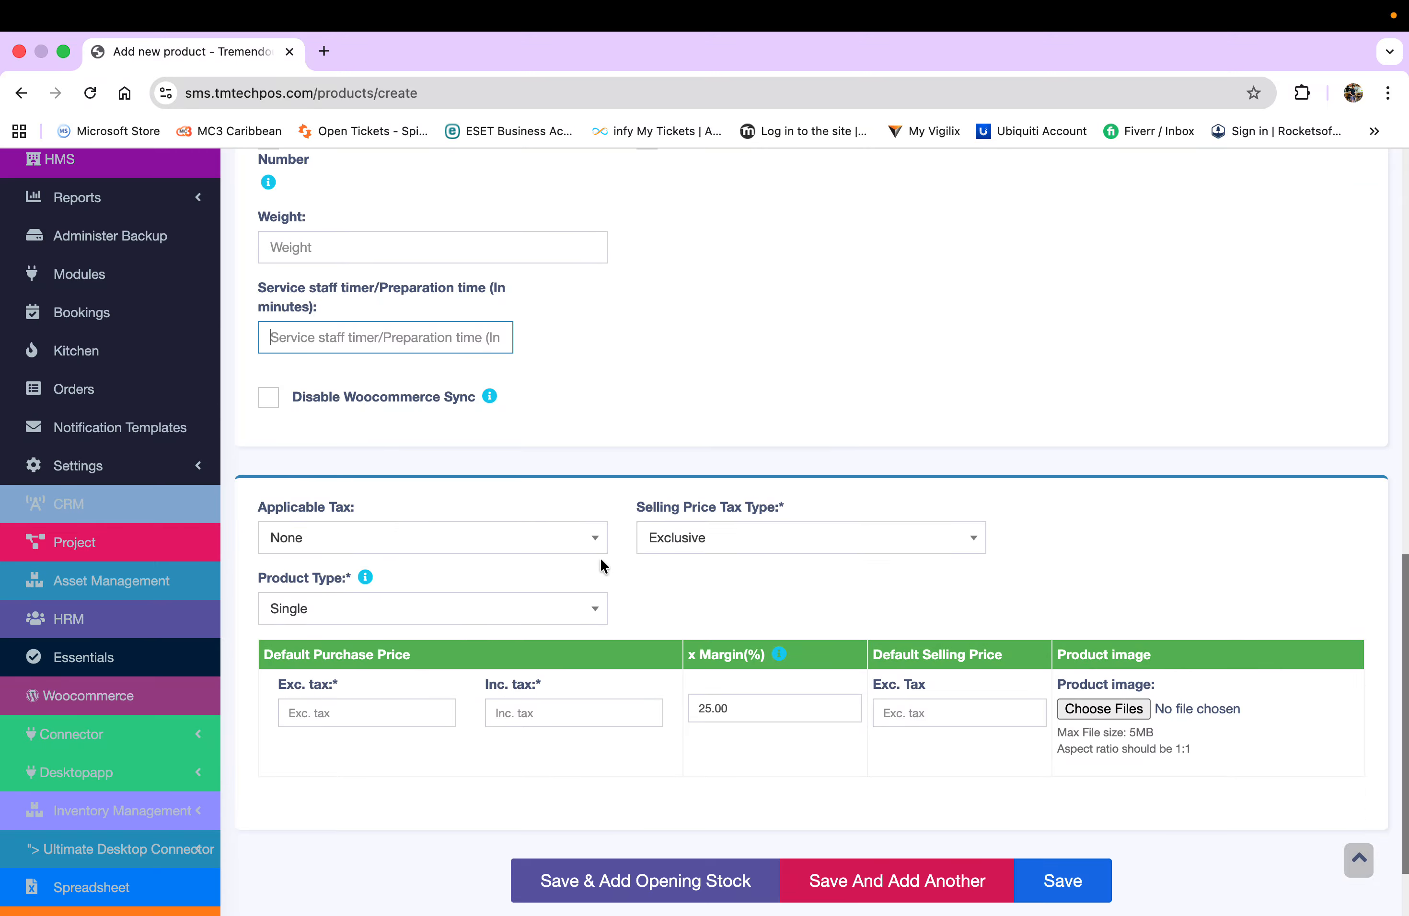
{"action": "left_click", "coordinate": [594, 542]}
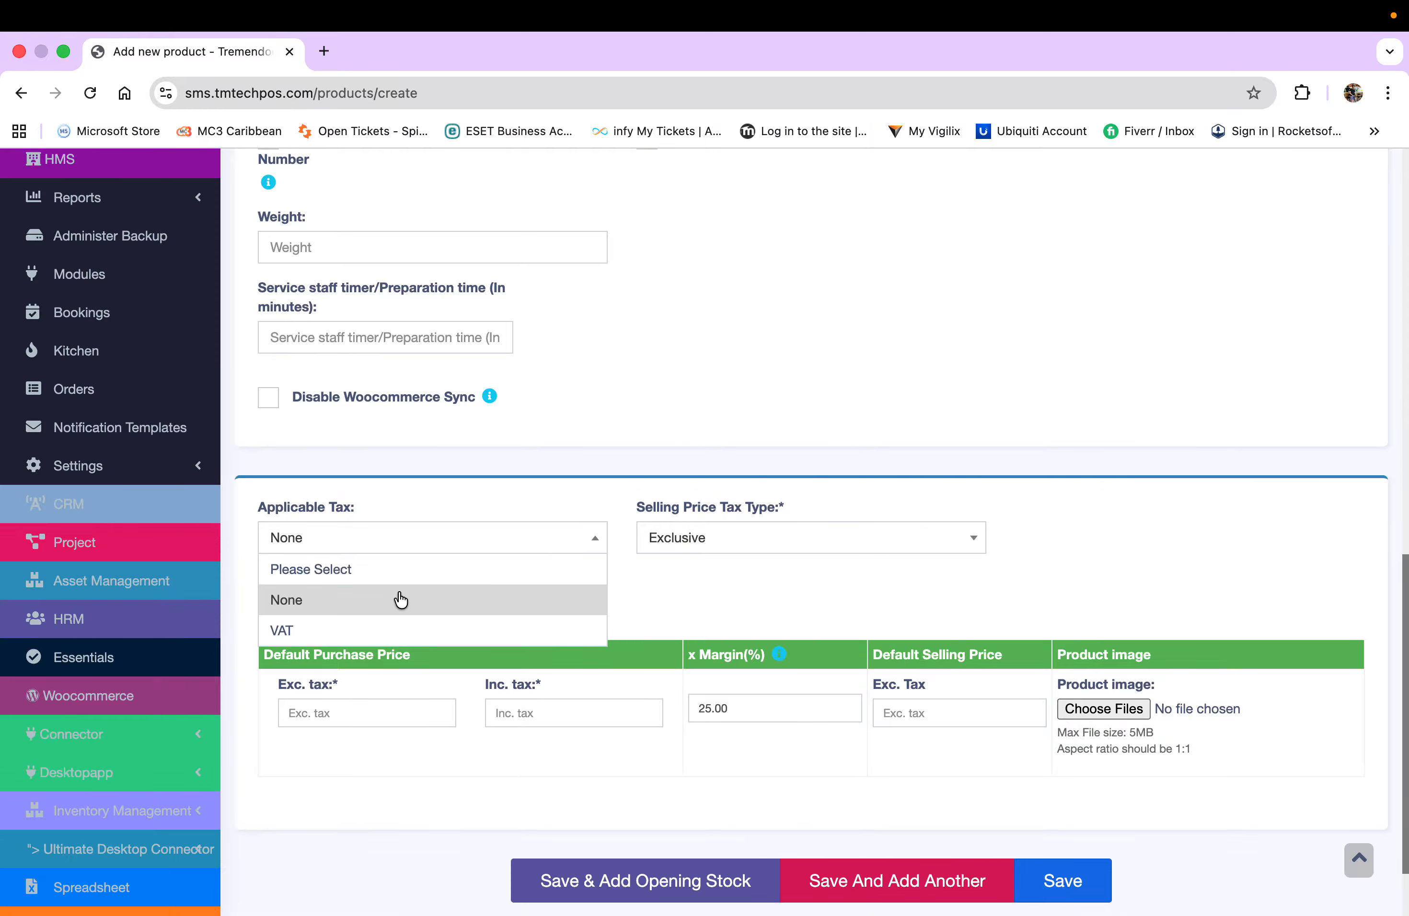
{"action": "left_click", "coordinate": [330, 634]}
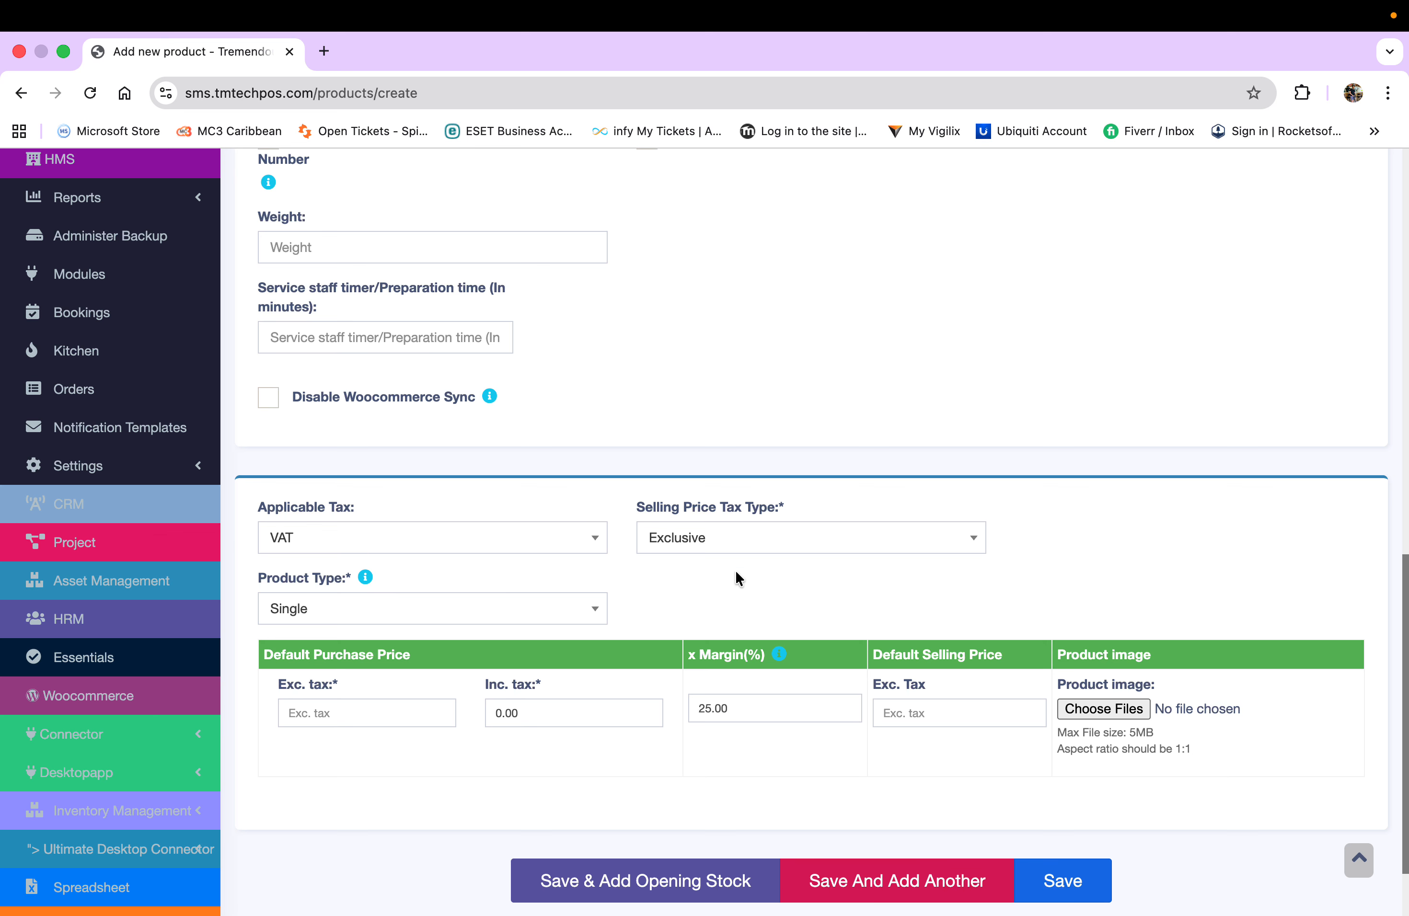
{"action": "left_click", "coordinate": [756, 544]}
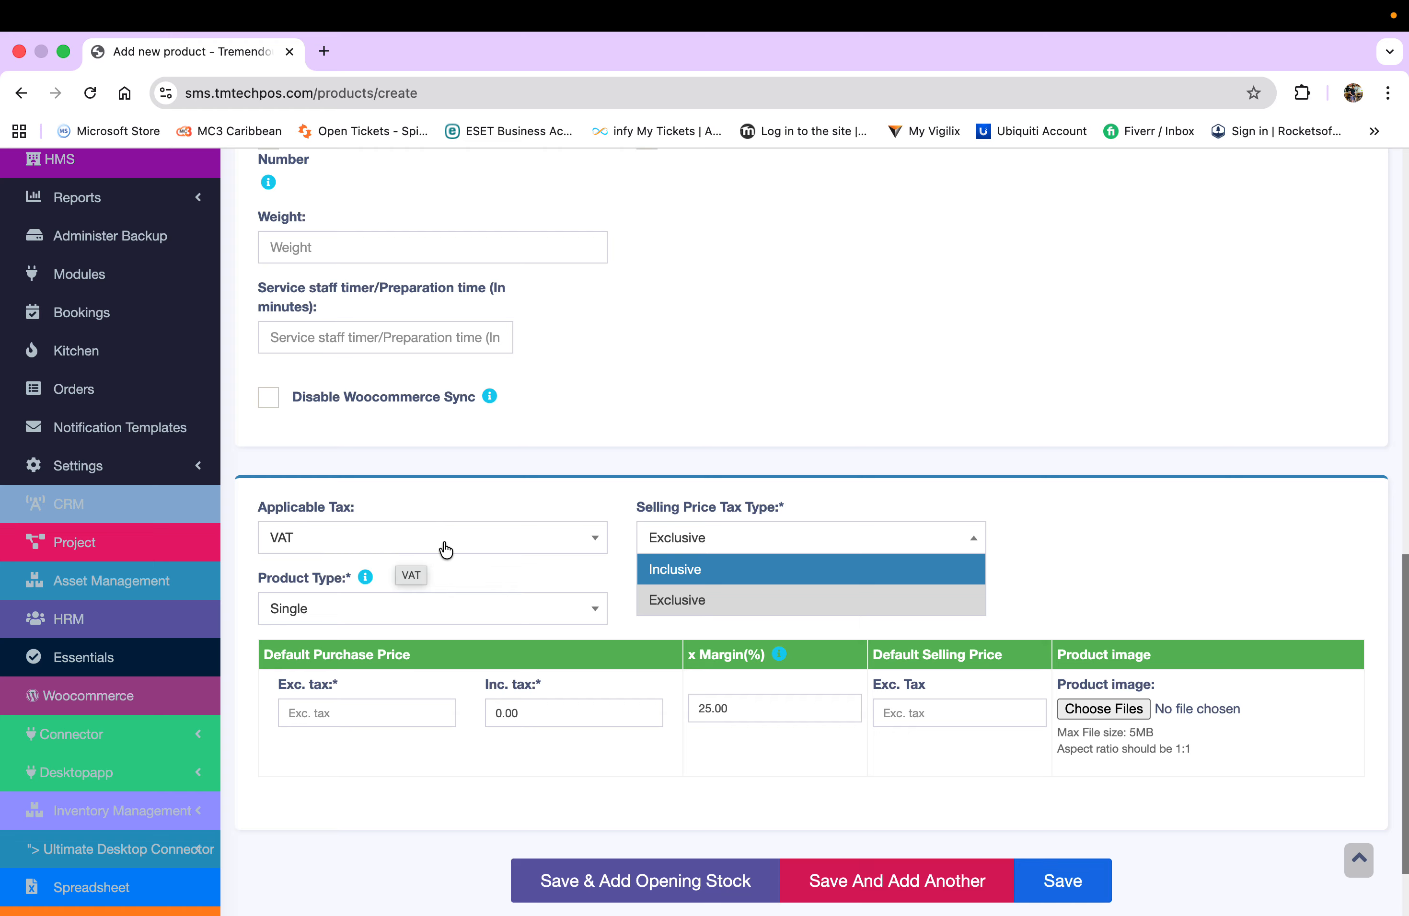
{"action": "left_click", "coordinate": [1081, 548]}
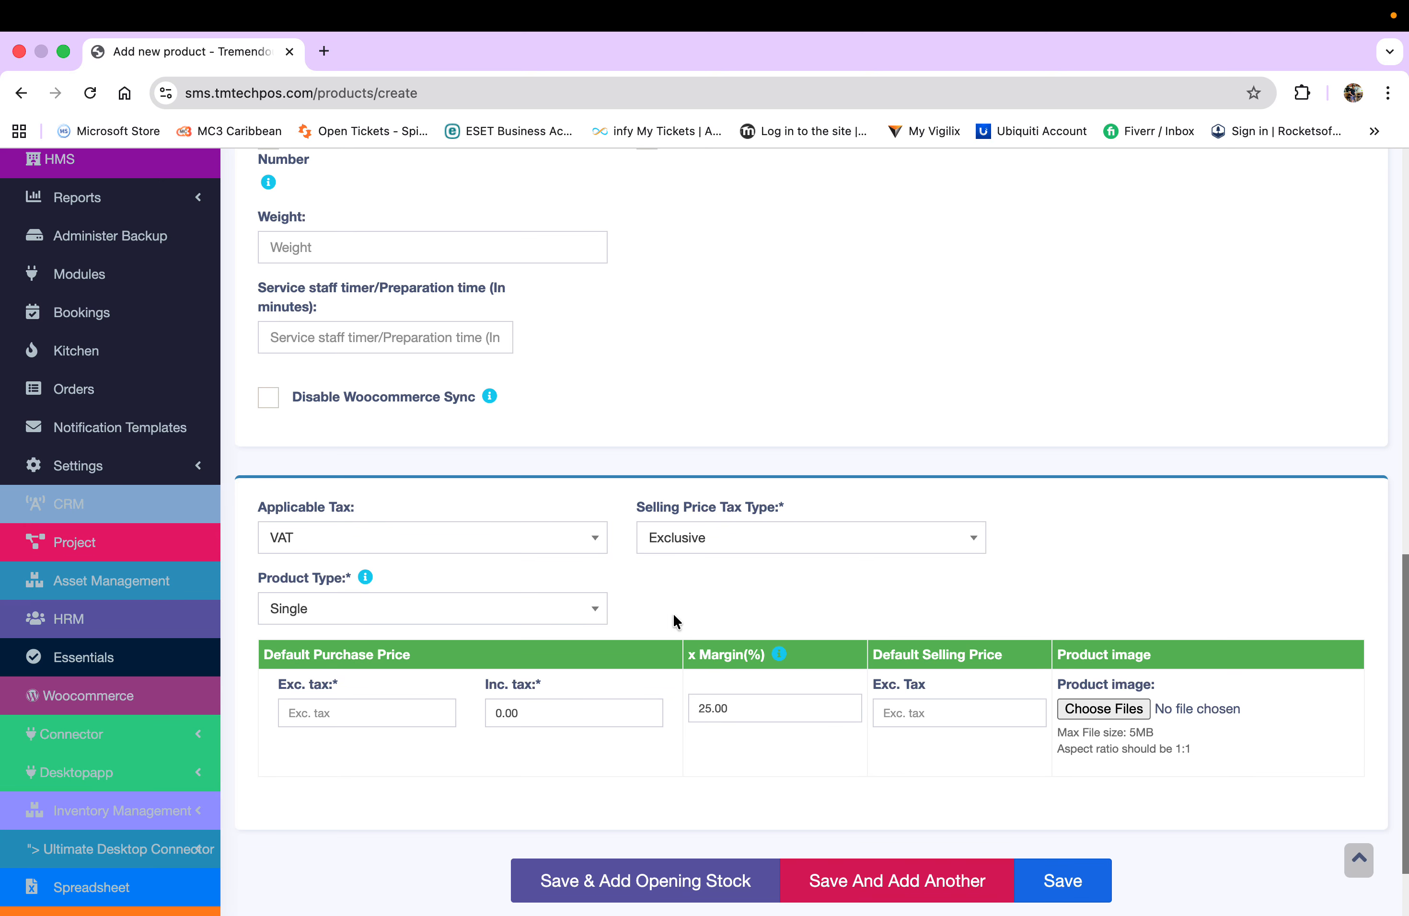
Step: Review the Single, Variable and Combo product types, keeping Single for the product
{"action": "scroll", "coordinate": [589, 616], "scroll_direction": "down", "scroll_amount": 2}
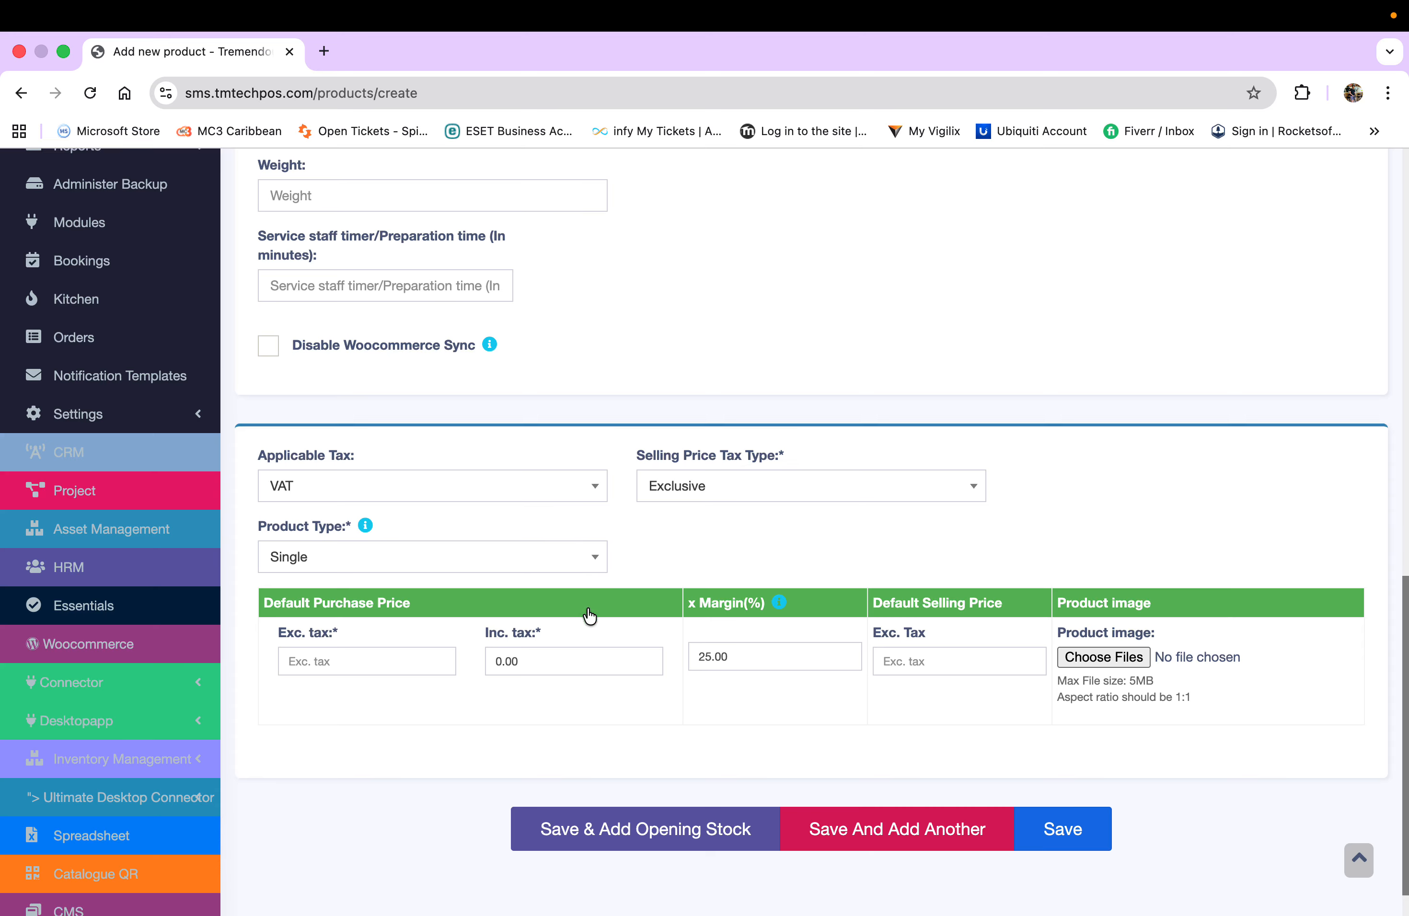
{"action": "left_click", "coordinate": [593, 567]}
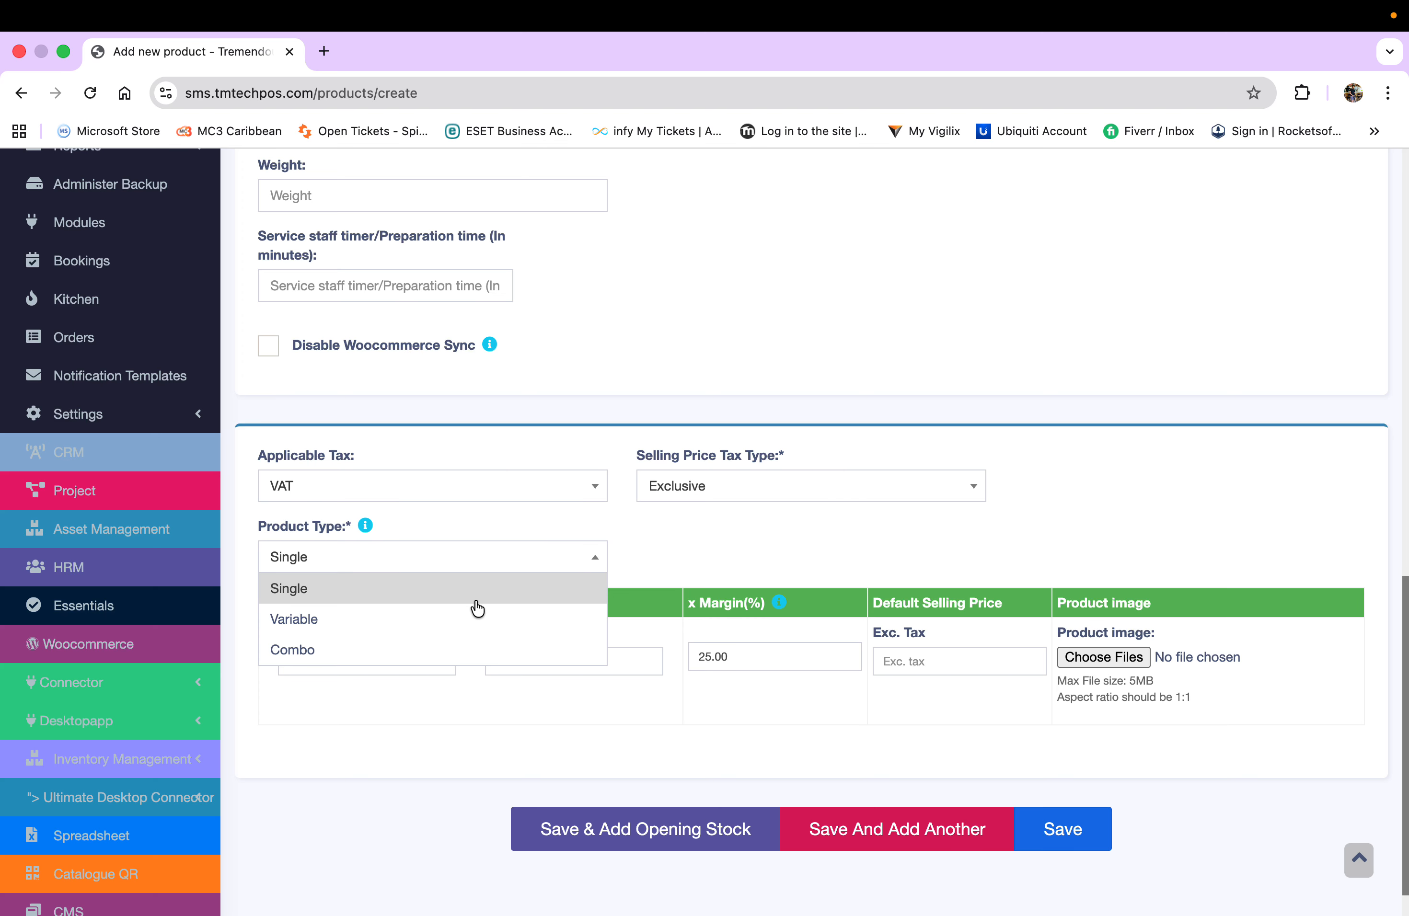
{"action": "left_click", "coordinate": [699, 554]}
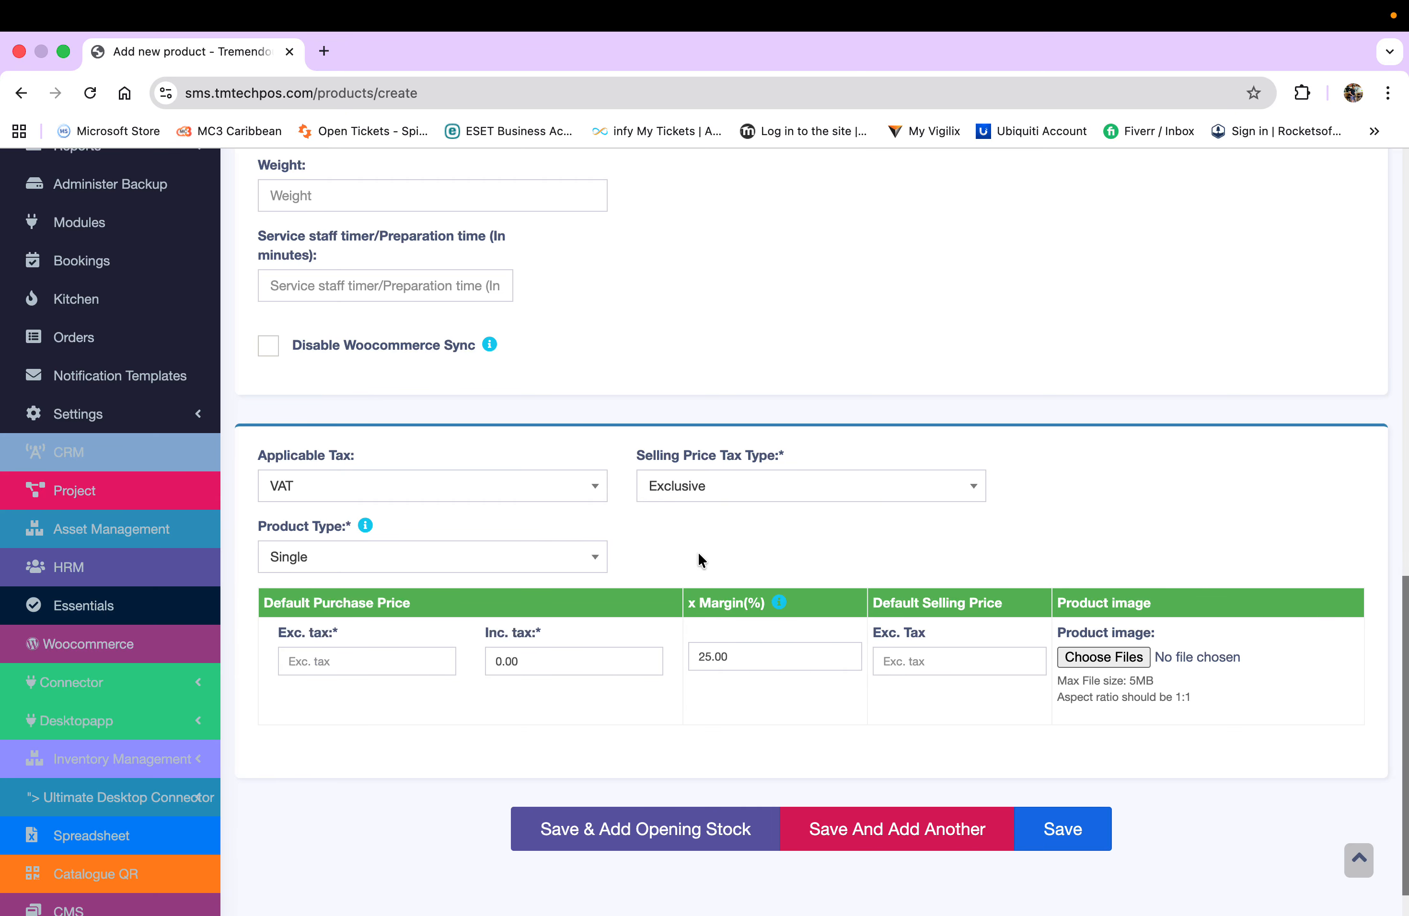
{"action": "scroll", "coordinate": [698, 551], "scroll_direction": "down", "scroll_amount": 2}
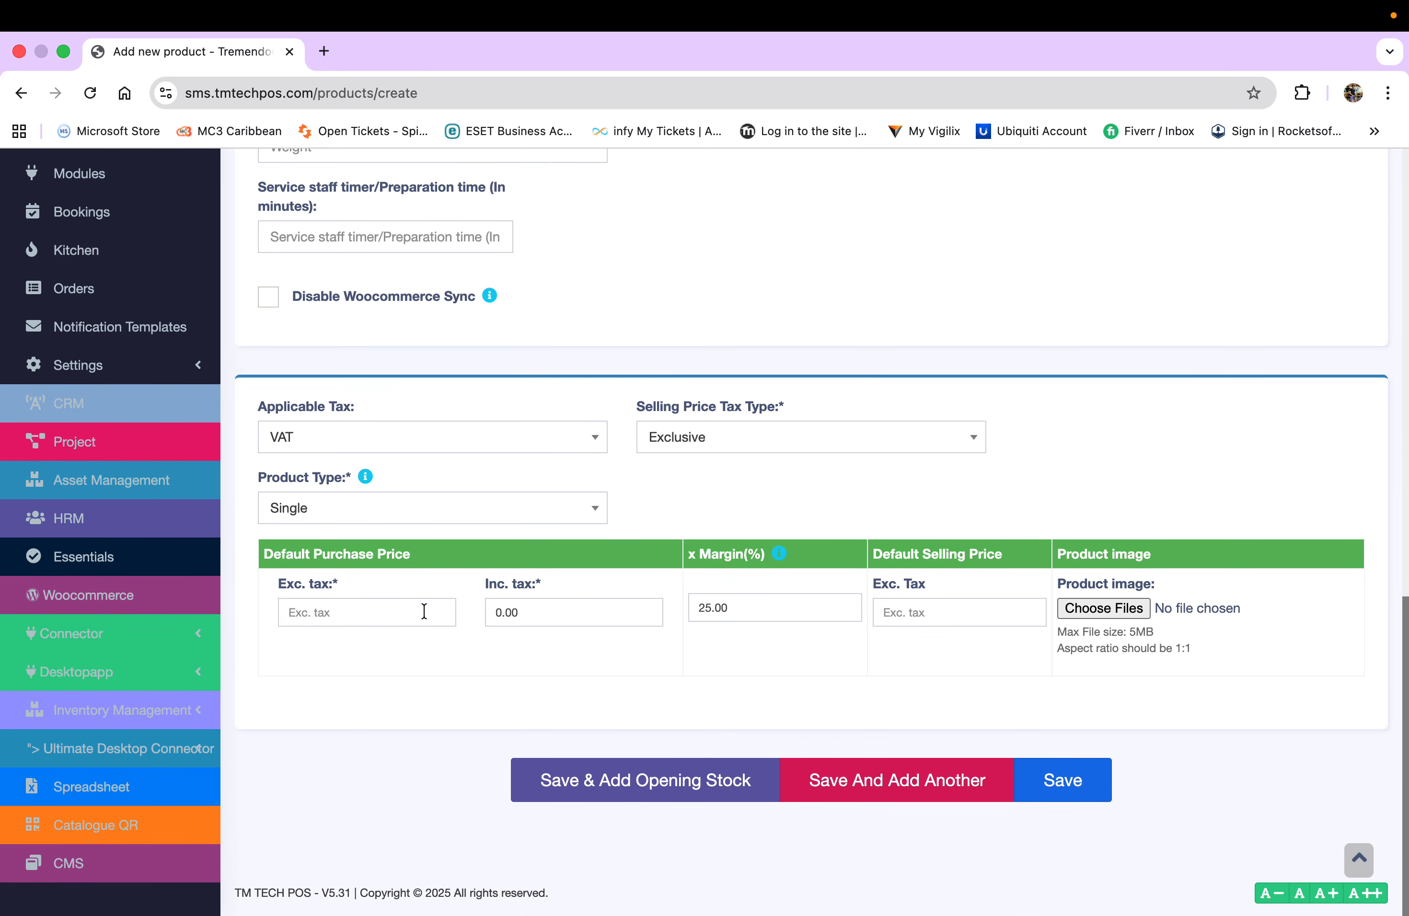
{"action": "left_click", "coordinate": [581, 507]}
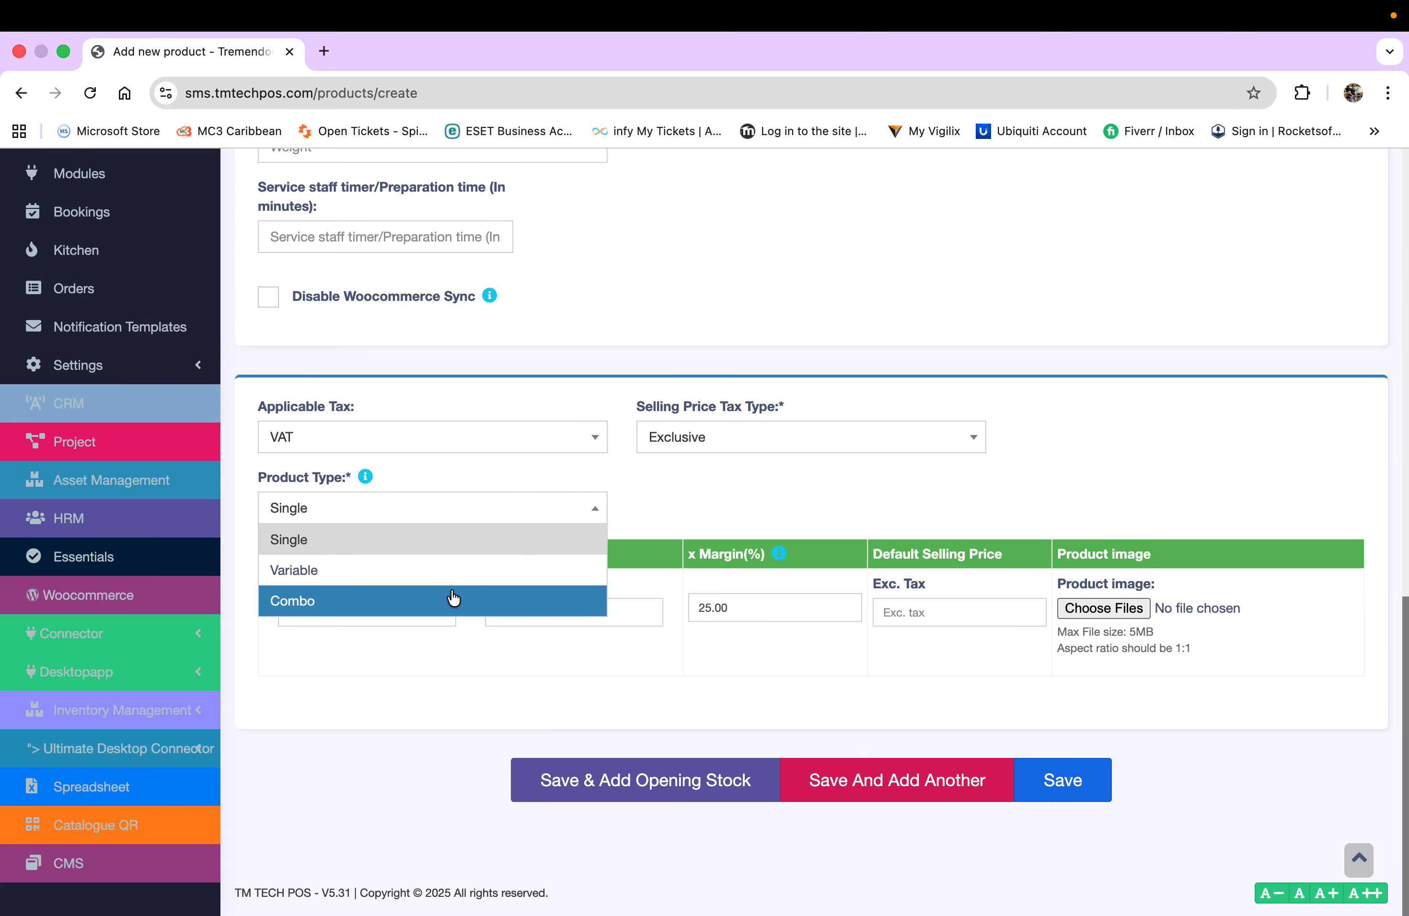
{"action": "left_click", "coordinate": [708, 486]}
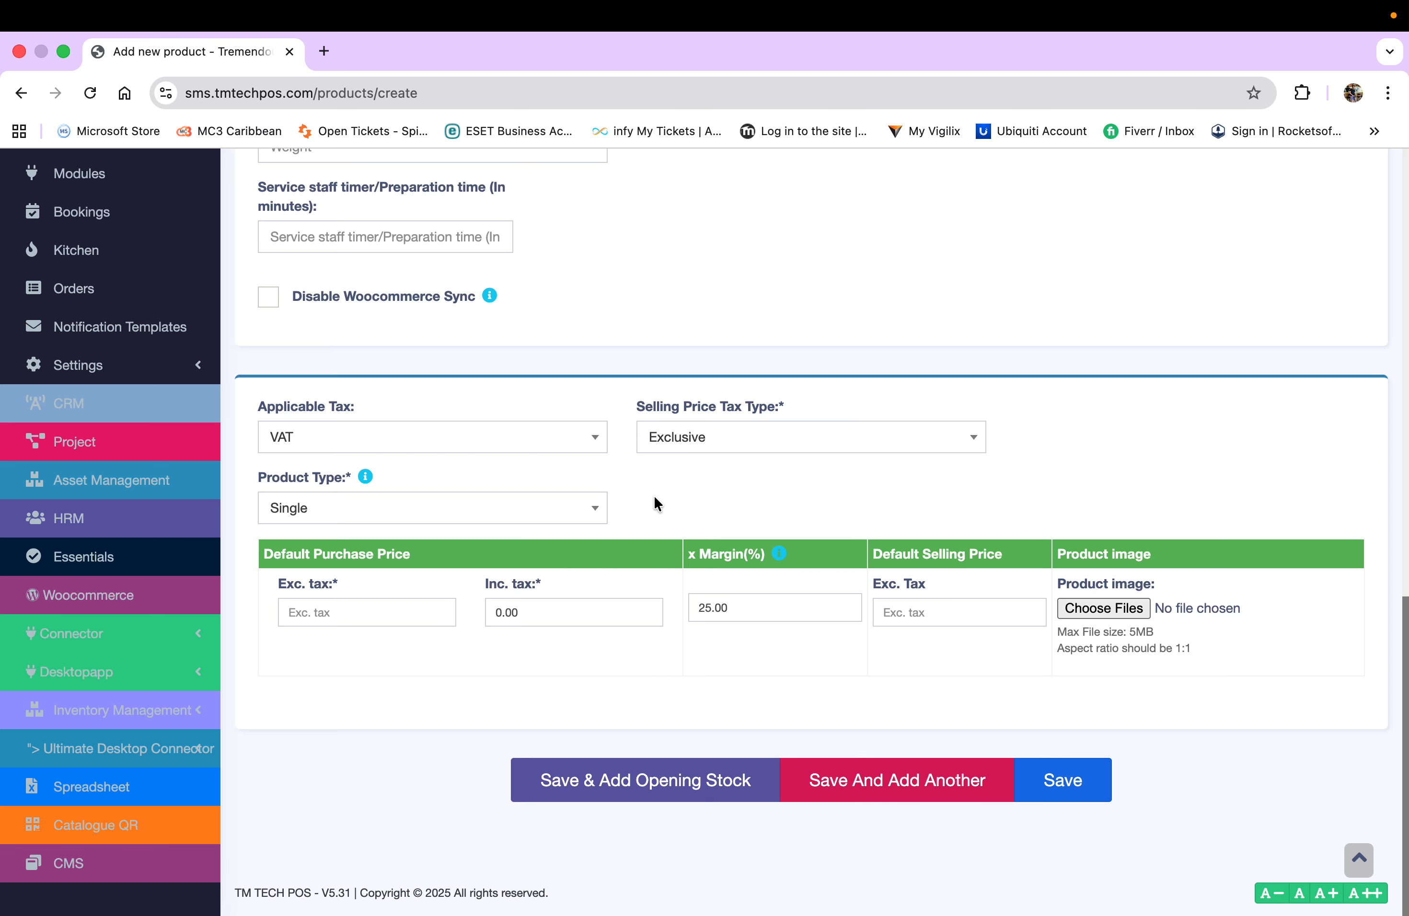
Step: Set the product's default purchase price excluding tax to 37
{"action": "left_click", "coordinate": [364, 612]}
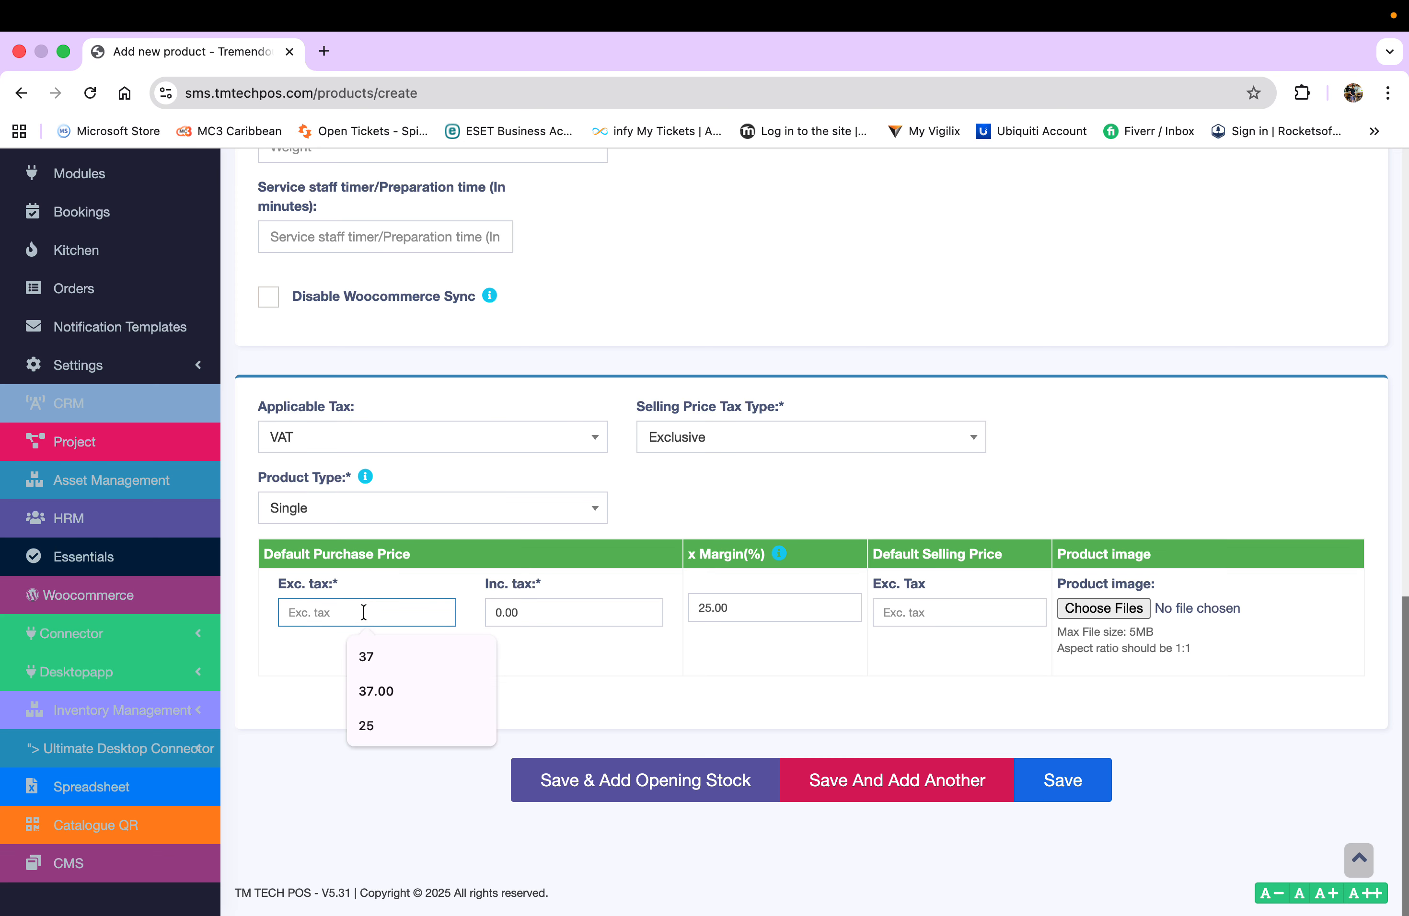
{"action": "left_click", "coordinate": [377, 656]}
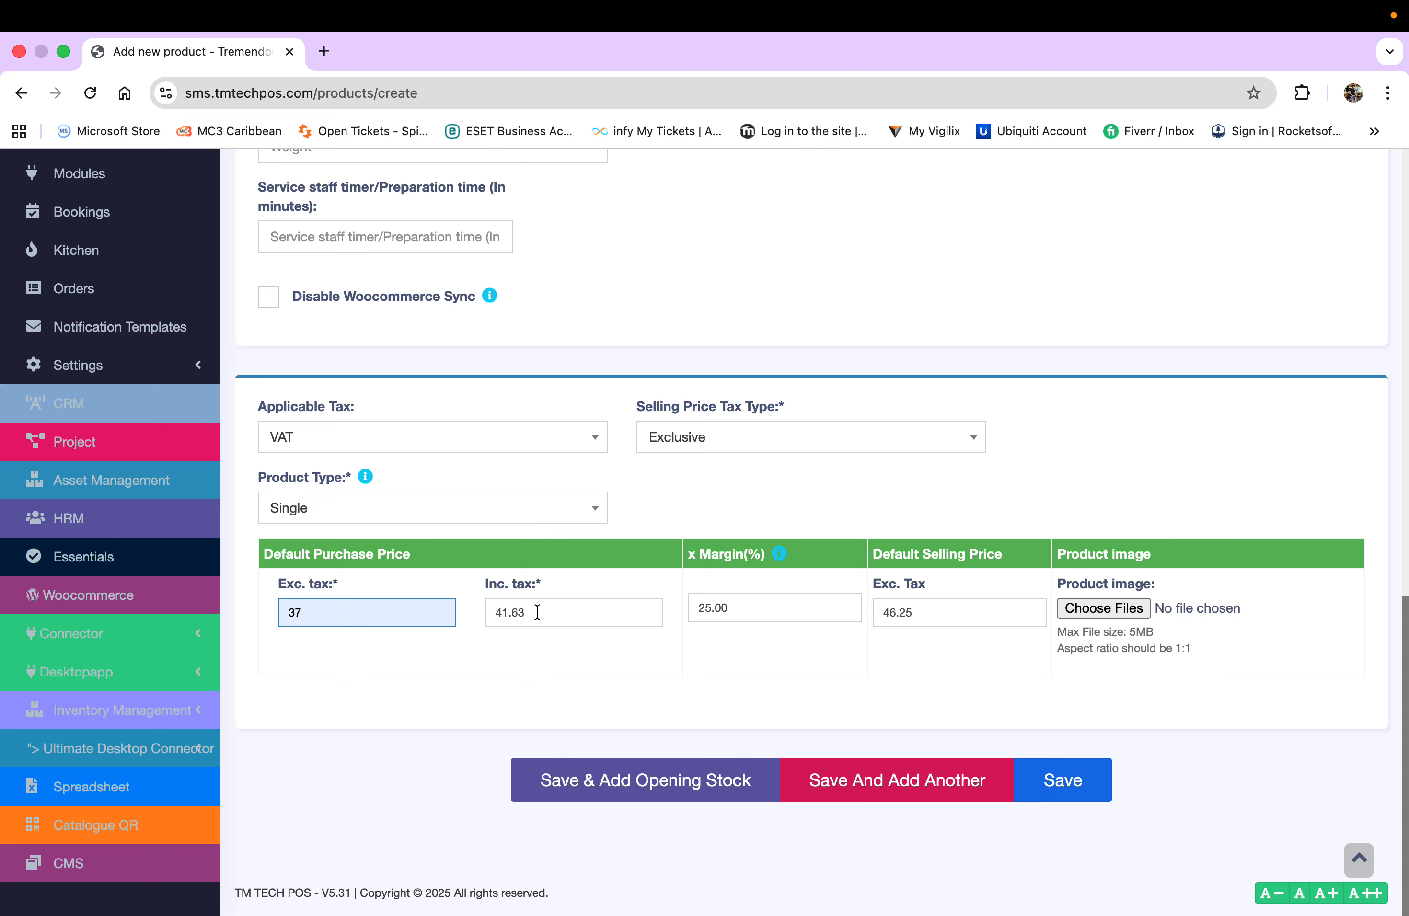
Step: Reset the applicable tax to Please Select and change it back to VAT to compare the tax-inclusive purchase price
{"action": "left_click", "coordinate": [394, 445]}
{"action": "left_click", "coordinate": [375, 470]}
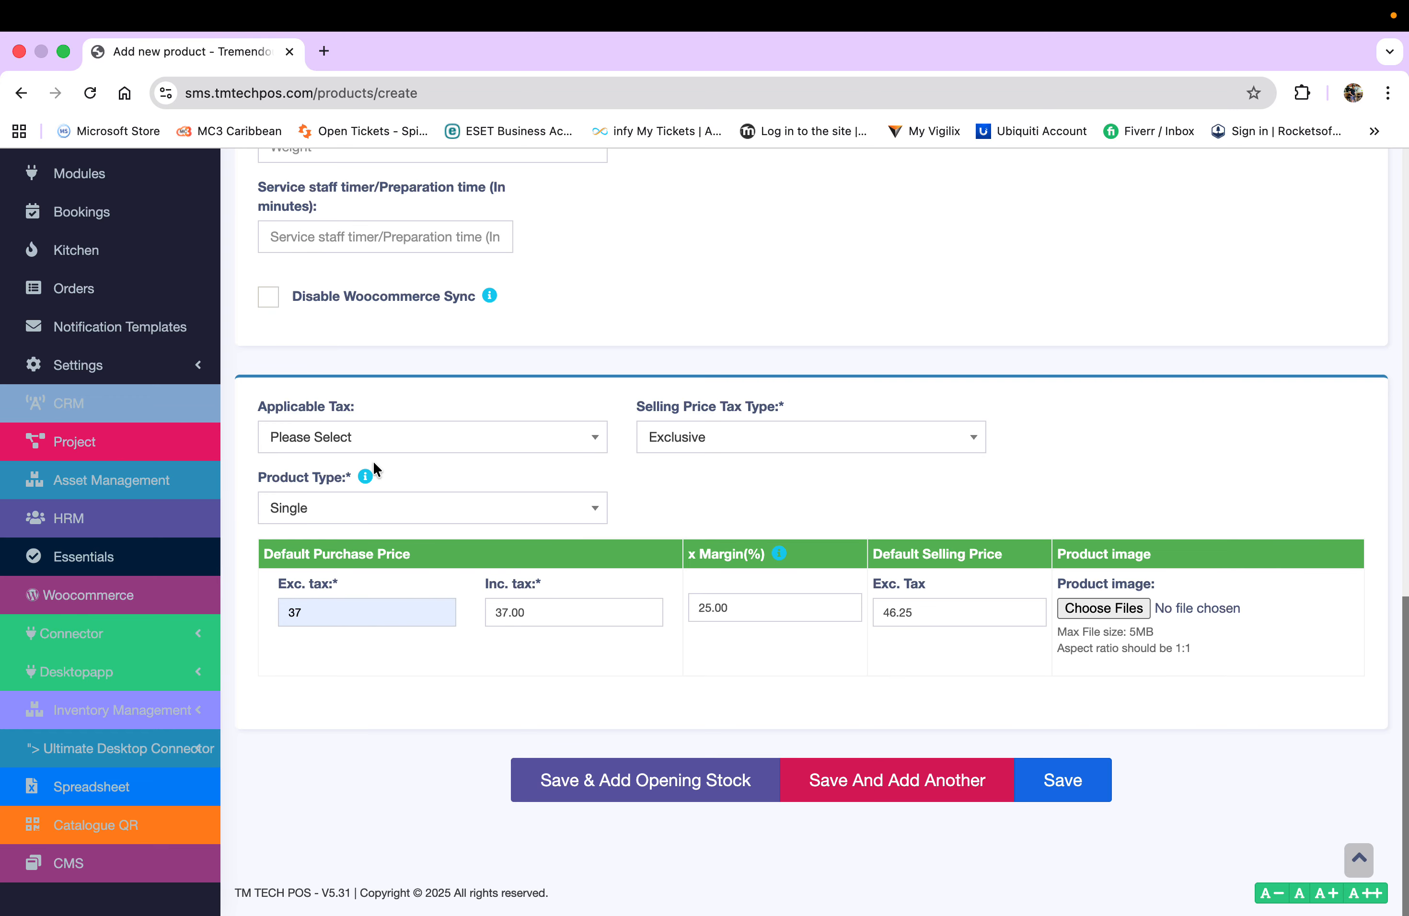
{"action": "left_click", "coordinate": [401, 438]}
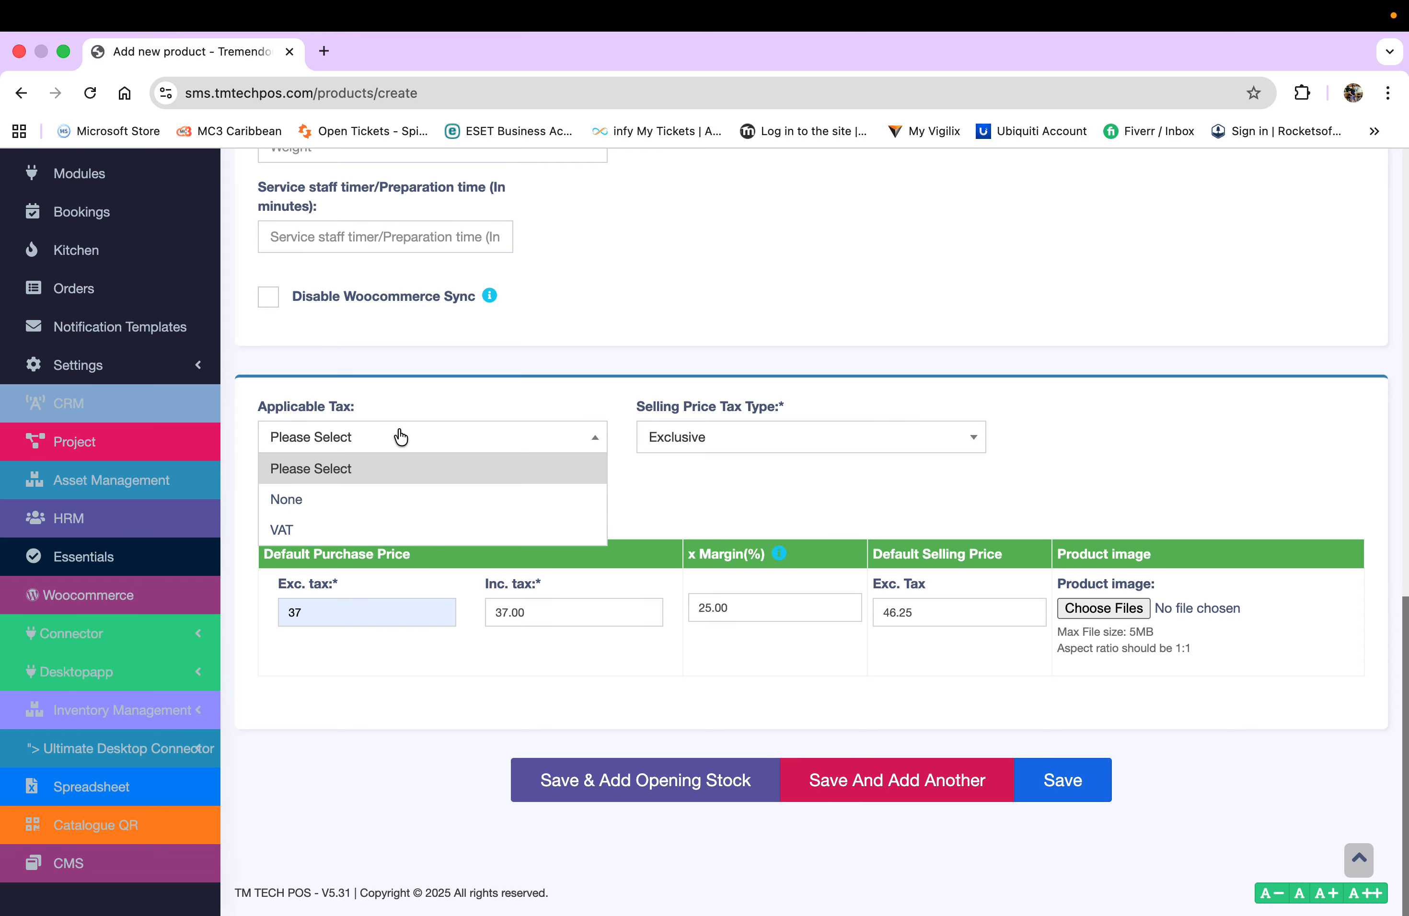
{"action": "left_click", "coordinate": [335, 528]}
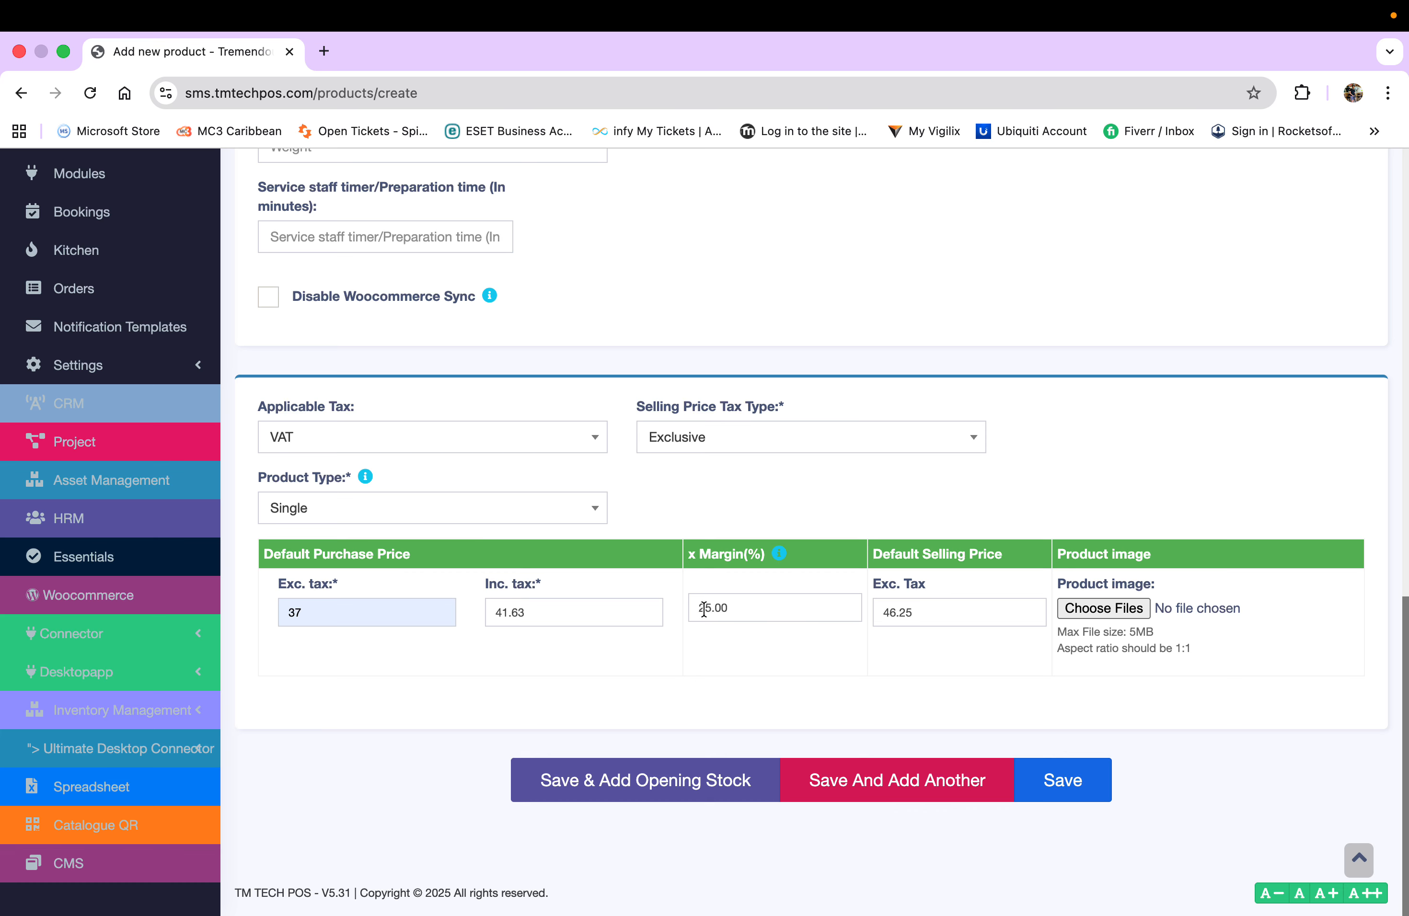
Step: Set the product's margin to 50.00 percent
{"action": "double_click", "coordinate": [738, 607]}
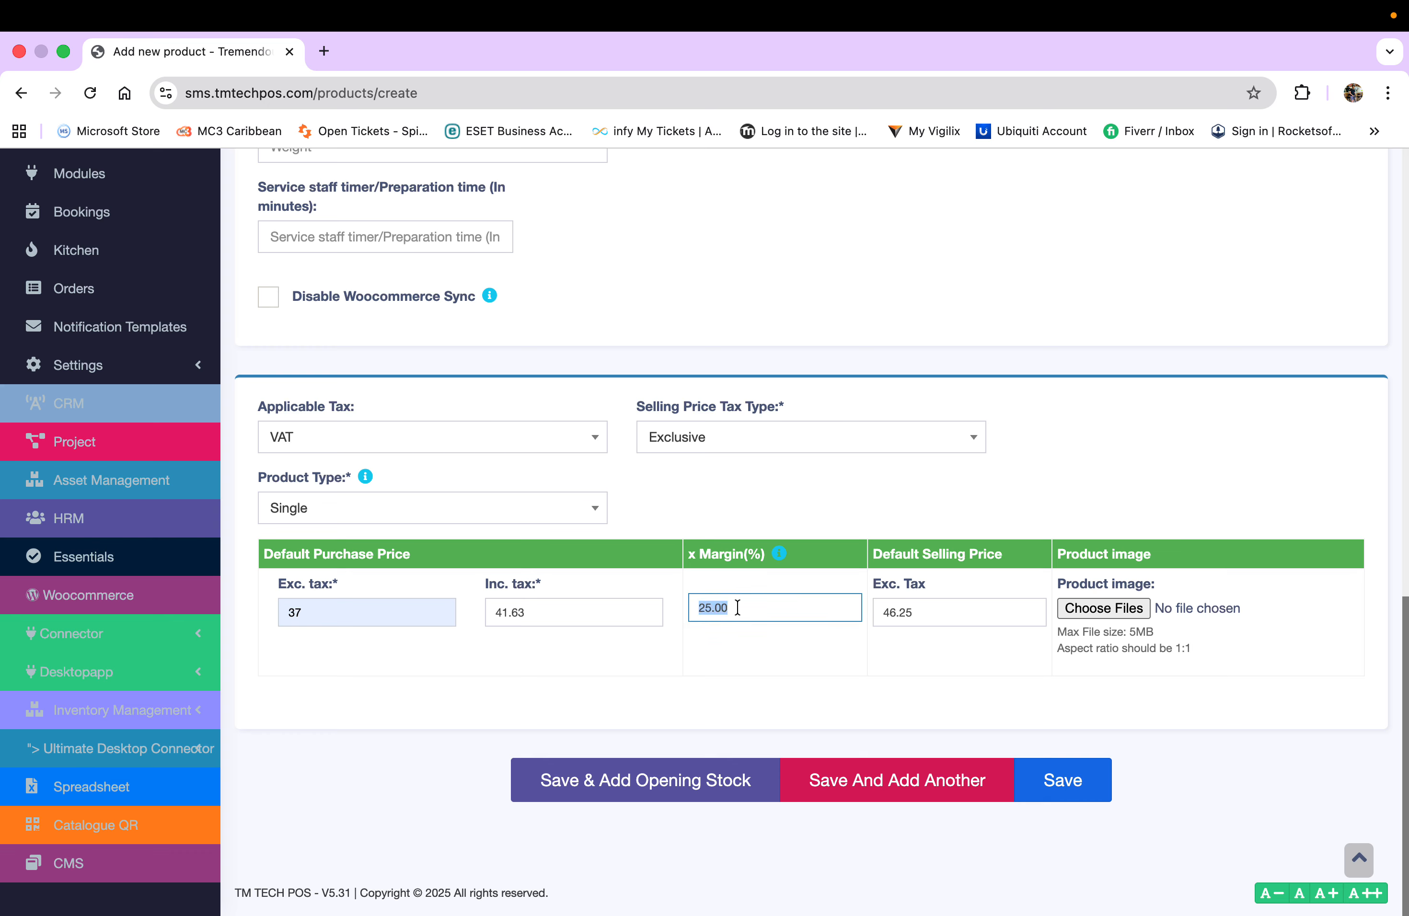
{"action": "type", "text": "50.00"}
{"action": "left_click", "coordinate": [839, 669]}
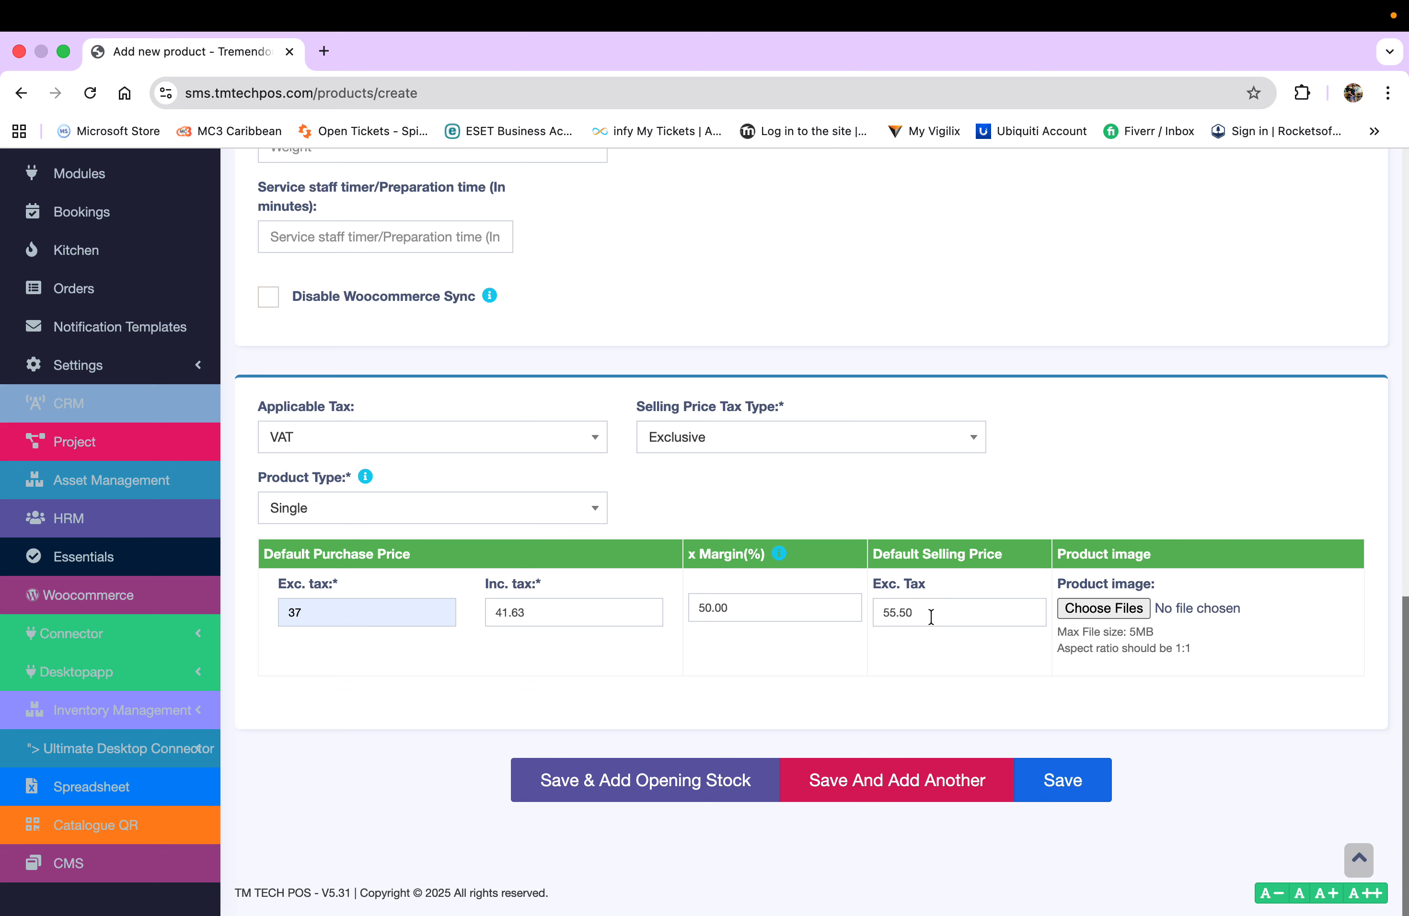
Step: Try Inclusive as the selling price tax type and switch it back to Exclusive
{"action": "left_click", "coordinate": [919, 446]}
{"action": "left_click", "coordinate": [838, 467]}
{"action": "left_click", "coordinate": [840, 439]}
{"action": "left_click", "coordinate": [739, 497]}
Step: Save the product and record an opening stock of 10 pieces for the TM Technologies location
{"action": "left_click", "coordinate": [621, 776]}
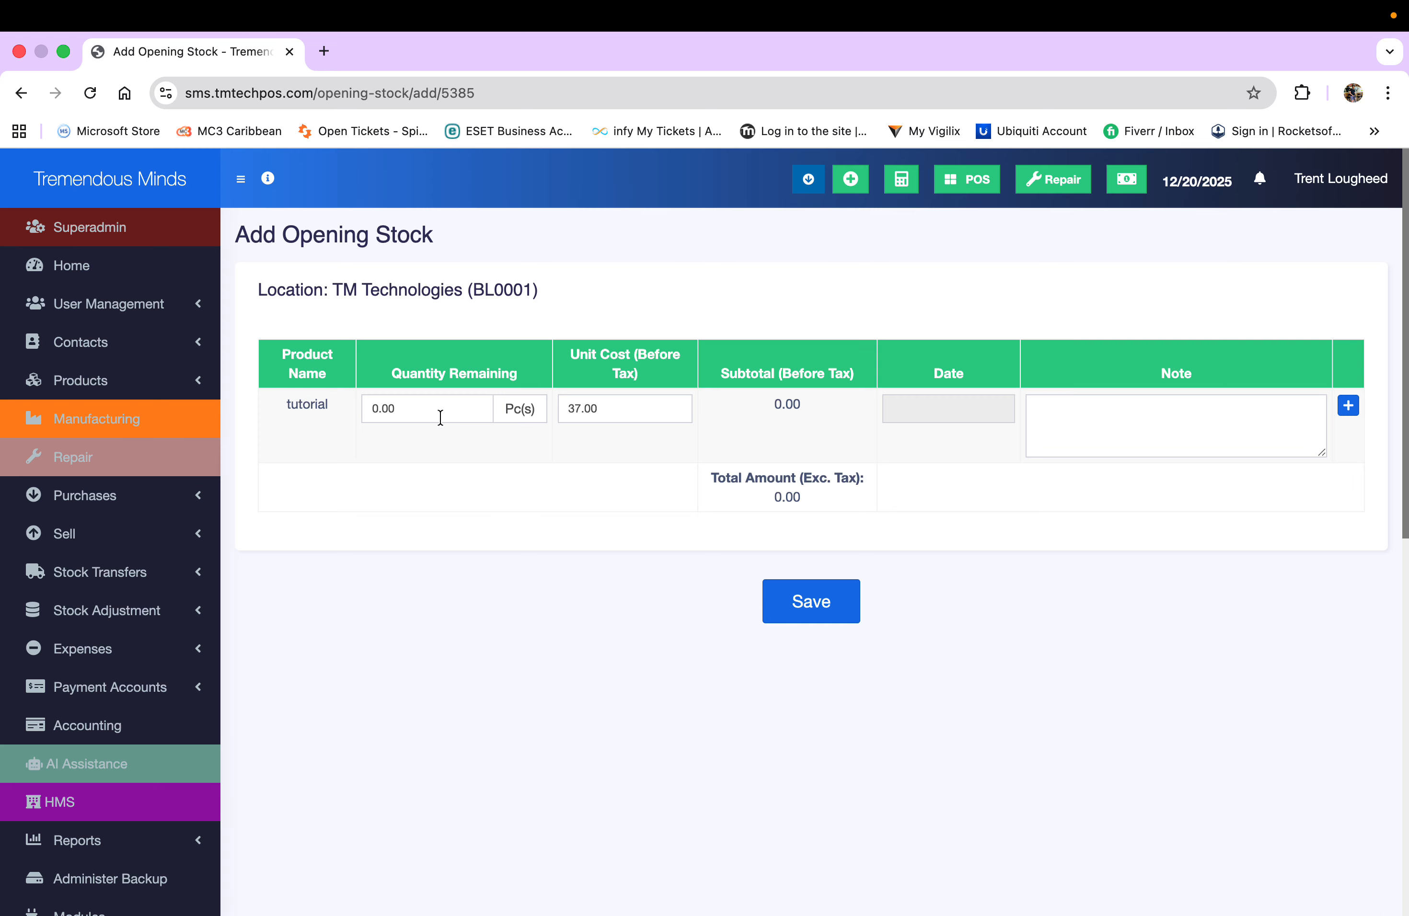
{"action": "left_click", "coordinate": [410, 403]}
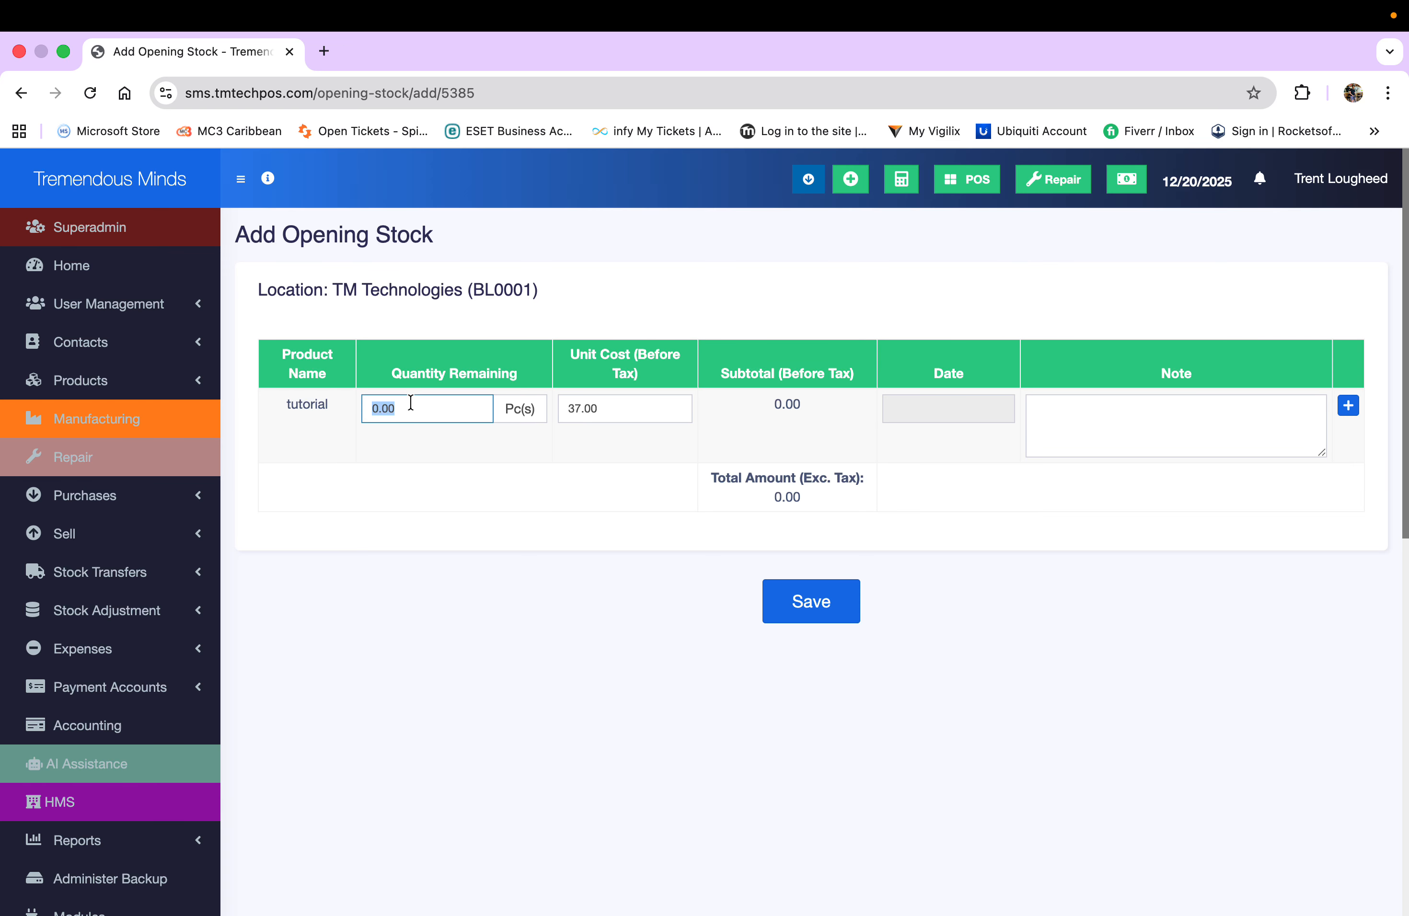
{"action": "type", "text": "10"}
{"action": "left_click", "coordinate": [488, 517]}
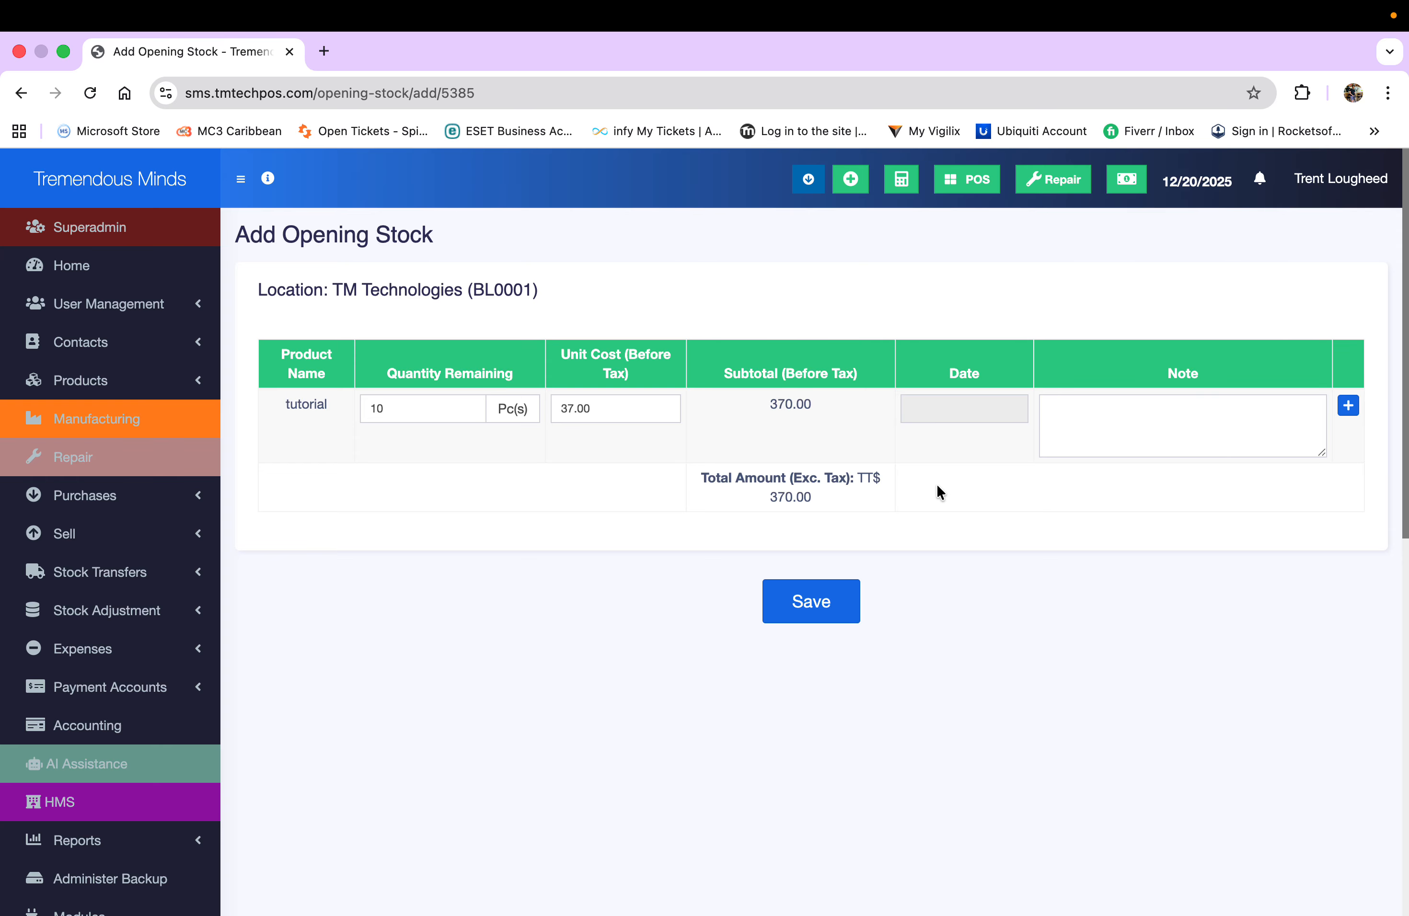
{"action": "left_click", "coordinate": [808, 600]}
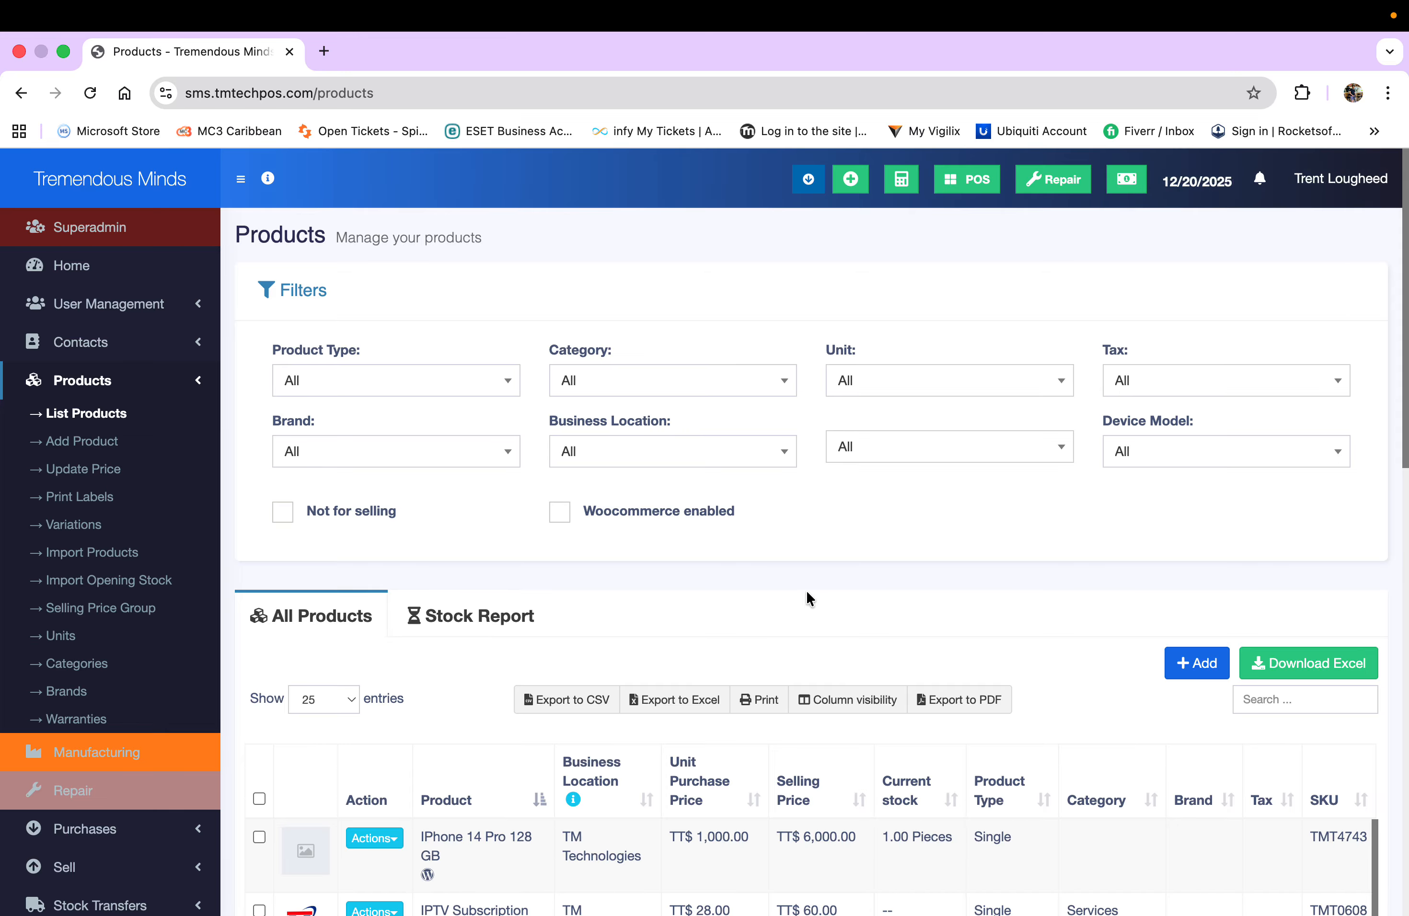
Step: Filter the product list by the "tutorial" category and examine the new product's price, stock, brand, tax and SKU
{"action": "scroll", "coordinate": [805, 590], "scroll_direction": "down", "scroll_amount": 6}
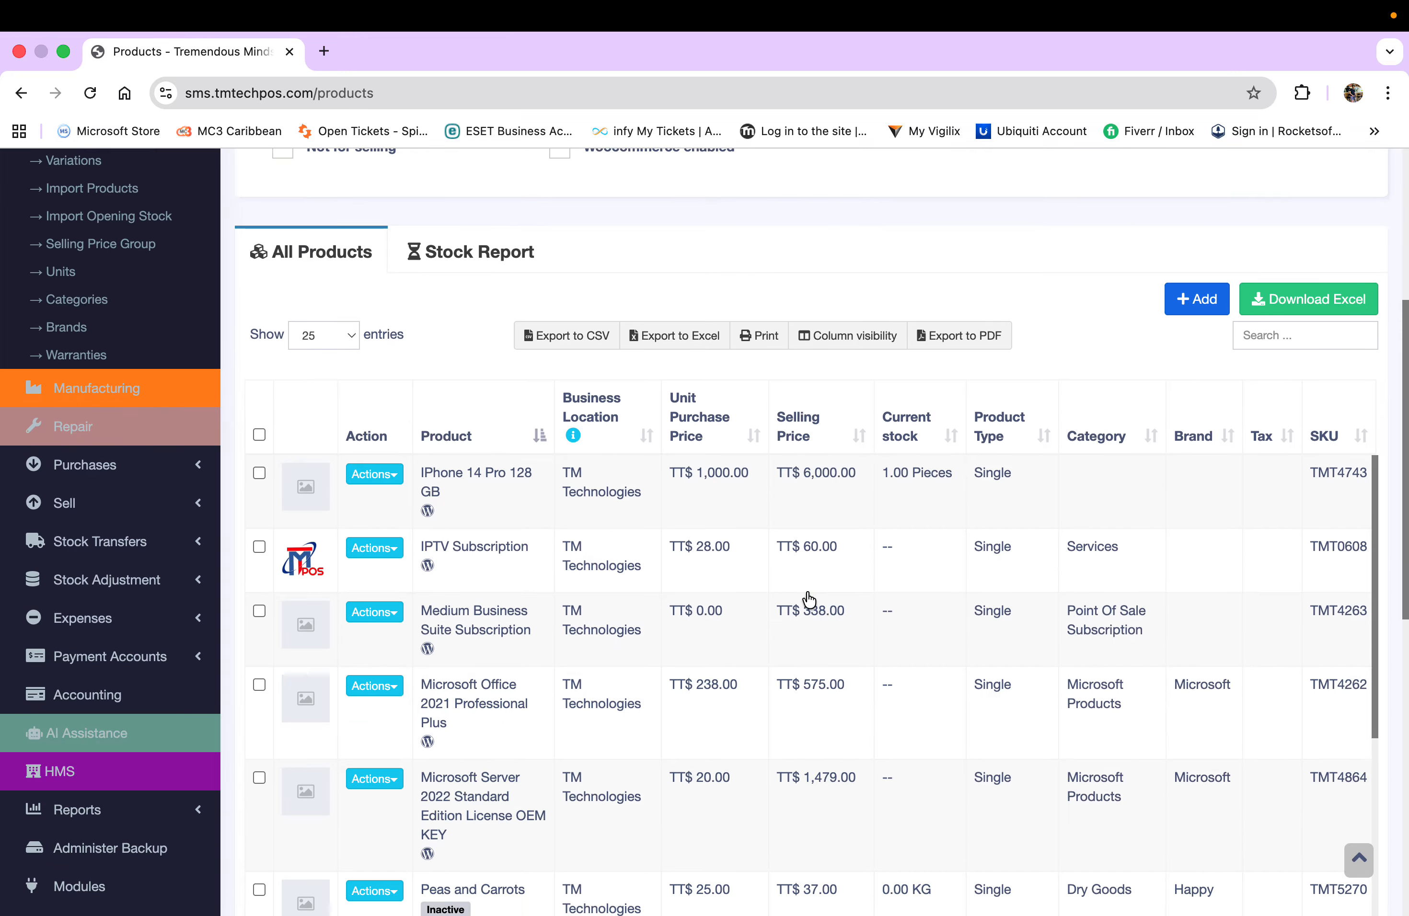
{"action": "scroll", "coordinate": [808, 600], "scroll_direction": "up", "scroll_amount": 4}
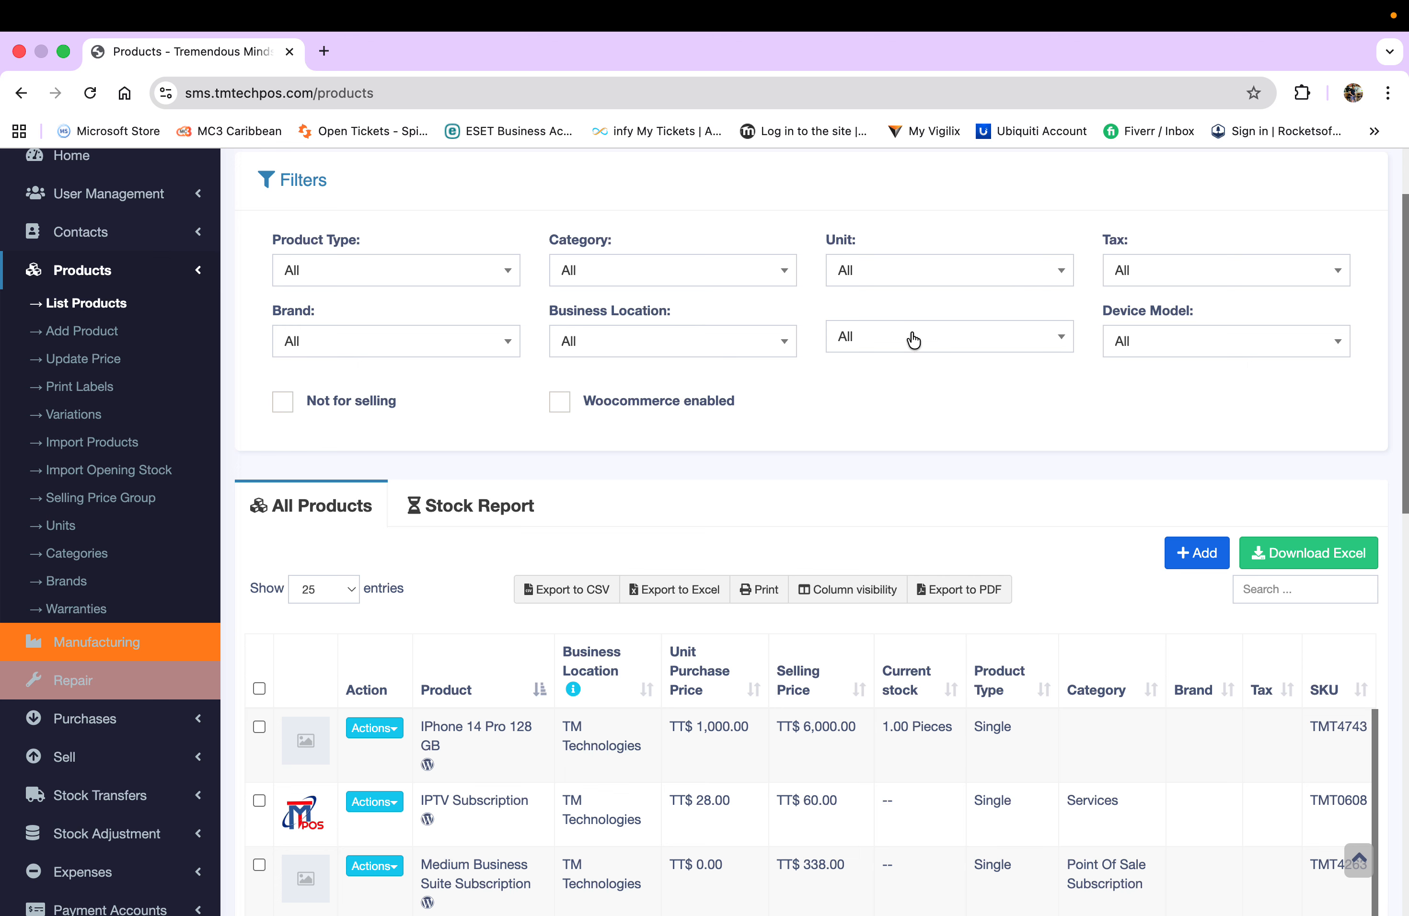
{"action": "left_click", "coordinate": [781, 275]}
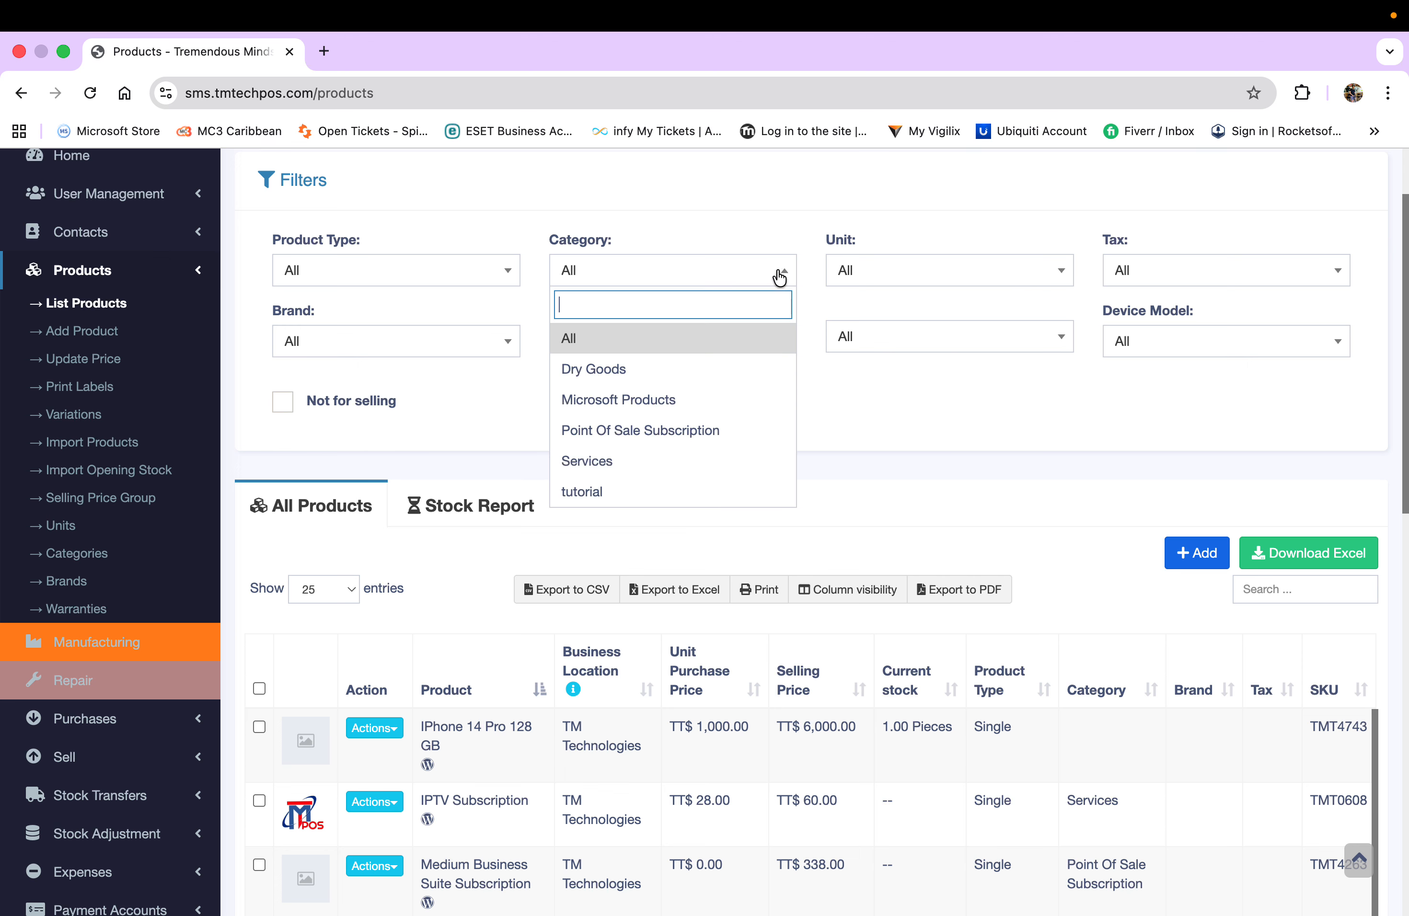
{"action": "left_click", "coordinate": [633, 489]}
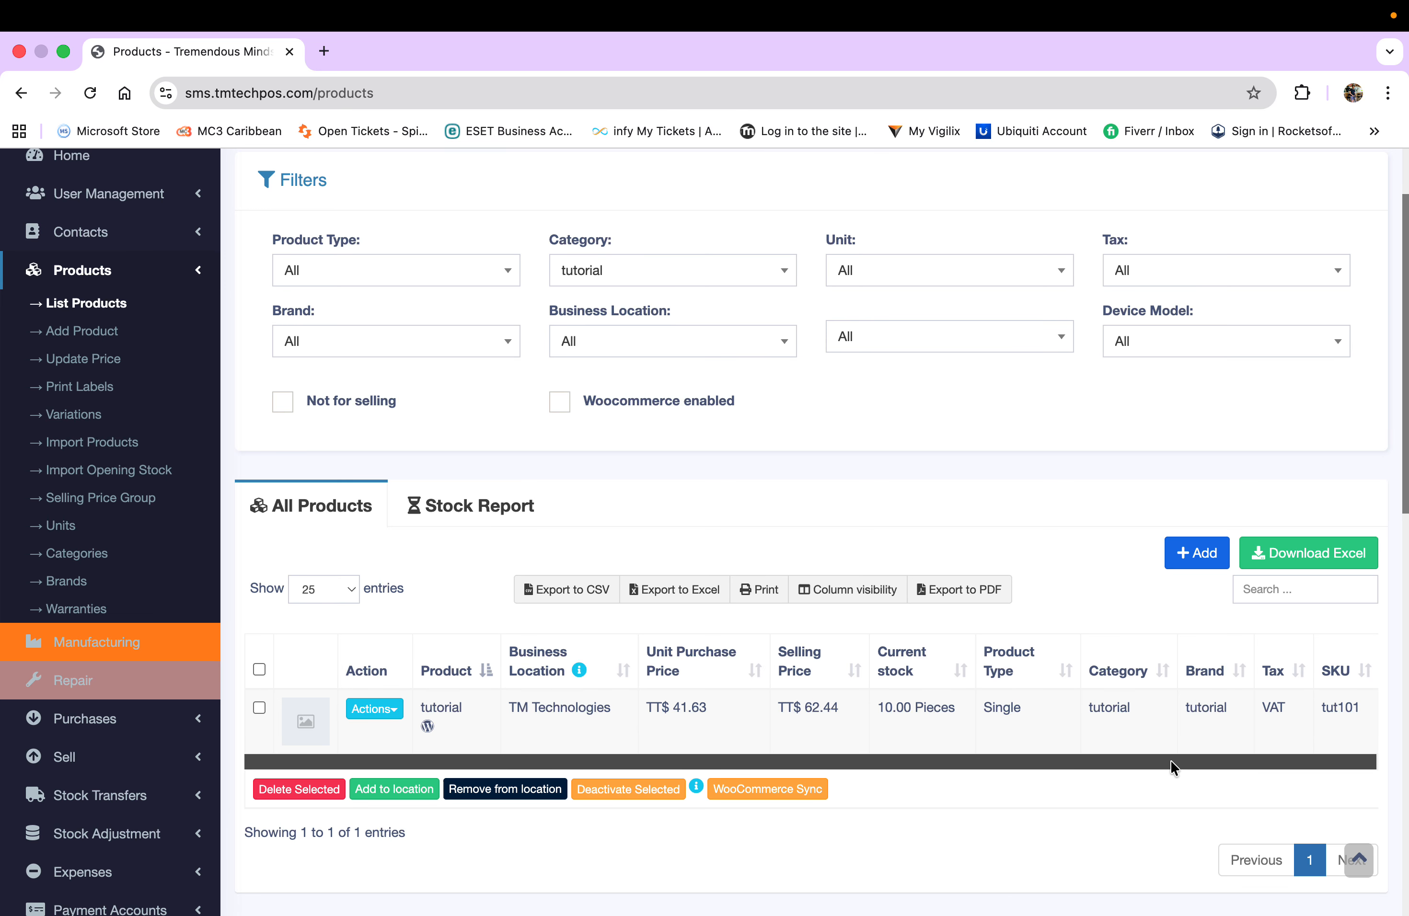
{"action": "left_click_drag", "start_coordinate": [1167, 760], "coordinate": [1237, 762]}
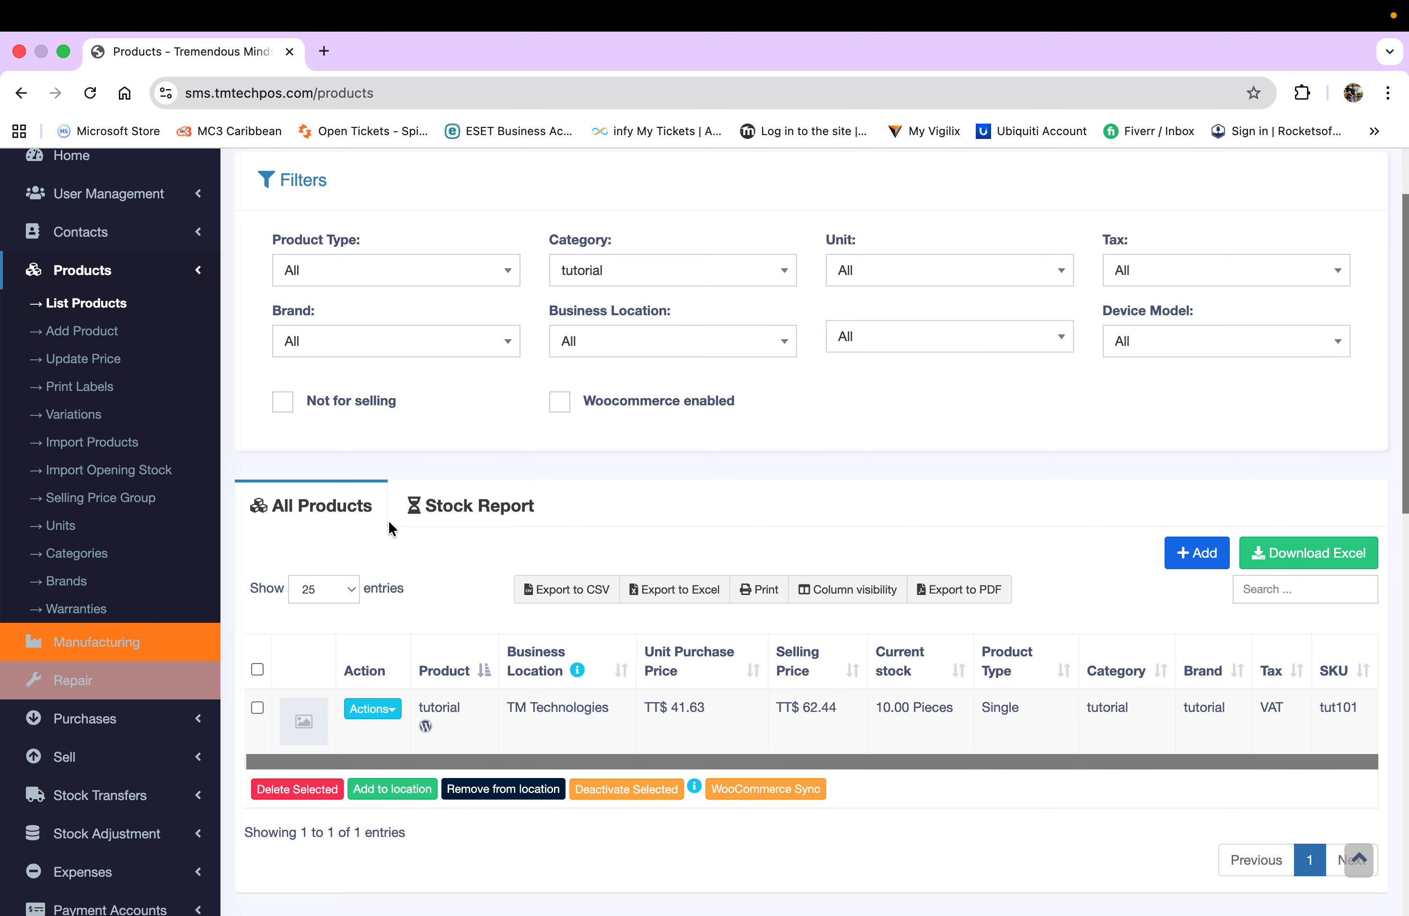
{"action": "scroll", "coordinate": [388, 529], "scroll_direction": "up", "scroll_amount": 2}
{"action": "scroll", "coordinate": [388, 528], "scroll_direction": "up", "scroll_amount": 1}
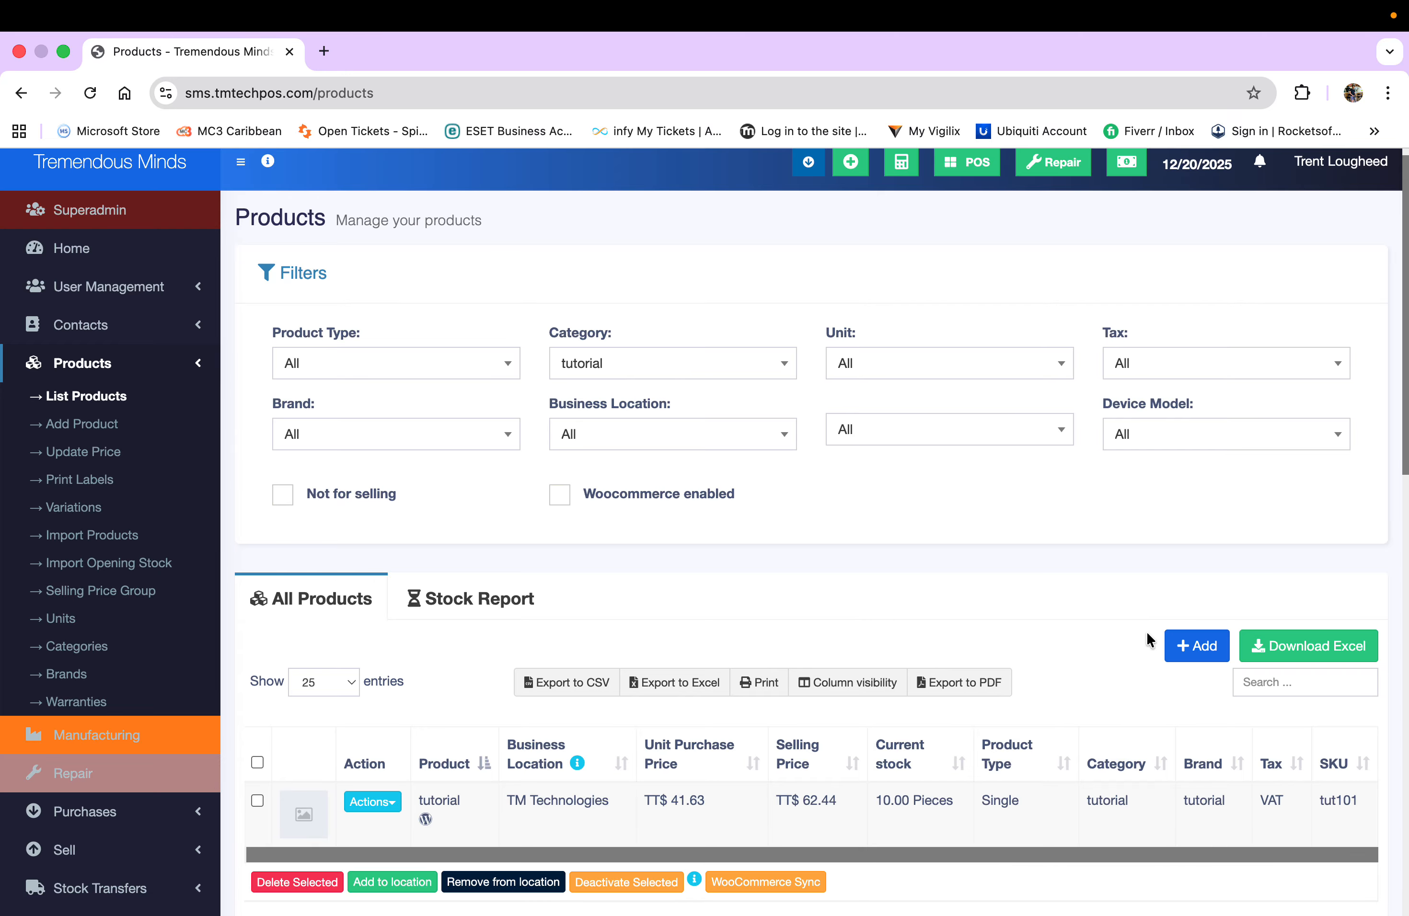
Step: Start another new product from the product list and name it "tutorial"
{"action": "left_click", "coordinate": [1188, 647]}
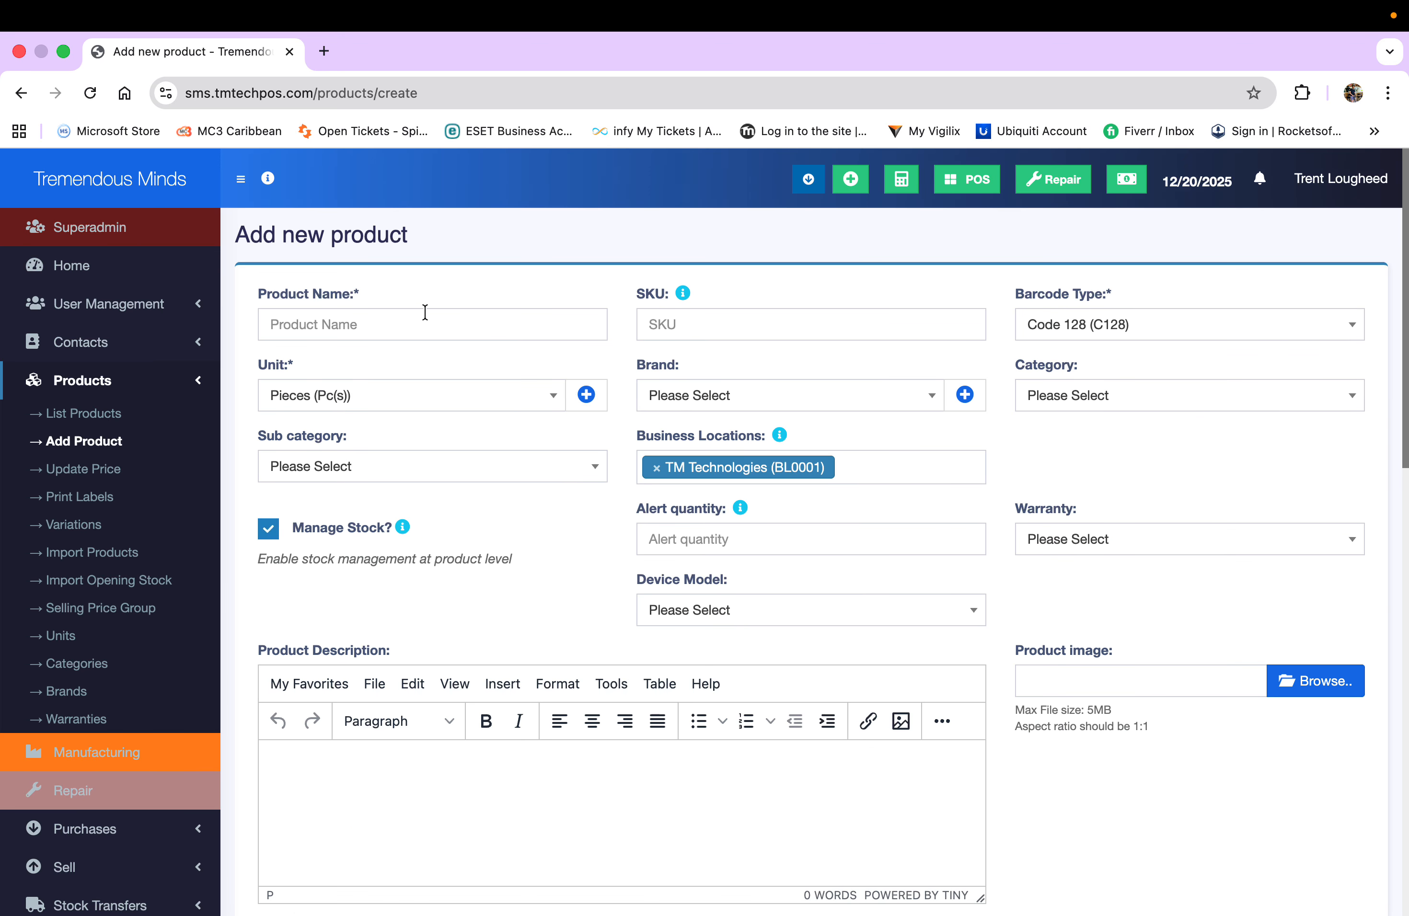
{"action": "left_click", "coordinate": [416, 324]}
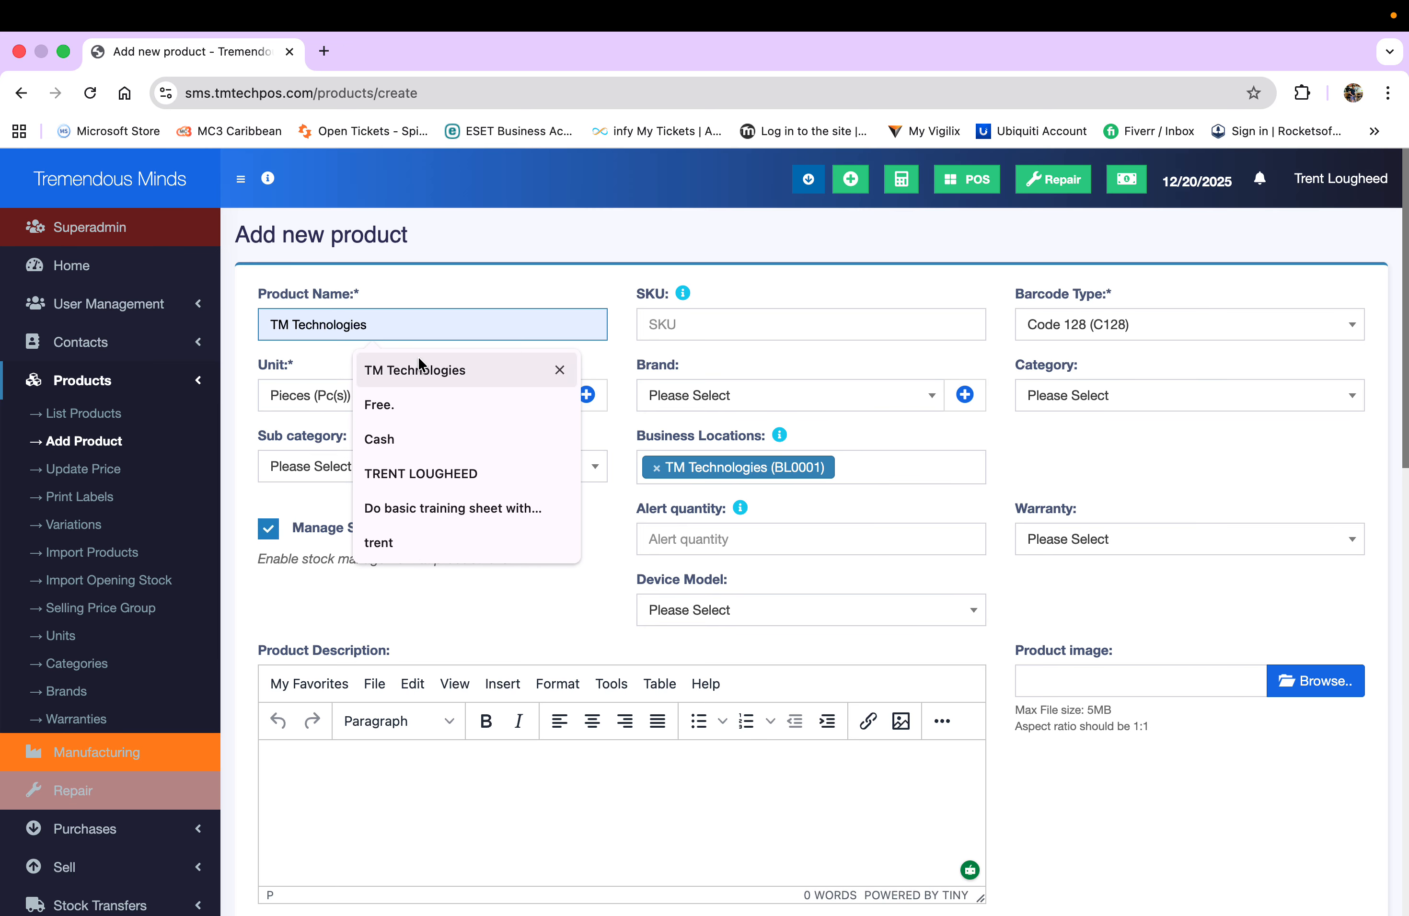
{"action": "type", "text": "tutorial"}
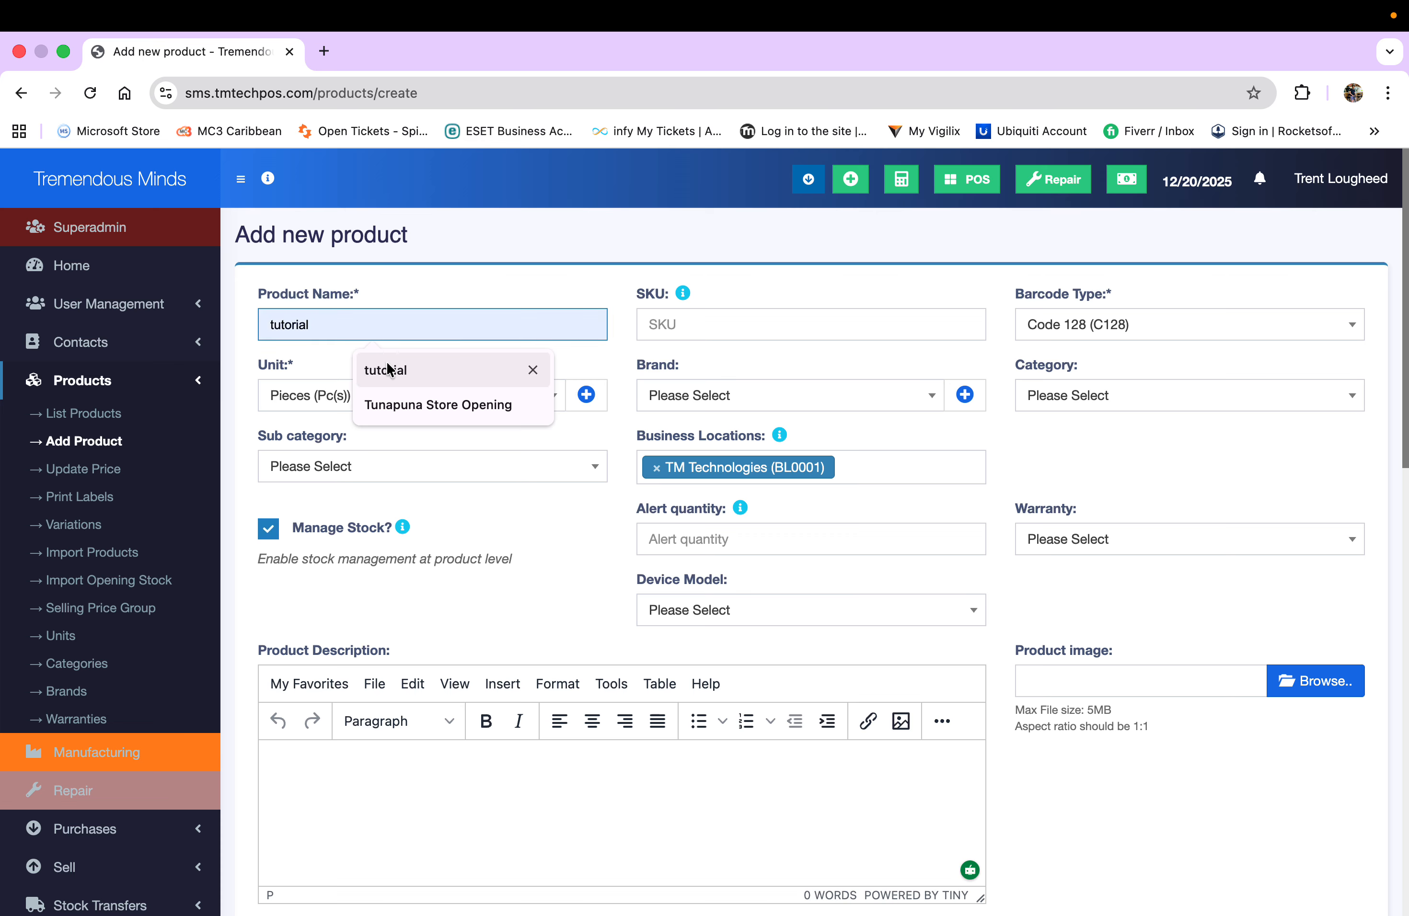
{"action": "left_click", "coordinate": [388, 370]}
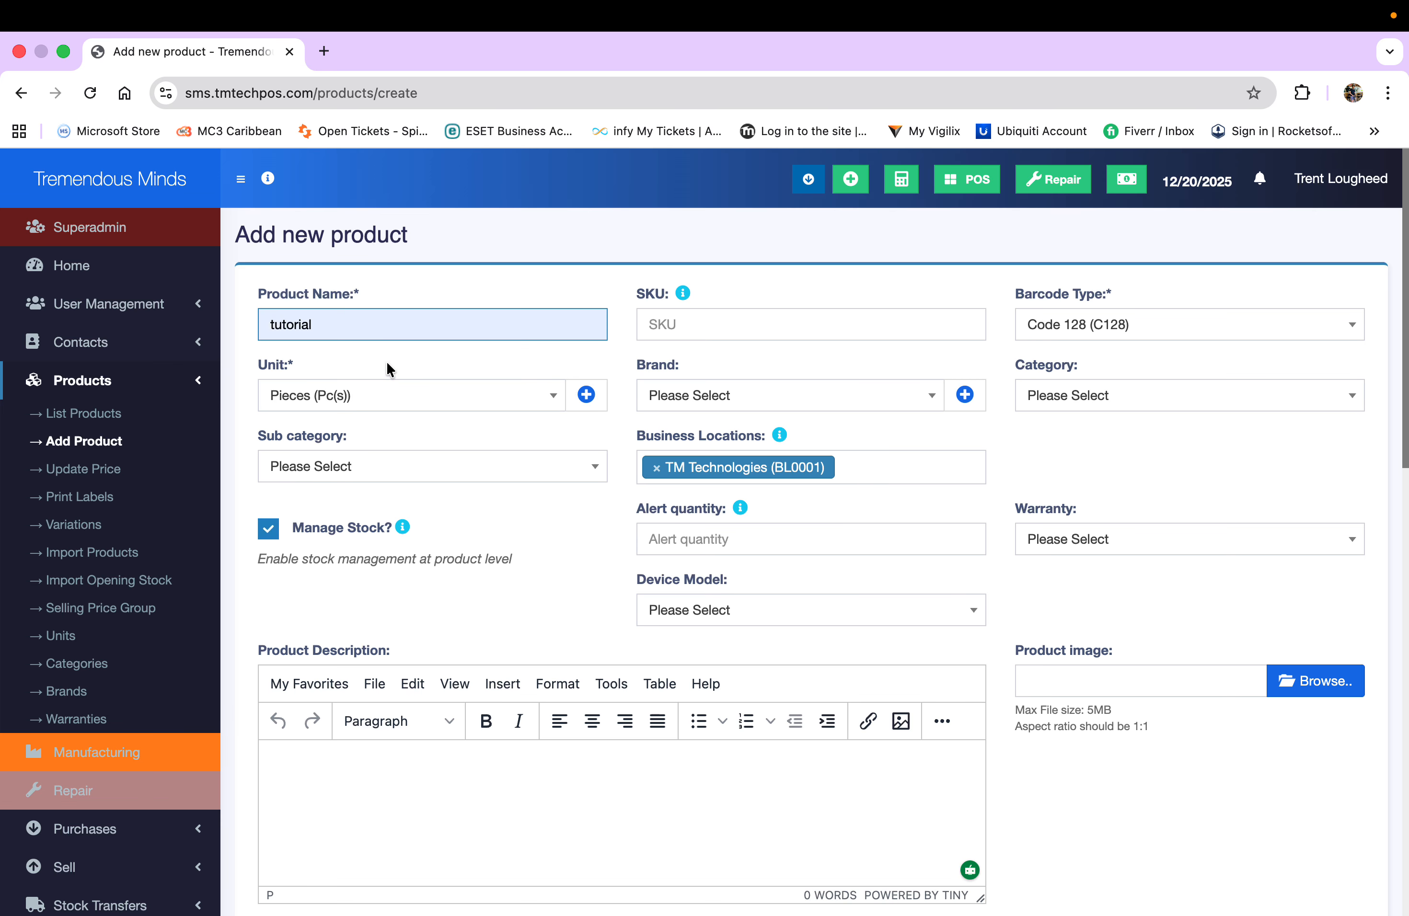
Step: Complete the product name as "tutorial combo" and enter tot102 as the SKU
{"action": "type", "text": "1"}
{"action": "key", "text": "BackSpace"}
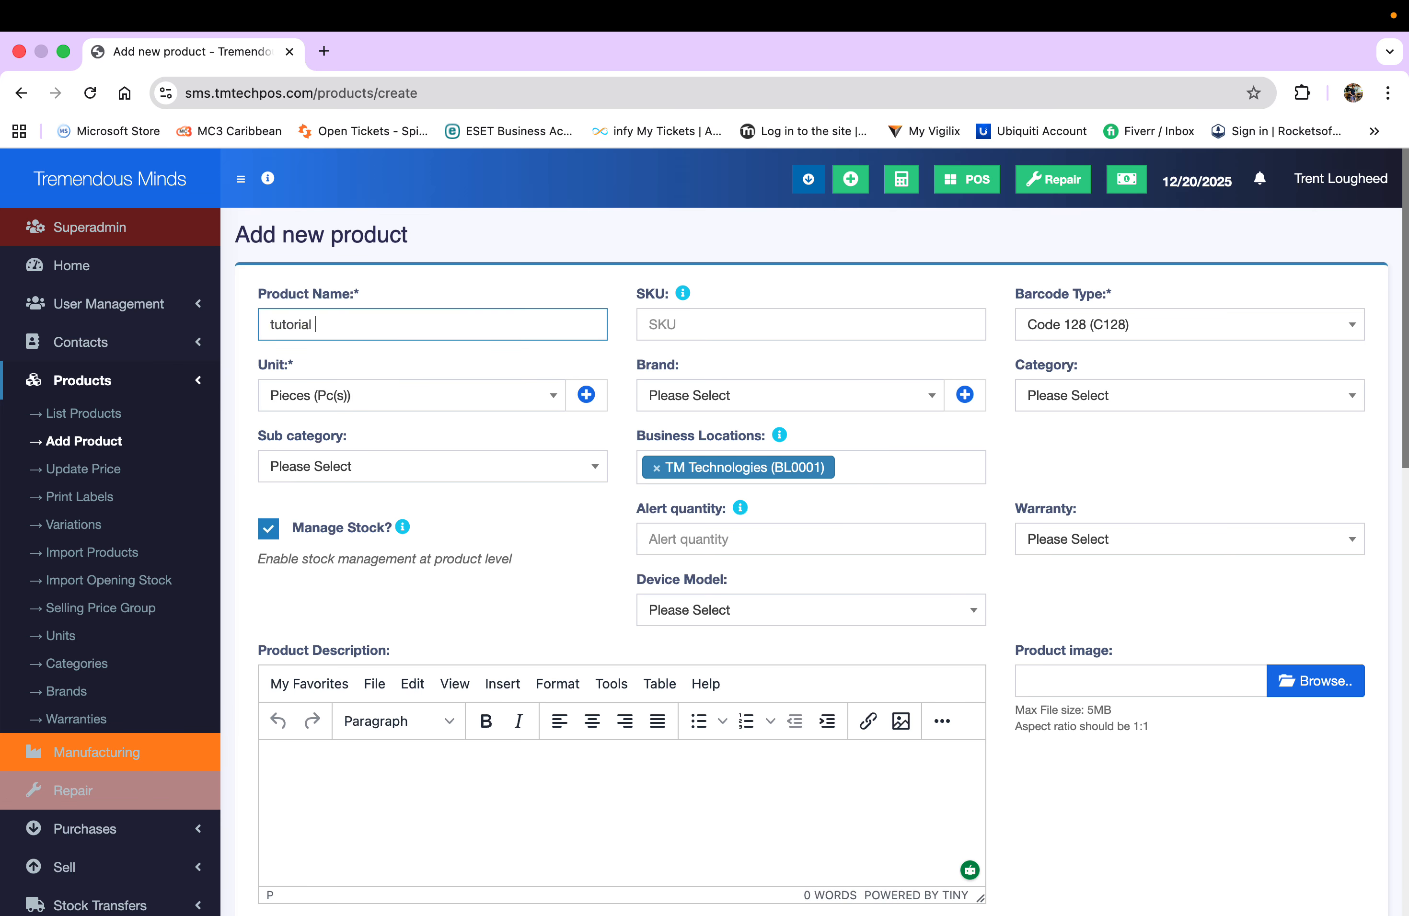
{"action": "type", "text": "combo"}
{"action": "left_click", "coordinate": [670, 324]}
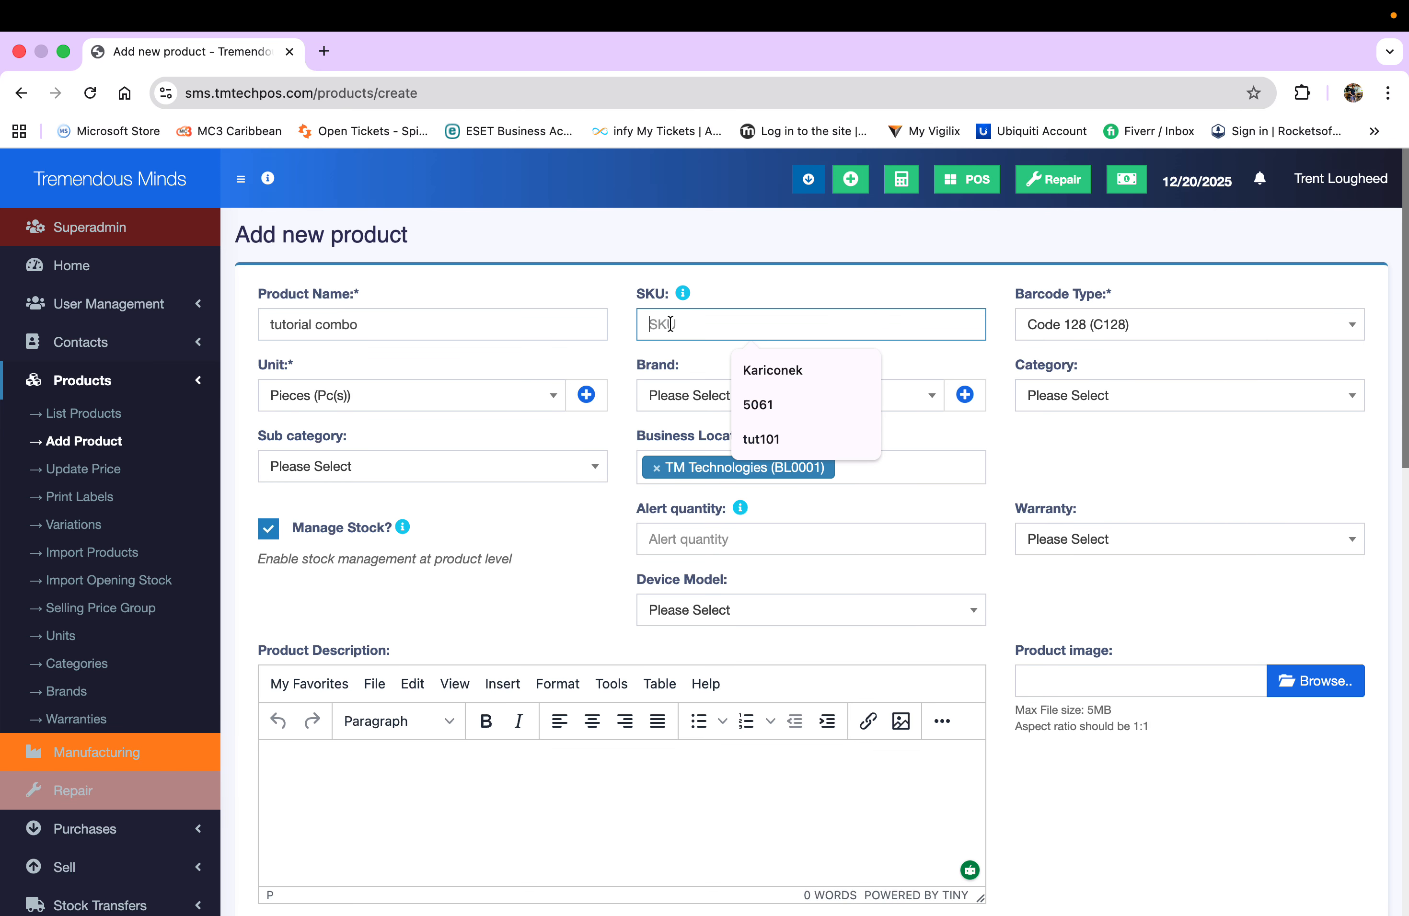
{"action": "type", "text": "tot"}
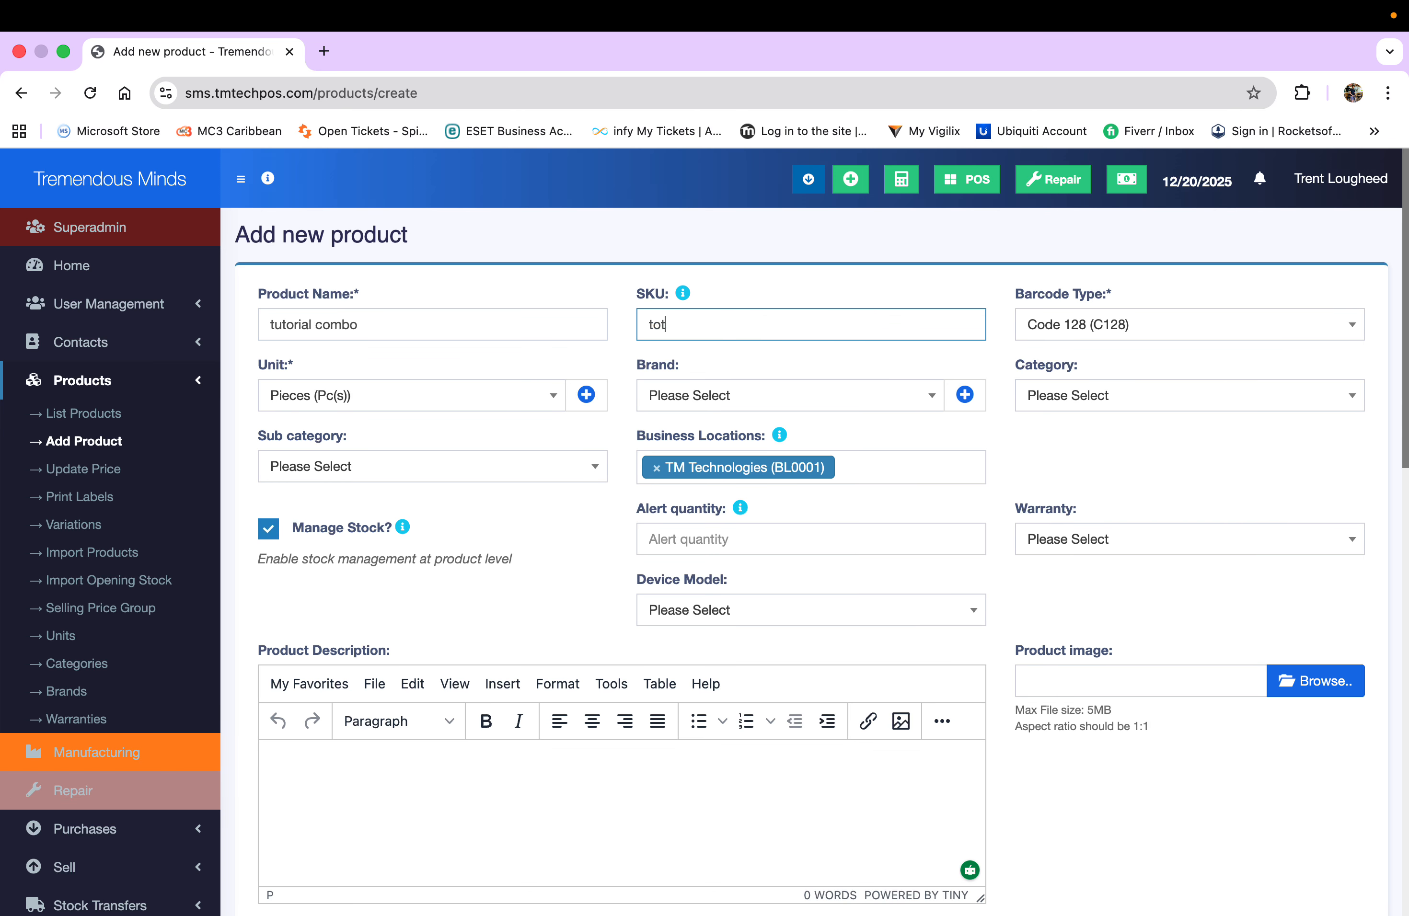
{"action": "type", "text": "102"}
Step: Assign the "tutorial" brand and "tutorial" category to the product and set its alert quantity to 50
{"action": "left_click", "coordinate": [822, 395]}
{"action": "left_click", "coordinate": [724, 517]}
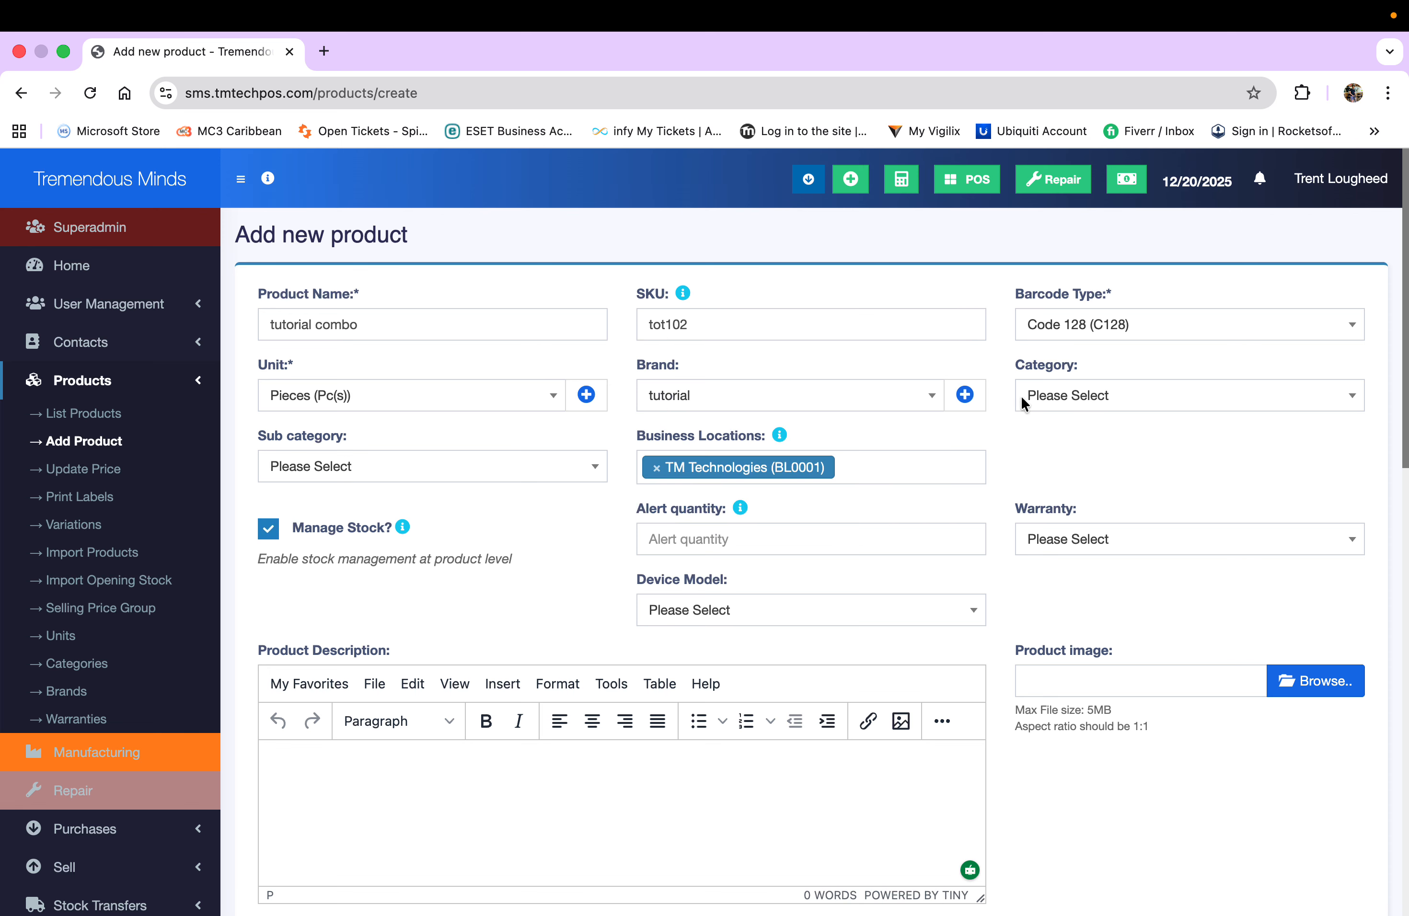
{"action": "left_click", "coordinate": [1097, 409]}
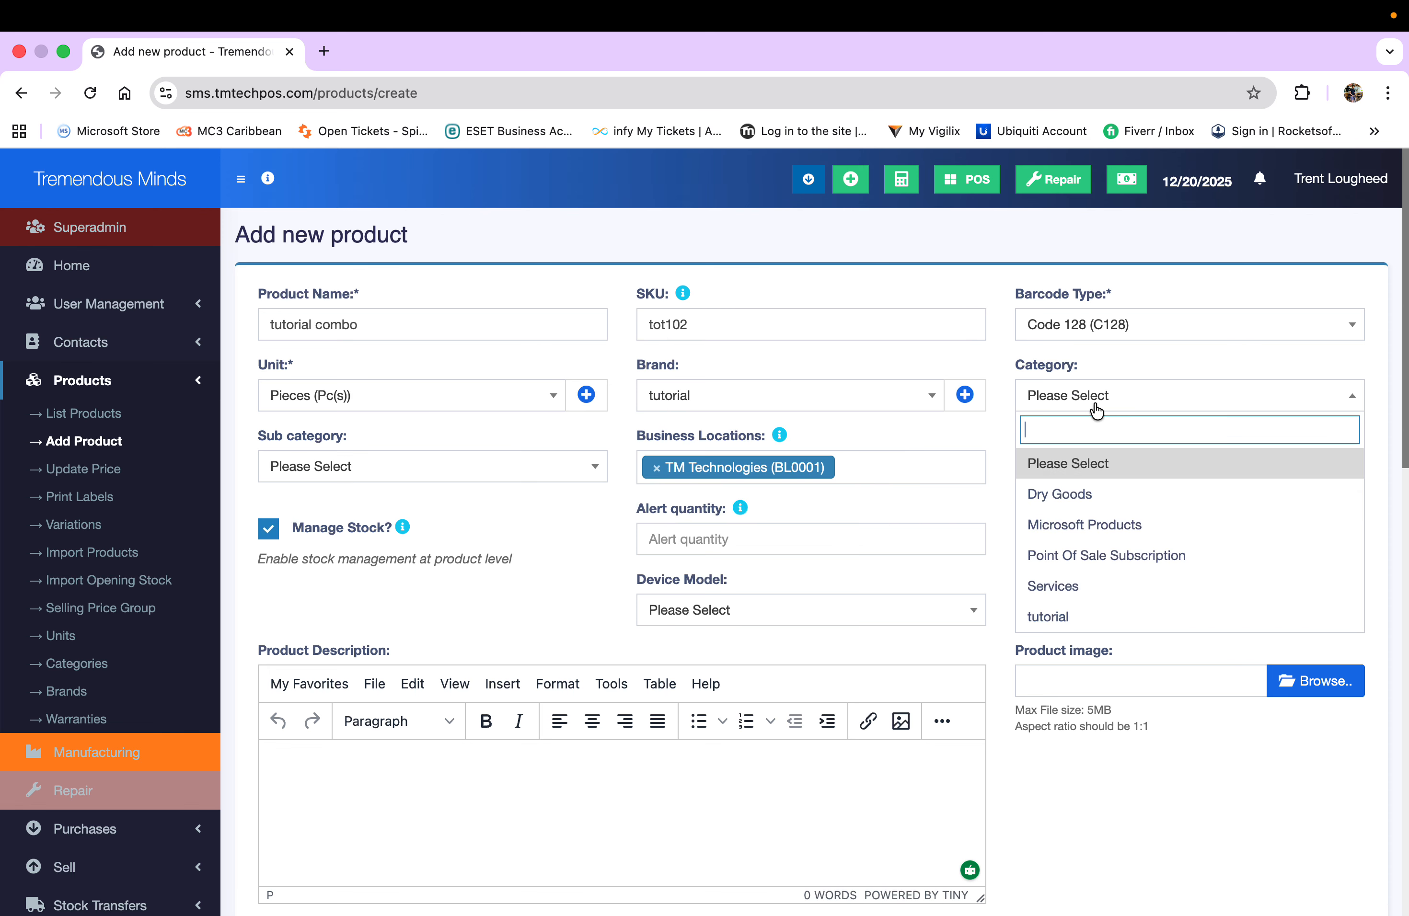
{"action": "left_click", "coordinate": [1080, 618]}
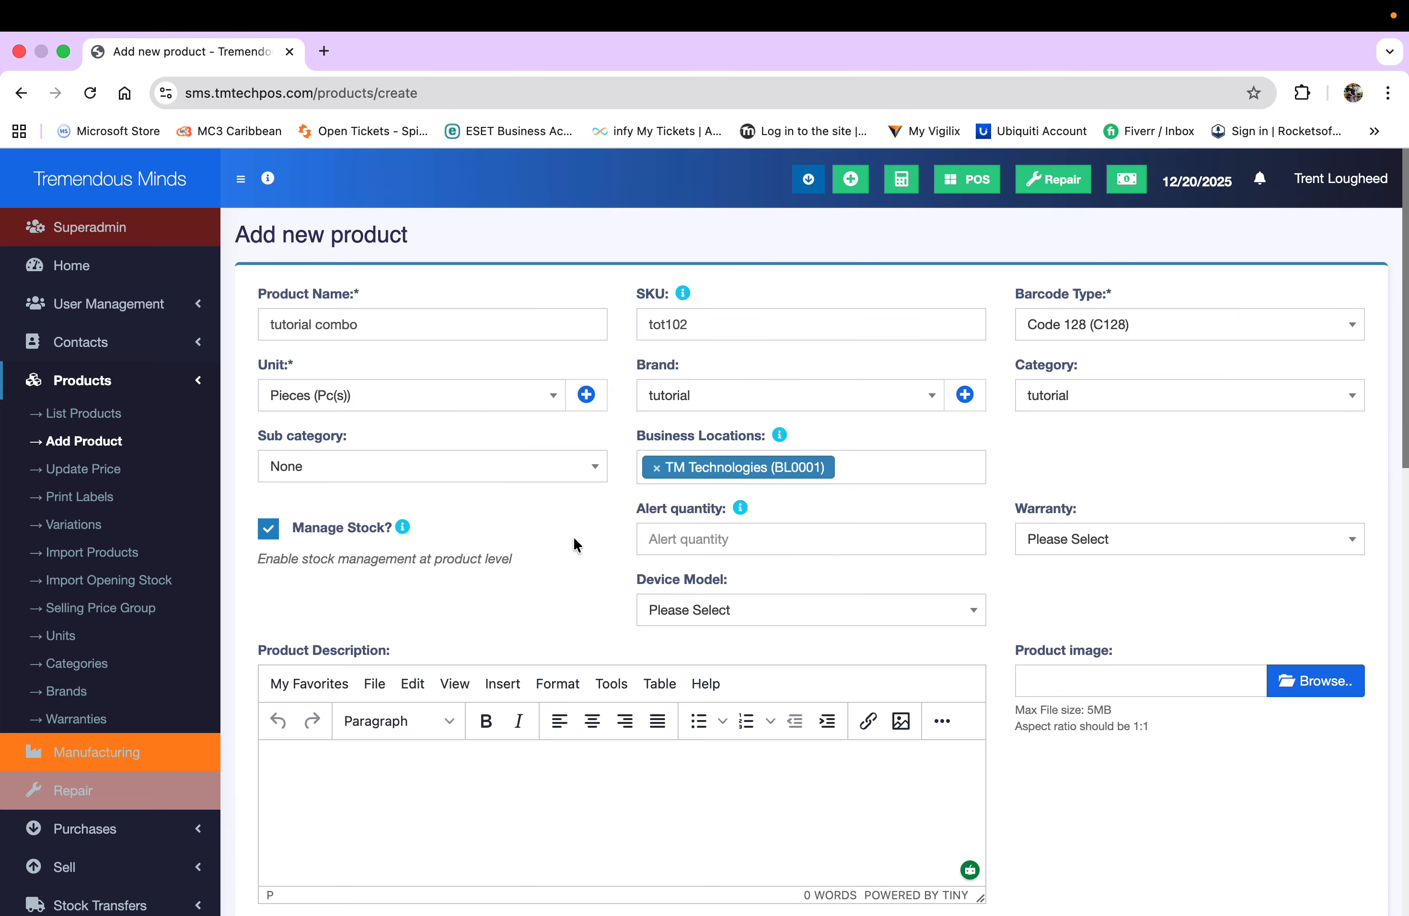
{"action": "left_click", "coordinate": [696, 537]}
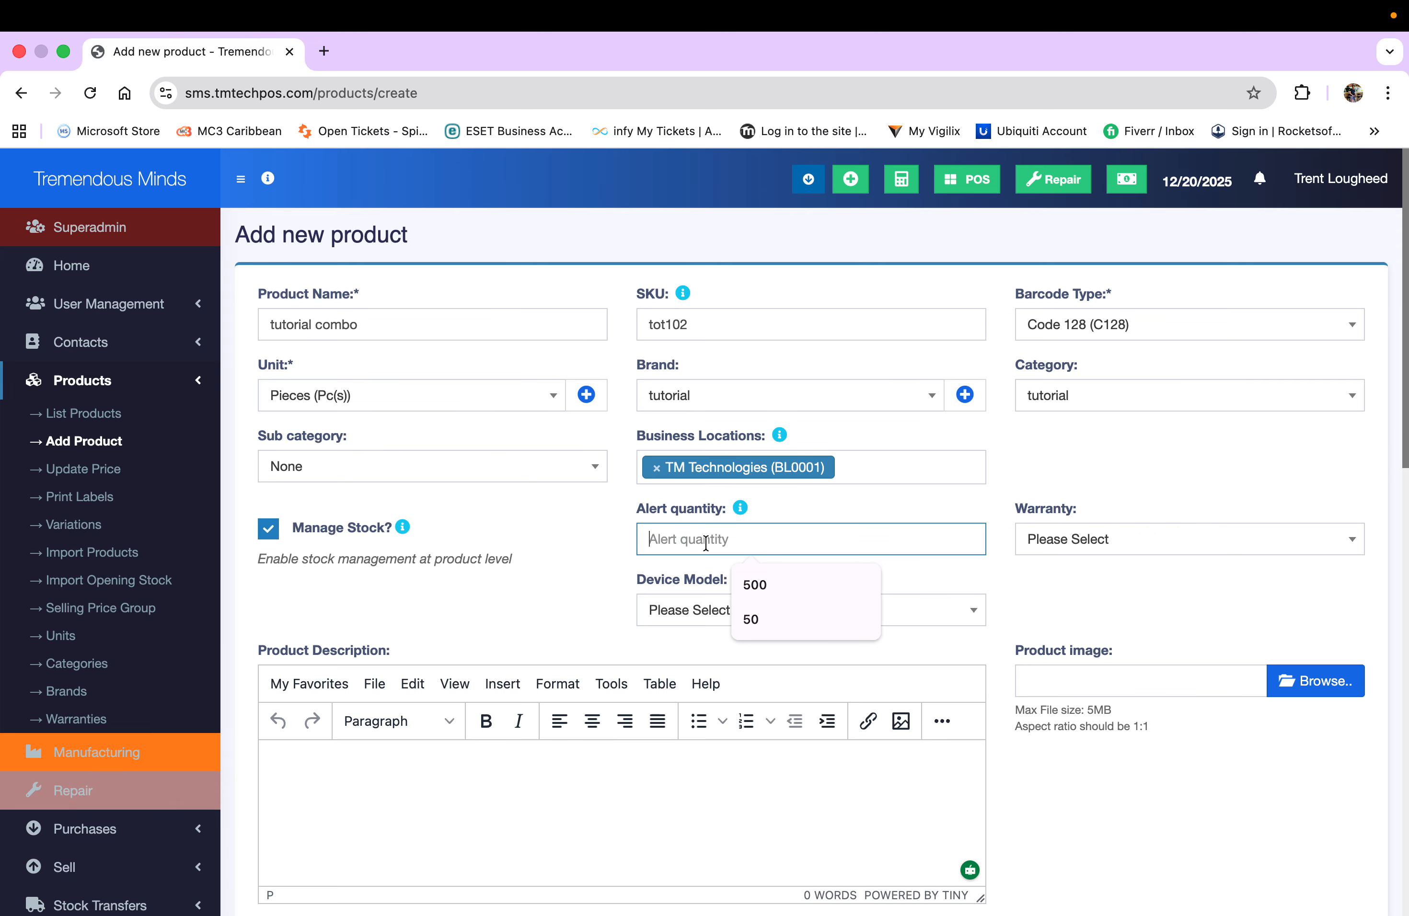
{"action": "left_click", "coordinate": [756, 619]}
Step: Set the product's applicable tax to VAT and its selling price tax type to Inclusive
{"action": "scroll", "coordinate": [554, 581], "scroll_direction": "down", "scroll_amount": 2}
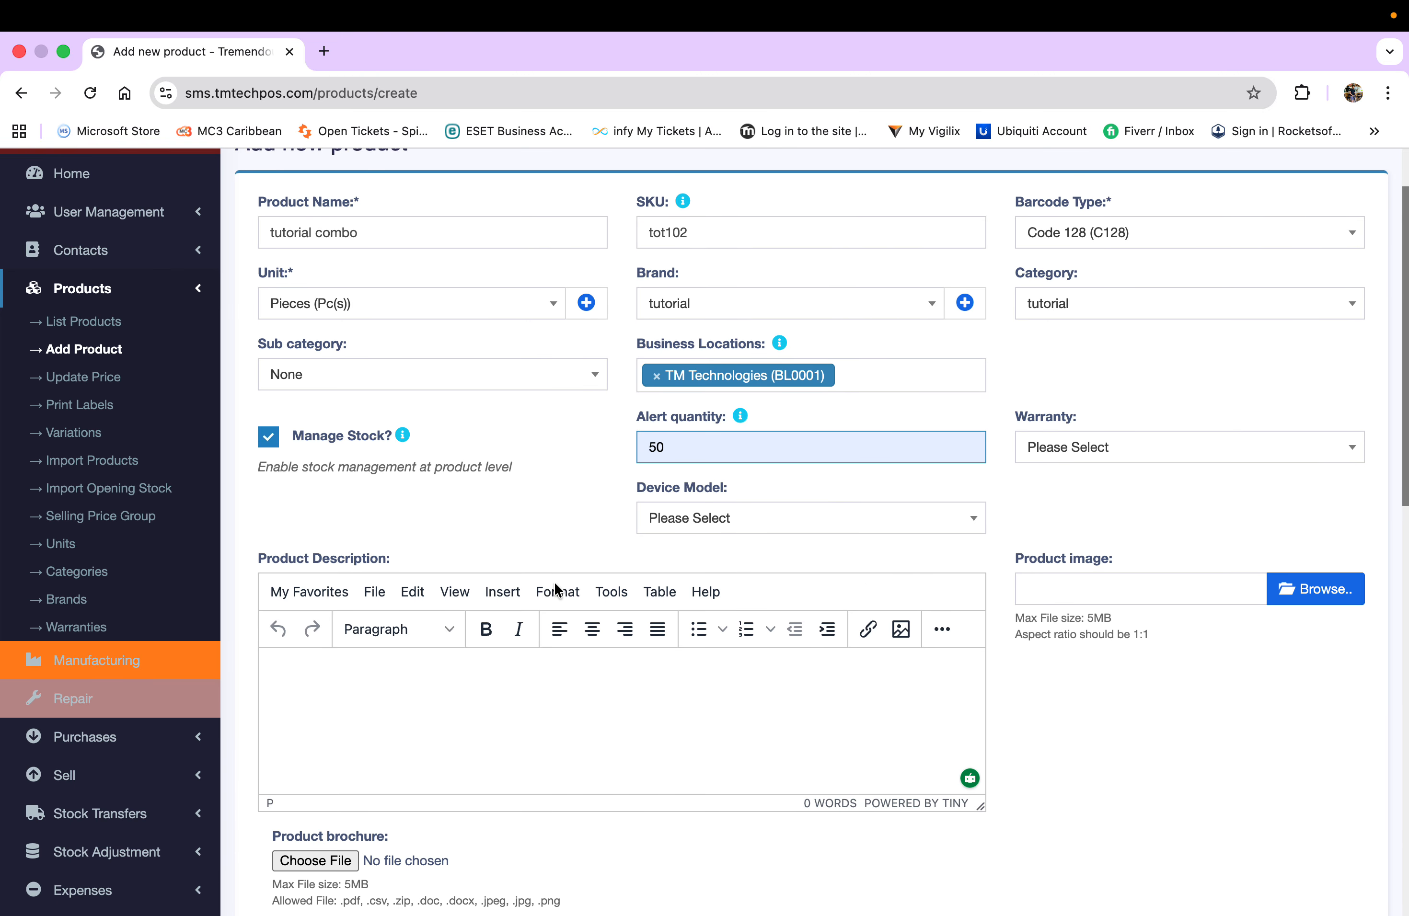
{"action": "scroll", "coordinate": [554, 581], "scroll_direction": "down", "scroll_amount": 3}
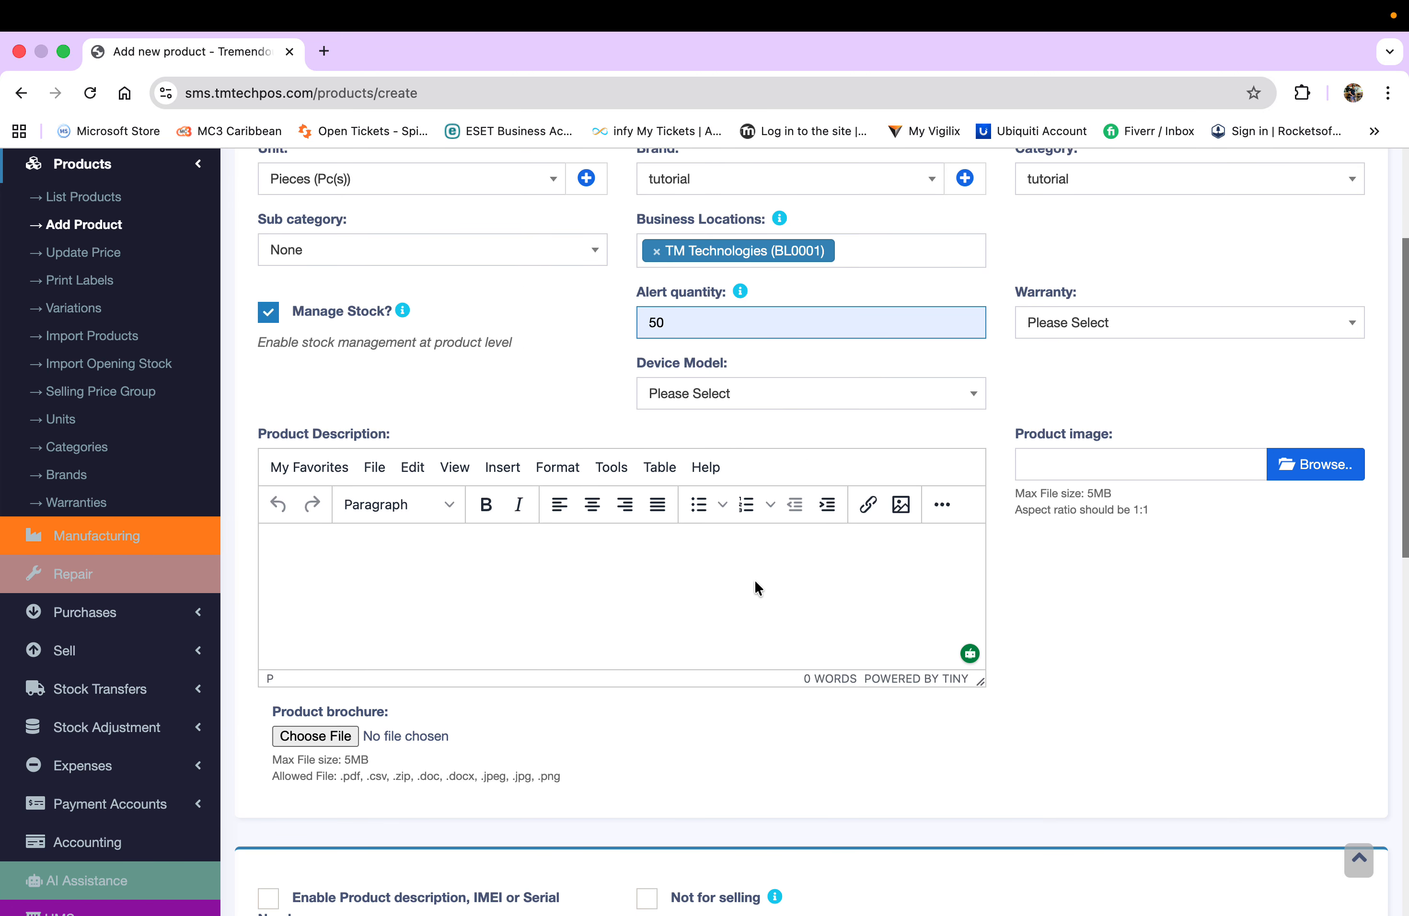
{"action": "scroll", "coordinate": [741, 580], "scroll_direction": "down", "scroll_amount": 5}
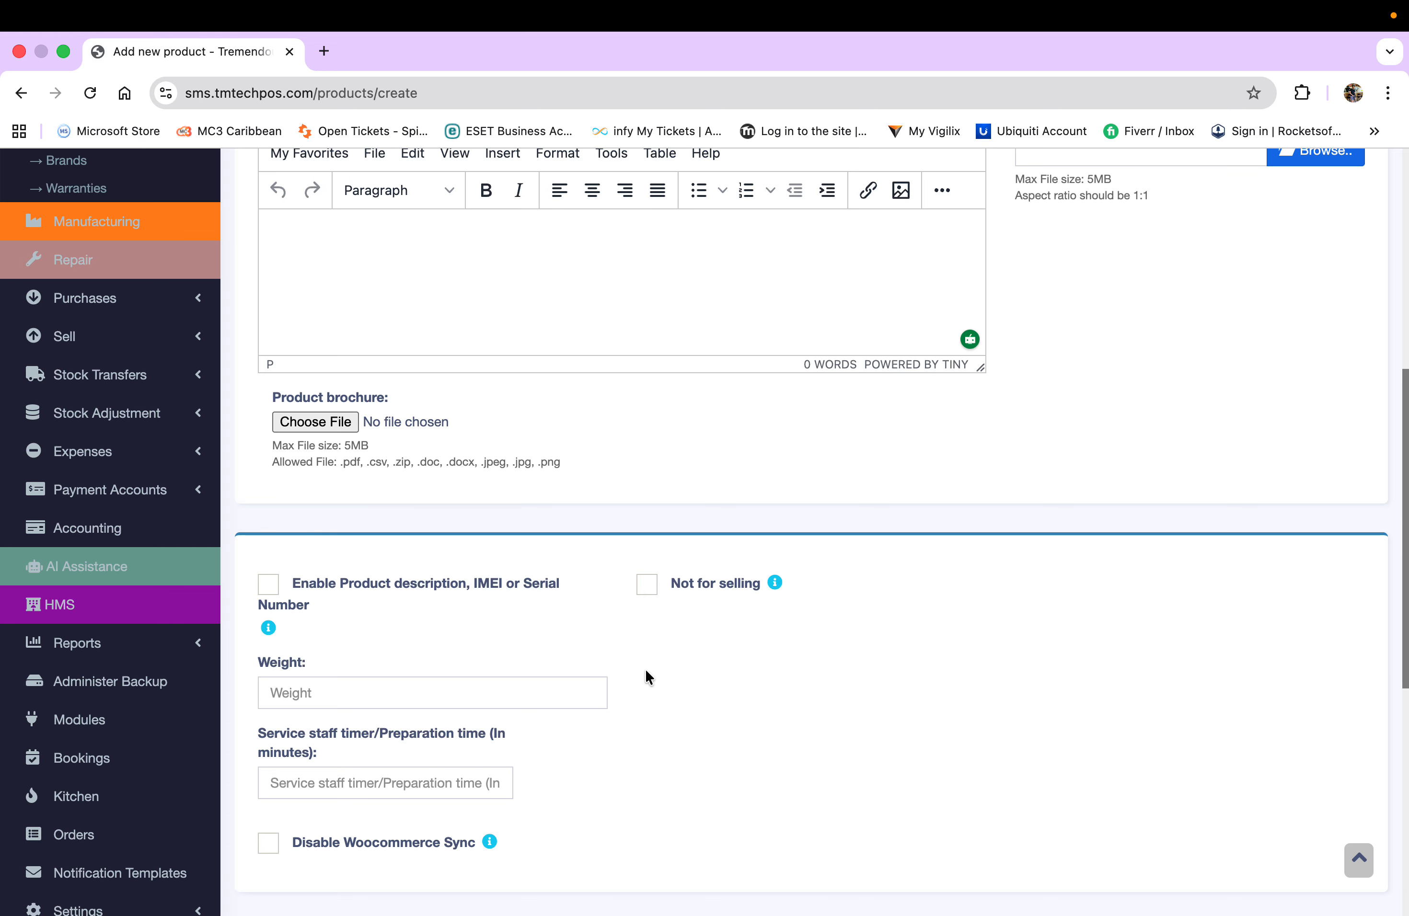
{"action": "scroll", "coordinate": [645, 671], "scroll_direction": "down", "scroll_amount": 1}
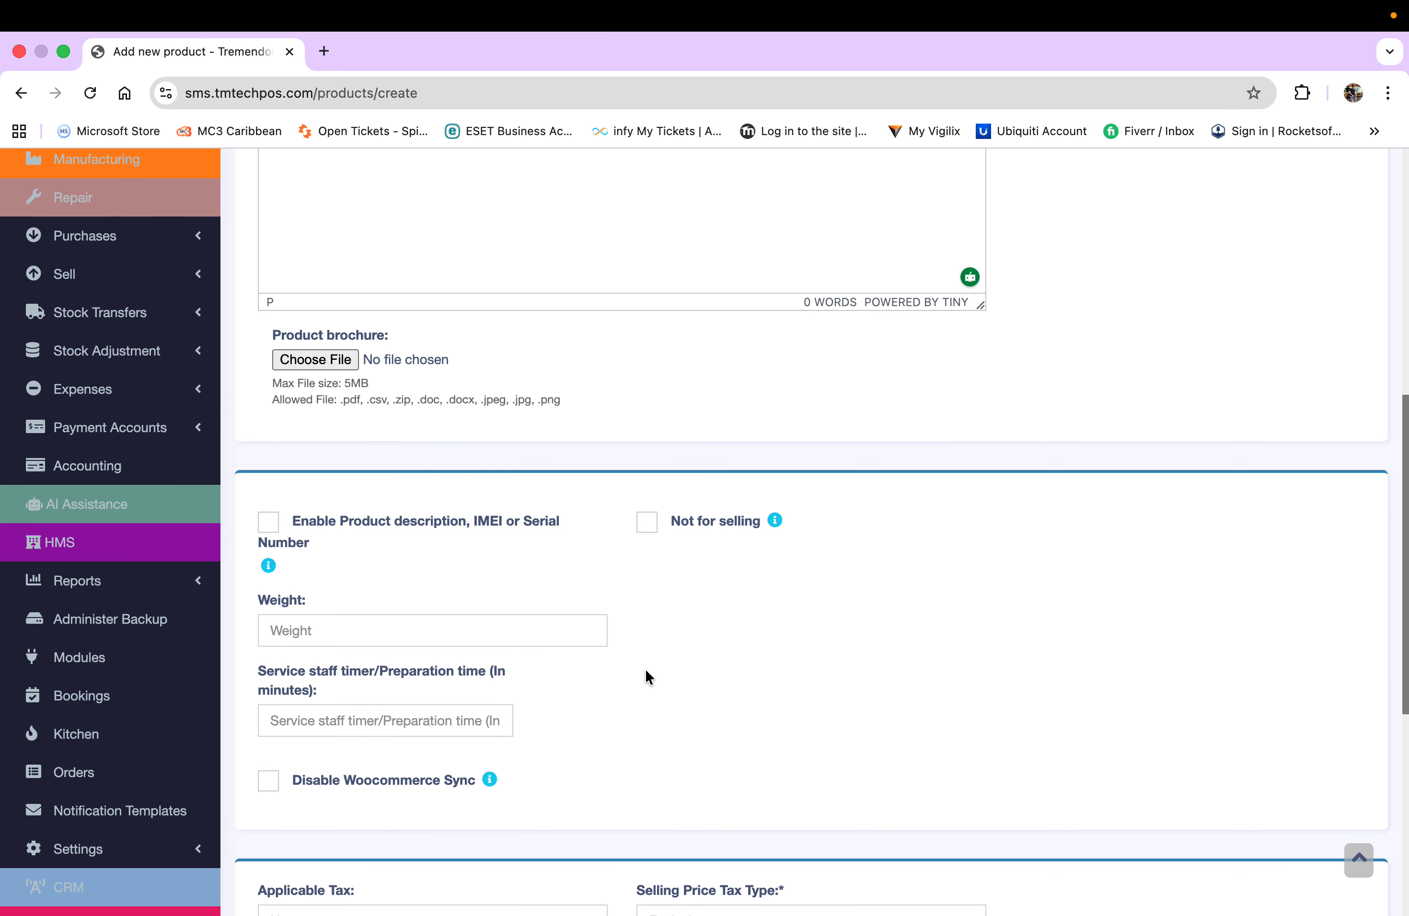
{"action": "left_click", "coordinate": [325, 631]}
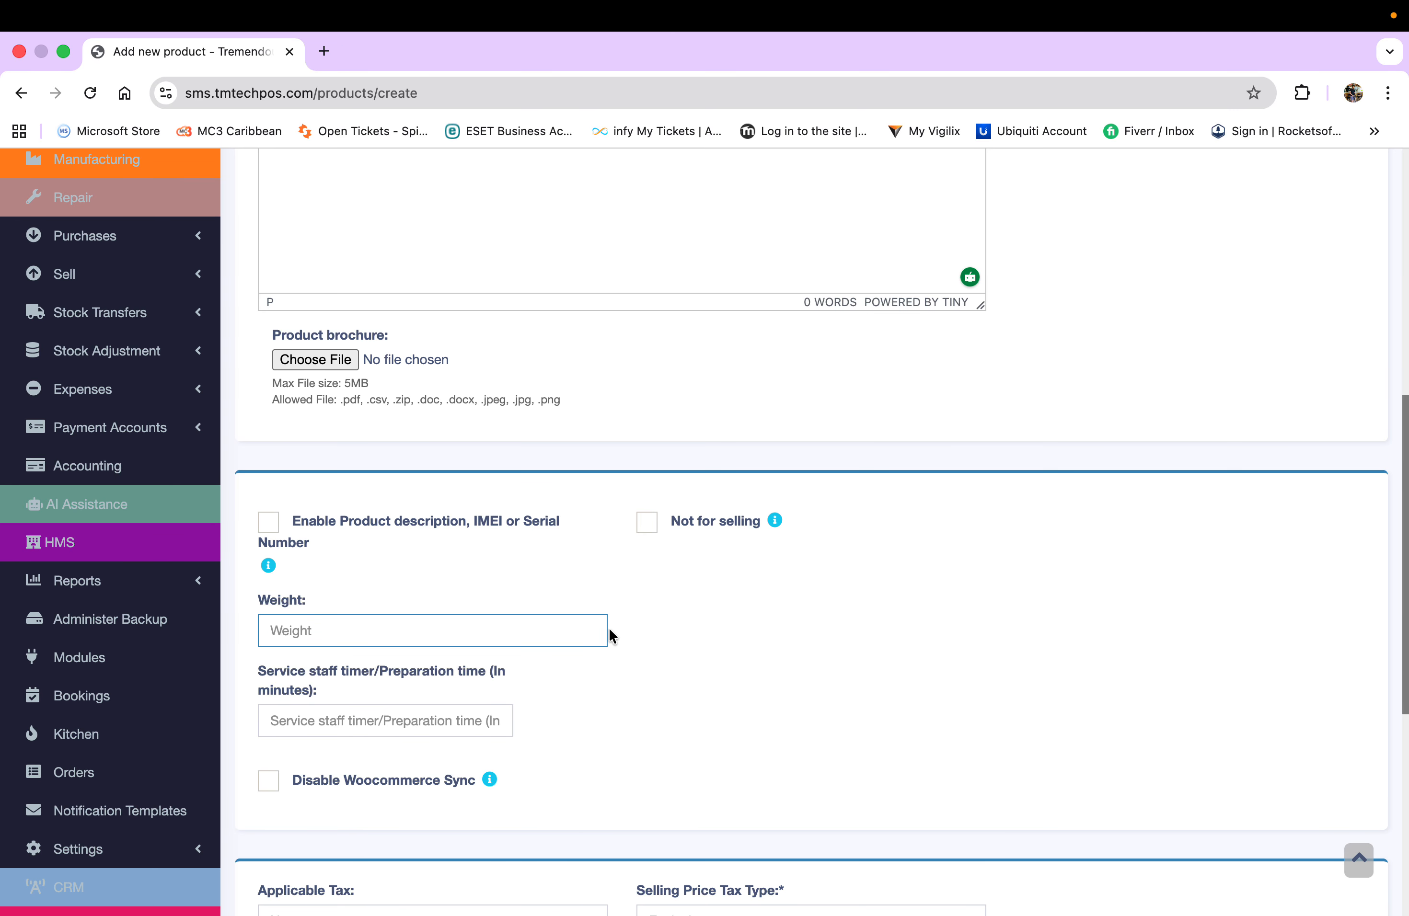
{"action": "left_click", "coordinate": [685, 630]}
{"action": "scroll", "coordinate": [685, 631], "scroll_direction": "down", "scroll_amount": 5}
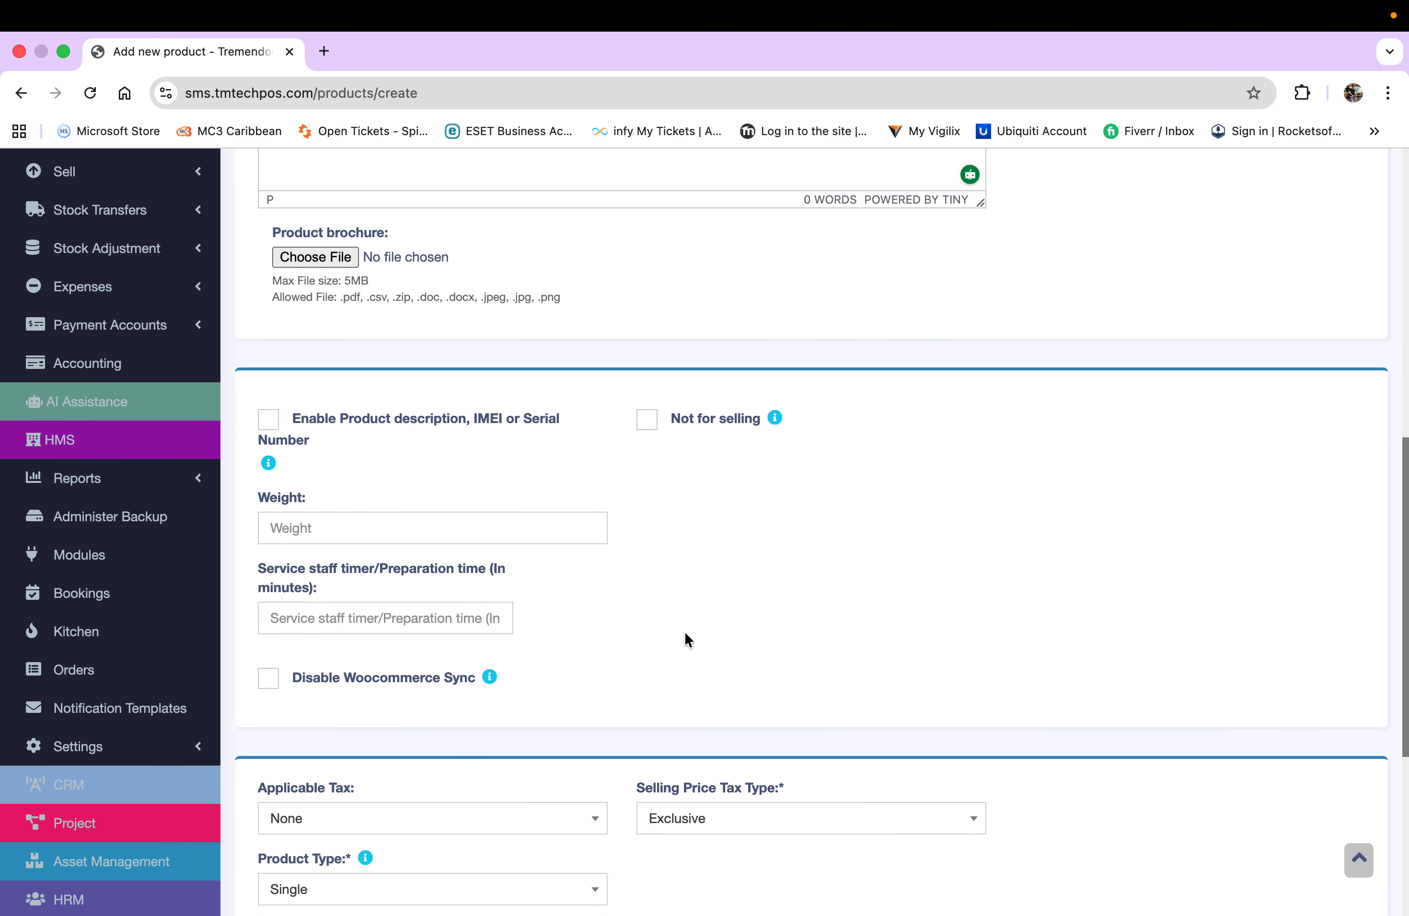
{"action": "scroll", "coordinate": [685, 635], "scroll_direction": "down", "scroll_amount": 2}
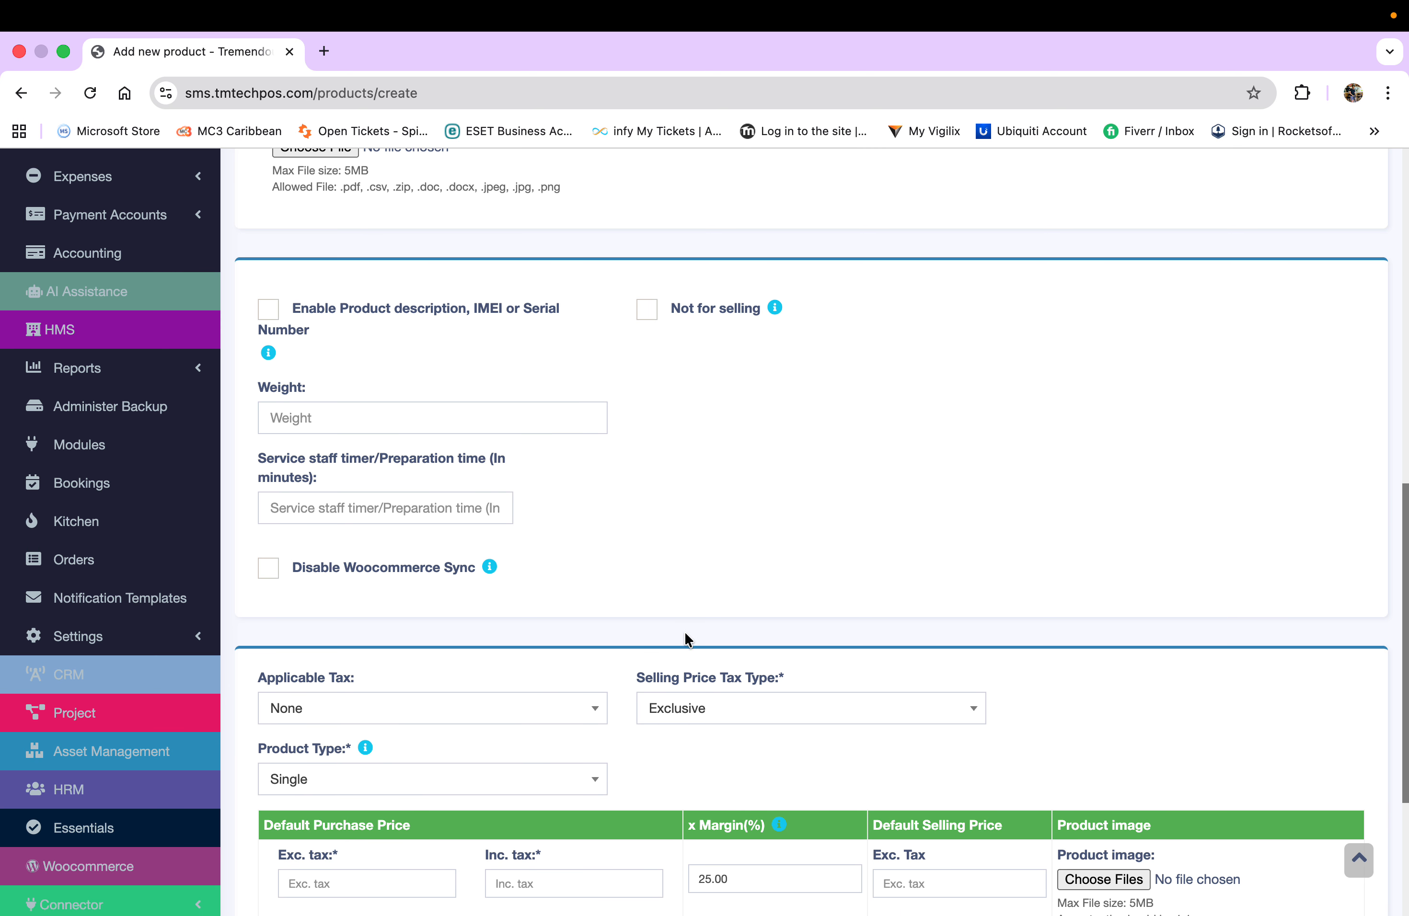
{"action": "scroll", "coordinate": [685, 636], "scroll_direction": "down", "scroll_amount": 1}
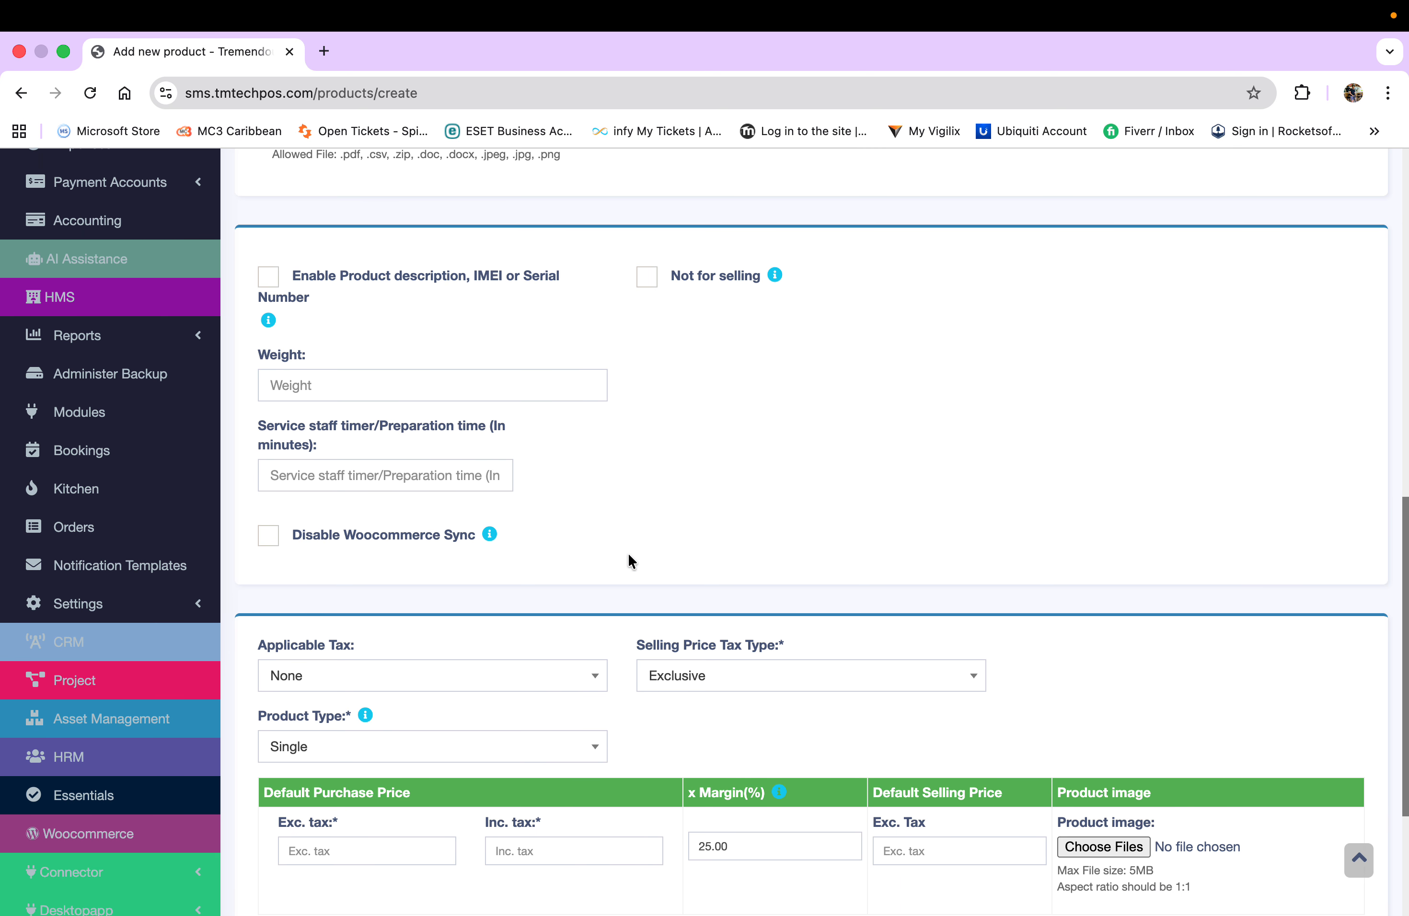
{"action": "scroll", "coordinate": [632, 561], "scroll_direction": "down", "scroll_amount": 2}
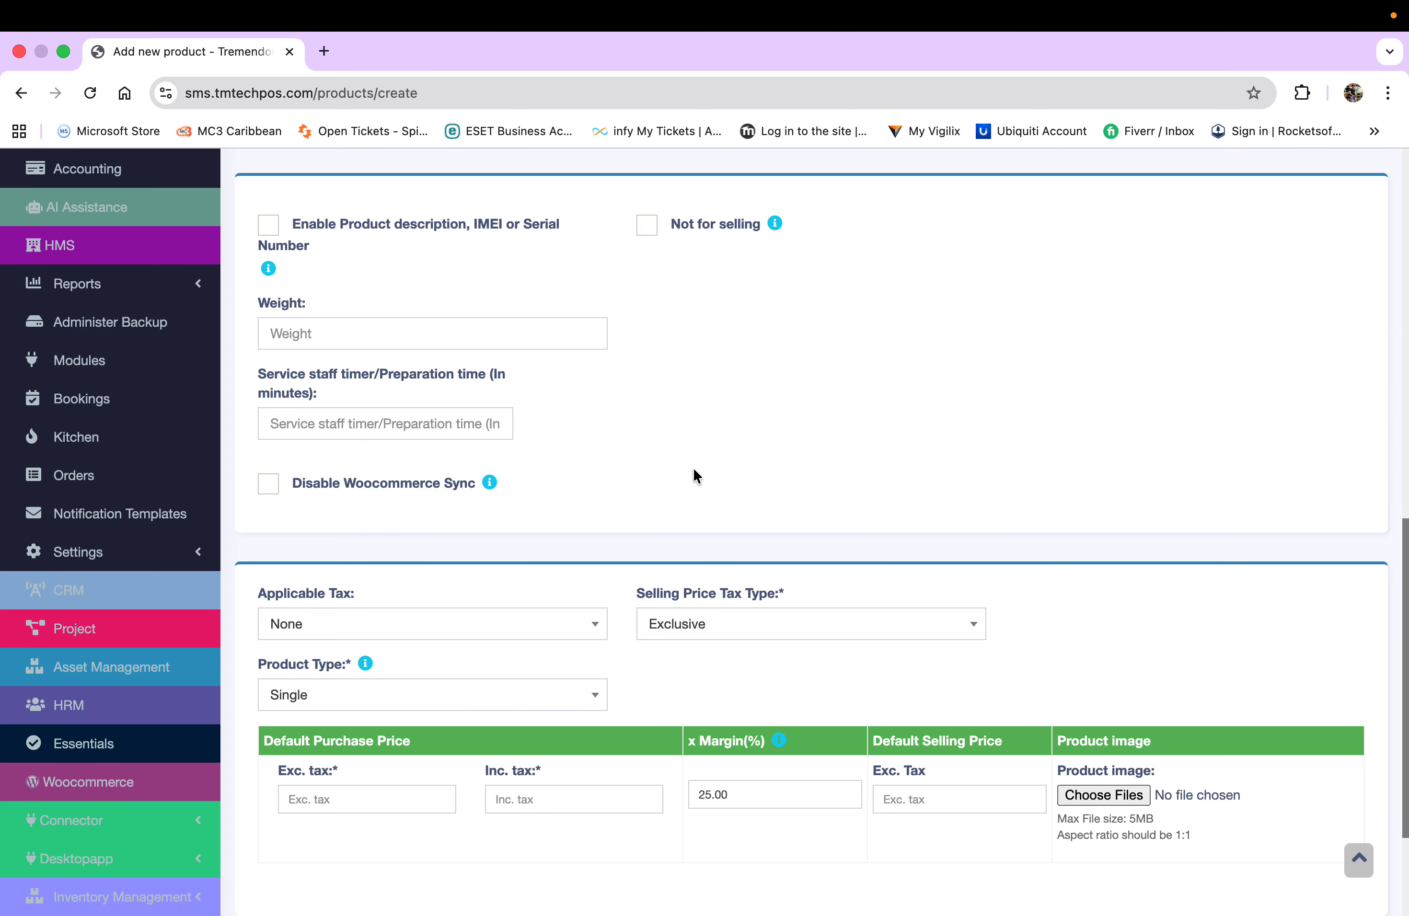
{"action": "scroll", "coordinate": [695, 476], "scroll_direction": "down", "scroll_amount": 3}
{"action": "left_click", "coordinate": [594, 541]}
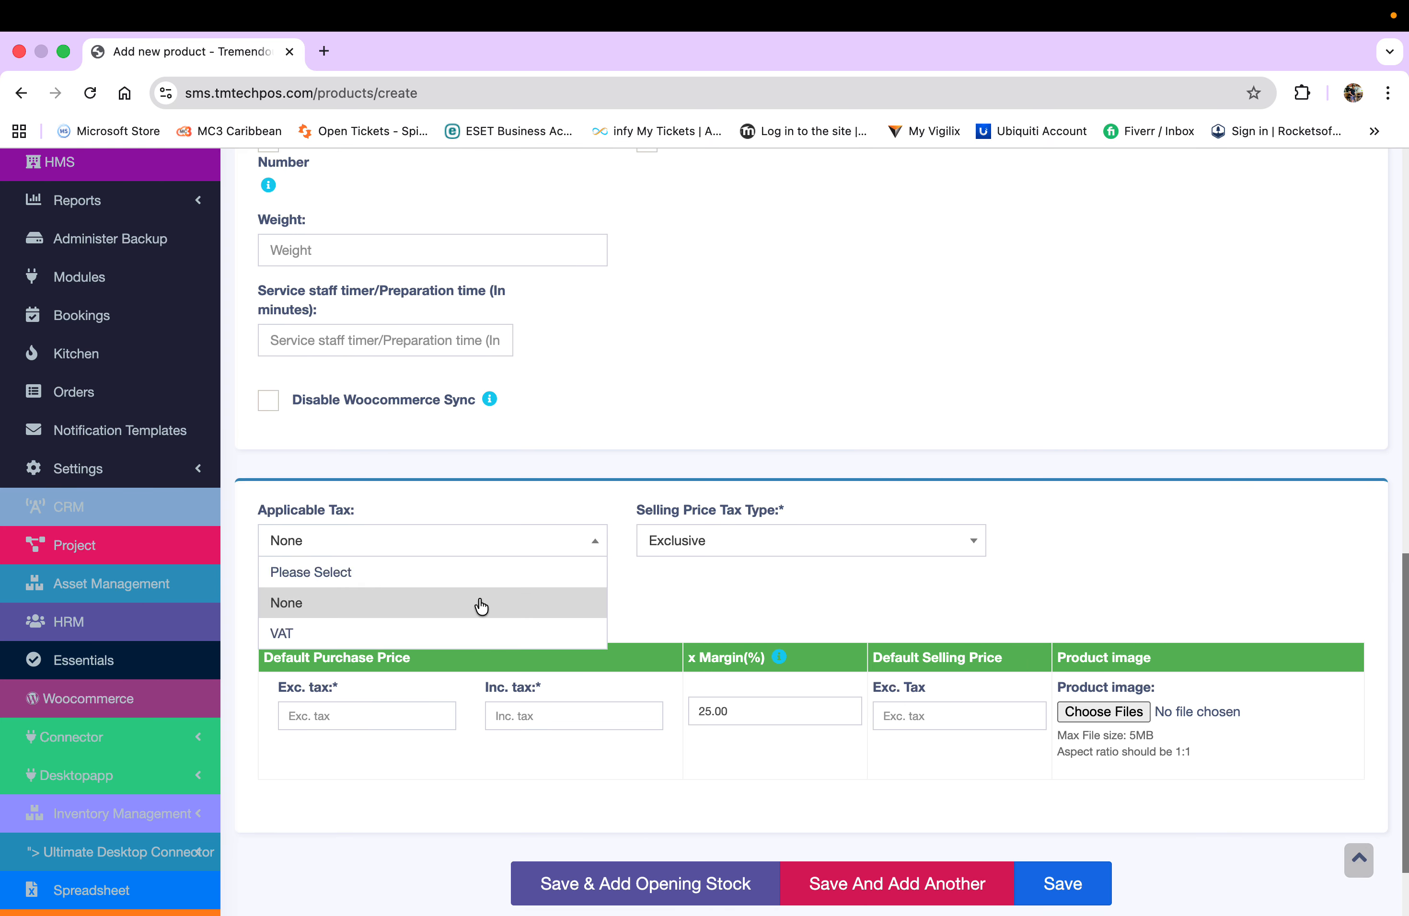
{"action": "left_click", "coordinate": [445, 633]}
{"action": "left_click", "coordinate": [708, 541]}
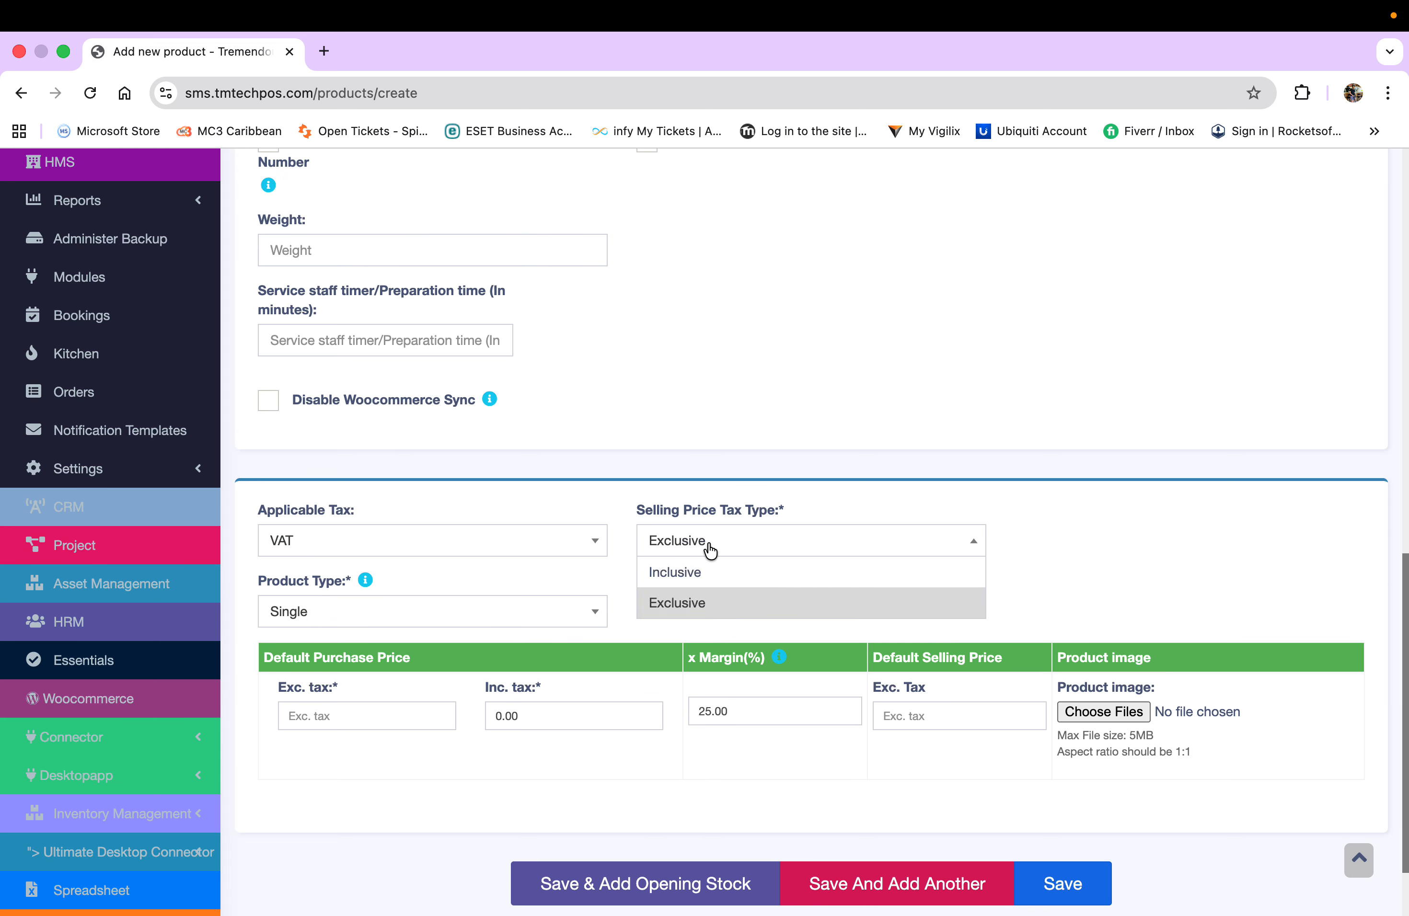
{"action": "left_click", "coordinate": [693, 572]}
Step: Make the product a Combo of Microsoft Server 2022 Standard Edition License OEM KEY and SQL Server 2022 Standard Edition Perpetual 1 Server License - 10 User CAL
{"action": "left_click", "coordinate": [591, 615]}
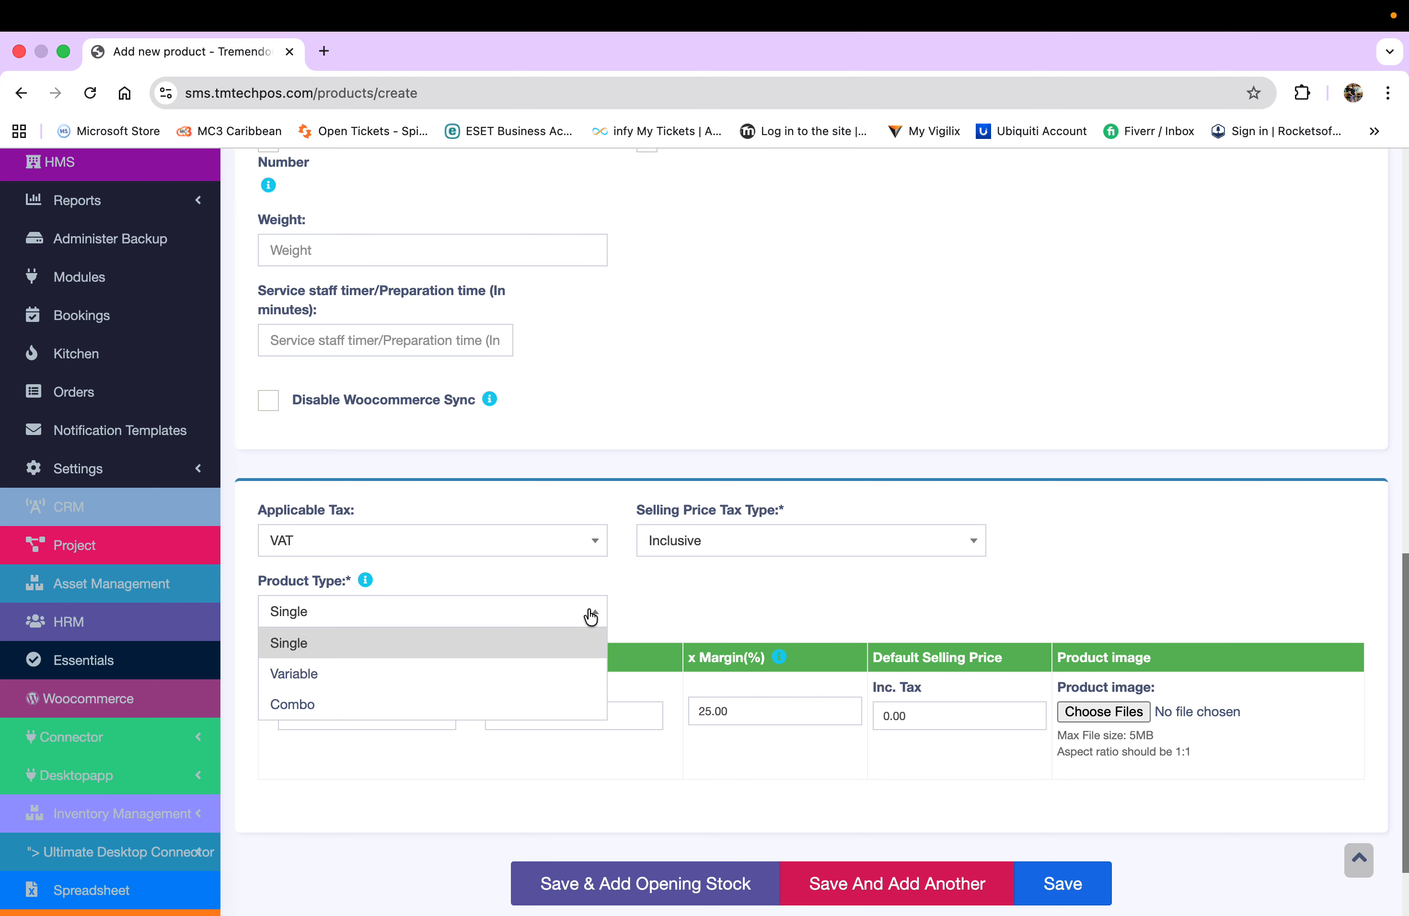
{"action": "left_click", "coordinate": [441, 704]}
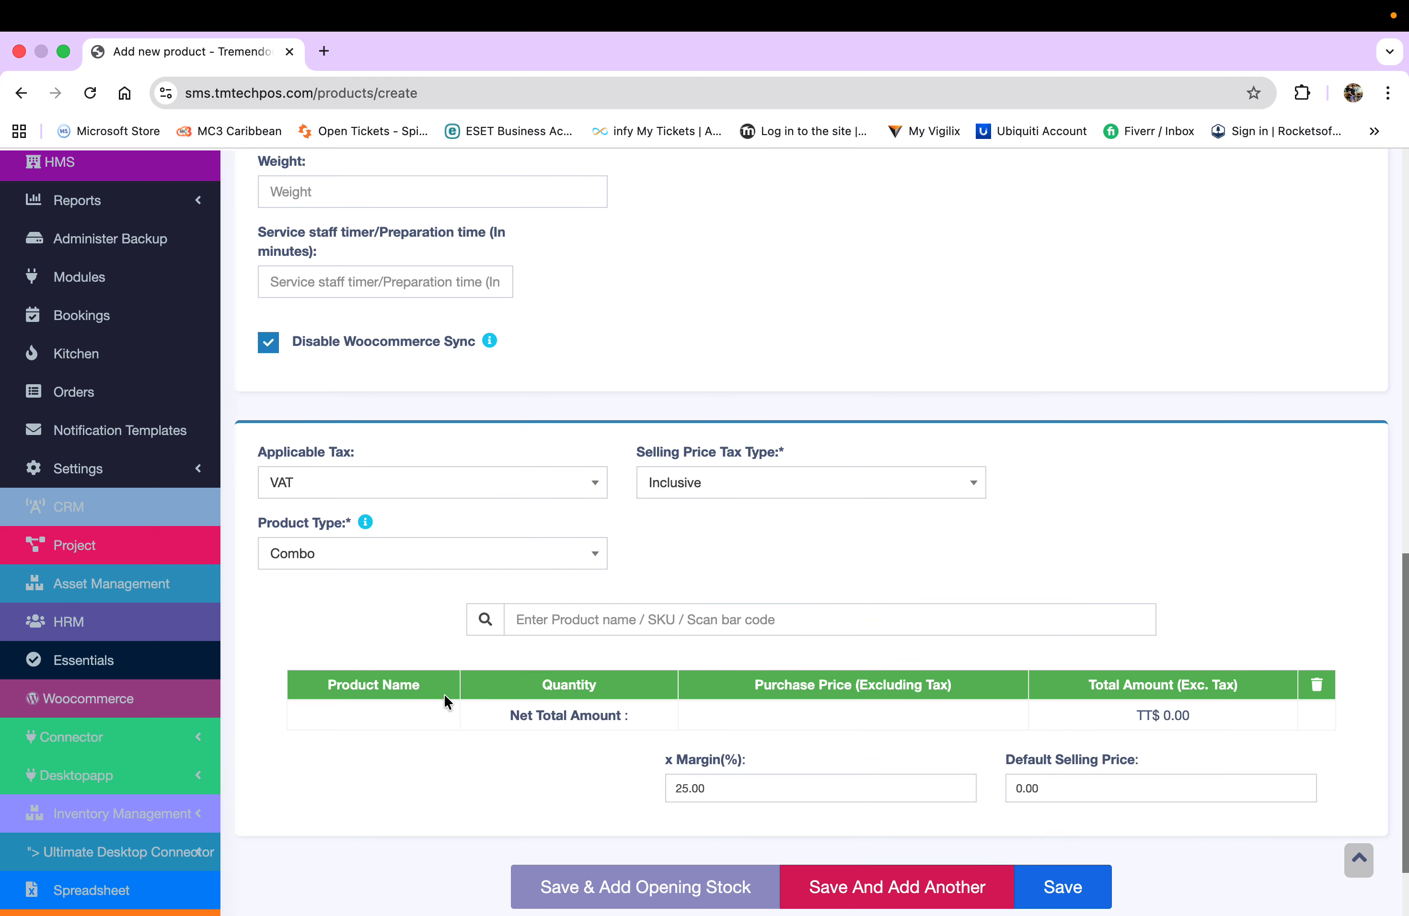
{"action": "left_click", "coordinate": [530, 619]}
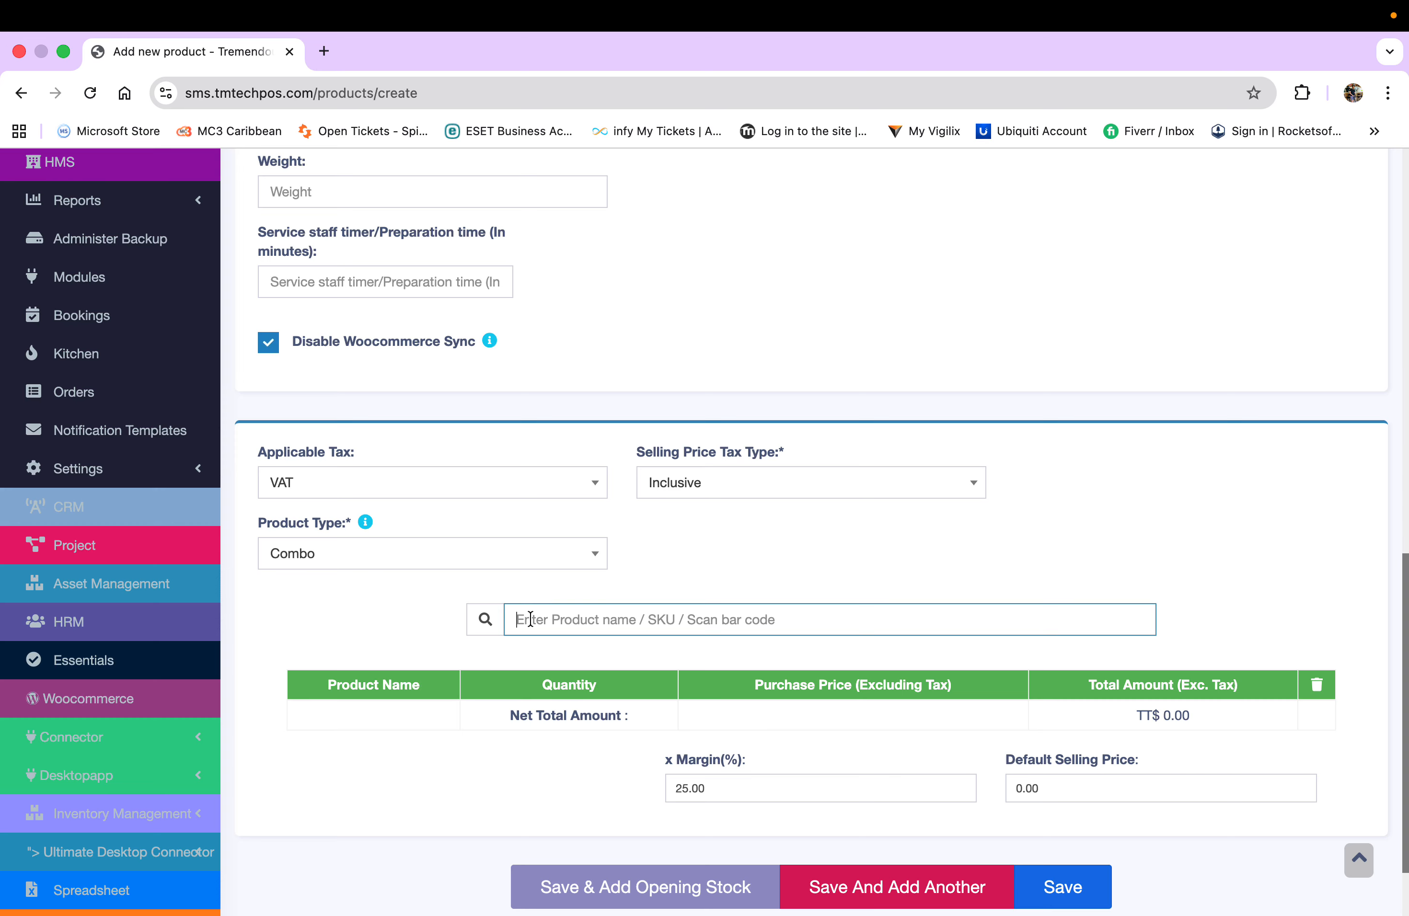
{"action": "type", "text": "ser"}
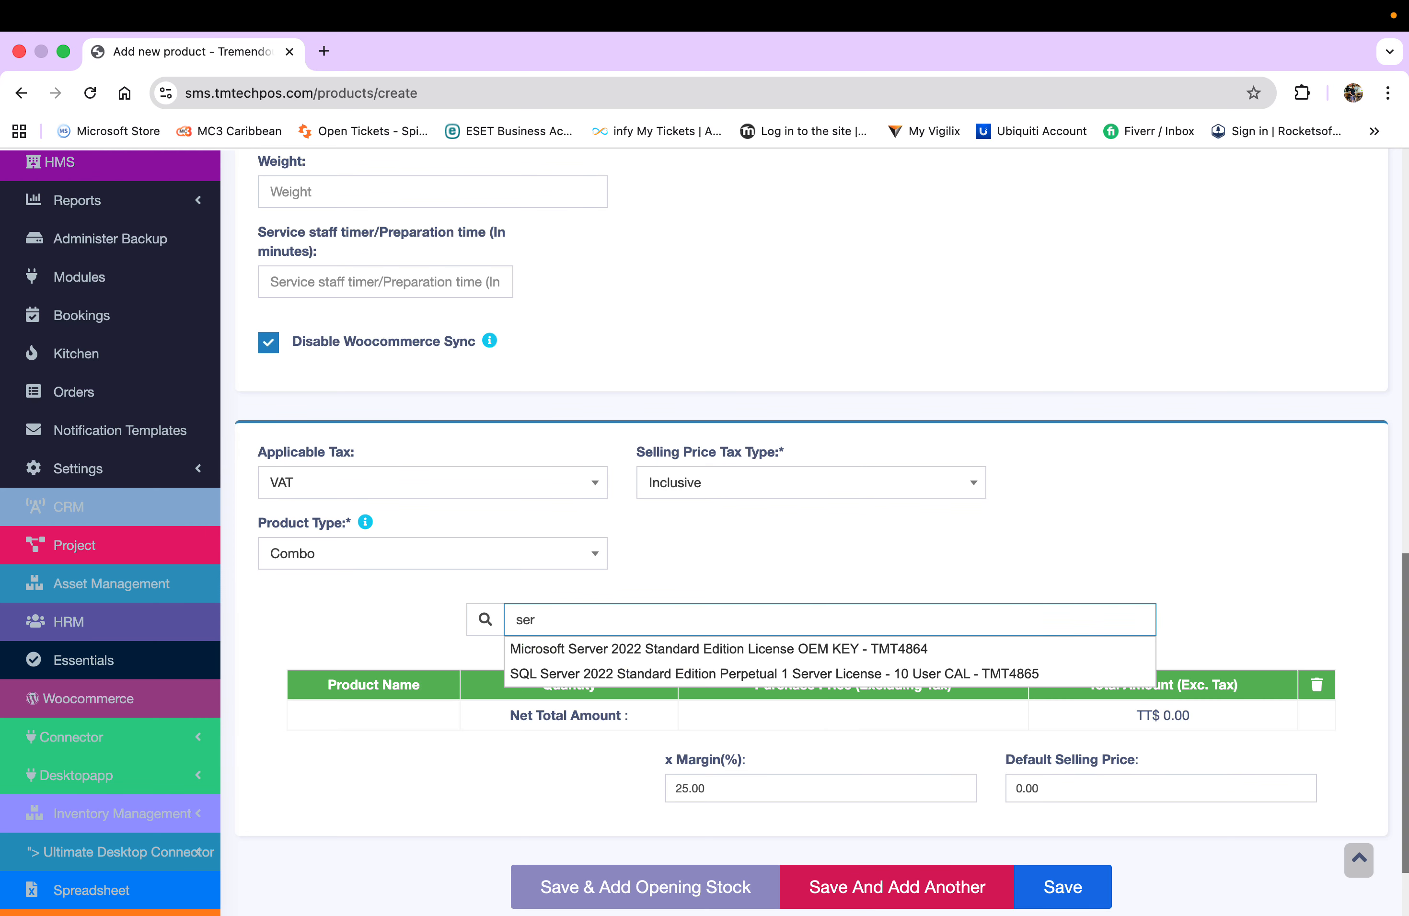
{"action": "left_click", "coordinate": [568, 649]}
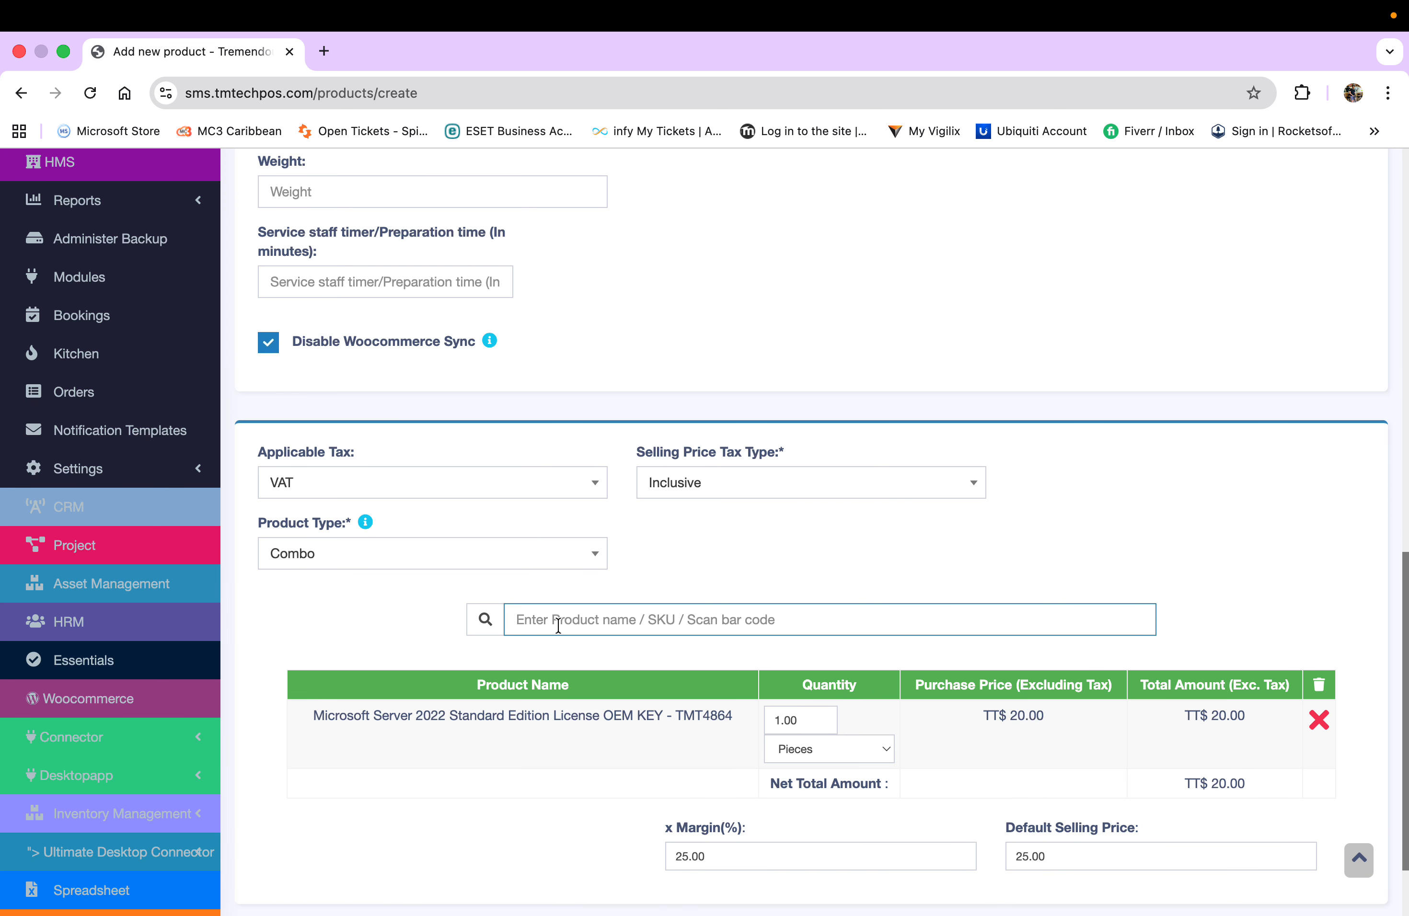
{"action": "type", "text": "ser"}
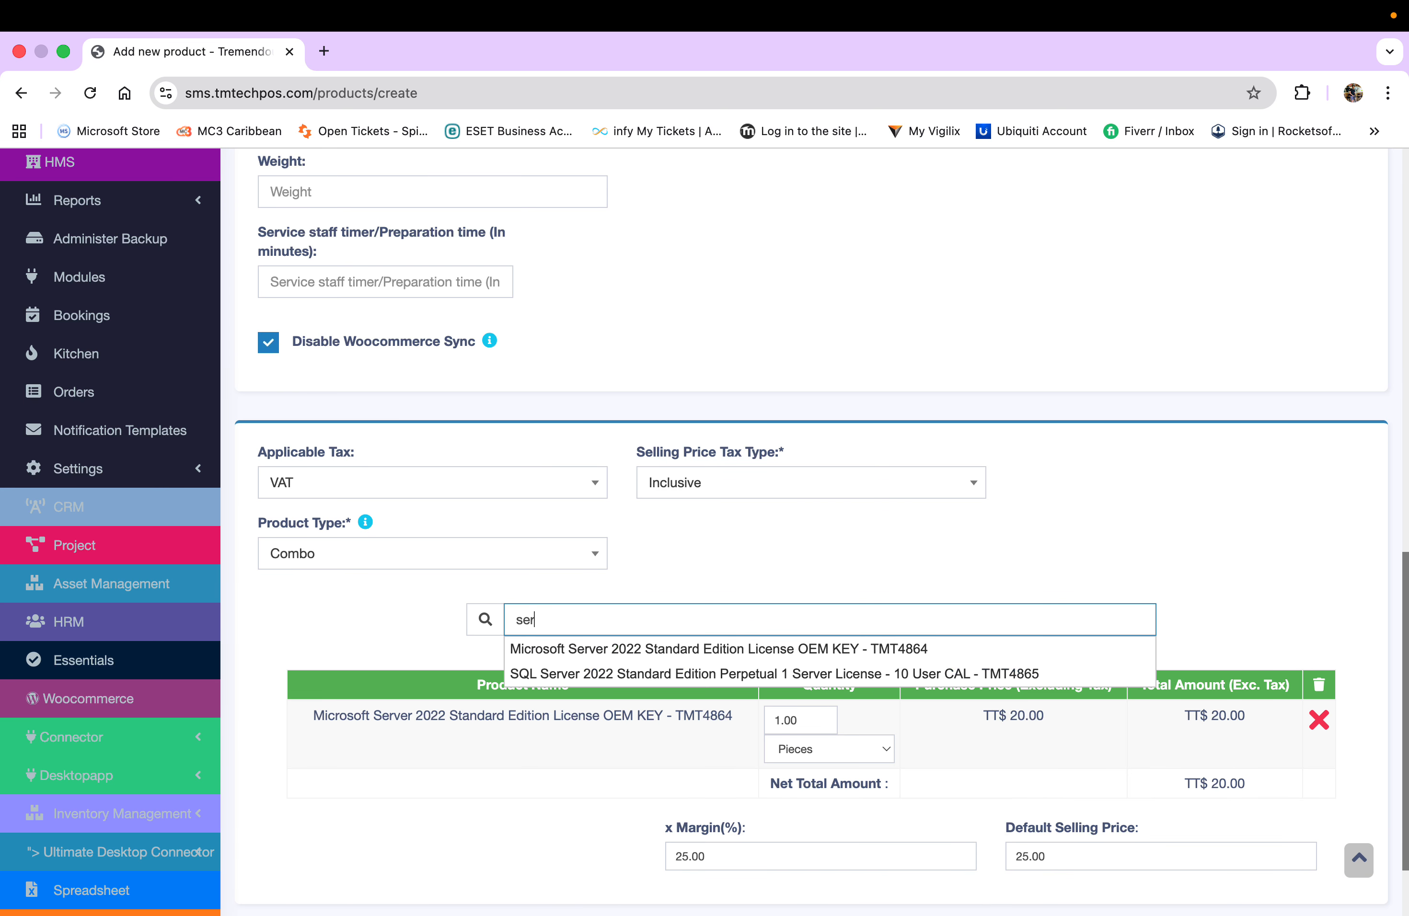
{"action": "left_click", "coordinate": [584, 674]}
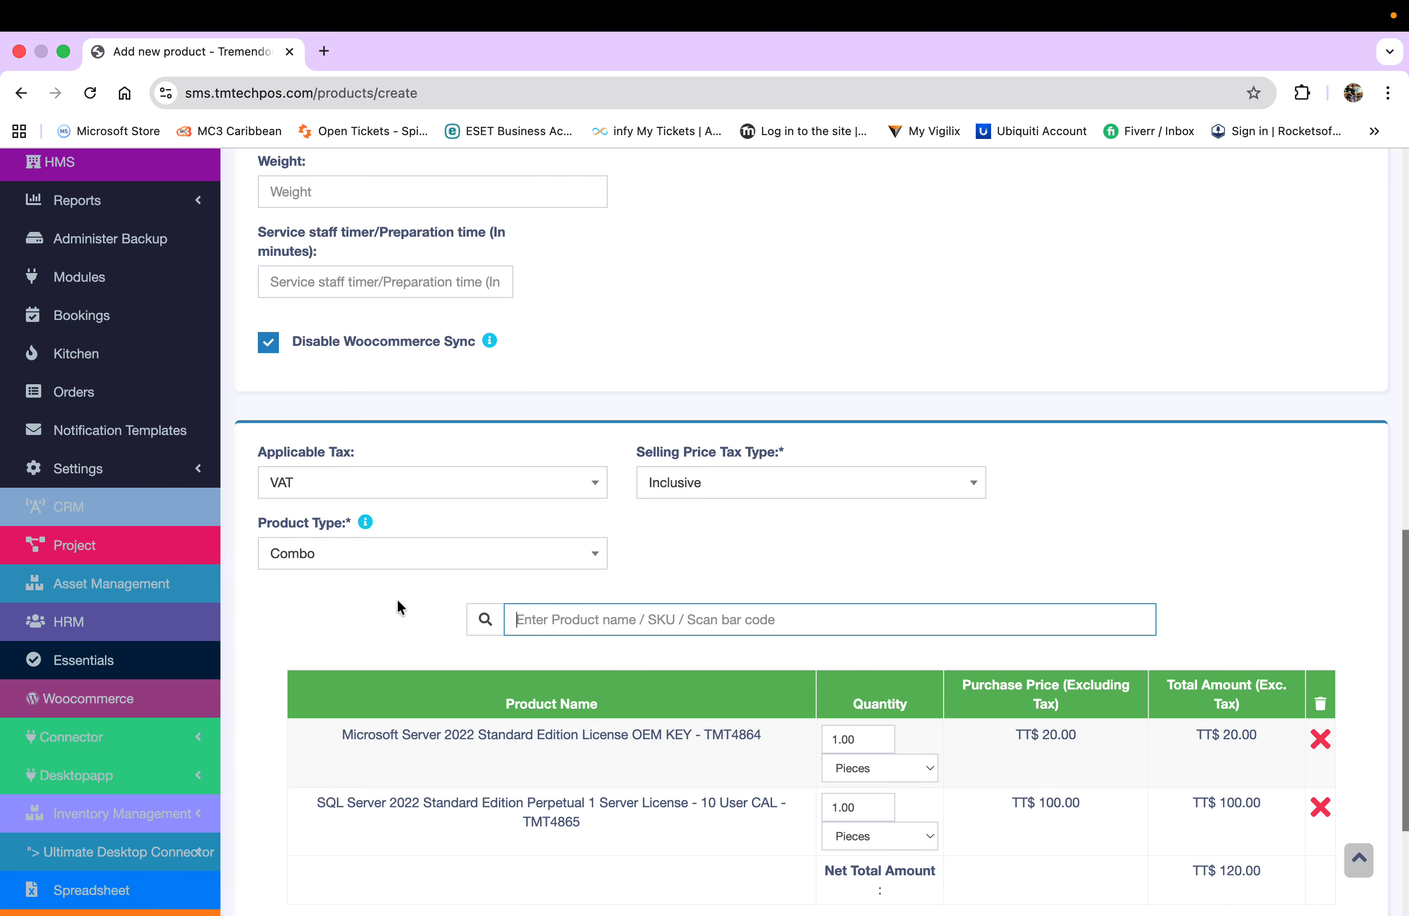
Step: Set the combo's default selling price to 190.00
{"action": "scroll", "coordinate": [398, 600], "scroll_direction": "down", "scroll_amount": 2}
{"action": "scroll", "coordinate": [488, 715], "scroll_direction": "down", "scroll_amount": 2}
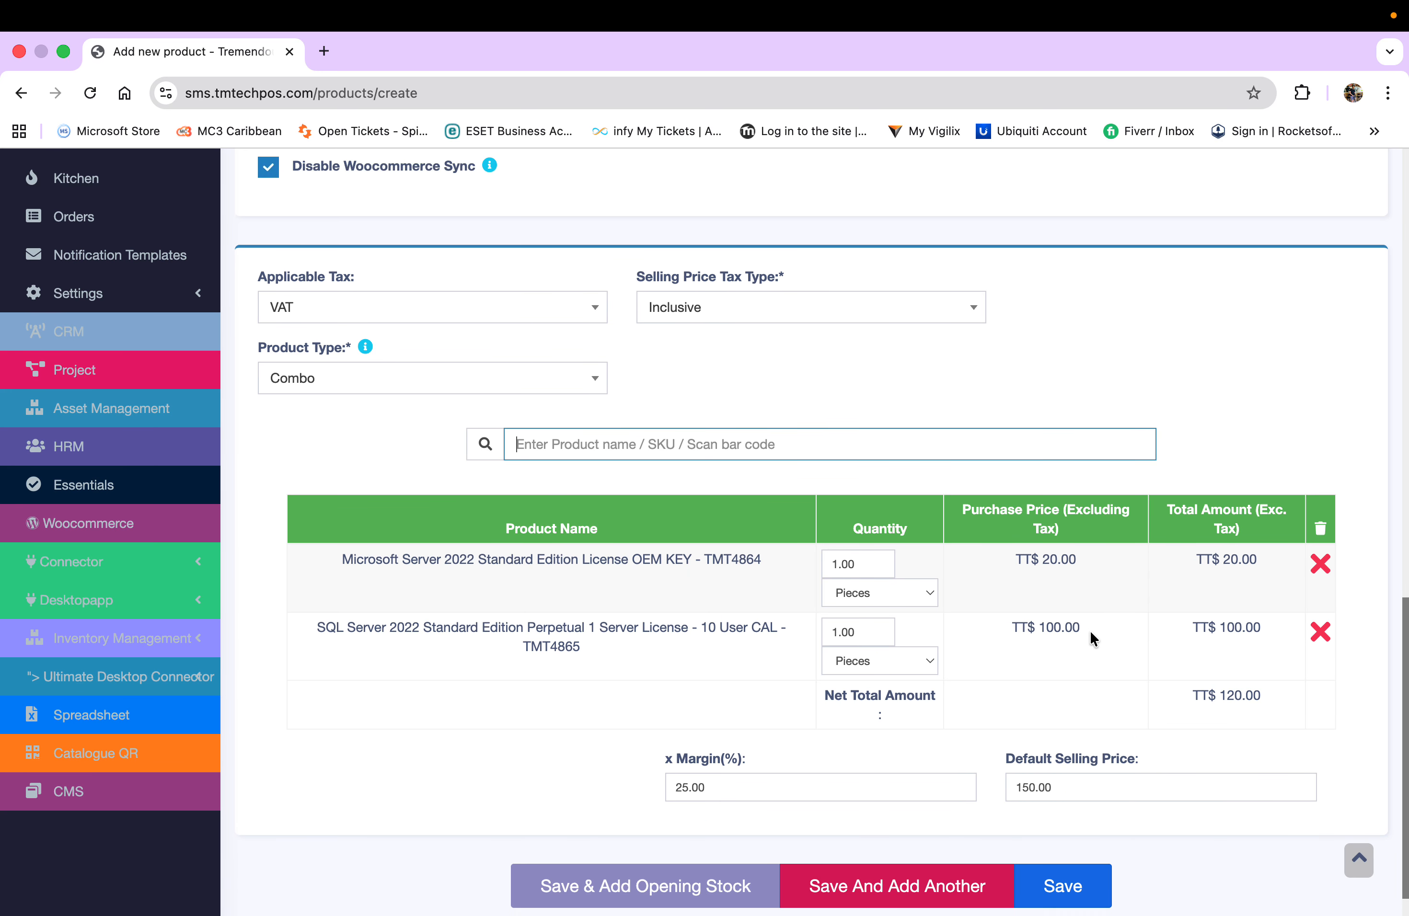
{"action": "scroll", "coordinate": [1090, 630], "scroll_direction": "down", "scroll_amount": 2}
{"action": "double_click", "coordinate": [1051, 745]}
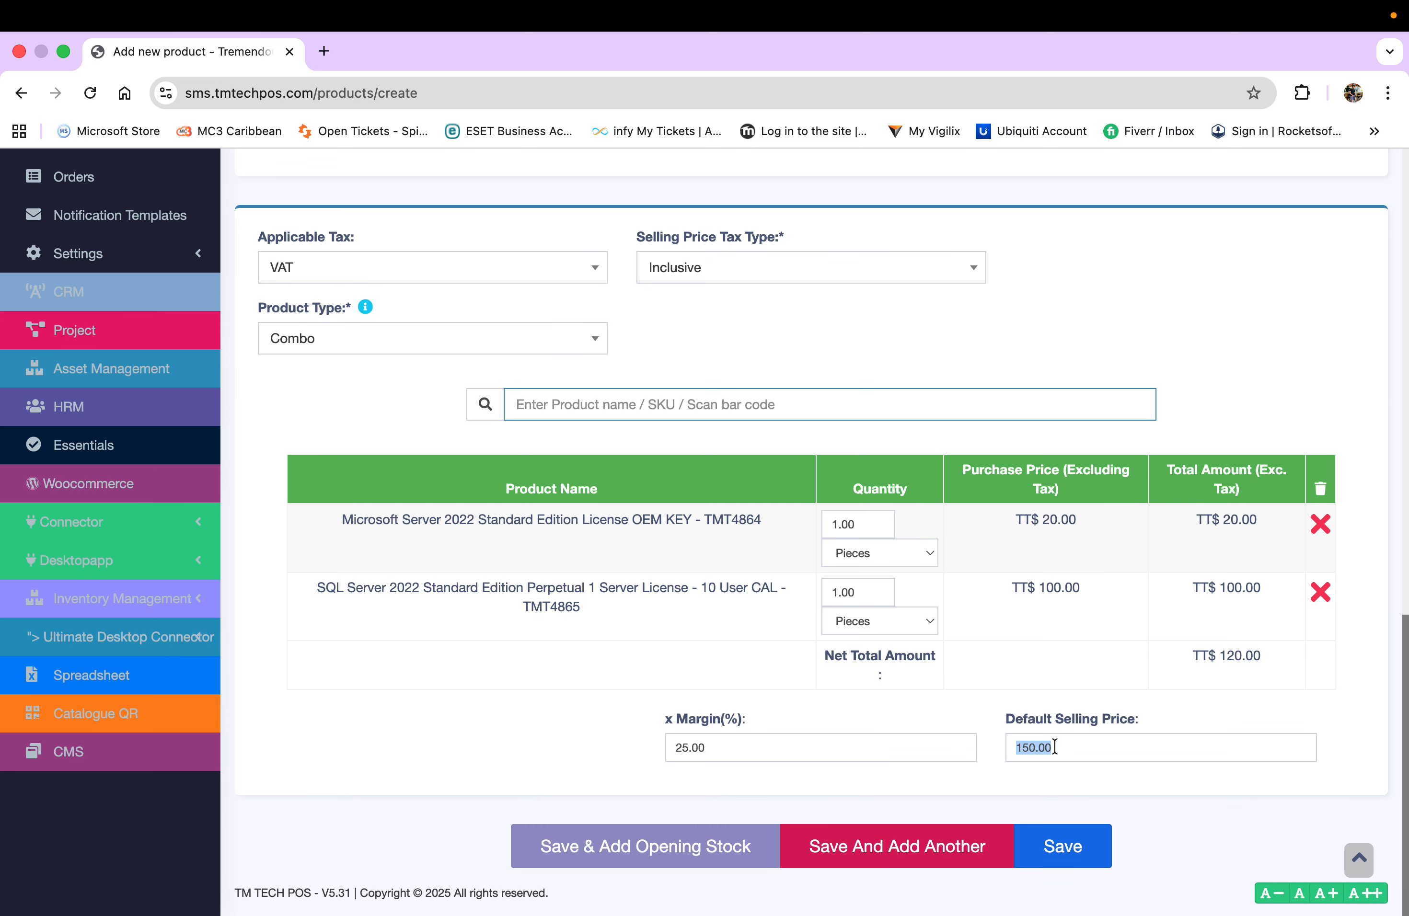
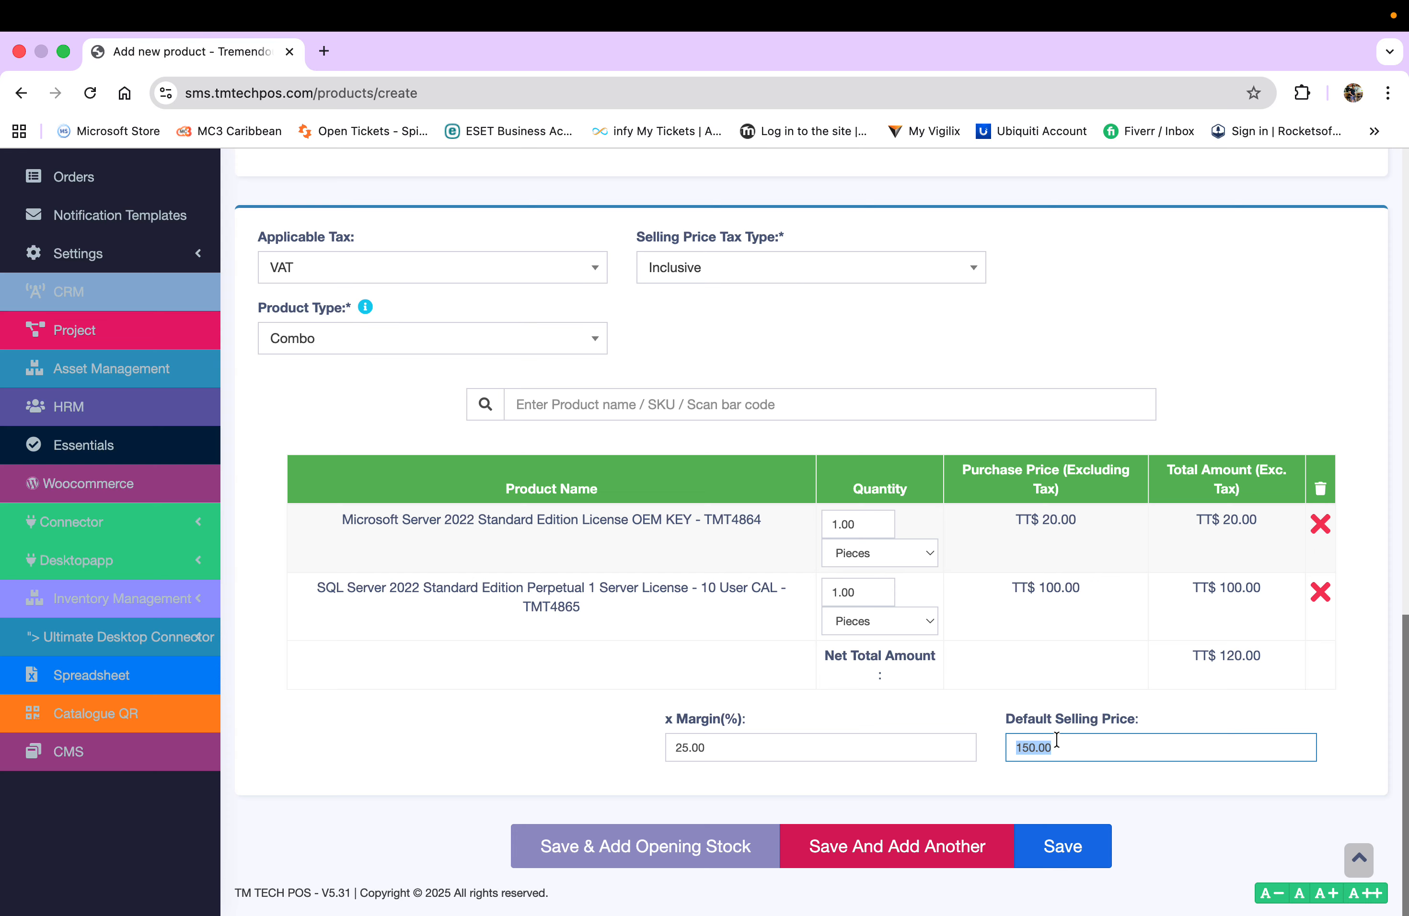
{"action": "type", "text": "190.00"}
{"action": "left_click", "coordinate": [561, 748]}
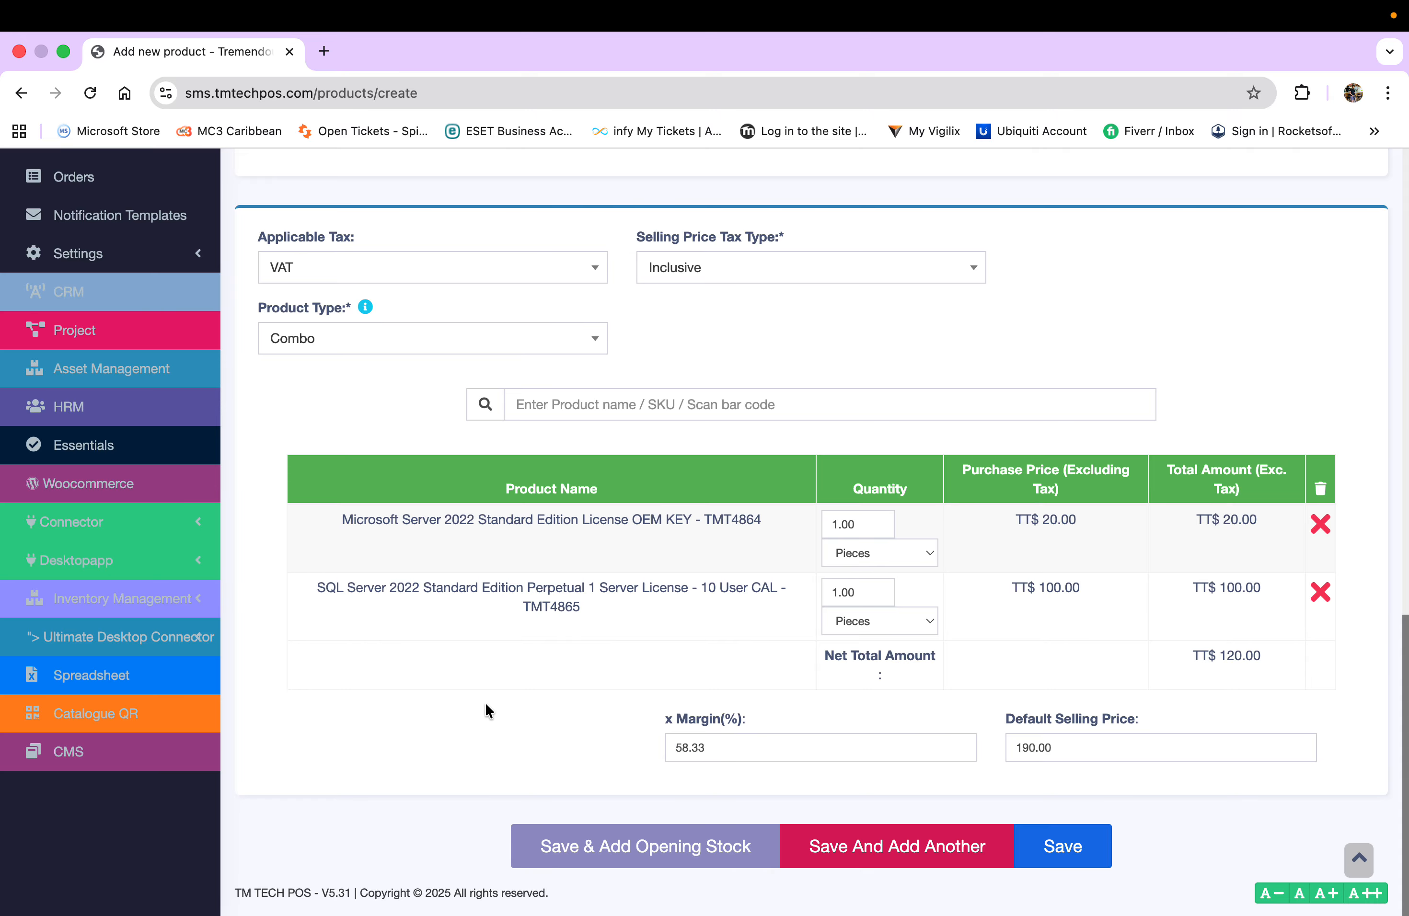
Step: Open the product list in a separate browser tab, keeping the unsaved combo product form open
{"action": "scroll", "coordinate": [486, 702], "scroll_direction": "up", "scroll_amount": 2}
{"action": "scroll", "coordinate": [485, 702], "scroll_direction": "down", "scroll_amount": 2}
{"action": "scroll", "coordinate": [554, 608], "scroll_direction": "up", "scroll_amount": 5}
{"action": "scroll", "coordinate": [554, 608], "scroll_direction": "up", "scroll_amount": 8}
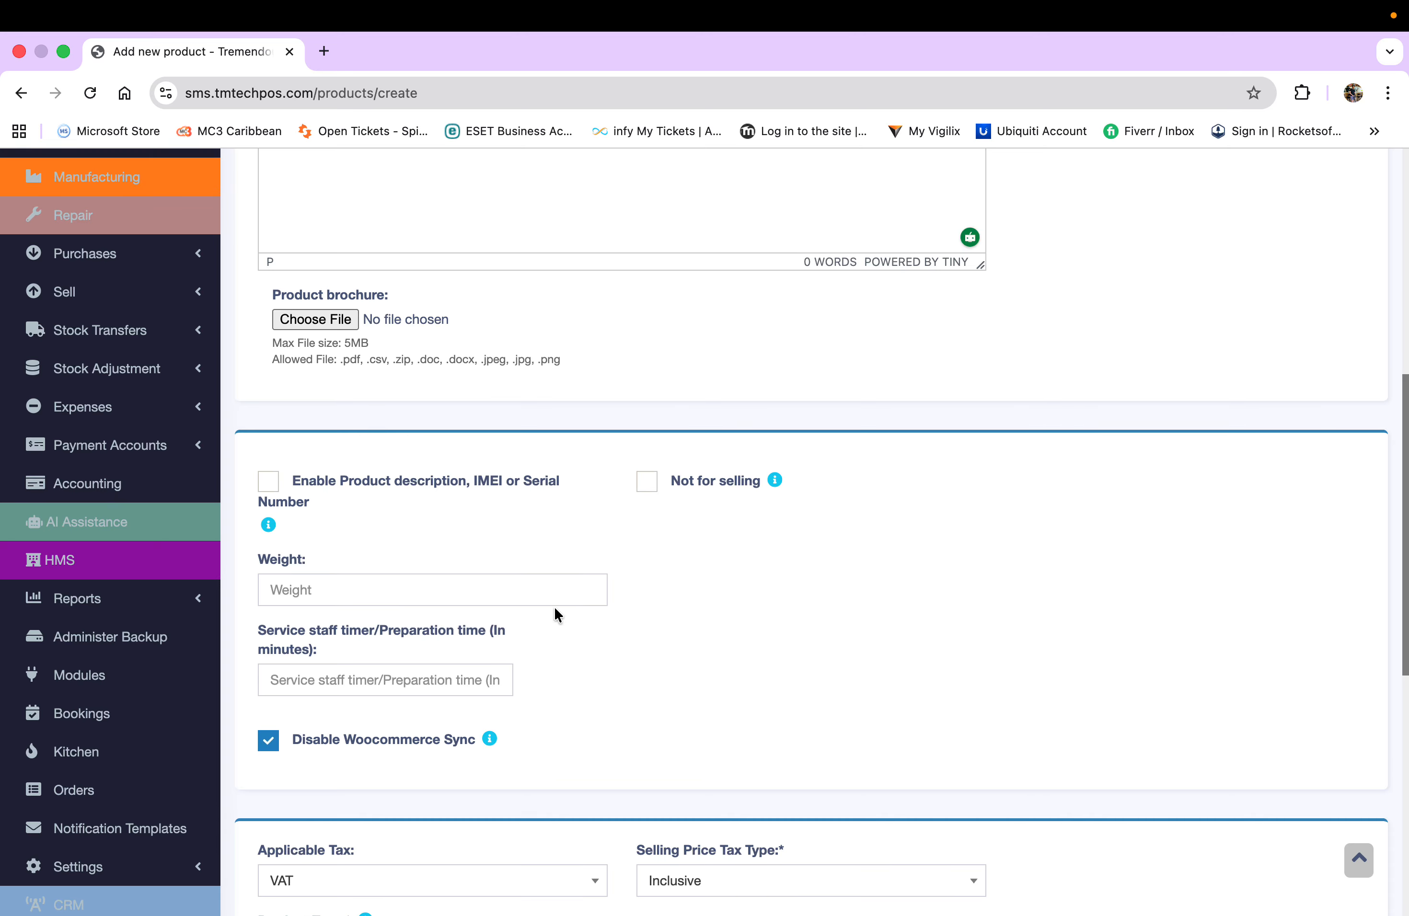
{"action": "scroll", "coordinate": [107, 431], "scroll_direction": "up", "scroll_amount": 1}
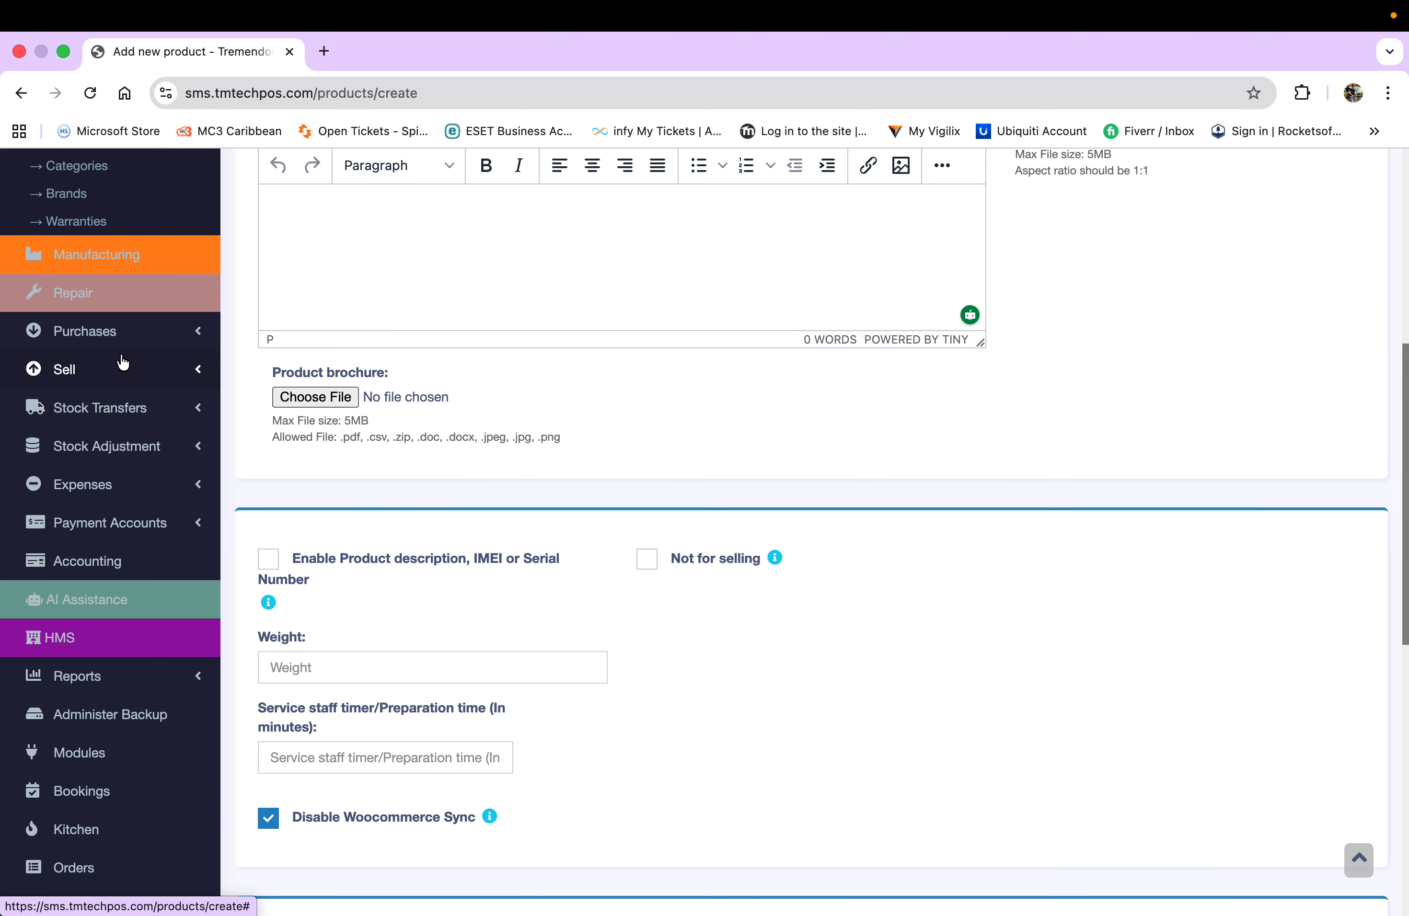
{"action": "scroll", "coordinate": [177, 328], "scroll_direction": "up", "scroll_amount": 7}
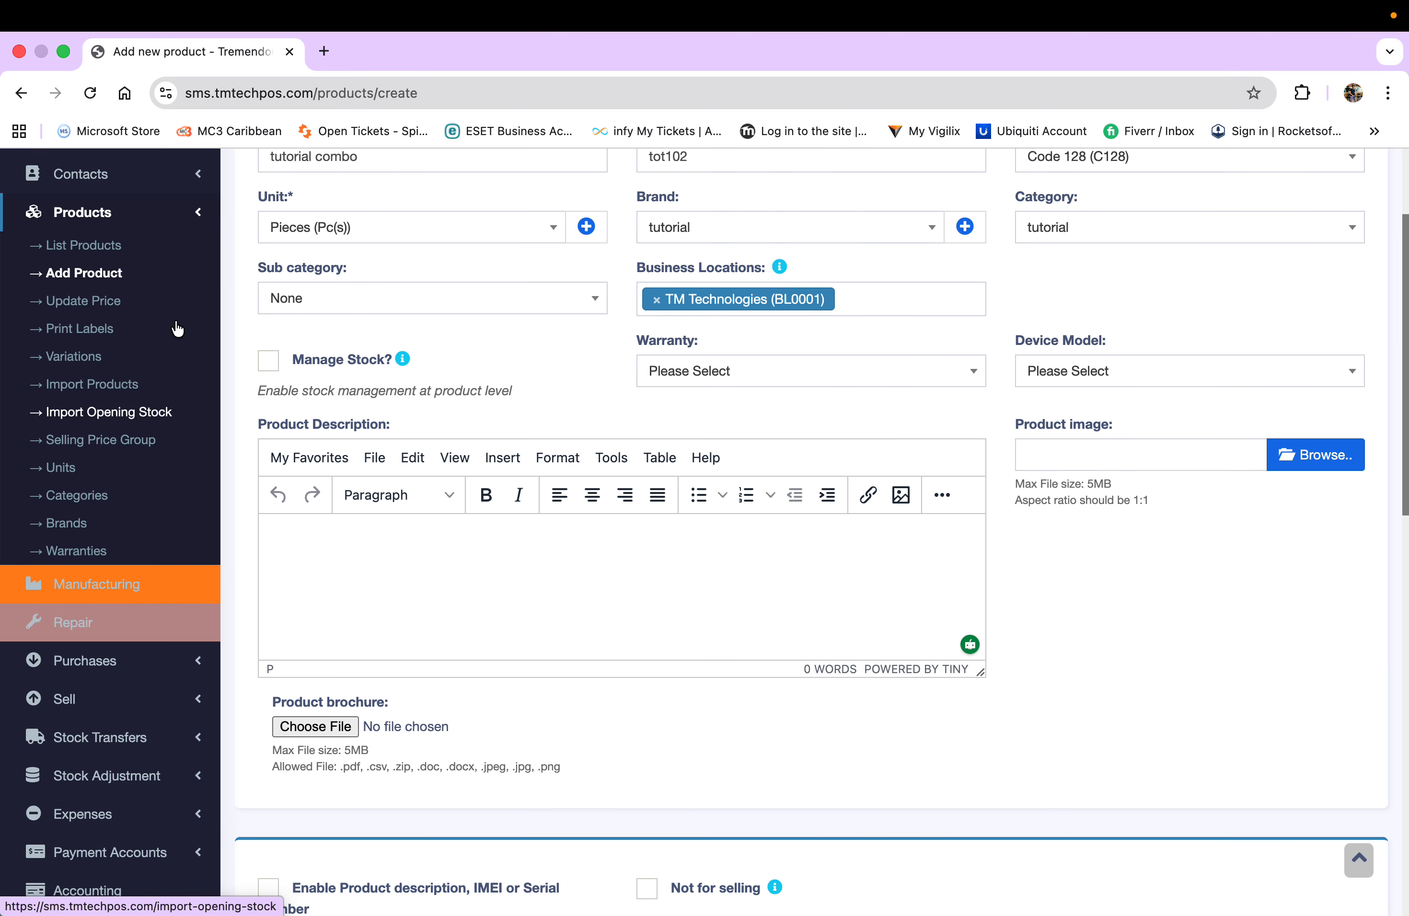
{"action": "right_click", "coordinate": [100, 253]}
{"action": "left_click", "coordinate": [161, 259]}
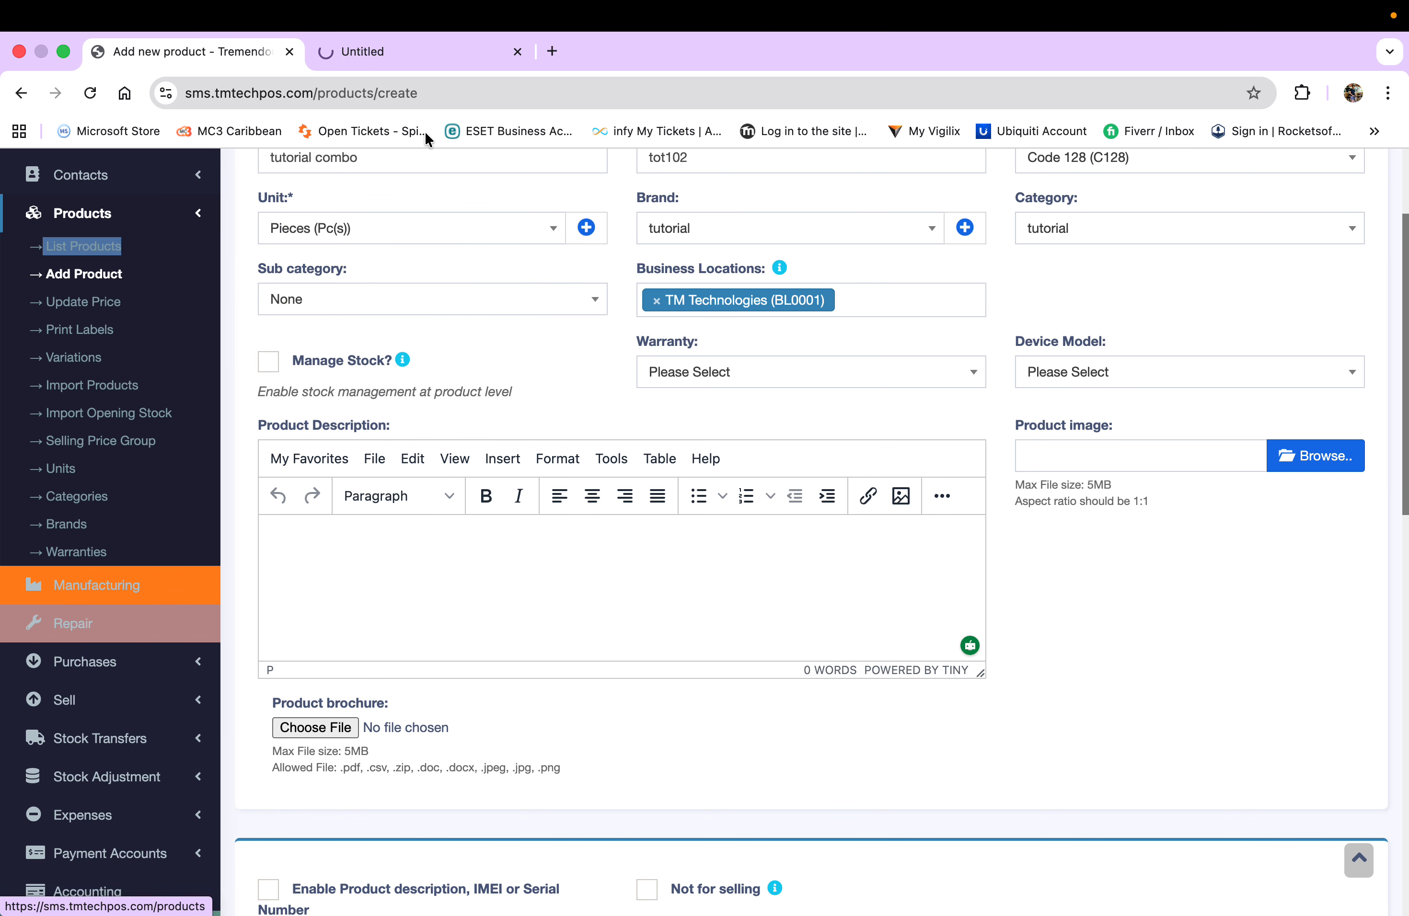
{"action": "left_click", "coordinate": [429, 49]}
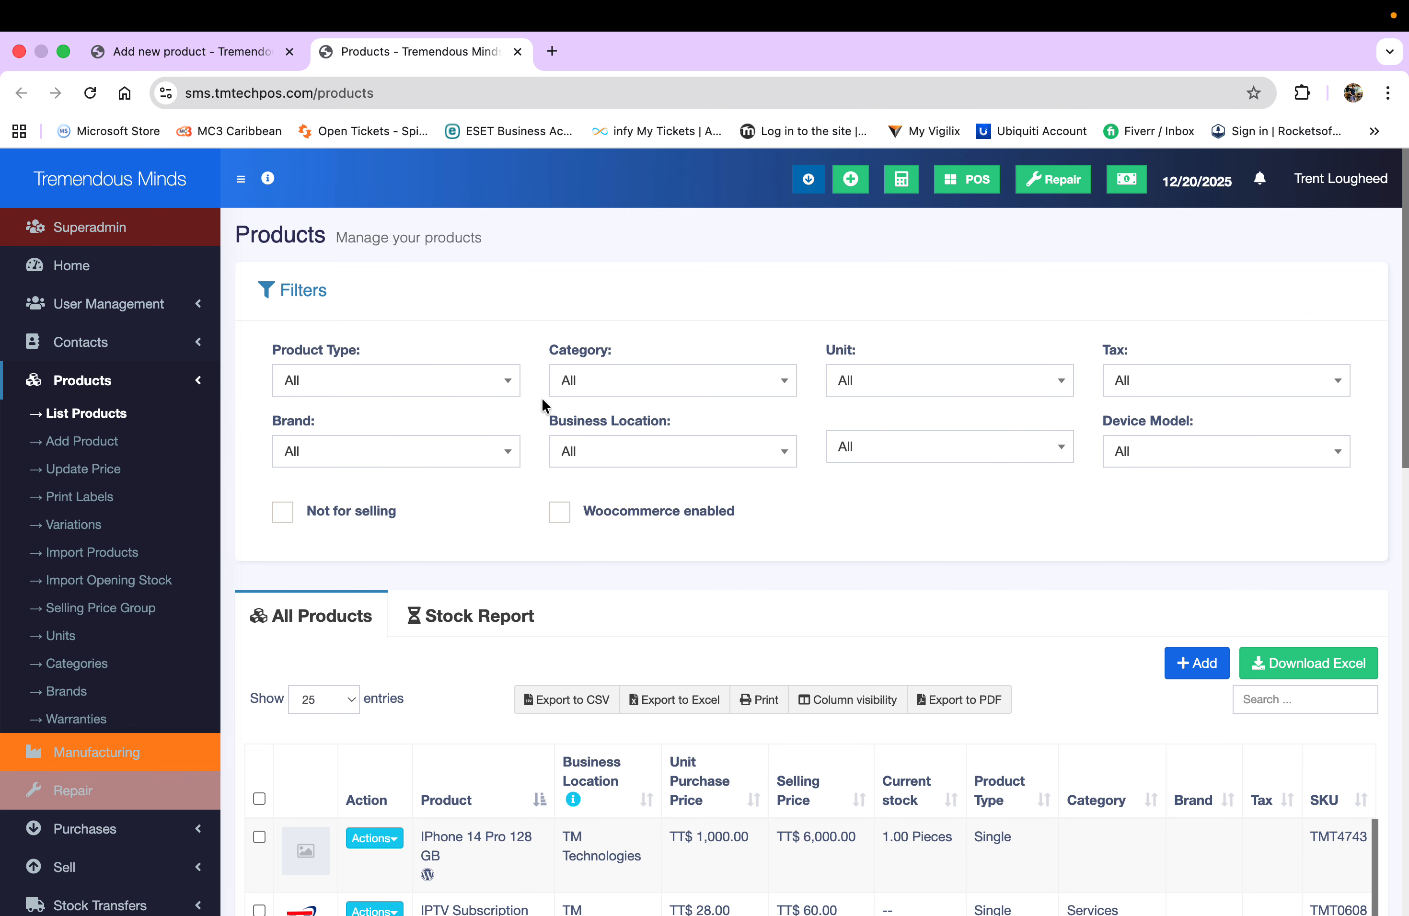
Step: Look through the product list to find the entries for the two server licences used in the combo
{"action": "scroll", "coordinate": [541, 441], "scroll_direction": "down", "scroll_amount": 5}
{"action": "scroll", "coordinate": [566, 667], "scroll_direction": "down", "scroll_amount": 2}
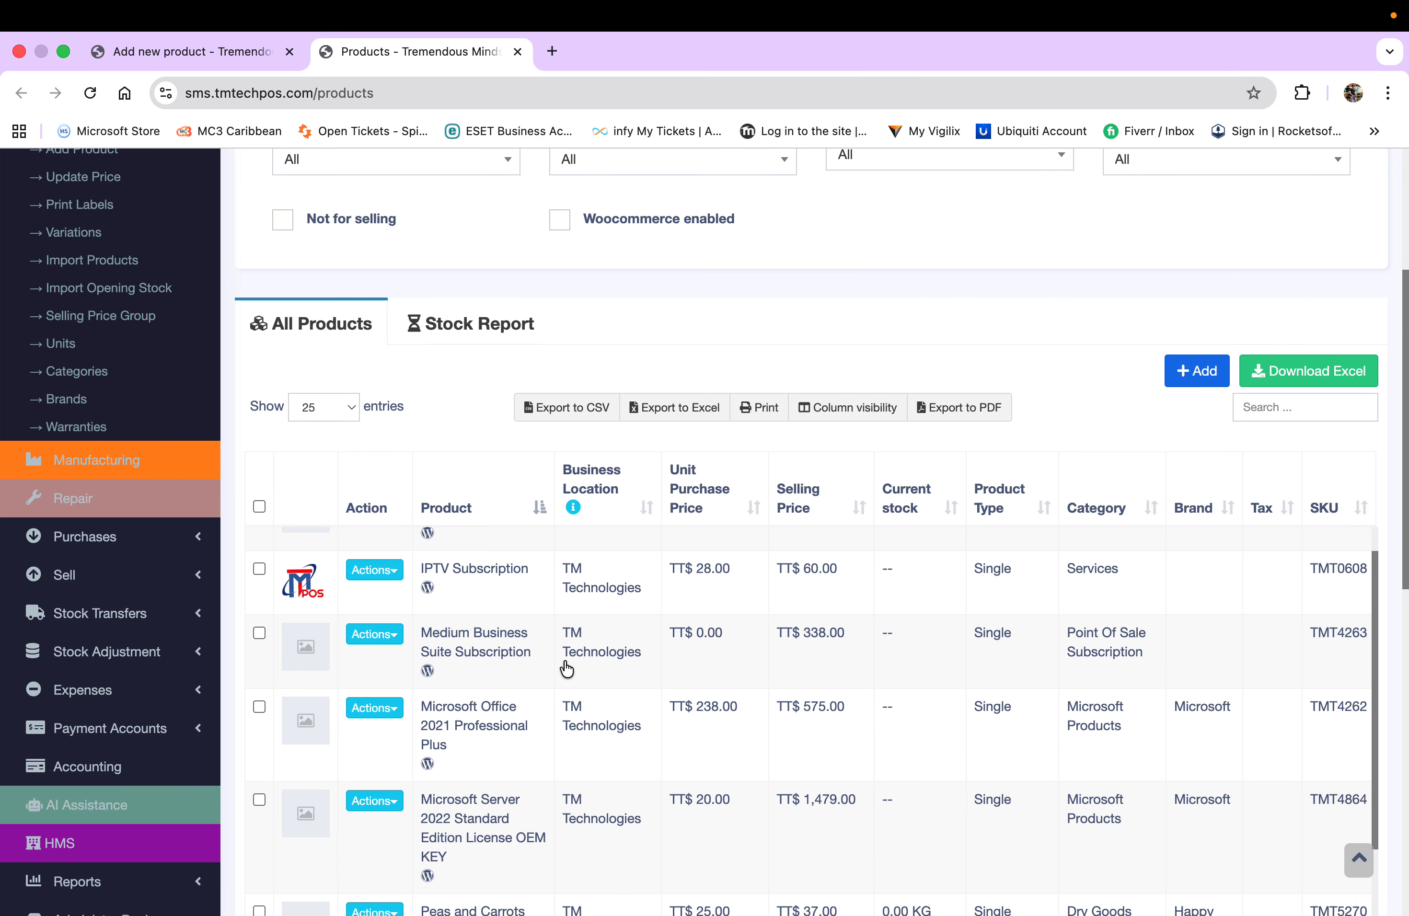
{"action": "scroll", "coordinate": [566, 667], "scroll_direction": "down", "scroll_amount": 1}
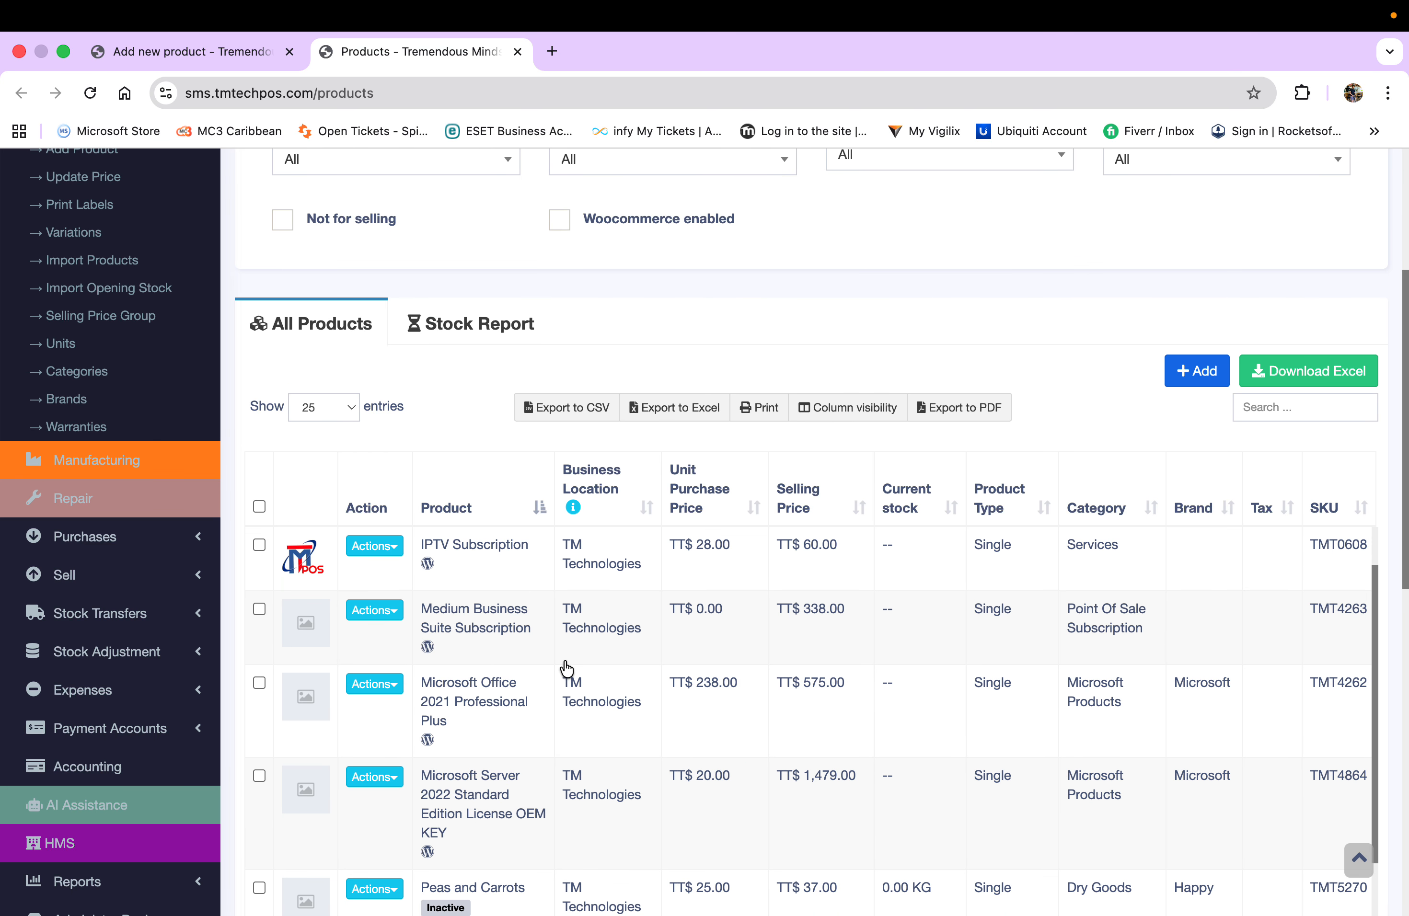
{"action": "scroll", "coordinate": [567, 669], "scroll_direction": "down", "scroll_amount": 8}
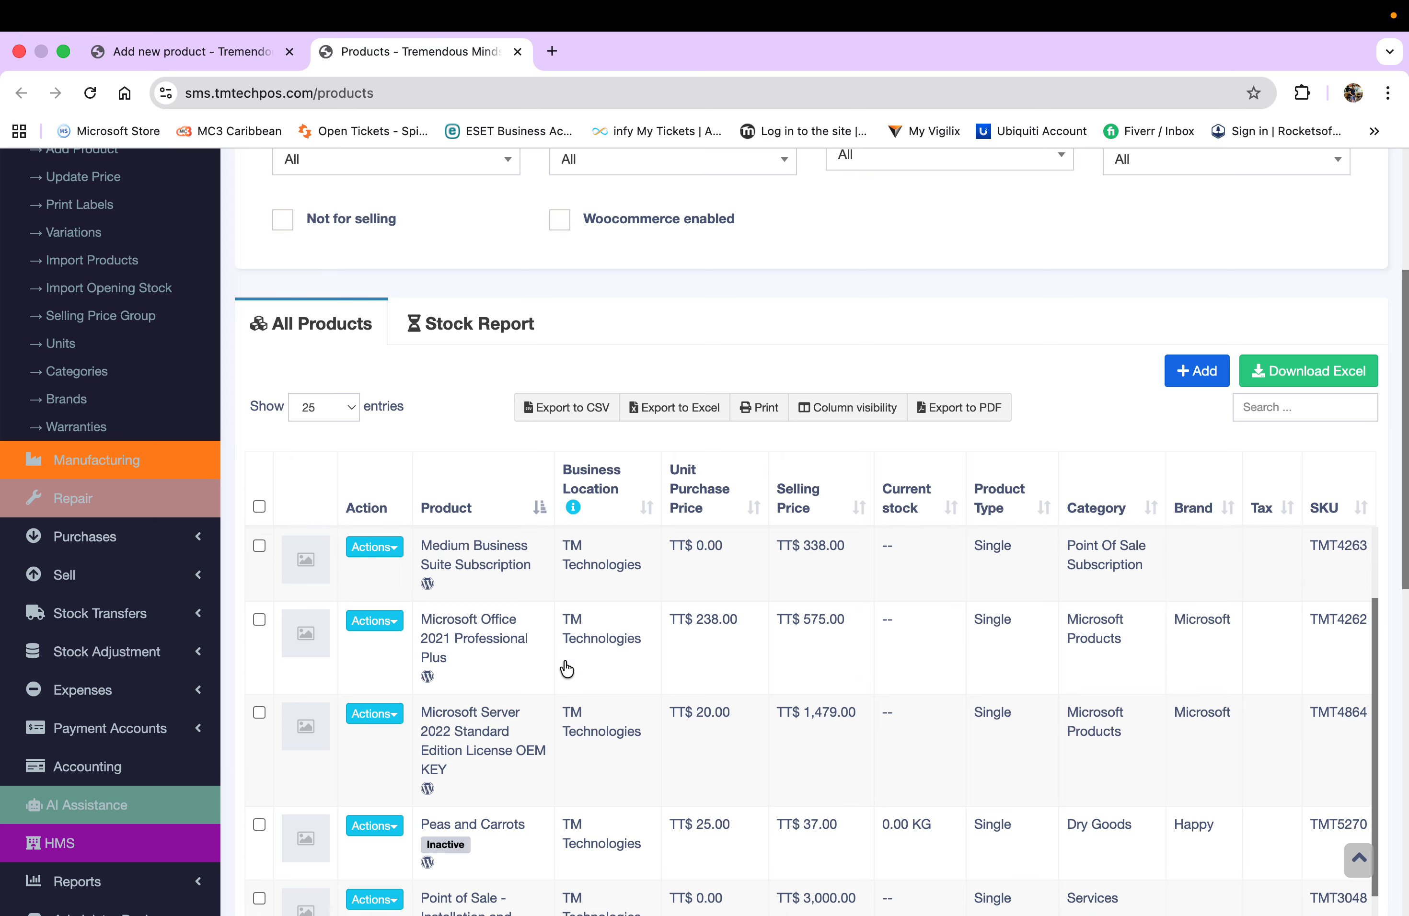
{"action": "scroll", "coordinate": [566, 669], "scroll_direction": "down", "scroll_amount": 10}
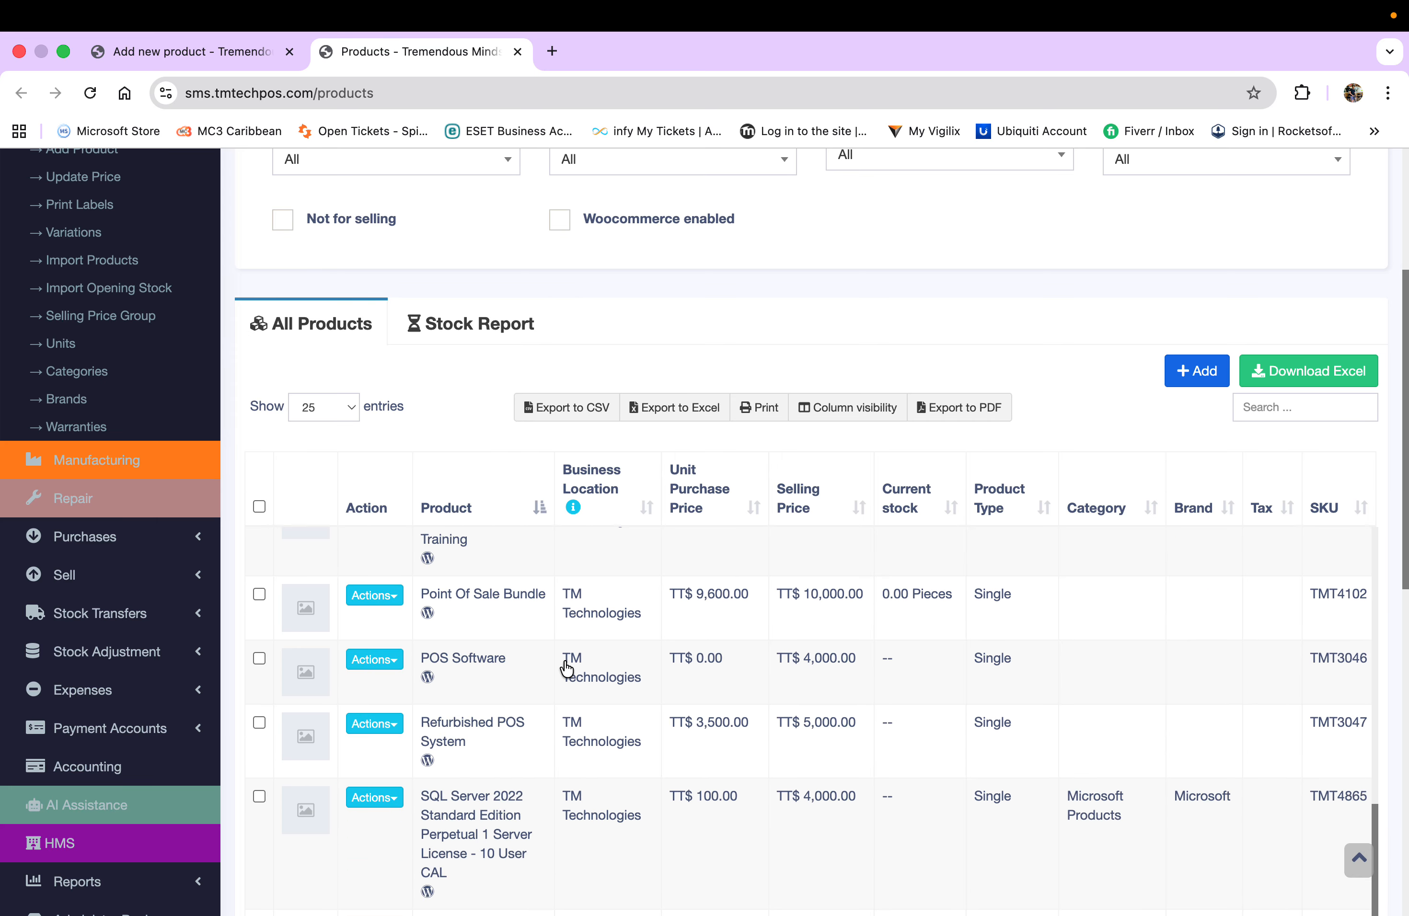
{"action": "scroll", "coordinate": [567, 667], "scroll_direction": "down", "scroll_amount": 6}
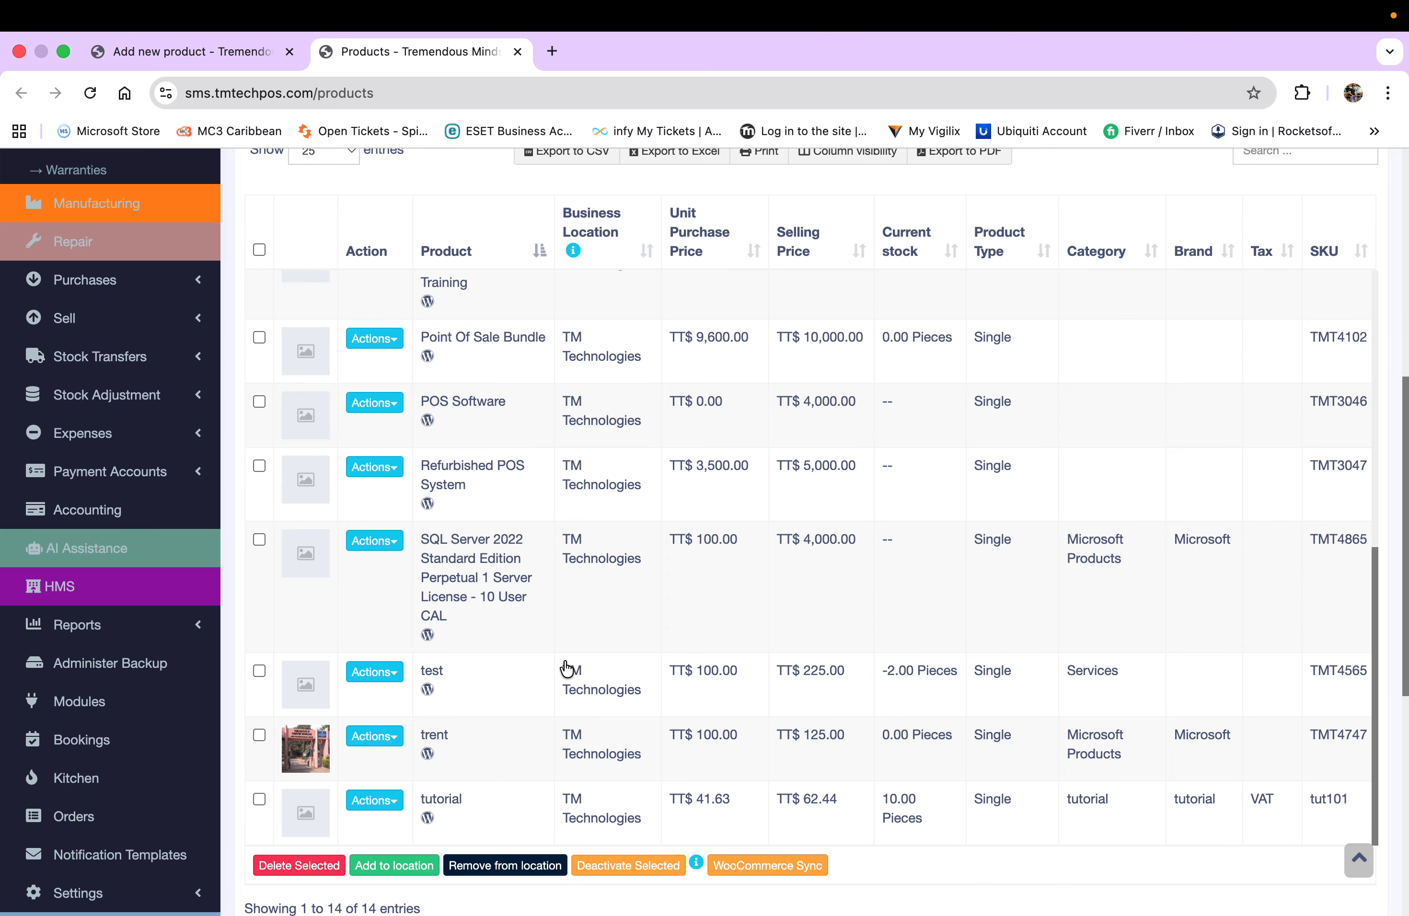
{"action": "scroll", "coordinate": [623, 741], "scroll_direction": "up", "scroll_amount": 3}
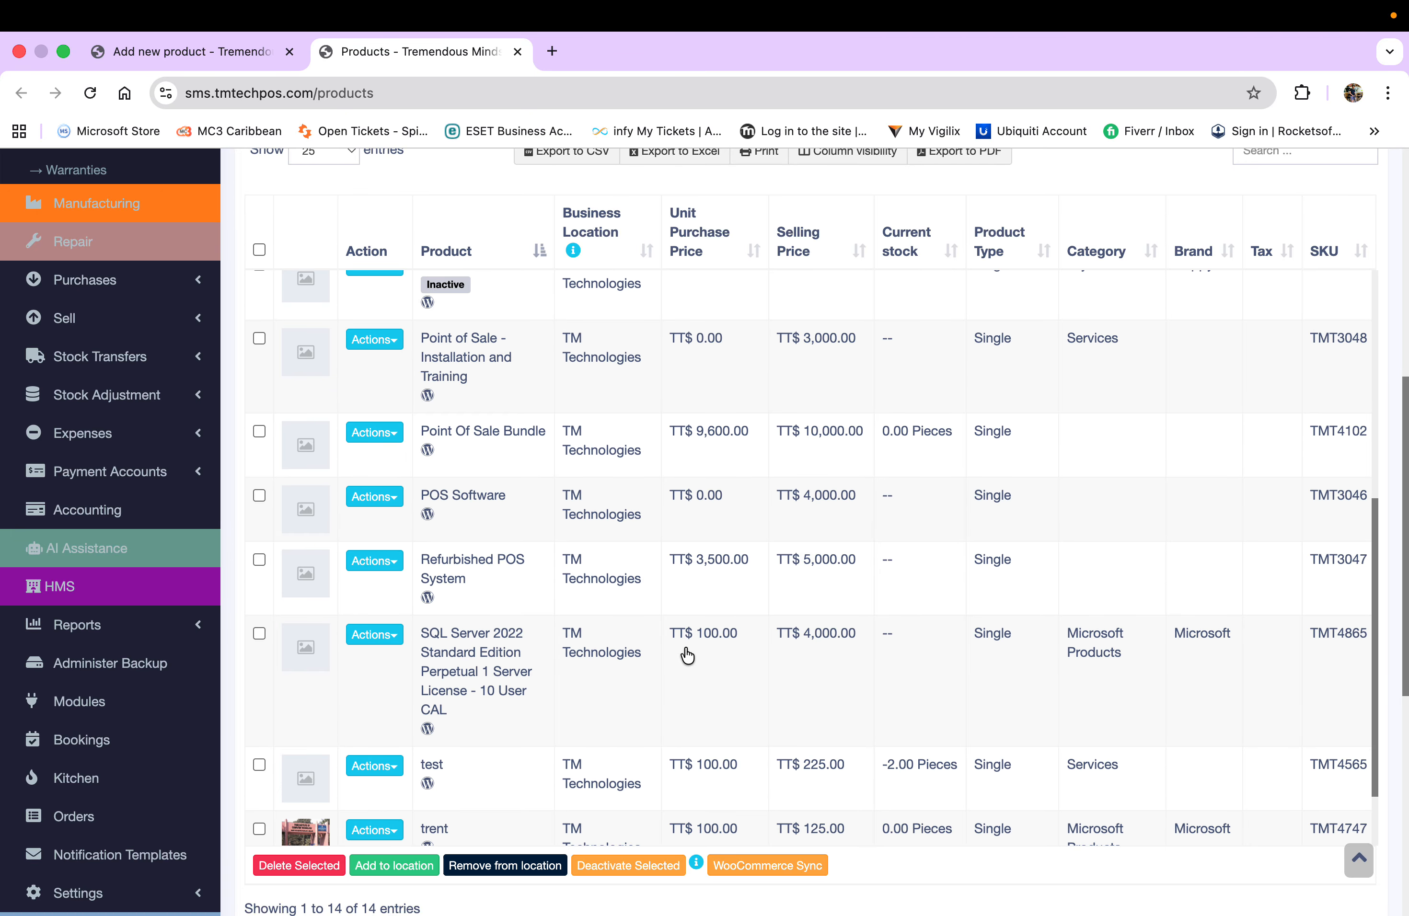
Step: Compare the components in the combo form with the individual selling prices of the two server licences in the product list
{"action": "left_click", "coordinate": [200, 51]}
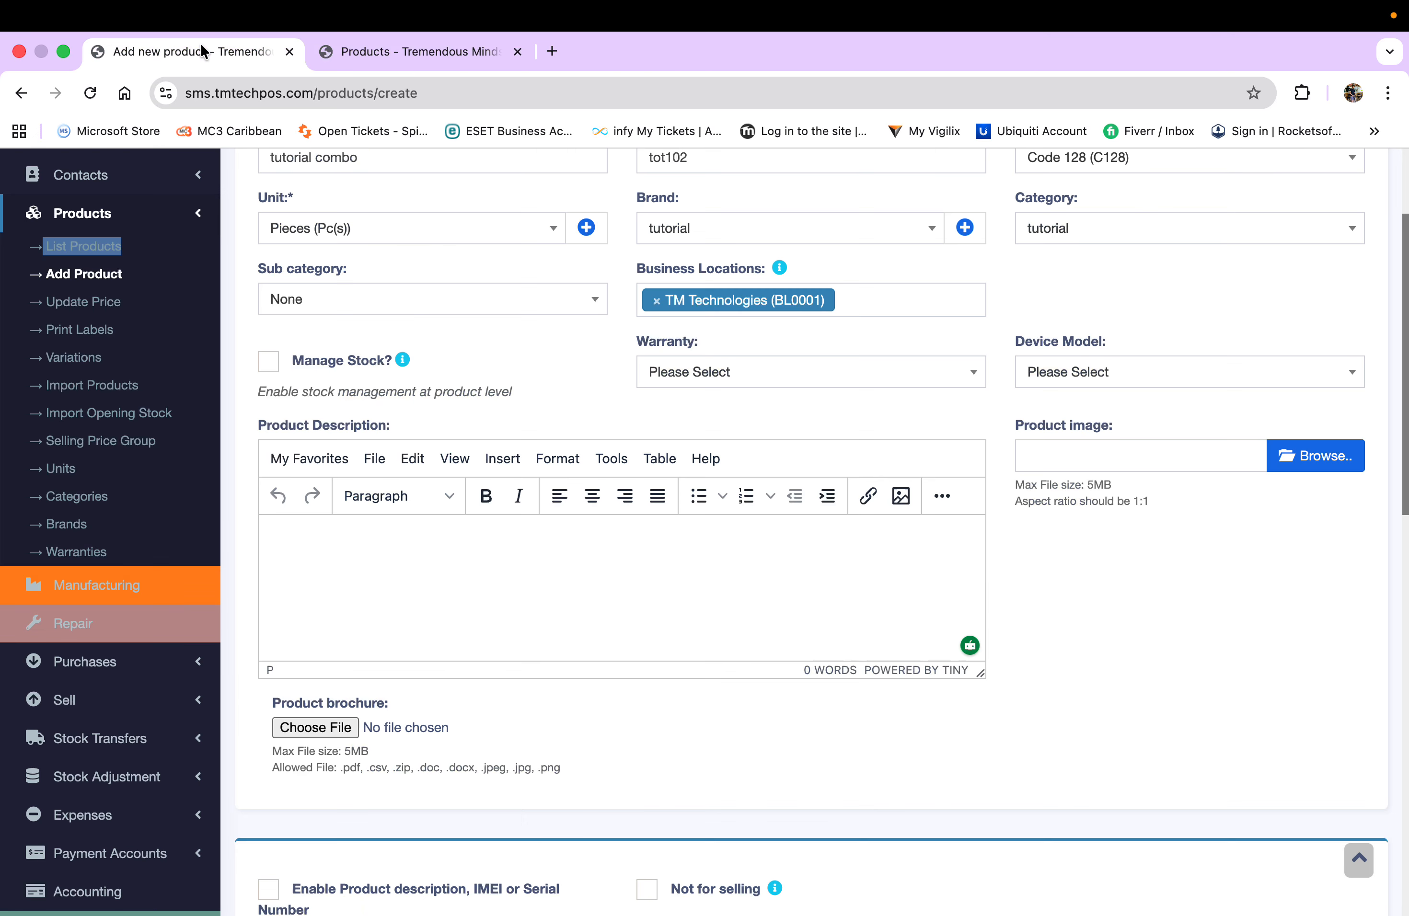
{"action": "scroll", "coordinate": [524, 560], "scroll_direction": "down", "scroll_amount": 15}
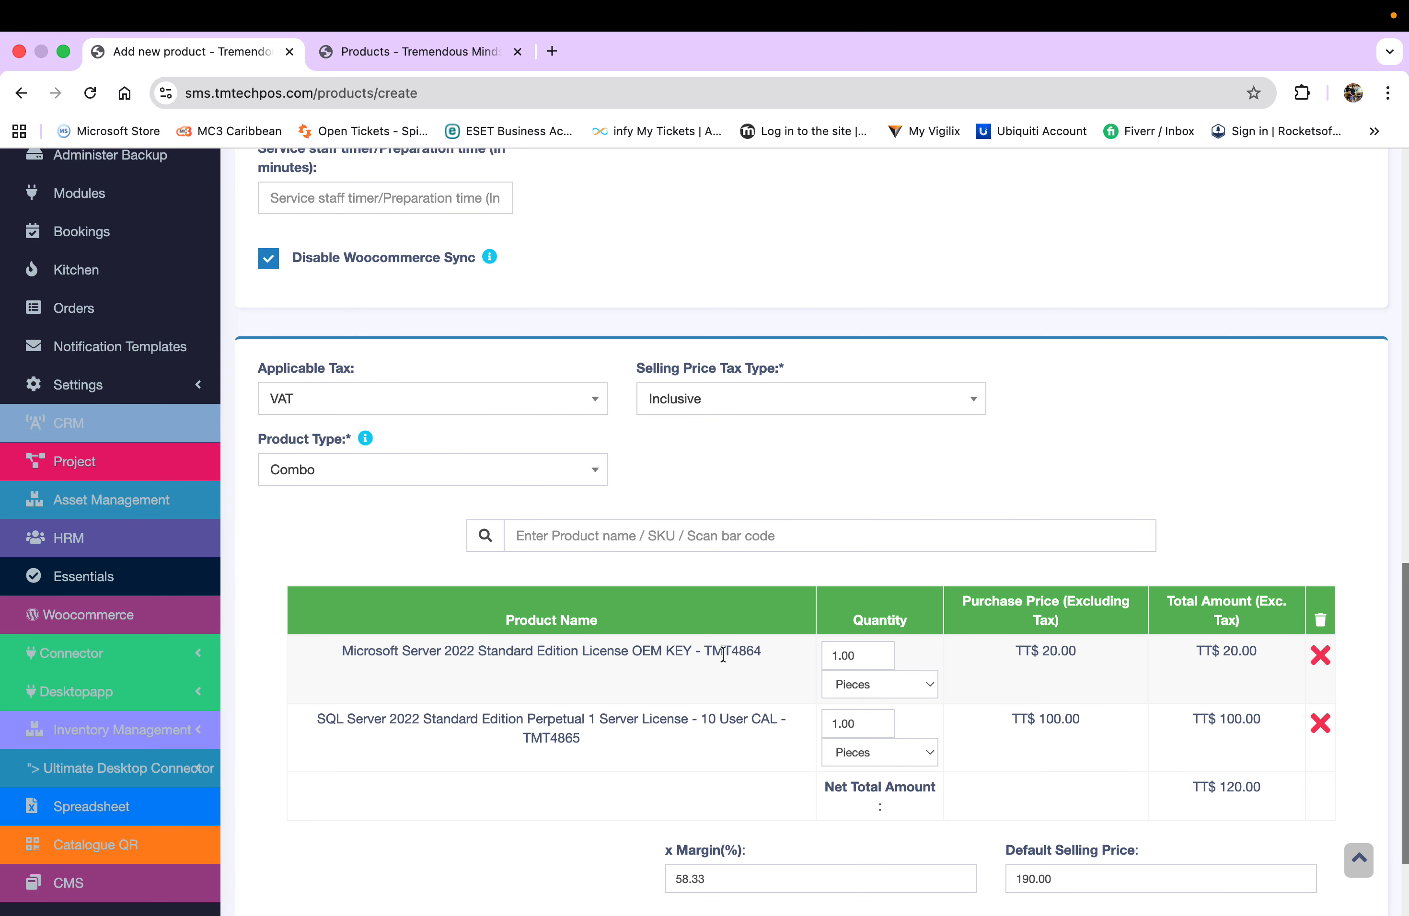
{"action": "left_click", "coordinate": [391, 51]}
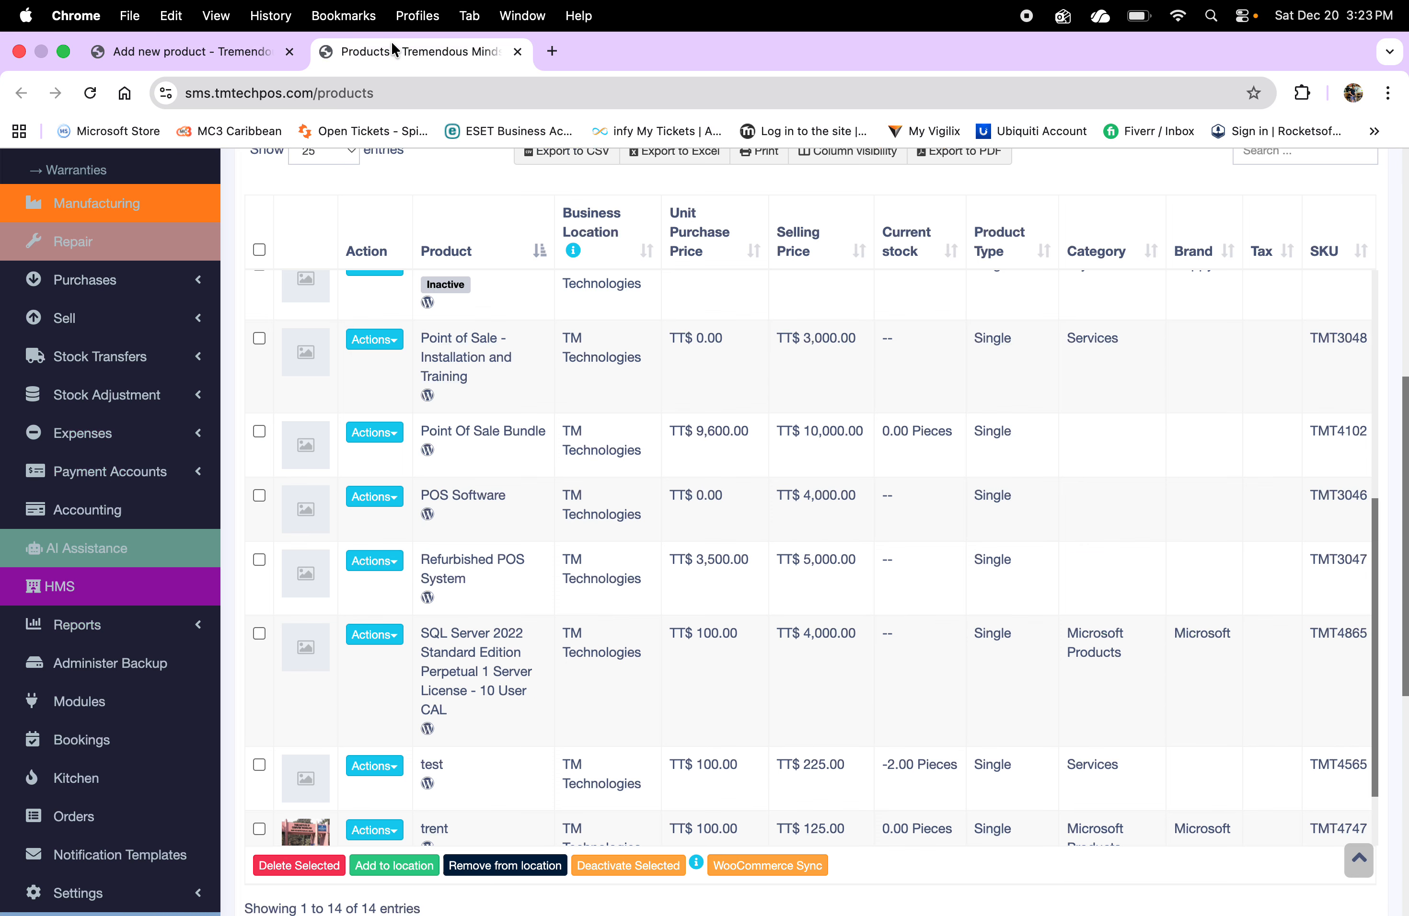
{"action": "scroll", "coordinate": [706, 459], "scroll_direction": "up", "scroll_amount": 5}
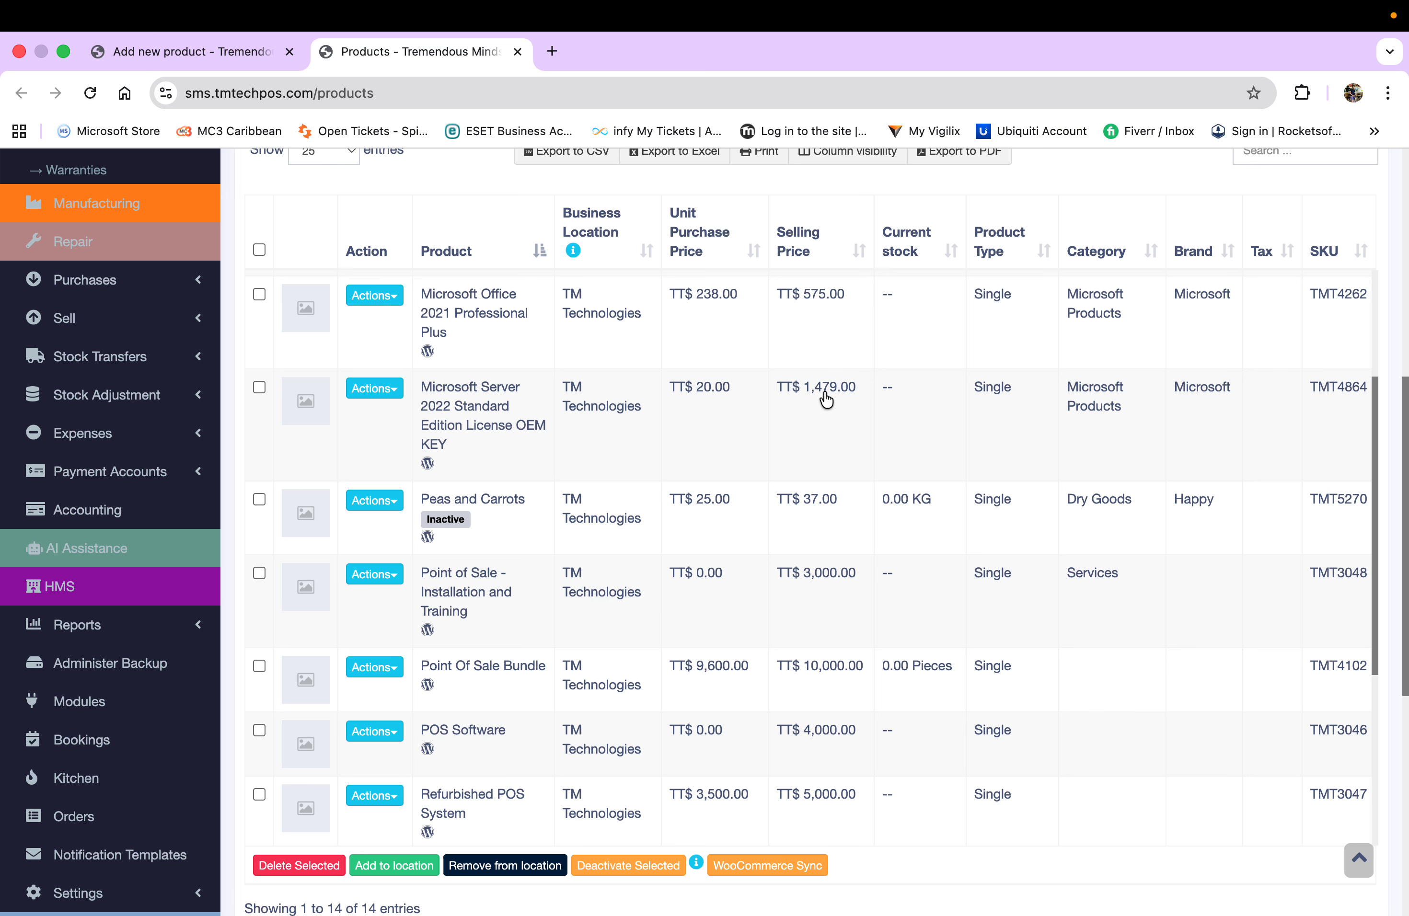
{"action": "scroll", "coordinate": [806, 443], "scroll_direction": "down", "scroll_amount": 3}
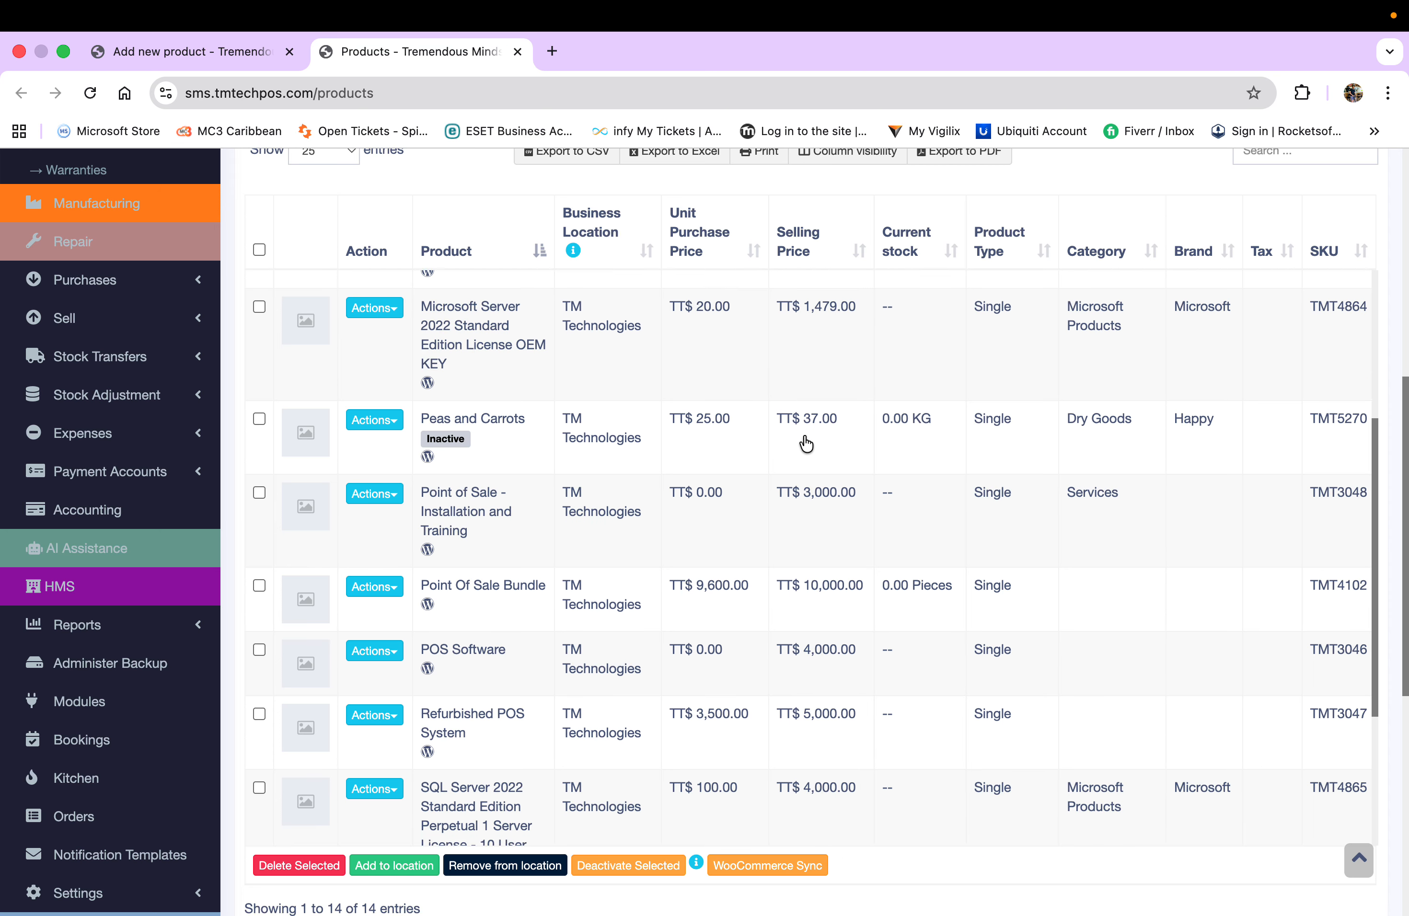
{"action": "scroll", "coordinate": [806, 444], "scroll_direction": "down", "scroll_amount": 8}
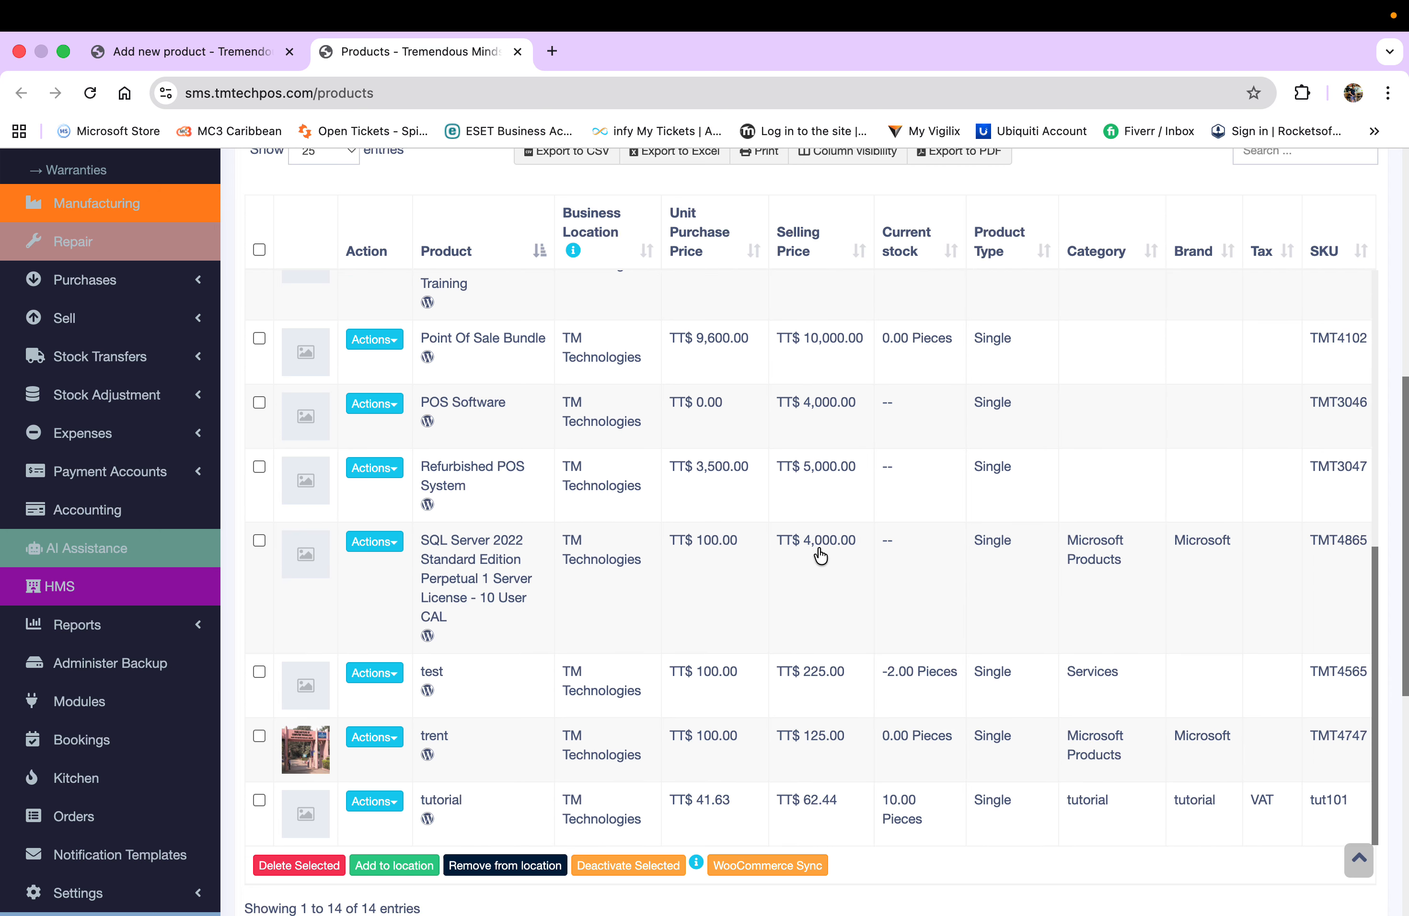
Step: Return to the combo product form, set its default selling price to 350 and save the product
{"action": "left_click", "coordinate": [216, 51]}
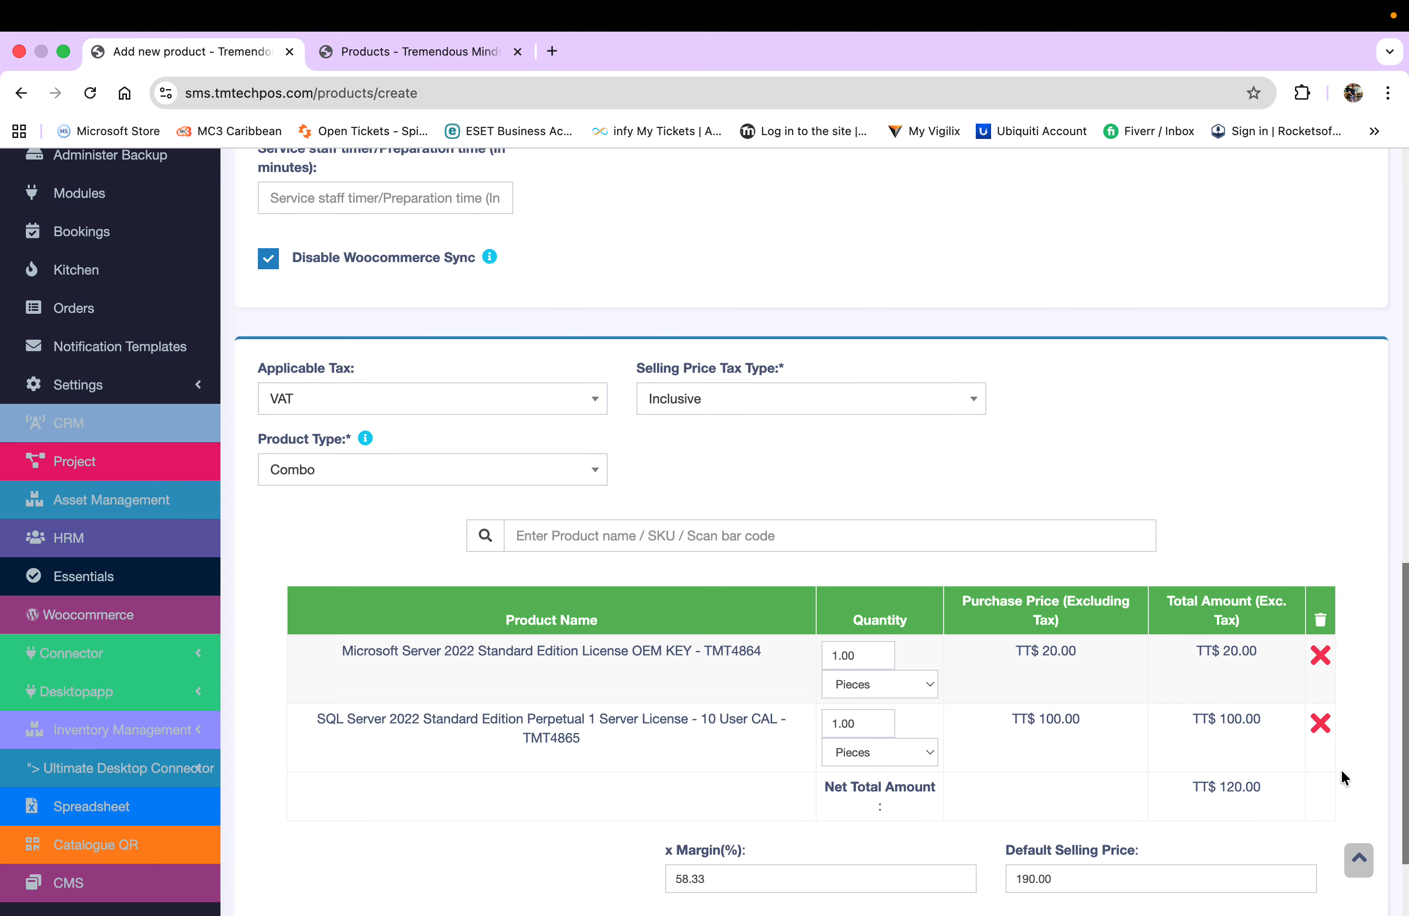
{"action": "double_click", "coordinate": [1049, 878]}
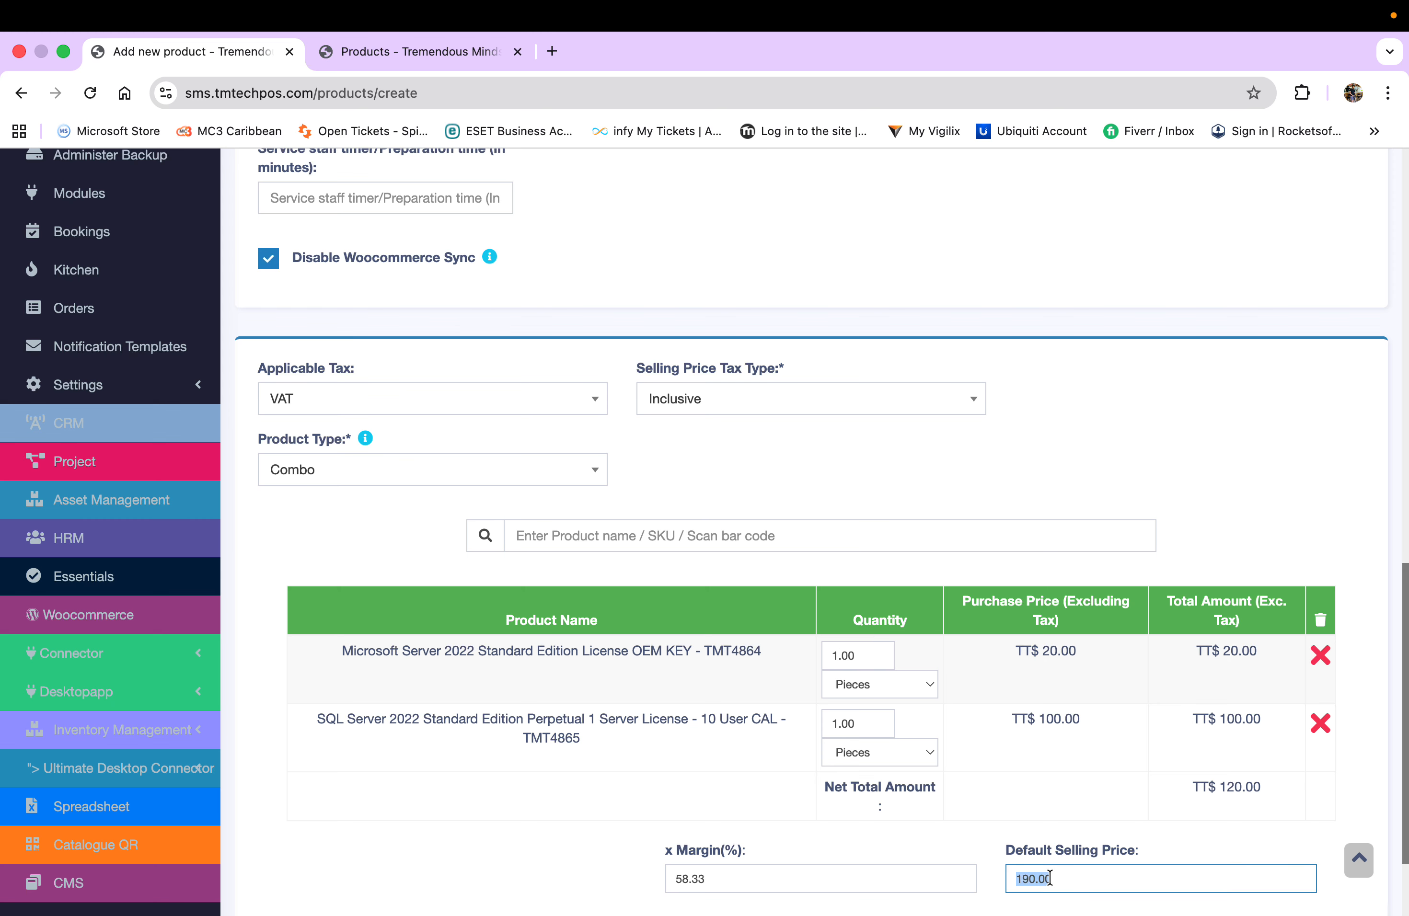
{"action": "type", "text": "350"}
{"action": "left_click", "coordinate": [372, 875]}
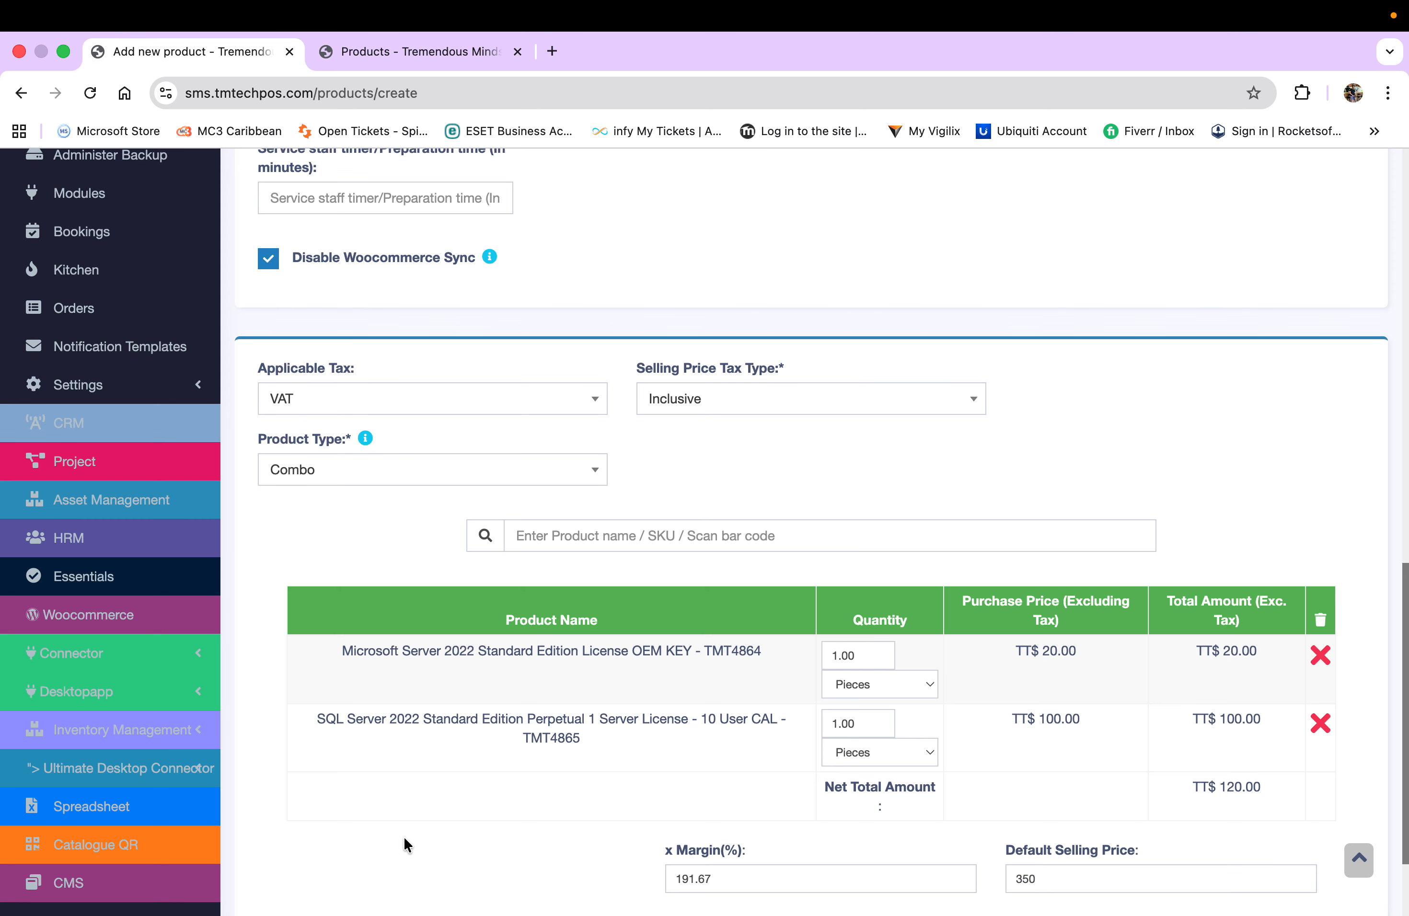
{"action": "scroll", "coordinate": [404, 836], "scroll_direction": "down", "scroll_amount": 3}
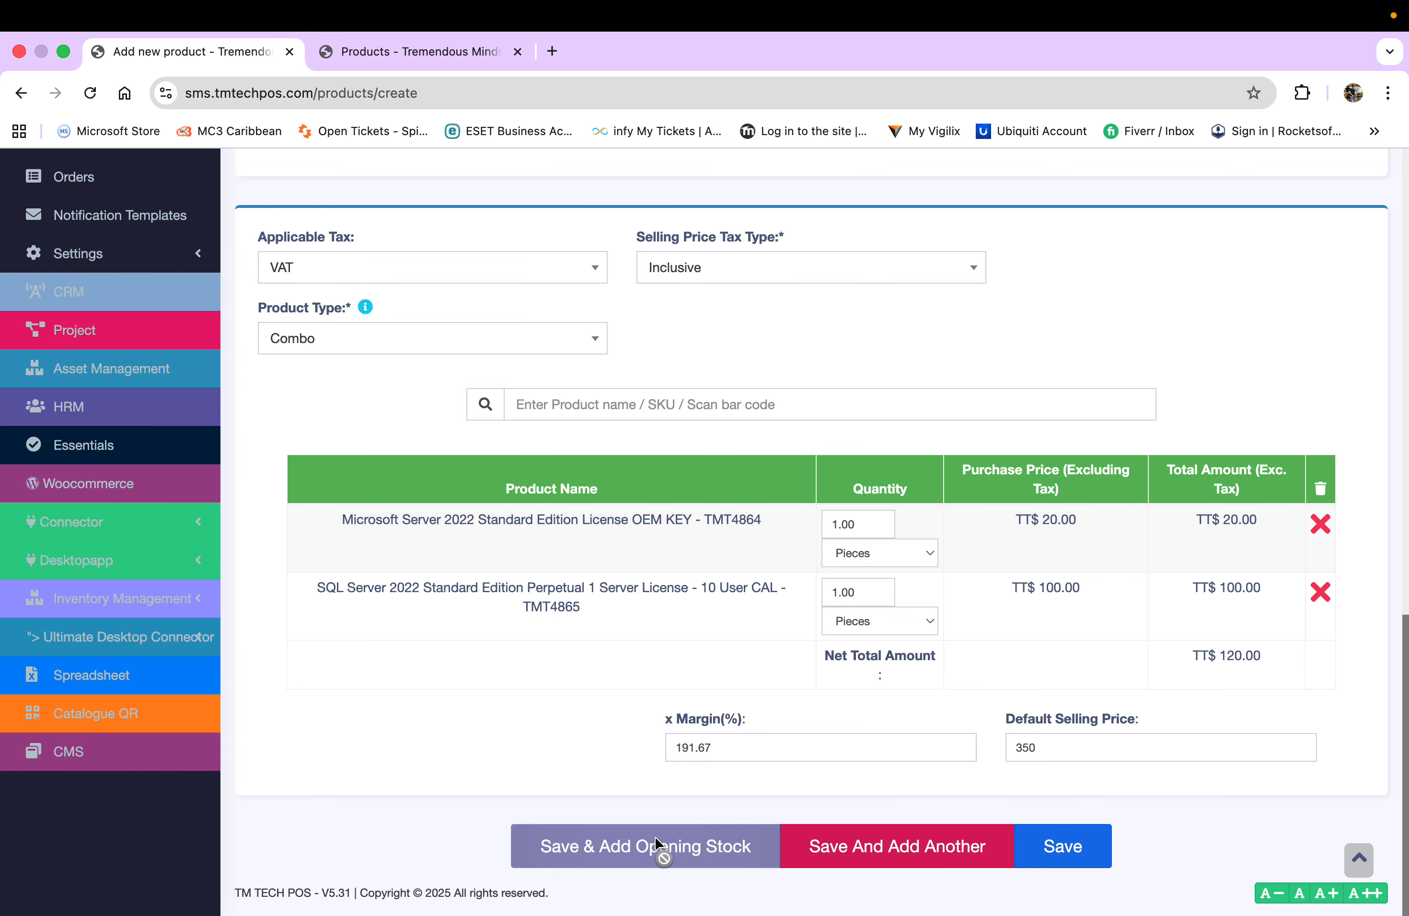
{"action": "left_click", "coordinate": [1054, 840]}
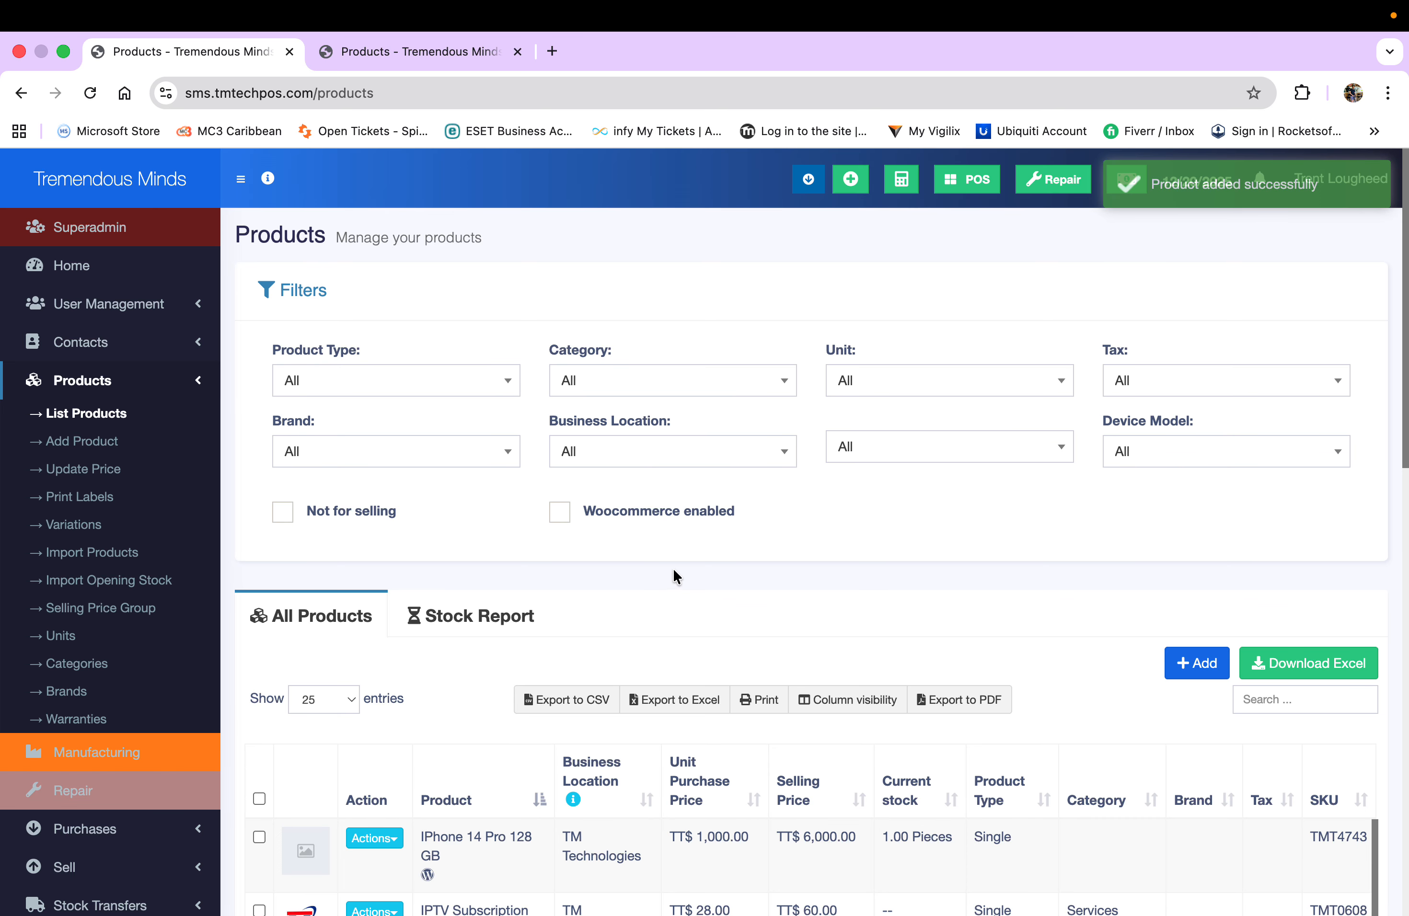
Step: Filter the product list by the "tutorial" category
{"action": "scroll", "coordinate": [675, 574], "scroll_direction": "down", "scroll_amount": 5}
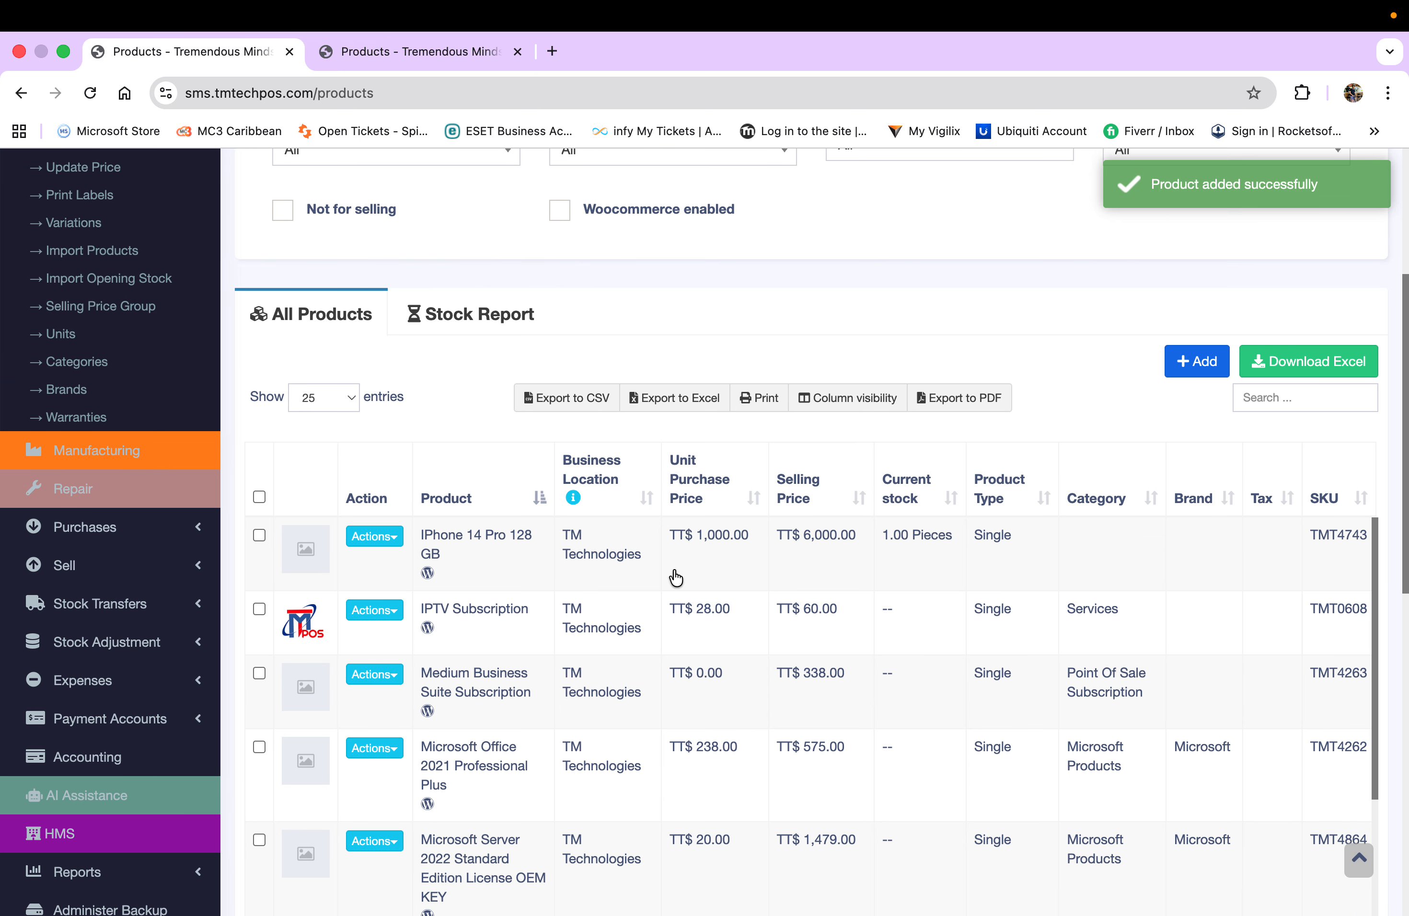
{"action": "scroll", "coordinate": [672, 576], "scroll_direction": "up", "scroll_amount": 3}
{"action": "left_click", "coordinate": [717, 289]}
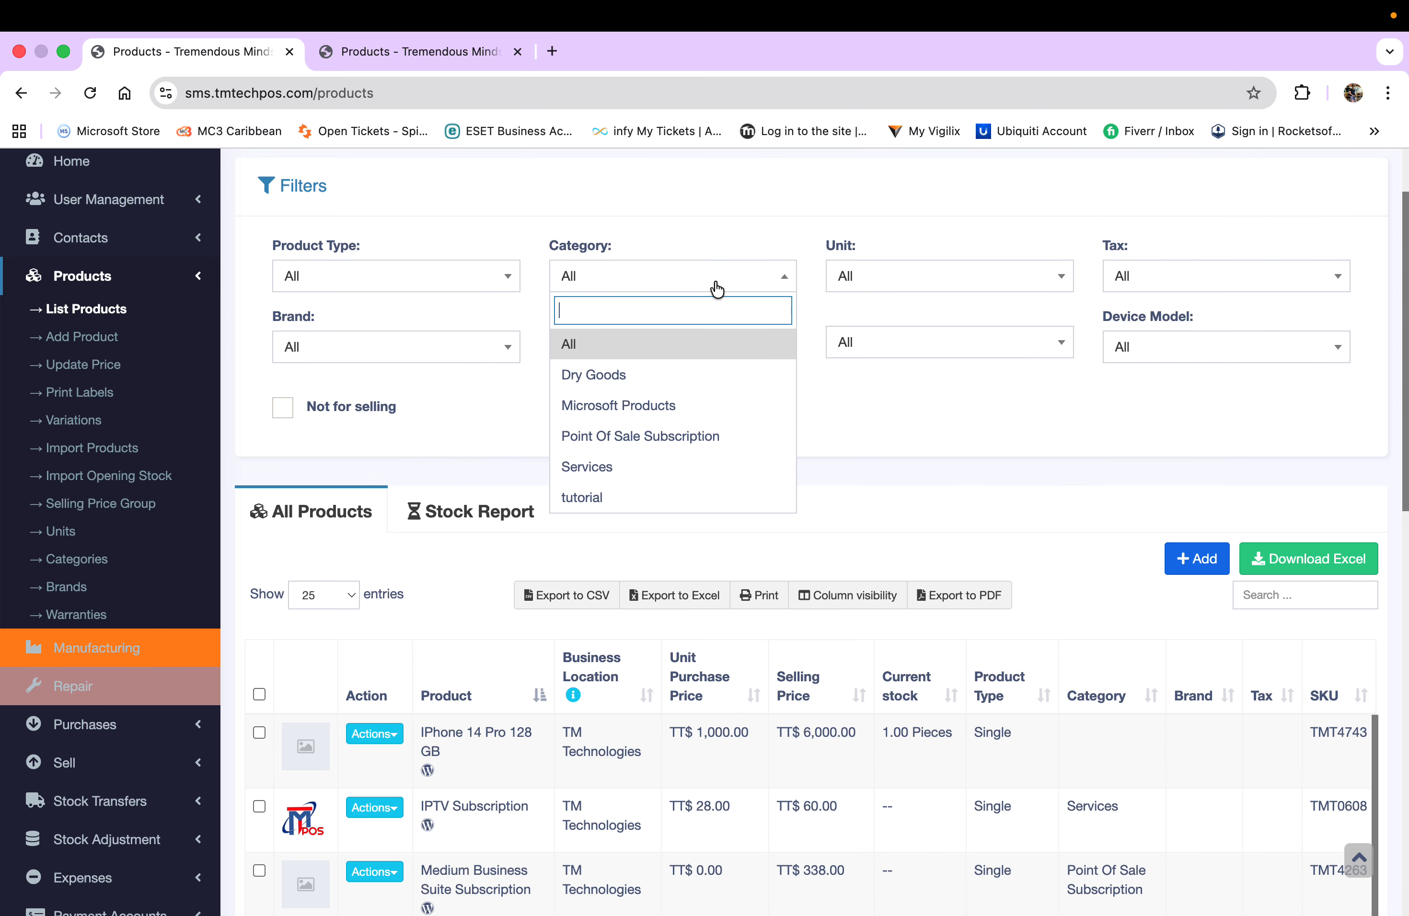
{"action": "left_click", "coordinate": [638, 495]}
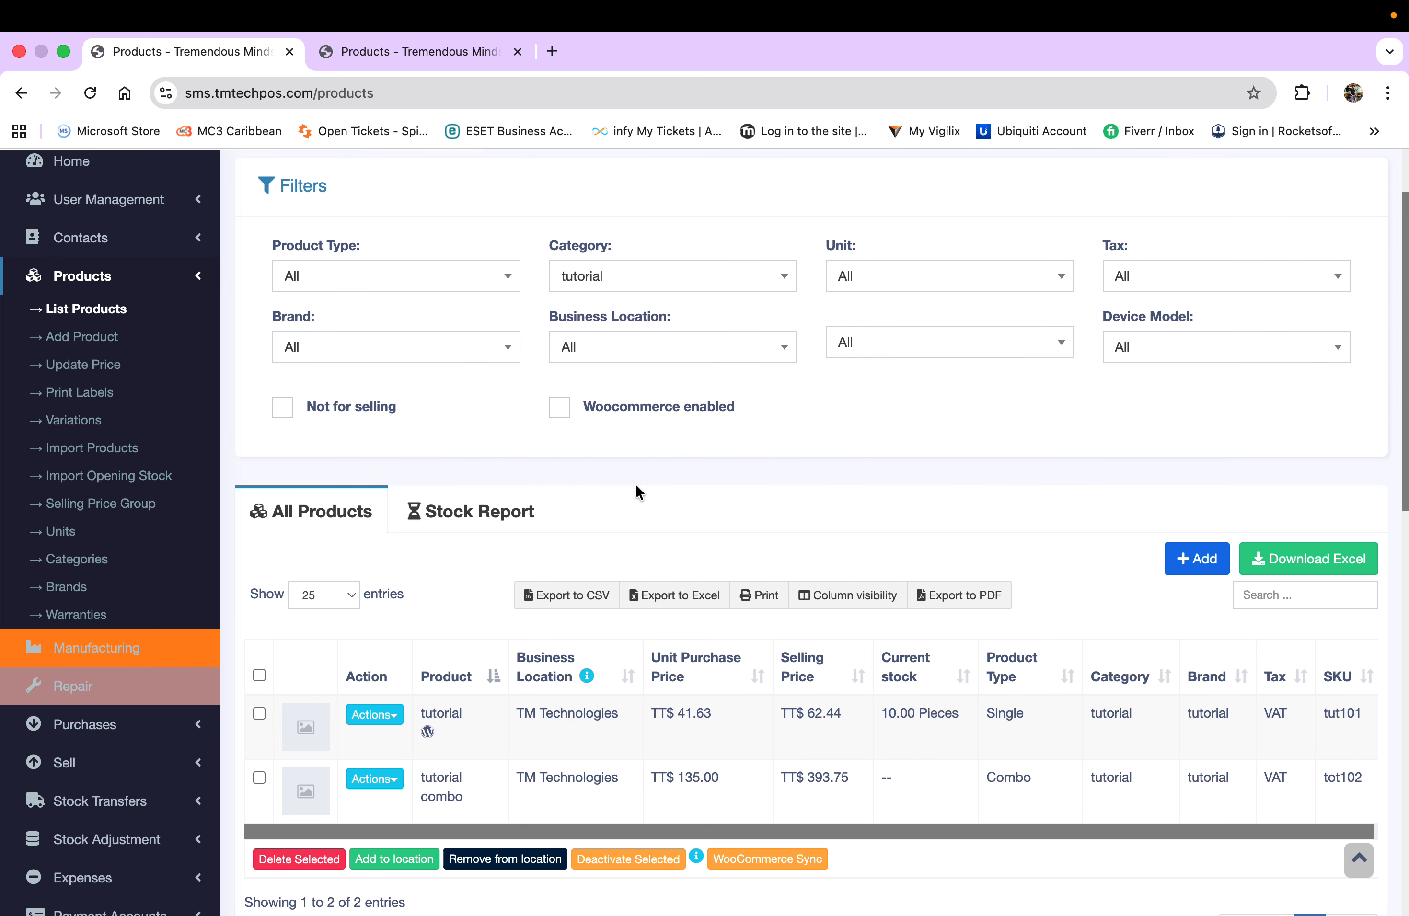
Step: View the details of the "tutorial combo" product, including its component products, and close them again
{"action": "scroll", "coordinate": [636, 487], "scroll_direction": "down", "scroll_amount": 2}
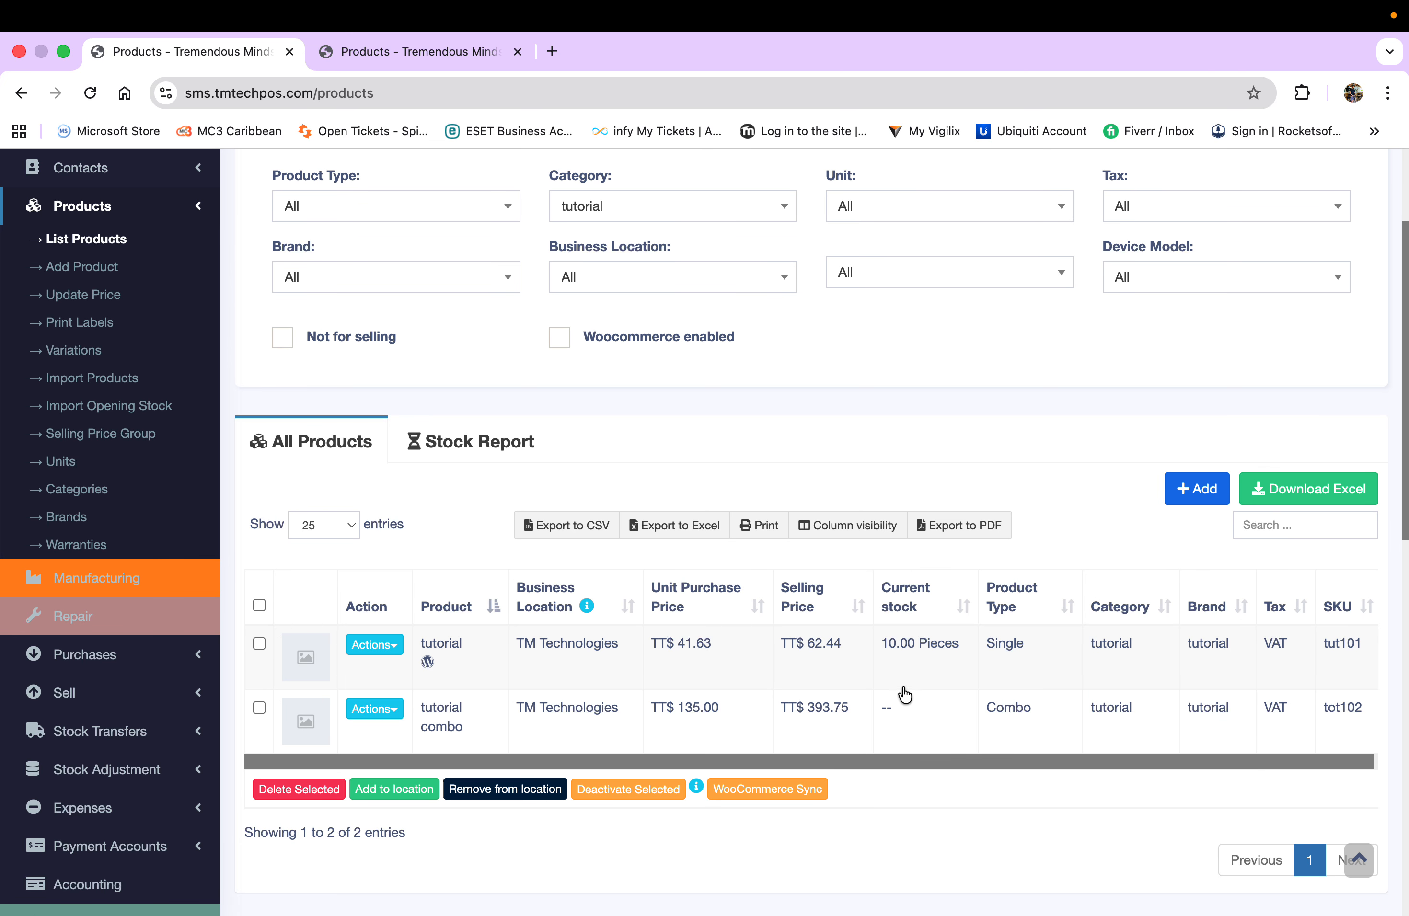
{"action": "left_click", "coordinate": [894, 705]}
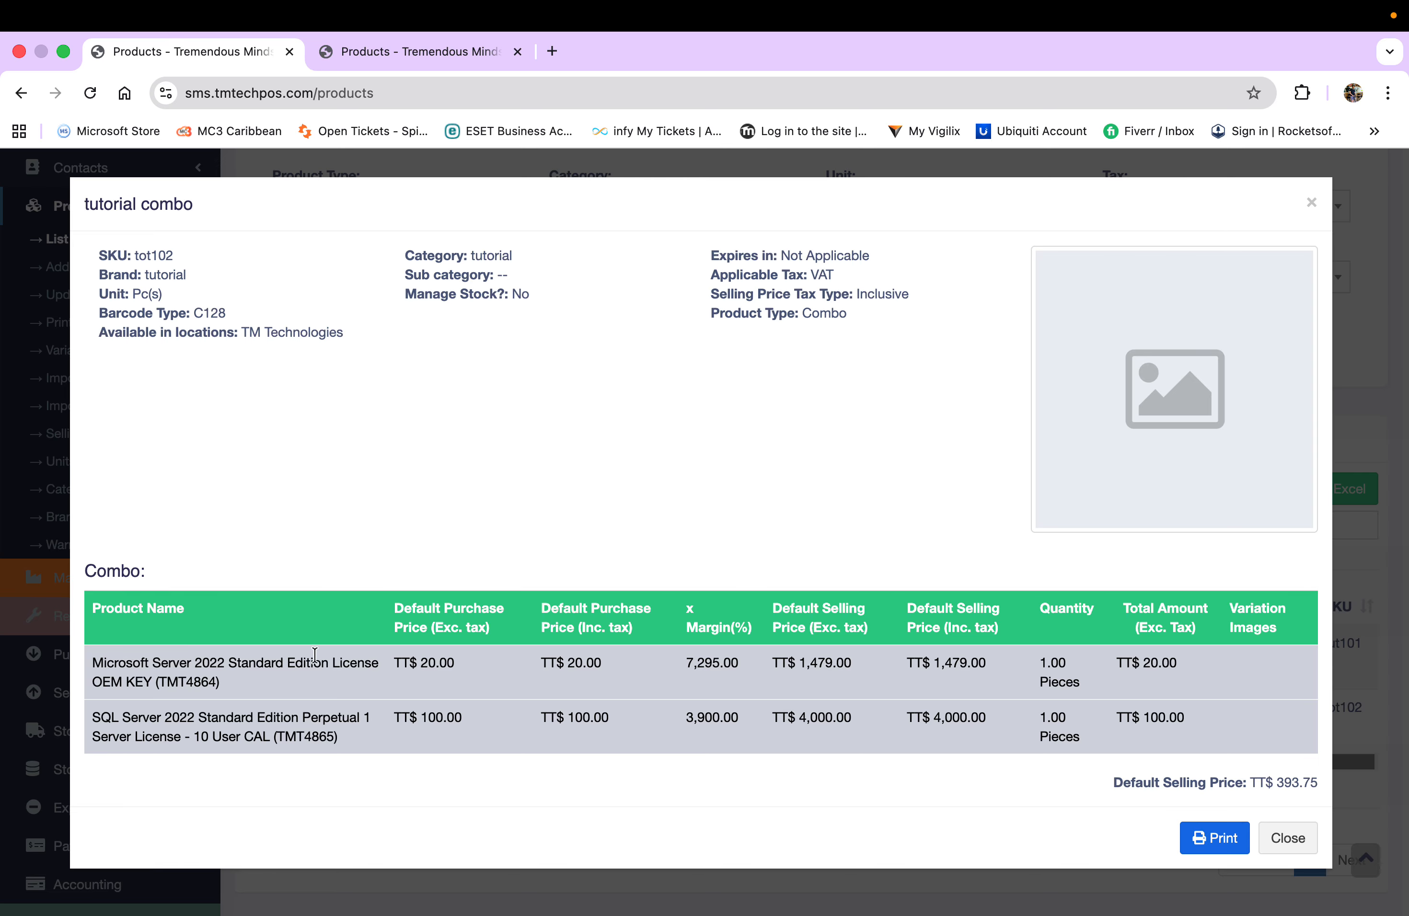
{"action": "left_click", "coordinate": [1289, 835]}
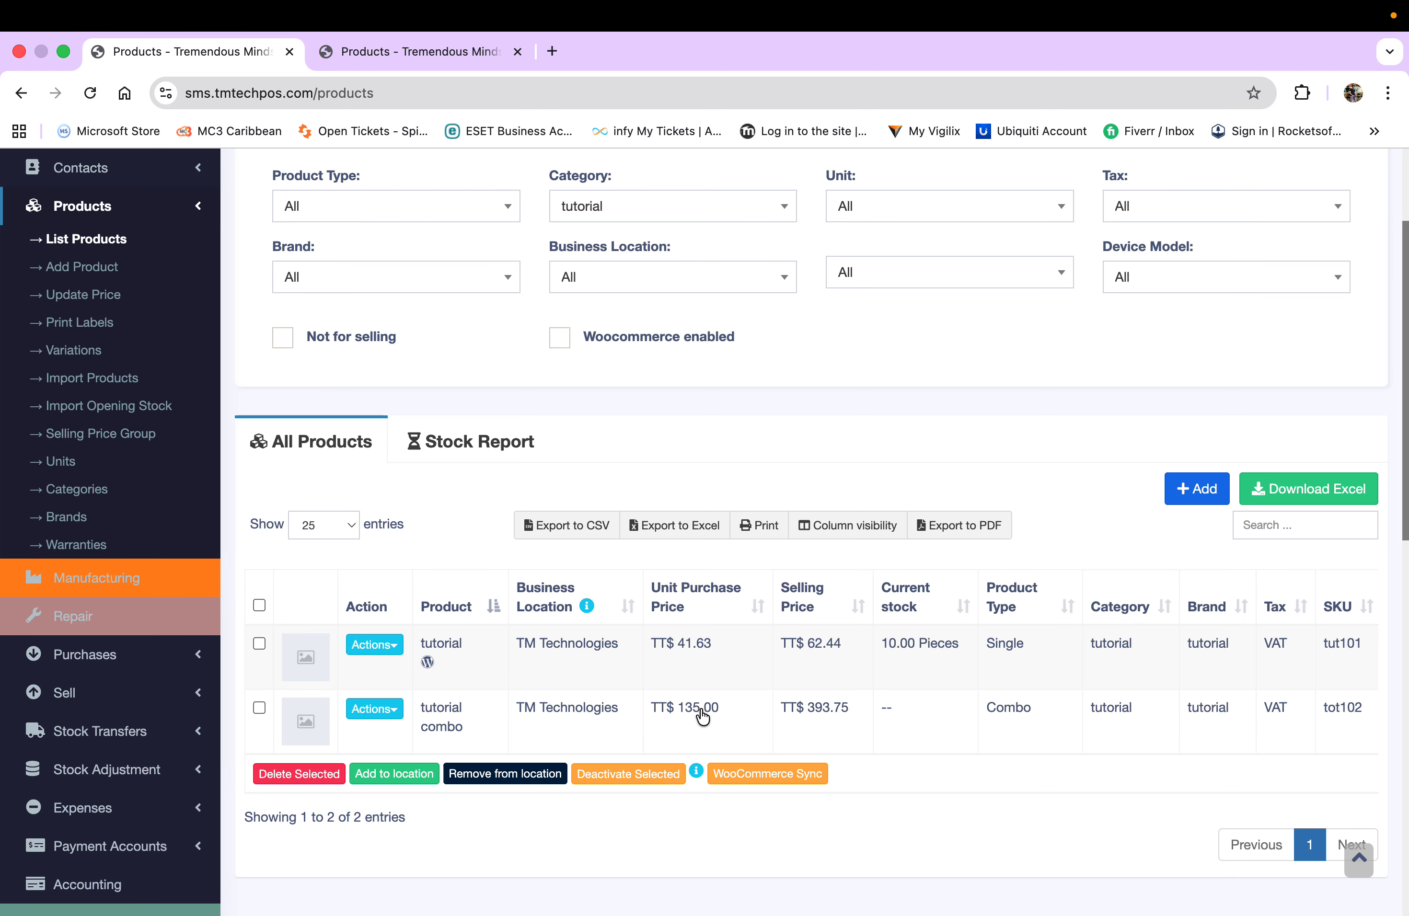
{"action": "scroll", "coordinate": [554, 693], "scroll_direction": "down", "scroll_amount": 3}
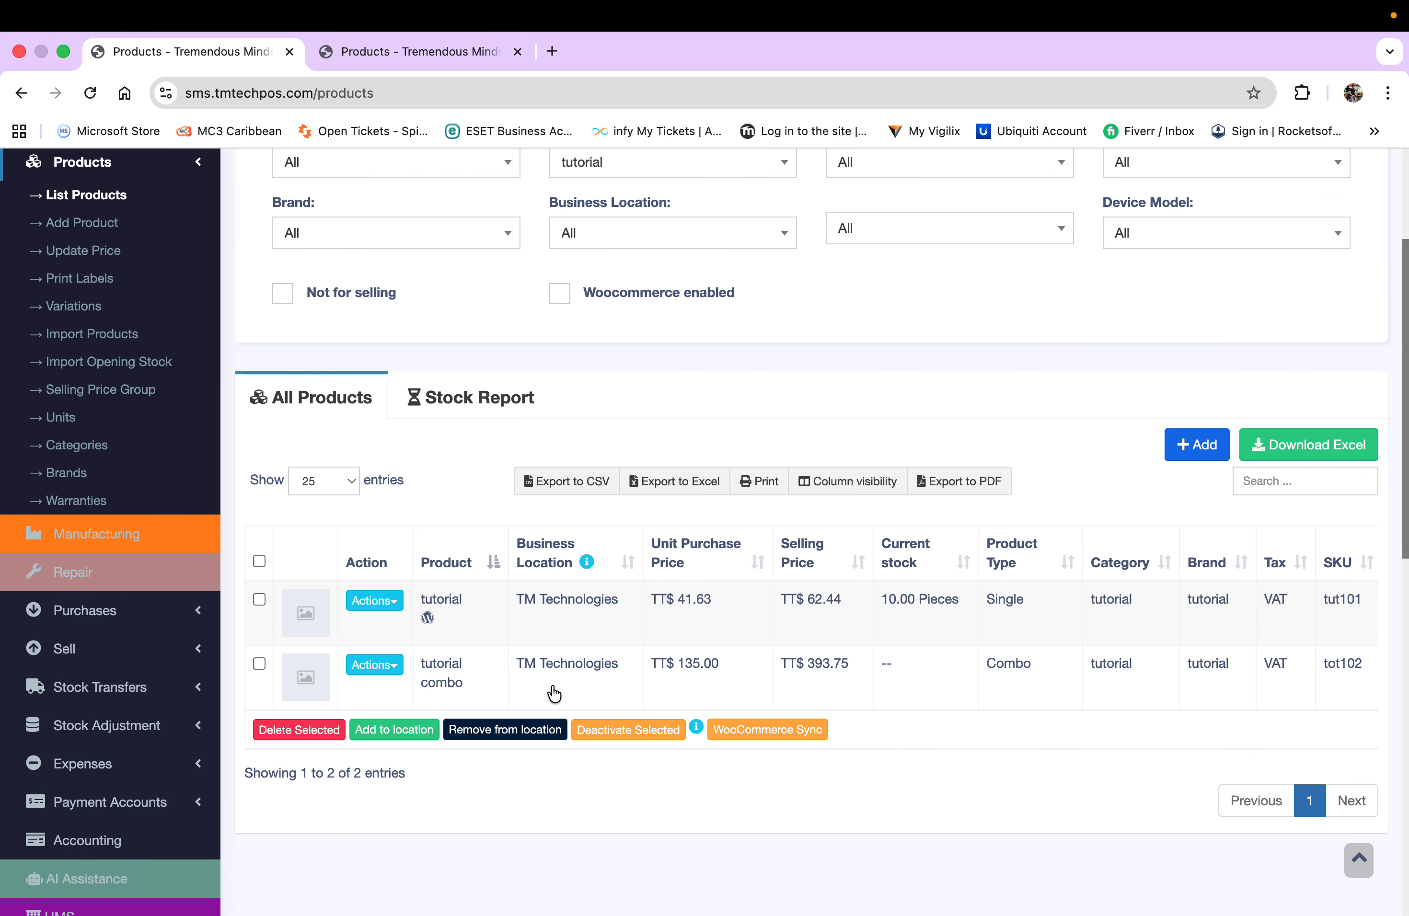
Step: Start a new product variation in the product variations section and name it "color"
{"action": "scroll", "coordinate": [651, 825], "scroll_direction": "up", "scroll_amount": 8}
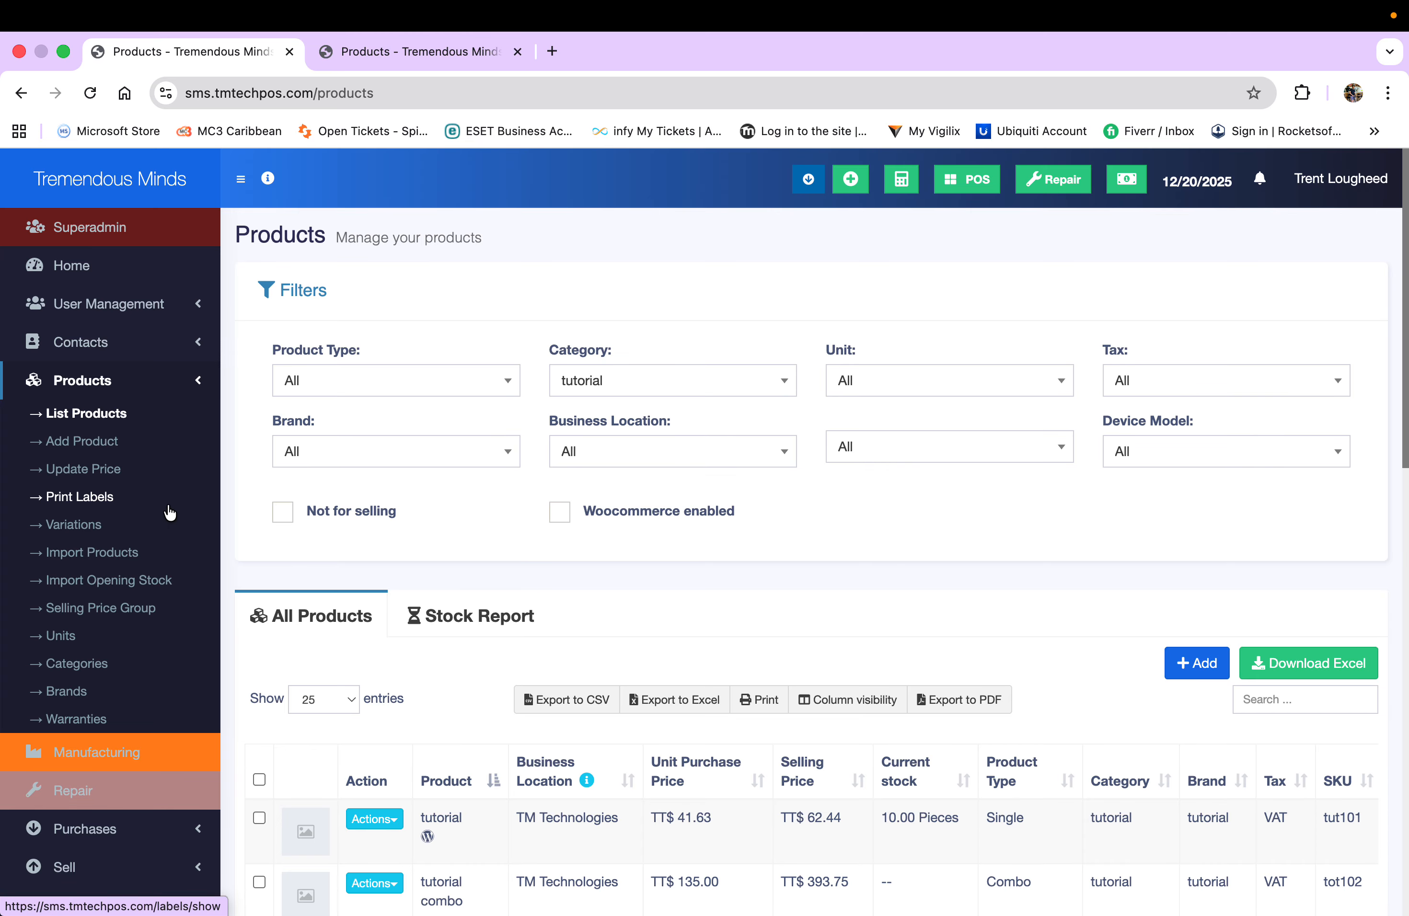
{"action": "left_click", "coordinate": [71, 526]}
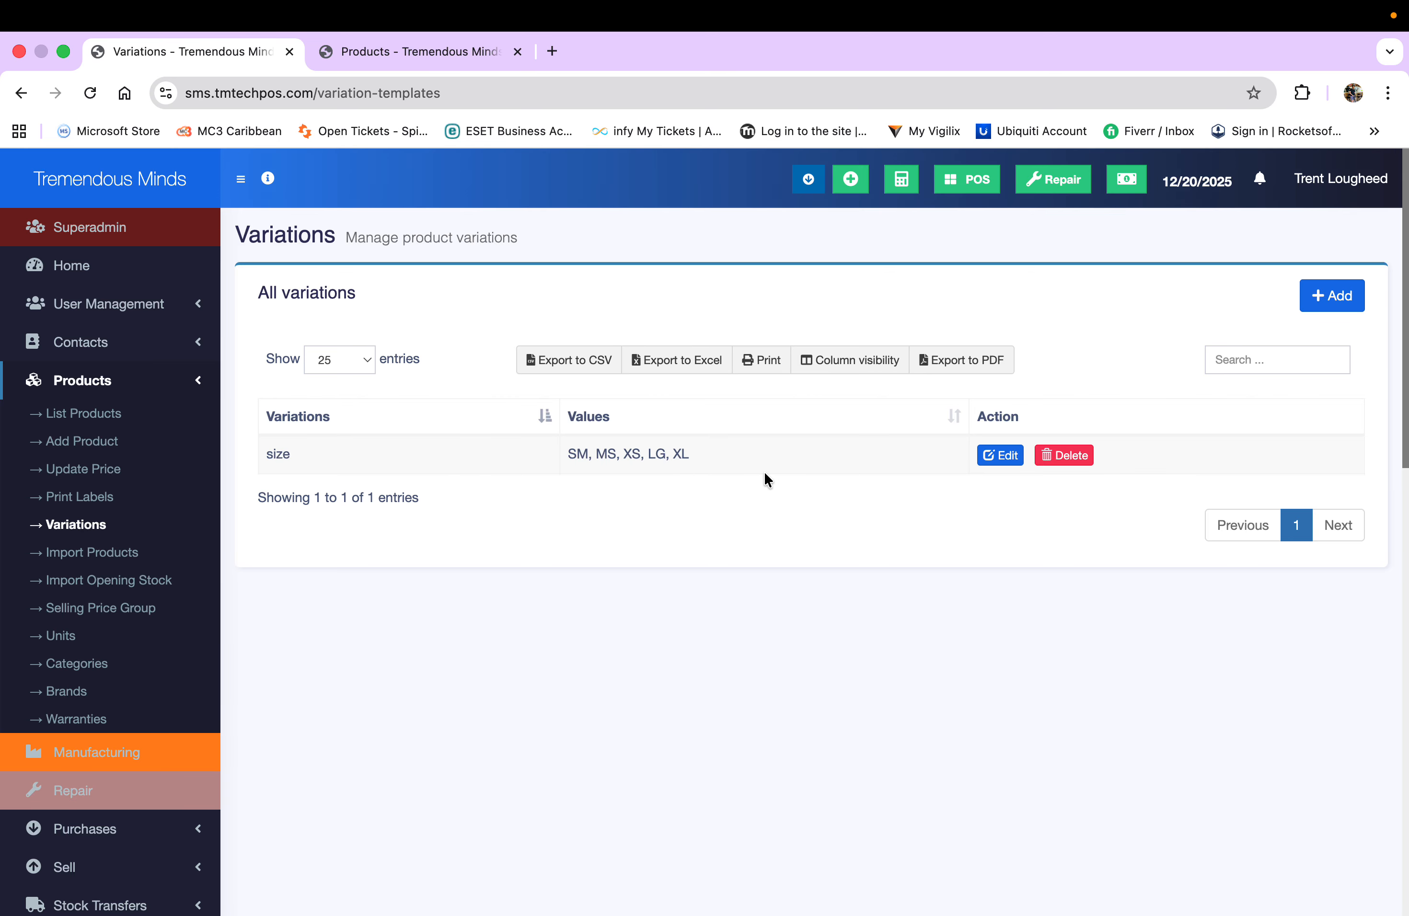
{"action": "left_click", "coordinate": [1316, 302]}
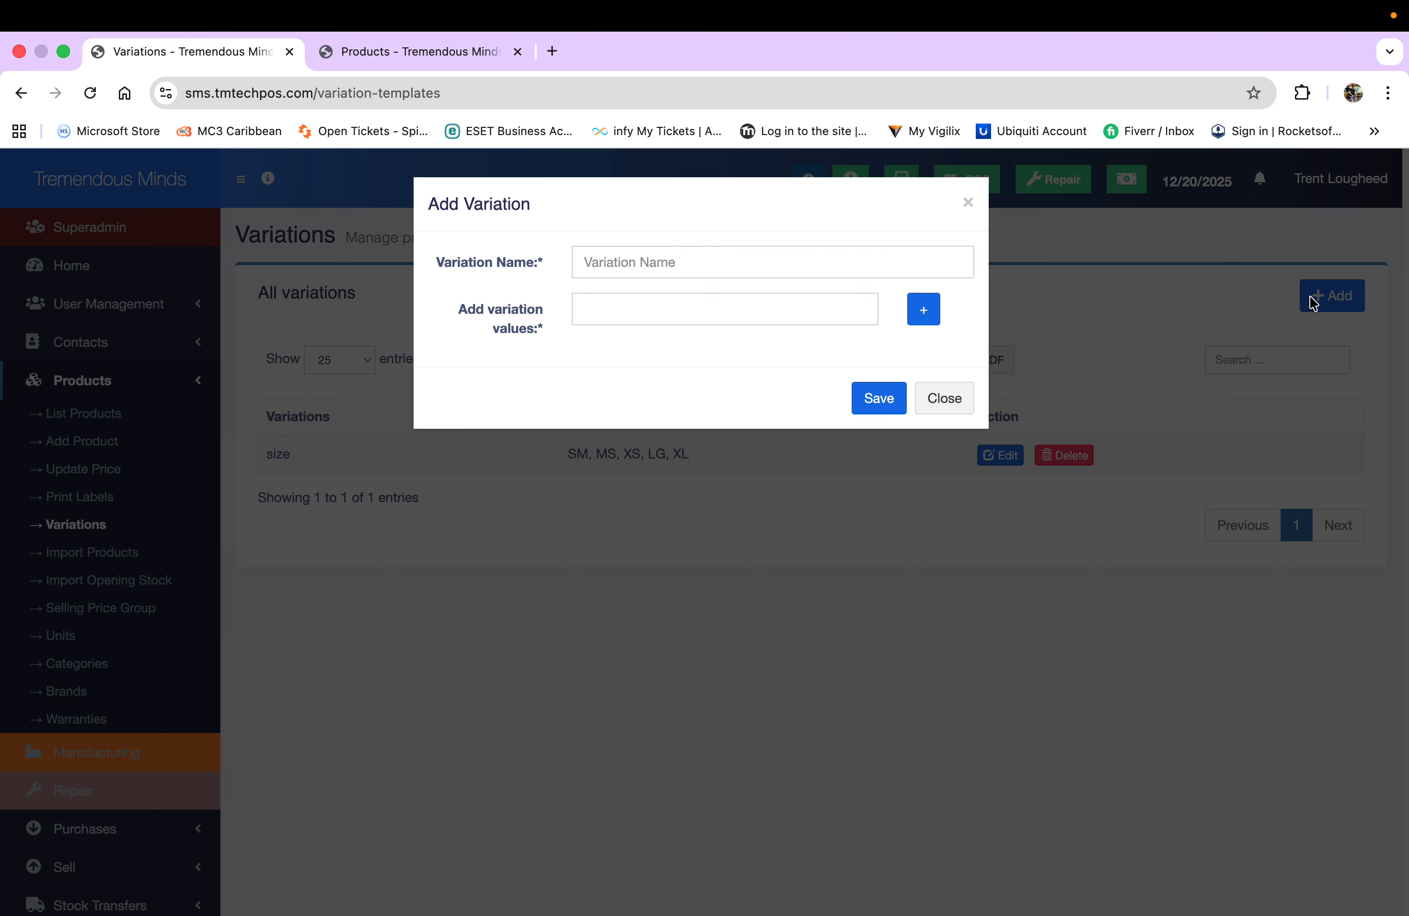
{"action": "left_click", "coordinate": [678, 264]}
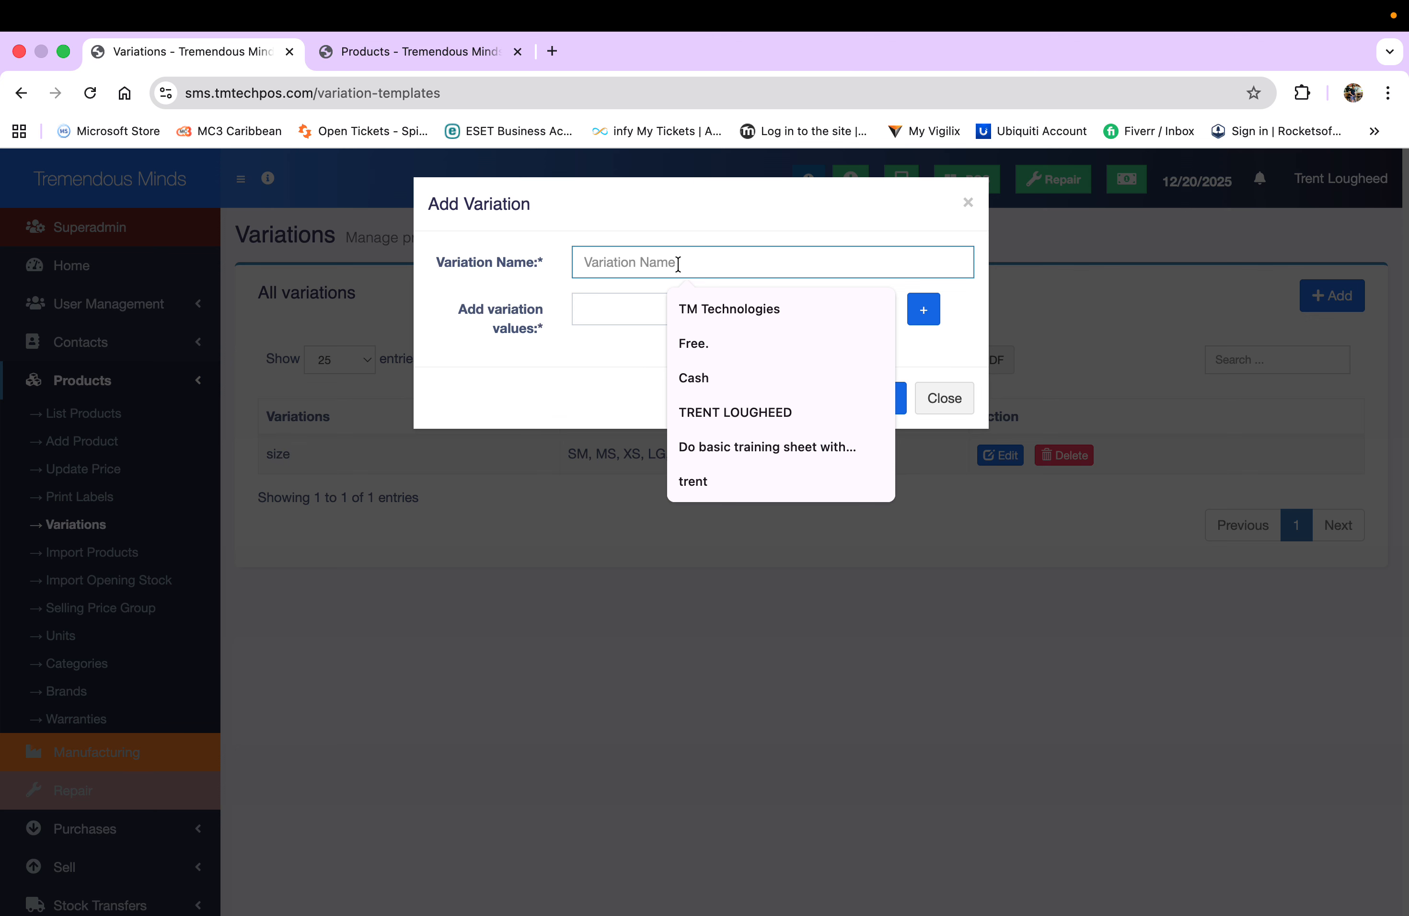
{"action": "type", "text": "color"}
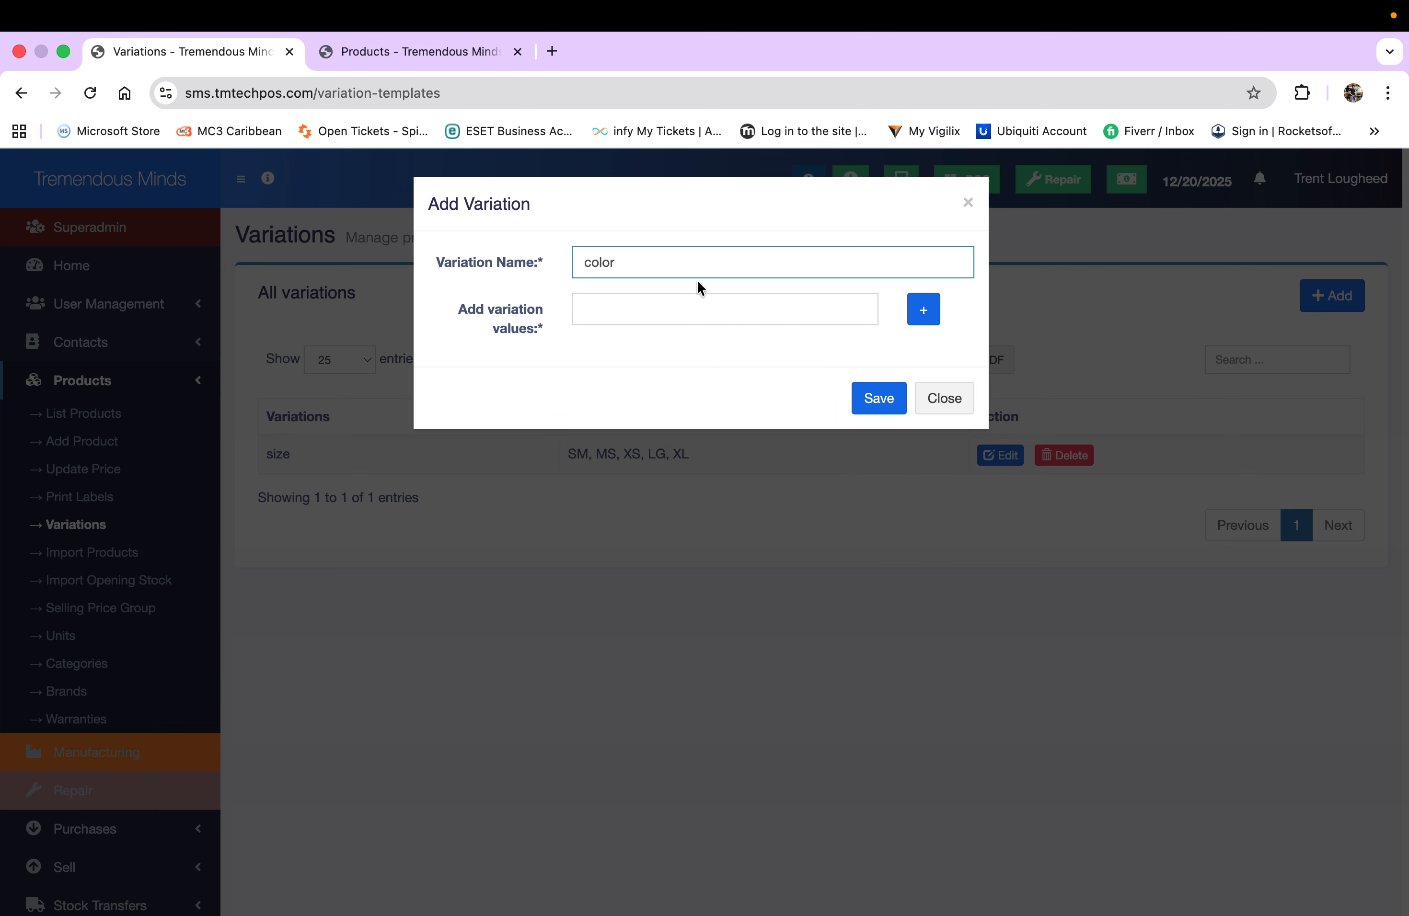
Step: Give the "color" variation the values black, yellow, blue and white, and save it
{"action": "left_click", "coordinate": [653, 308]}
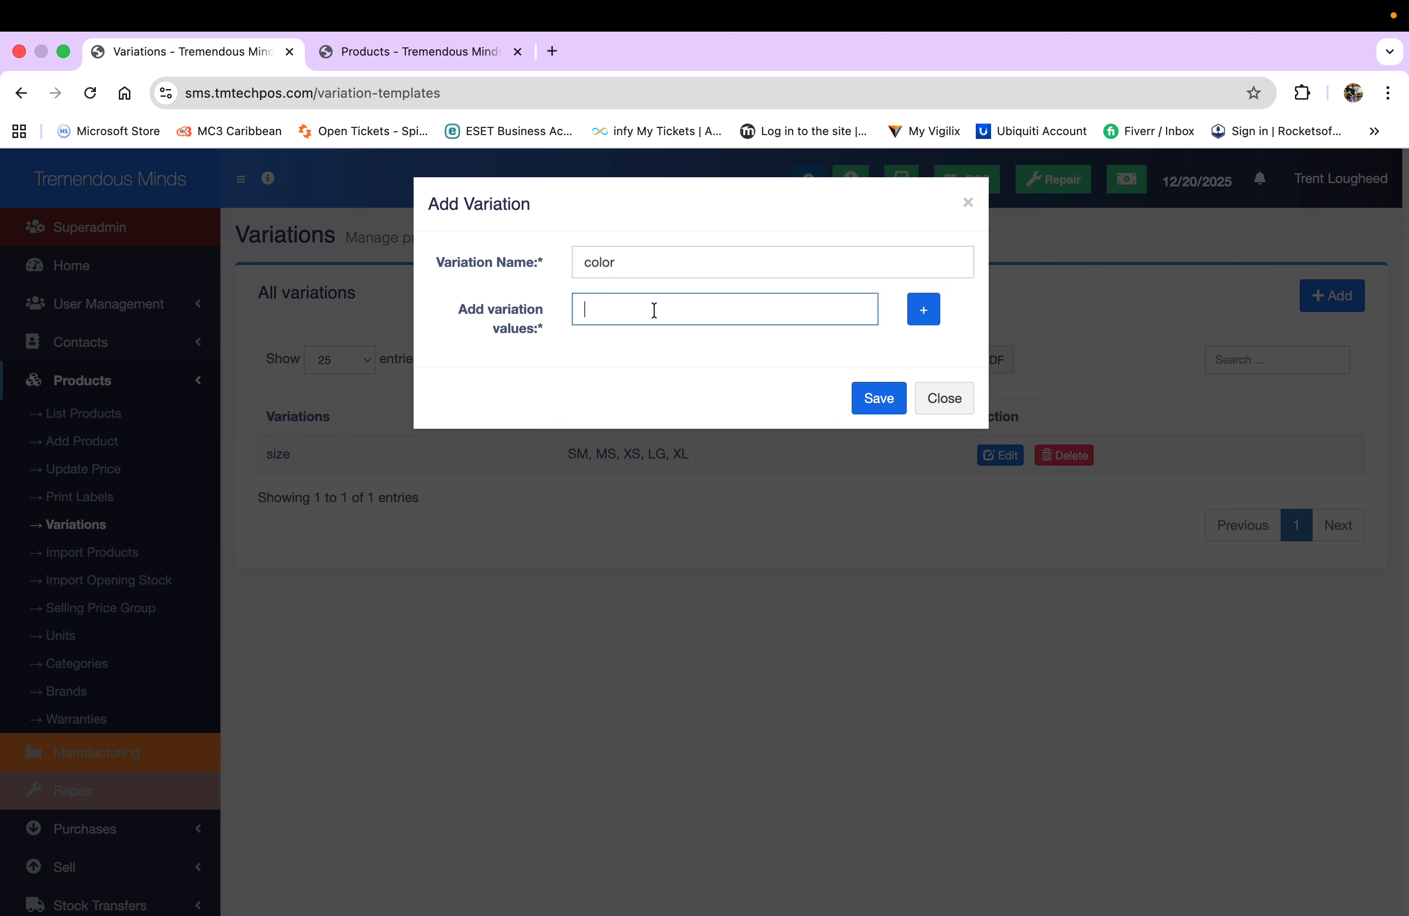
{"action": "type", "text": "black"}
{"action": "left_click", "coordinate": [927, 309]}
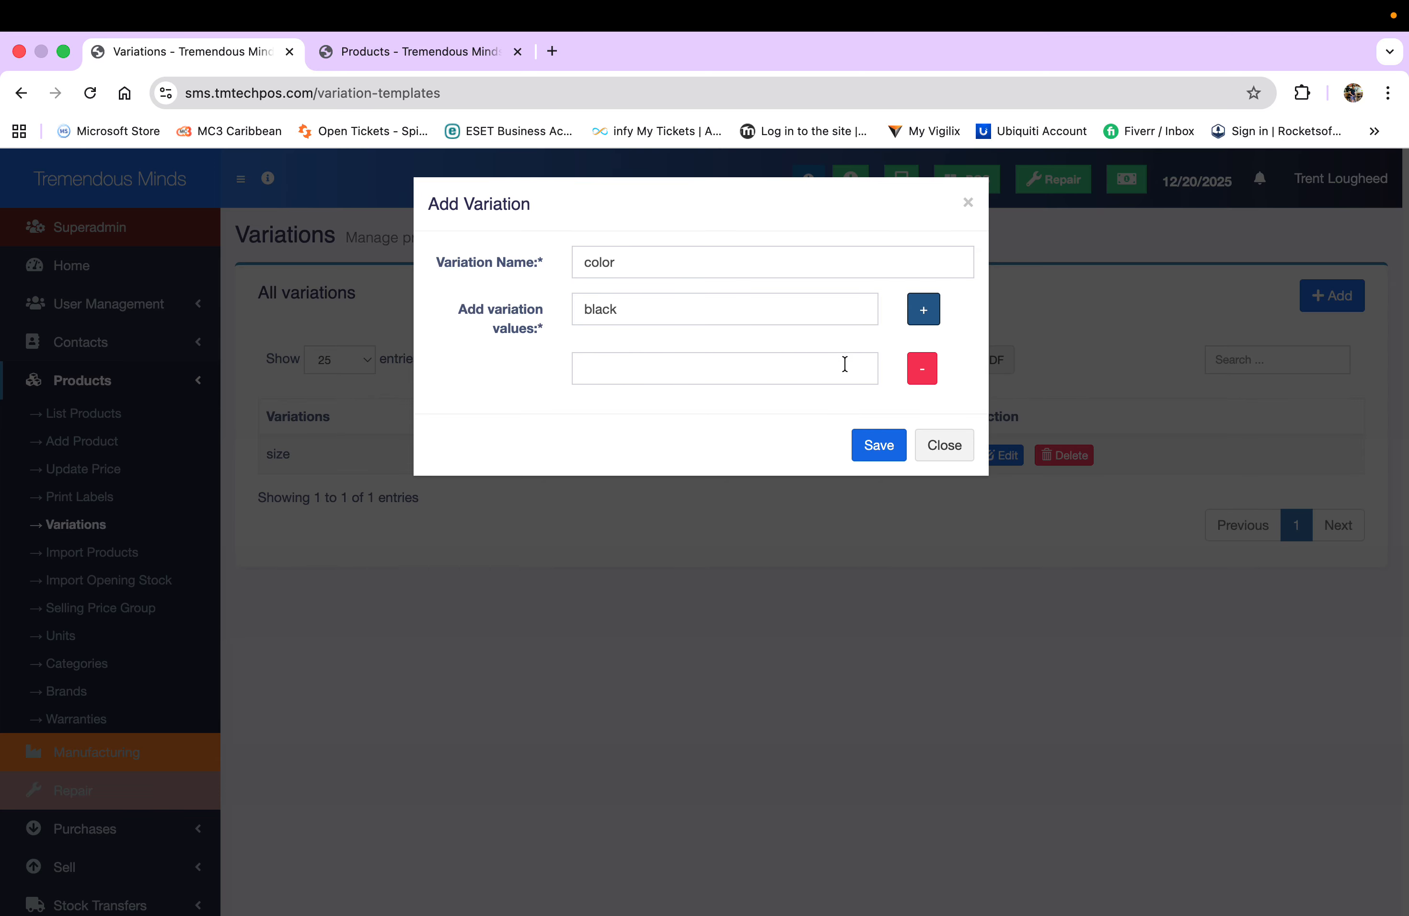
{"action": "left_click", "coordinate": [753, 379]}
{"action": "type", "text": "yello"}
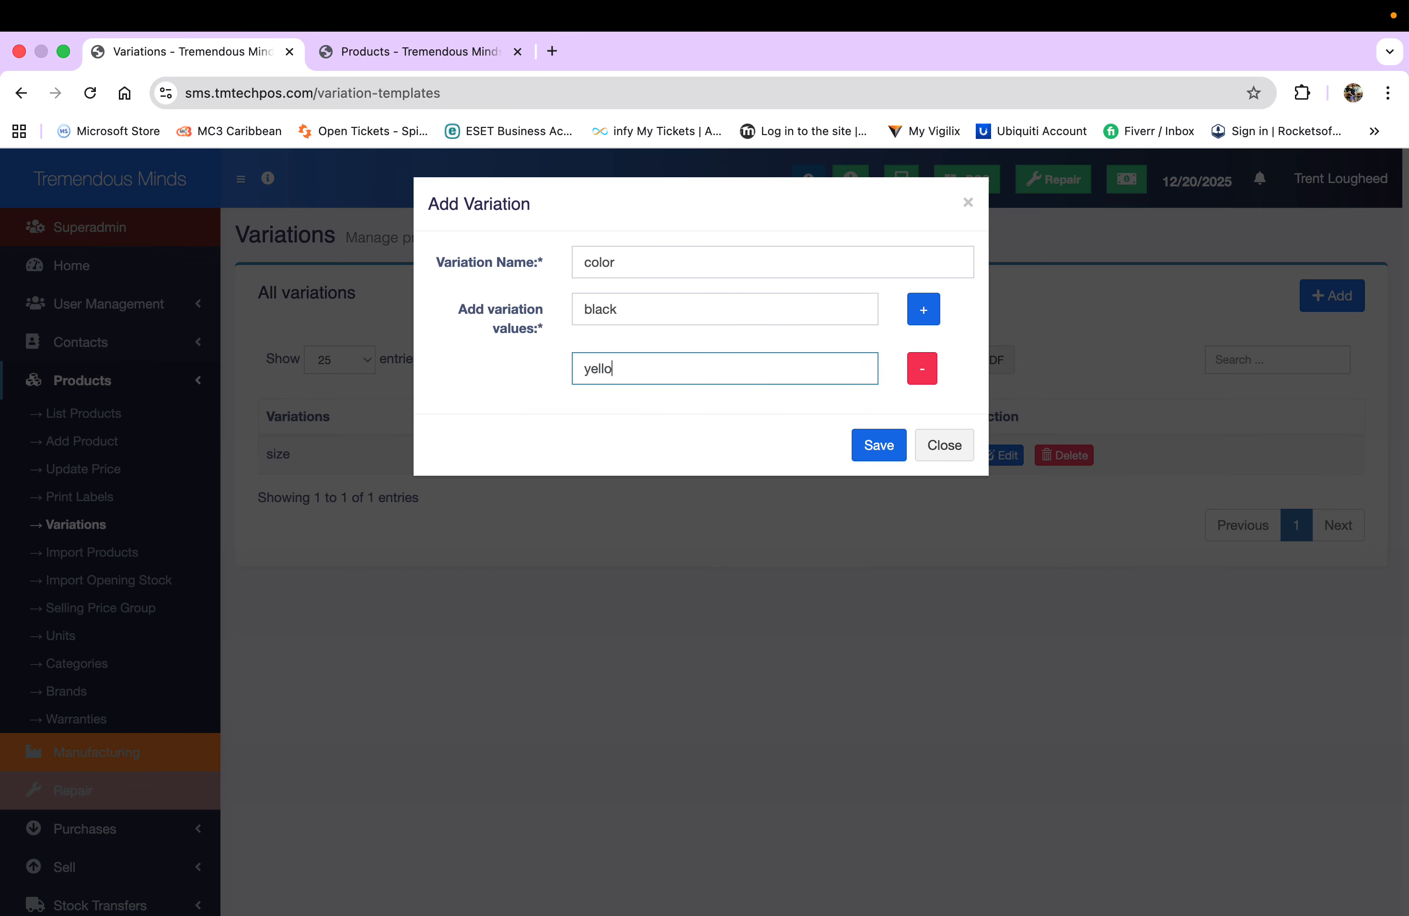
{"action": "type", "text": "w"}
{"action": "left_click", "coordinate": [922, 310]}
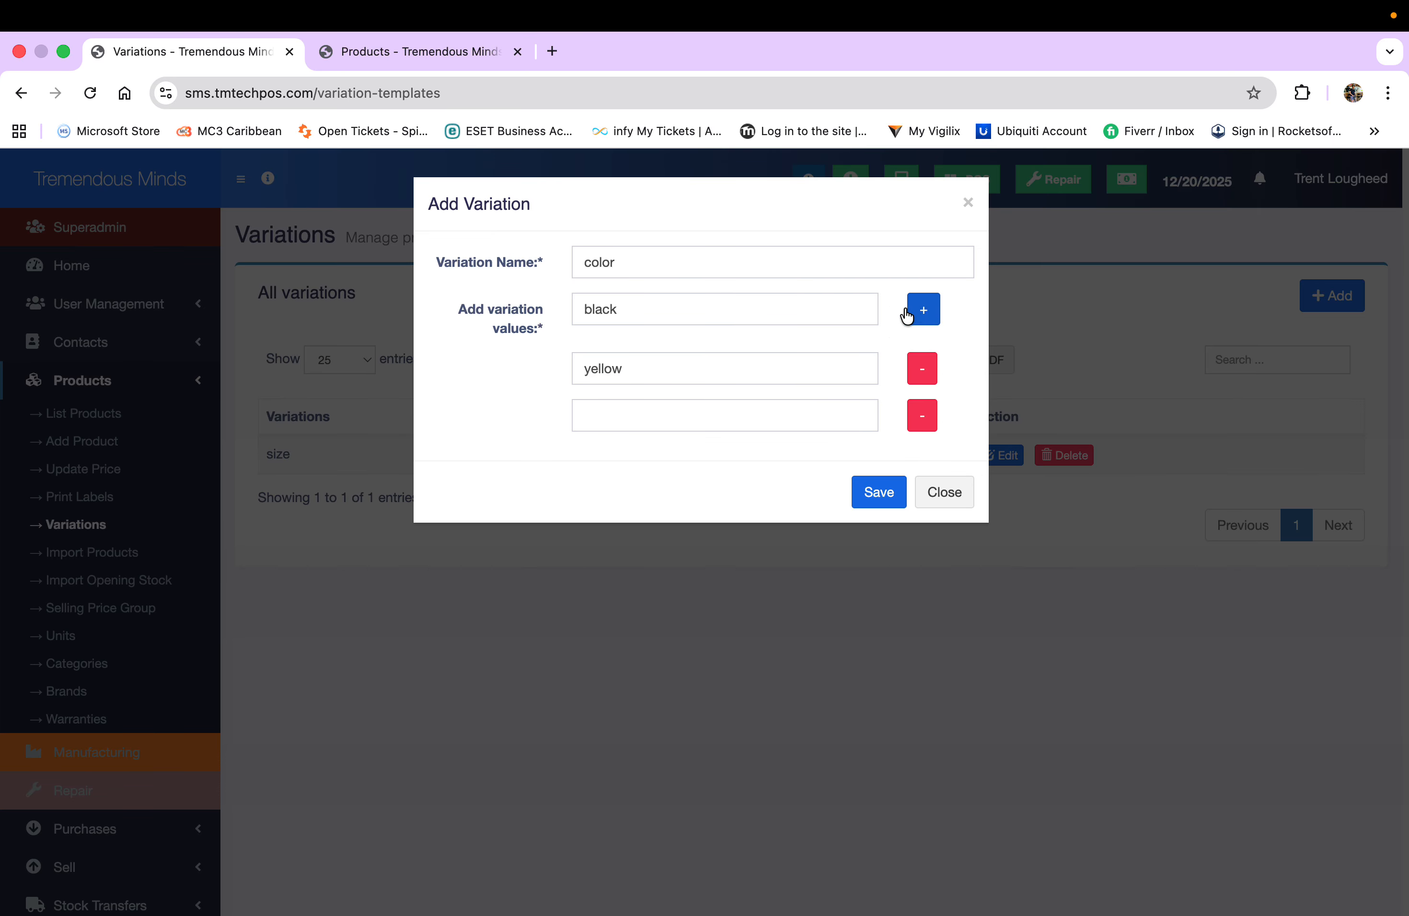
{"action": "left_click", "coordinate": [677, 421]}
{"action": "type", "text": "blue"}
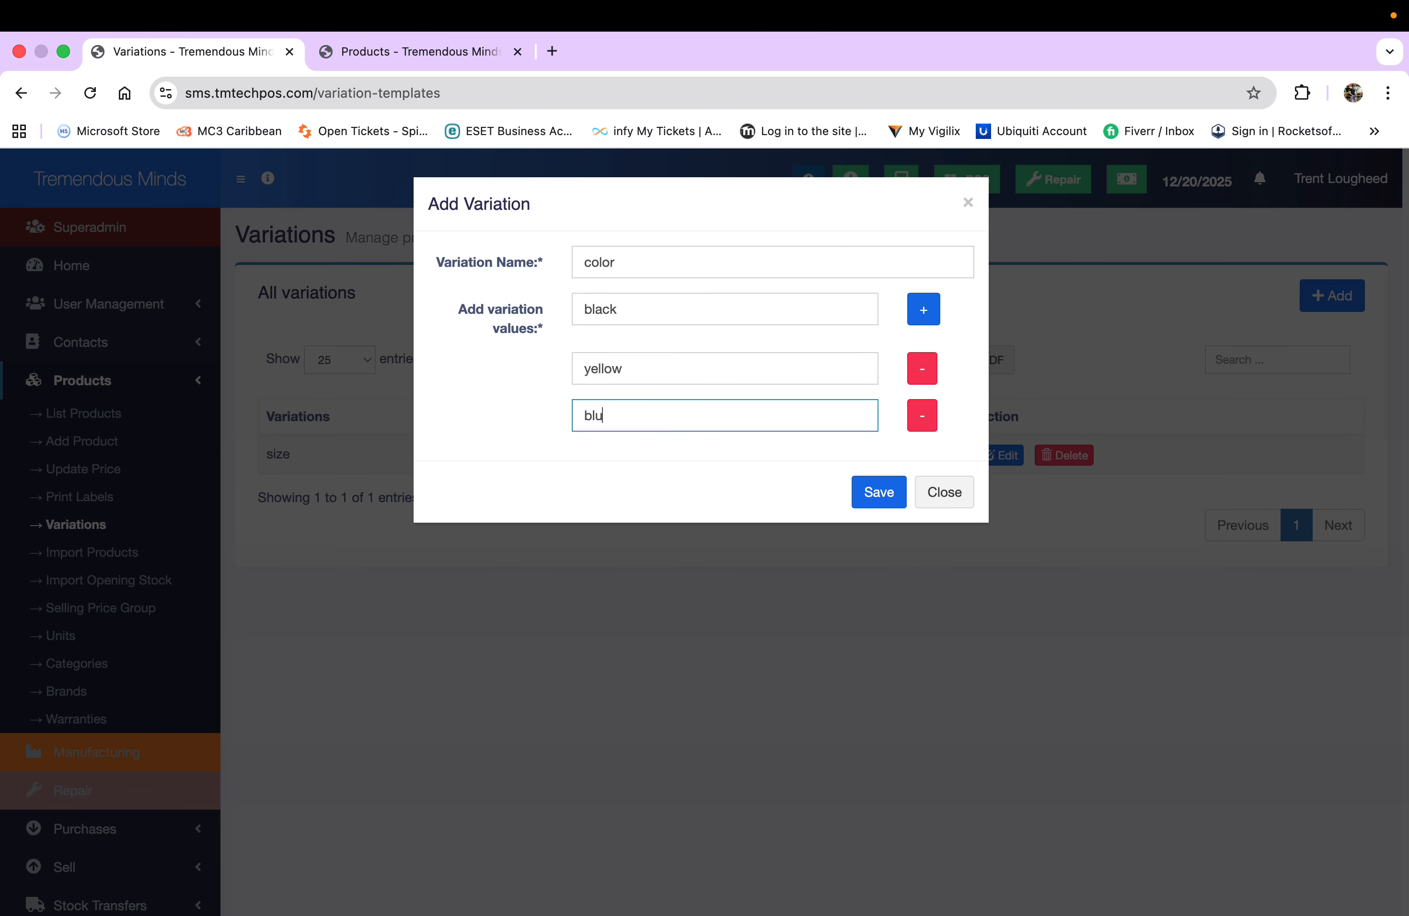
{"action": "left_click", "coordinate": [919, 312]}
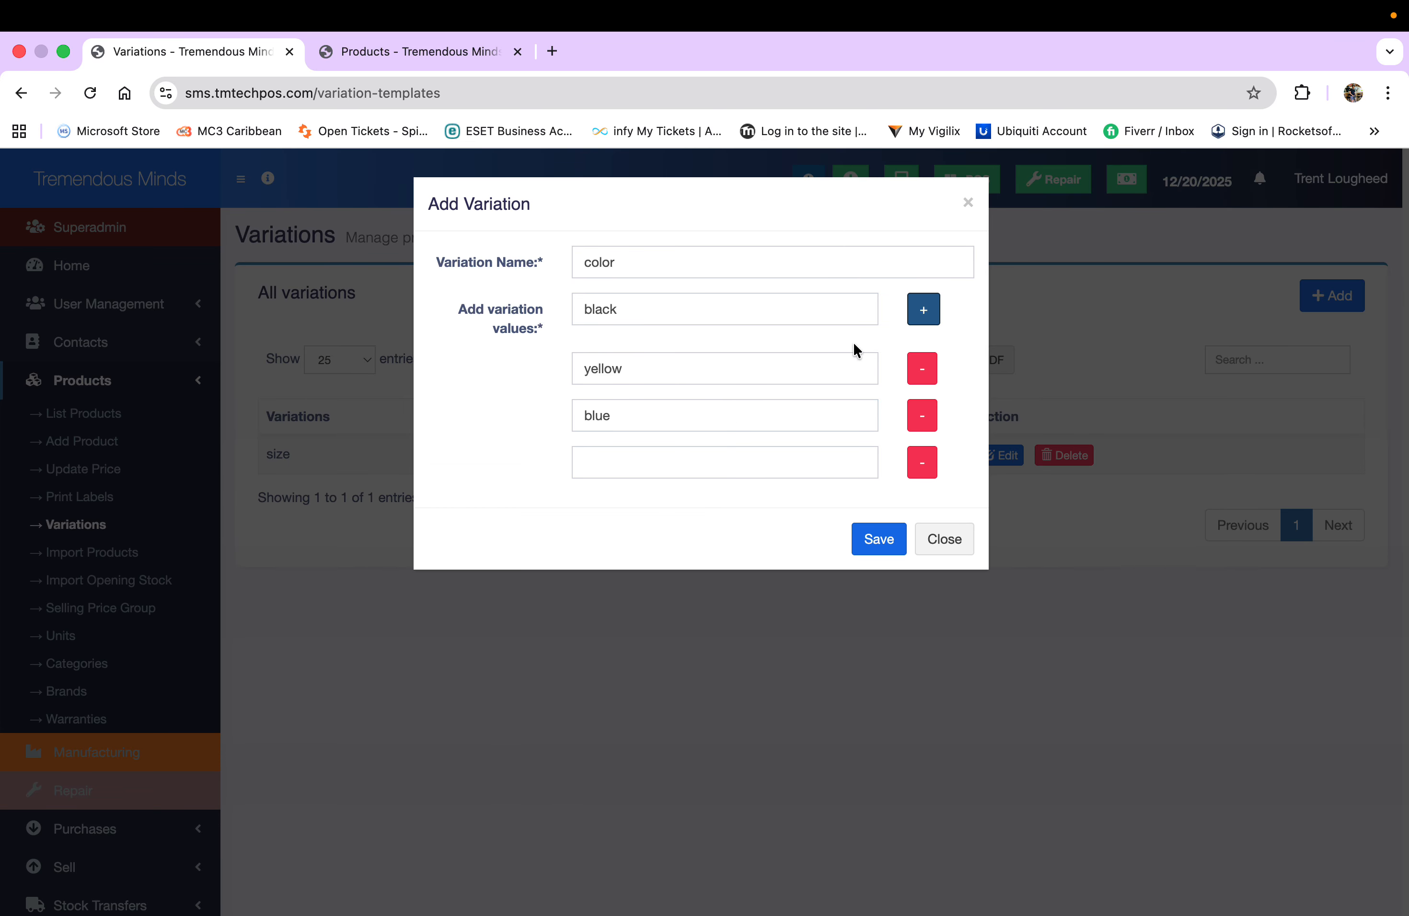
{"action": "left_click", "coordinate": [657, 459]}
{"action": "type", "text": "white"}
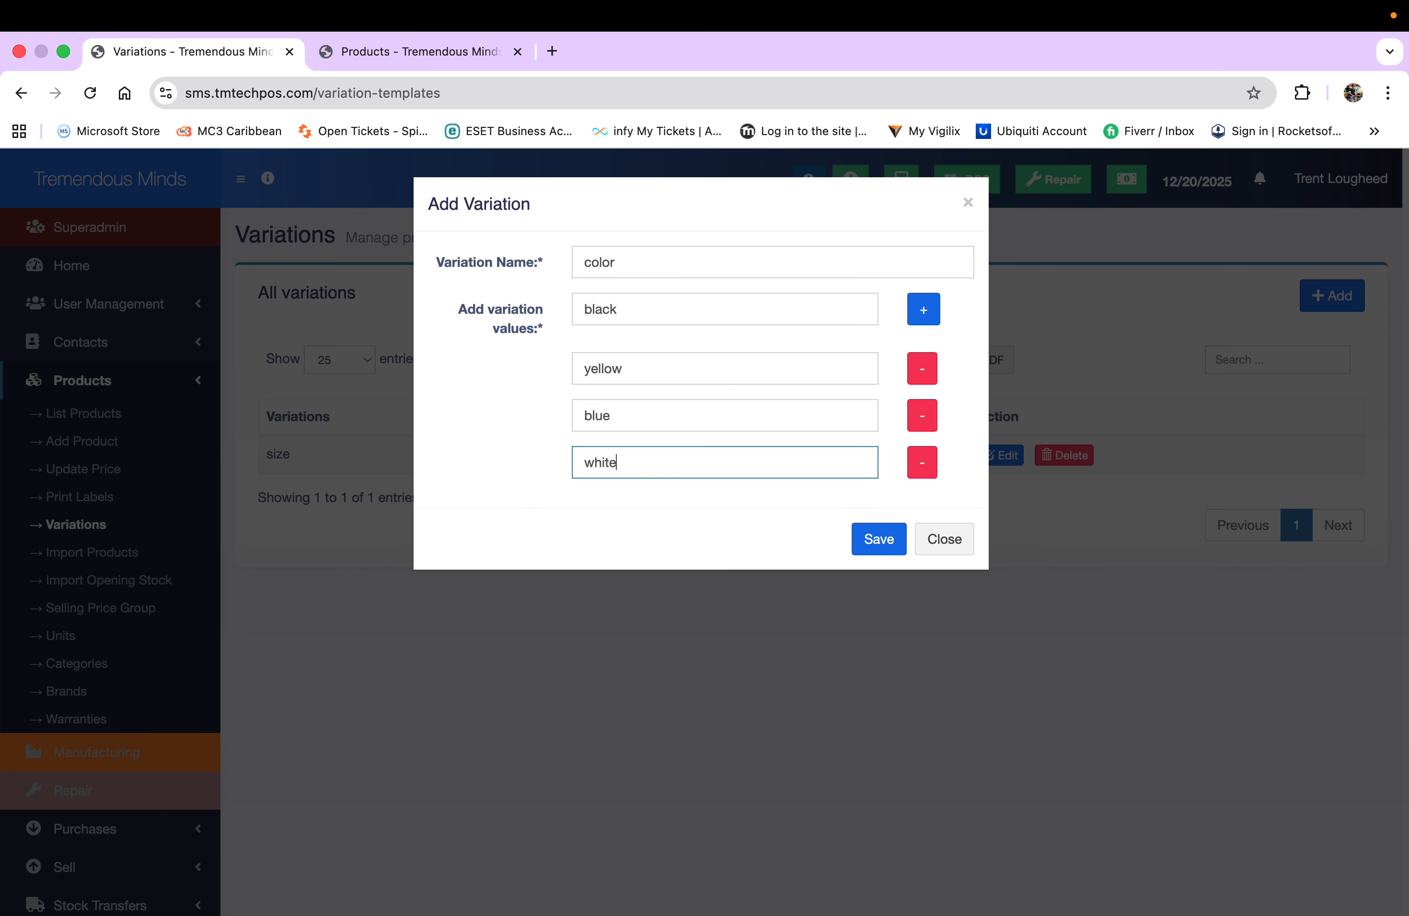
{"action": "left_click", "coordinate": [880, 539]}
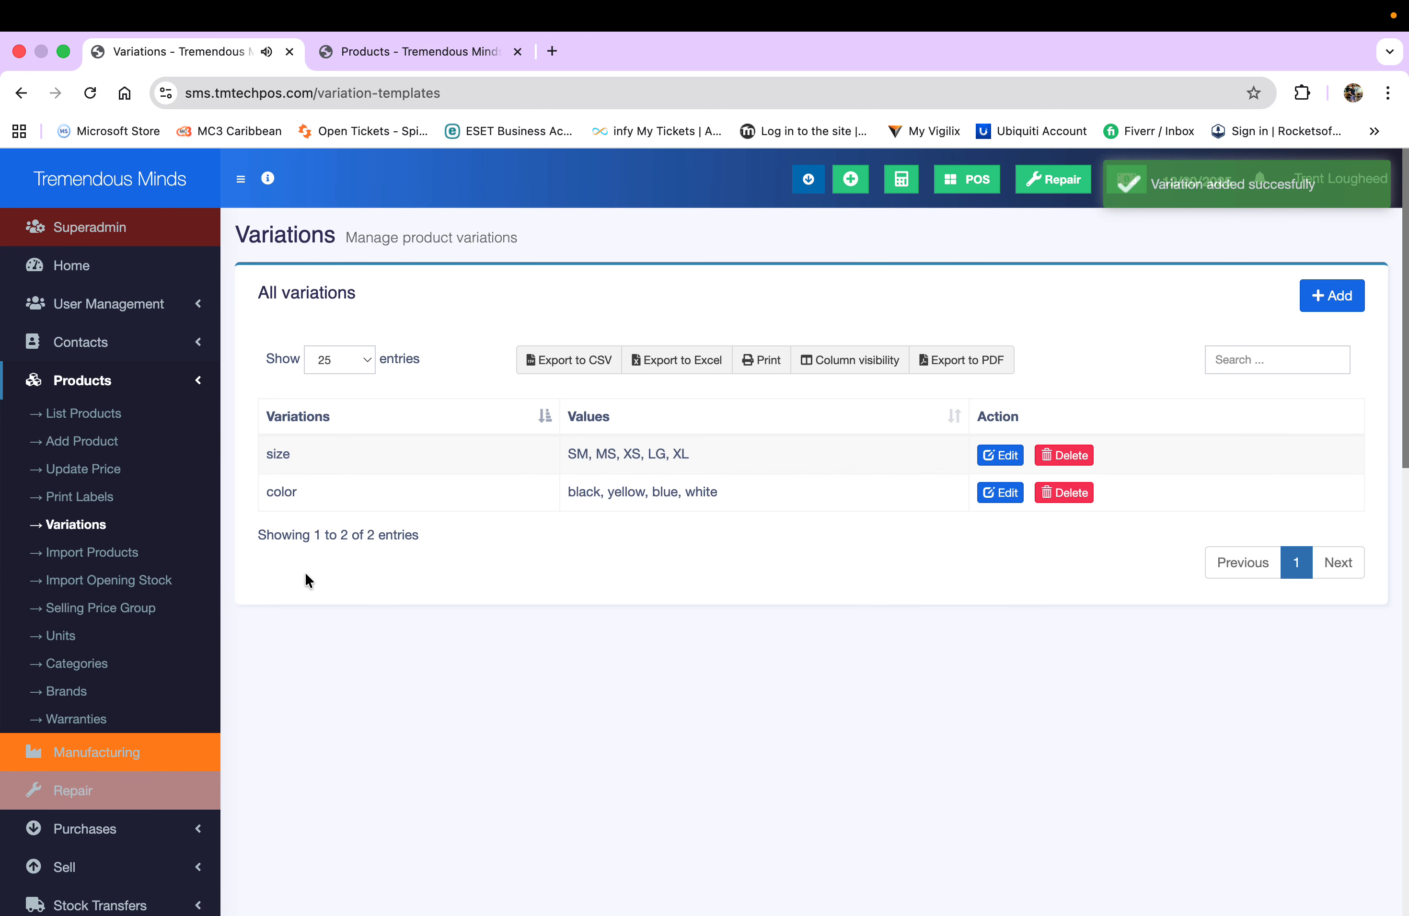
Step: Start adding a new product and name it "tutorial V-neck T-shirt"
{"action": "left_click", "coordinate": [106, 443]}
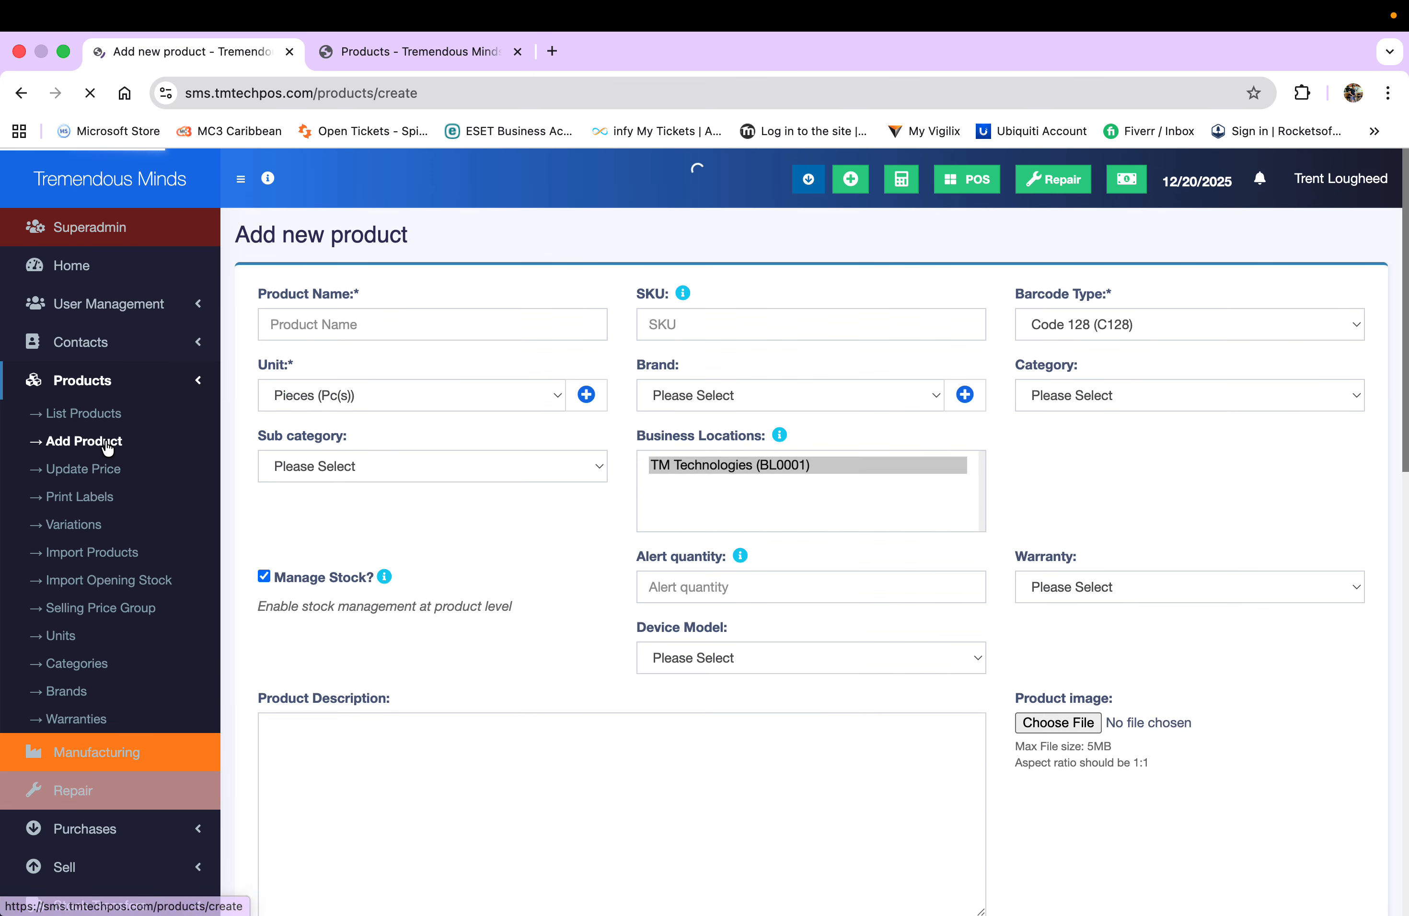
{"action": "left_click", "coordinate": [342, 321]}
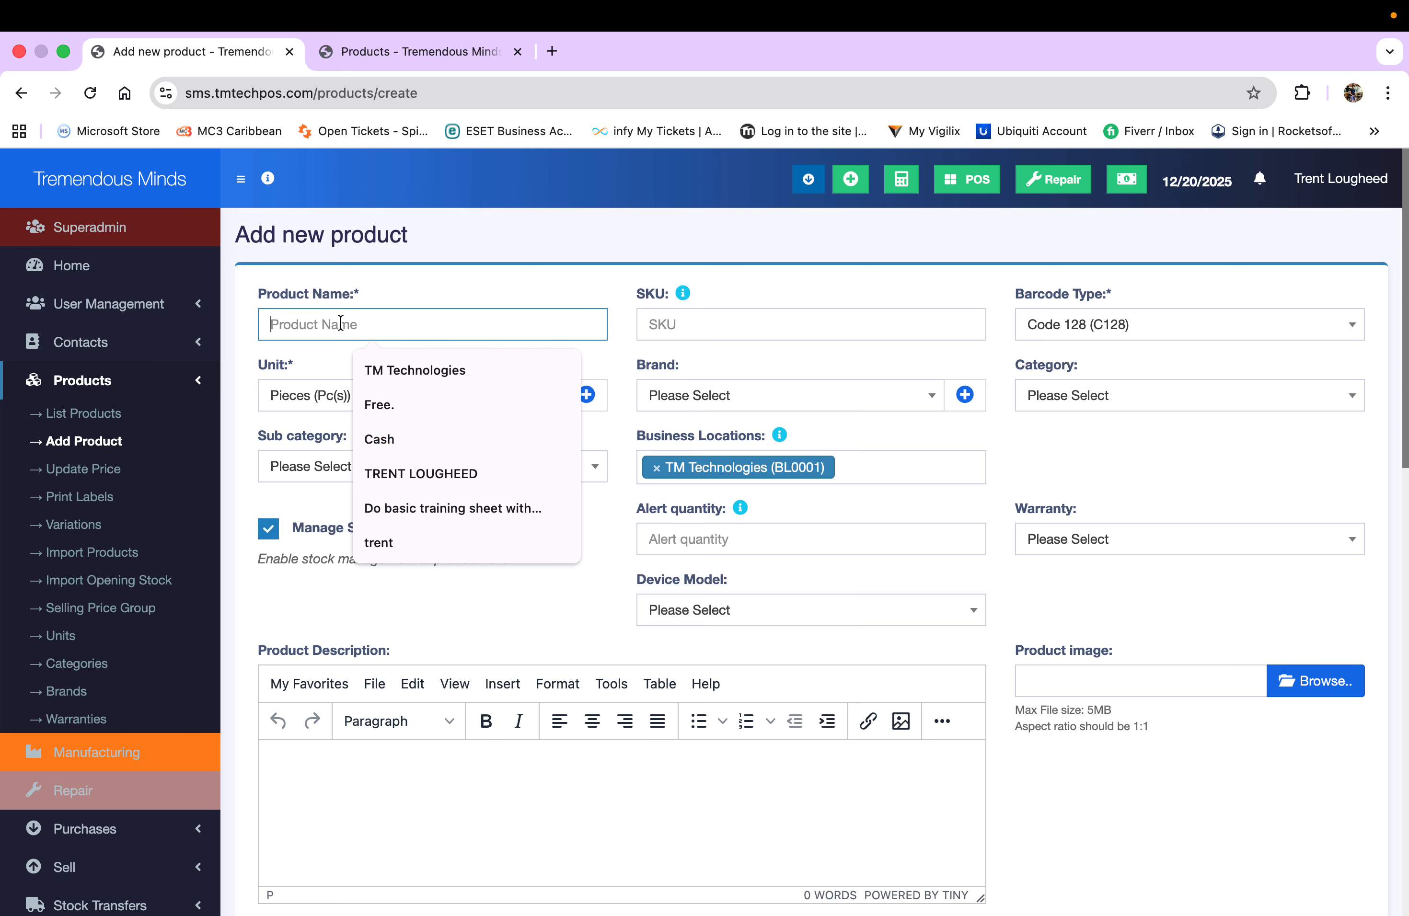
{"action": "type", "text": "tutorial"}
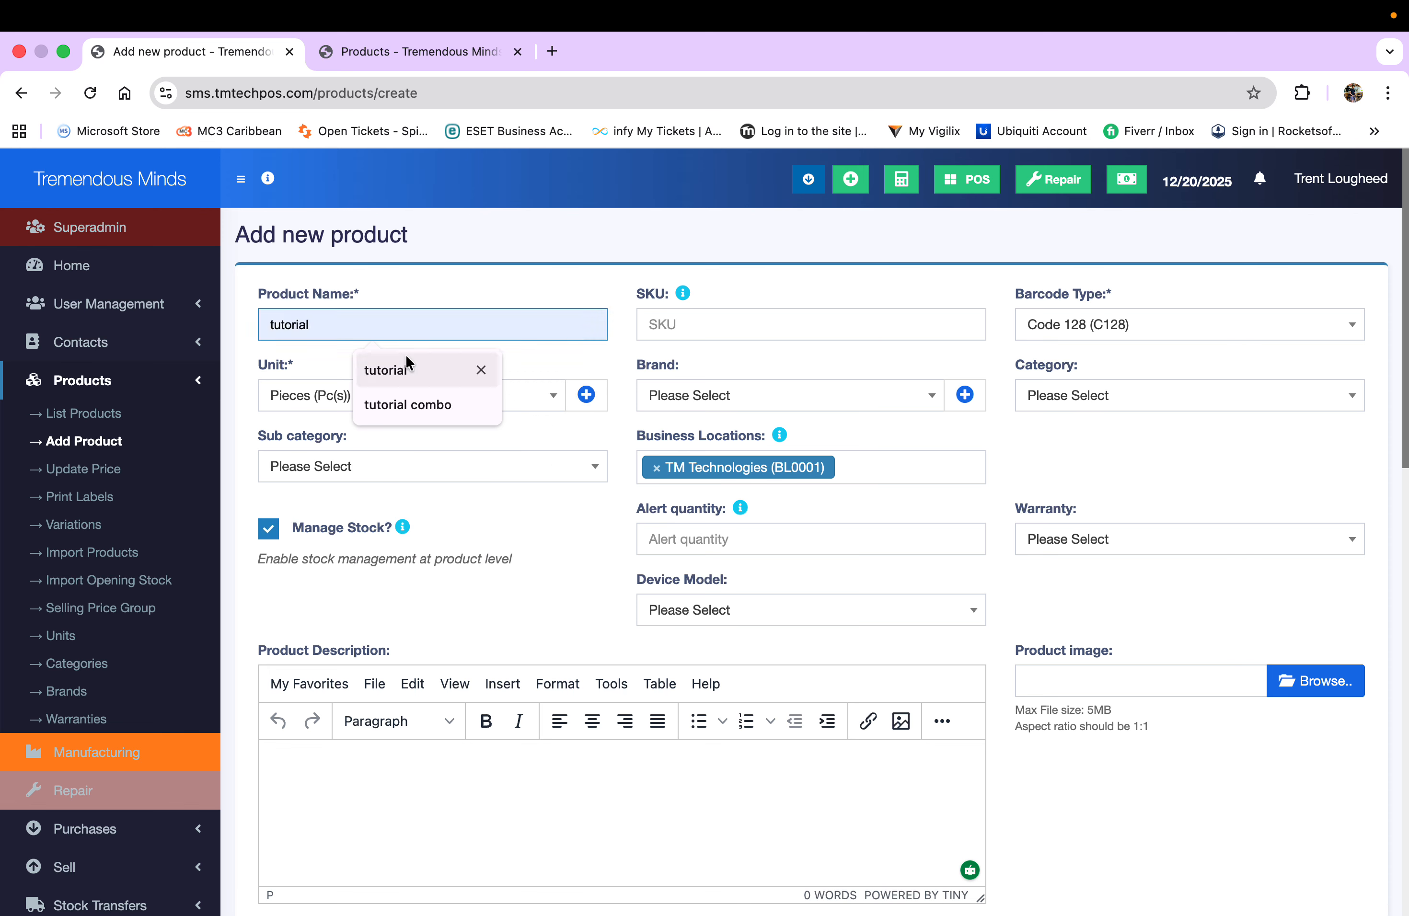
{"action": "left_click", "coordinate": [402, 370]}
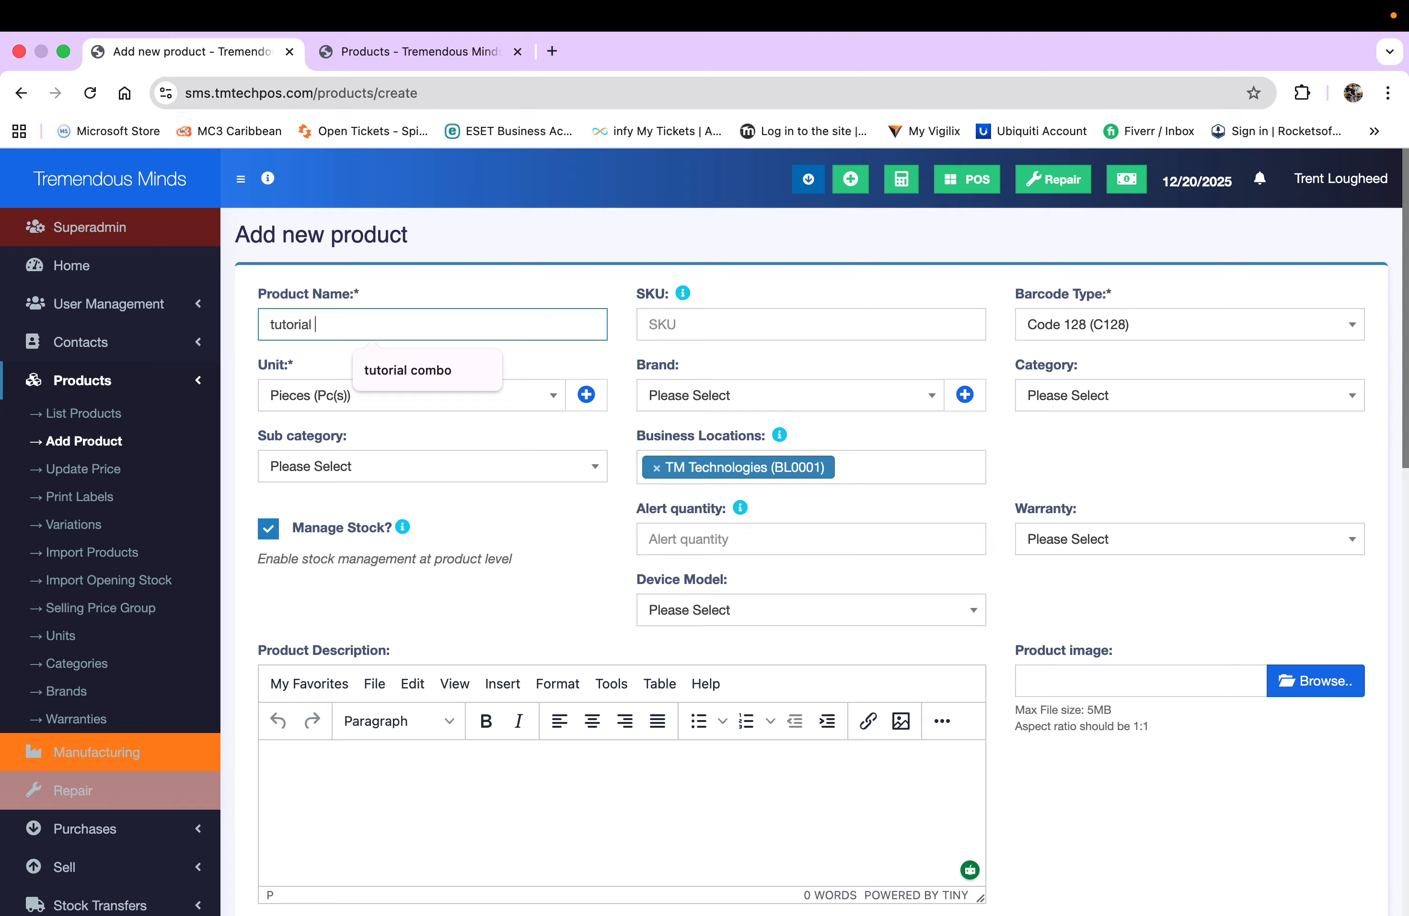
{"action": "type", "text": "V"}
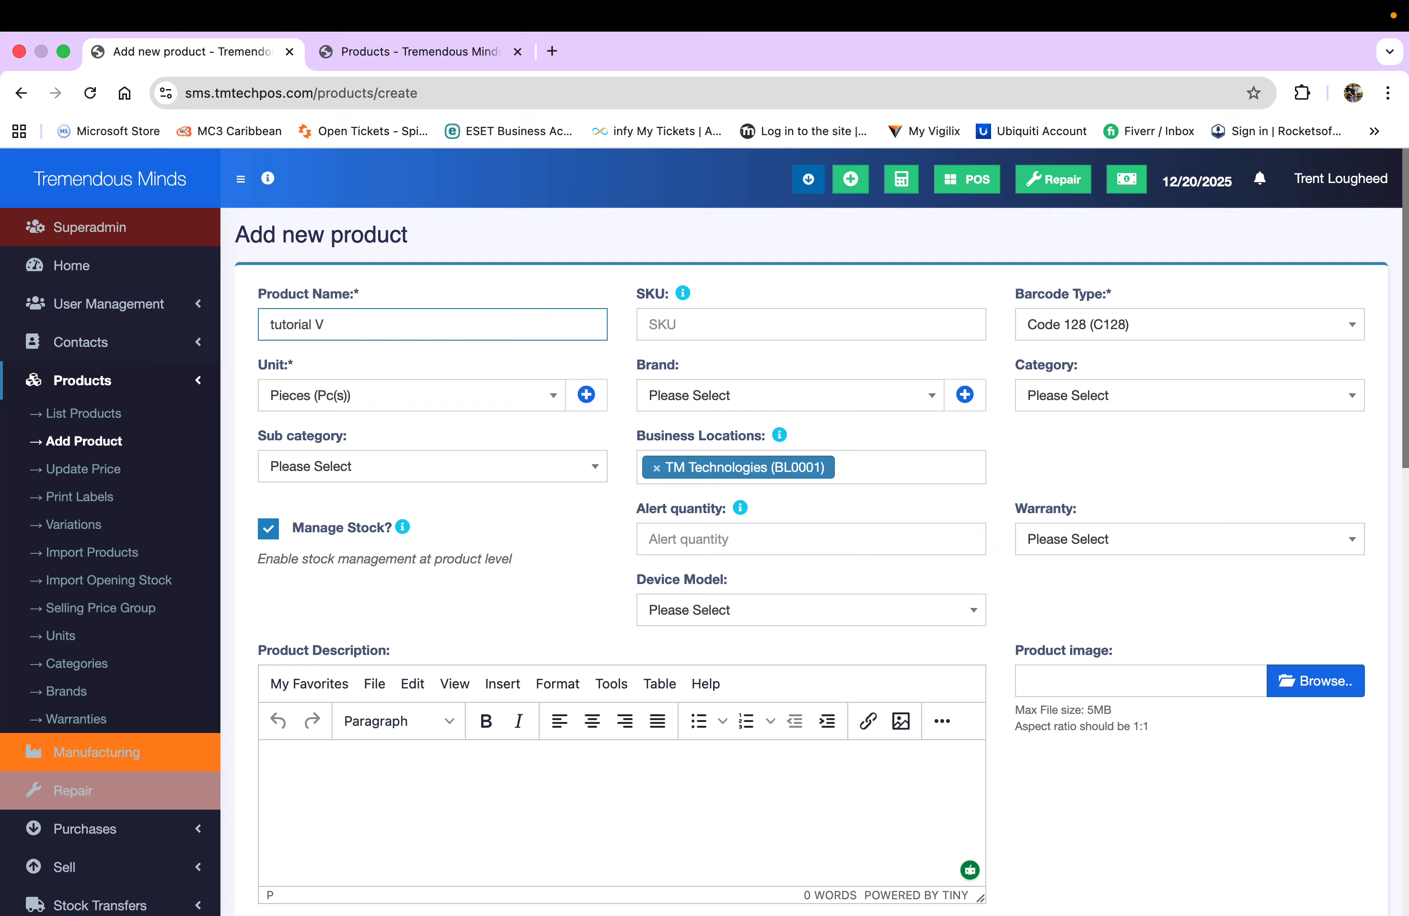
{"action": "type", "text": "-neck T-shirt"}
Step: Set the SKU of the new T-shirt product to tutv101
{"action": "left_click", "coordinate": [670, 323]}
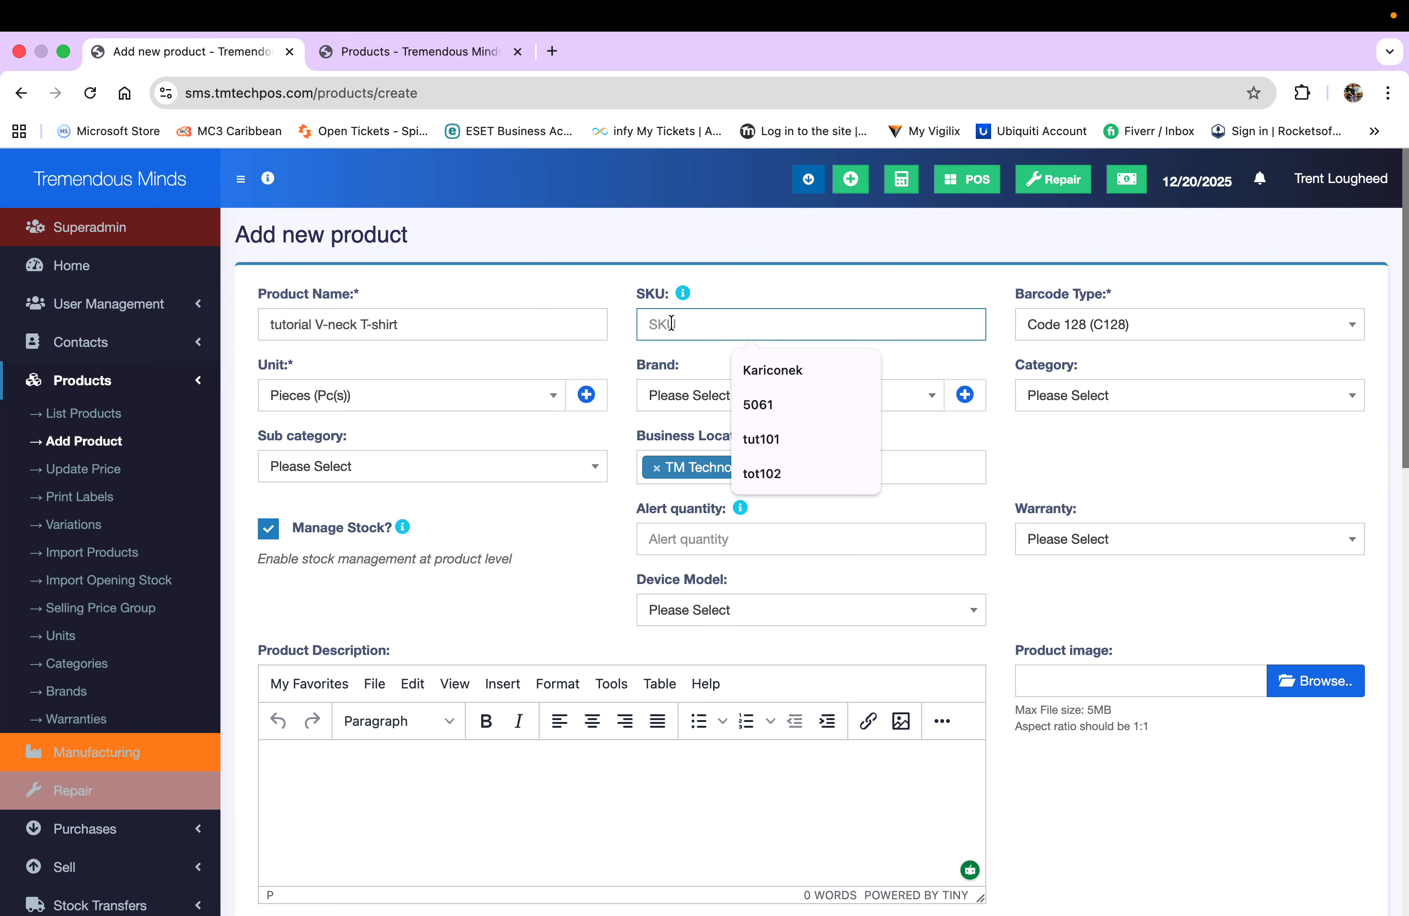
{"action": "type", "text": "t"}
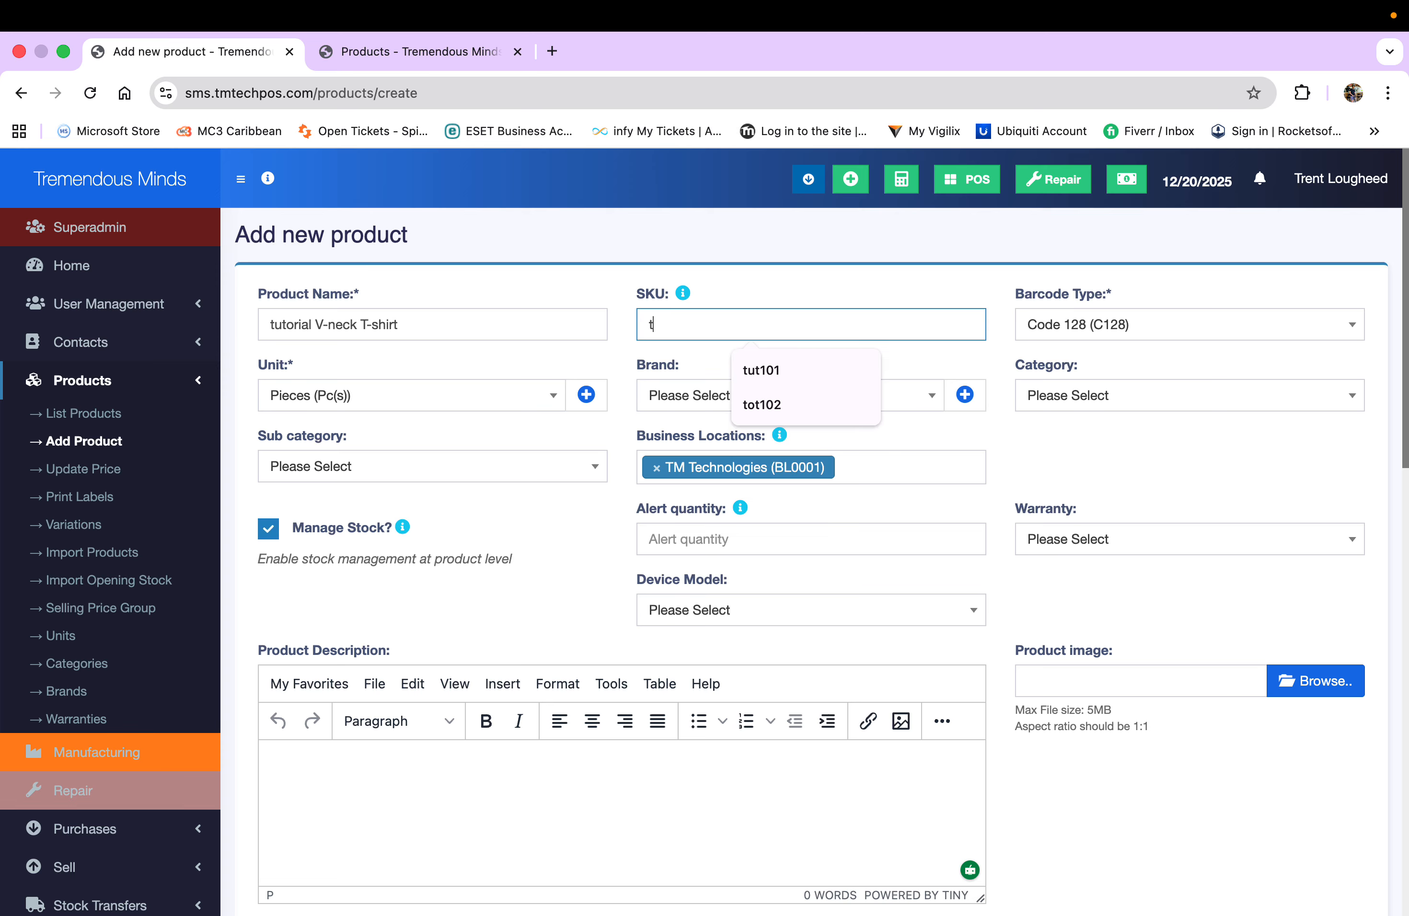
{"action": "type", "text": "ut"}
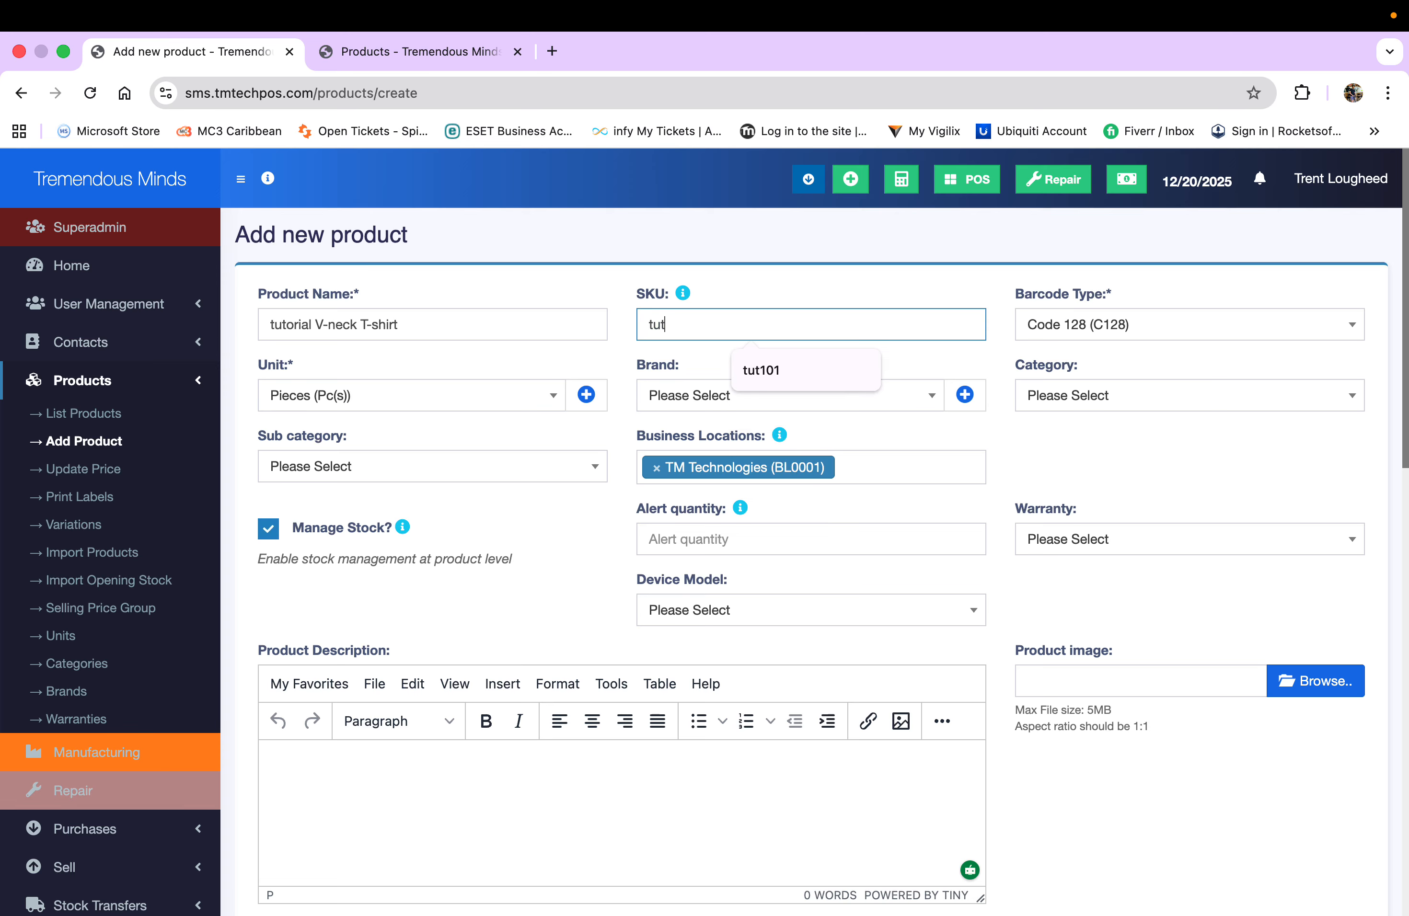
{"action": "type", "text": "v"}
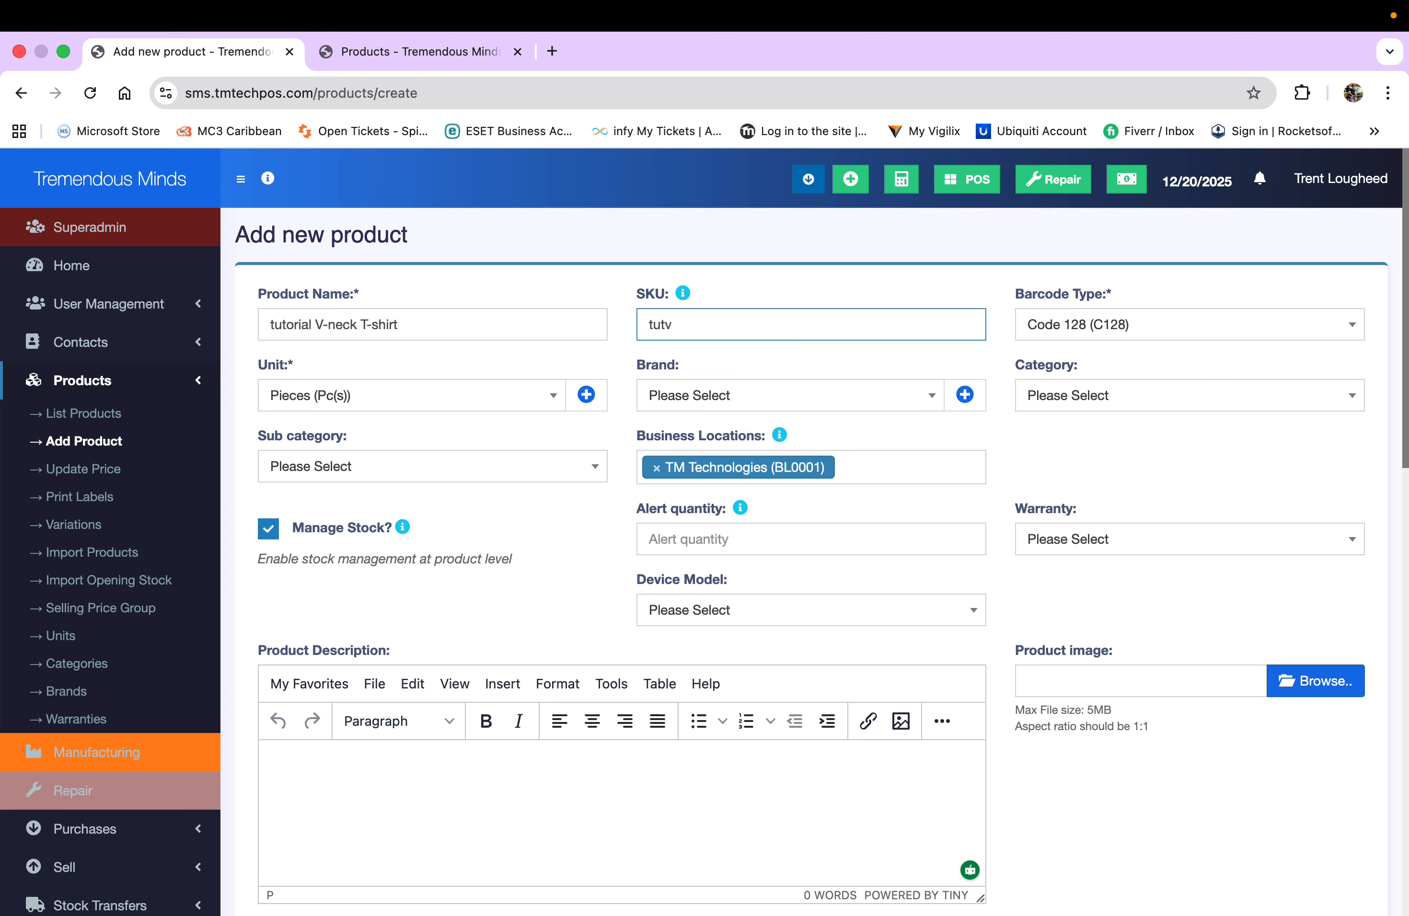
{"action": "type", "text": "101"}
Step: Assign the T-shirt product to the "tutorial" brand and the "tutorial" category
{"action": "scroll", "coordinate": [566, 533], "scroll_direction": "down", "scroll_amount": 5}
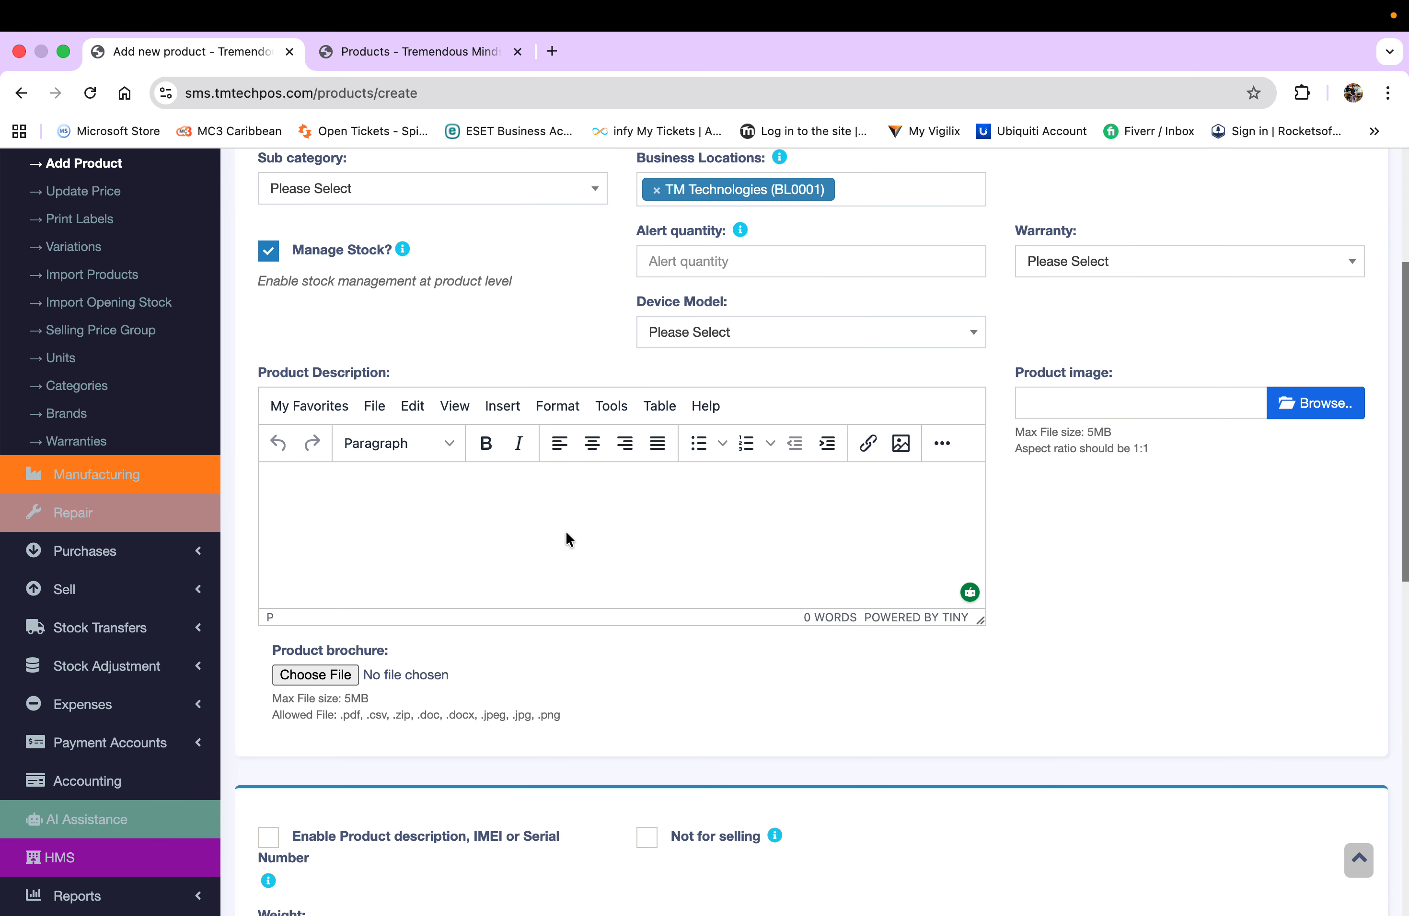
{"action": "scroll", "coordinate": [566, 531], "scroll_direction": "down", "scroll_amount": 2}
{"action": "scroll", "coordinate": [632, 591], "scroll_direction": "down", "scroll_amount": 3}
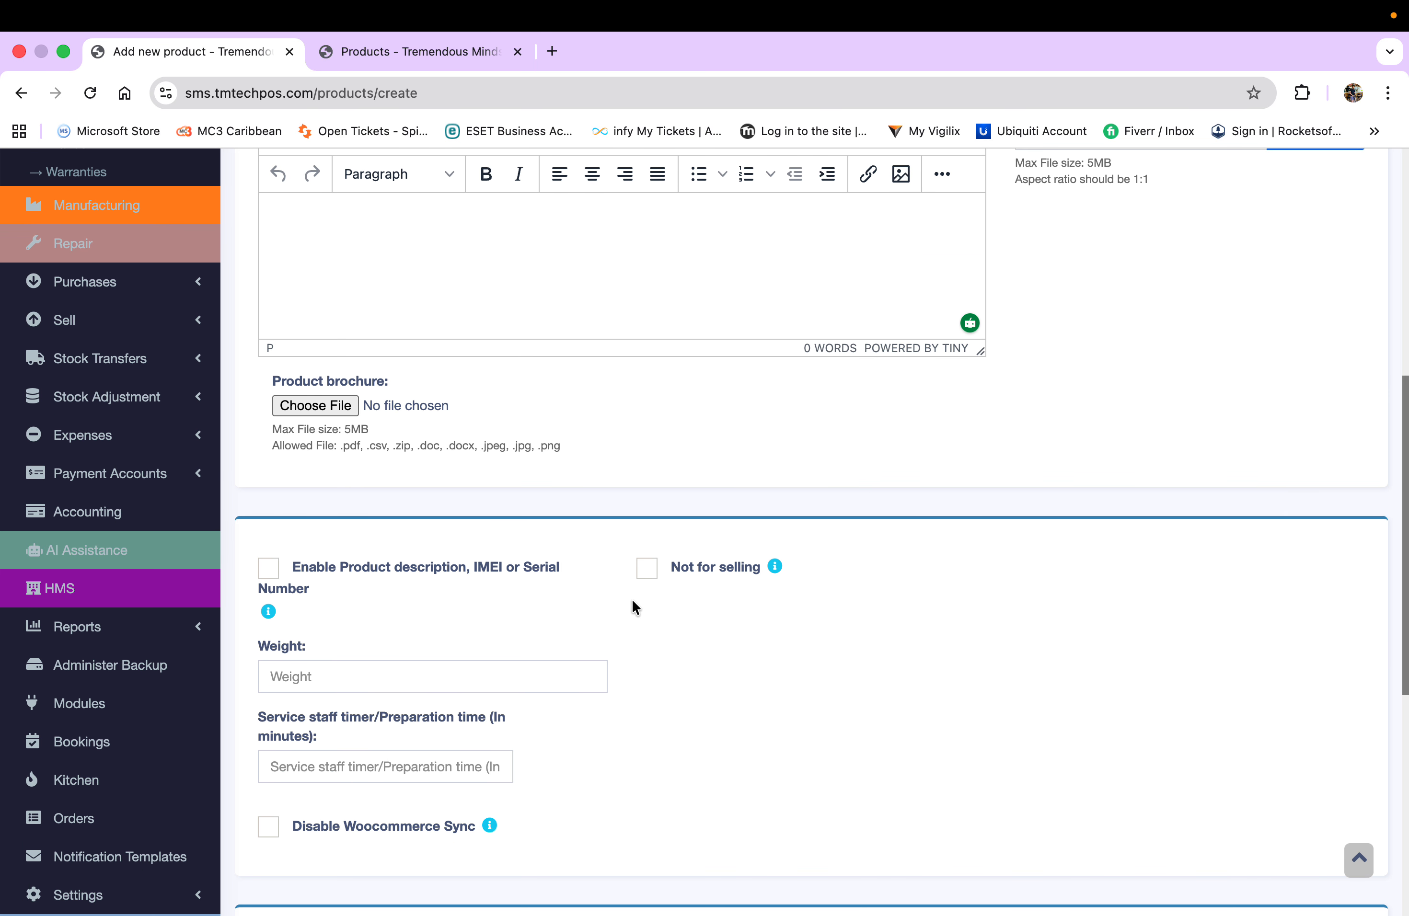
{"action": "scroll", "coordinate": [625, 568], "scroll_direction": "up", "scroll_amount": 9}
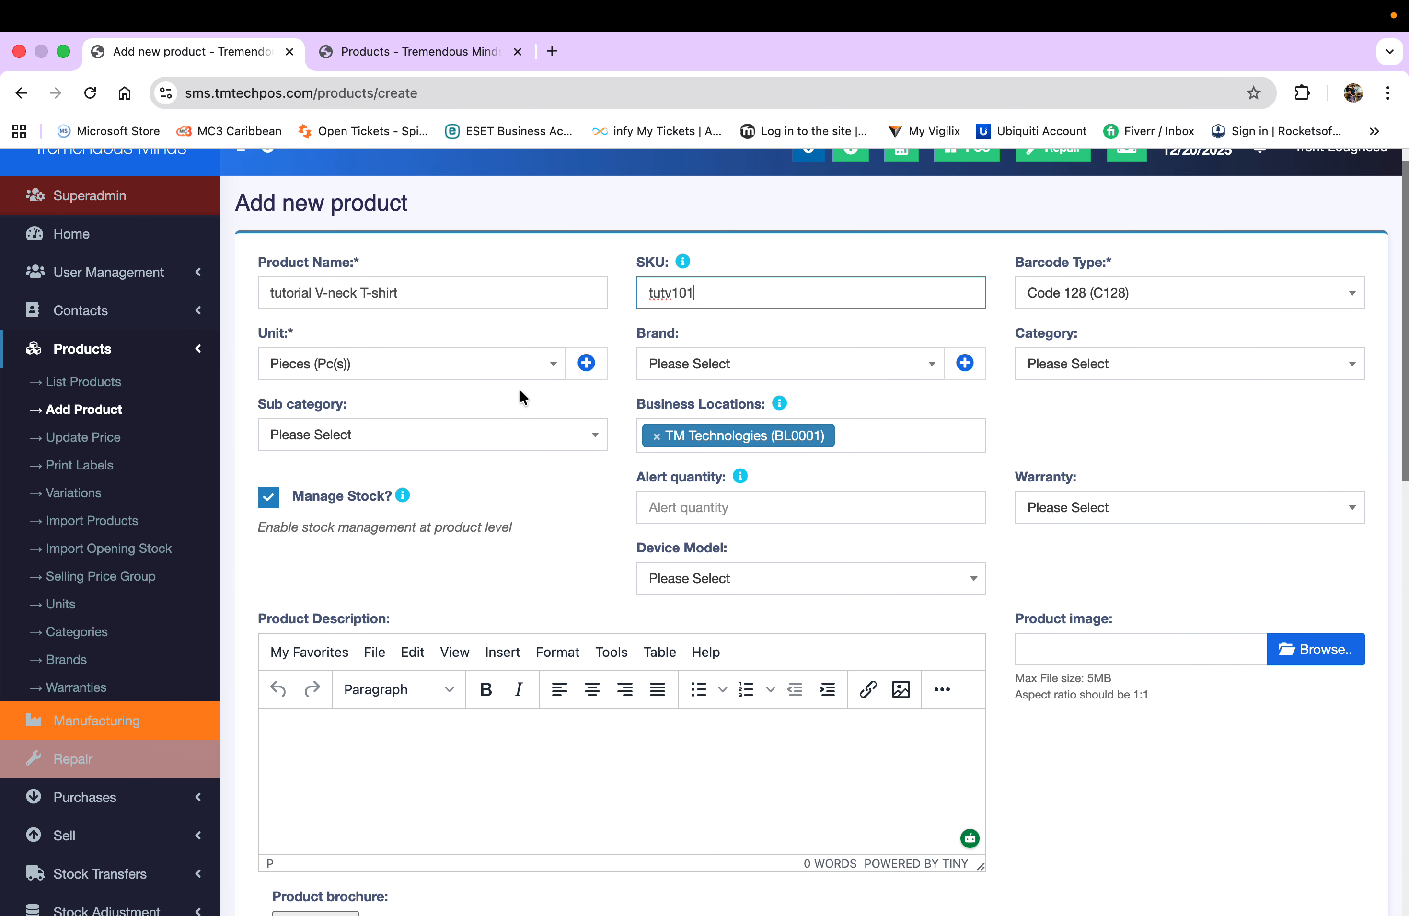
{"action": "left_click", "coordinate": [803, 368]}
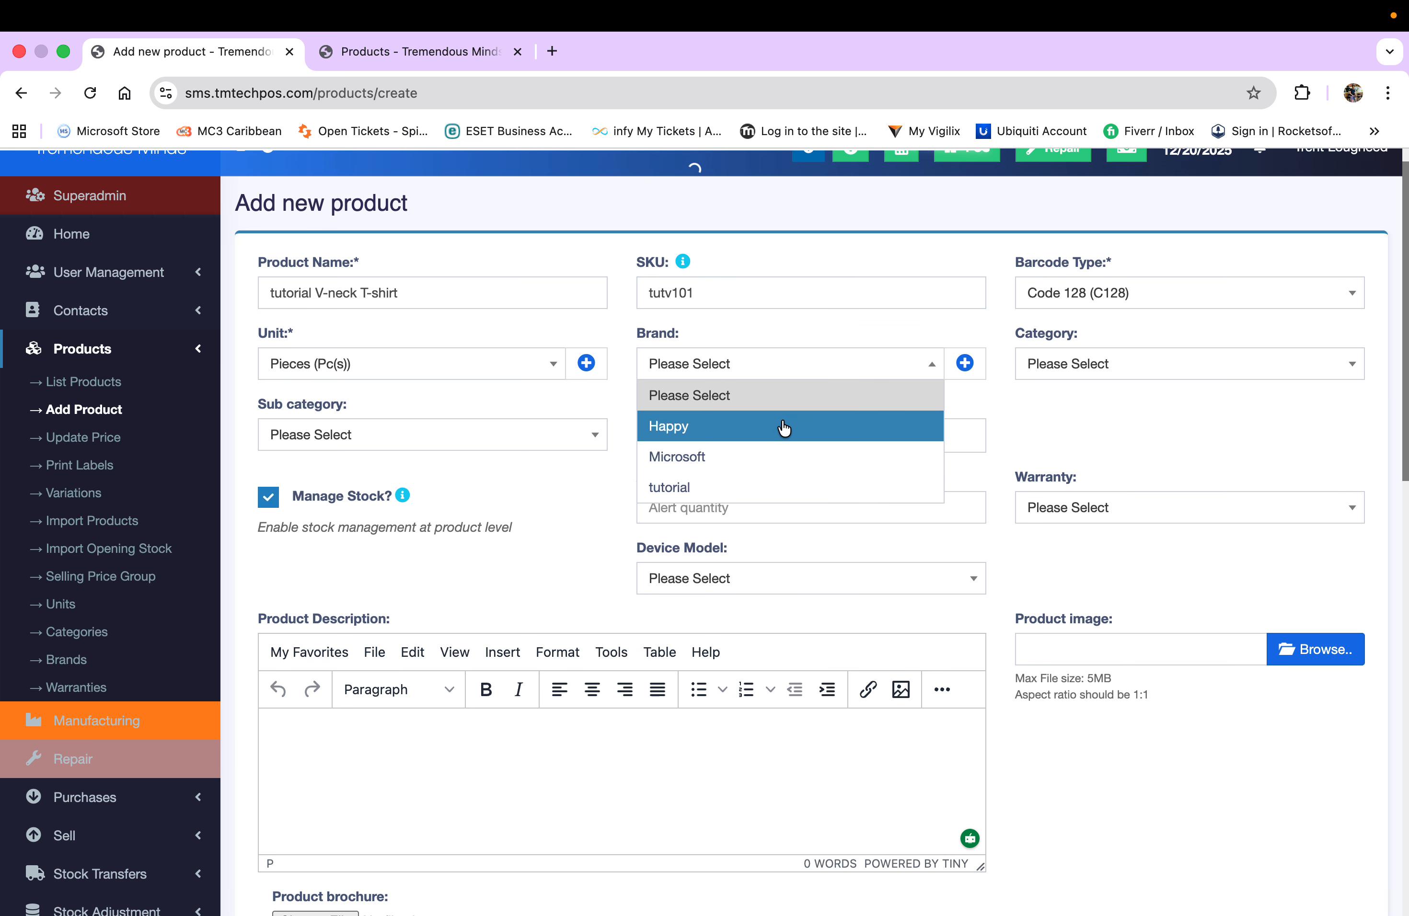
{"action": "left_click", "coordinate": [748, 486]}
{"action": "left_click", "coordinate": [1063, 365]}
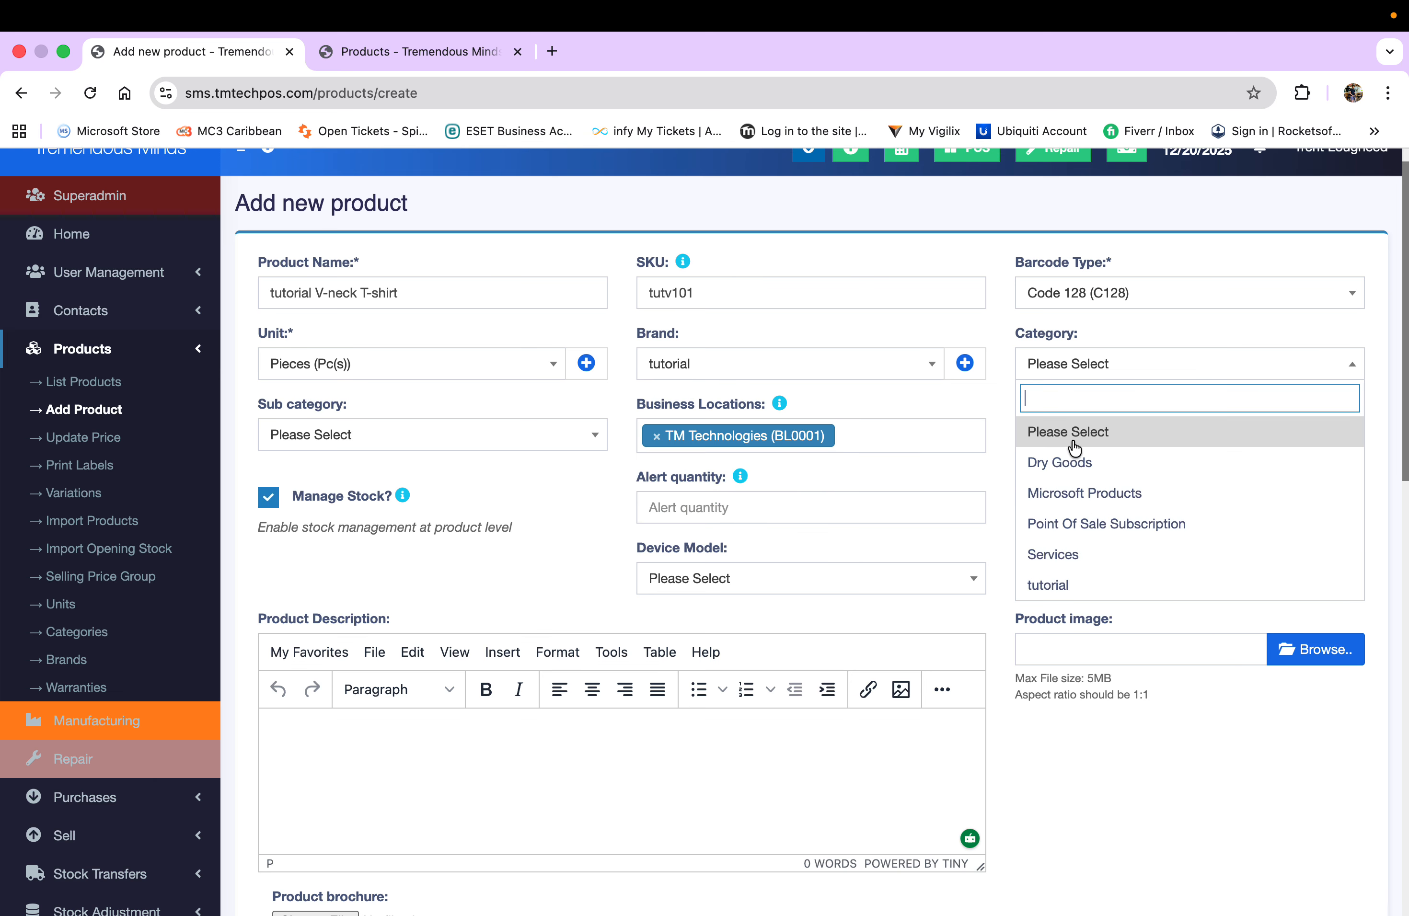
{"action": "left_click", "coordinate": [1071, 587]}
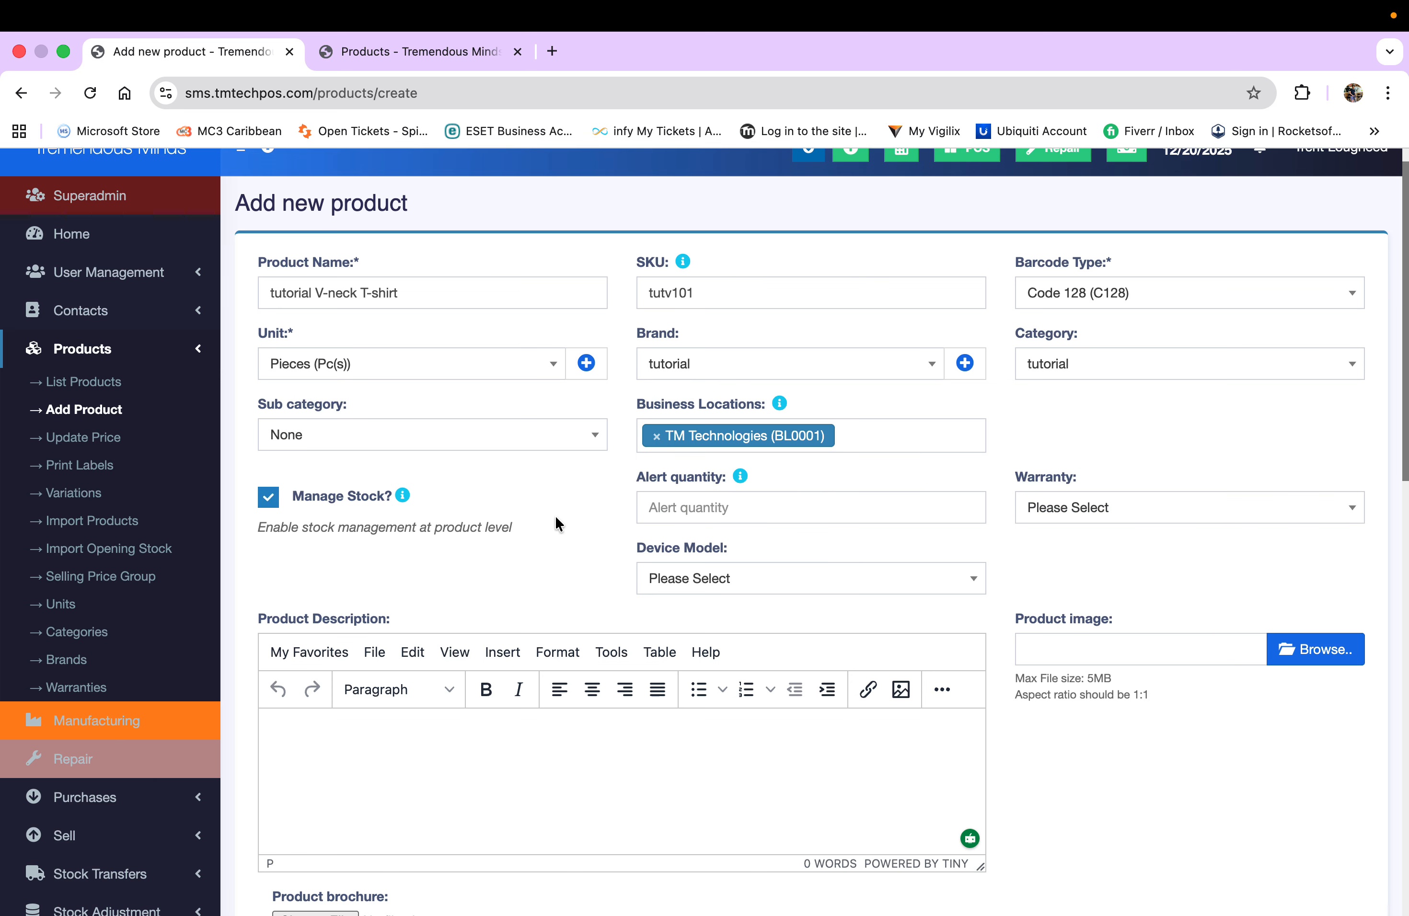
Step: Set the stock alert quantity of the T-shirt product to 50
{"action": "scroll", "coordinate": [554, 515], "scroll_direction": "down", "scroll_amount": 2}
{"action": "left_click", "coordinate": [687, 440]}
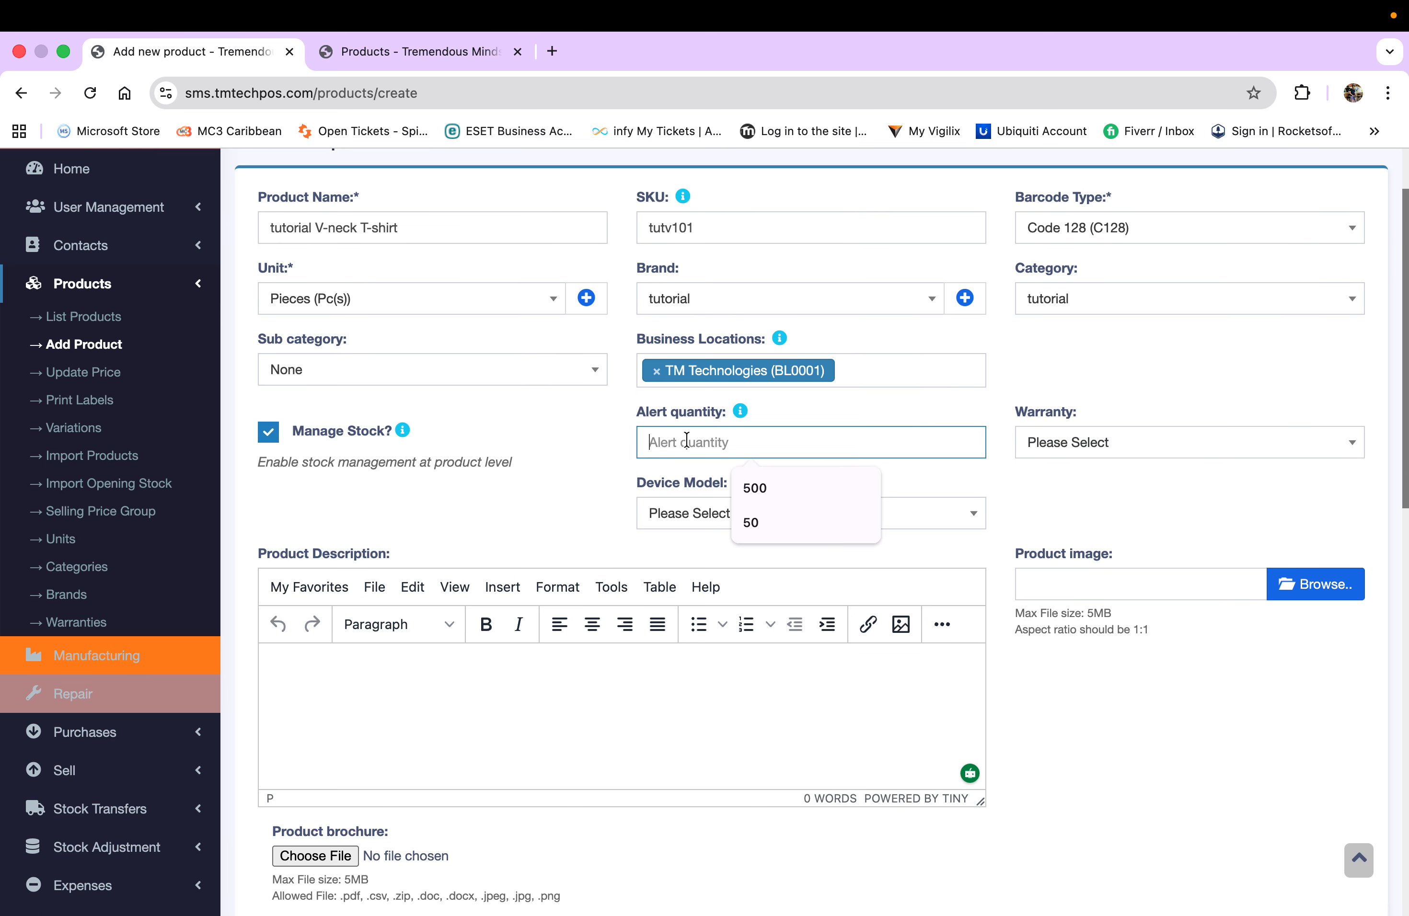
{"action": "left_click", "coordinate": [748, 522]}
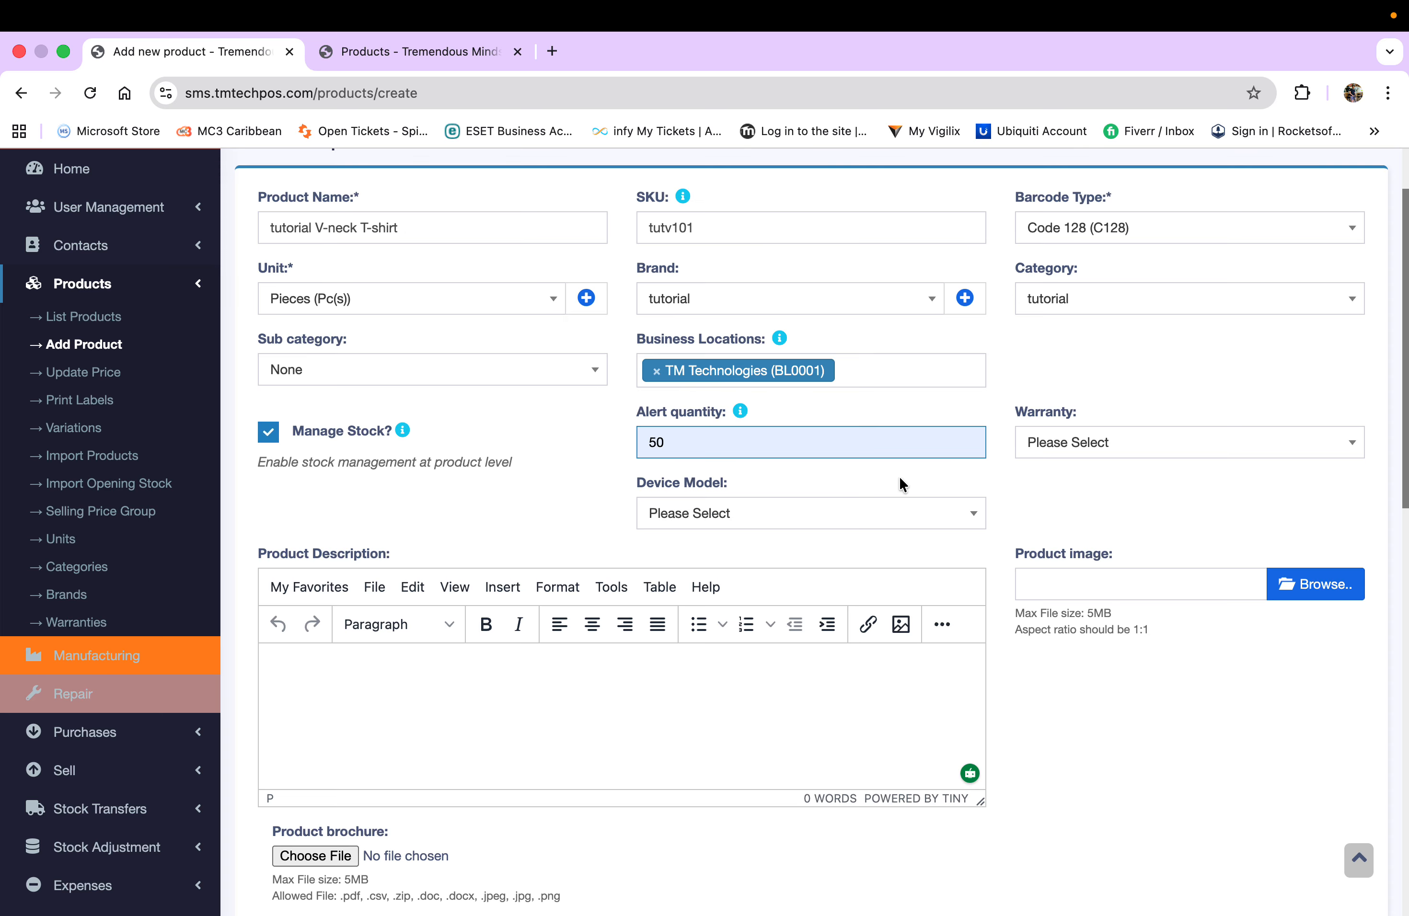
Step: Set the T-shirt product's applicable tax to VAT and its selling price tax type to Inclusive
{"action": "scroll", "coordinate": [887, 494], "scroll_direction": "down", "scroll_amount": 10}
{"action": "scroll", "coordinate": [886, 490], "scroll_direction": "down", "scroll_amount": 2}
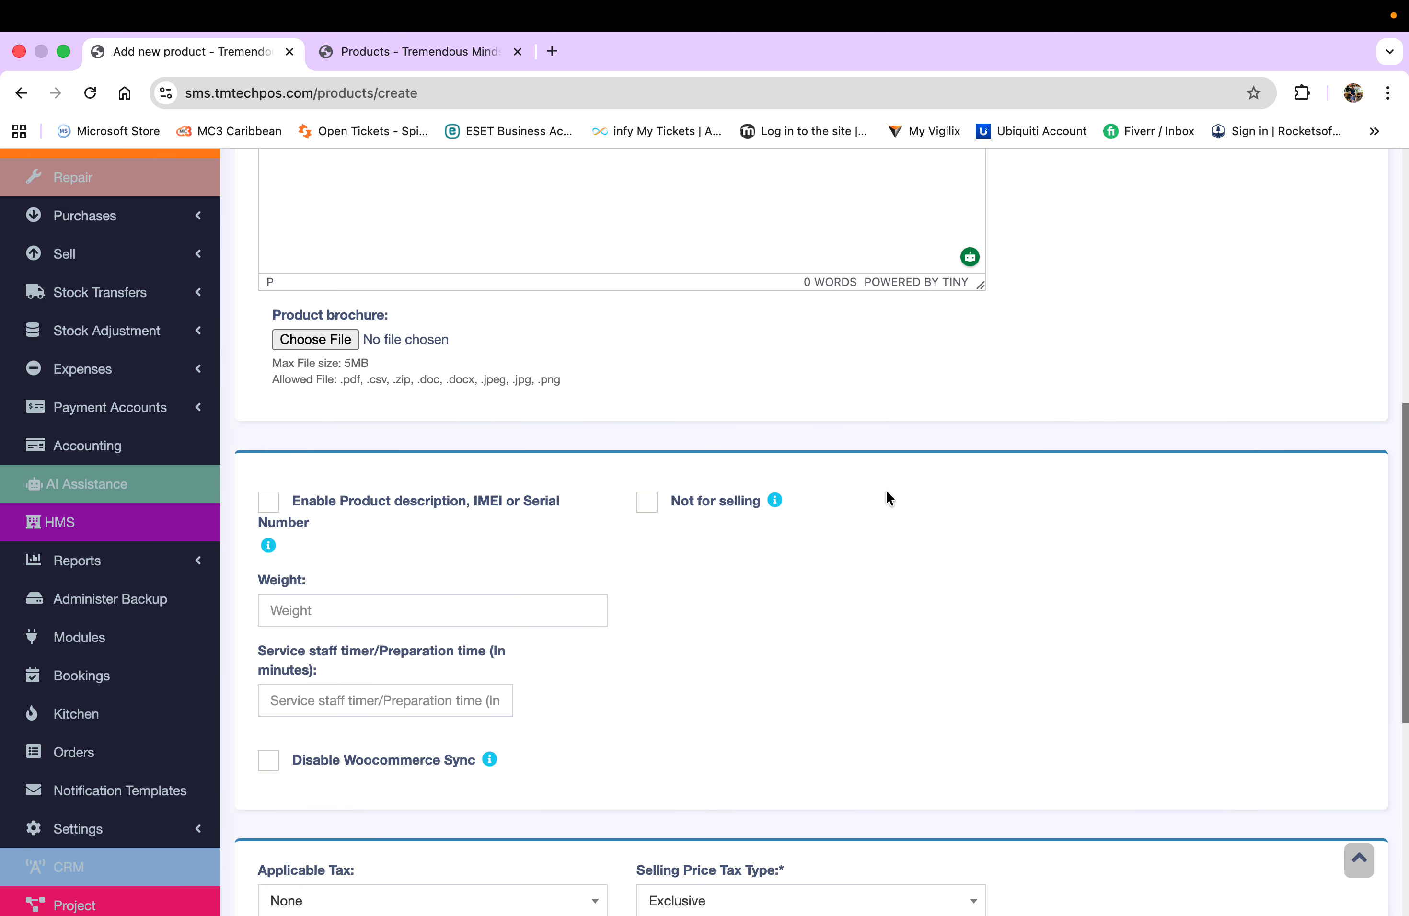
{"action": "scroll", "coordinate": [554, 534], "scroll_direction": "down", "scroll_amount": 2}
{"action": "scroll", "coordinate": [554, 534], "scroll_direction": "down", "scroll_amount": 4}
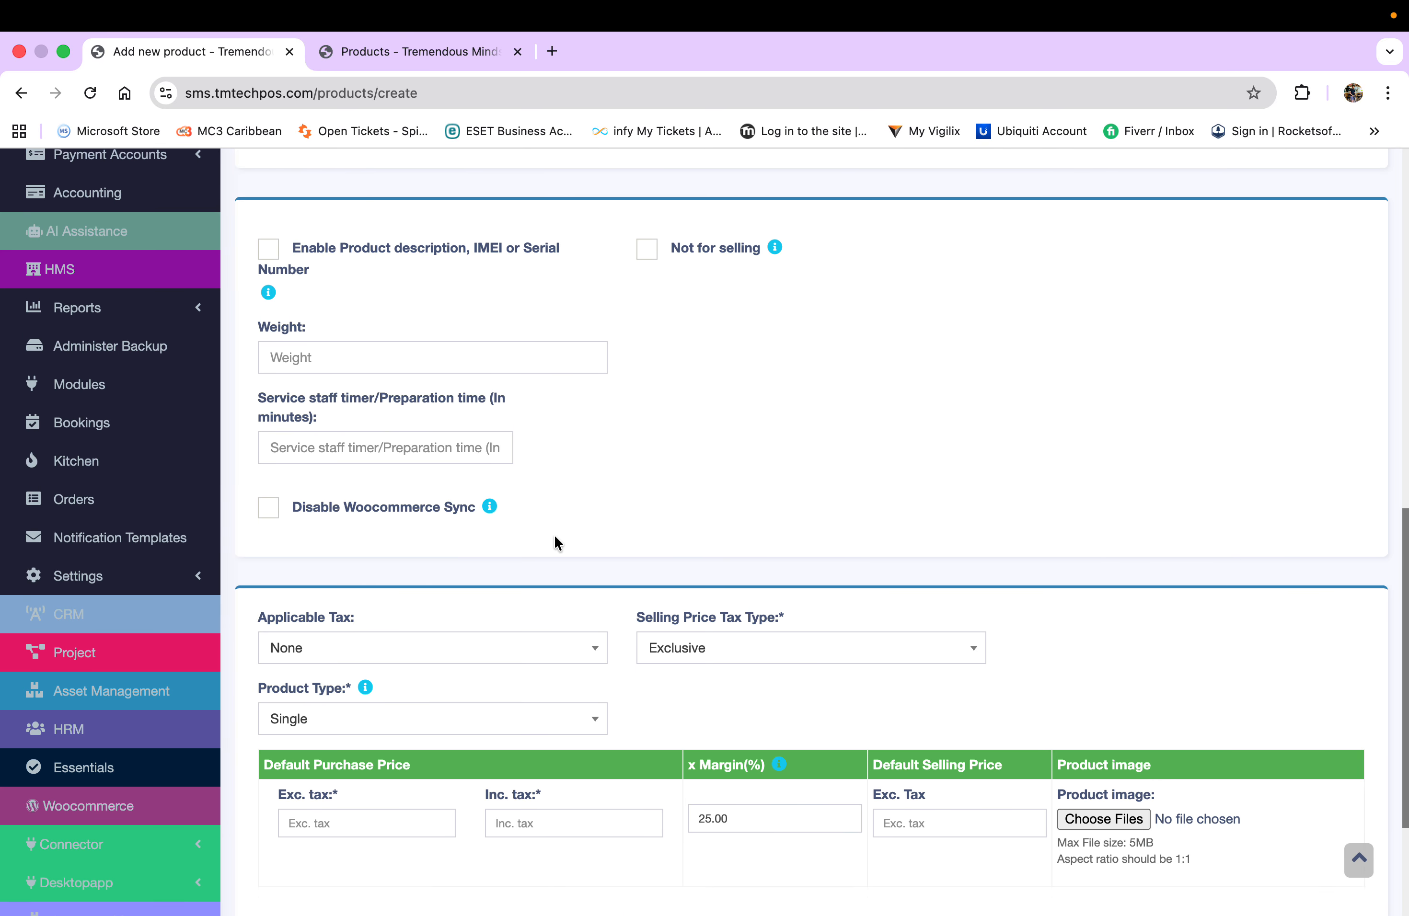
{"action": "left_click", "coordinate": [483, 571]}
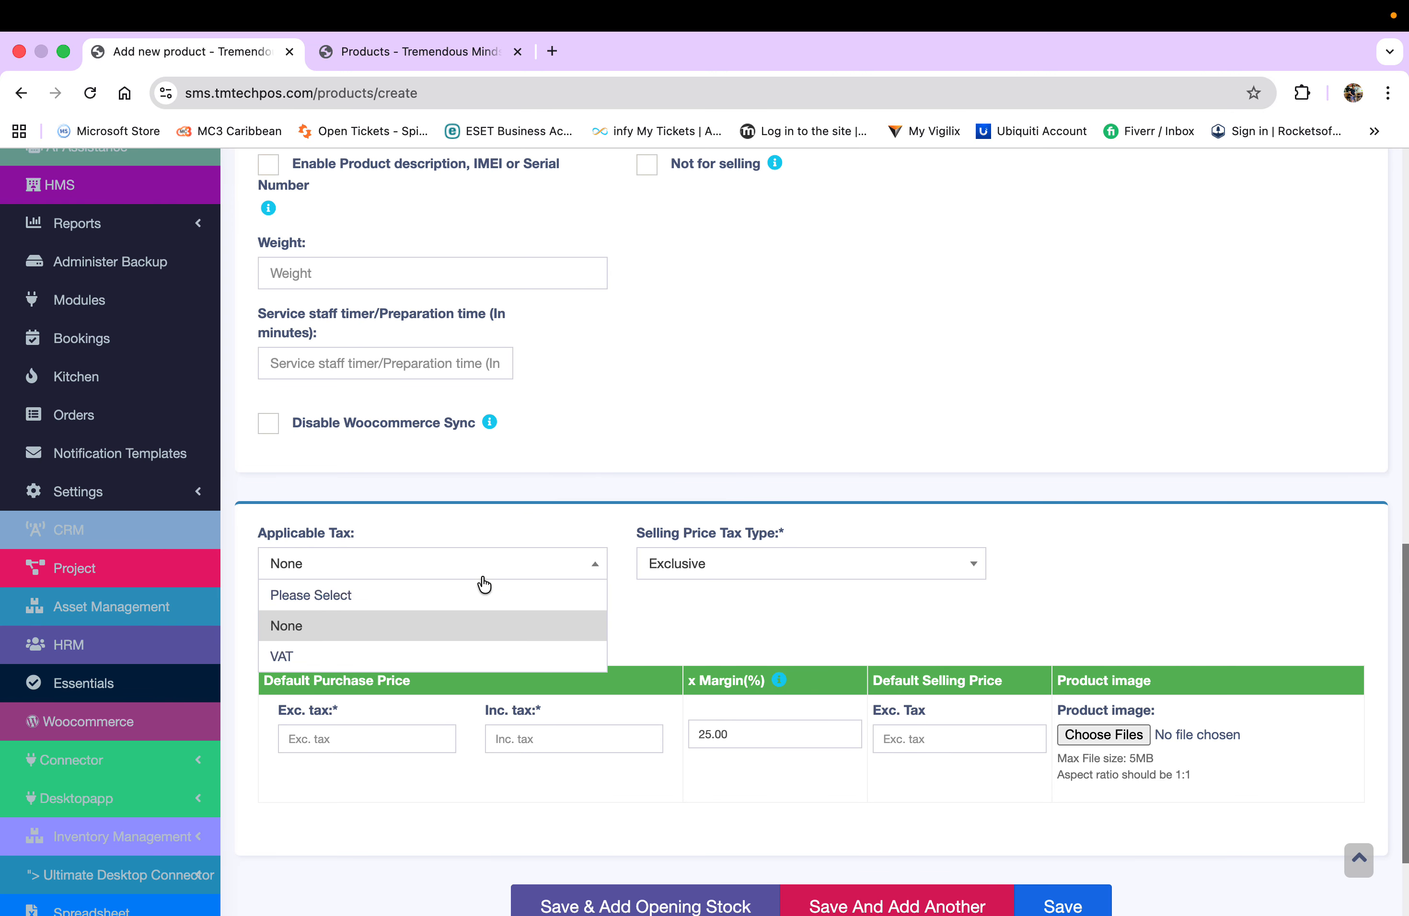
{"action": "left_click", "coordinate": [384, 655]}
{"action": "left_click", "coordinate": [711, 566]}
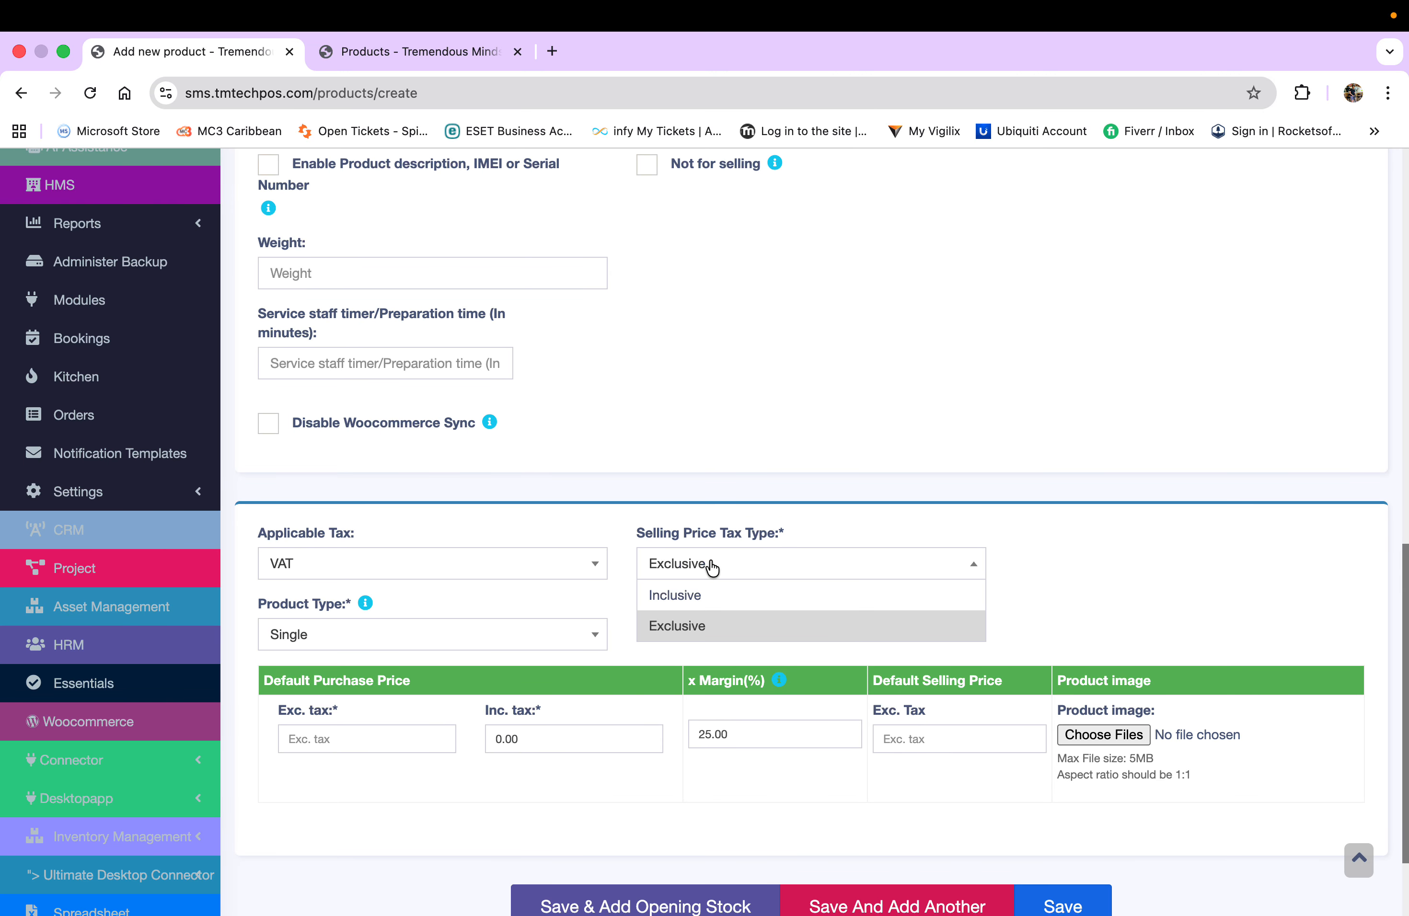
{"action": "left_click", "coordinate": [685, 595]}
Step: Make the T-shirt a Variable product and choose color as its variation
{"action": "left_click", "coordinate": [591, 636]}
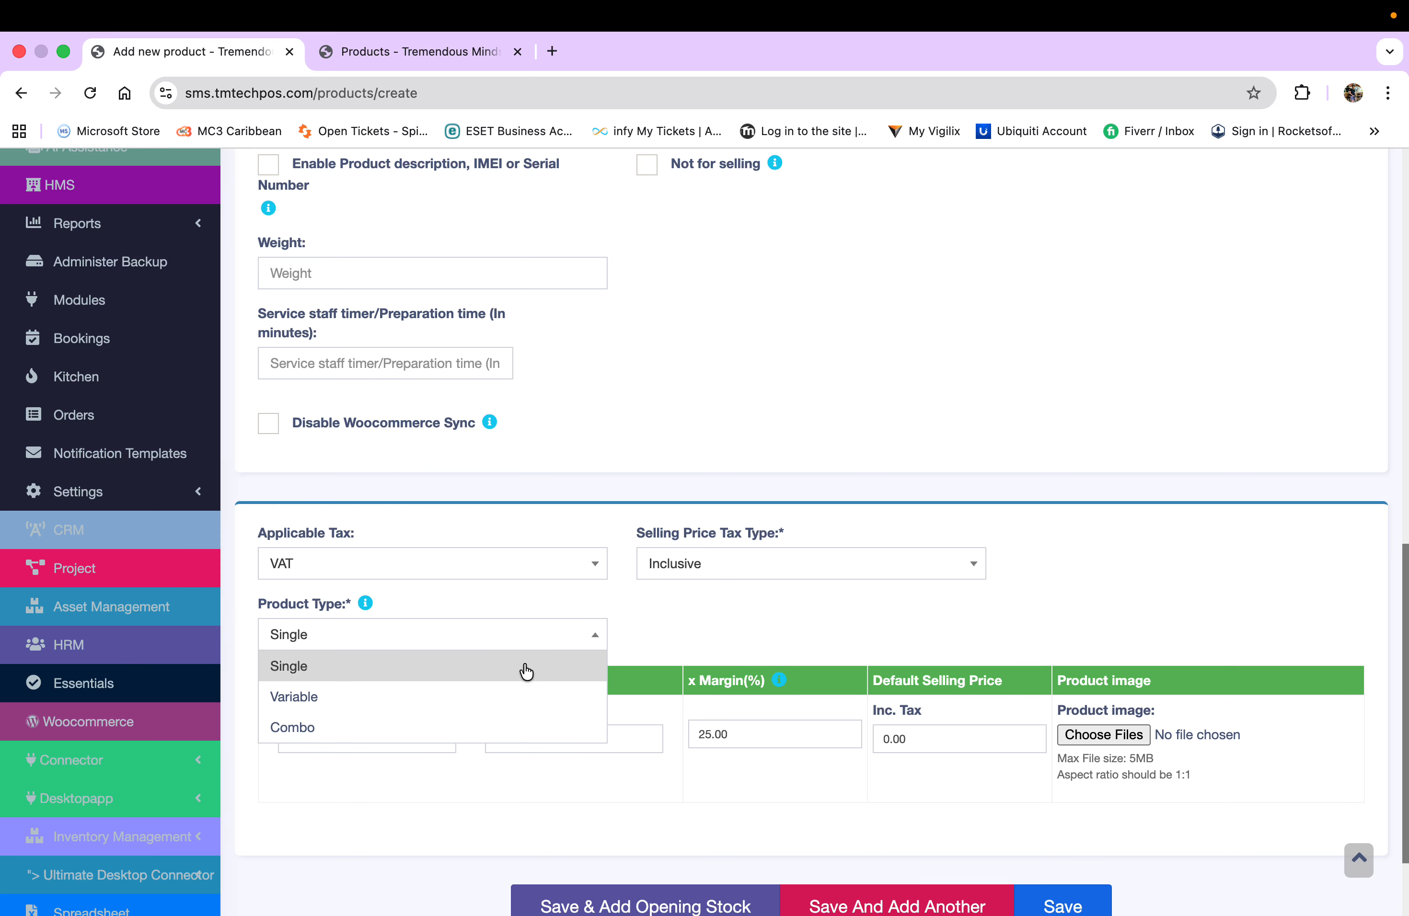
{"action": "left_click", "coordinate": [466, 695]}
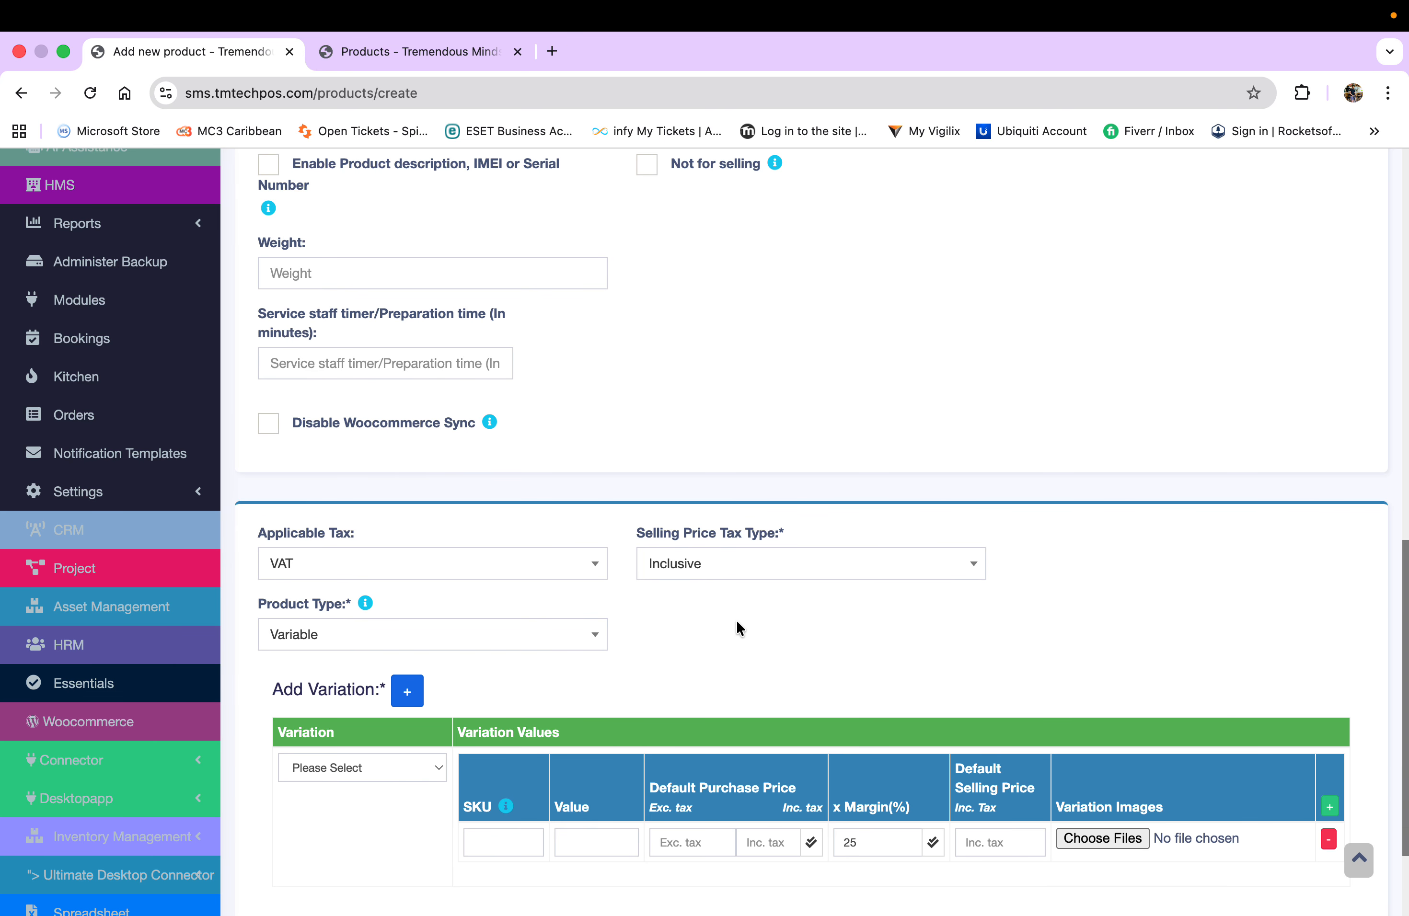
{"action": "scroll", "coordinate": [542, 682], "scroll_direction": "down", "scroll_amount": 2}
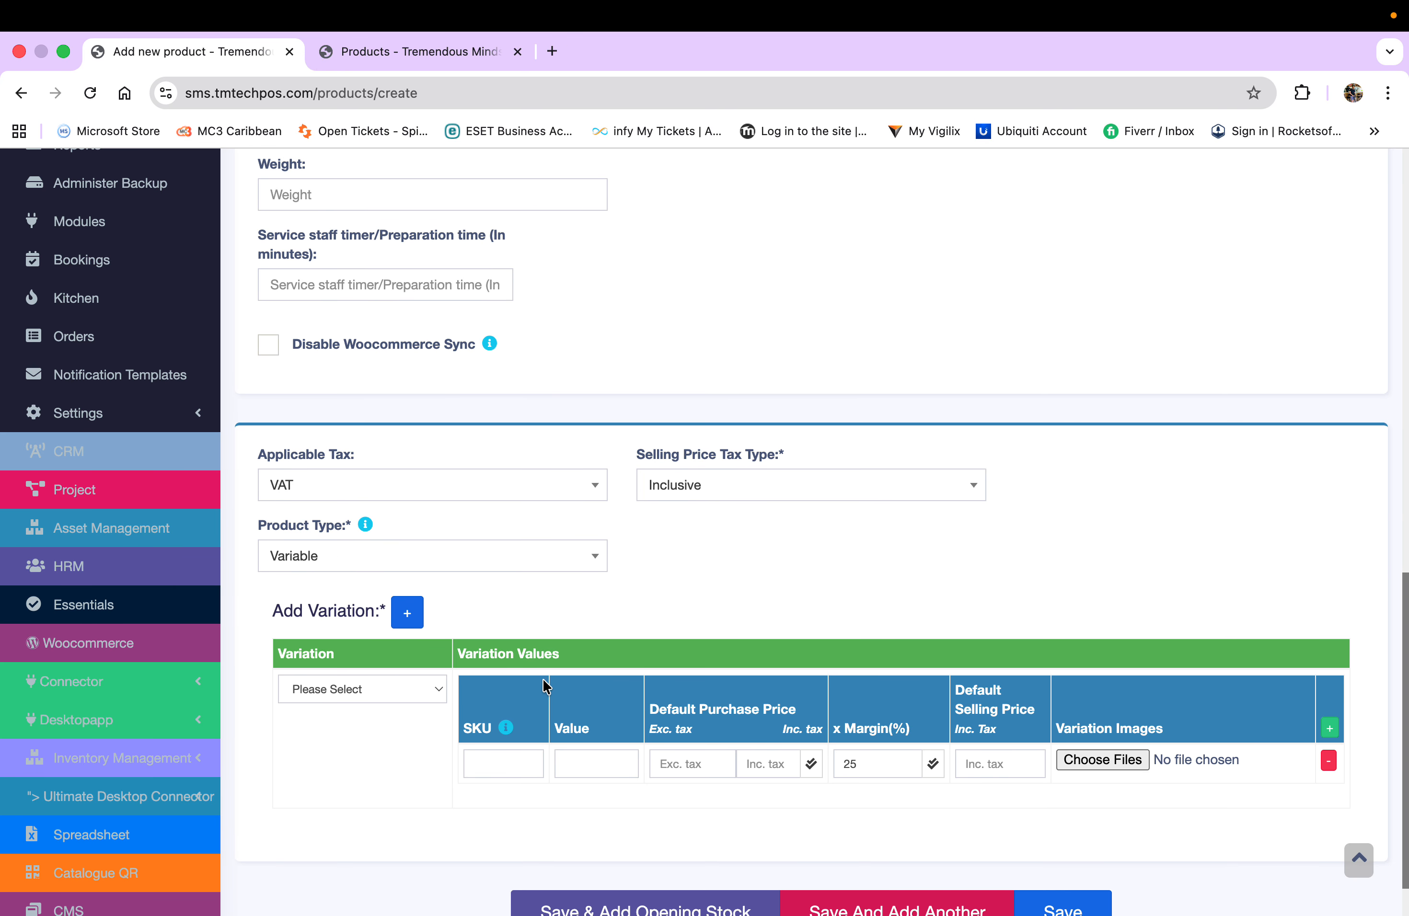
{"action": "left_click", "coordinate": [438, 692]}
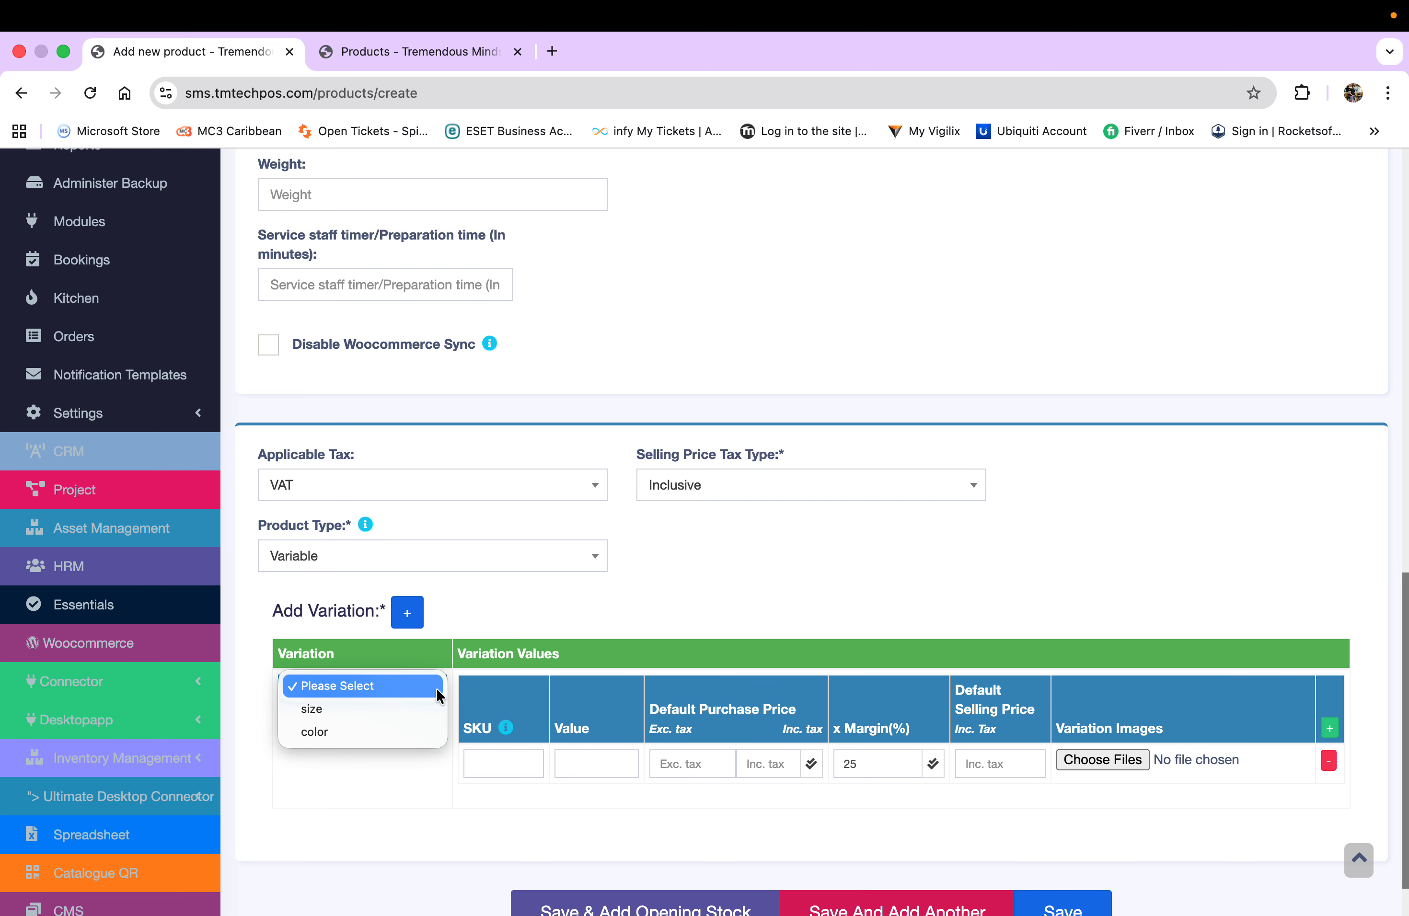
{"action": "left_click", "coordinate": [333, 731]}
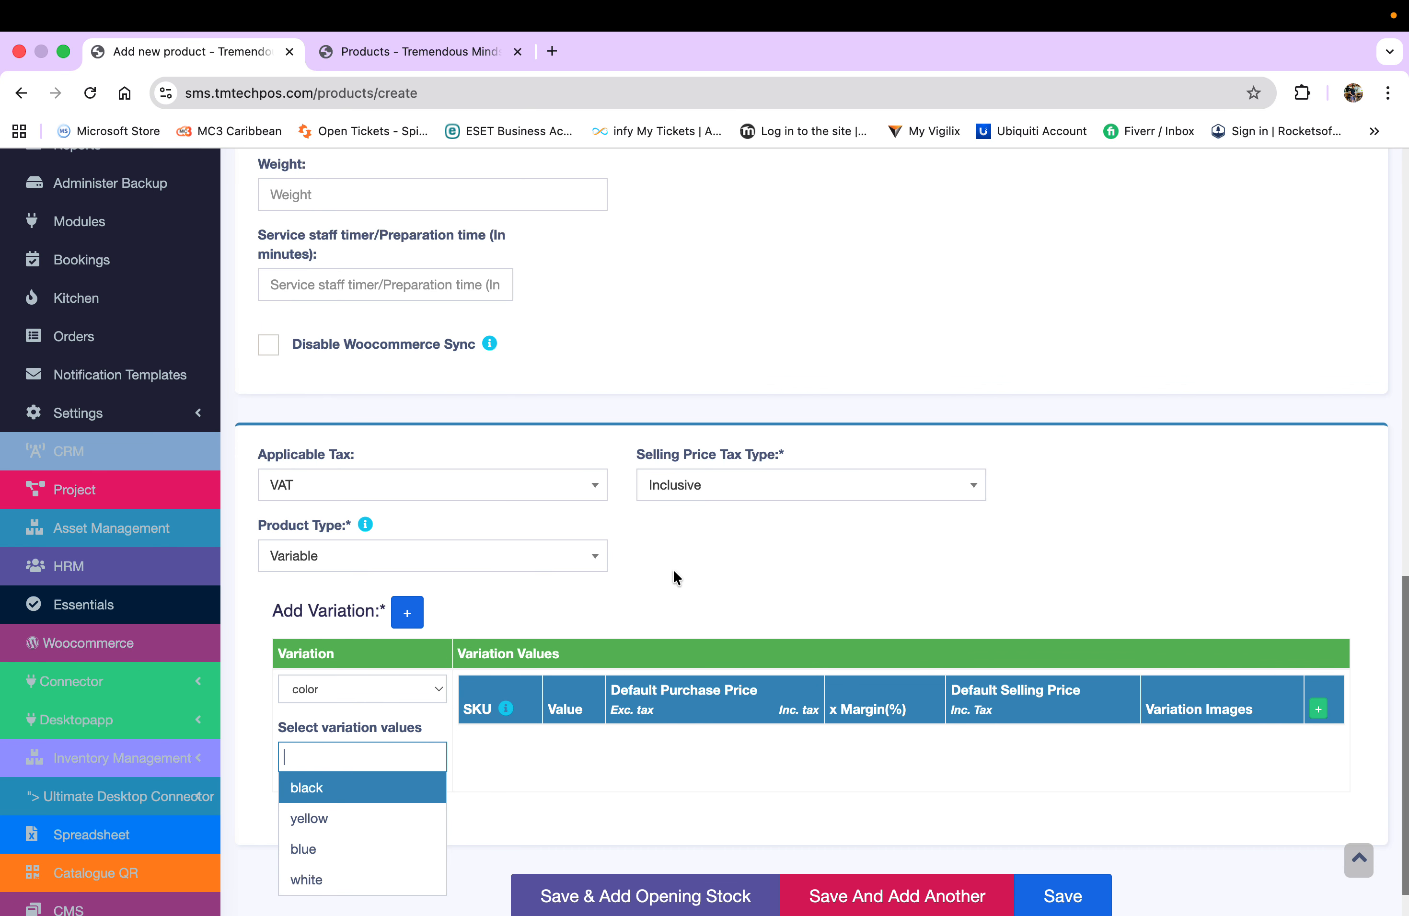
Step: Add black, yellow, white and blue as the values of the color variation
{"action": "left_click", "coordinate": [334, 791]}
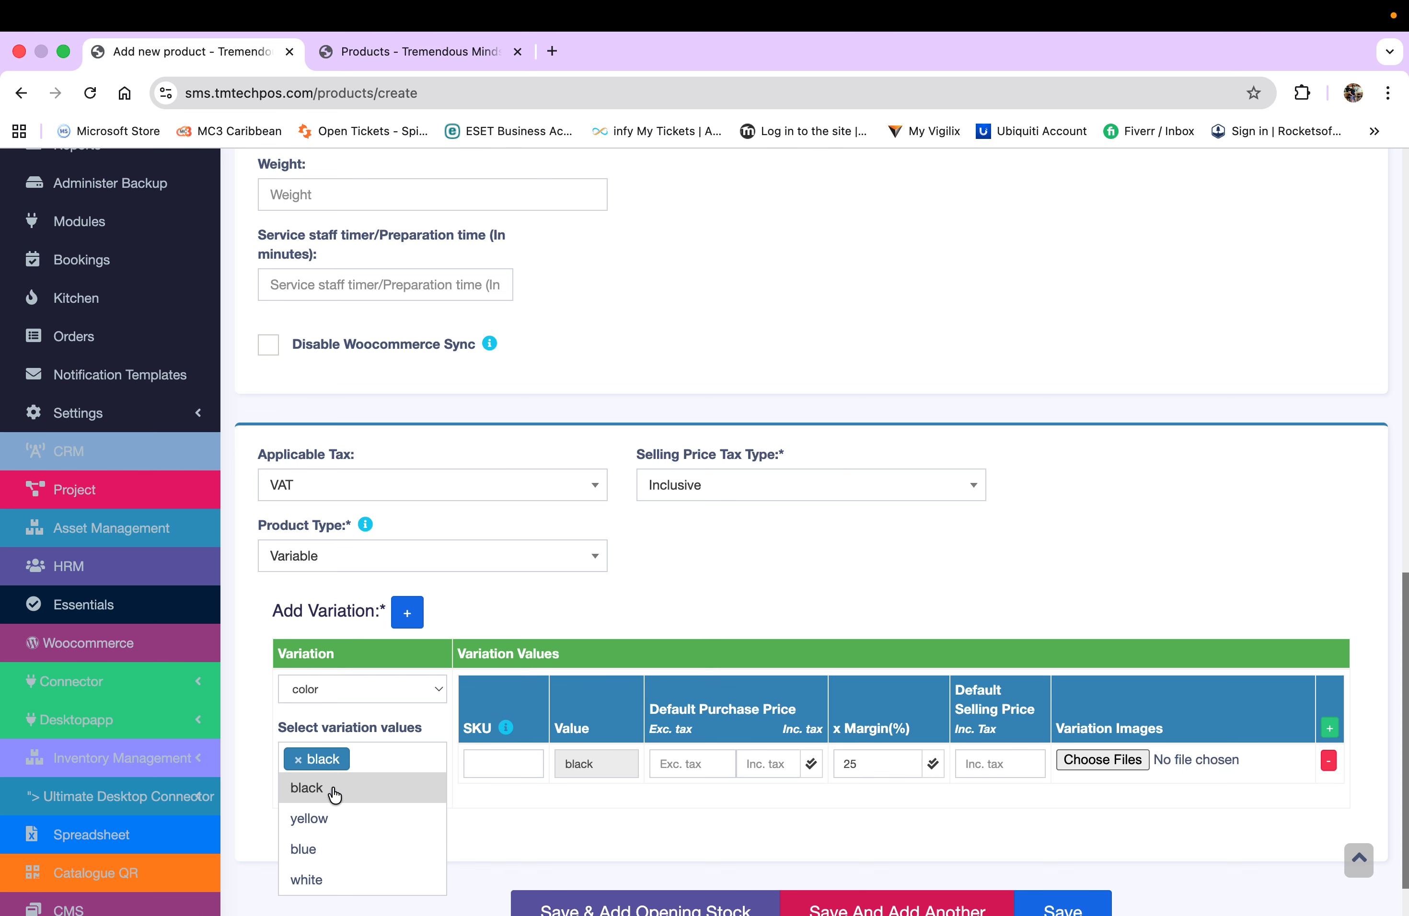
{"action": "left_click", "coordinate": [327, 821]}
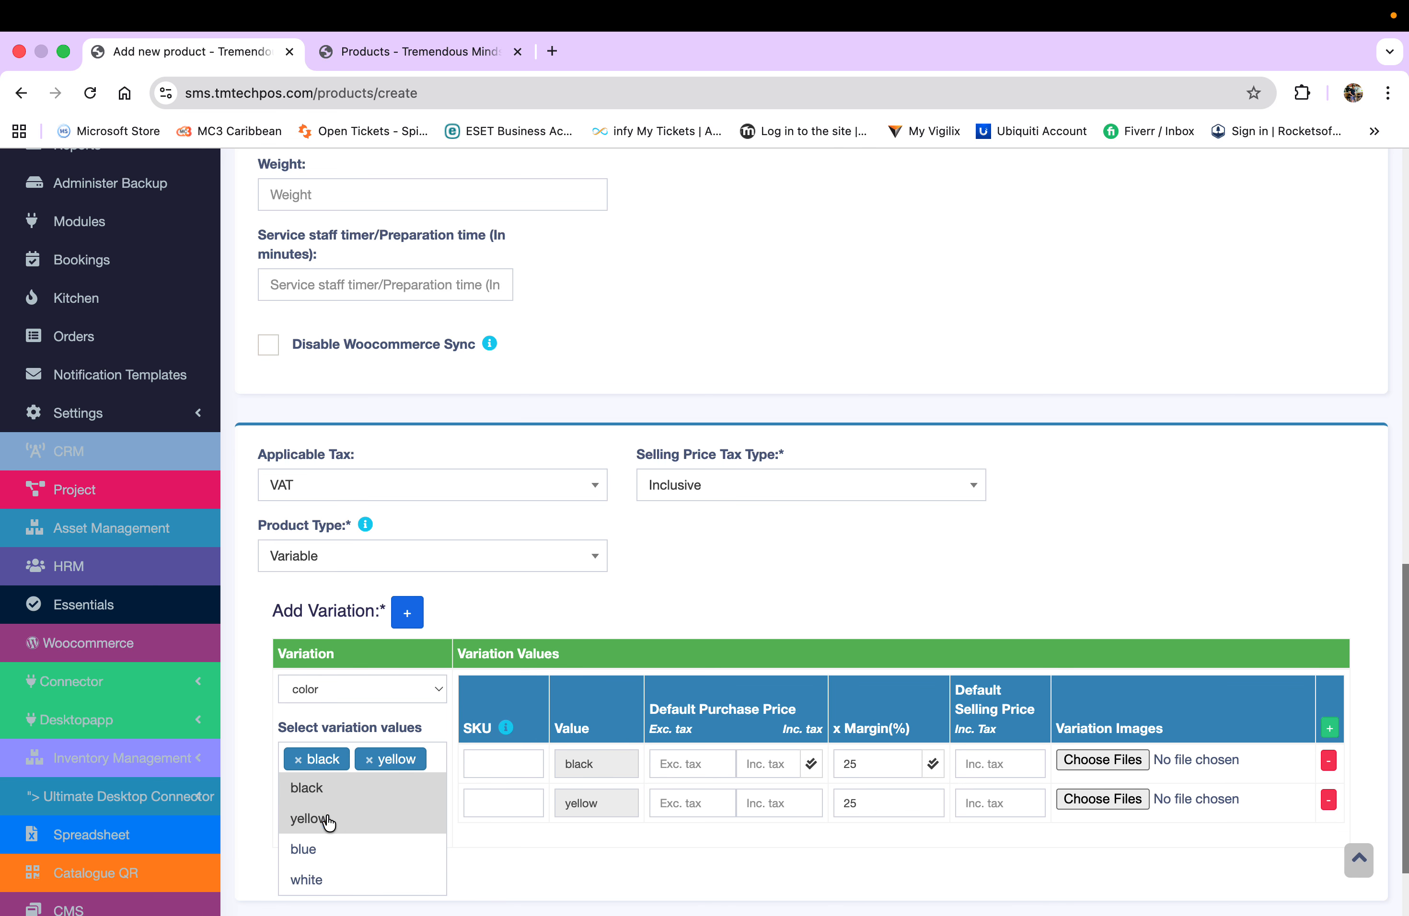
{"action": "left_click", "coordinate": [319, 879]}
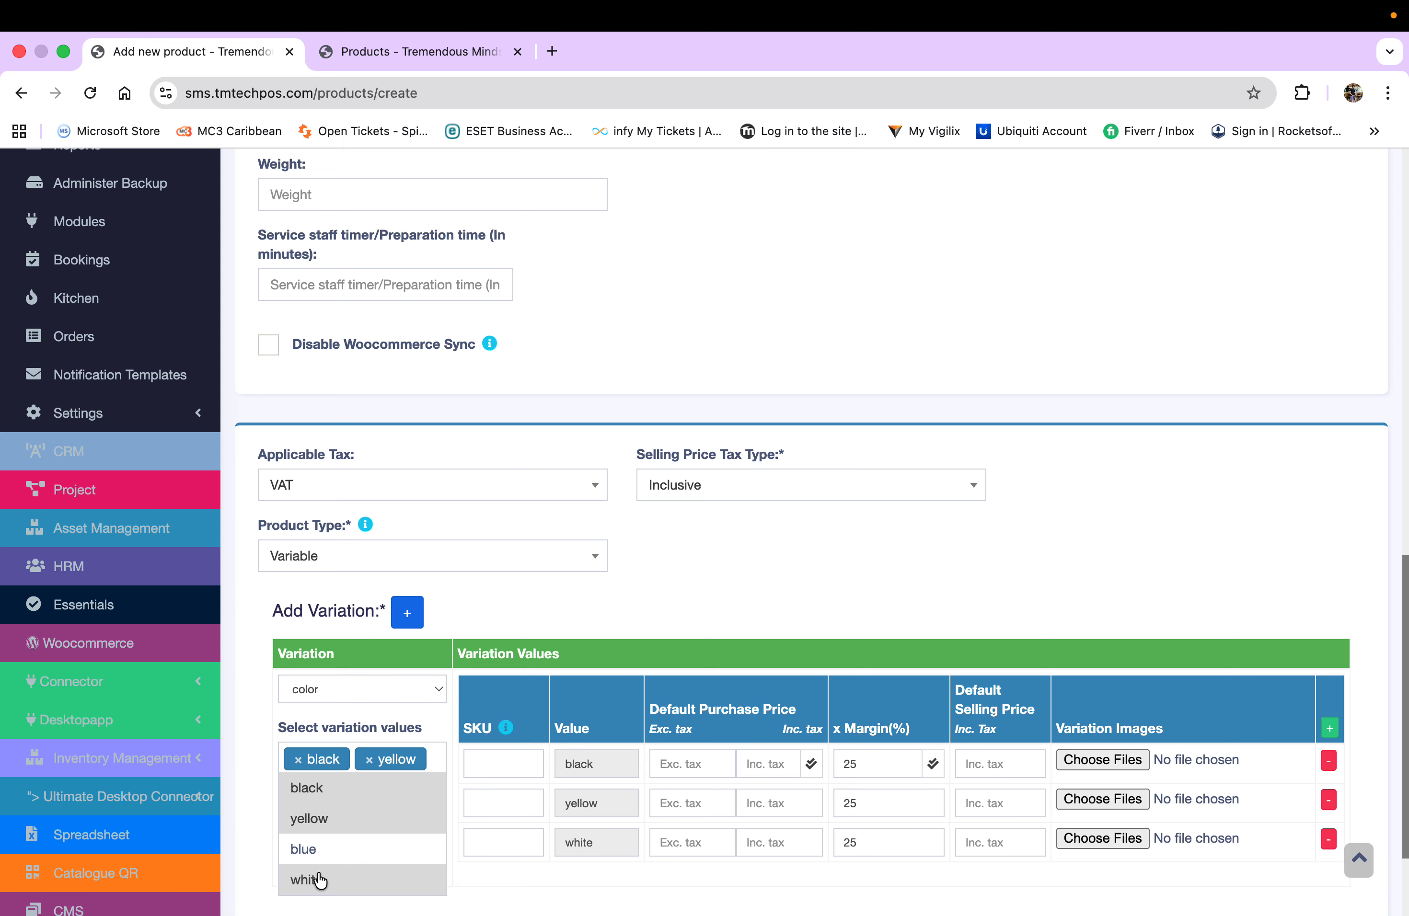
{"action": "left_click", "coordinate": [335, 853]}
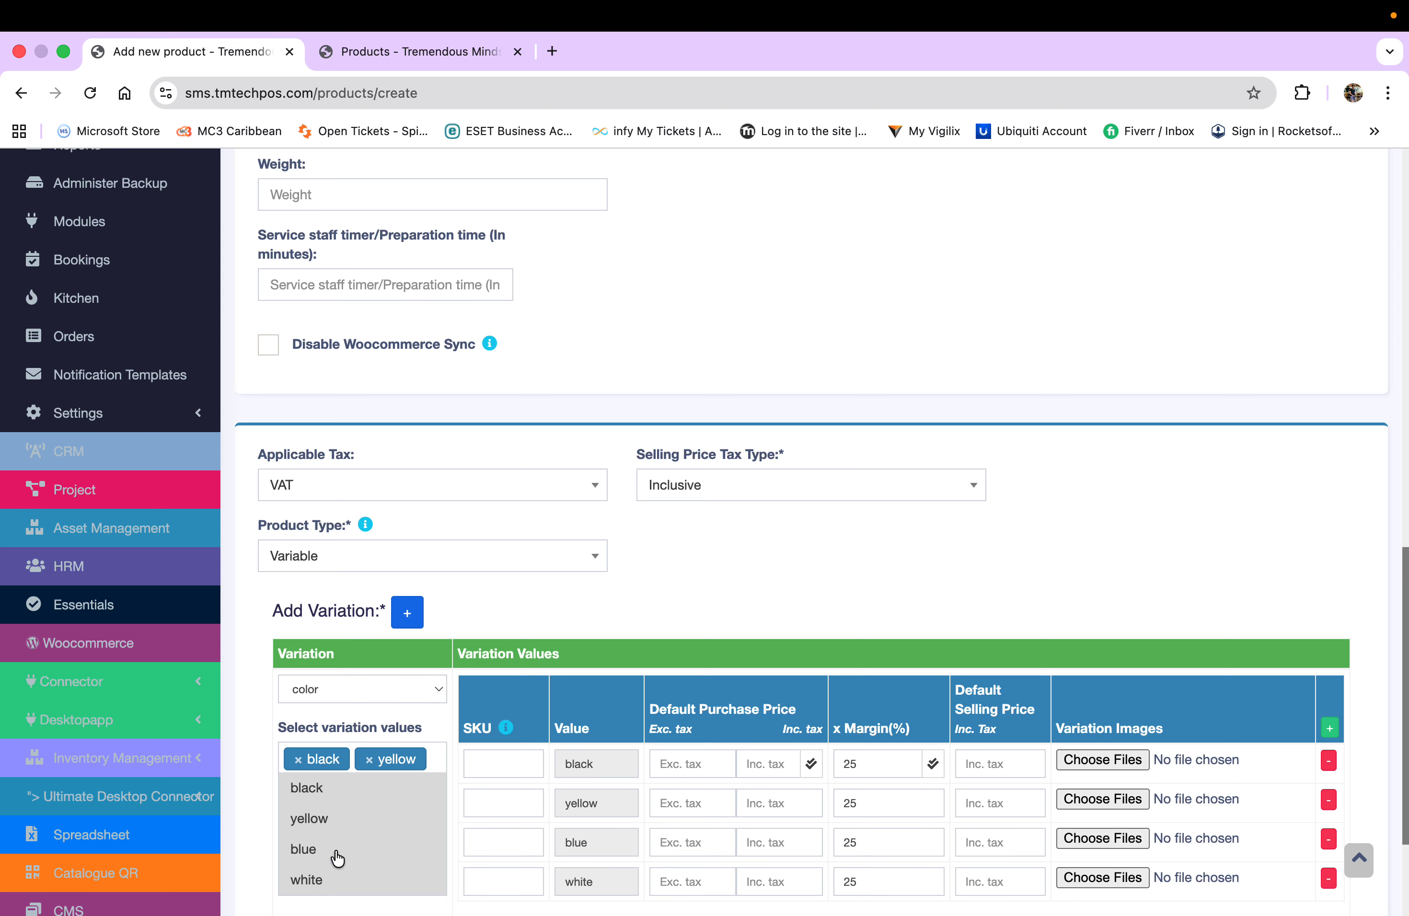
{"action": "left_click", "coordinate": [667, 593]}
{"action": "scroll", "coordinate": [667, 593], "scroll_direction": "down", "scroll_amount": 3}
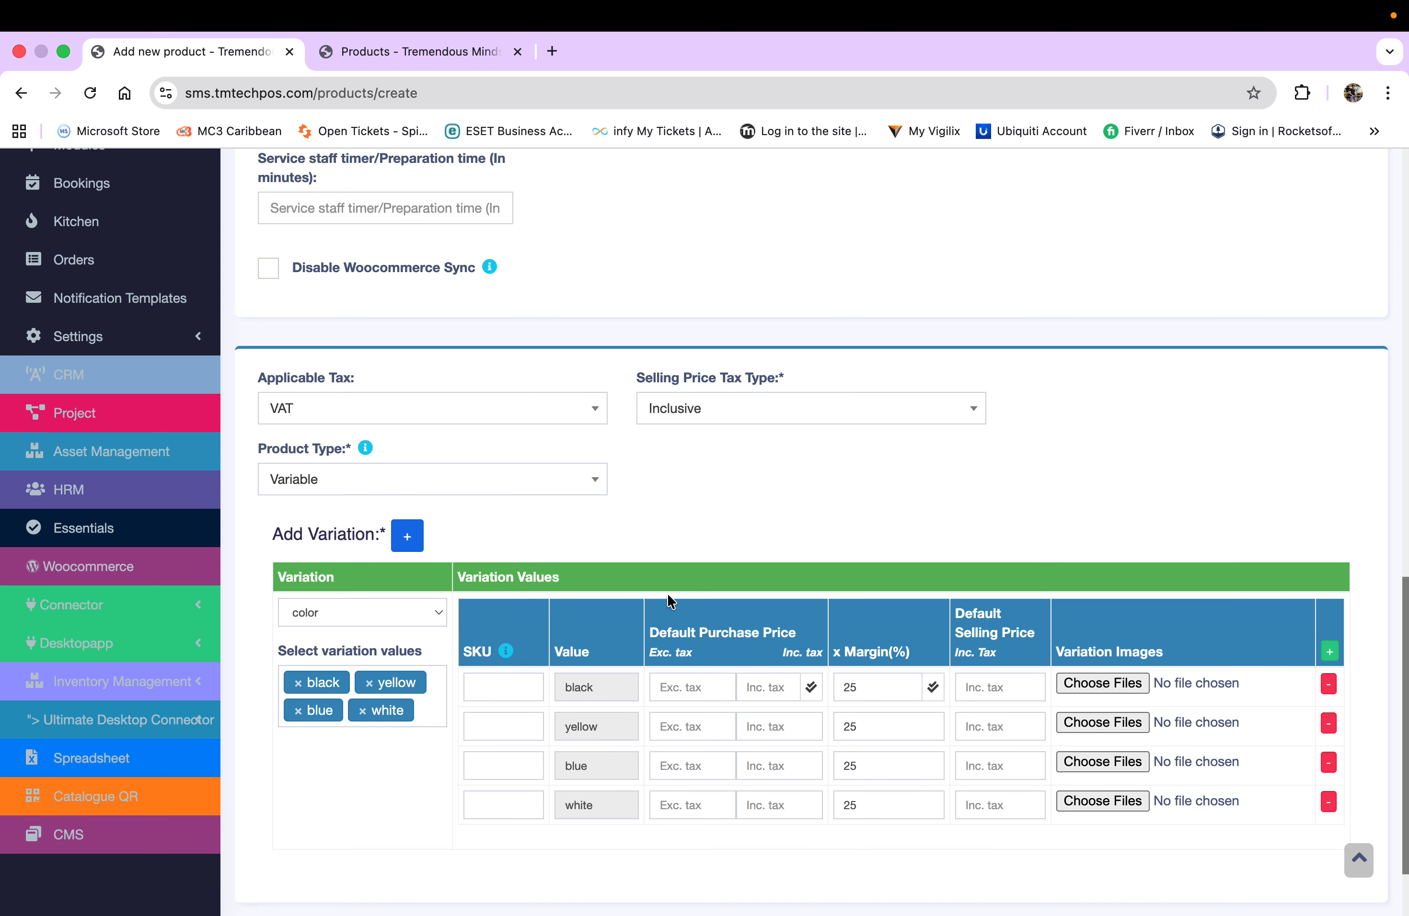
Step: Check the main SKU of the T-shirt product before filling in the variation SKUs
{"action": "left_click", "coordinate": [498, 686]}
{"action": "scroll", "coordinate": [498, 686], "scroll_direction": "up", "scroll_amount": 10}
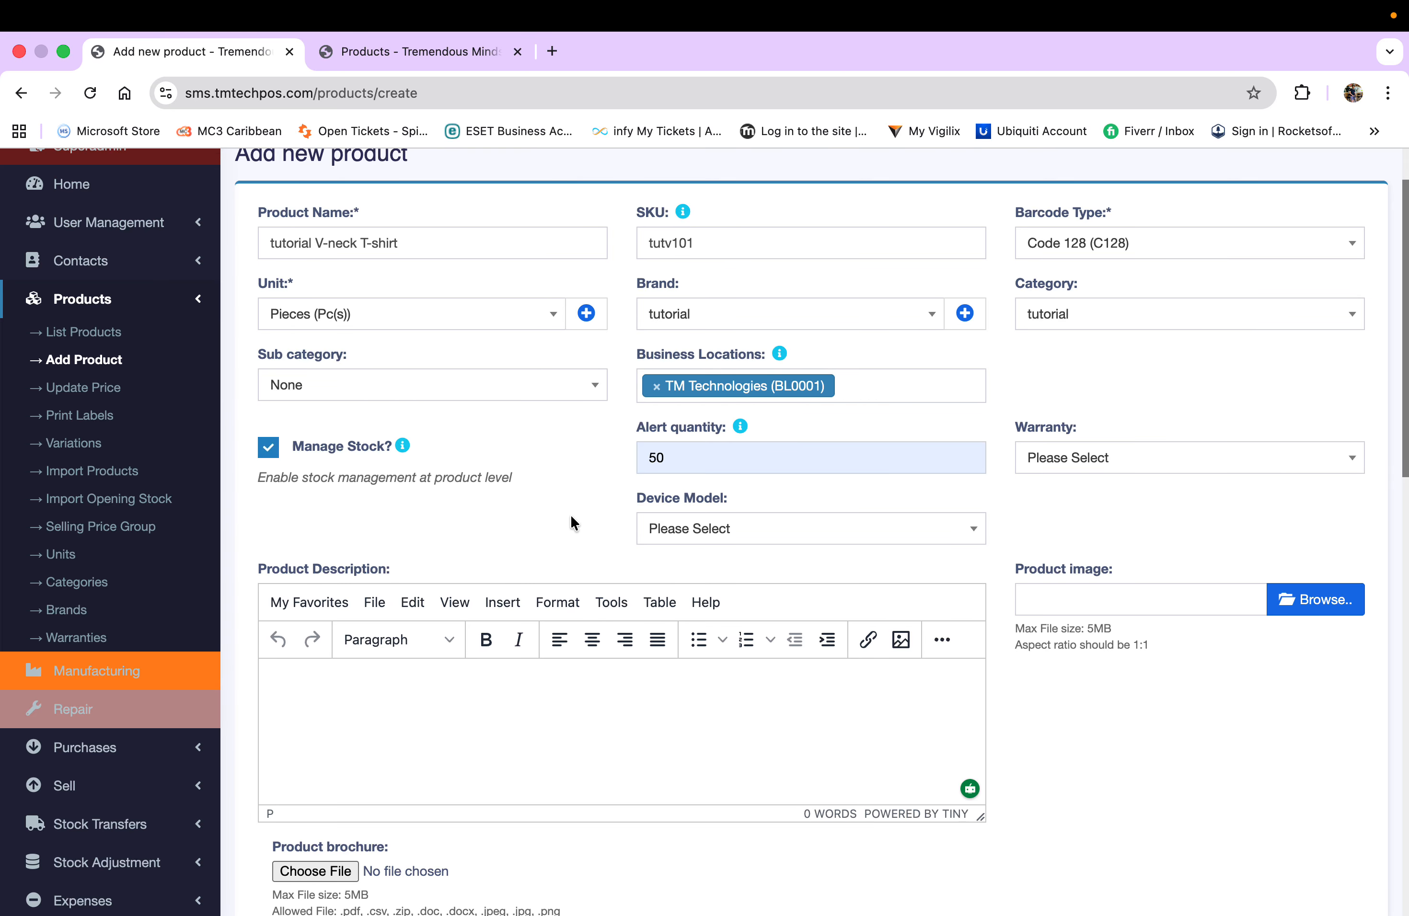
{"action": "scroll", "coordinate": [571, 518], "scroll_direction": "down", "scroll_amount": 15}
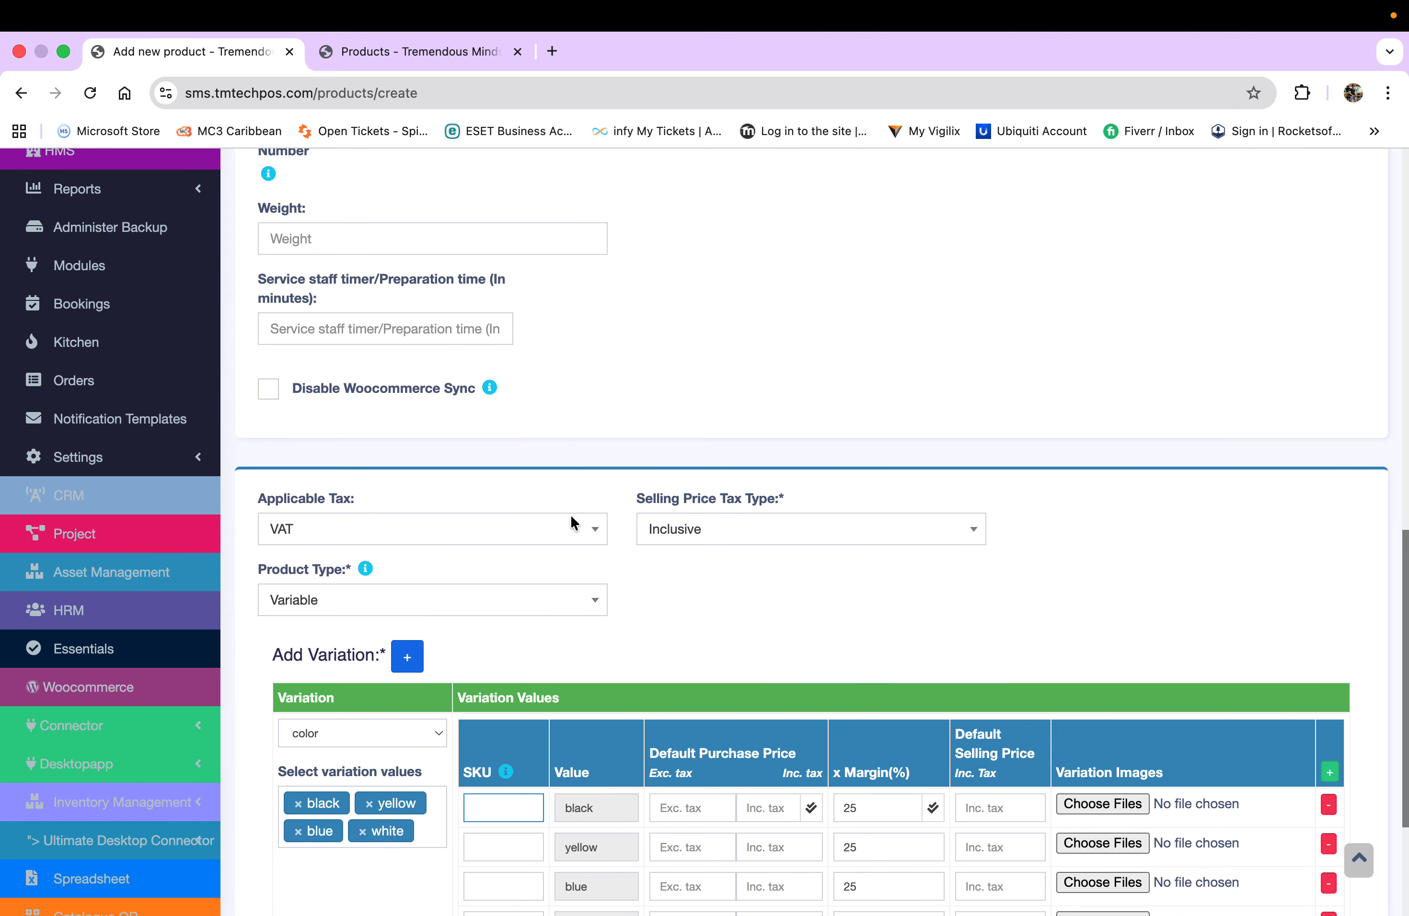
{"action": "scroll", "coordinate": [570, 521], "scroll_direction": "down", "scroll_amount": 2}
{"action": "scroll", "coordinate": [708, 479], "scroll_direction": "up", "scroll_amount": 17}
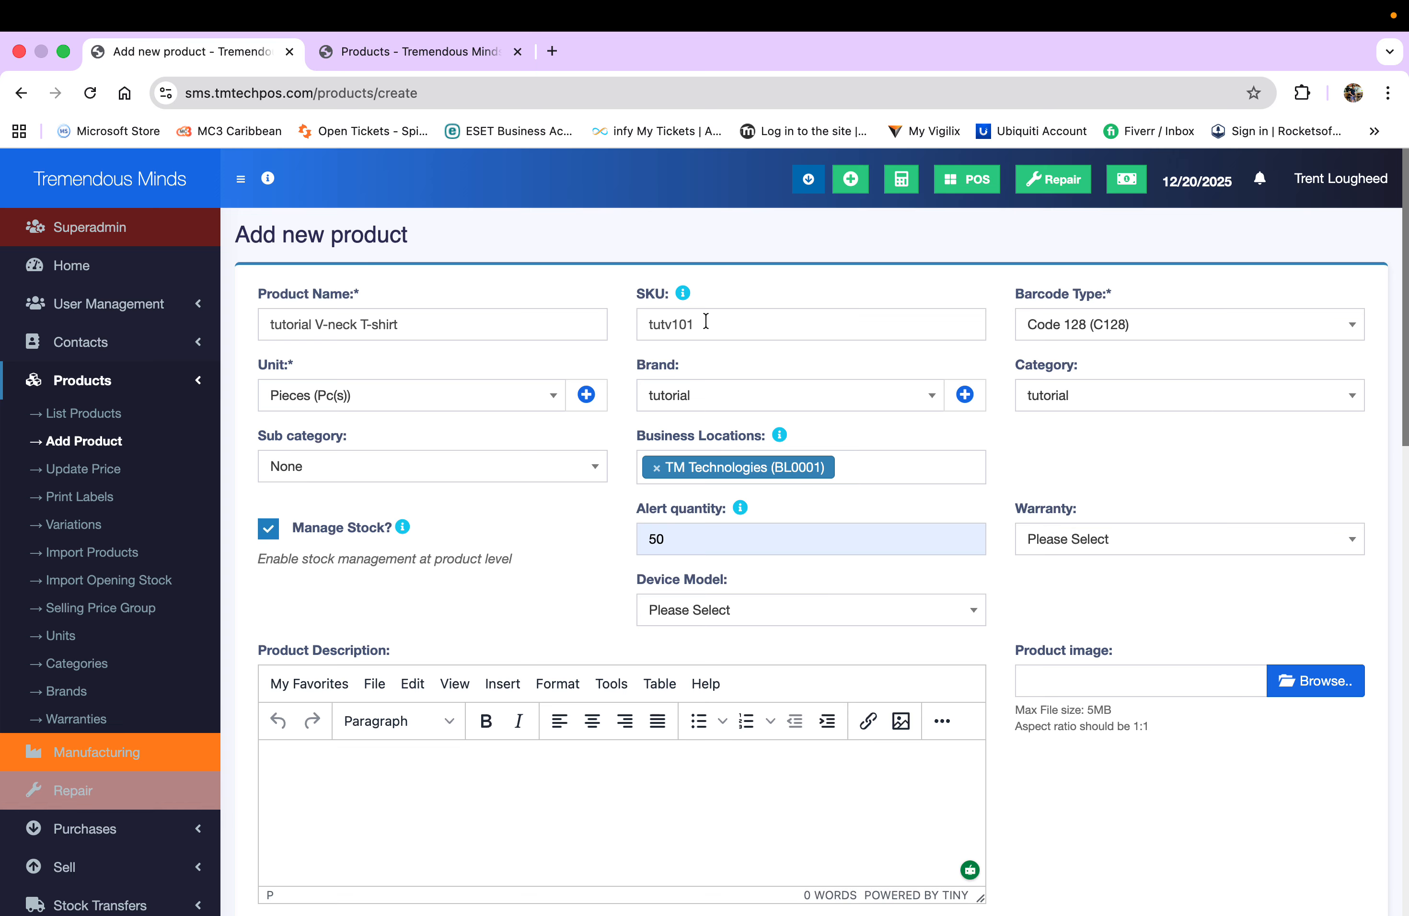
{"action": "double_click", "coordinate": [706, 321]}
{"action": "left_click", "coordinate": [705, 321]}
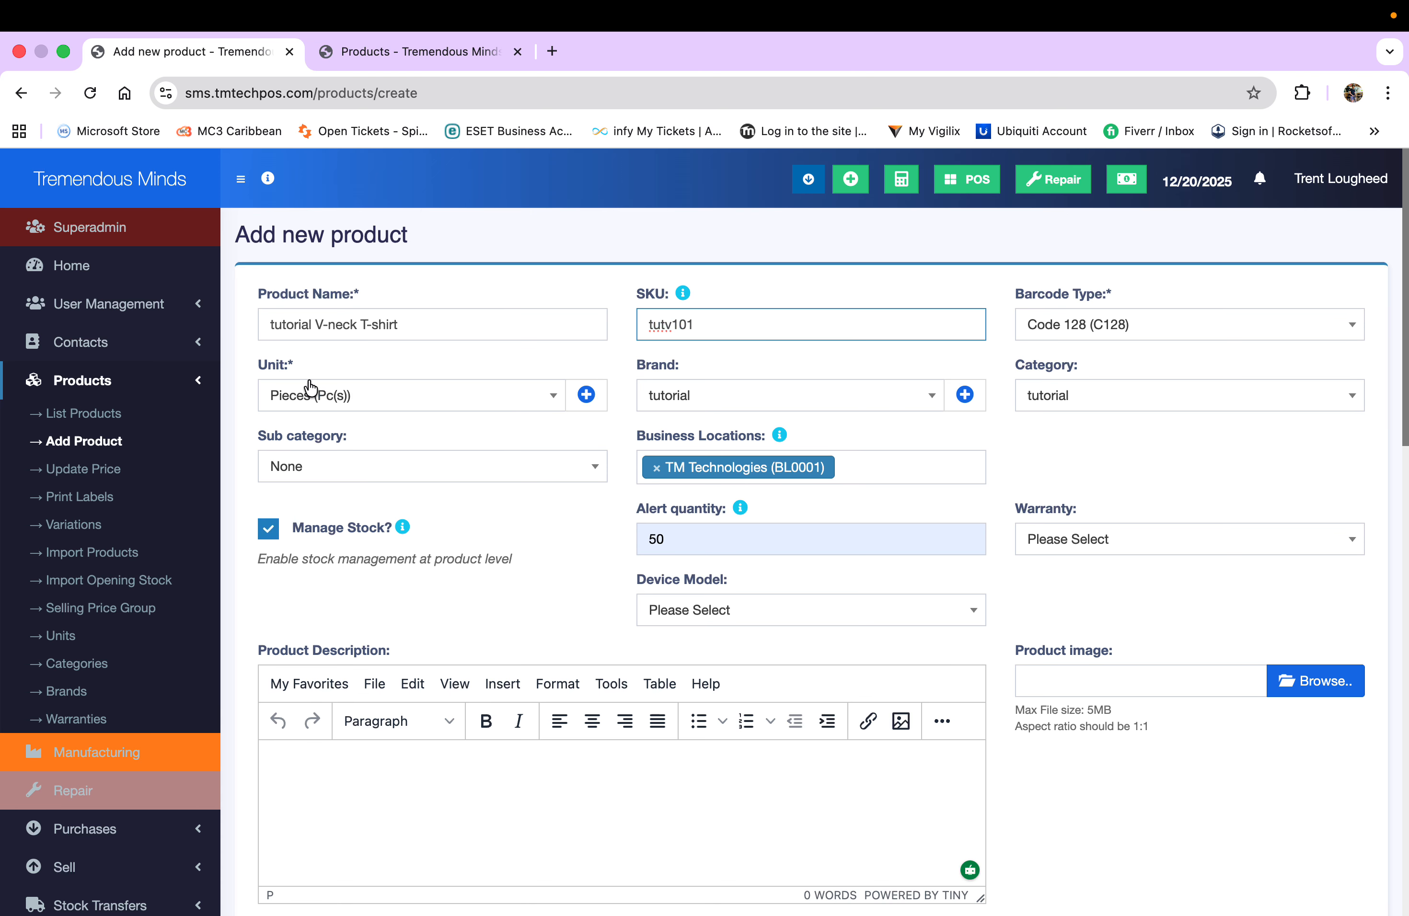
{"action": "scroll", "coordinate": [474, 347], "scroll_direction": "down", "scroll_amount": 15}
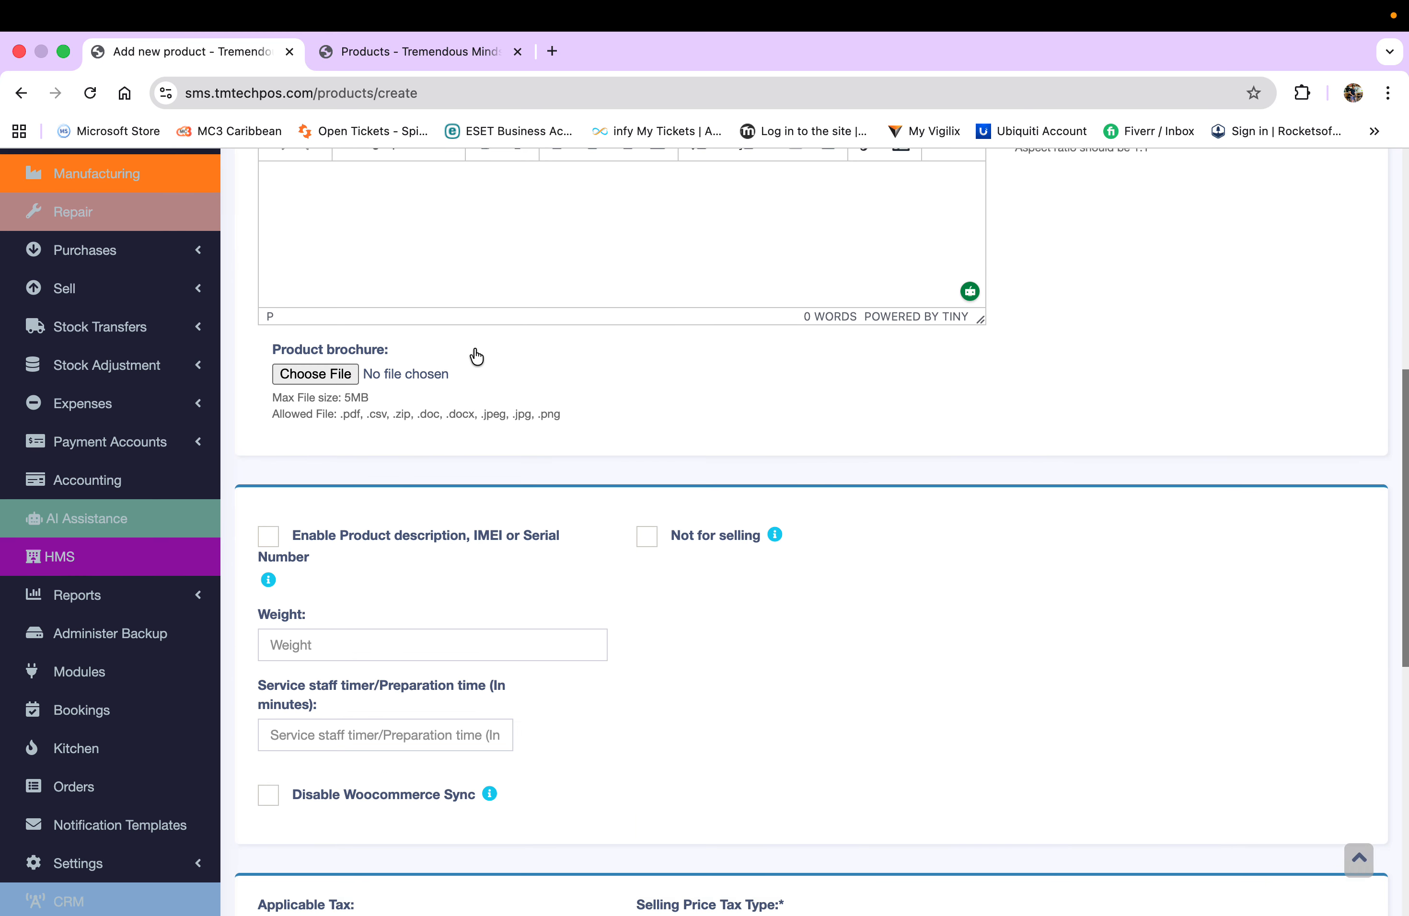
{"action": "scroll", "coordinate": [598, 624], "scroll_direction": "down", "scroll_amount": 5}
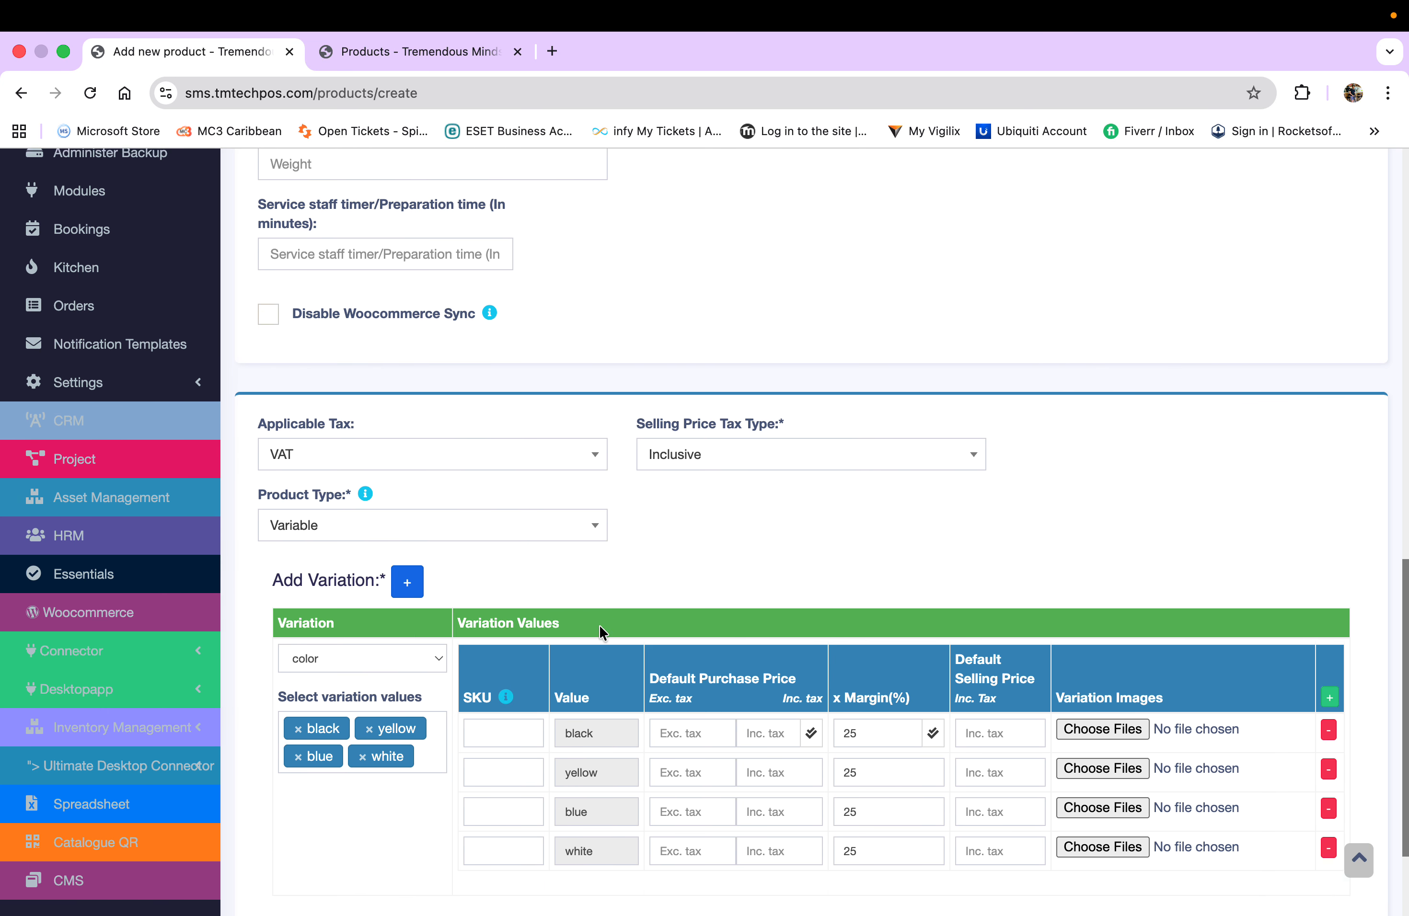
Step: Set the SKU of the black variation to tutv101
{"action": "left_click", "coordinate": [496, 629]}
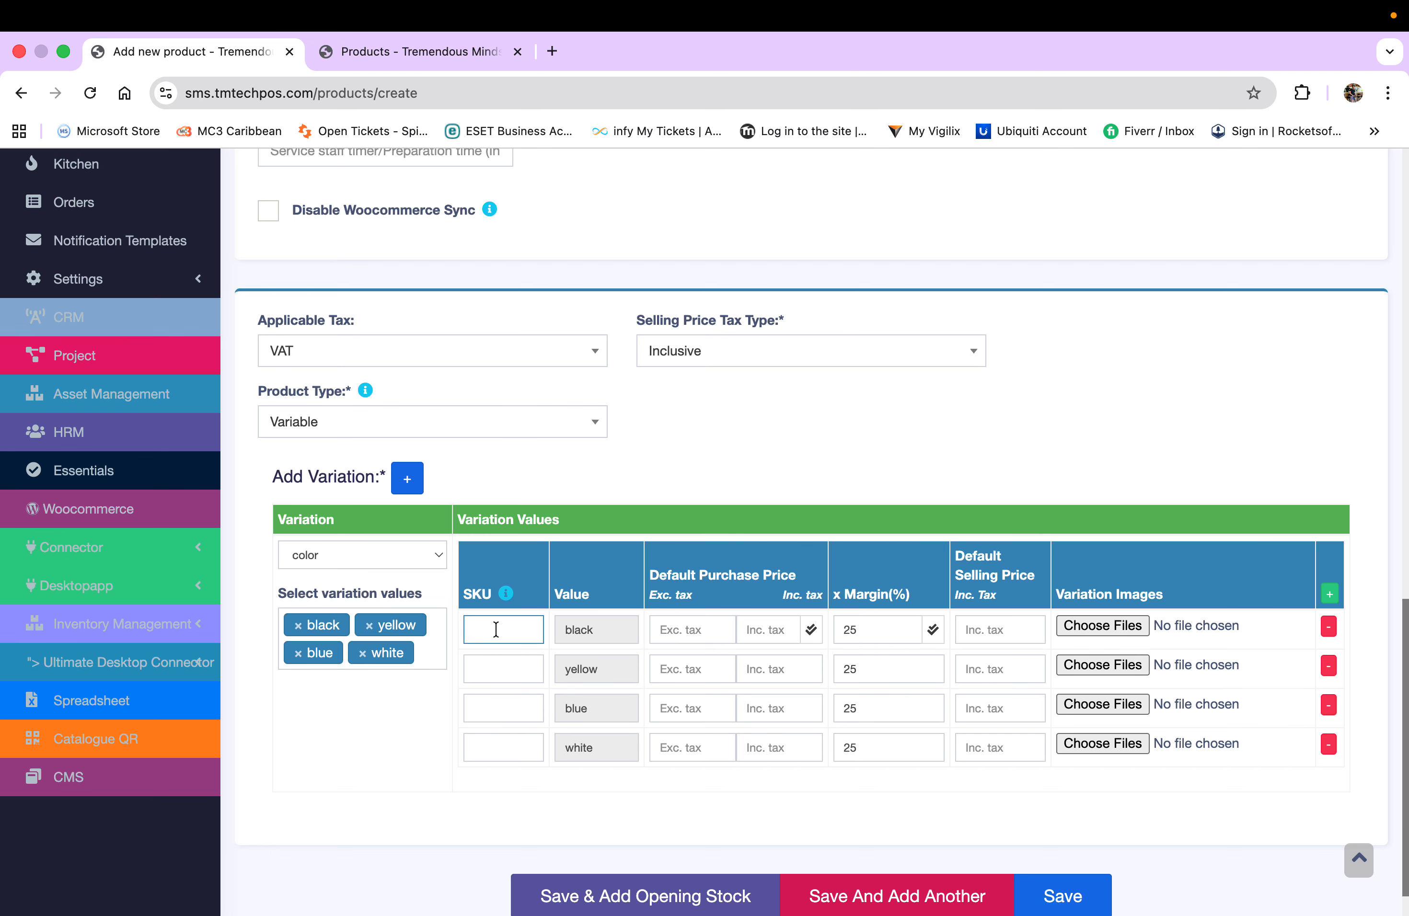
{"action": "type", "text": "tot"}
{"action": "type", "text": "ut"}
{"action": "scroll", "coordinate": [496, 630], "scroll_direction": "up", "scroll_amount": 20}
{"action": "scroll", "coordinate": [496, 630], "scroll_direction": "down", "scroll_amount": 12}
{"action": "scroll", "coordinate": [496, 630], "scroll_direction": "up", "scroll_amount": 8}
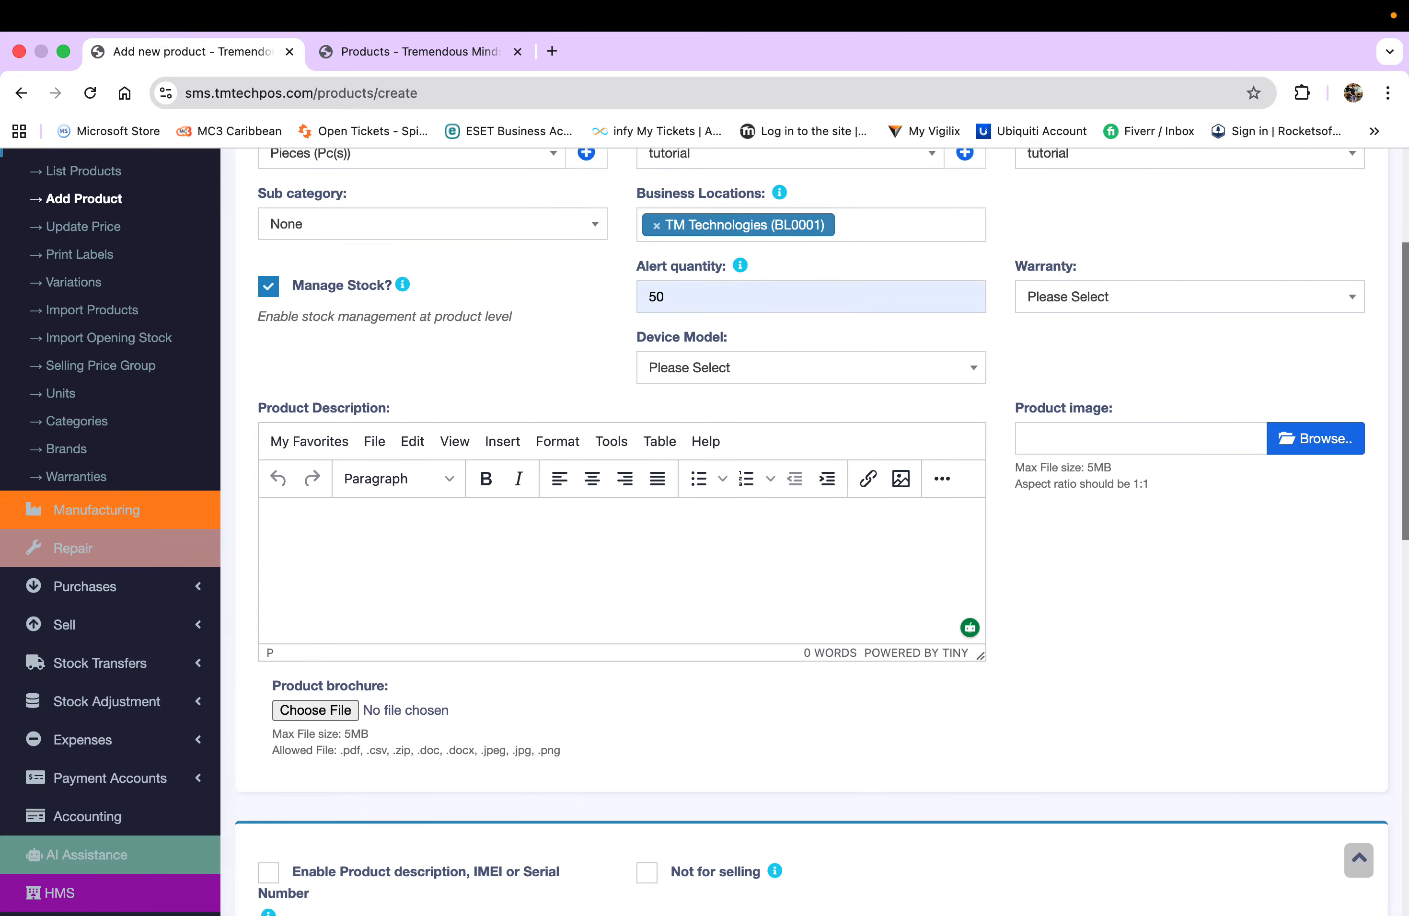
{"action": "scroll", "coordinate": [498, 638], "scroll_direction": "down", "scroll_amount": 15}
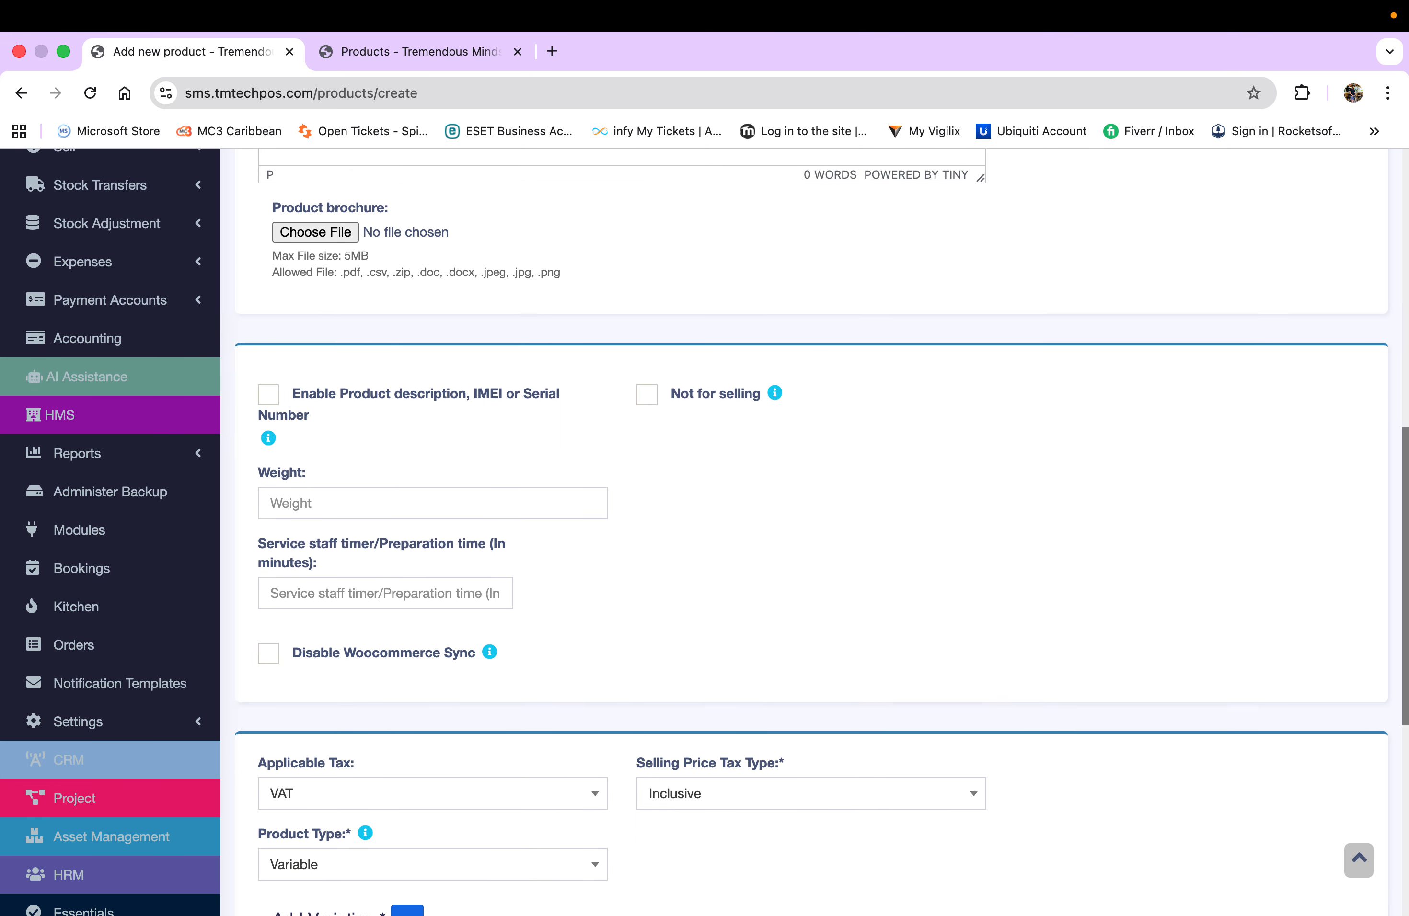
{"action": "type", "text": "v1"}
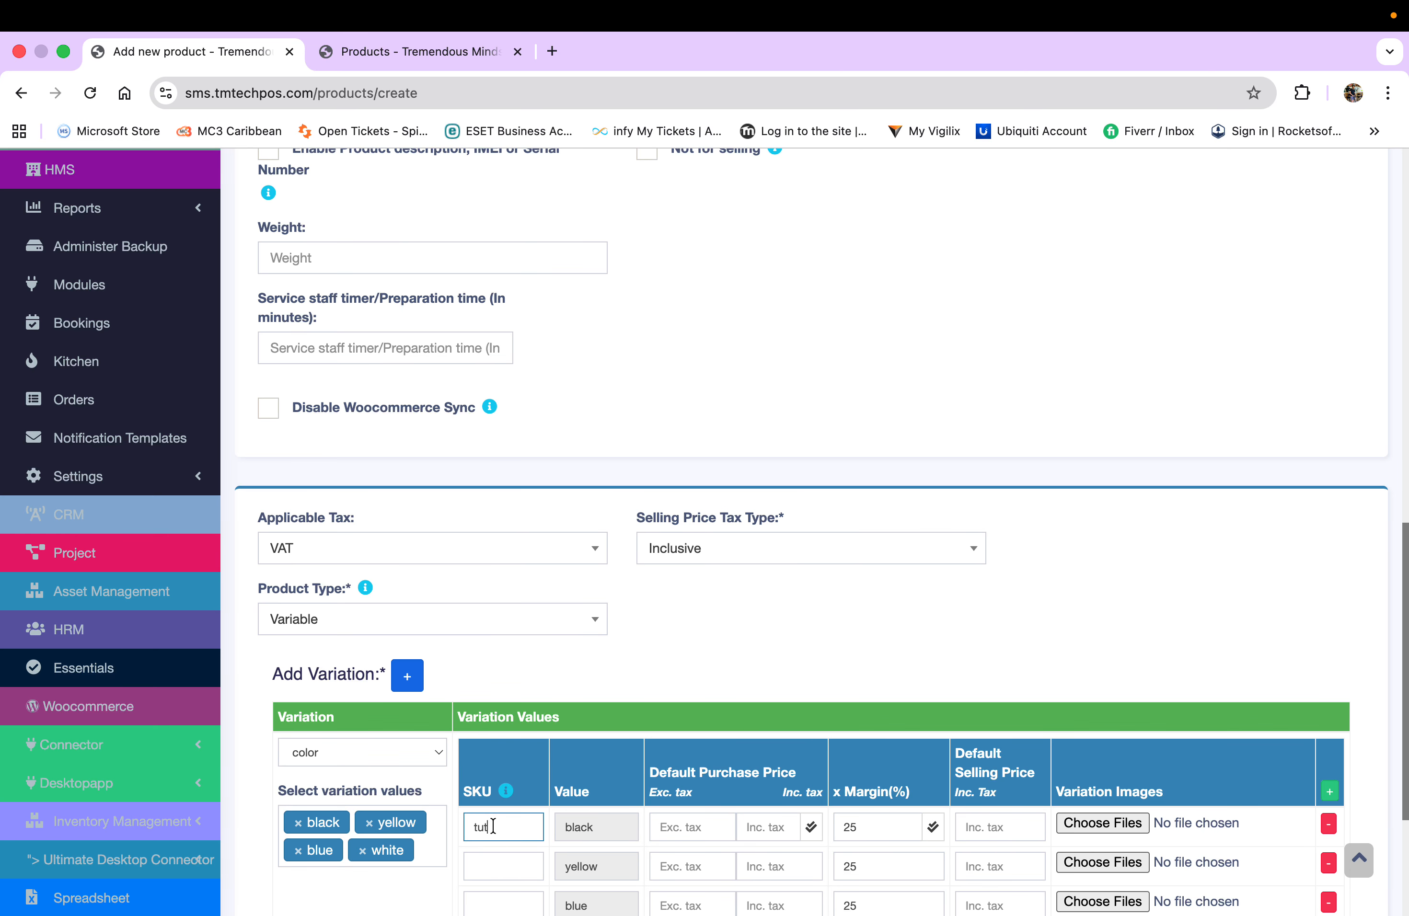
{"action": "type", "text": "01"}
Step: Copy the black variation's SKU to the yellow variation and change it to tutv102
{"action": "double_click", "coordinate": [521, 825]}
{"action": "key", "text": "super+c"}
{"action": "left_click", "coordinate": [503, 865]}
{"action": "key", "text": "super+v"}
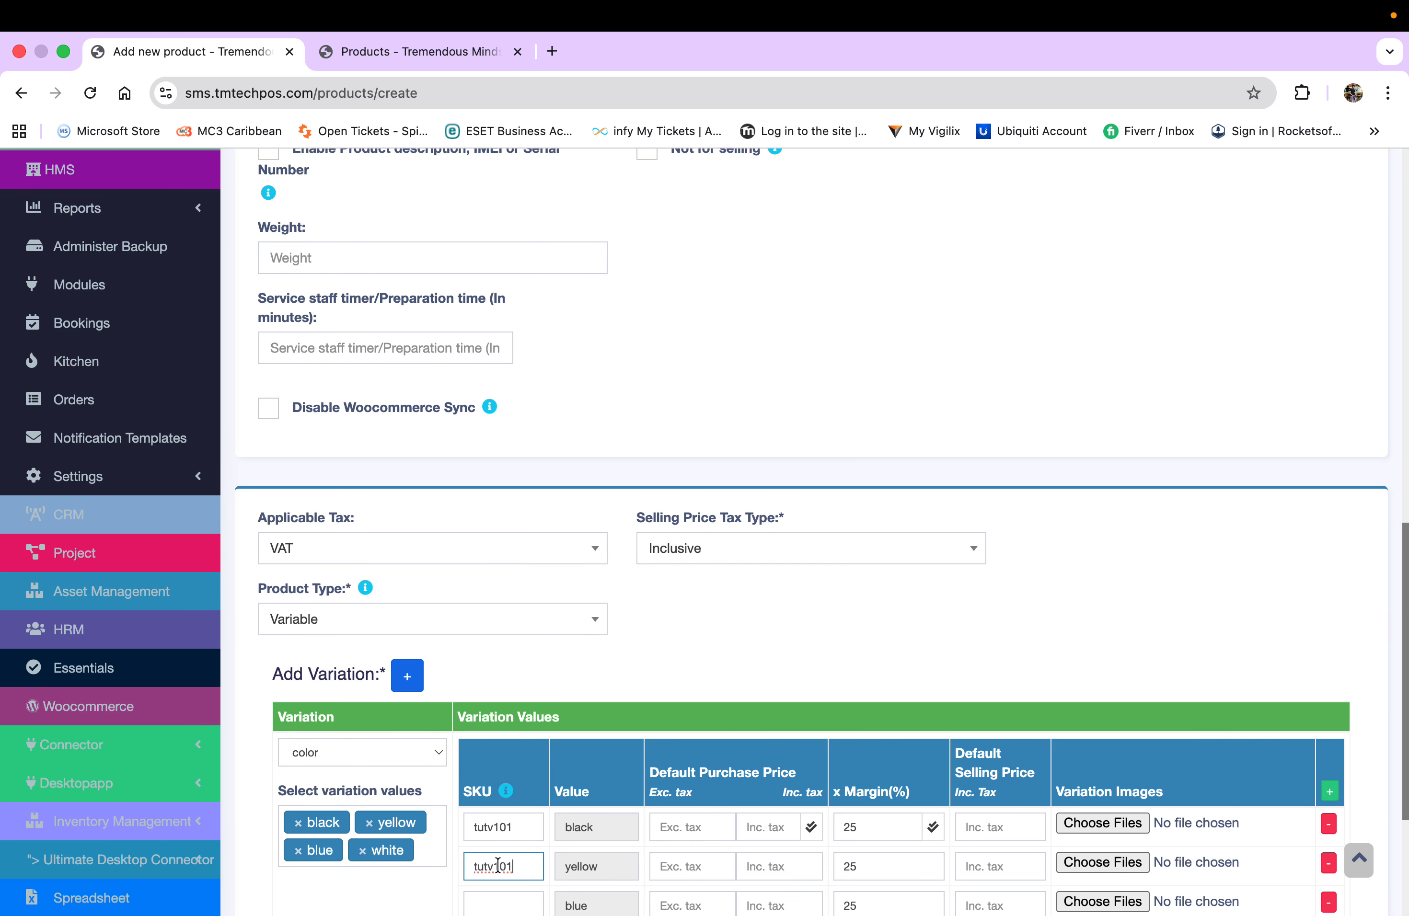
{"action": "key", "text": "BackSpace"}
{"action": "type", "text": "2"}
Step: Paste the copied SKU into the blue and white variations, changing it to tutv103 for blue and tutv104 for white
{"action": "scroll", "coordinate": [695, 524], "scroll_direction": "down", "scroll_amount": 3}
{"action": "left_click", "coordinate": [487, 802]}
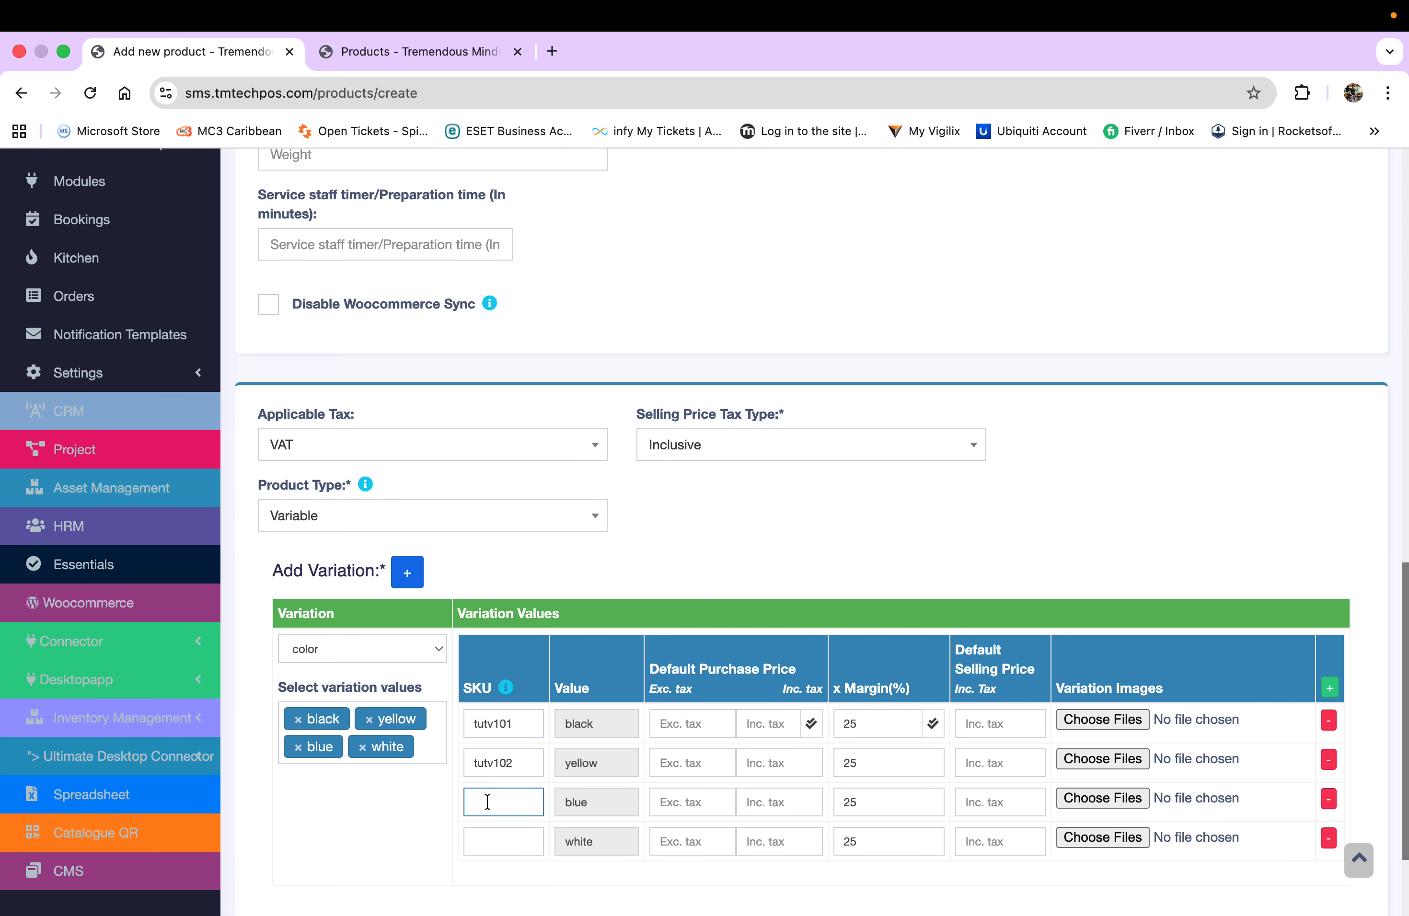
{"action": "key", "text": "super+v"}
{"action": "key", "text": "BackSpace"}
{"action": "type", "text": "3"}
{"action": "left_click", "coordinate": [488, 840]}
{"action": "key", "text": "super+v"}
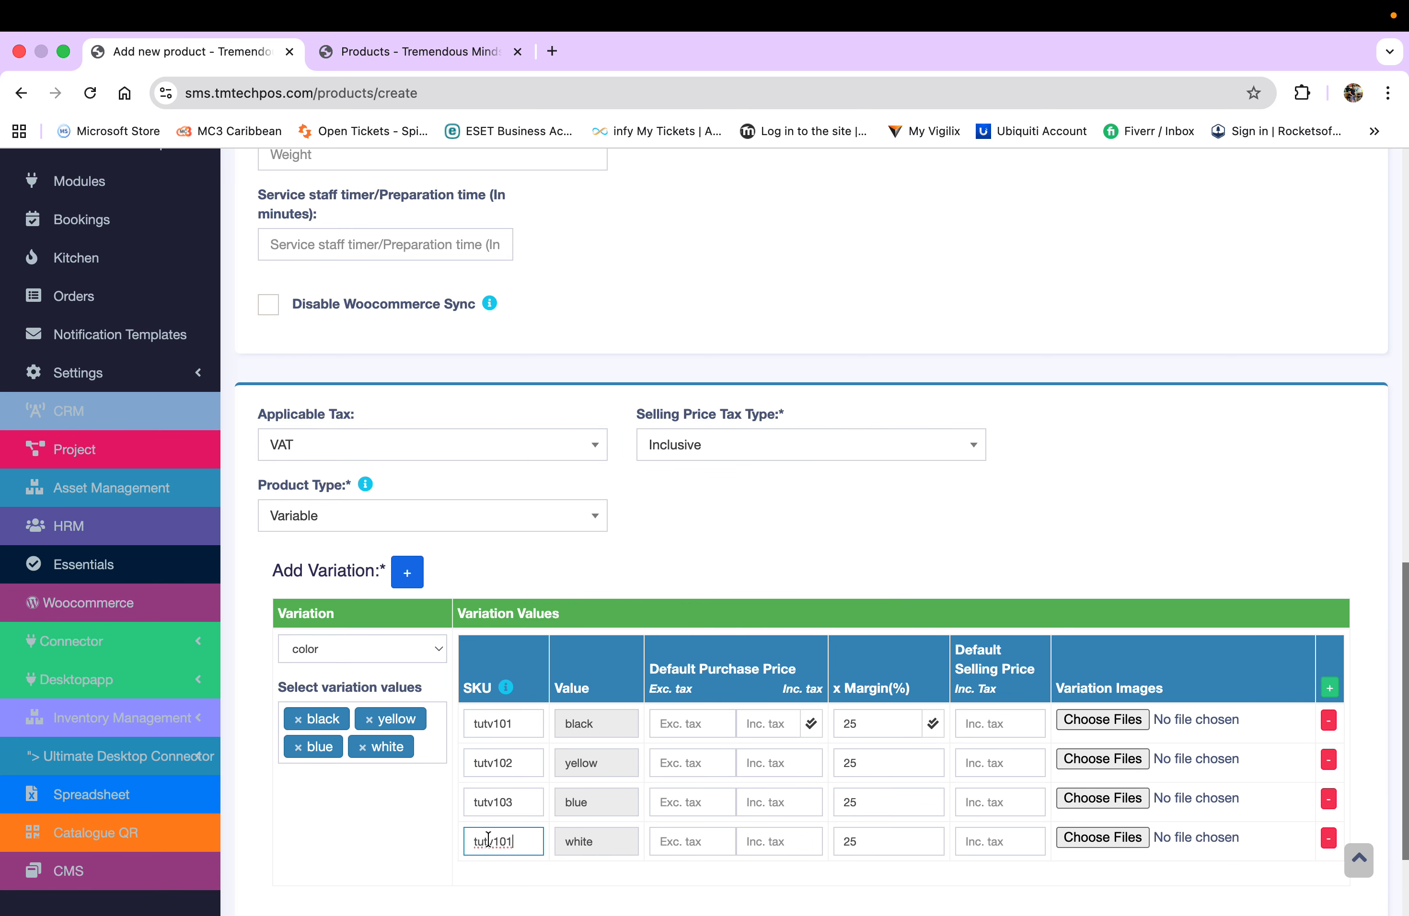
{"action": "key", "text": "BackSpace"}
{"action": "key", "text": "BackSpace"}
{"action": "type", "text": "04"}
Step: Set the default purchase price excluding tax to 10 for the black, yellow, blue and white variations
{"action": "left_click", "coordinate": [678, 729]}
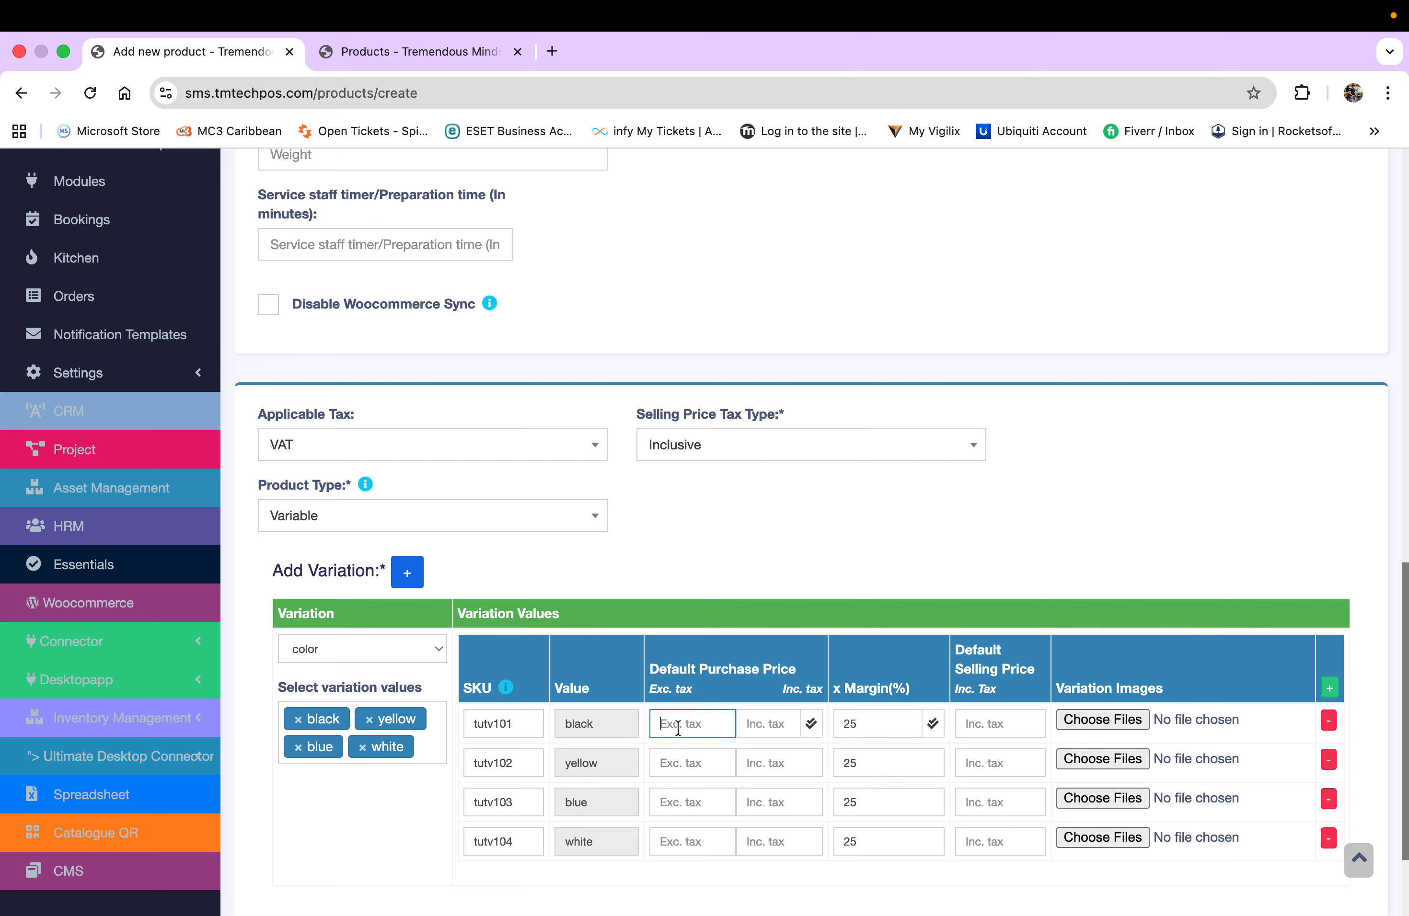
{"action": "type", "text": "10"}
{"action": "left_click", "coordinate": [675, 762]}
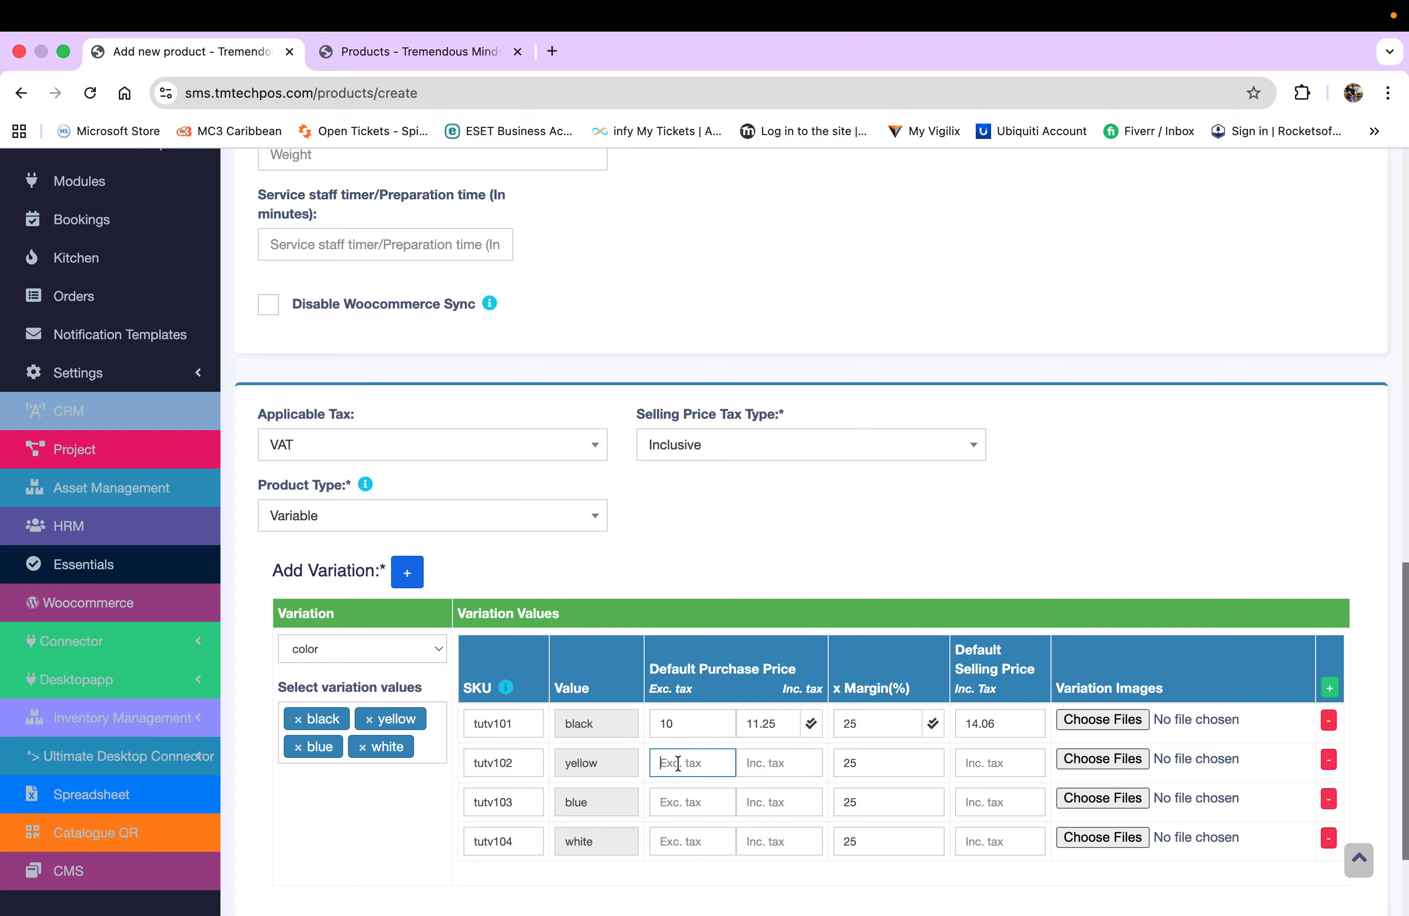
{"action": "type", "text": "10"}
{"action": "left_click", "coordinate": [676, 798]}
{"action": "type", "text": "10"}
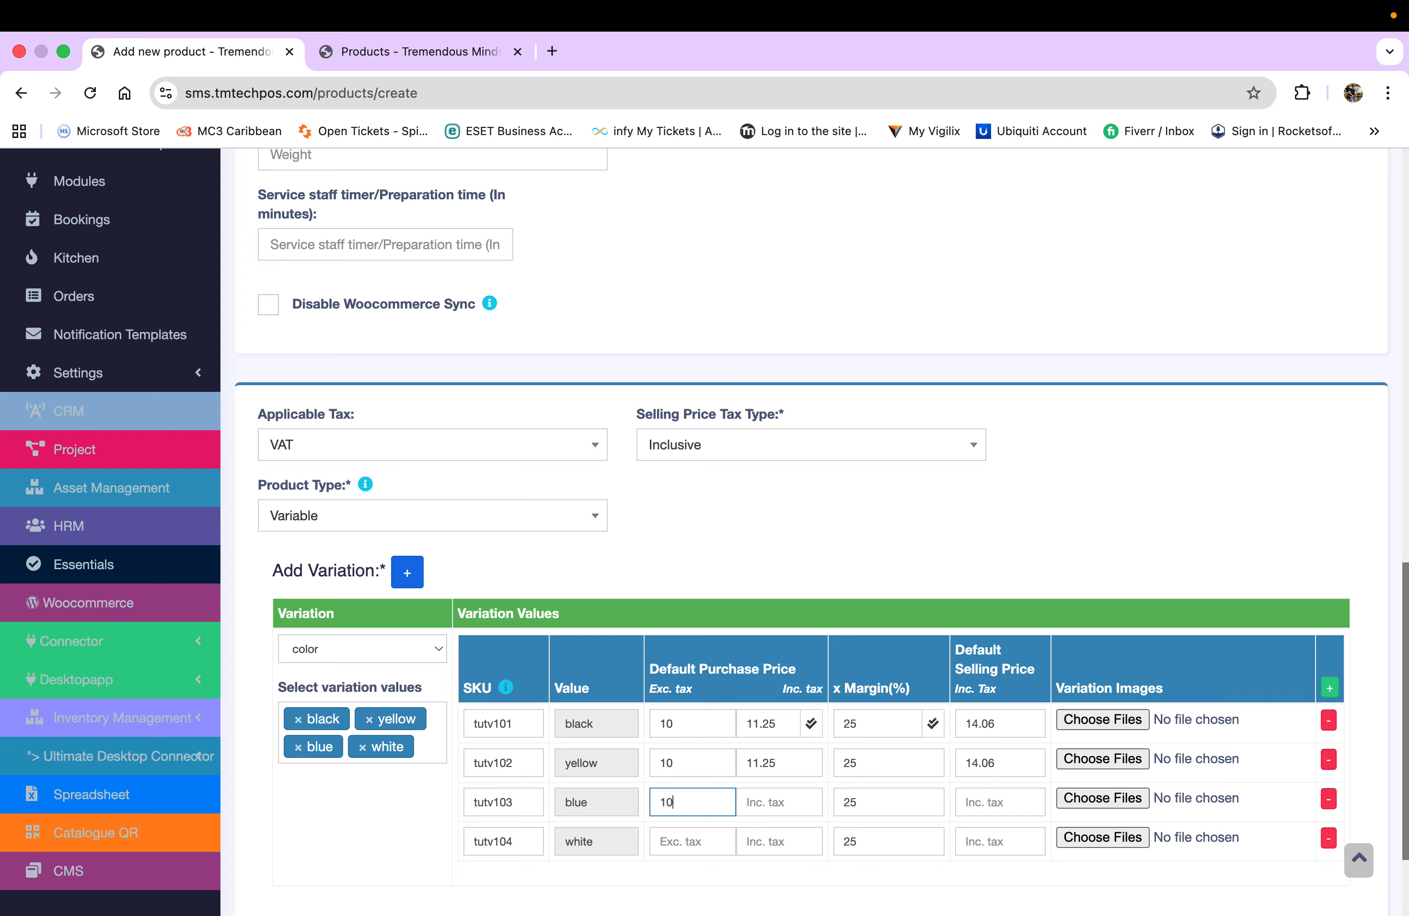
{"action": "left_click", "coordinate": [670, 840]}
{"action": "type", "text": "10"}
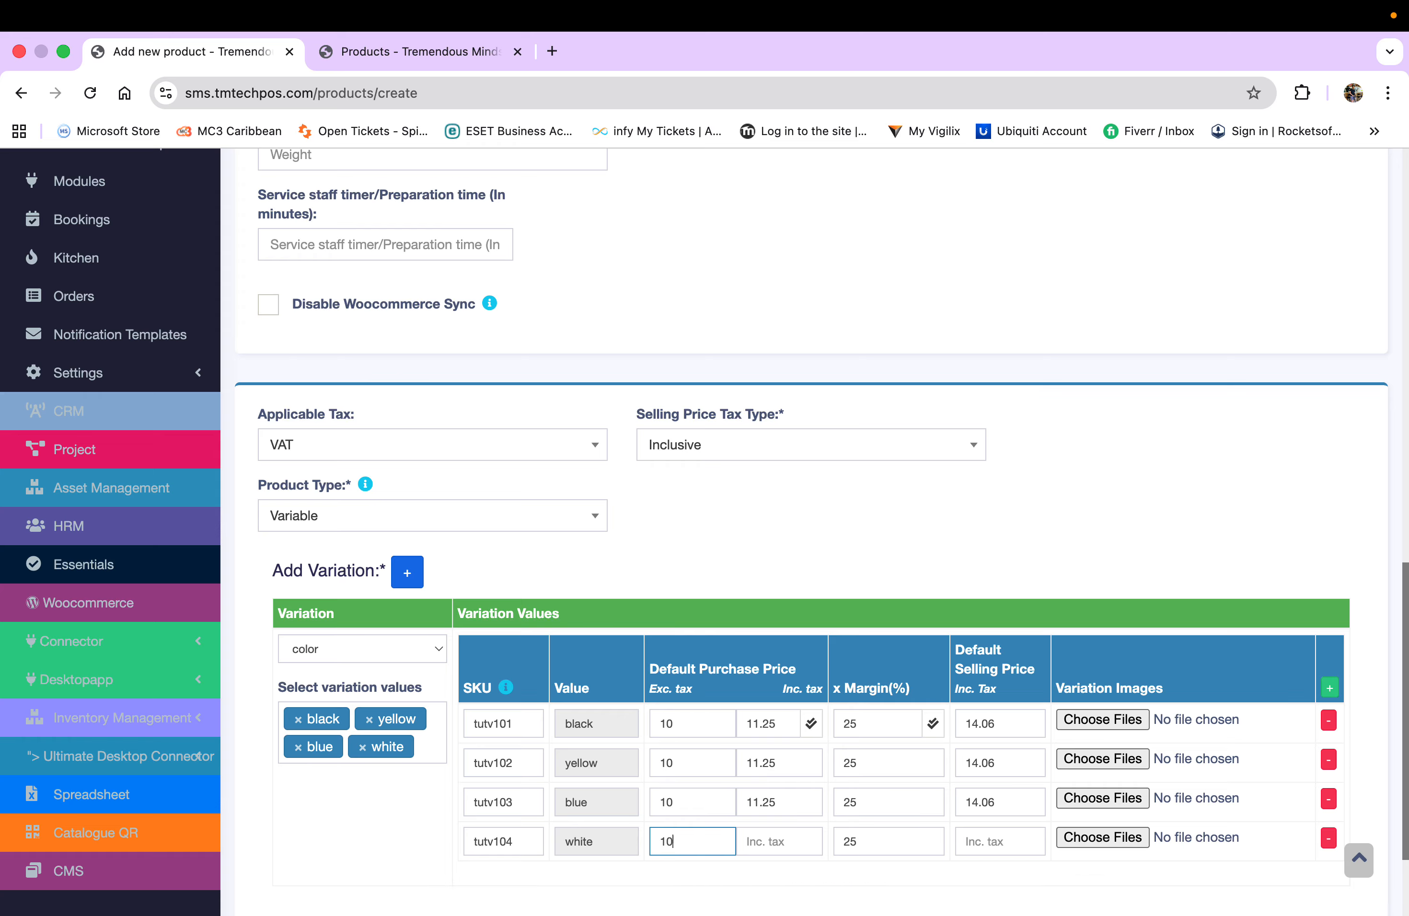
{"action": "left_click", "coordinate": [747, 873]}
Step: Set the default selling price including tax of the black variation to 20
{"action": "double_click", "coordinate": [1002, 725]}
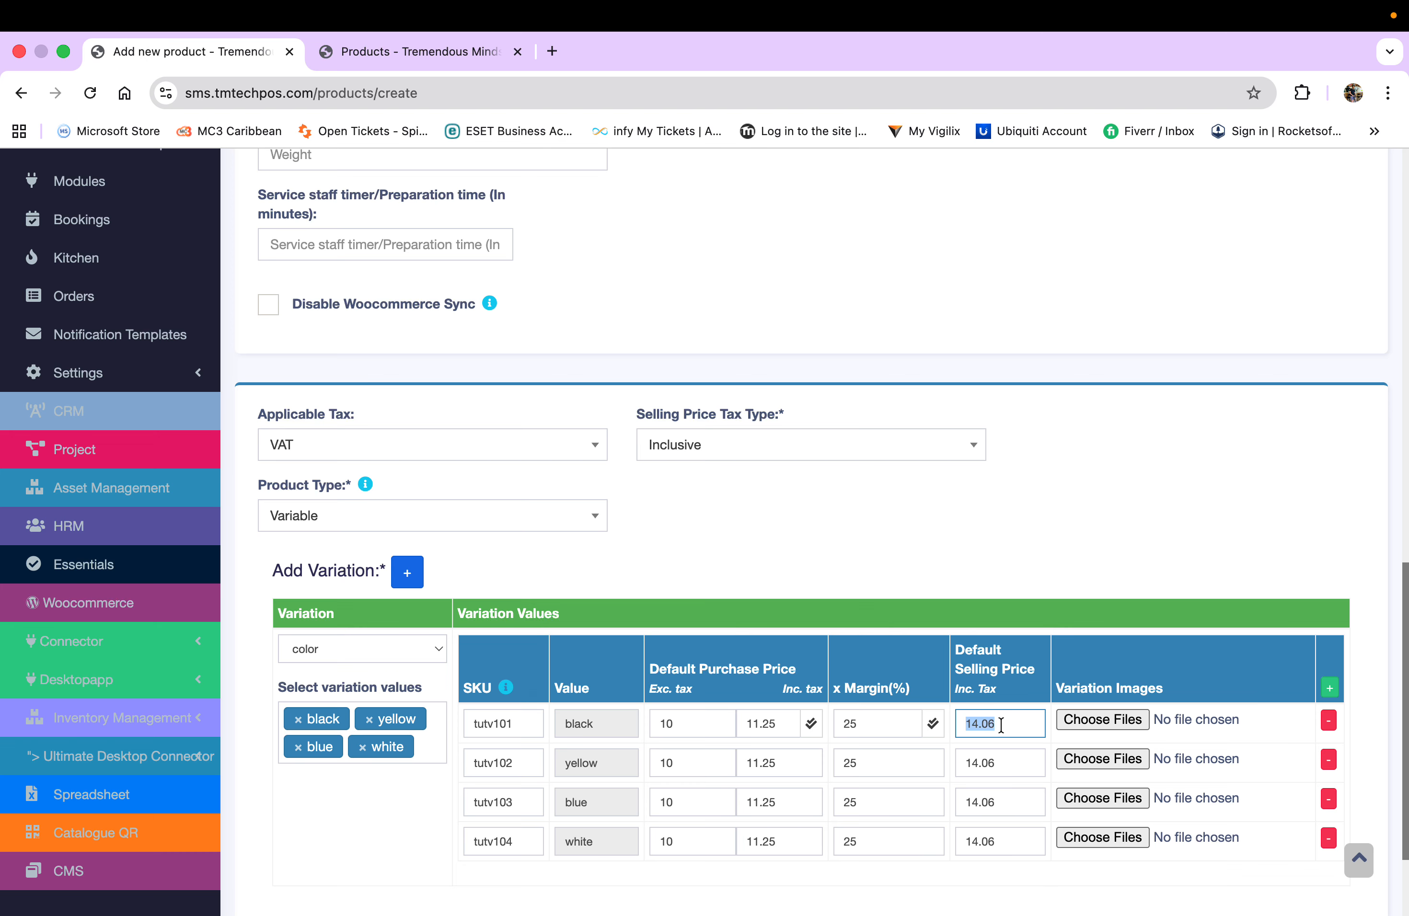
{"action": "type", "text": "20"}
{"action": "left_click", "coordinate": [961, 599]}
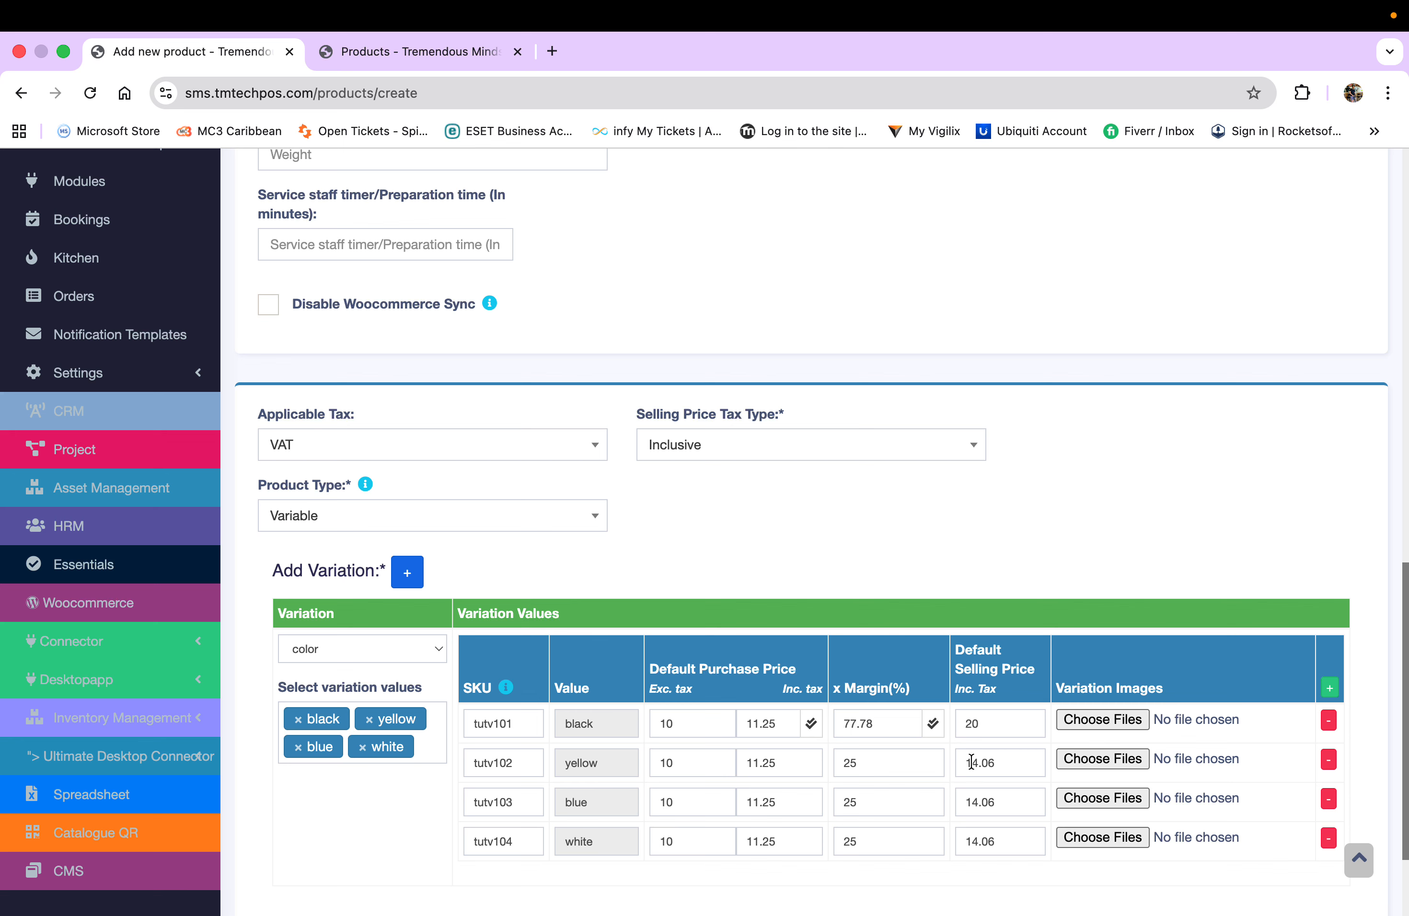
Step: Set the profit margin of the yellow variation to 100%
{"action": "double_click", "coordinate": [872, 759]}
{"action": "type", "text": "1000"}
{"action": "key", "text": "BackSpace"}
{"action": "left_click", "coordinate": [915, 596]}
Step: Set the default selling price including tax of the blue and white variations to 20
{"action": "double_click", "coordinate": [991, 805]}
{"action": "type", "text": "20"}
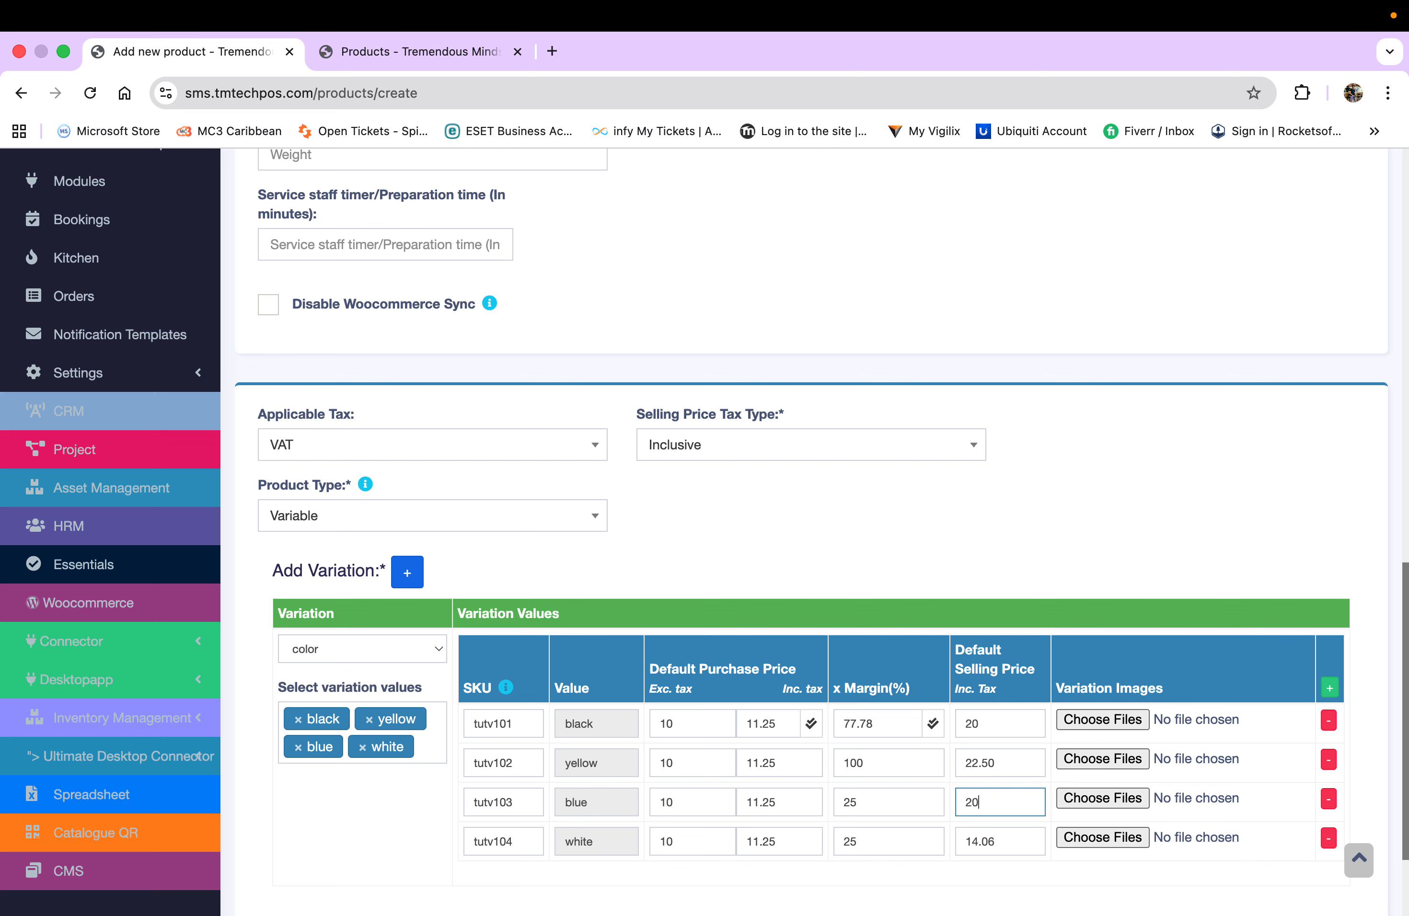
{"action": "double_click", "coordinate": [990, 840]}
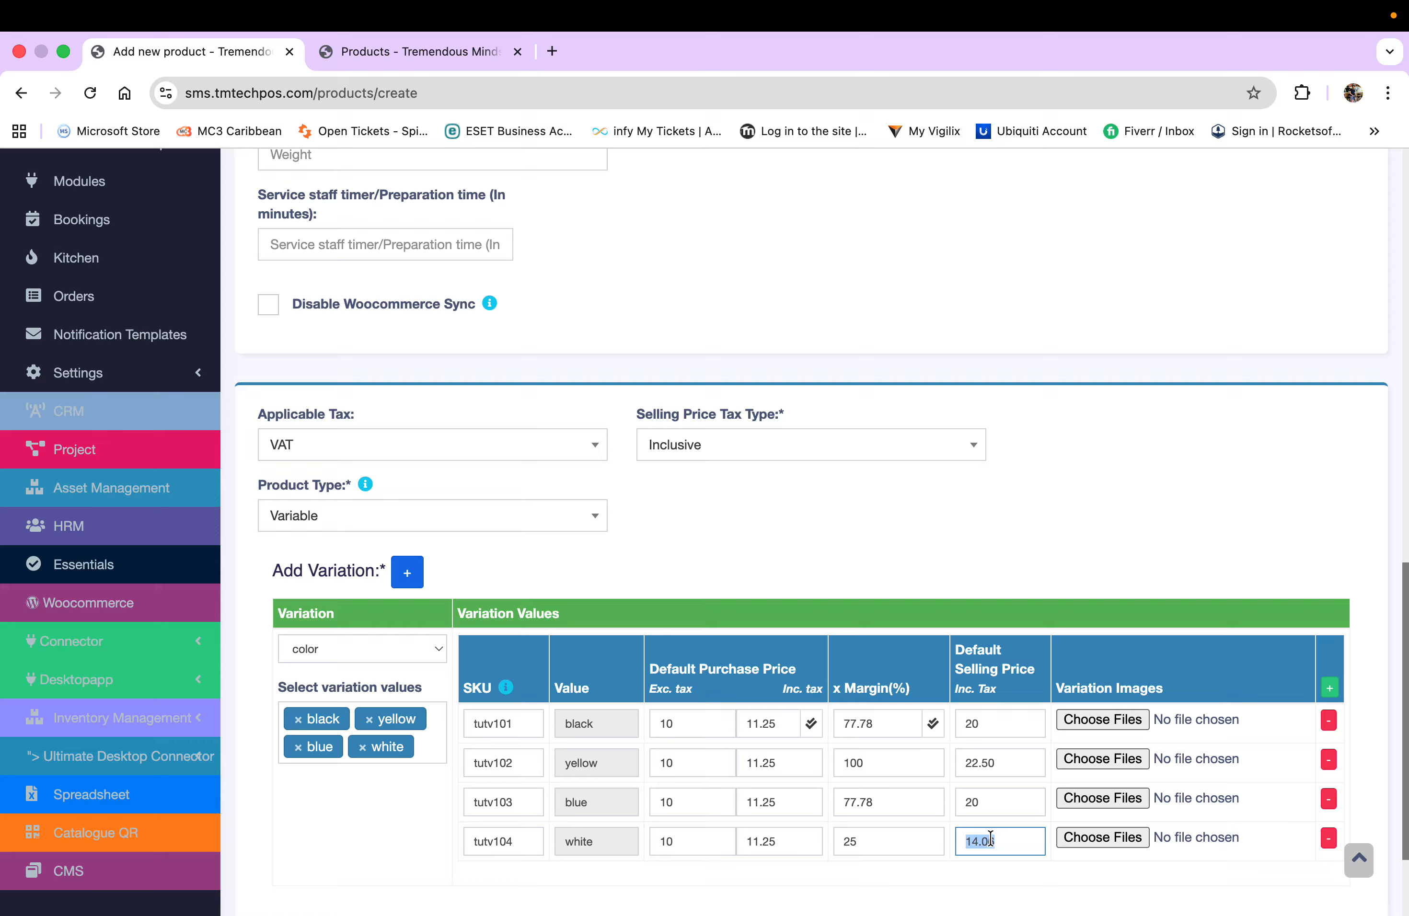
{"action": "type", "text": "20"}
{"action": "left_click", "coordinate": [932, 872]}
Step: Apply the black variation's margin and default purchase price to all the color variations
{"action": "scroll", "coordinate": [963, 839], "scroll_direction": "down", "scroll_amount": 1}
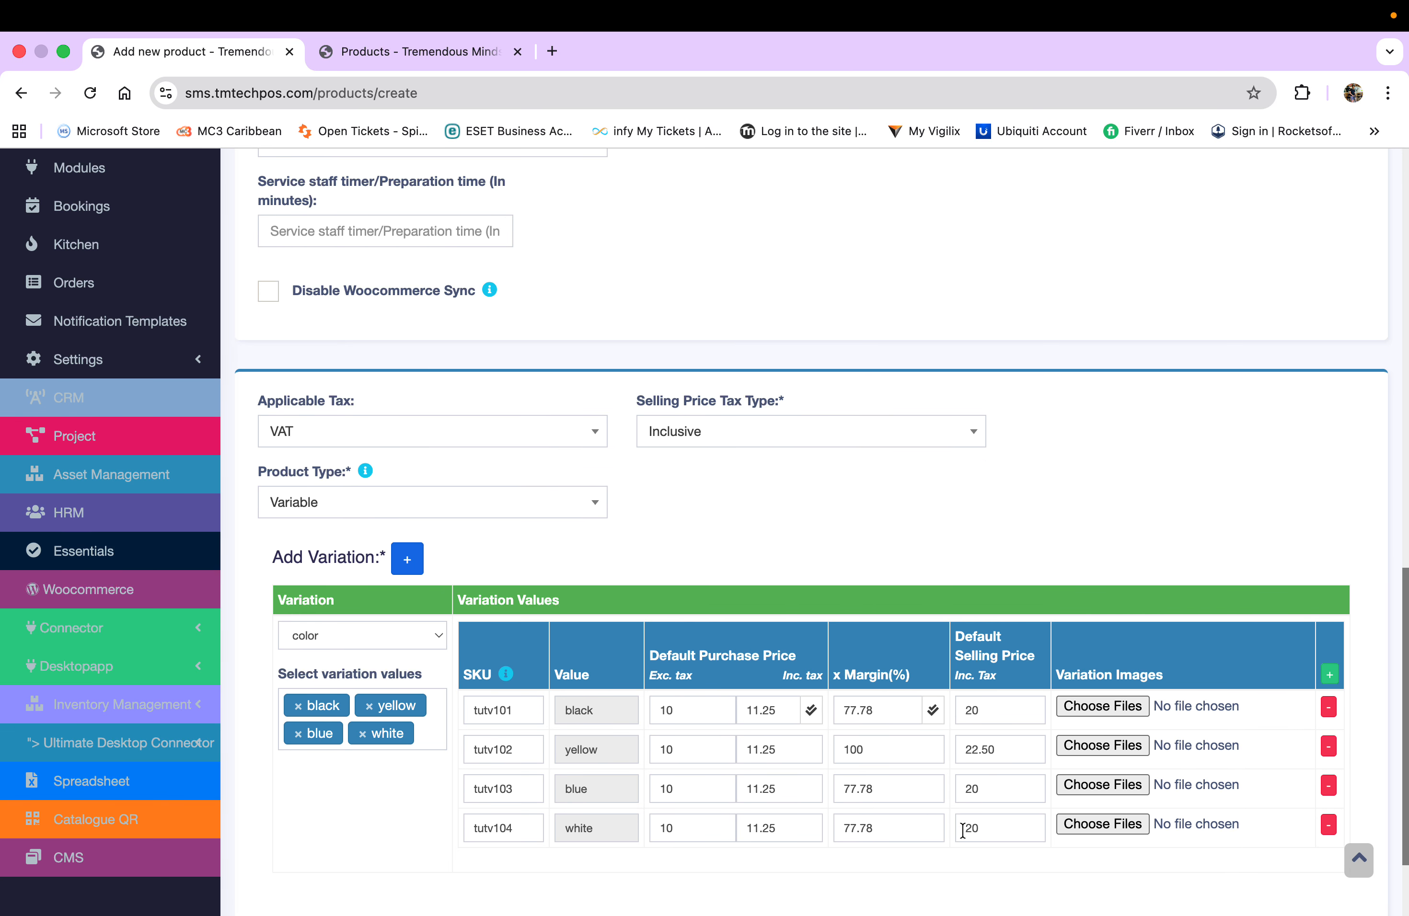
{"action": "scroll", "coordinate": [963, 830], "scroll_direction": "down", "scroll_amount": 3}
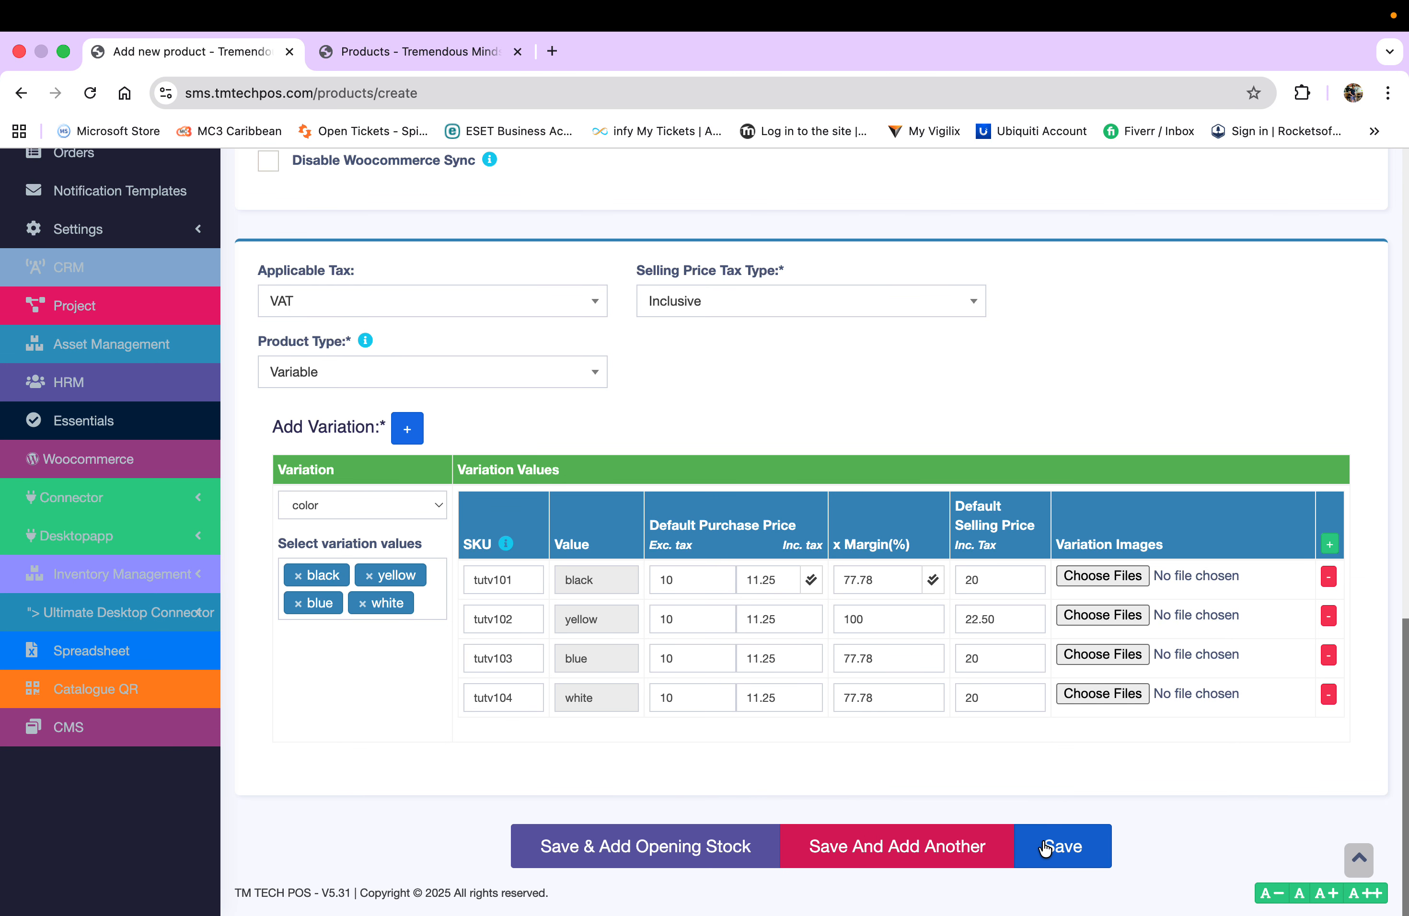
{"action": "scroll", "coordinate": [867, 762], "scroll_direction": "up", "scroll_amount": 1}
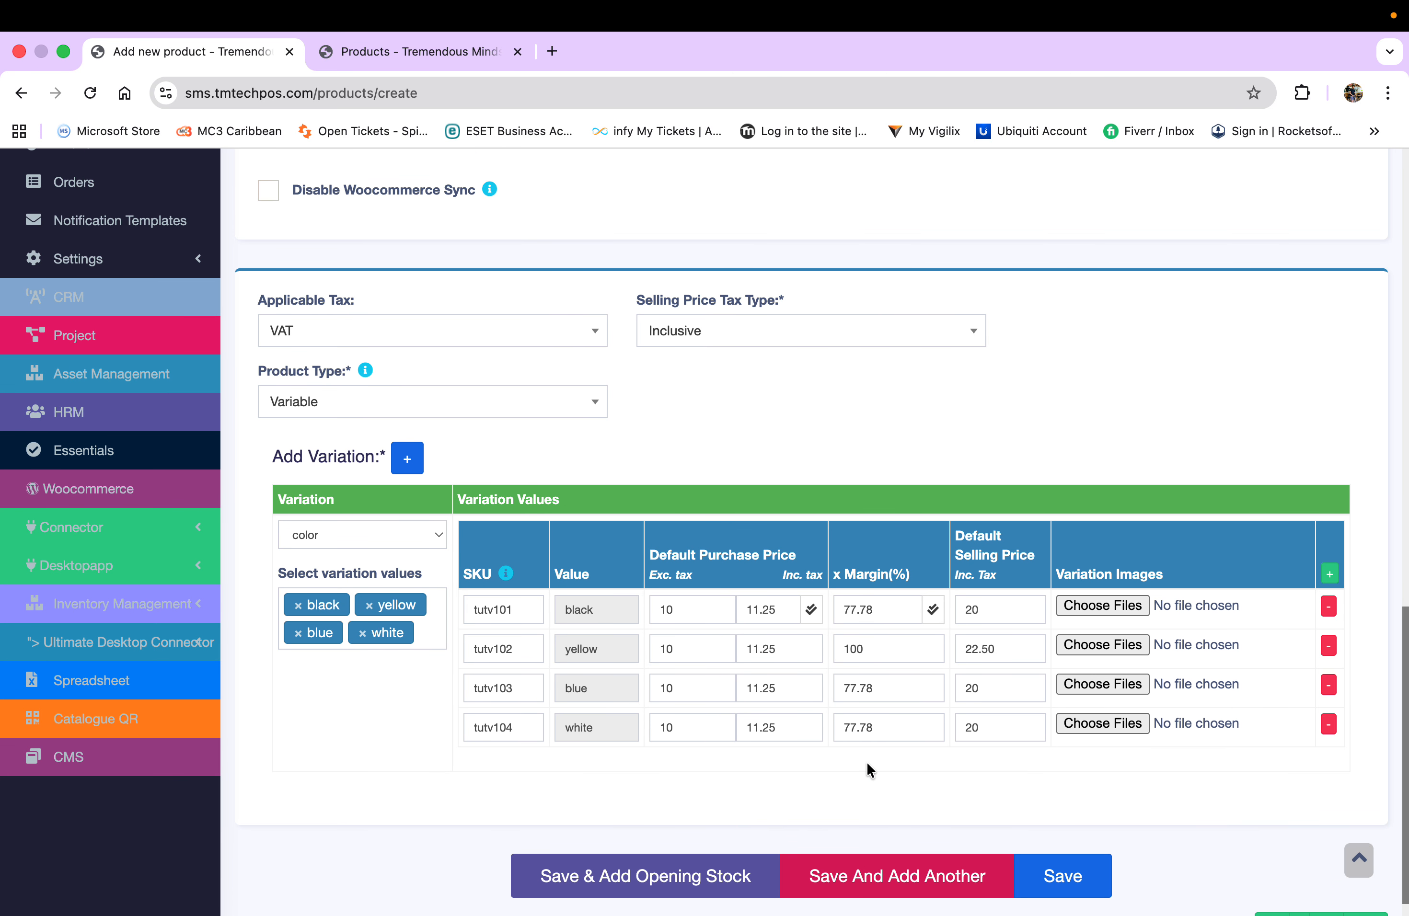
{"action": "left_click", "coordinate": [934, 613]}
{"action": "left_click", "coordinate": [811, 613]}
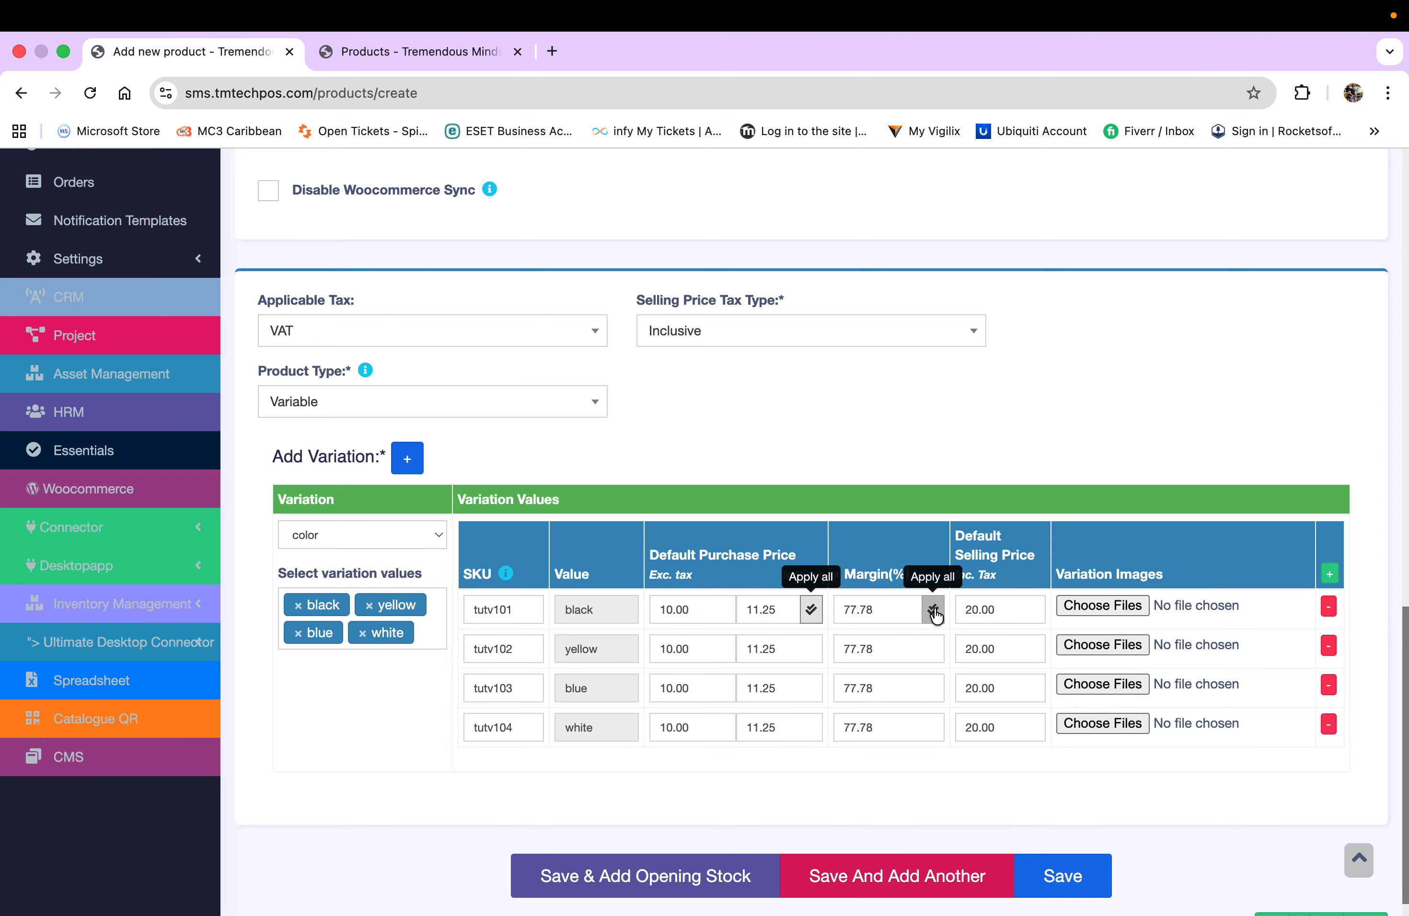
Step: Save the new variable tutorial V-neck T-shirt product with its four color variations
{"action": "scroll", "coordinate": [488, 790], "scroll_direction": "down", "scroll_amount": 2}
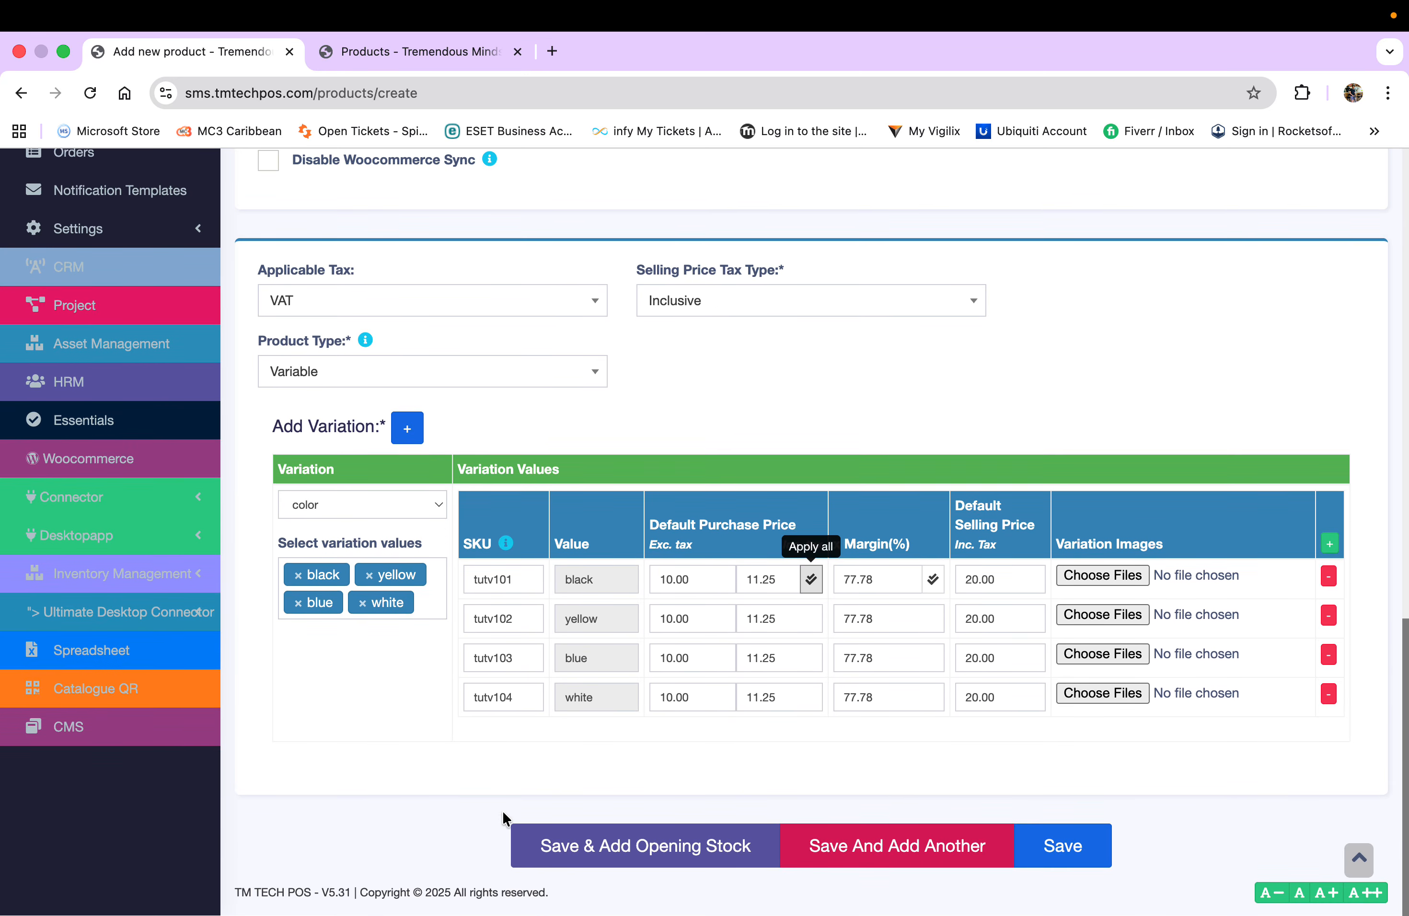
{"action": "left_click", "coordinate": [620, 847]}
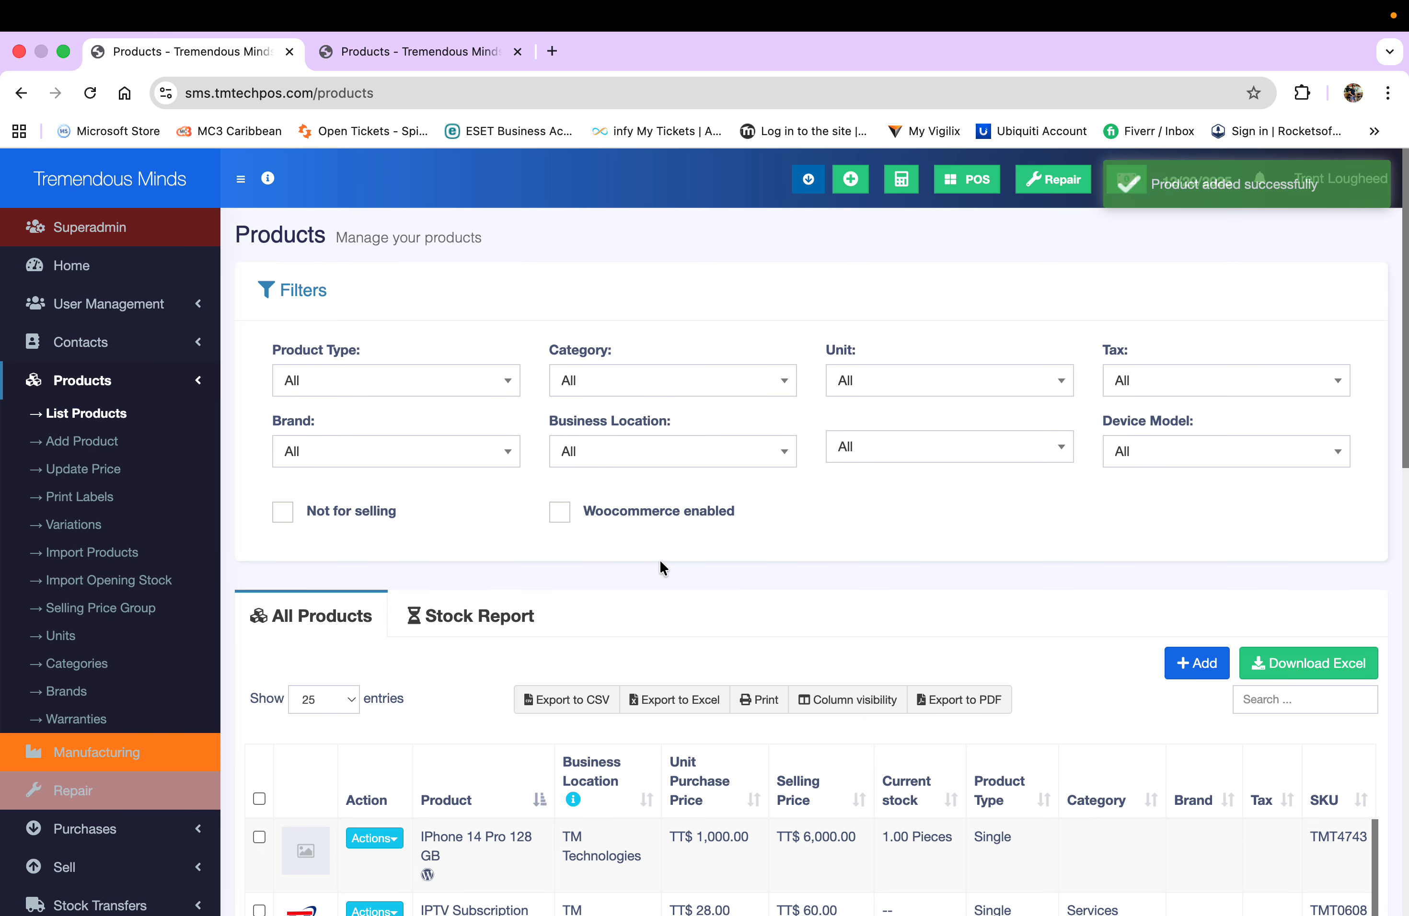
Step: Filter the product list to the tutorial category
{"action": "scroll", "coordinate": [659, 559], "scroll_direction": "down", "scroll_amount": 6}
{"action": "scroll", "coordinate": [662, 569], "scroll_direction": "up", "scroll_amount": 6}
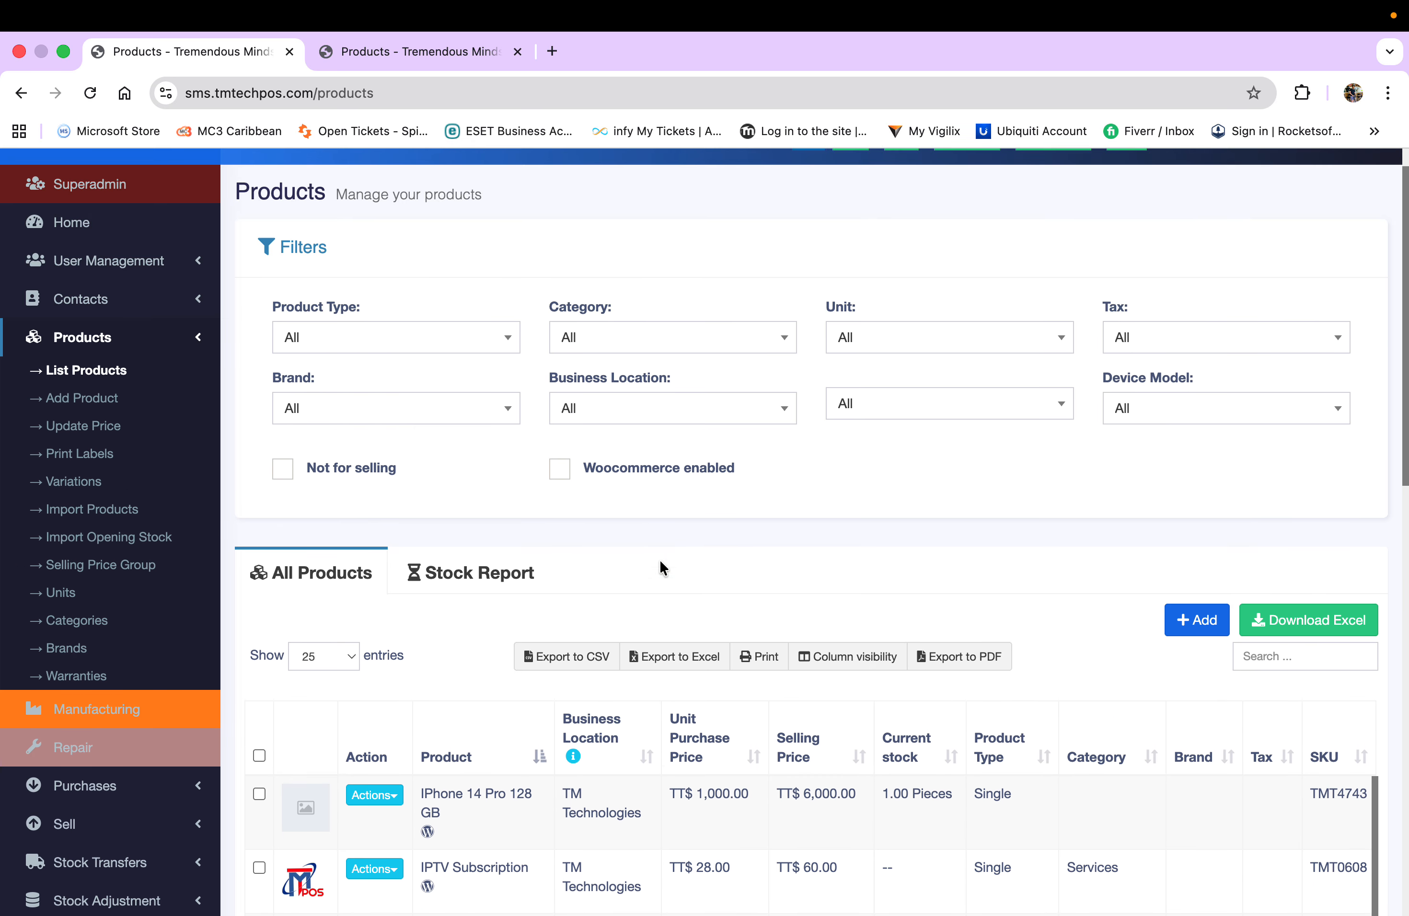
{"action": "left_click", "coordinate": [667, 381]}
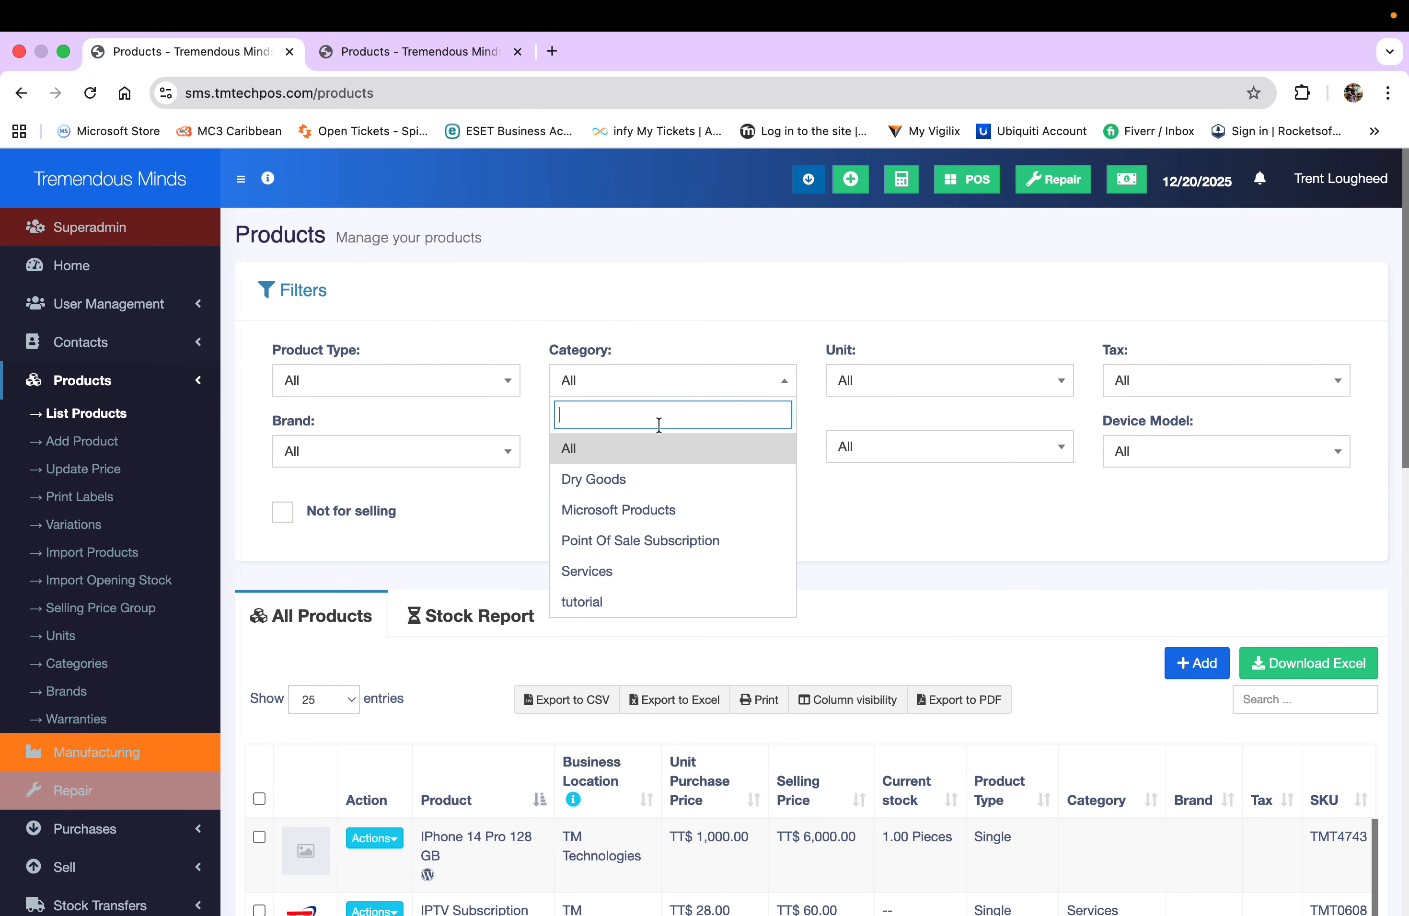
{"action": "left_click", "coordinate": [610, 598]}
{"action": "scroll", "coordinate": [683, 599], "scroll_direction": "down", "scroll_amount": 5}
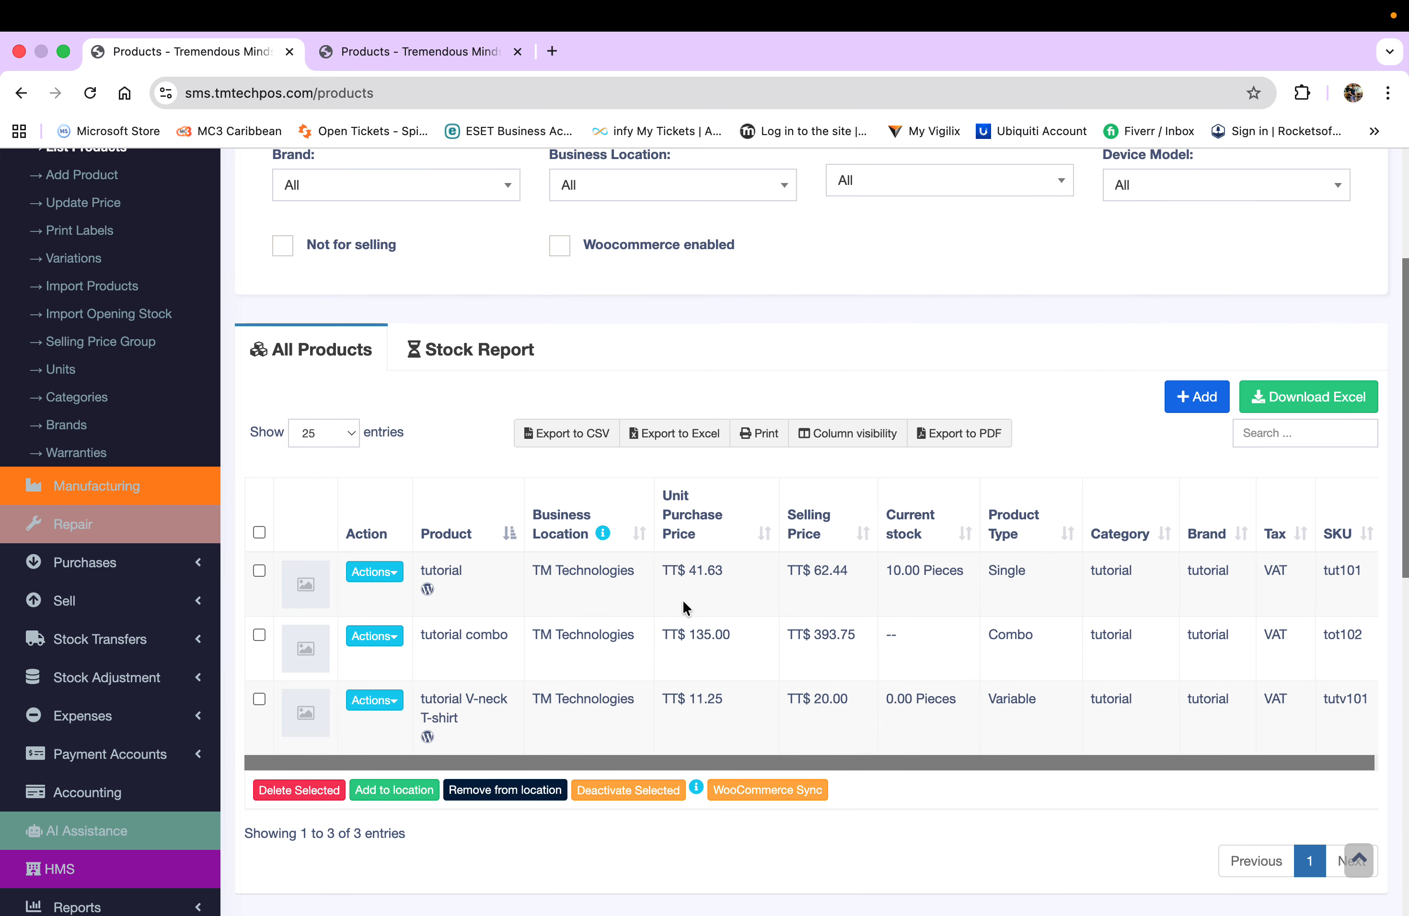
Step: Open the opening stock of the tutorial V-neck T-shirt and set the black and yellow quantities to 10
{"action": "left_click", "coordinate": [375, 687]}
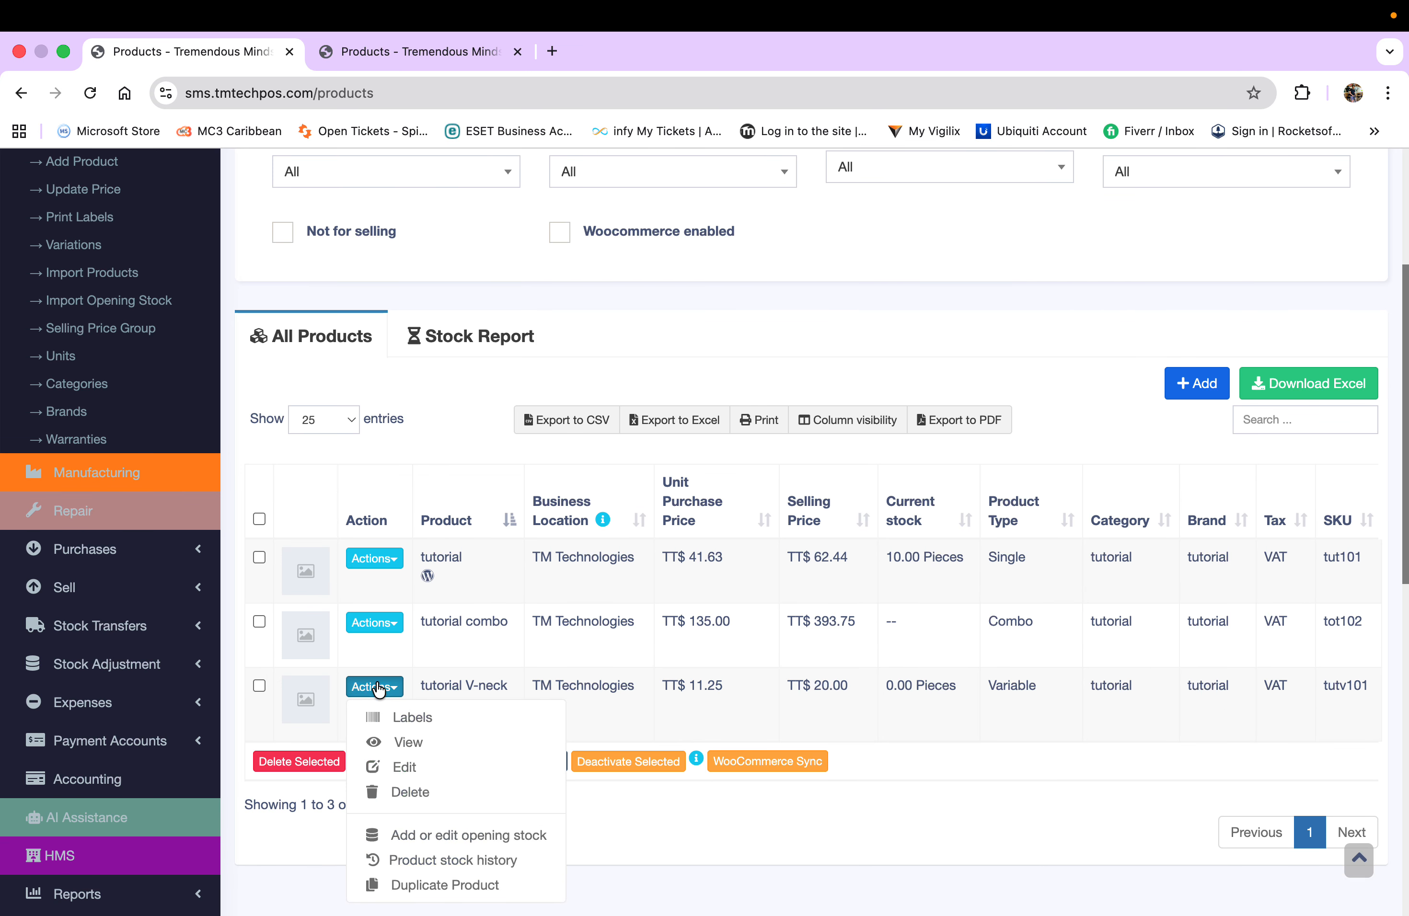
{"action": "left_click", "coordinate": [451, 828]}
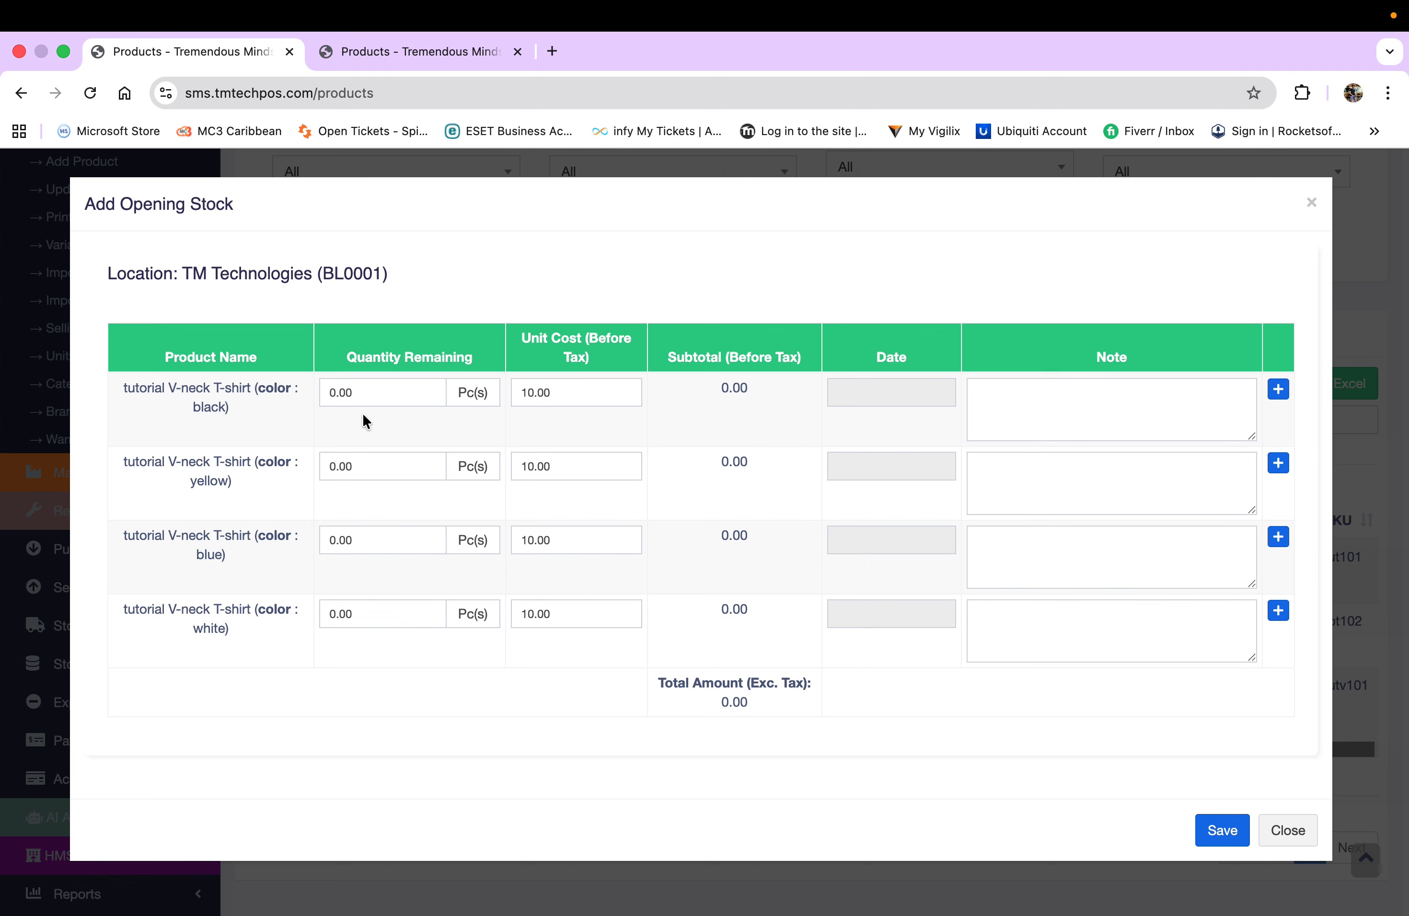
{"action": "left_click", "coordinate": [357, 394]}
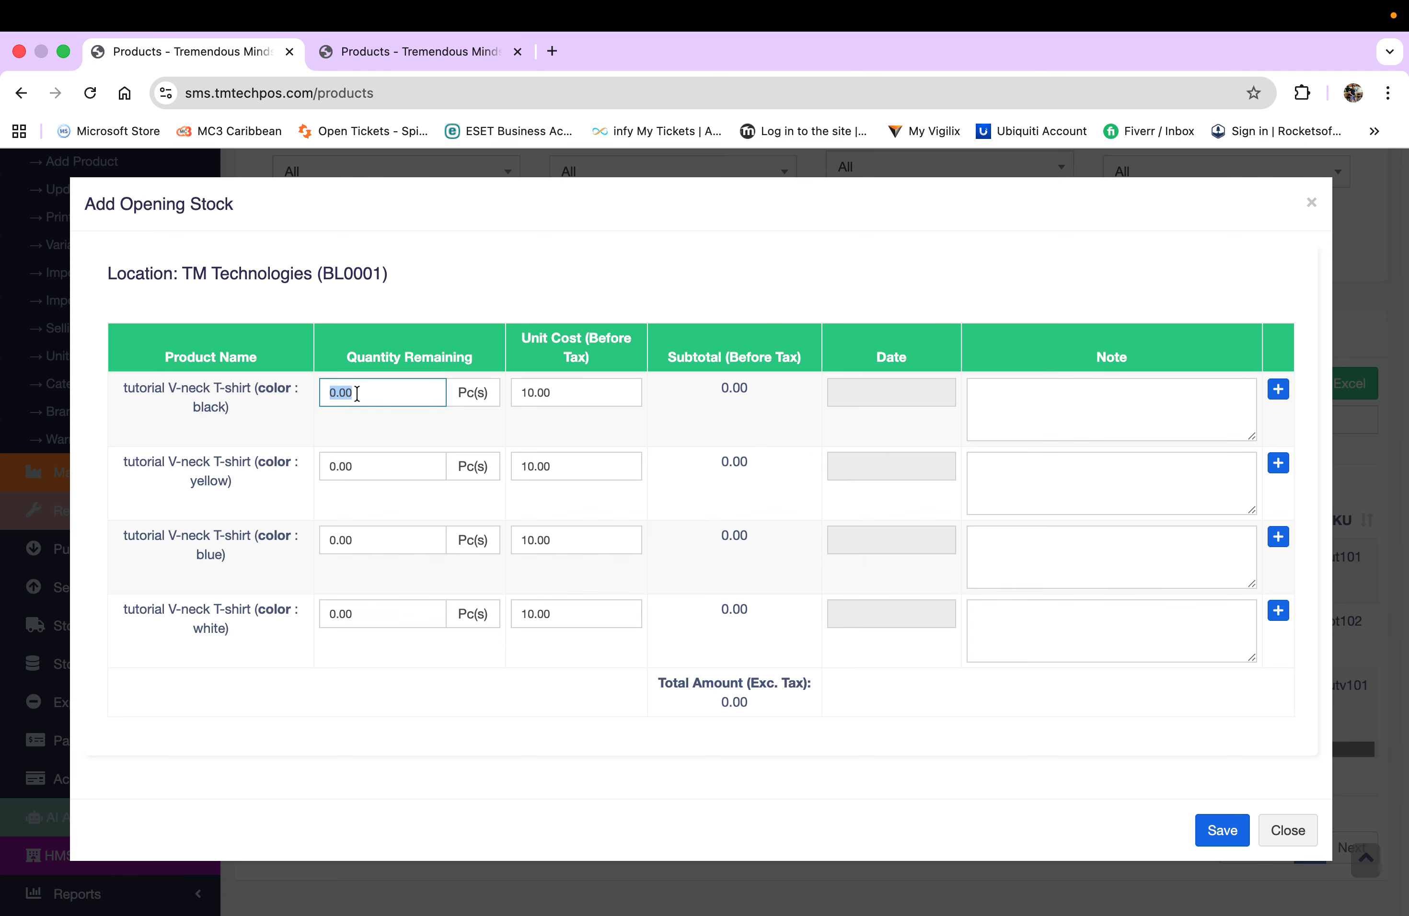
{"action": "type", "text": "10"}
{"action": "left_click", "coordinate": [354, 470]}
{"action": "type", "text": "10"}
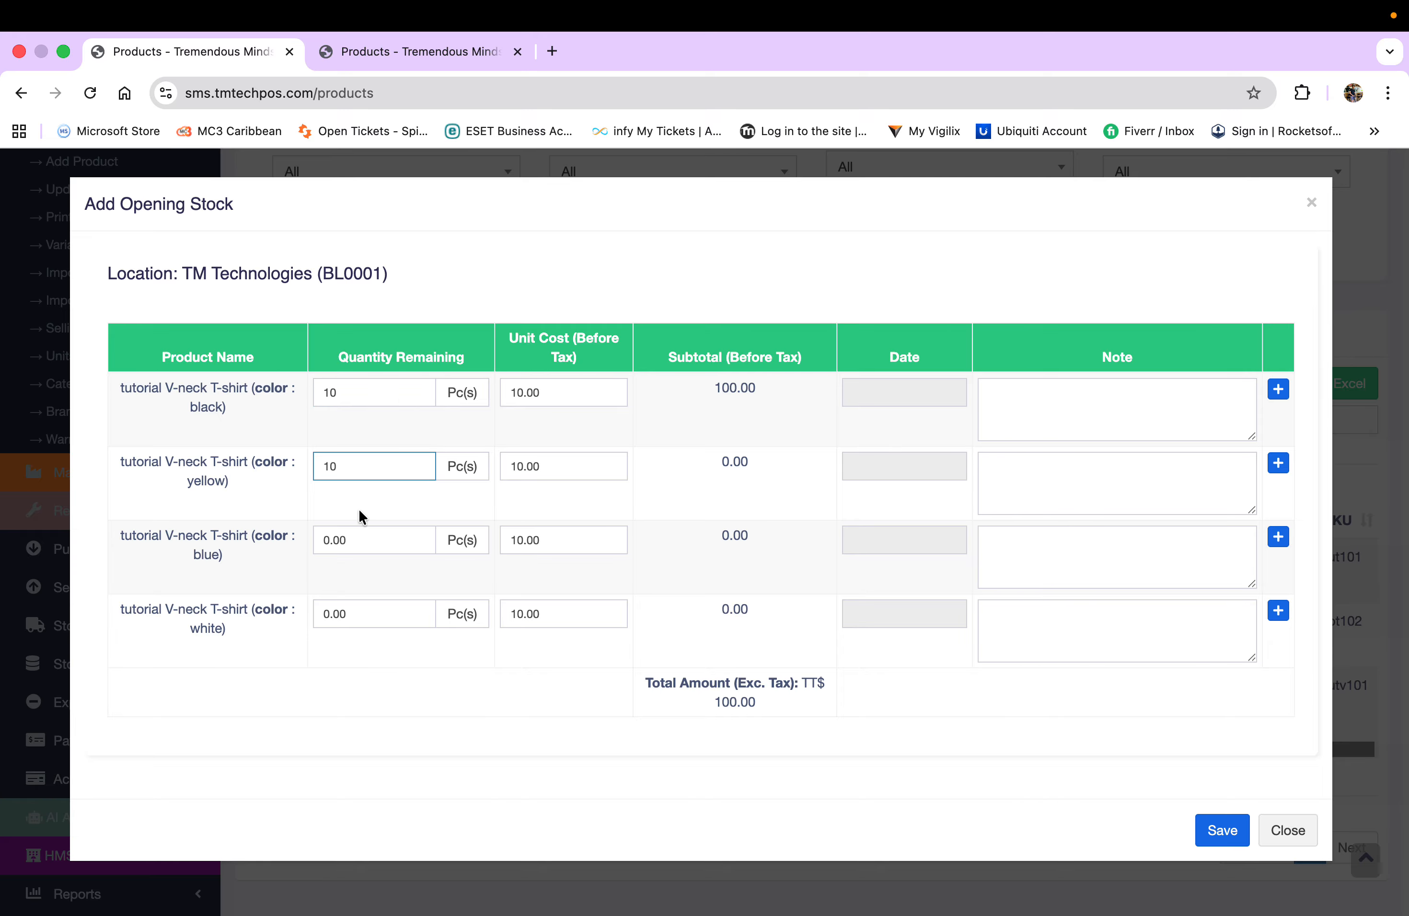
Step: Set the blue and white opening stock quantities to 10 and save the opening stock
{"action": "left_click", "coordinate": [353, 538]}
{"action": "type", "text": "10"}
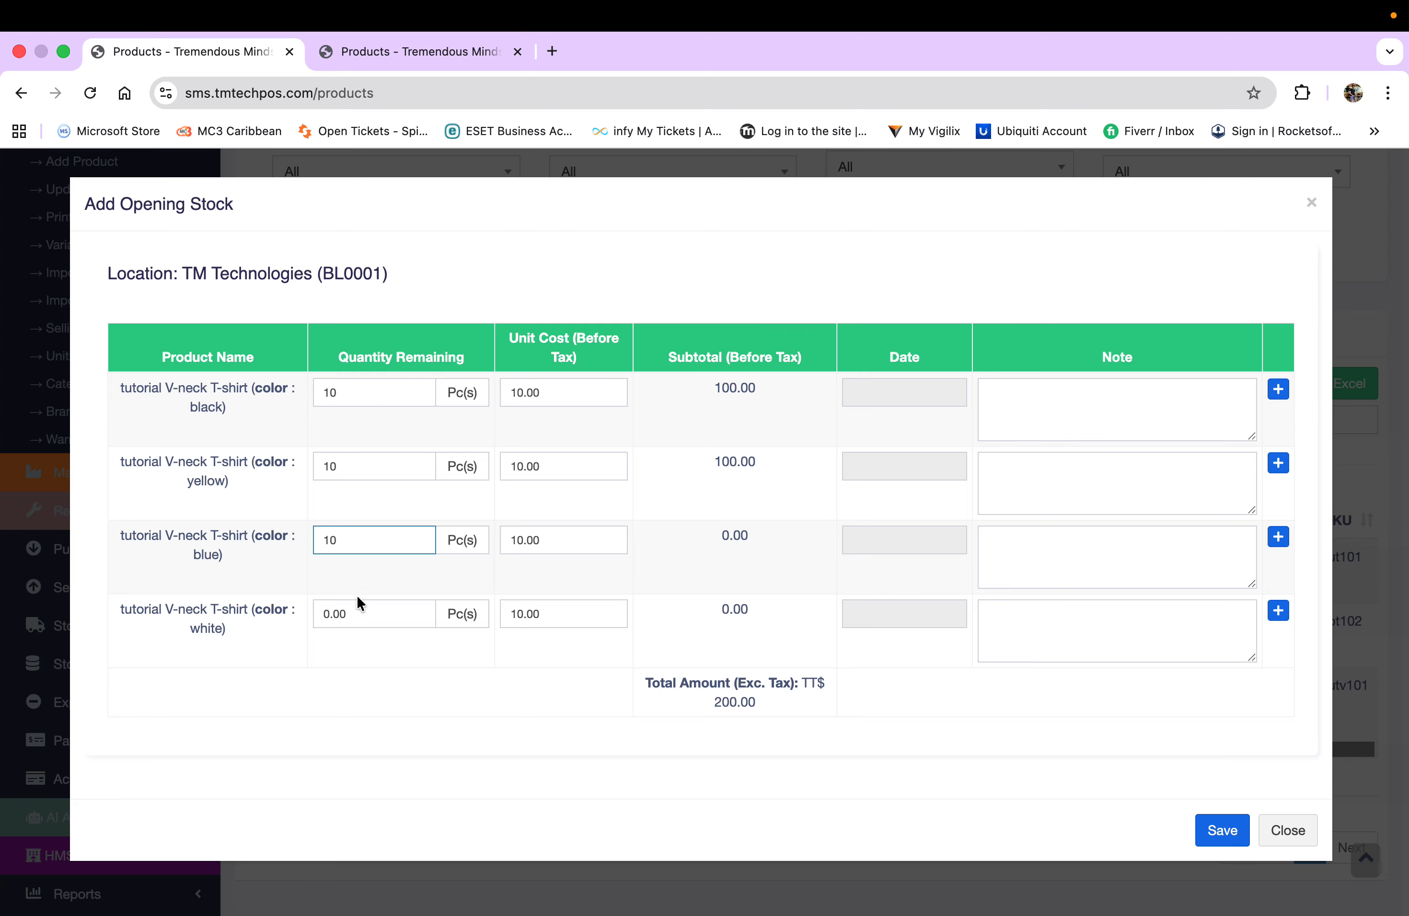
{"action": "left_click", "coordinate": [352, 613]}
{"action": "type", "text": "10"}
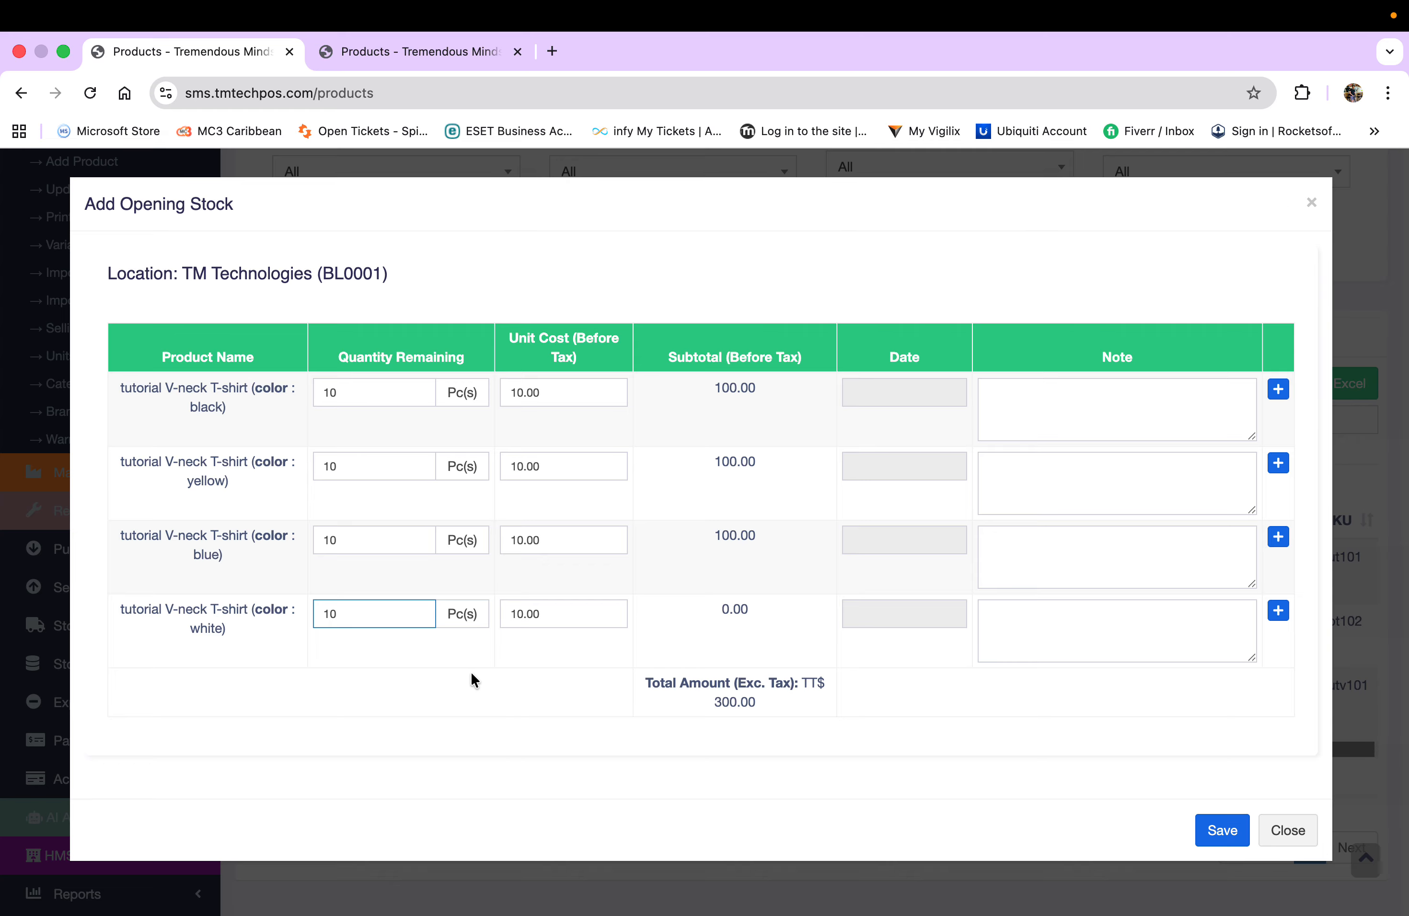
{"action": "left_click", "coordinate": [525, 726]}
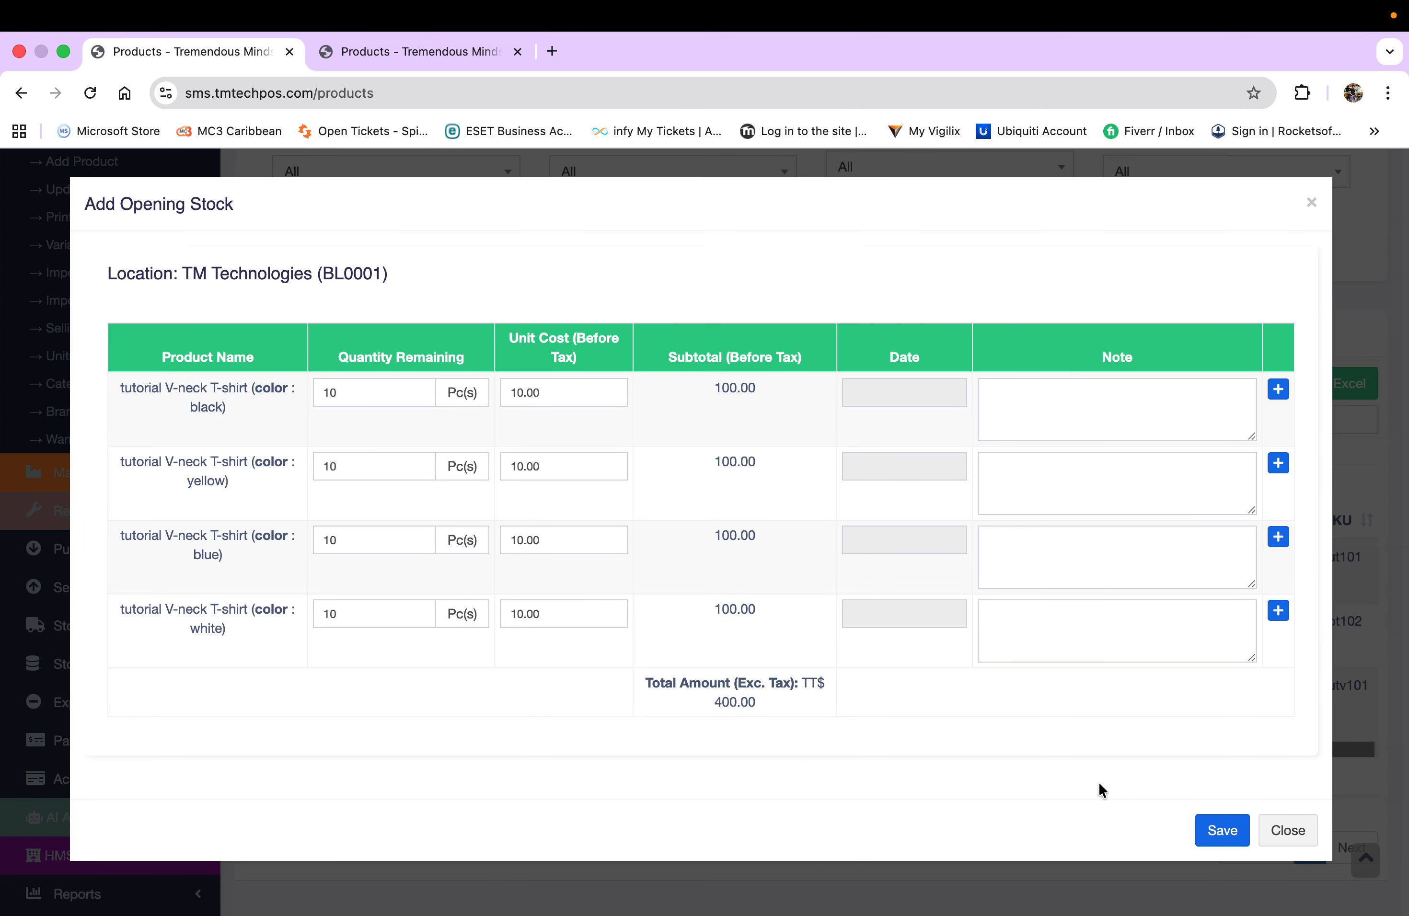
{"action": "left_click", "coordinate": [1217, 831]}
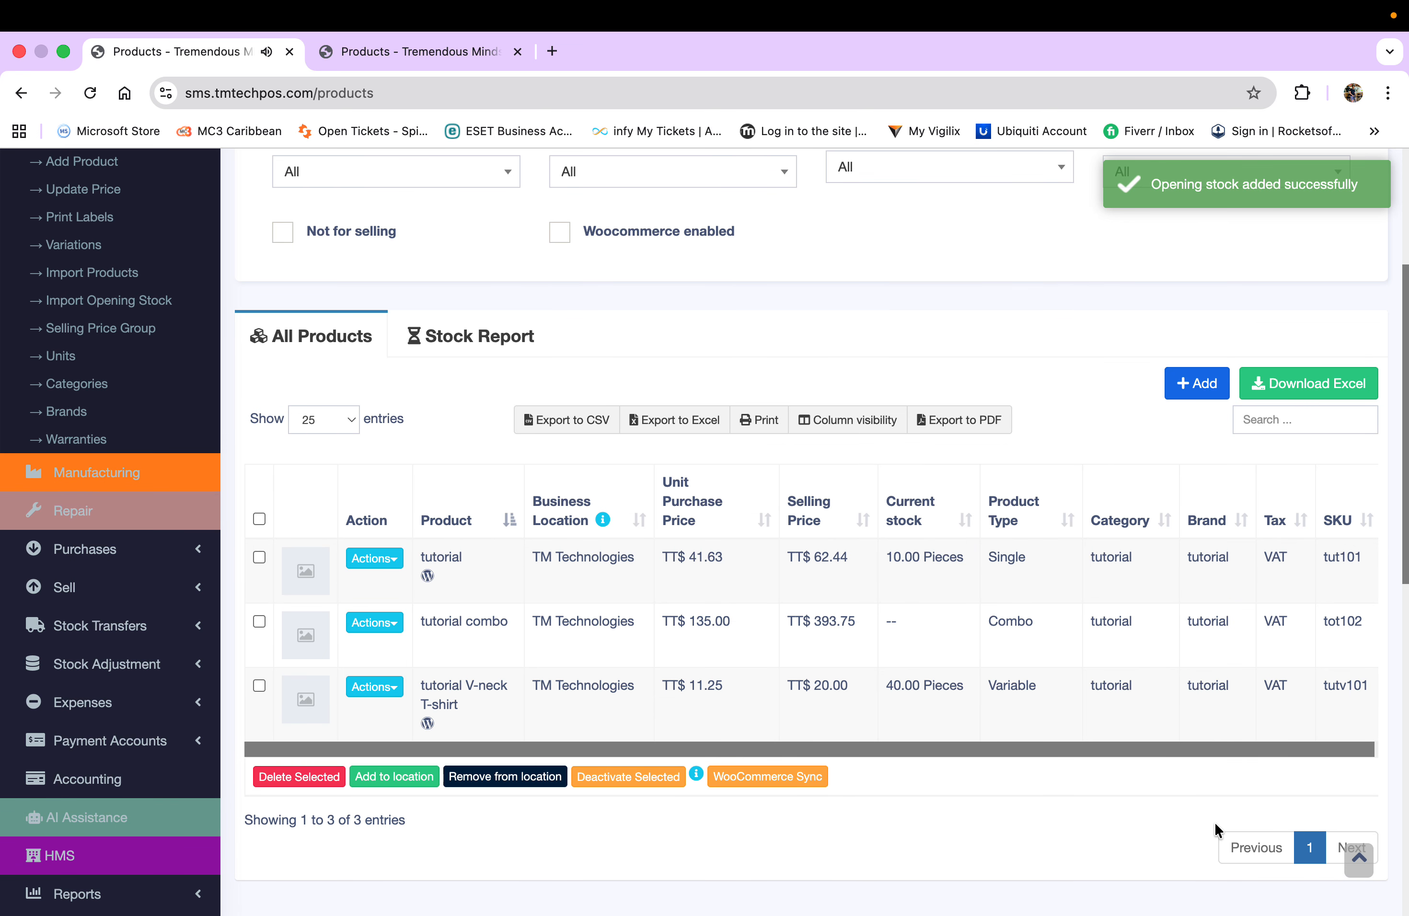
Step: Review the product types and current stock of the products in the tutorial category
{"action": "scroll", "coordinate": [821, 363], "scroll_direction": "up", "scroll_amount": 2}
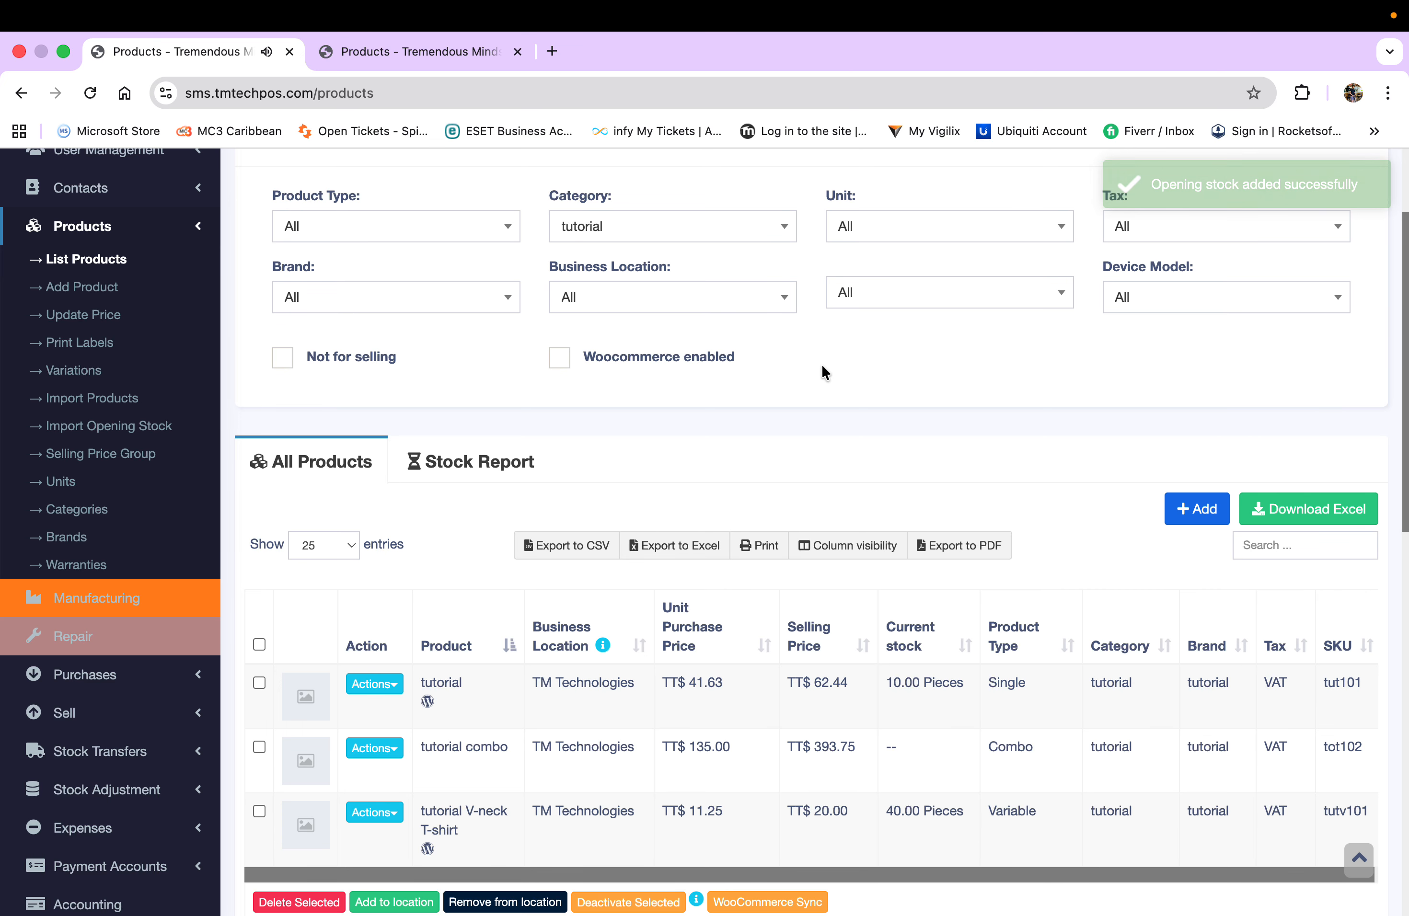
{"action": "scroll", "coordinate": [822, 367], "scroll_direction": "down", "scroll_amount": 2}
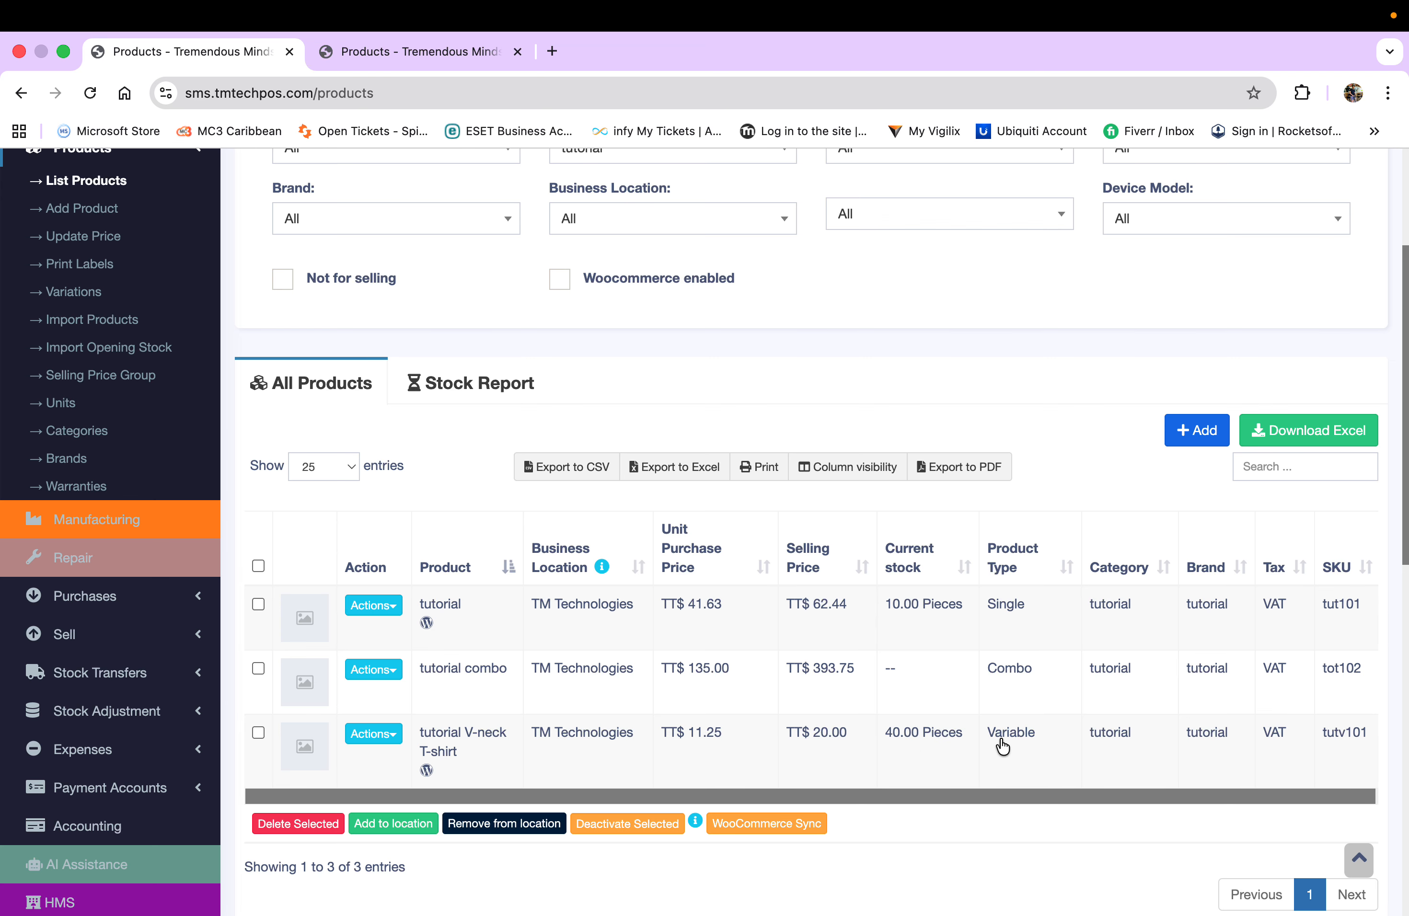
{"action": "scroll", "coordinate": [978, 738], "scroll_direction": "down", "scroll_amount": 2}
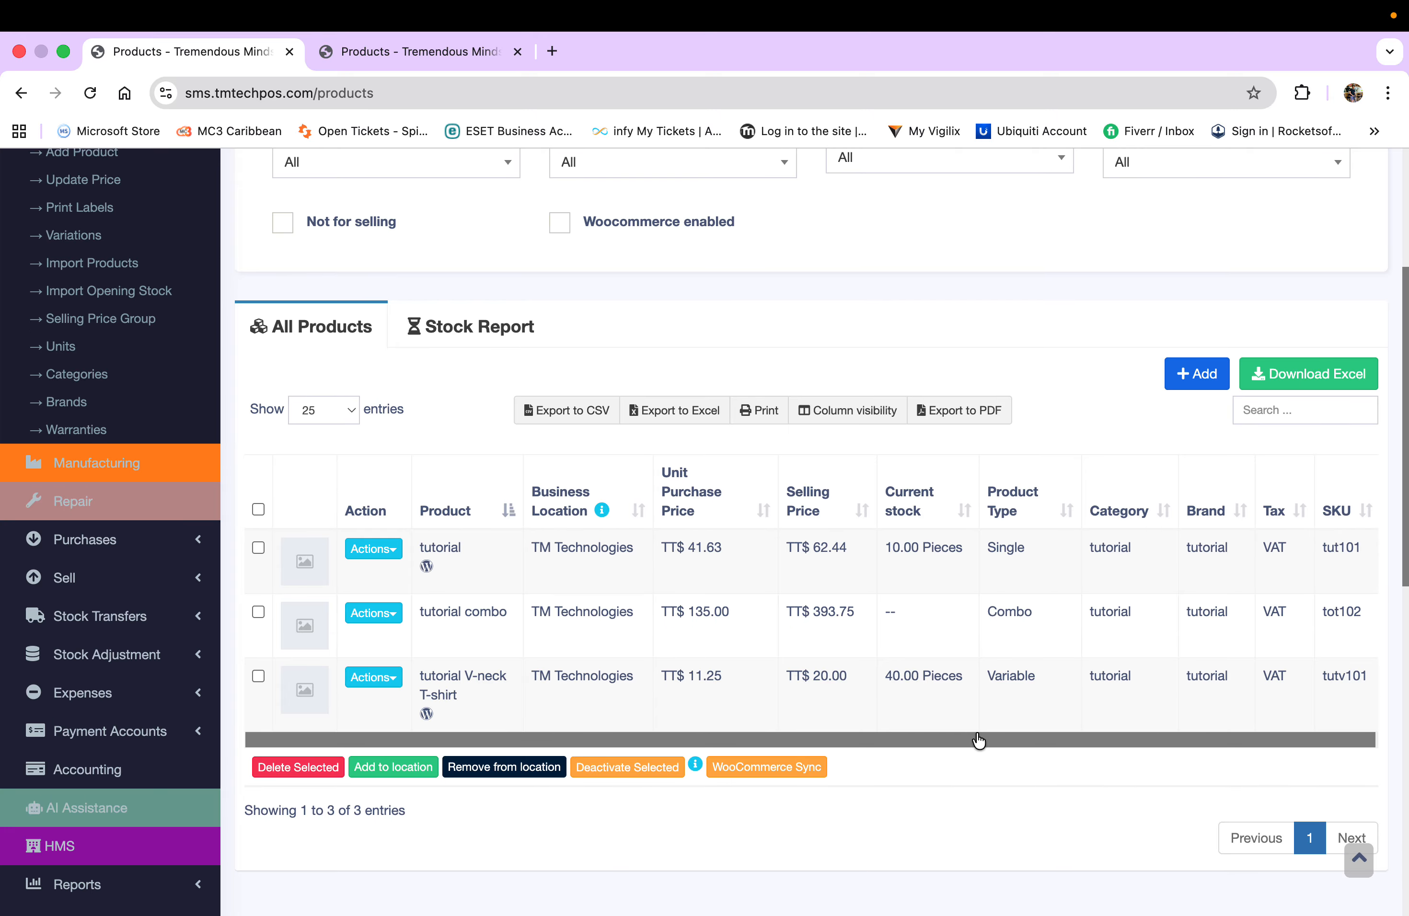
{"action": "scroll", "coordinate": [976, 734], "scroll_direction": "up", "scroll_amount": 3}
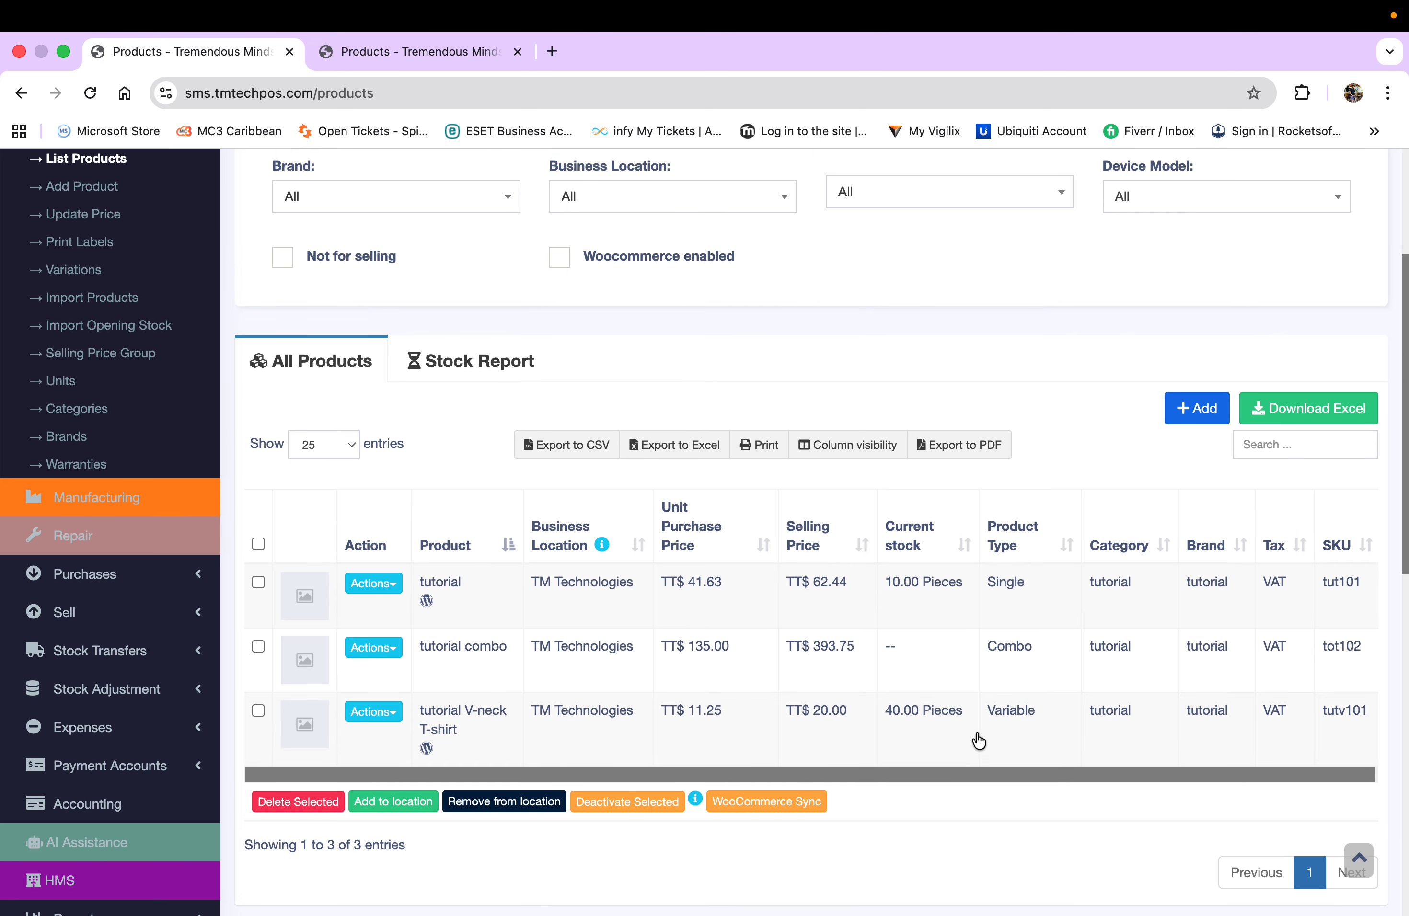
{"action": "scroll", "coordinate": [978, 740], "scroll_direction": "up", "scroll_amount": 1}
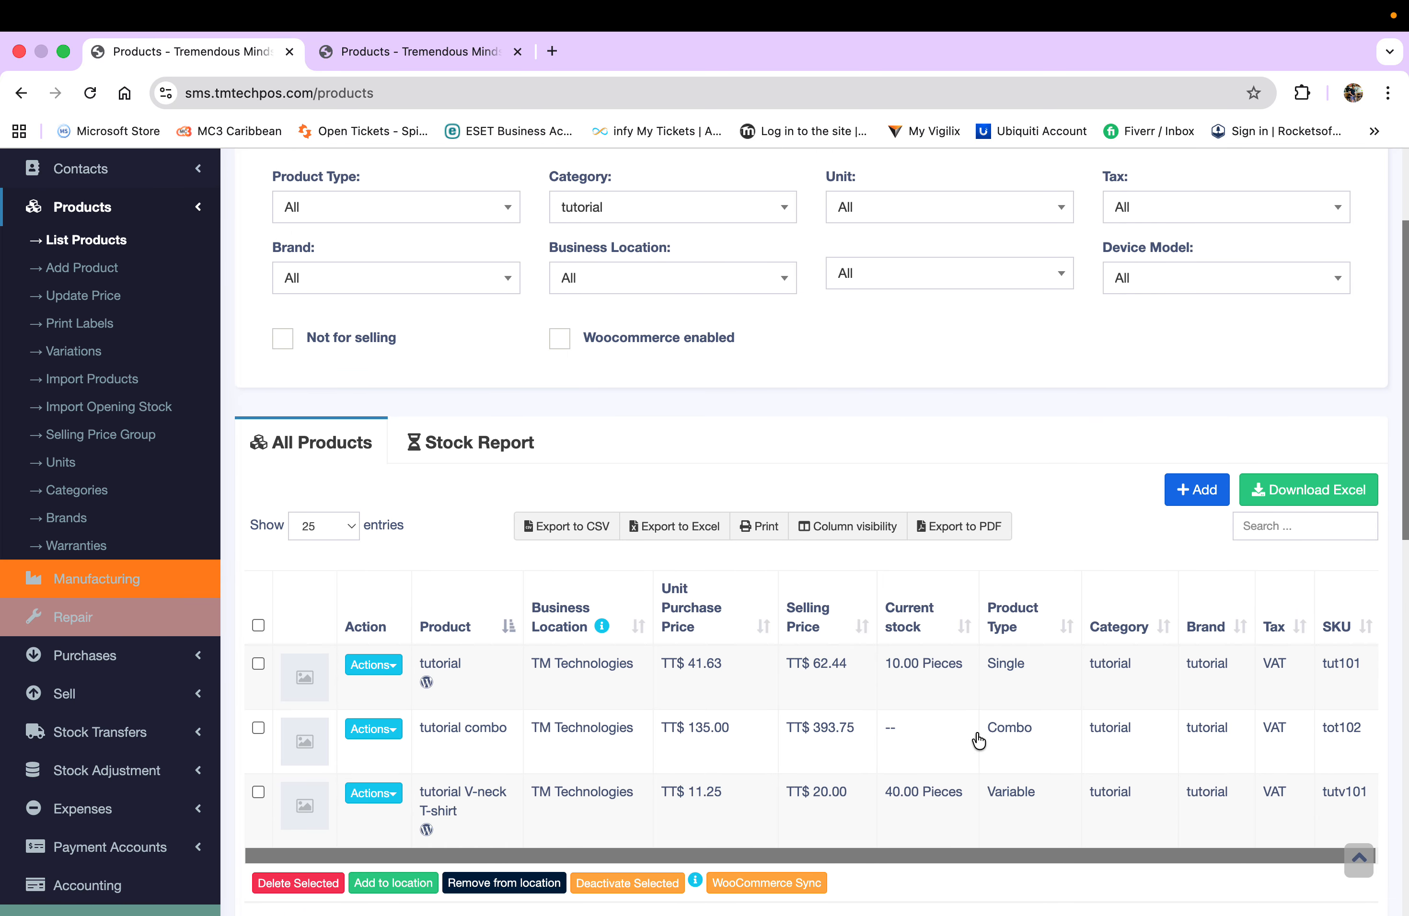
{"action": "scroll", "coordinate": [978, 740], "scroll_direction": "up", "scroll_amount": 4}
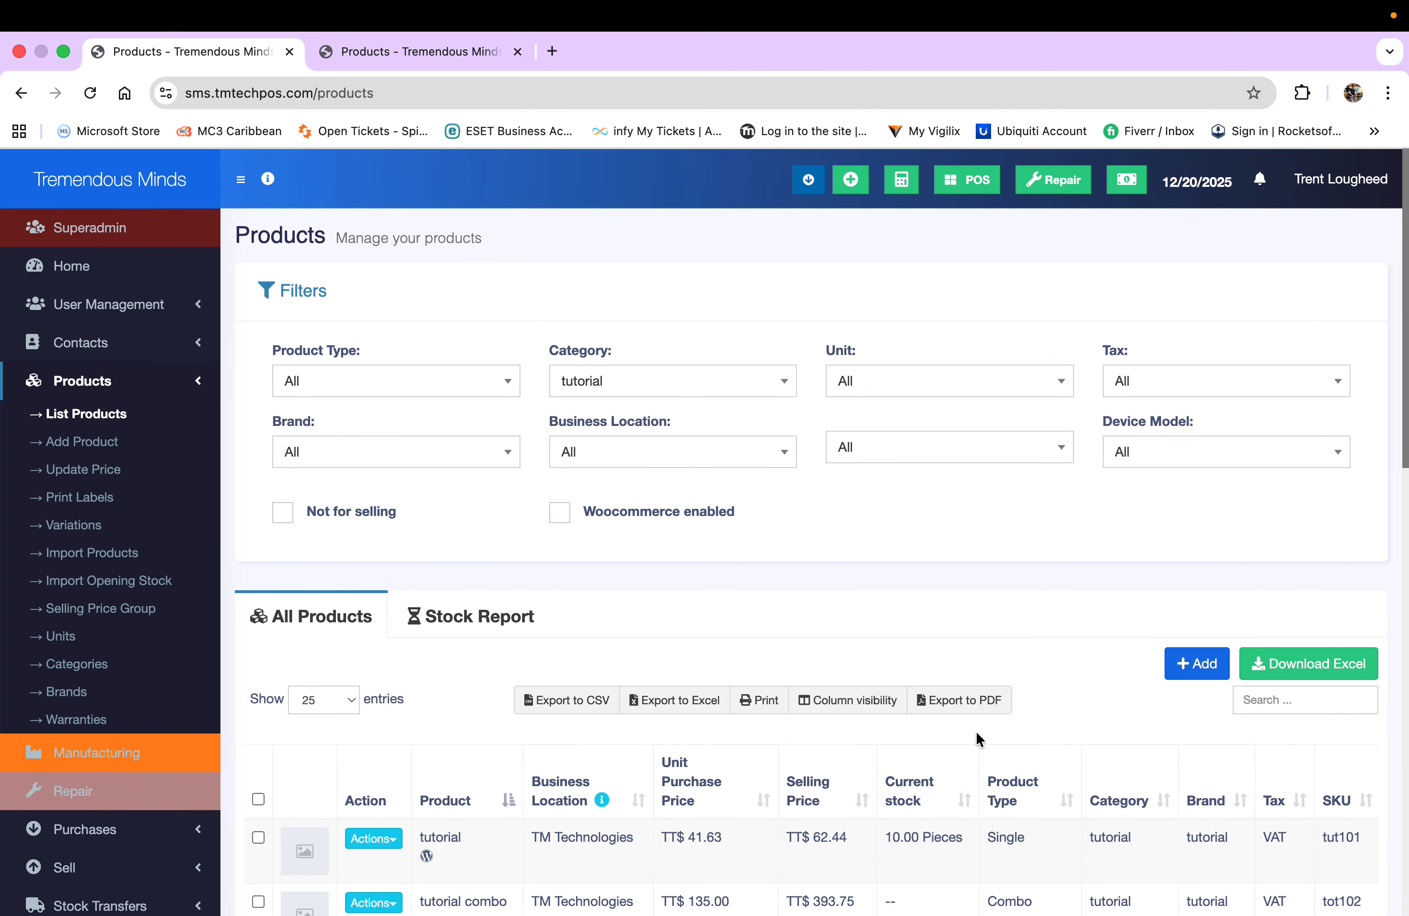
{"action": "scroll", "coordinate": [977, 738], "scroll_direction": "down", "scroll_amount": 4}
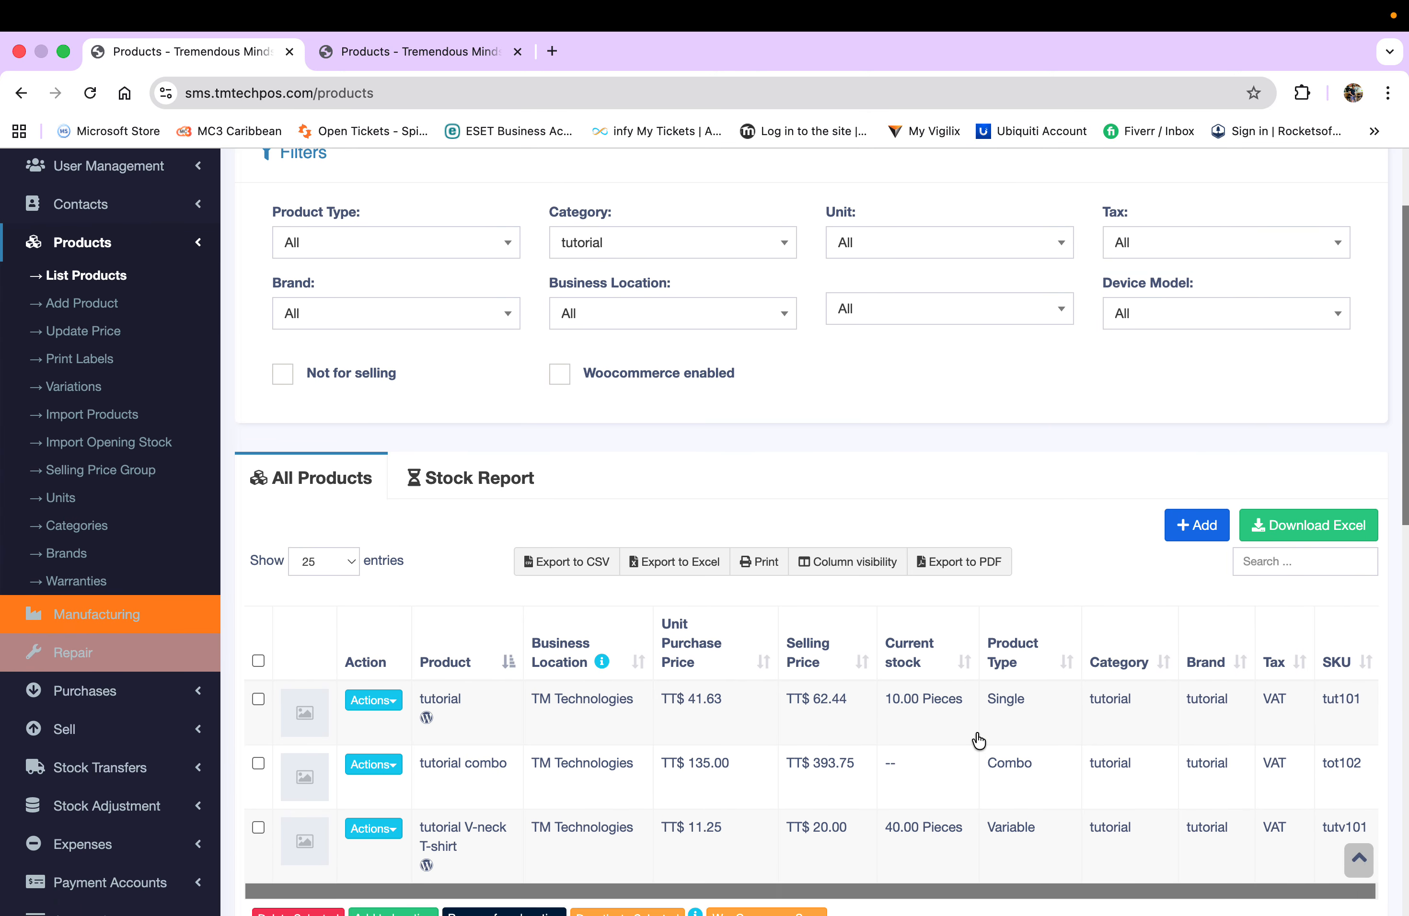